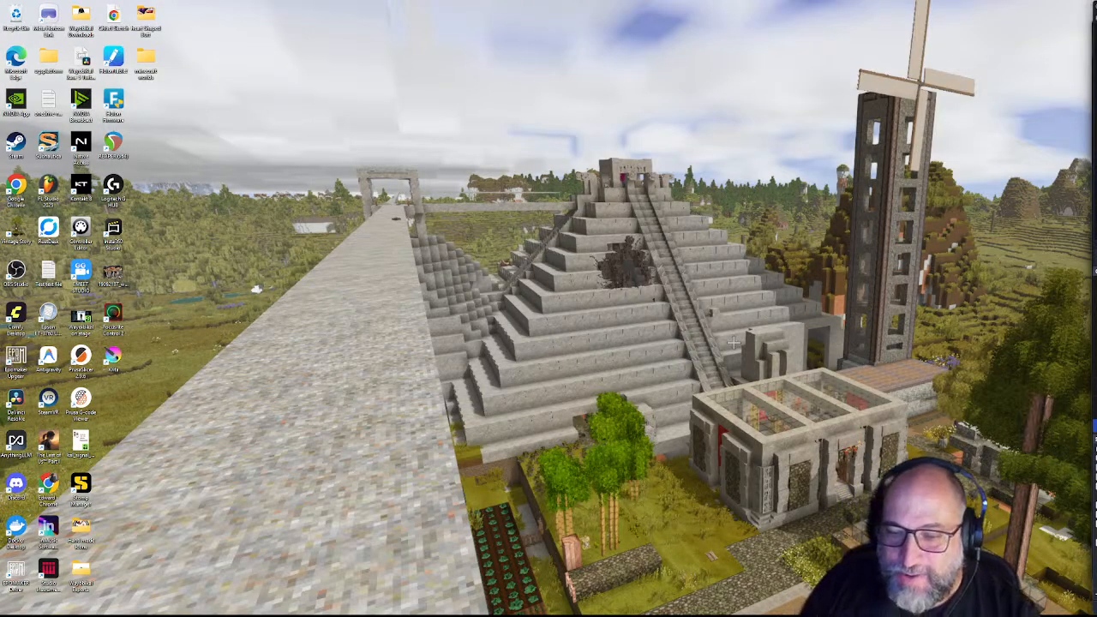
Step: Switch to the Krita window showing its empty start screen from the taskbar preview
{"action": "mouse_move", "coordinate": [744, 614]}
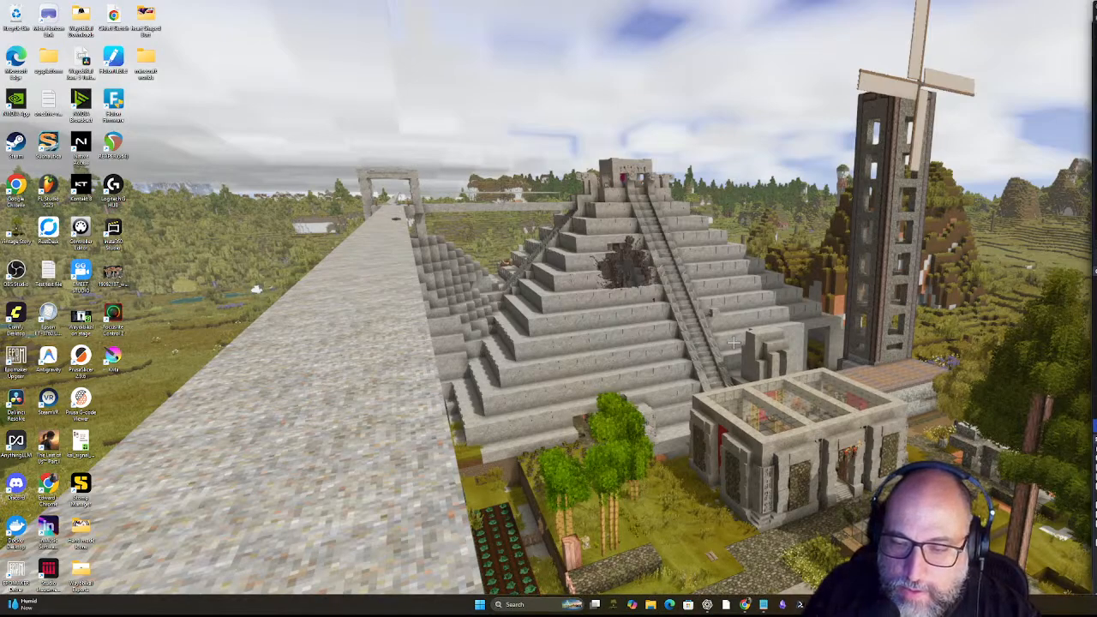
{"action": "mouse_move", "coordinate": [983, 604]}
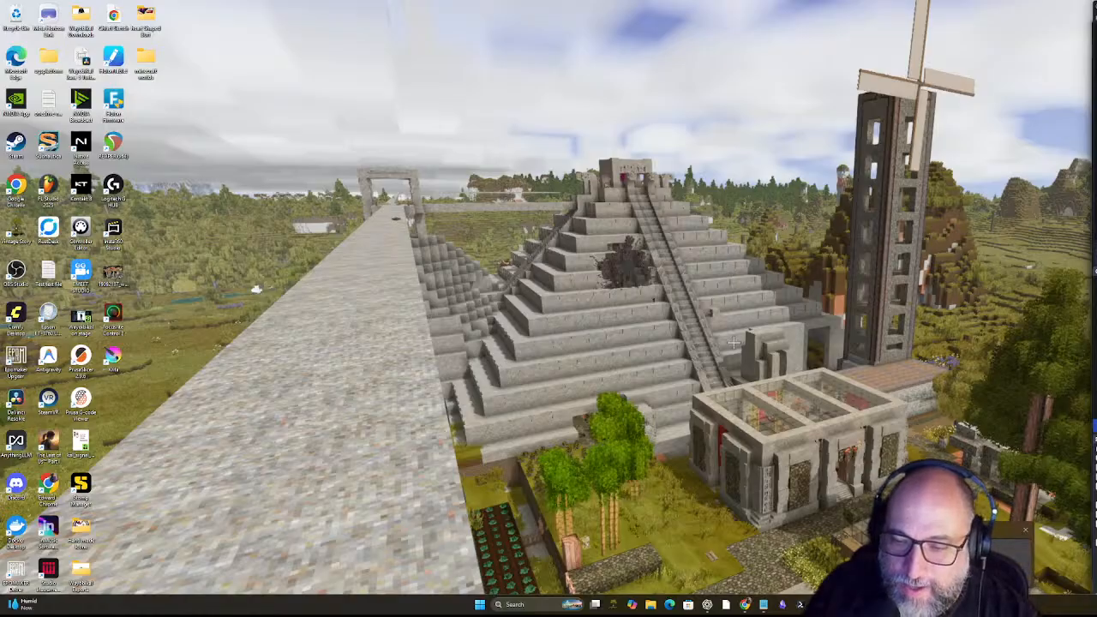
{"action": "left_click", "coordinate": [982, 604]}
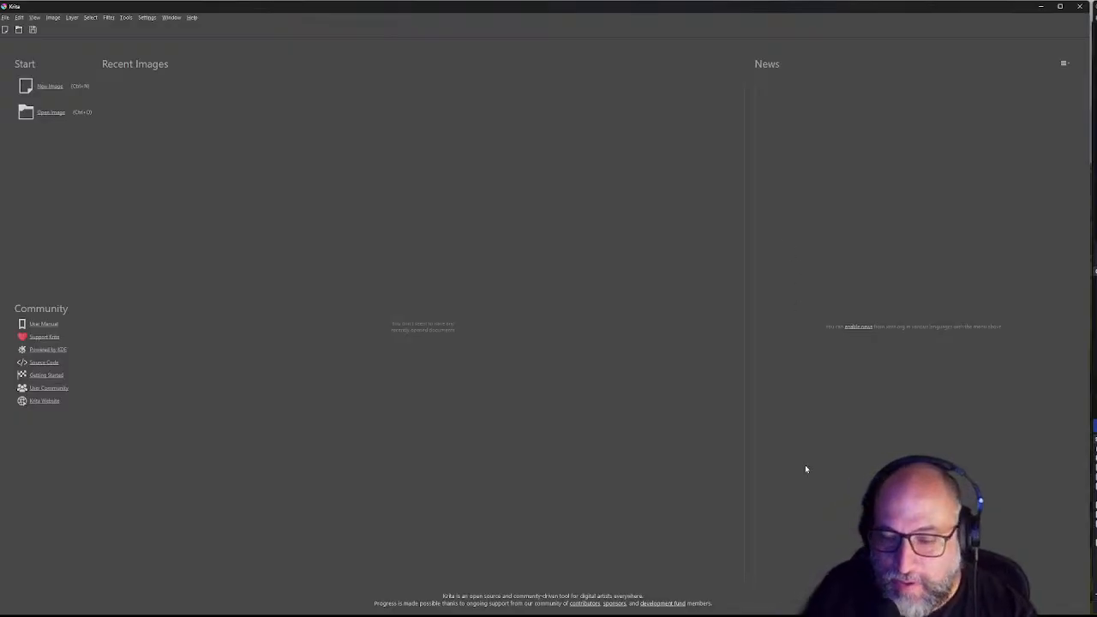
Step: Bring Chrome with Krita's download page forward and open the Krita user manual
{"action": "mouse_move", "coordinate": [644, 610]}
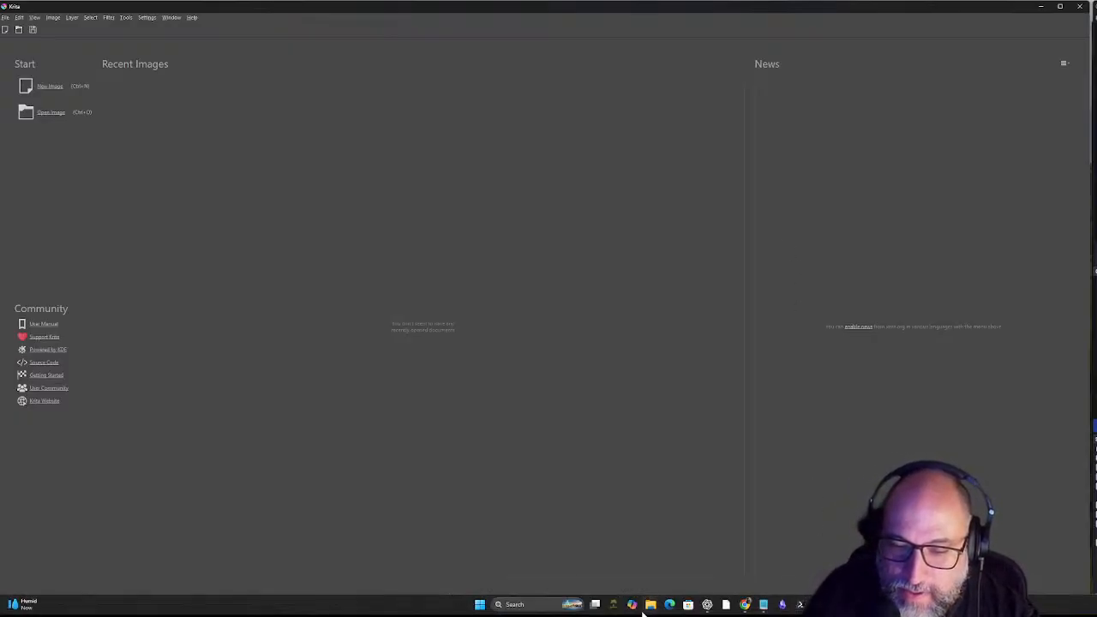
{"action": "mouse_move", "coordinate": [742, 604]}
{"action": "mouse_move", "coordinate": [778, 547]}
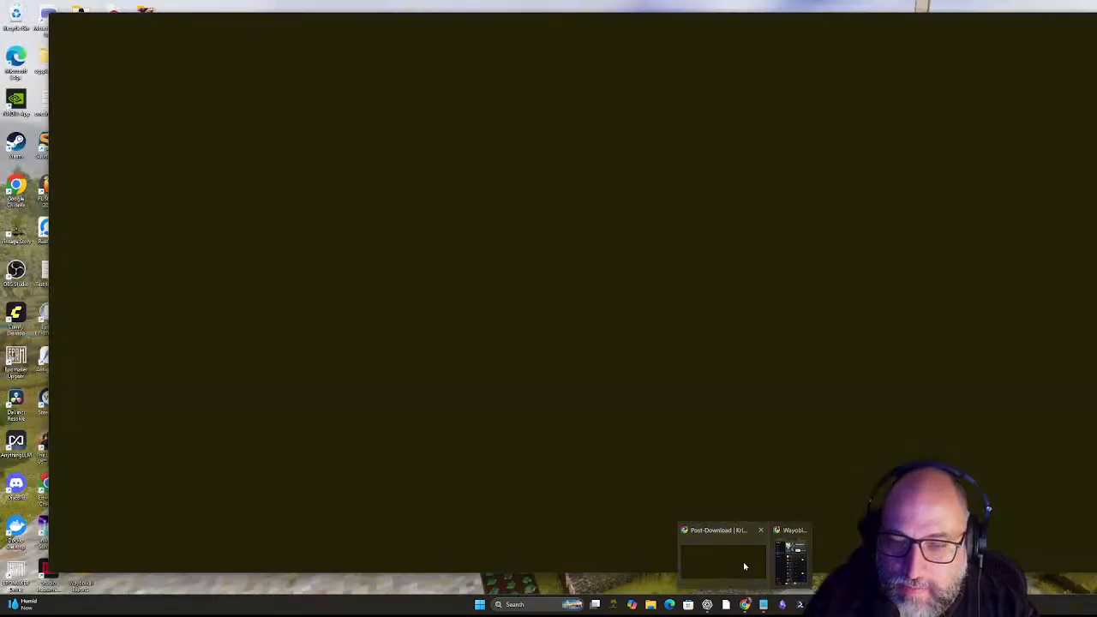
{"action": "left_click", "coordinate": [746, 562]}
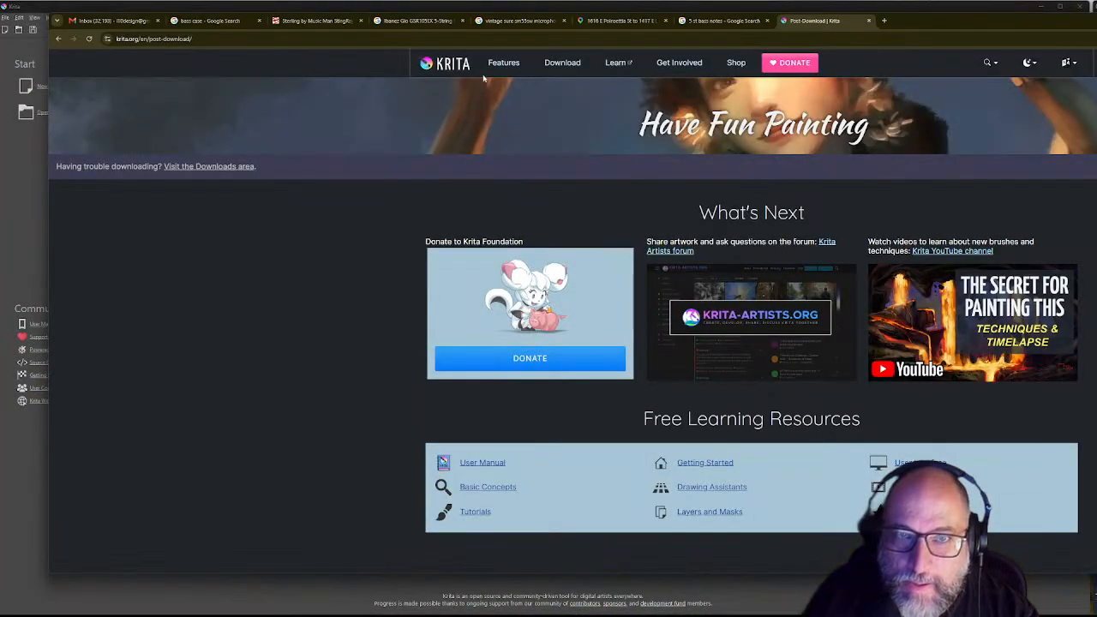
{"action": "scroll", "coordinate": [681, 252], "scroll_direction": "down", "scroll_amount": 2}
{"action": "scroll", "coordinate": [686, 257], "scroll_direction": "up", "scroll_amount": 2}
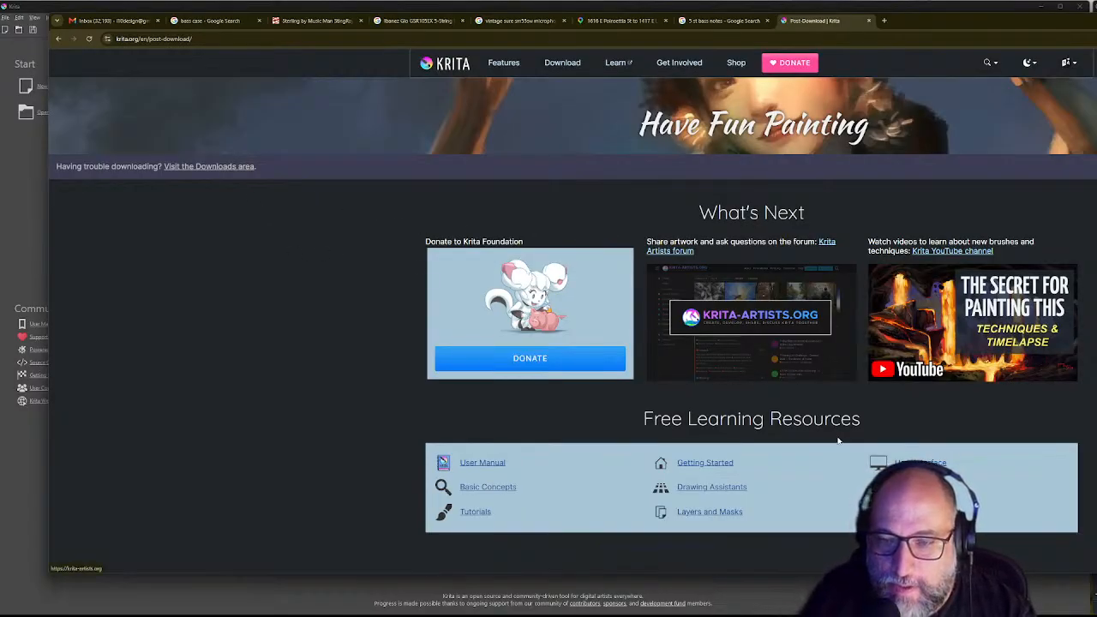
{"action": "left_click", "coordinate": [443, 463]}
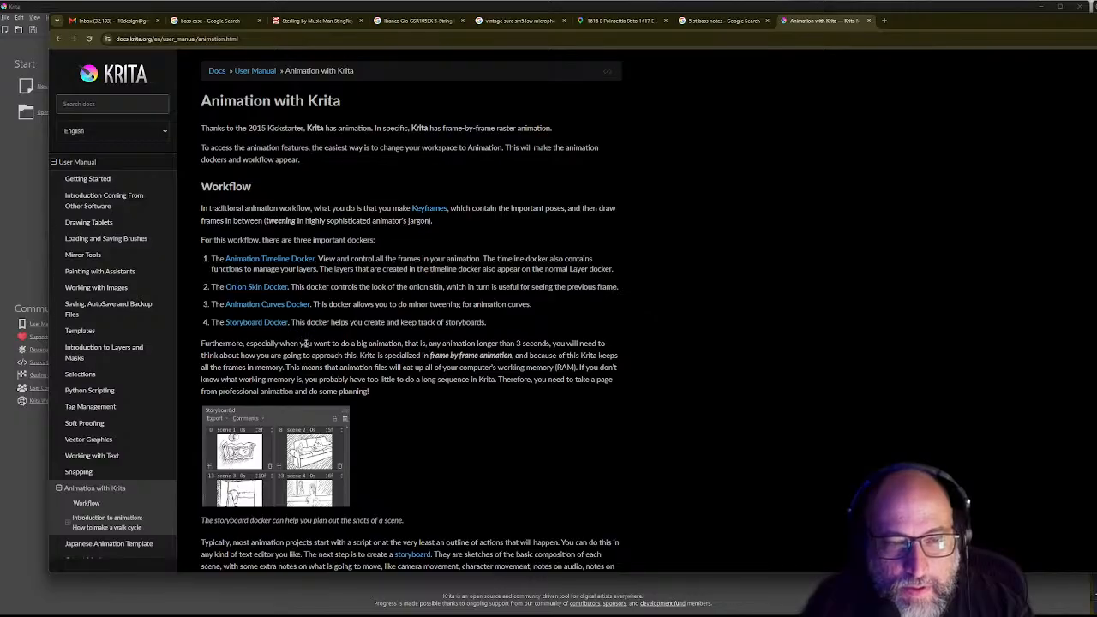
Step: Glance at another tab, return to the animation docs, then go back to the post-download page
{"action": "scroll", "coordinate": [456, 424], "scroll_direction": "down", "scroll_amount": 5}
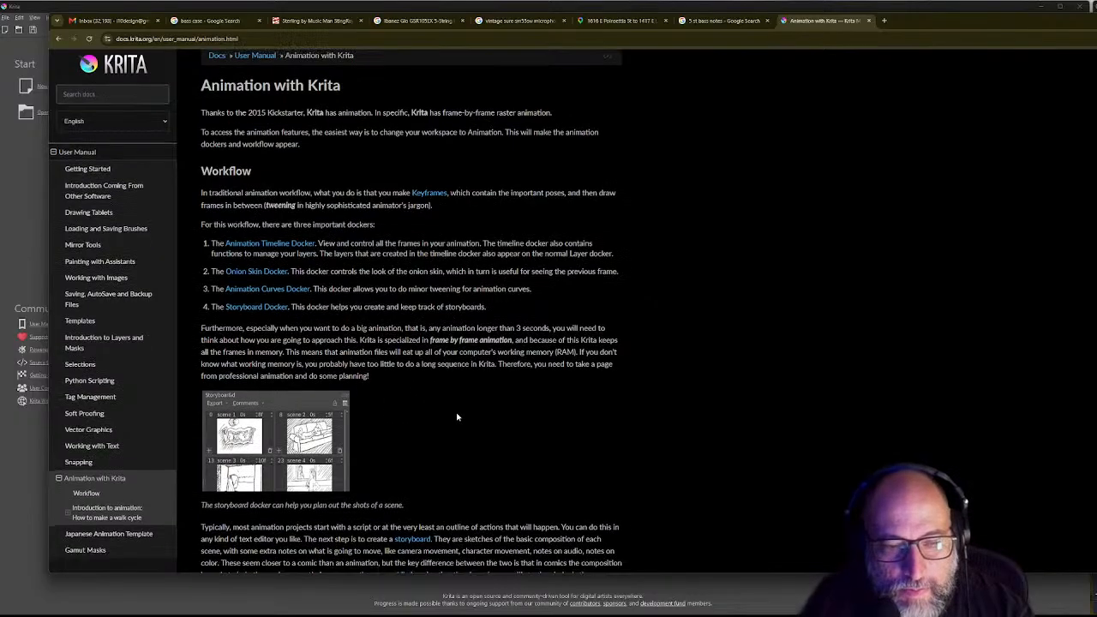
{"action": "scroll", "coordinate": [456, 423], "scroll_direction": "up", "scroll_amount": 5}
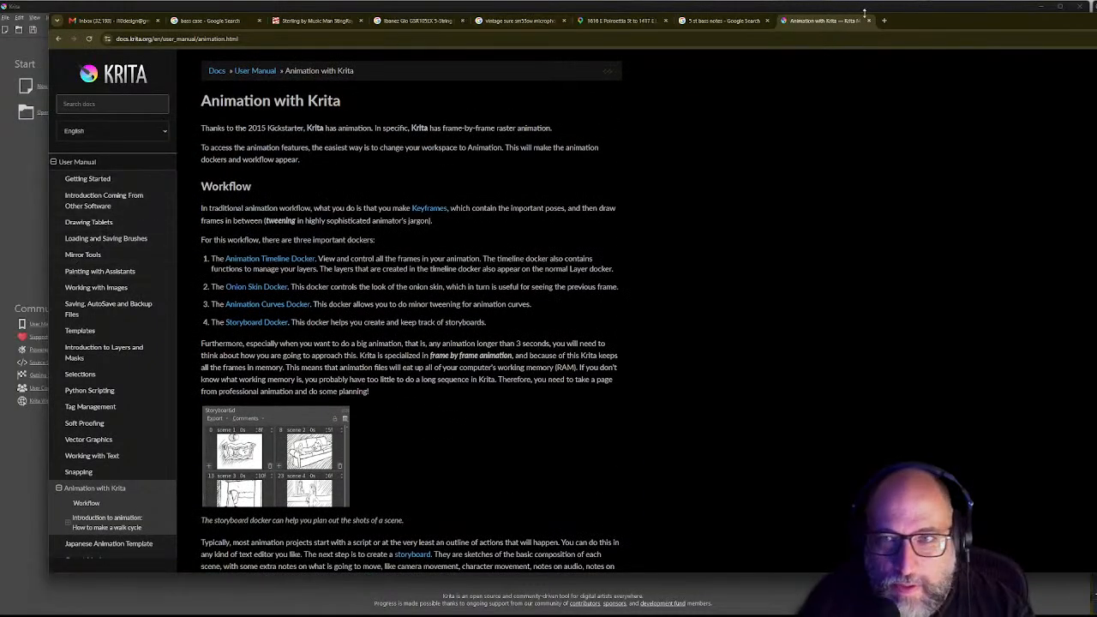
{"action": "left_click", "coordinate": [750, 22]}
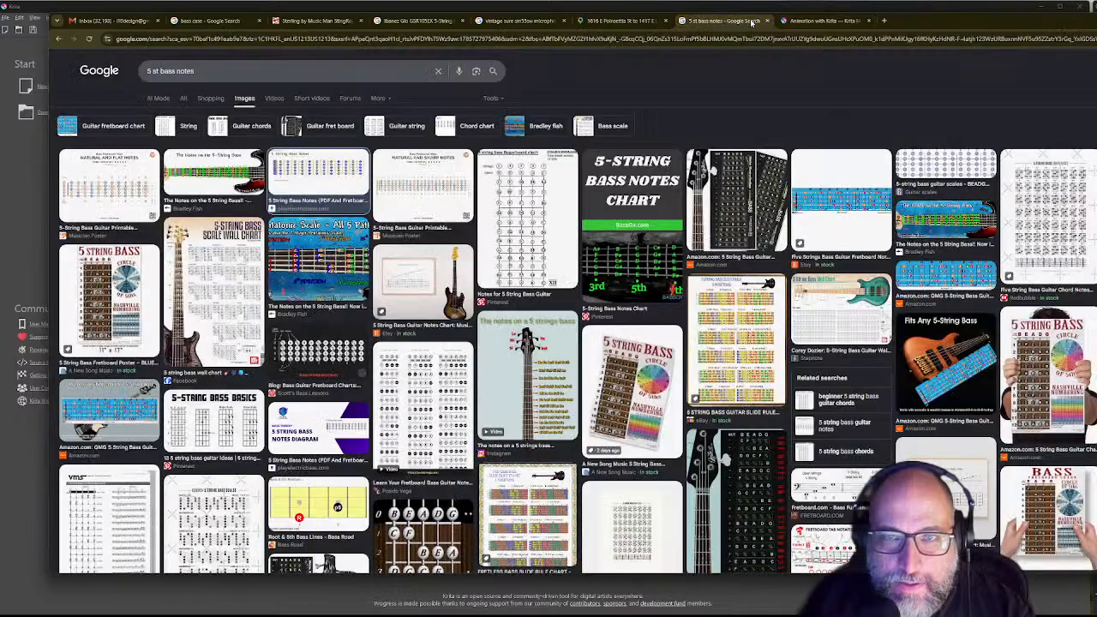
{"action": "left_click", "coordinate": [810, 24]}
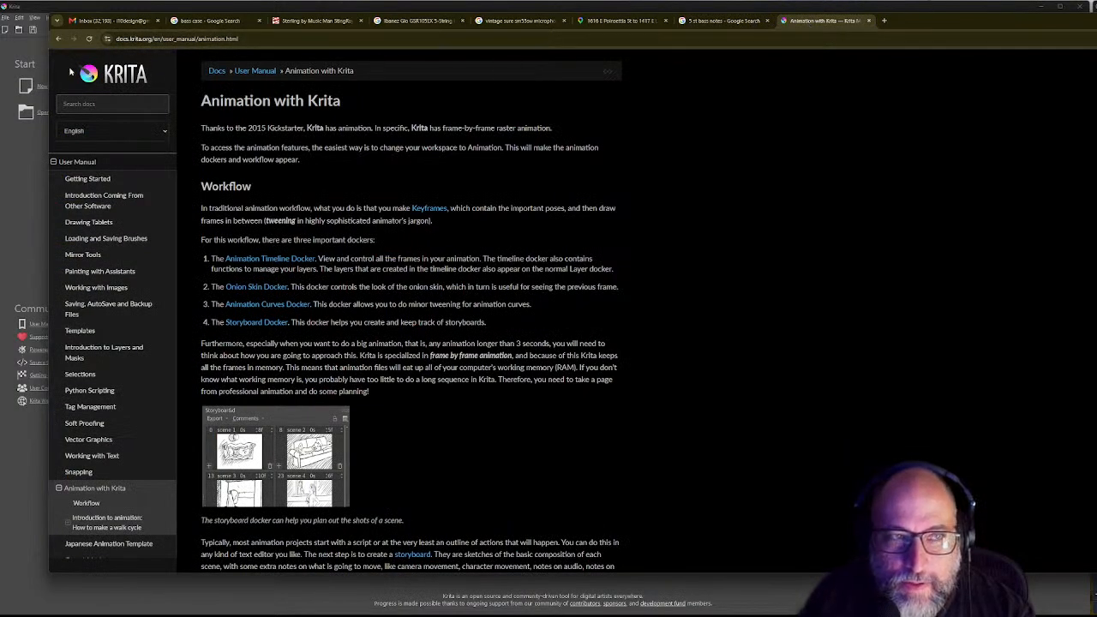
{"action": "left_click", "coordinate": [57, 38]}
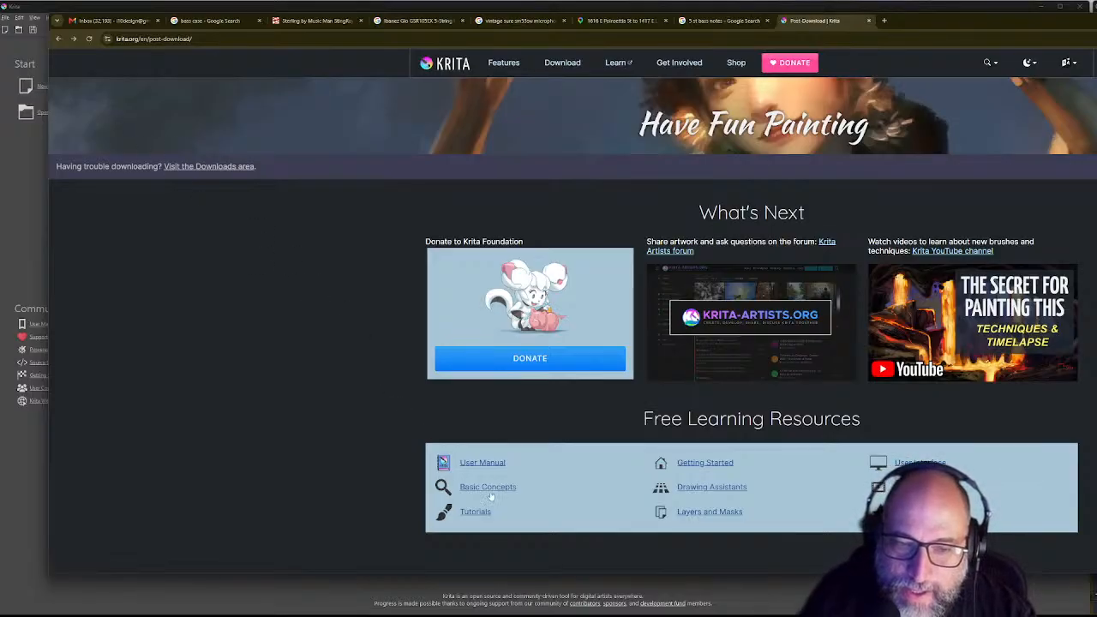
Step: Open krita.org's Features page and make the browser window slightly taller
{"action": "left_click", "coordinate": [504, 63]}
{"action": "scroll", "coordinate": [599, 300], "scroll_direction": "down", "scroll_amount": 3}
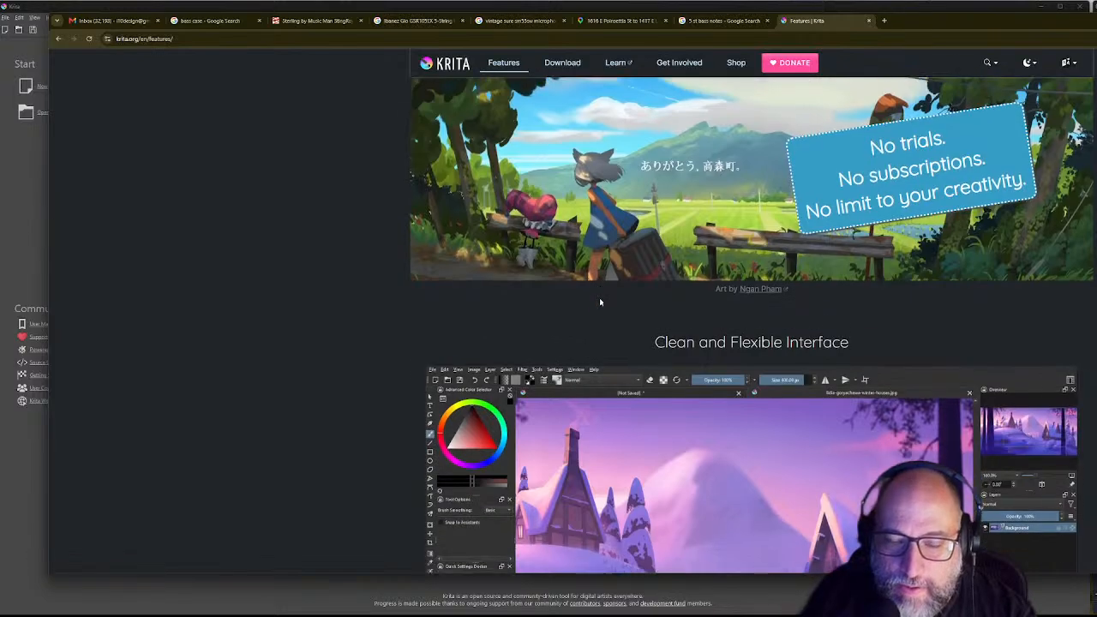
{"action": "scroll", "coordinate": [600, 300], "scroll_direction": "down", "scroll_amount": 1}
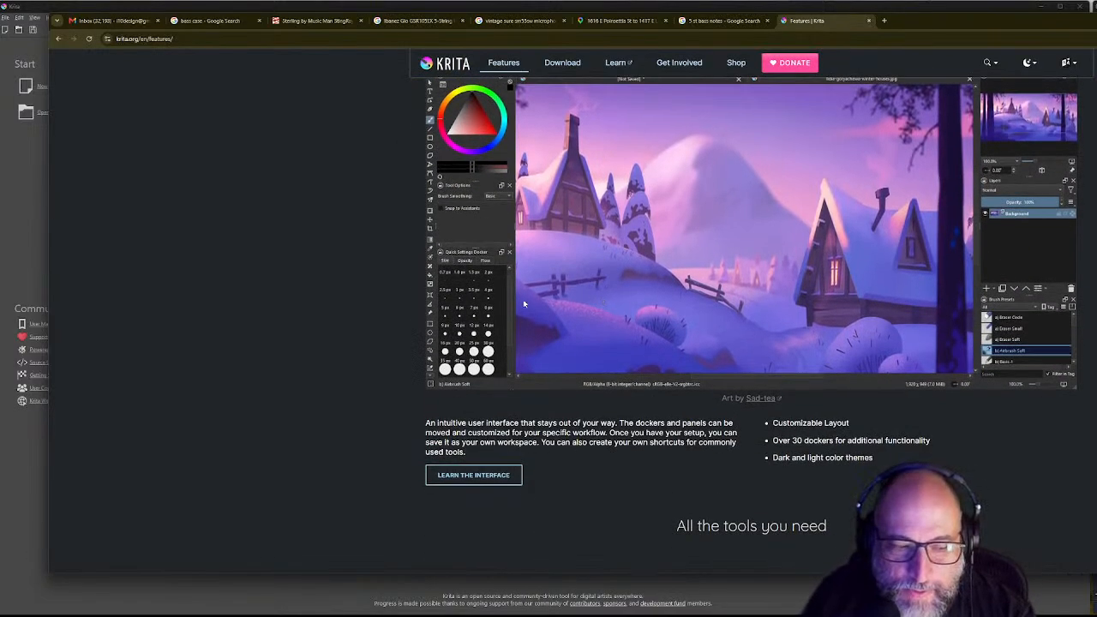
{"action": "scroll", "coordinate": [549, 319], "scroll_direction": "up", "scroll_amount": 1}
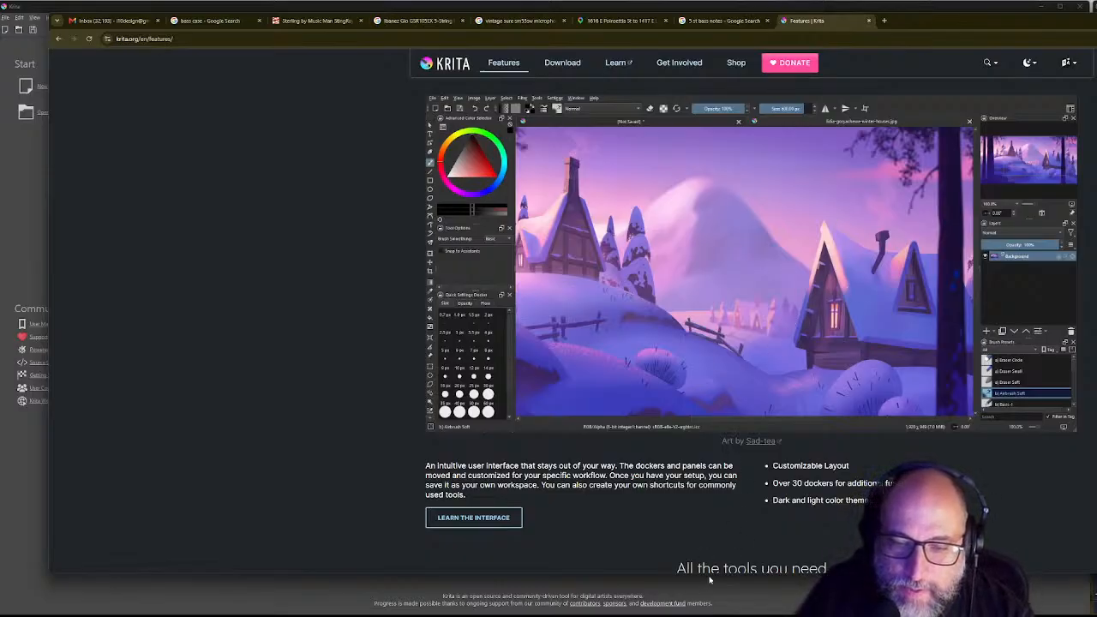
{"action": "left_click_drag", "start_coordinate": [706, 576], "coordinate": [710, 601]}
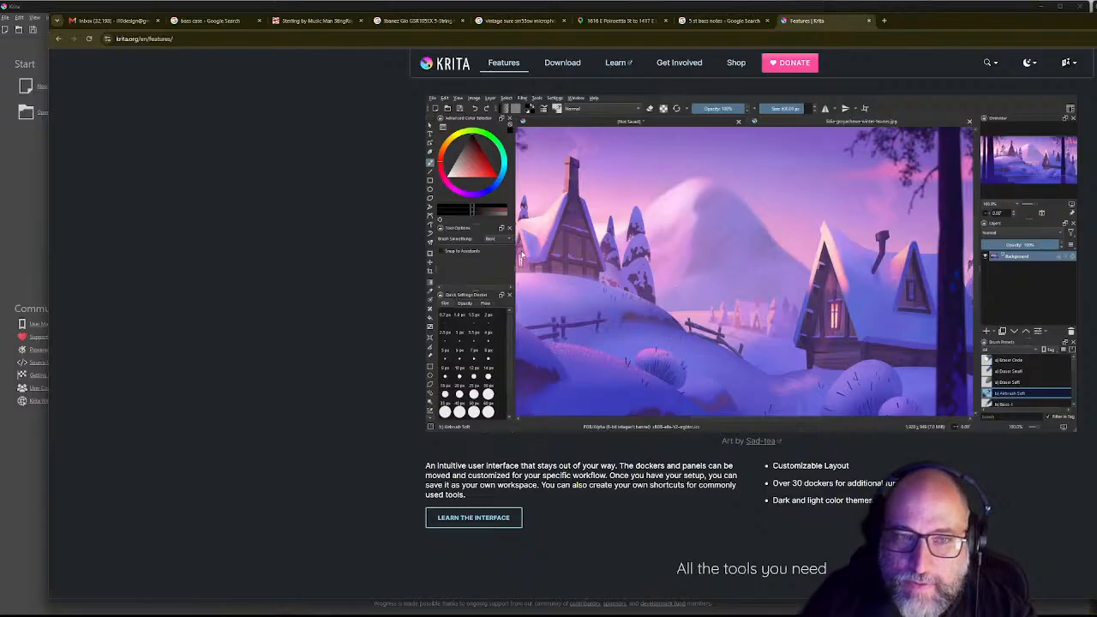
Step: Scroll down the Features page to the Simple and Powerful 2D Animation section
{"action": "scroll", "coordinate": [745, 404], "scroll_direction": "down", "scroll_amount": 5}
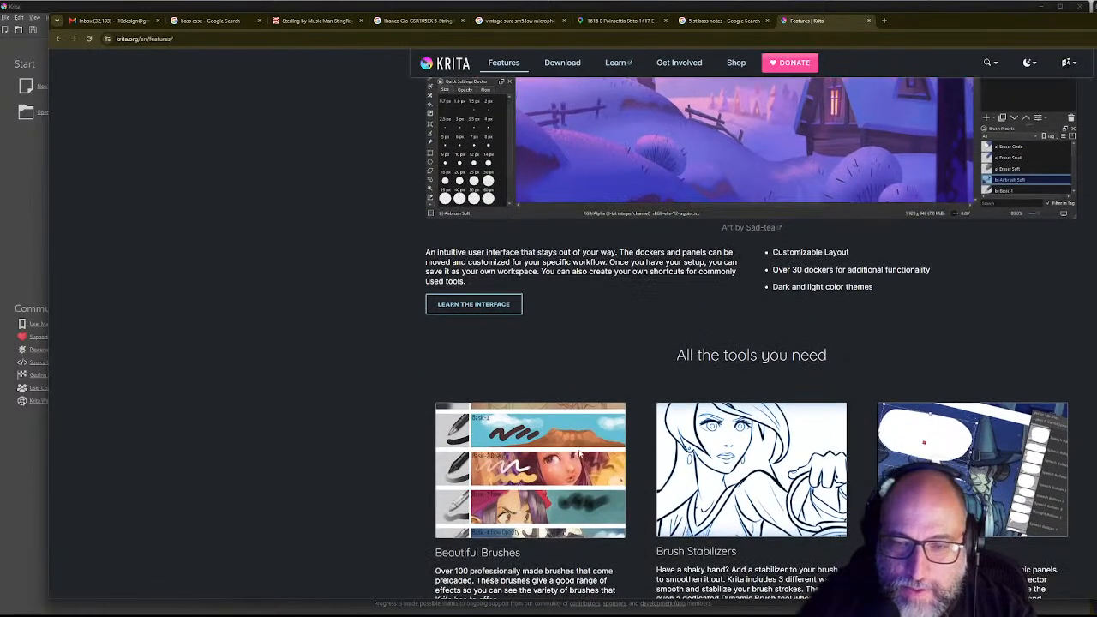
{"action": "scroll", "coordinate": [744, 405], "scroll_direction": "down", "scroll_amount": 2}
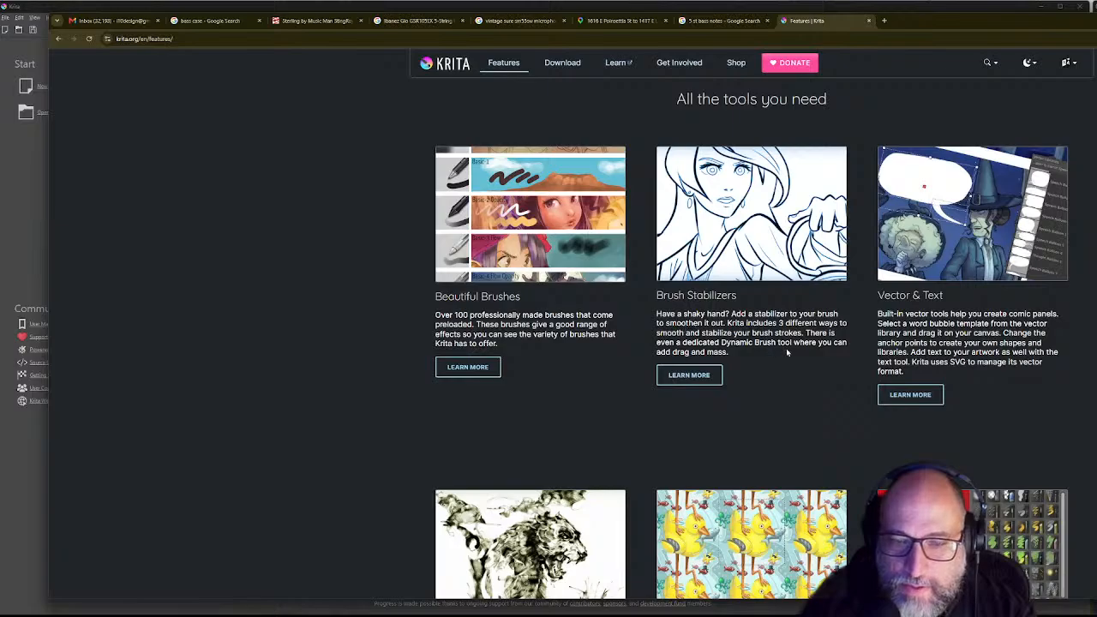
{"action": "scroll", "coordinate": [786, 348], "scroll_direction": "down", "scroll_amount": 3}
{"action": "scroll", "coordinate": [530, 463], "scroll_direction": "down", "scroll_amount": 1}
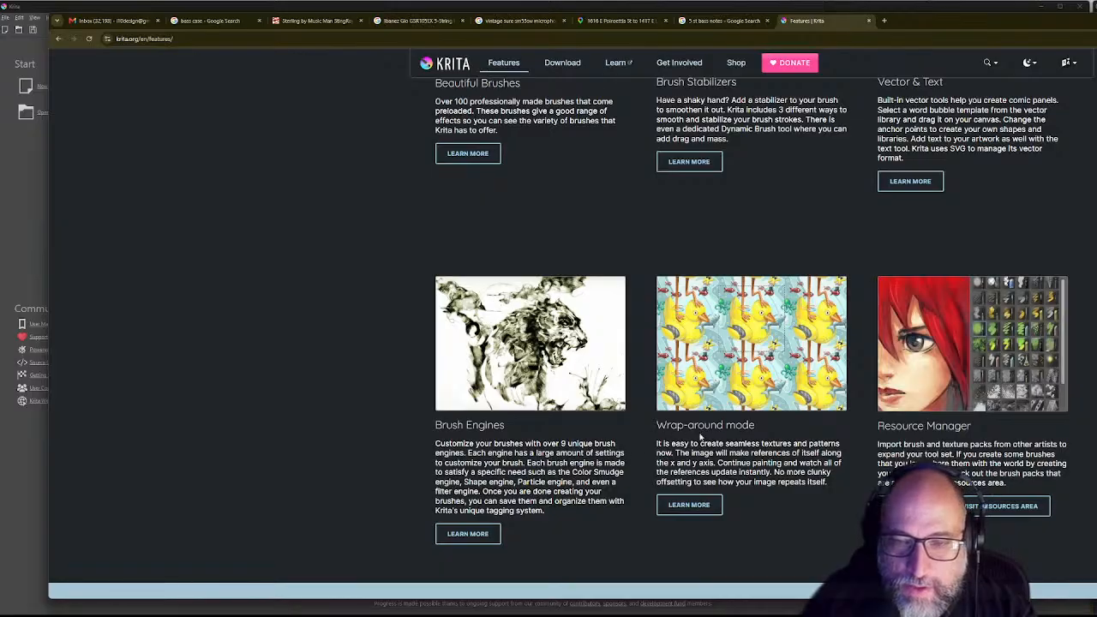
{"action": "scroll", "coordinate": [860, 409], "scroll_direction": "down", "scroll_amount": 4}
{"action": "scroll", "coordinate": [874, 397], "scroll_direction": "down", "scroll_amount": 3}
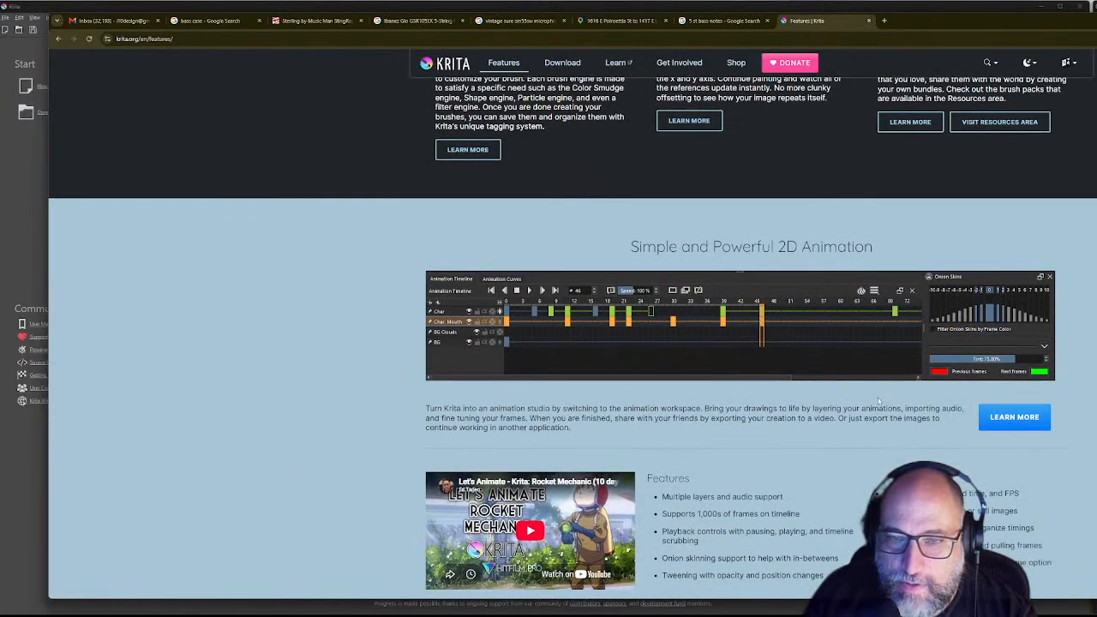
{"action": "scroll", "coordinate": [771, 296], "scroll_direction": "down", "scroll_amount": 2}
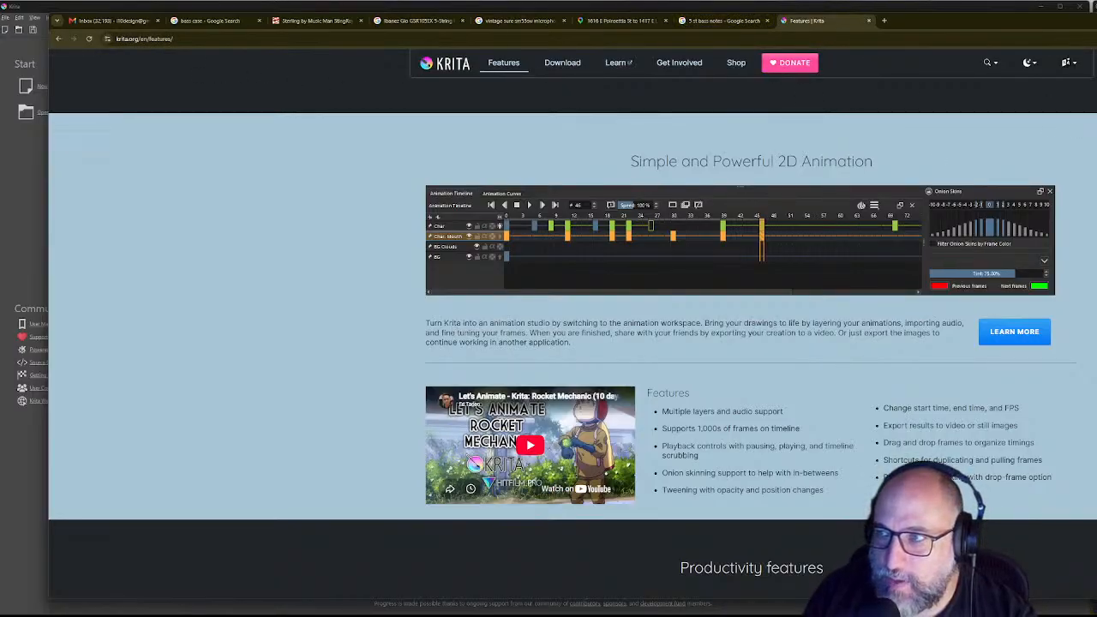
Step: Return to Krita and set a new image to 1200 × 1200 px at 72 pixels/inch
{"action": "left_click", "coordinate": [1096, 19]}
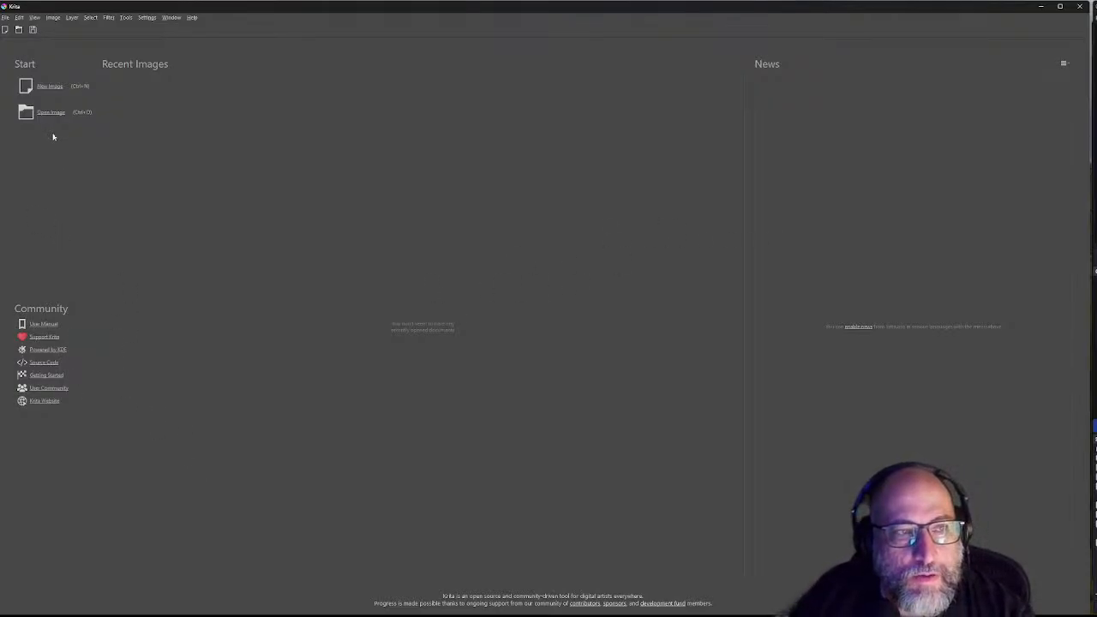
{"action": "left_click", "coordinate": [51, 87]}
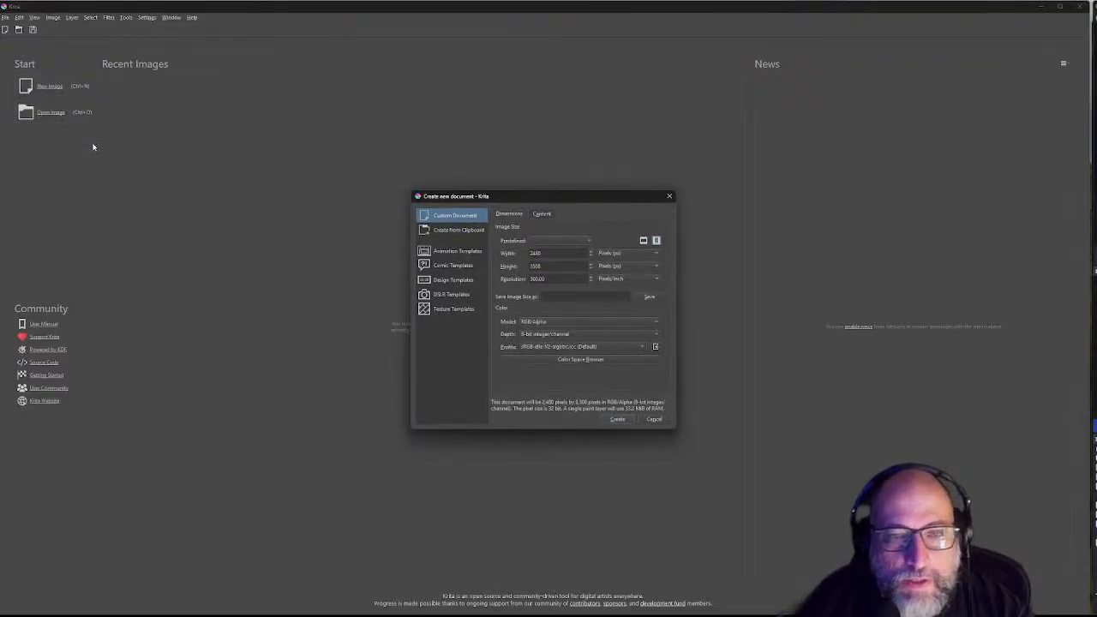
{"action": "double_click", "coordinate": [546, 252]}
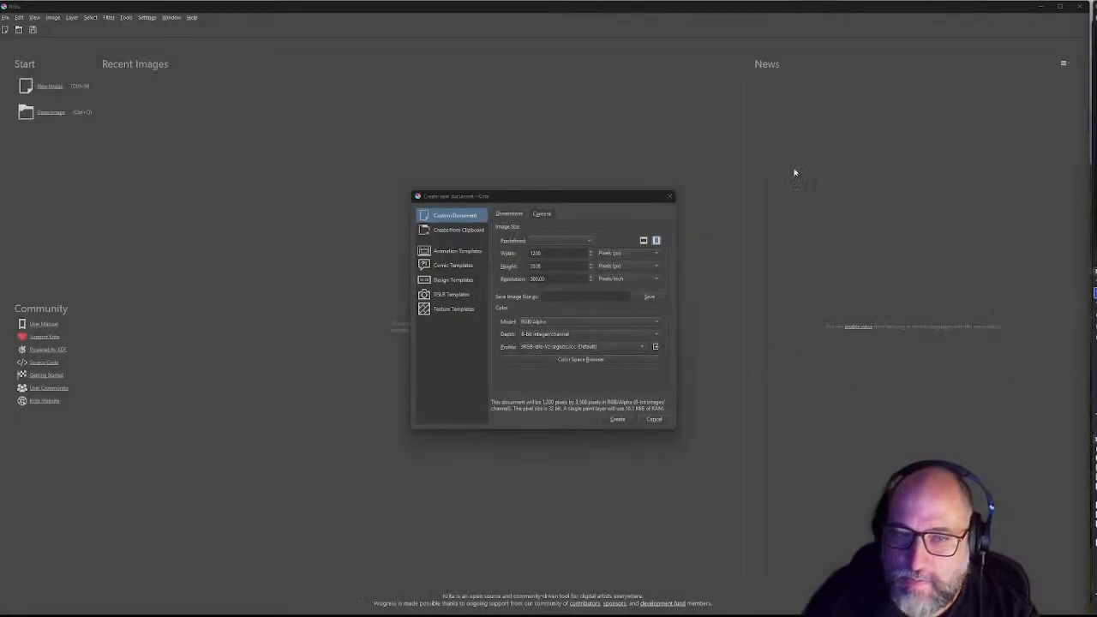
{"action": "left_click", "coordinate": [551, 266]}
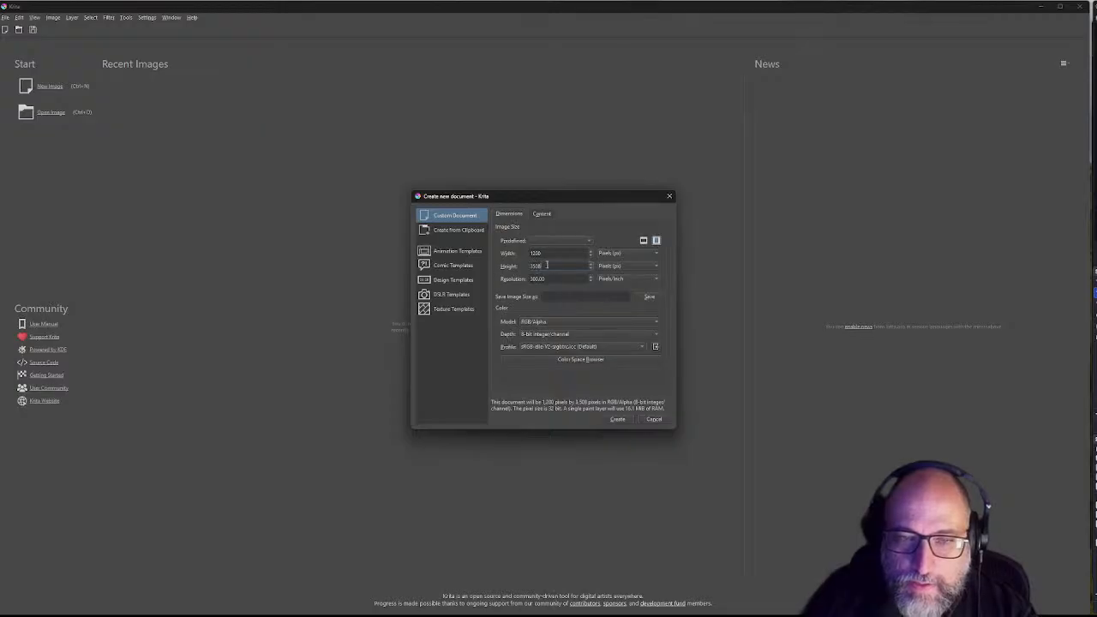
{"action": "left_click_drag", "start_coordinate": [543, 266], "coordinate": [520, 266]}
{"action": "type", "text": "1200"}
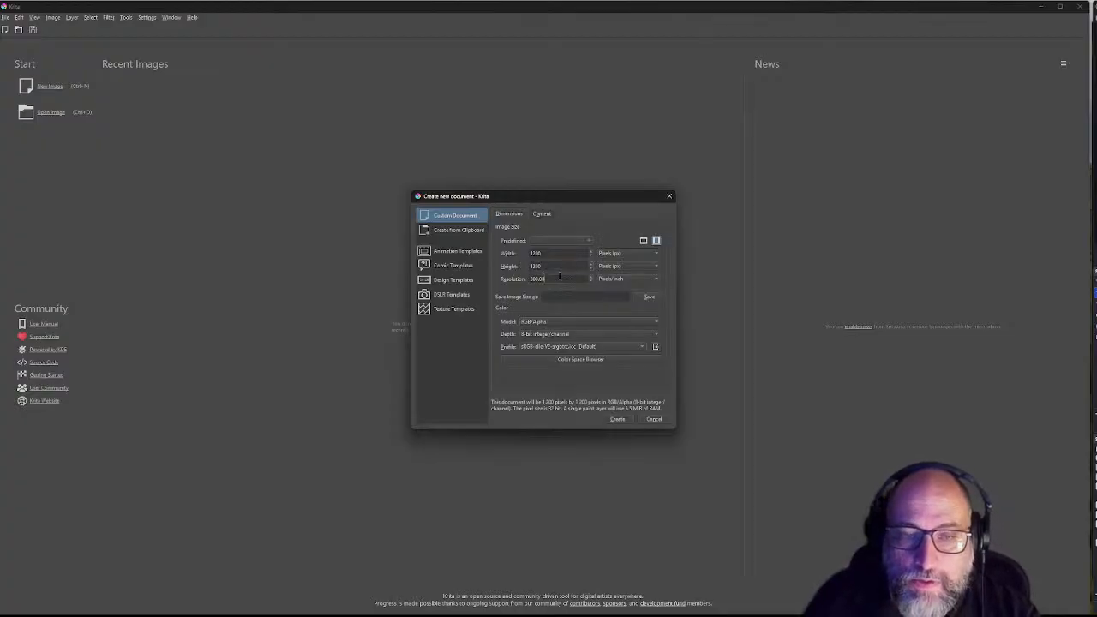
{"action": "left_click_drag", "start_coordinate": [546, 278], "coordinate": [509, 280]}
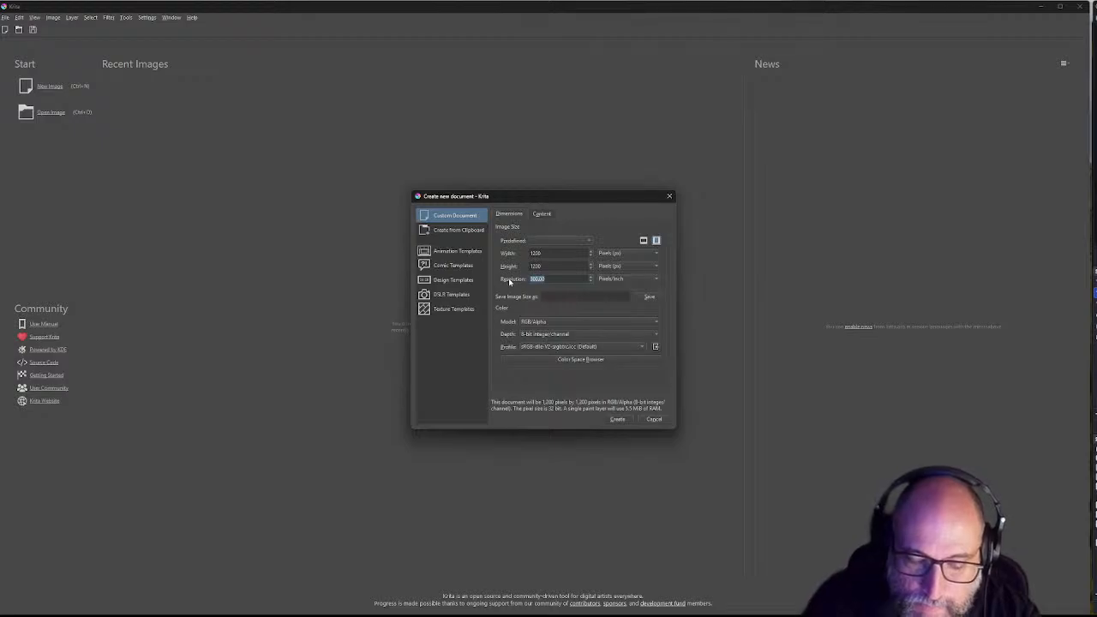
{"action": "type", "text": "72"}
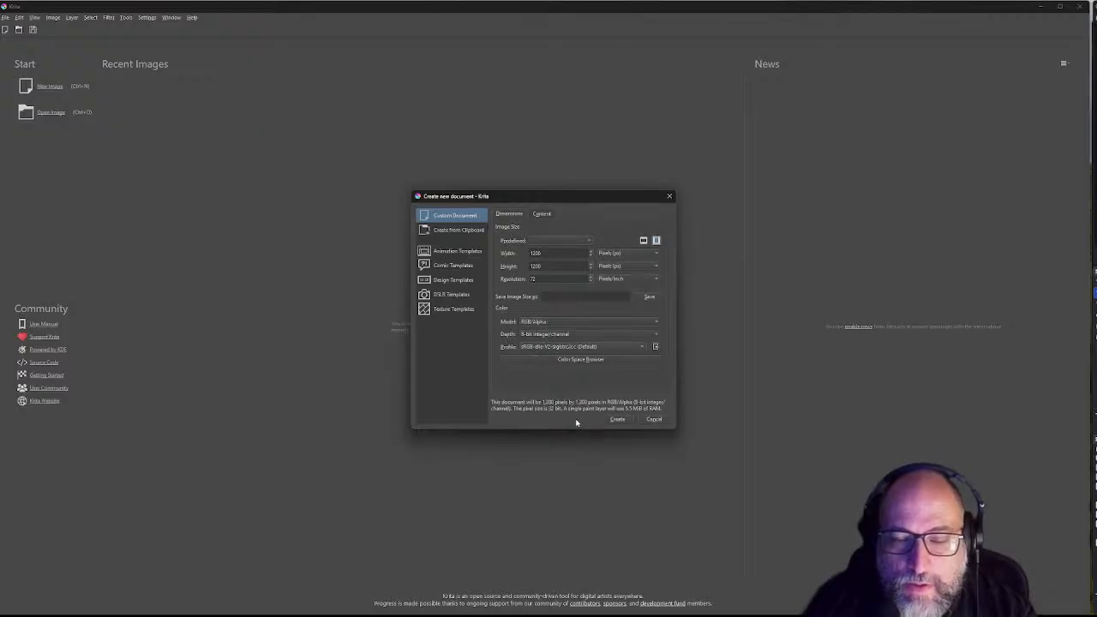
{"action": "left_click", "coordinate": [619, 419]}
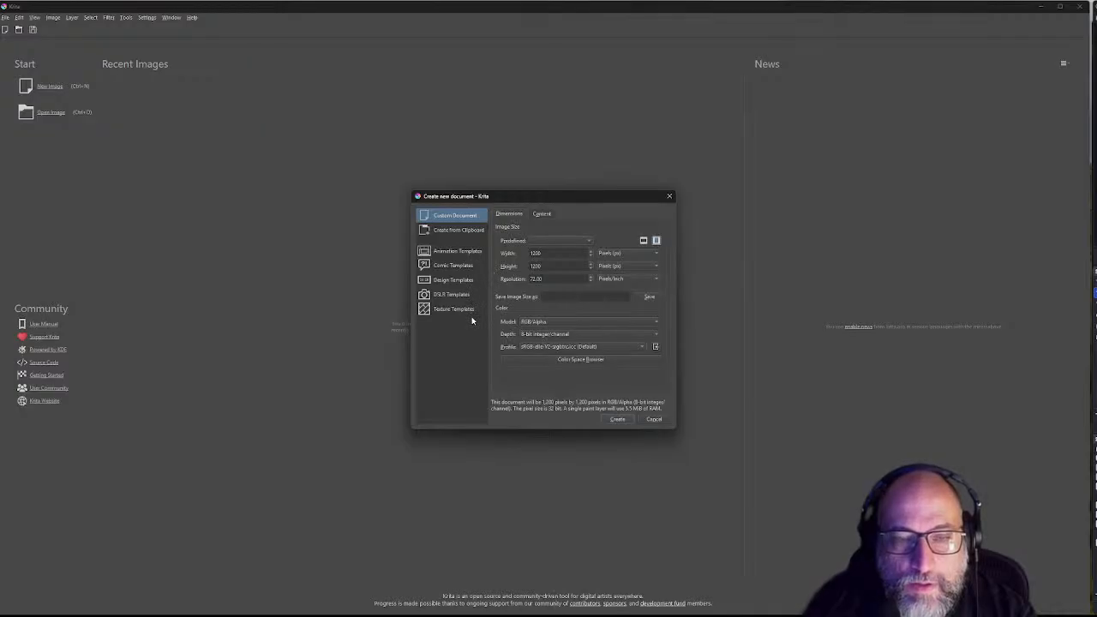
Step: Create the 1200 × 1200 document, pick a 10 px brush preset with erasing off, adjust the colour shade
{"action": "left_click", "coordinate": [618, 419]}
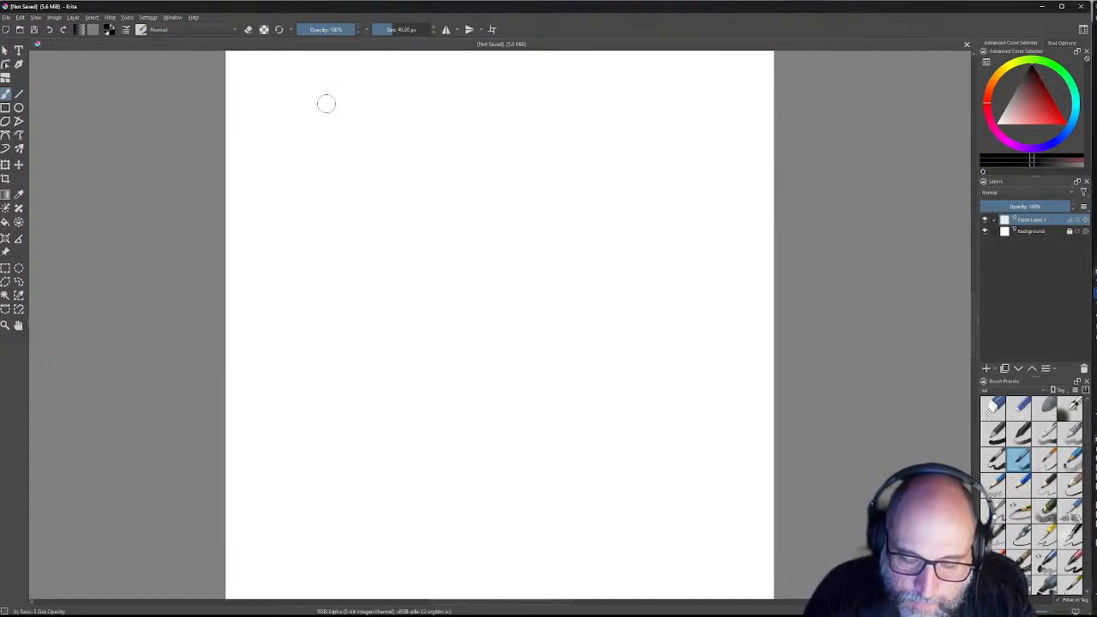
{"action": "key", "text": "e"}
{"action": "right_click", "coordinate": [370, 136]}
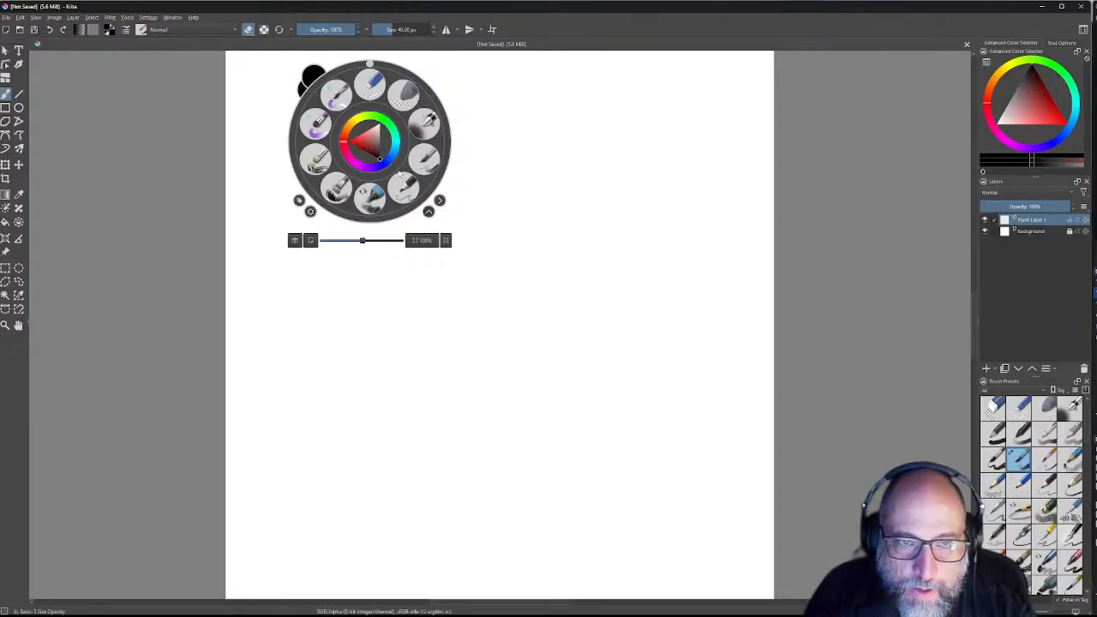
{"action": "left_click", "coordinate": [405, 187]}
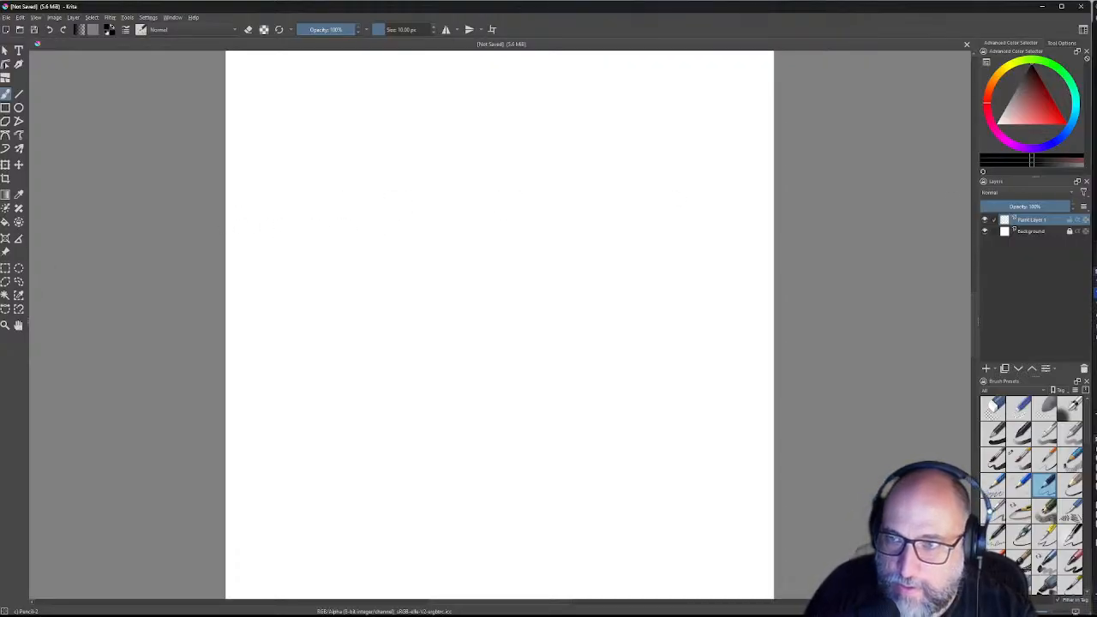
{"action": "mouse_move", "coordinate": [1031, 163]}
{"action": "left_mouse_down"}
{"action": "mouse_move", "coordinate": [1042, 163]}
{"action": "mouse_move", "coordinate": [1032, 163]}
{"action": "left_mouse_up"}
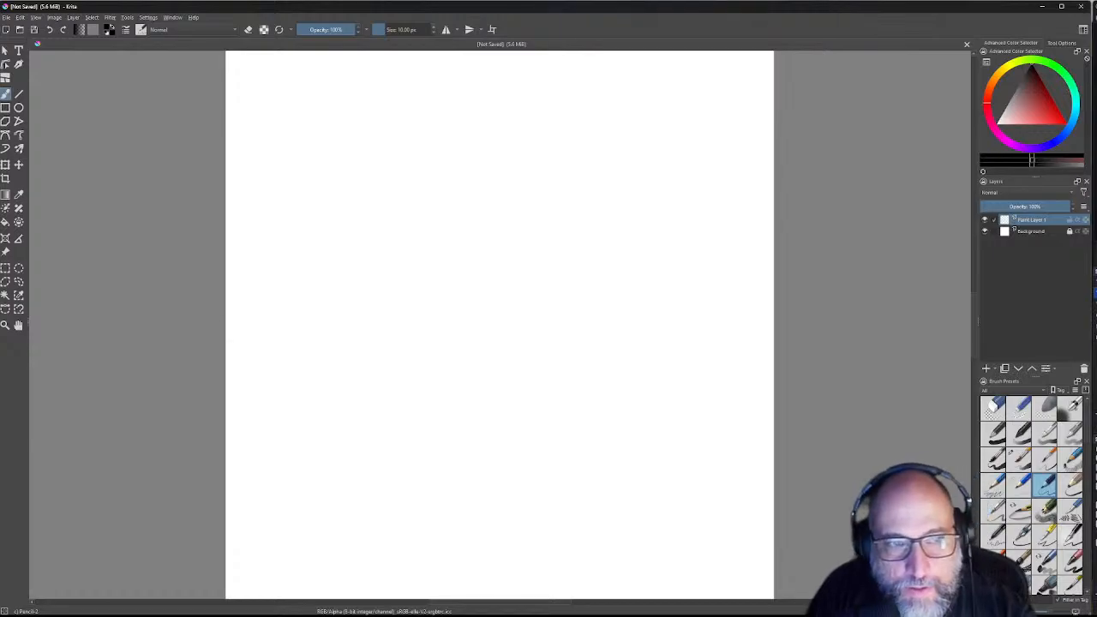
Step: Select the Pencil 3 Sketch preset, draw test strokes, and undo them
{"action": "right_click", "coordinate": [633, 314]}
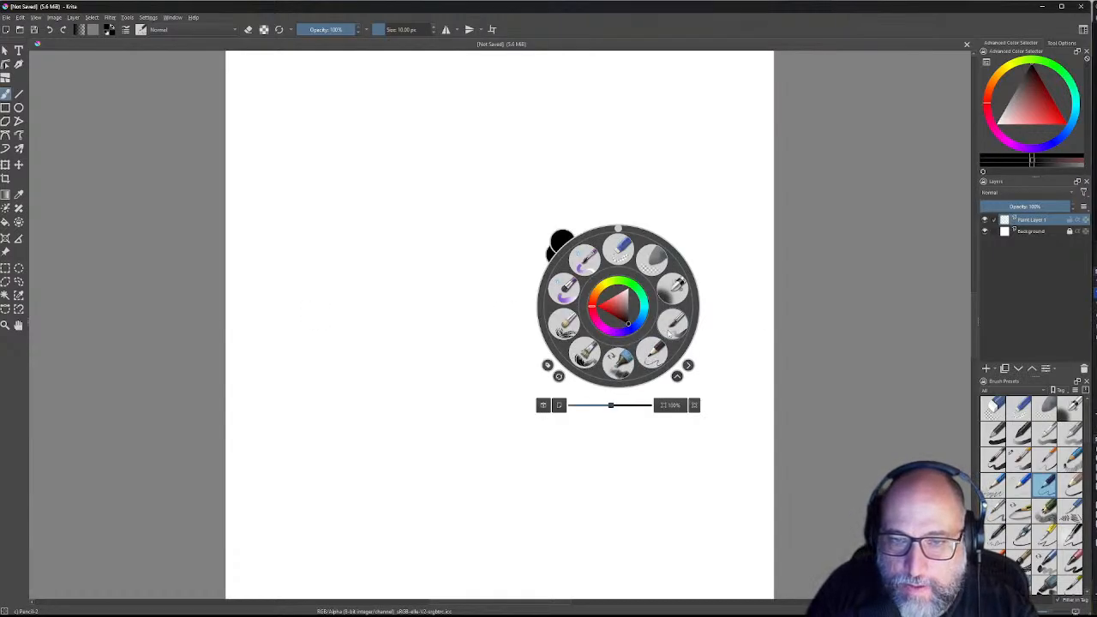
{"action": "left_click", "coordinate": [655, 350]}
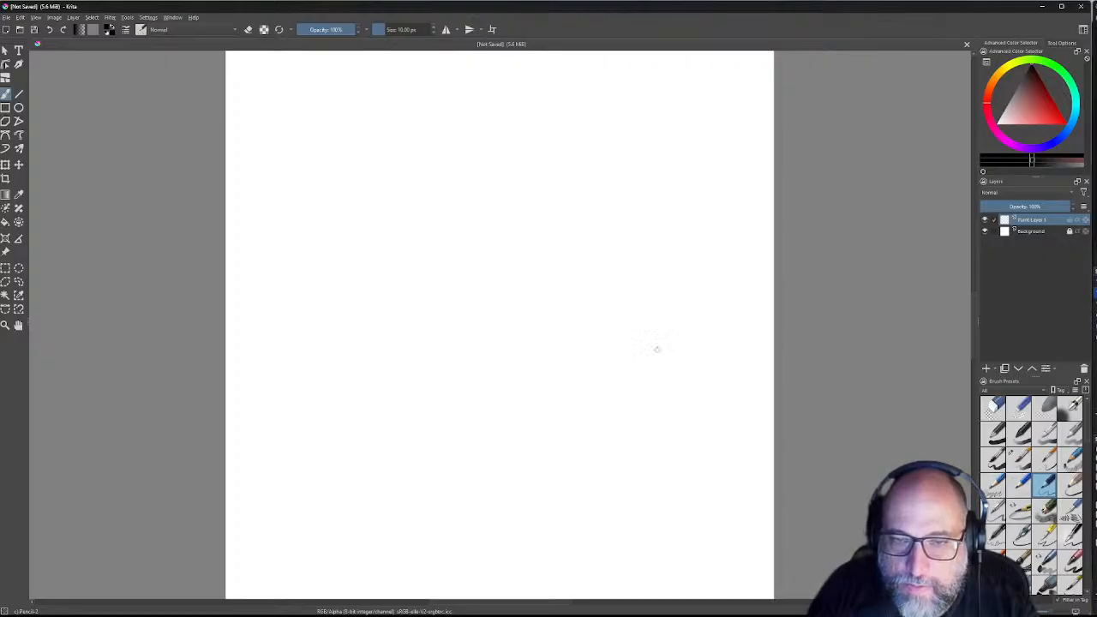
{"action": "left_click", "coordinate": [1070, 461]}
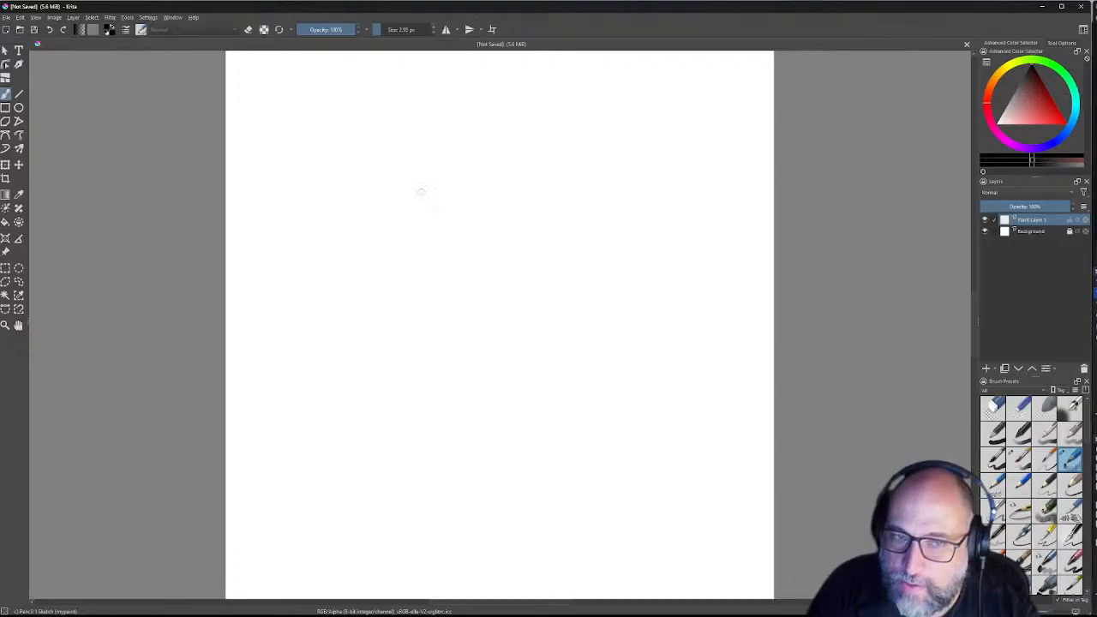
{"action": "left_click_drag", "start_coordinate": [408, 191], "coordinate": [406, 228]}
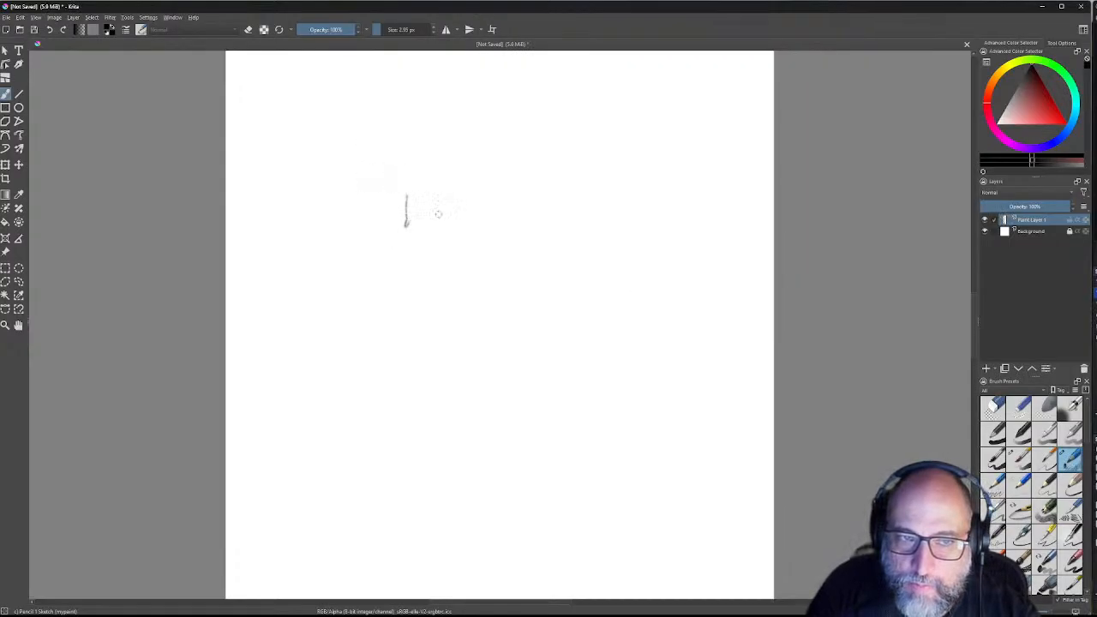
{"action": "mouse_move", "coordinate": [426, 227]}
{"action": "left_mouse_down"}
{"action": "mouse_move", "coordinate": [433, 210]}
{"action": "mouse_move", "coordinate": [409, 210]}
{"action": "mouse_move", "coordinate": [425, 200]}
{"action": "left_mouse_up"}
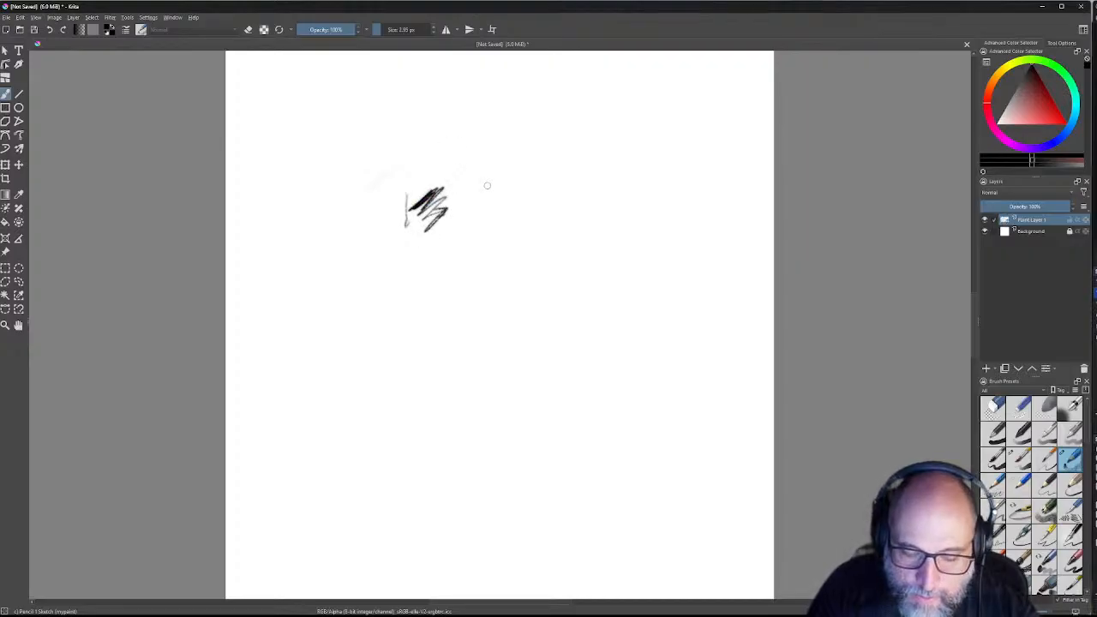
{"action": "key", "text": "ctrl+z"}
{"action": "key", "text": "ctrl+z"}
{"action": "key", "text": "ctrl+z"}
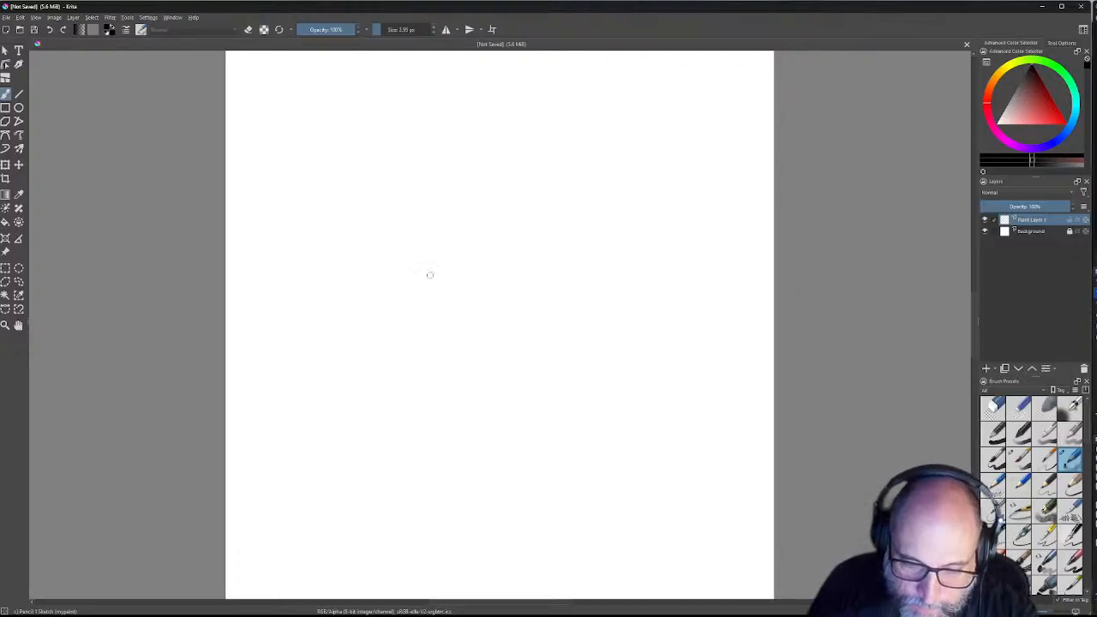
Step: Make a few more faint trial pencil lines and undo the vertical one
{"action": "left_click_drag", "start_coordinate": [412, 271], "coordinate": [430, 271]}
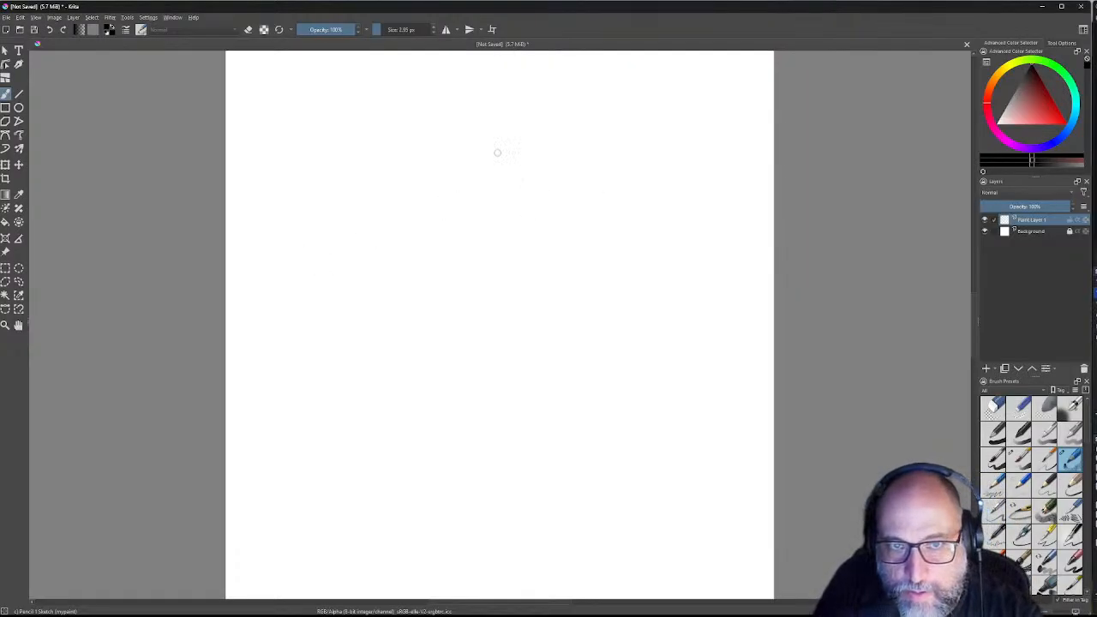
{"action": "mouse_move", "coordinate": [511, 151]}
{"action": "left_mouse_down"}
{"action": "mouse_move", "coordinate": [373, 206]}
{"action": "mouse_move", "coordinate": [507, 151]}
{"action": "left_mouse_up"}
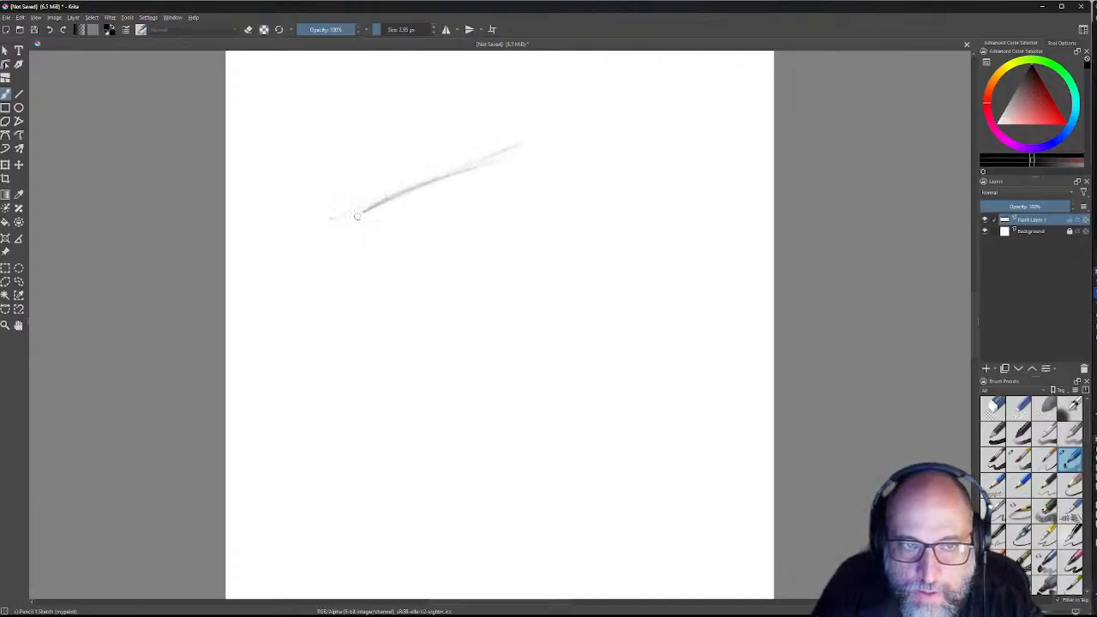
{"action": "left_click_drag", "start_coordinate": [319, 247], "coordinate": [316, 362]}
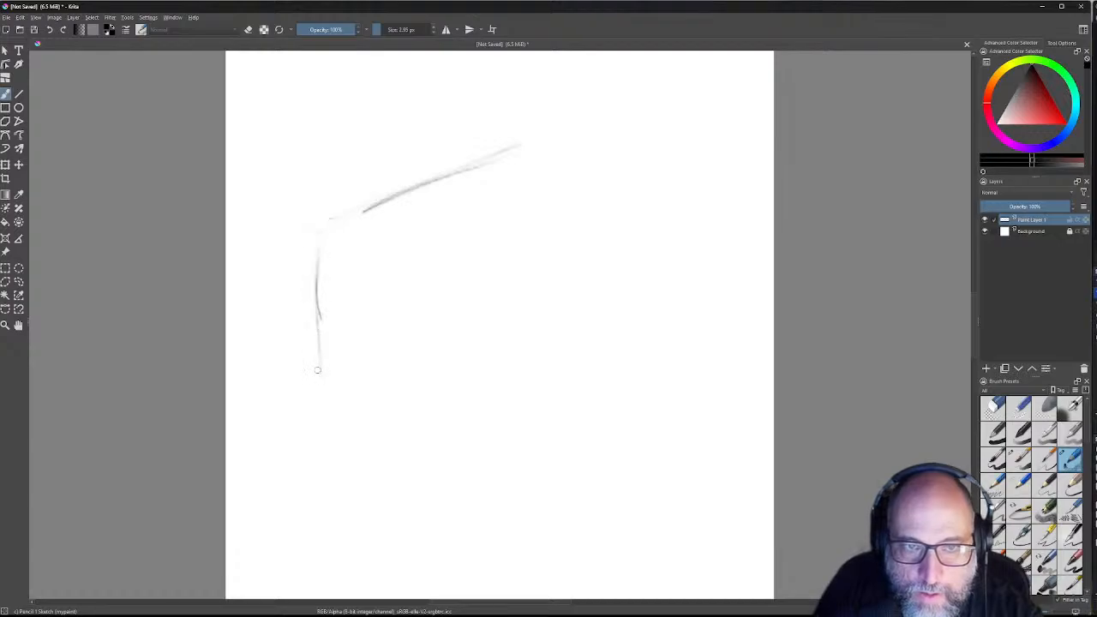
{"action": "key", "text": "ctrl+z"}
{"action": "key", "text": "ctrl+z"}
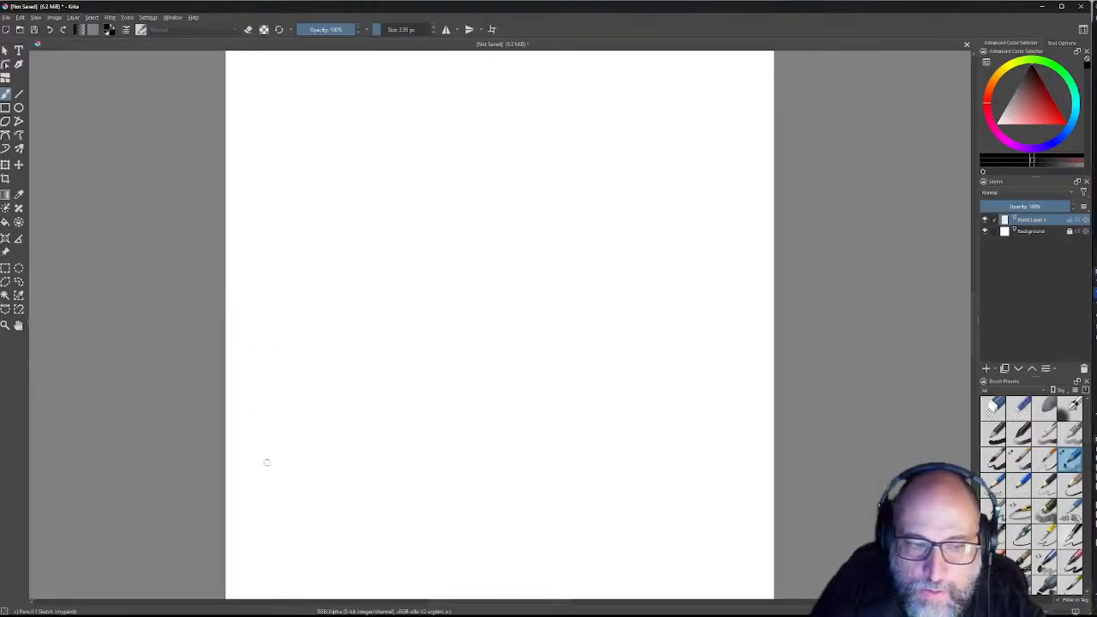
Step: Draw layered horizontal pencil strokes along the canvas bottom, hatching the right end darker
{"action": "mouse_move", "coordinate": [235, 576]}
{"action": "left_mouse_down"}
{"action": "mouse_move", "coordinate": [751, 566]}
{"action": "mouse_move", "coordinate": [238, 570]}
{"action": "left_mouse_up"}
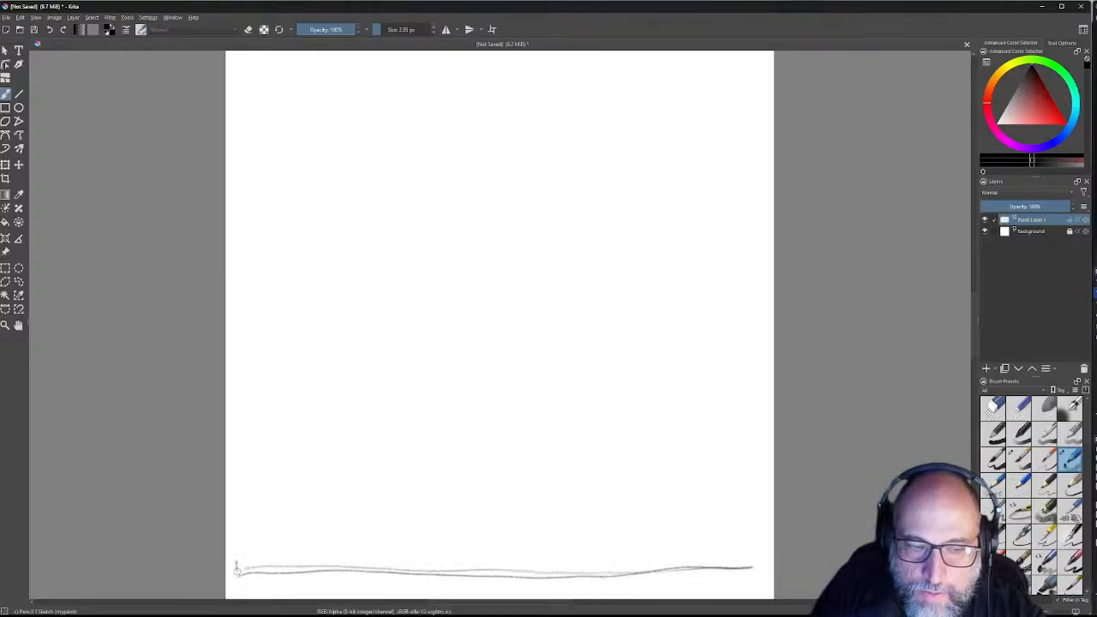
{"action": "left_click_drag", "start_coordinate": [256, 557], "coordinate": [384, 562]}
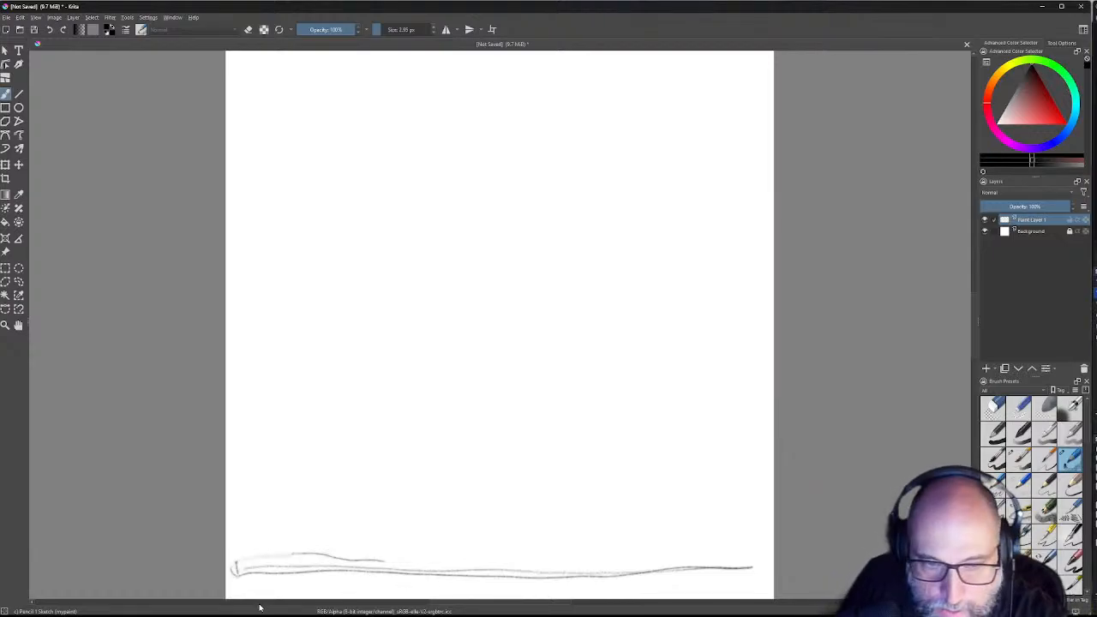
{"action": "left_click_drag", "start_coordinate": [313, 554], "coordinate": [651, 565]}
{"action": "mouse_move", "coordinate": [572, 557]}
{"action": "left_mouse_down"}
{"action": "mouse_move", "coordinate": [749, 560]}
{"action": "mouse_move", "coordinate": [748, 571]}
{"action": "mouse_move", "coordinate": [628, 562]}
{"action": "mouse_move", "coordinate": [747, 574]}
{"action": "mouse_move", "coordinate": [584, 572]}
{"action": "left_mouse_up"}
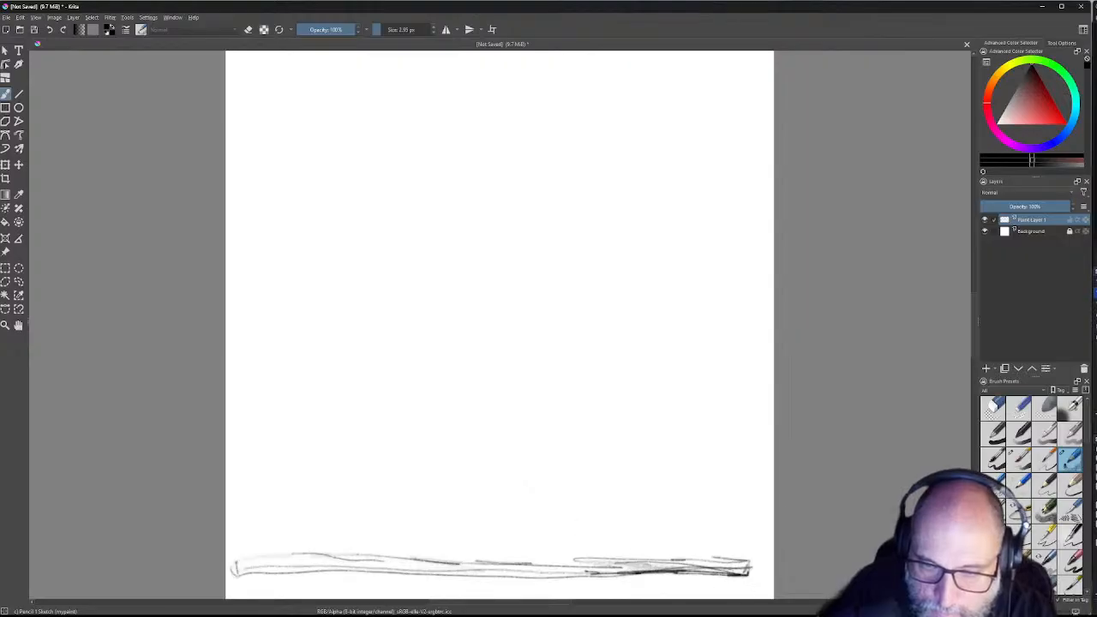
{"action": "mouse_move", "coordinate": [690, 568]}
{"action": "left_mouse_down"}
{"action": "mouse_move", "coordinate": [685, 579]}
{"action": "mouse_move", "coordinate": [620, 570]}
{"action": "mouse_move", "coordinate": [714, 580]}
{"action": "left_mouse_up"}
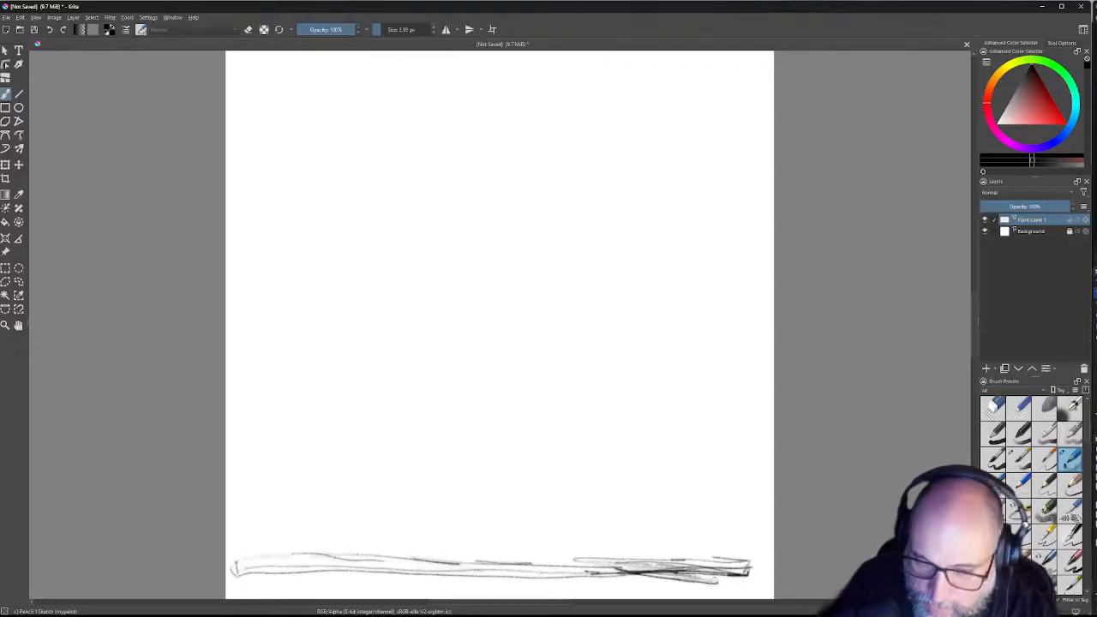
{"action": "mouse_move", "coordinate": [655, 579]}
{"action": "left_mouse_down"}
{"action": "mouse_move", "coordinate": [711, 570]}
{"action": "mouse_move", "coordinate": [506, 575]}
{"action": "mouse_move", "coordinate": [538, 572]}
{"action": "left_mouse_up"}
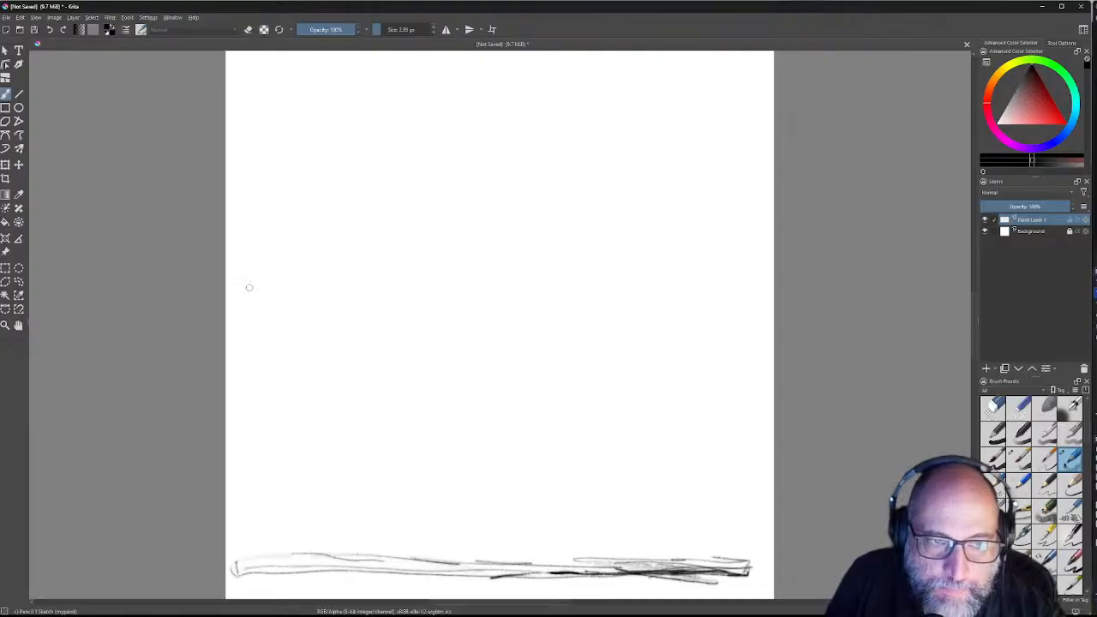
Step: Draw a mid-canvas horizontal line, then sketch the curved wedge top with a curl at its peak
{"action": "mouse_move", "coordinate": [241, 295]}
{"action": "left_mouse_down"}
{"action": "mouse_move", "coordinate": [653, 294]}
{"action": "mouse_move", "coordinate": [731, 282]}
{"action": "mouse_move", "coordinate": [233, 289]}
{"action": "left_mouse_up"}
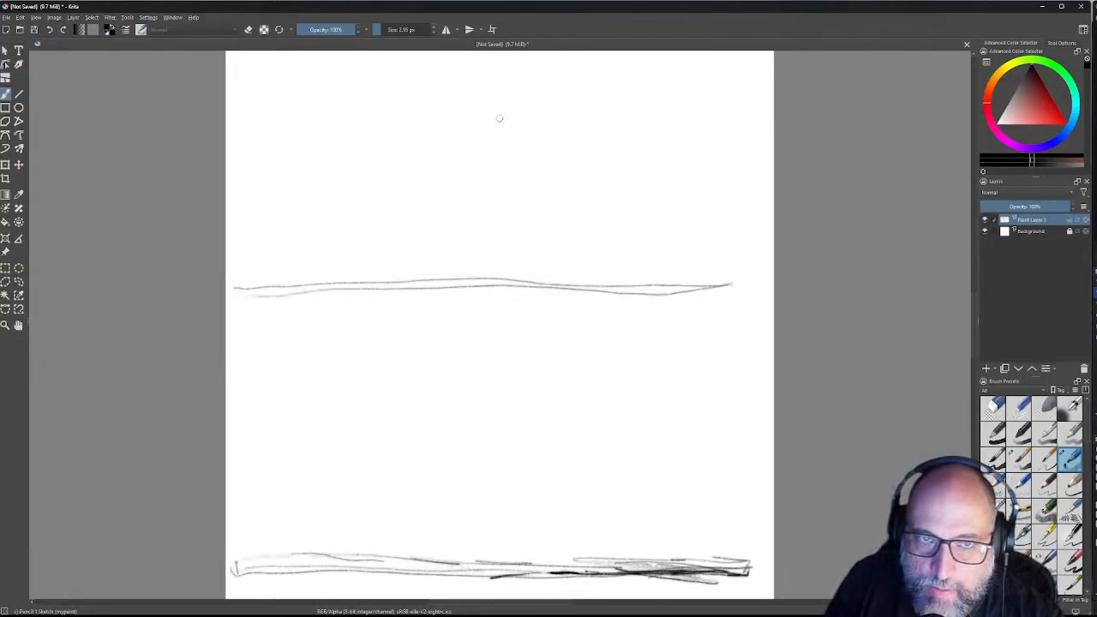
{"action": "mouse_move", "coordinate": [506, 134]}
{"action": "left_mouse_down"}
{"action": "mouse_move", "coordinate": [709, 185]}
{"action": "mouse_move", "coordinate": [741, 206]}
{"action": "mouse_move", "coordinate": [762, 263]}
{"action": "mouse_move", "coordinate": [742, 281]}
{"action": "mouse_move", "coordinate": [670, 289]}
{"action": "left_mouse_up"}
{"action": "left_click_drag", "start_coordinate": [499, 146], "coordinate": [442, 144]}
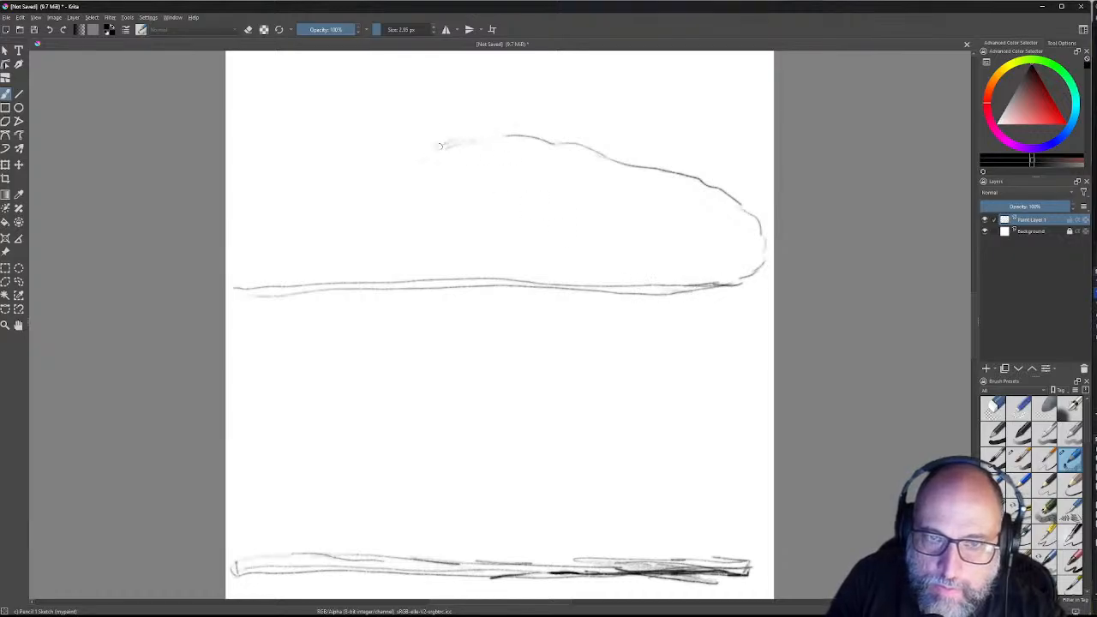
{"action": "mouse_move", "coordinate": [504, 129]}
{"action": "left_mouse_down"}
{"action": "mouse_move", "coordinate": [449, 143]}
{"action": "mouse_move", "coordinate": [454, 160]}
{"action": "mouse_move", "coordinate": [440, 160]}
{"action": "mouse_move", "coordinate": [463, 176]}
{"action": "mouse_move", "coordinate": [313, 225]}
{"action": "mouse_move", "coordinate": [227, 274]}
{"action": "mouse_move", "coordinate": [242, 289]}
{"action": "mouse_move", "coordinate": [292, 290]}
{"action": "left_mouse_up"}
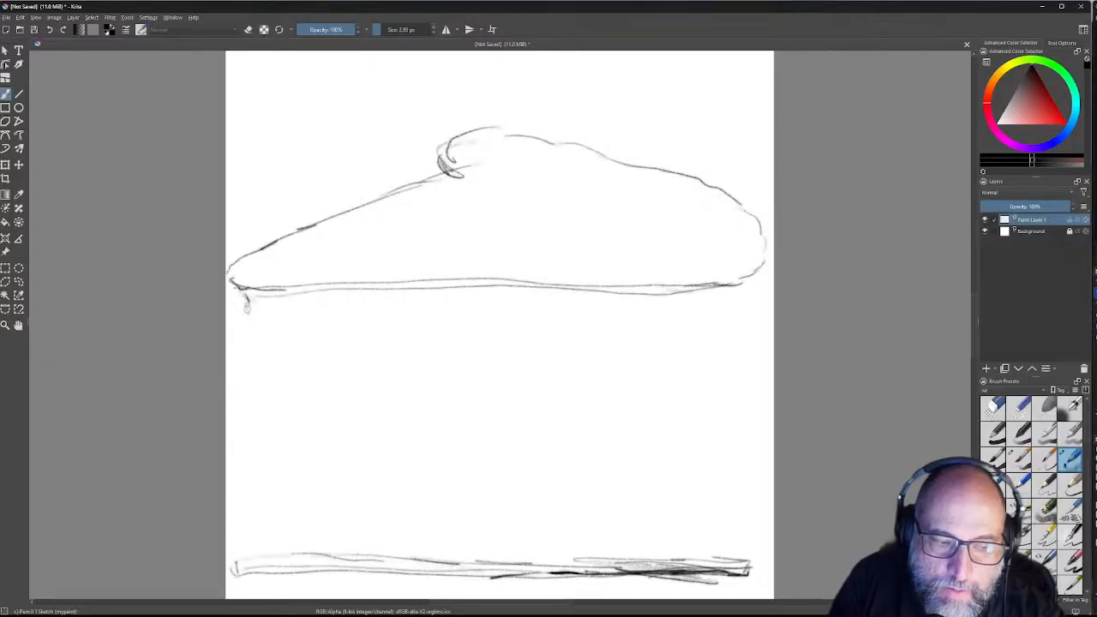
Step: Draw the left and right side lines down to the base, darkening the right edge and corner
{"action": "left_click_drag", "start_coordinate": [247, 296], "coordinate": [248, 556]}
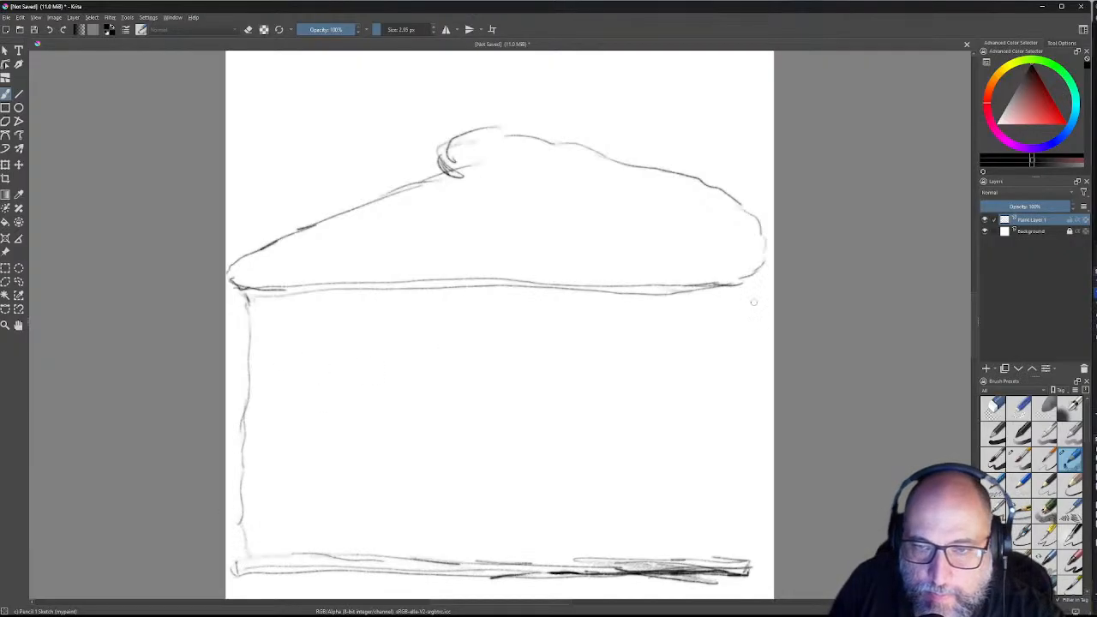
{"action": "mouse_move", "coordinate": [759, 245]}
{"action": "left_mouse_down"}
{"action": "mouse_move", "coordinate": [743, 435]}
{"action": "mouse_move", "coordinate": [753, 569]}
{"action": "mouse_move", "coordinate": [730, 572]}
{"action": "left_mouse_up"}
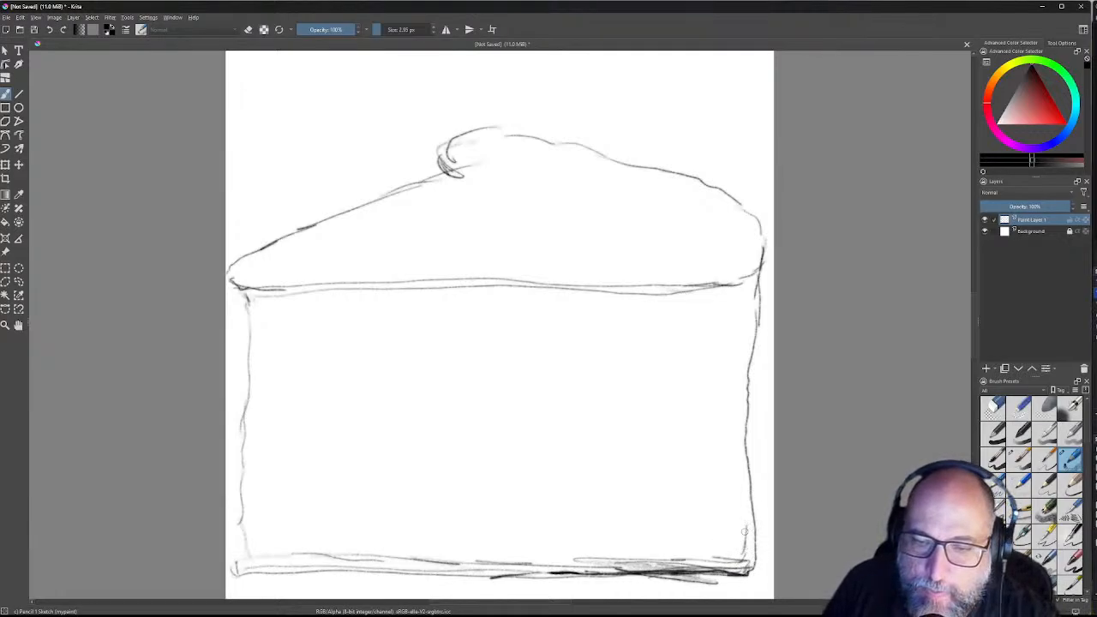
{"action": "mouse_move", "coordinate": [743, 501]}
{"action": "left_mouse_down"}
{"action": "mouse_move", "coordinate": [742, 295]}
{"action": "mouse_move", "coordinate": [700, 295]}
{"action": "mouse_move", "coordinate": [674, 277]}
{"action": "mouse_move", "coordinate": [680, 295]}
{"action": "mouse_move", "coordinate": [705, 289]}
{"action": "mouse_move", "coordinate": [639, 291]}
{"action": "left_mouse_up"}
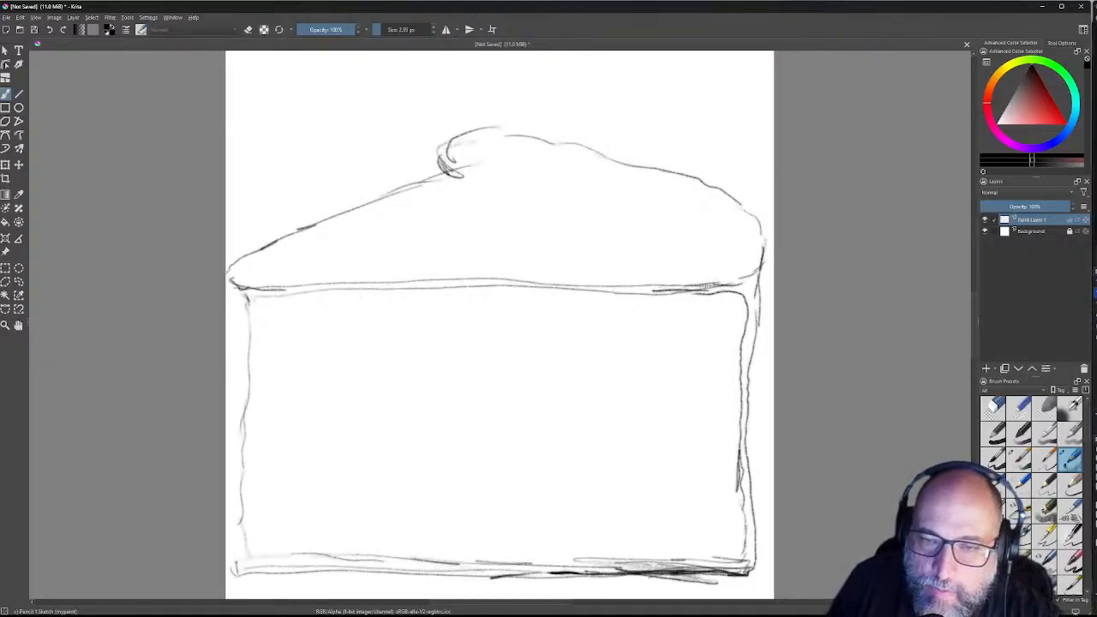
{"action": "mouse_move", "coordinate": [713, 292]}
{"action": "left_mouse_down"}
{"action": "mouse_move", "coordinate": [745, 296]}
{"action": "mouse_move", "coordinate": [730, 559]}
{"action": "mouse_move", "coordinate": [490, 569]}
{"action": "mouse_move", "coordinate": [244, 559]}
{"action": "mouse_move", "coordinate": [254, 570]}
{"action": "left_mouse_up"}
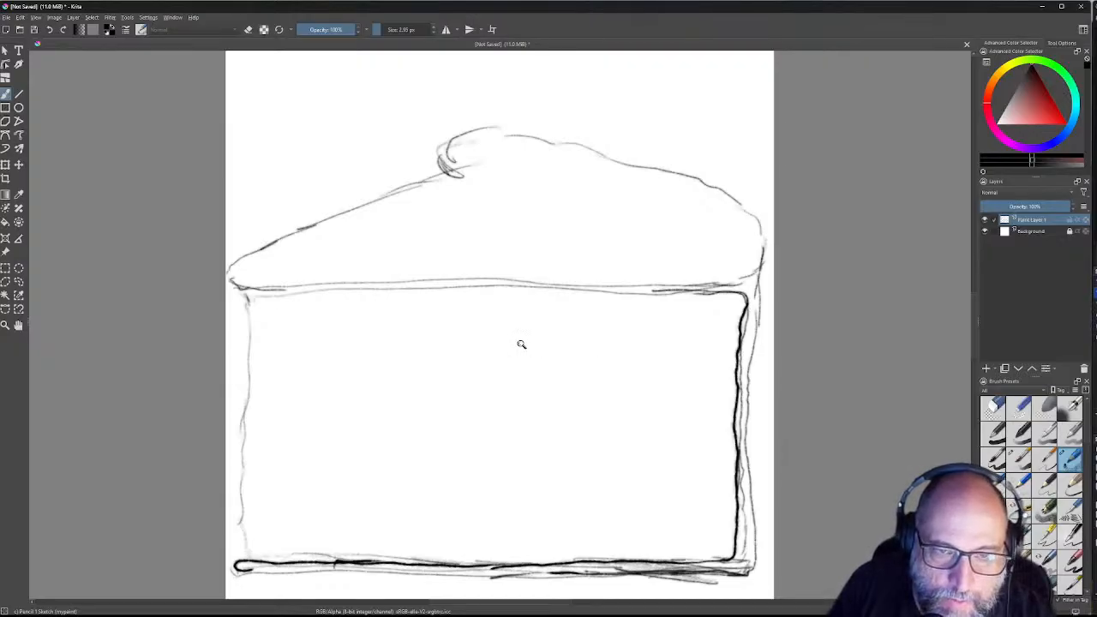
{"action": "mouse_move", "coordinate": [537, 347]}
{"action": "left_mouse_down"}
{"action": "mouse_move", "coordinate": [509, 384]}
{"action": "mouse_move", "coordinate": [526, 380]}
{"action": "mouse_move", "coordinate": [536, 360]}
{"action": "mouse_move", "coordinate": [517, 377]}
{"action": "mouse_move", "coordinate": [481, 381]}
{"action": "mouse_move", "coordinate": [433, 298]}
{"action": "left_mouse_up"}
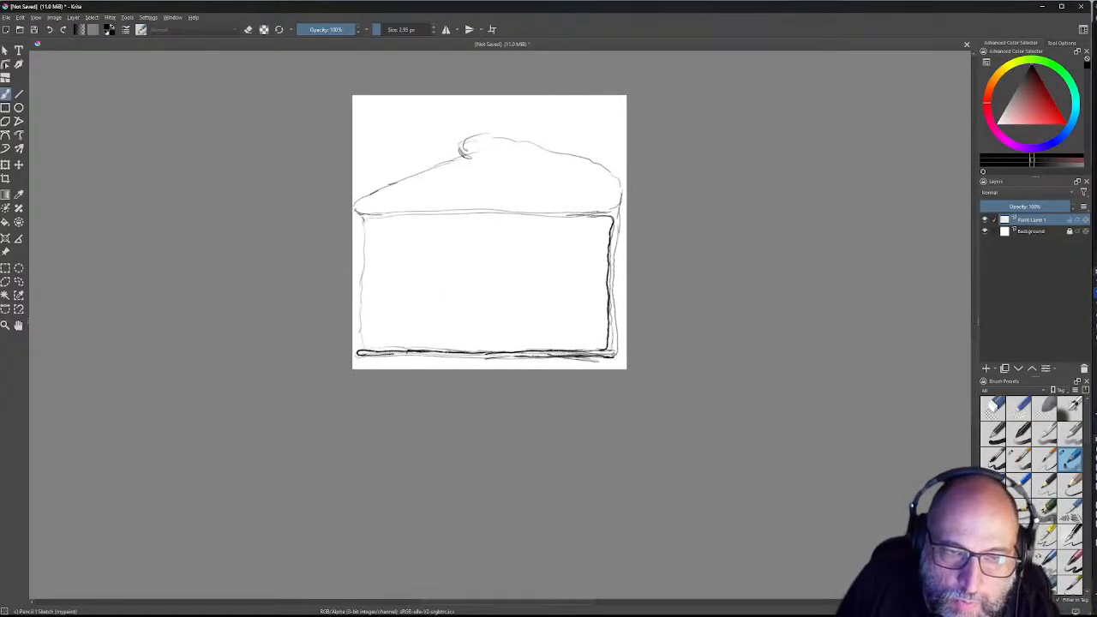
Step: Go over the slice's lower edge with dark strokes, then ink the top's left slope darker
{"action": "left_click_drag", "start_coordinate": [419, 351], "coordinate": [391, 353]}
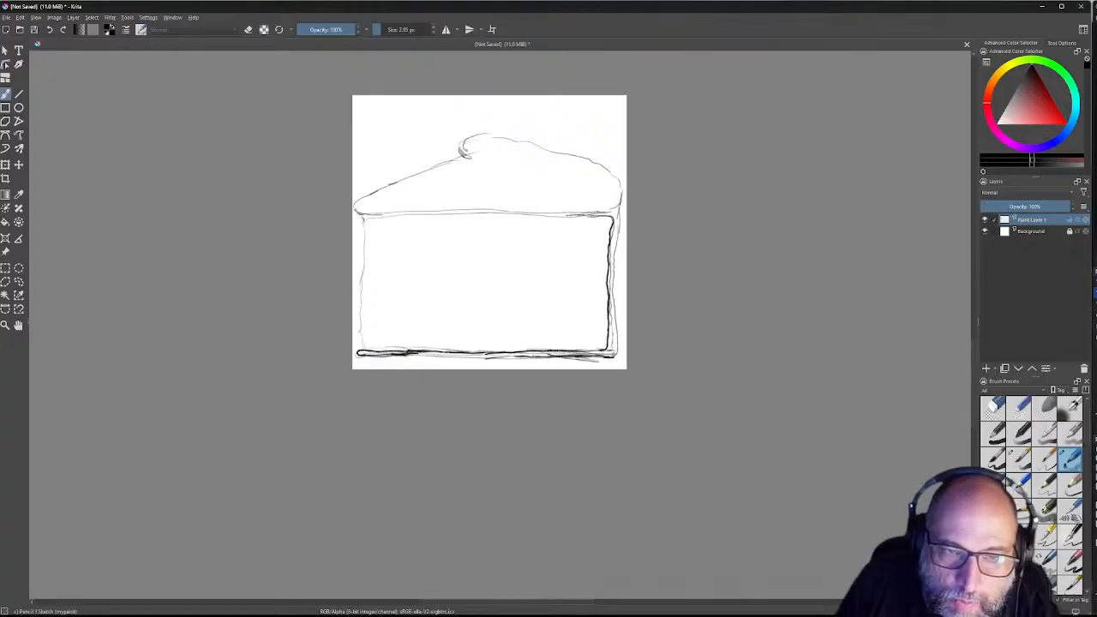
{"action": "left_click_drag", "start_coordinate": [502, 357], "coordinate": [519, 356]}
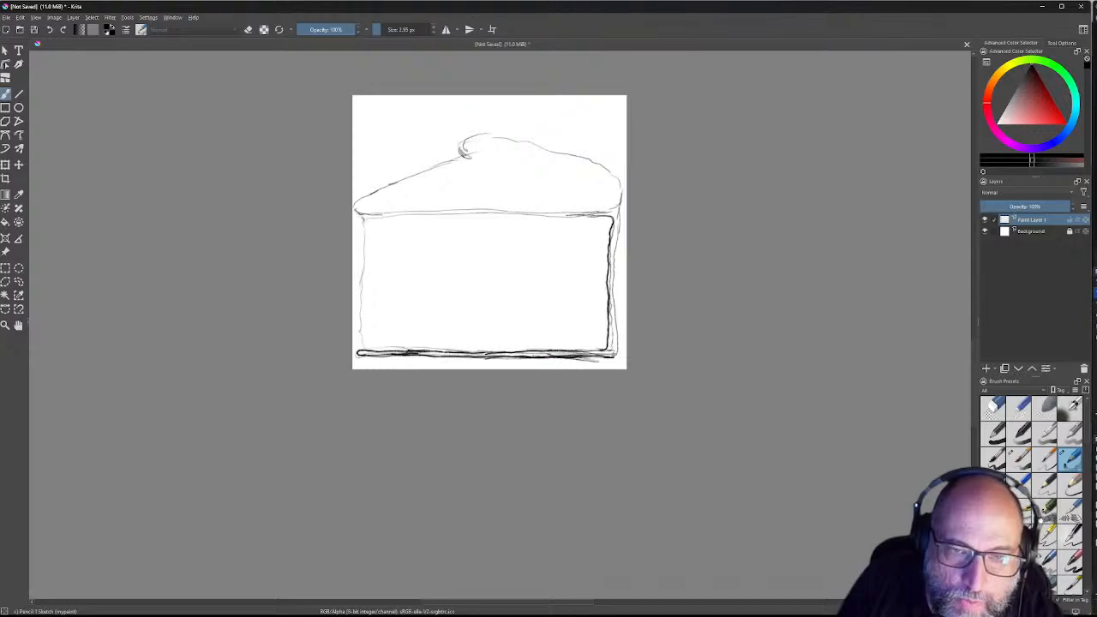
{"action": "left_click_drag", "start_coordinate": [601, 350], "coordinate": [484, 353]}
{"action": "left_click_drag", "start_coordinate": [462, 352], "coordinate": [364, 351]}
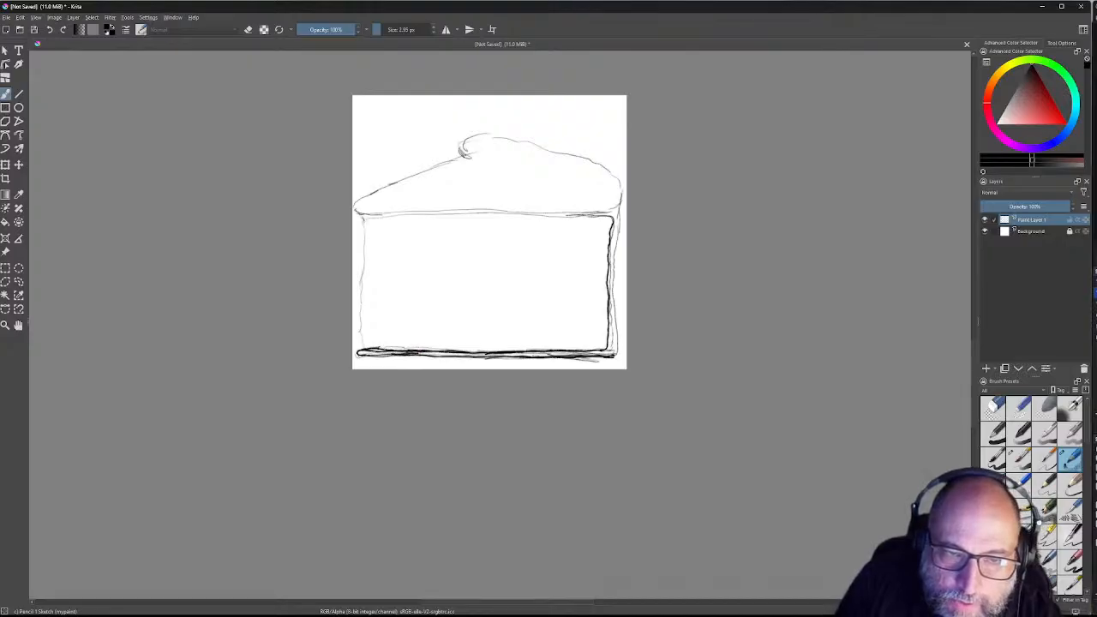
{"action": "key", "text": "ctrl+z"}
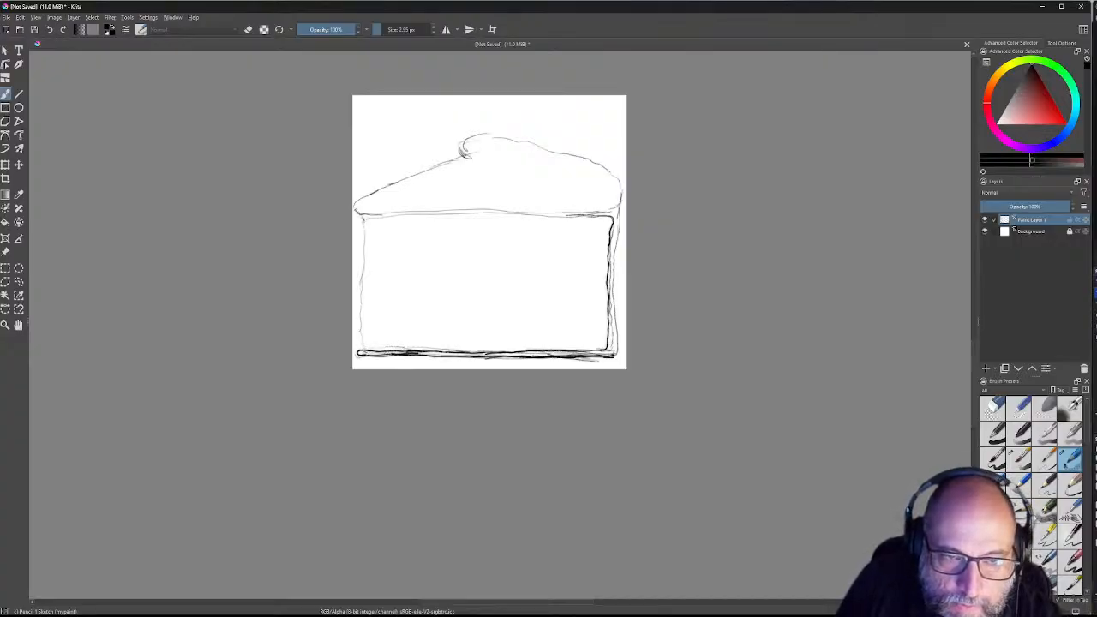
{"action": "left_click_drag", "start_coordinate": [394, 350], "coordinate": [516, 350]}
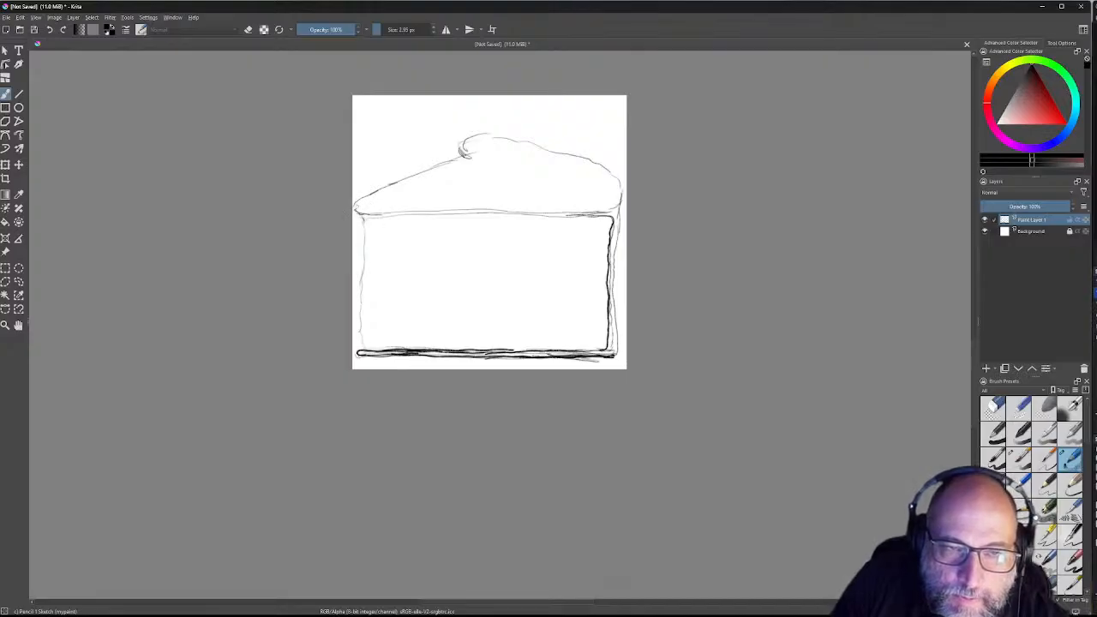
{"action": "mouse_move", "coordinate": [360, 214]}
{"action": "left_mouse_down"}
{"action": "mouse_move", "coordinate": [388, 213]}
{"action": "mouse_move", "coordinate": [360, 202]}
{"action": "mouse_move", "coordinate": [459, 157]}
{"action": "left_mouse_up"}
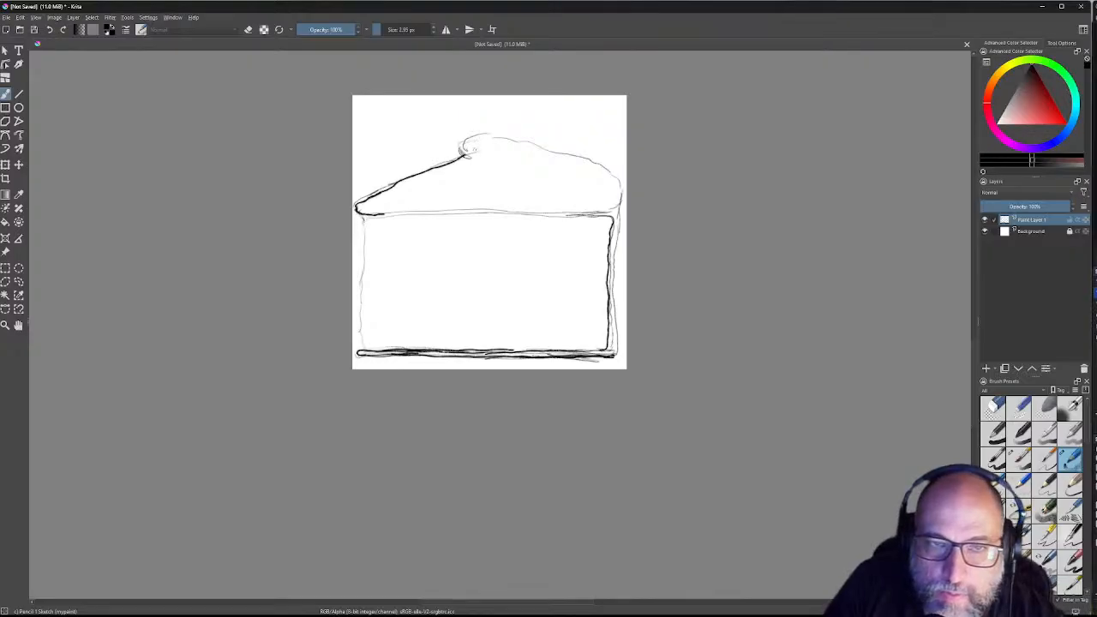
Step: Retrace the top's slope, lower edge and curled tip darker, adding hatch ticks along the bottom
{"action": "mouse_move", "coordinate": [462, 153]}
{"action": "left_mouse_down"}
{"action": "mouse_move", "coordinate": [491, 136]}
{"action": "mouse_move", "coordinate": [518, 140]}
{"action": "mouse_move", "coordinate": [625, 185]}
{"action": "mouse_move", "coordinate": [609, 221]}
{"action": "mouse_move", "coordinate": [611, 210]}
{"action": "mouse_move", "coordinate": [580, 214]}
{"action": "left_mouse_up"}
{"action": "left_click_drag", "start_coordinate": [585, 209], "coordinate": [575, 216]}
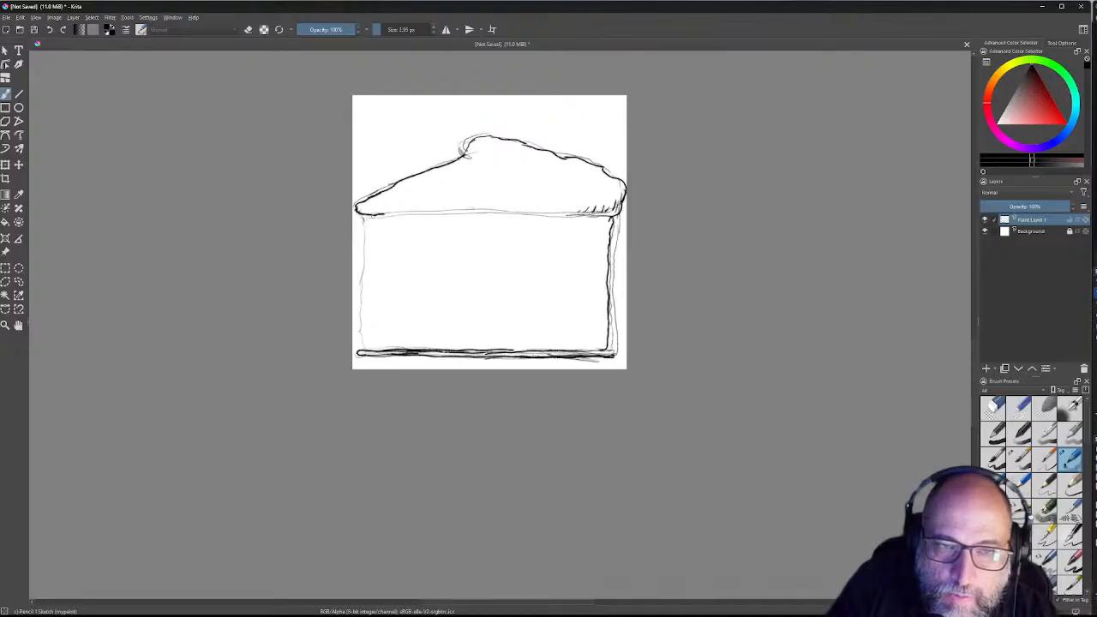
{"action": "mouse_move", "coordinate": [384, 212]}
{"action": "left_mouse_down"}
{"action": "mouse_move", "coordinate": [597, 218]}
{"action": "mouse_move", "coordinate": [452, 203]}
{"action": "mouse_move", "coordinate": [442, 216]}
{"action": "mouse_move", "coordinate": [462, 213]}
{"action": "mouse_move", "coordinate": [418, 210]}
{"action": "left_mouse_up"}
{"action": "left_click_drag", "start_coordinate": [414, 203], "coordinate": [363, 217]}
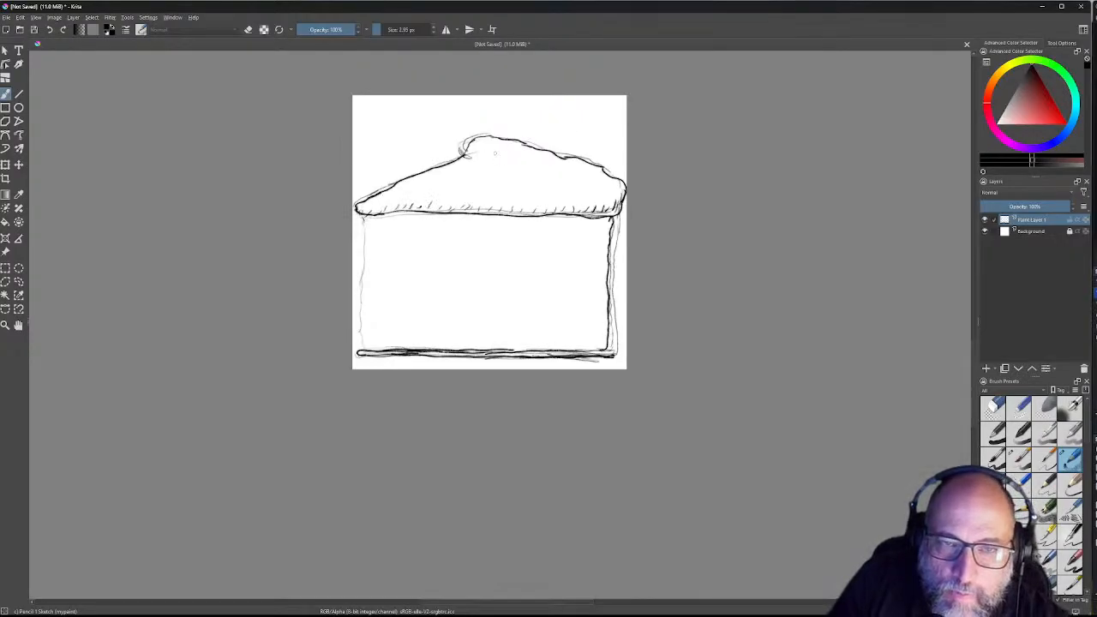
{"action": "mouse_move", "coordinate": [479, 135]}
{"action": "left_mouse_down"}
{"action": "mouse_move", "coordinate": [461, 153]}
{"action": "mouse_move", "coordinate": [492, 132]}
{"action": "mouse_move", "coordinate": [517, 138]}
{"action": "mouse_move", "coordinate": [490, 156]}
{"action": "mouse_move", "coordinate": [591, 194]}
{"action": "left_mouse_up"}
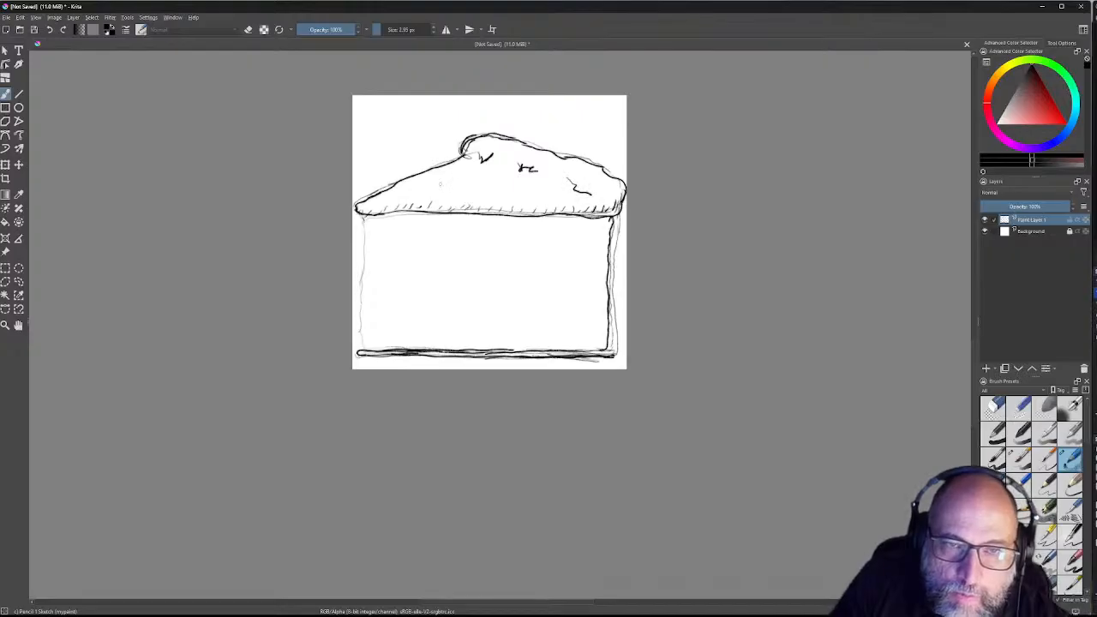
Step: Draw and hatch two leaf loops on the top, then darken the slice's left edge downward
{"action": "mouse_move", "coordinate": [414, 192]}
{"action": "left_mouse_down"}
{"action": "mouse_move", "coordinate": [447, 175]}
{"action": "mouse_move", "coordinate": [468, 185]}
{"action": "mouse_move", "coordinate": [439, 184]}
{"action": "mouse_move", "coordinate": [465, 176]}
{"action": "mouse_move", "coordinate": [416, 189]}
{"action": "mouse_move", "coordinate": [457, 184]}
{"action": "mouse_move", "coordinate": [499, 198]}
{"action": "mouse_move", "coordinate": [422, 193]}
{"action": "left_mouse_up"}
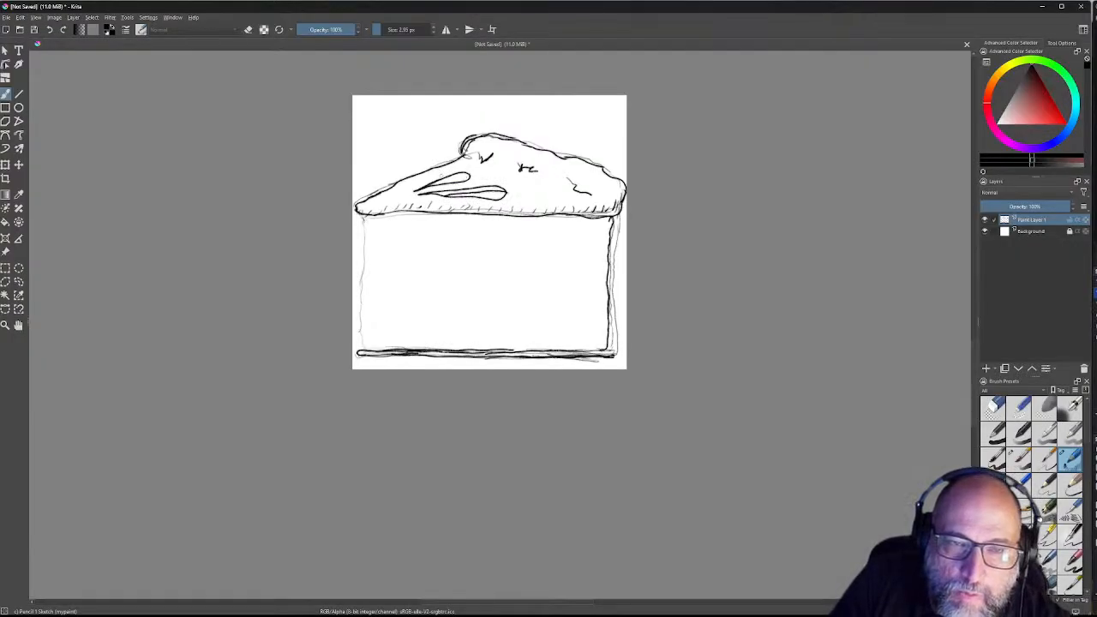
{"action": "left_click_drag", "start_coordinate": [434, 183], "coordinate": [468, 175]}
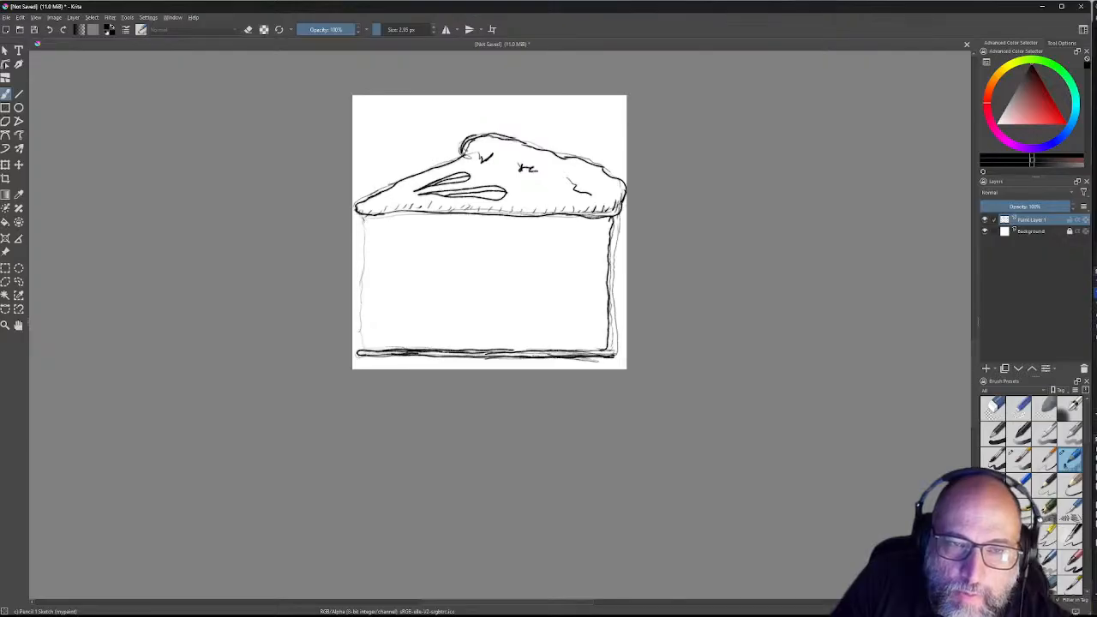
{"action": "left_click_drag", "start_coordinate": [460, 188], "coordinate": [472, 193]}
{"action": "left_click_drag", "start_coordinate": [475, 189], "coordinate": [480, 191]}
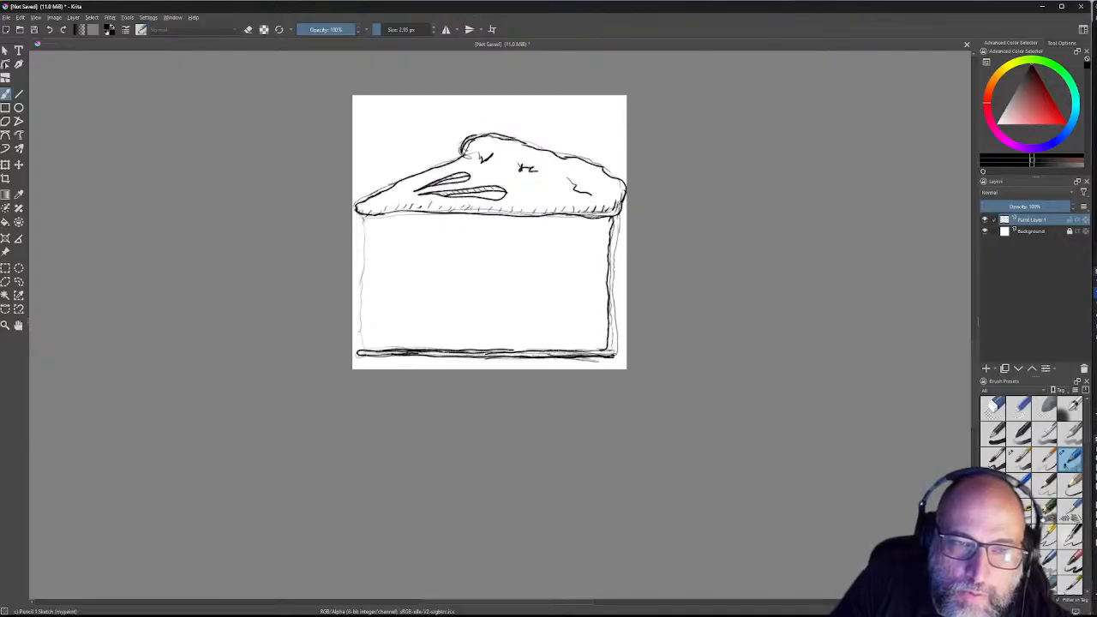
{"action": "left_click_drag", "start_coordinate": [363, 215], "coordinate": [364, 223]}
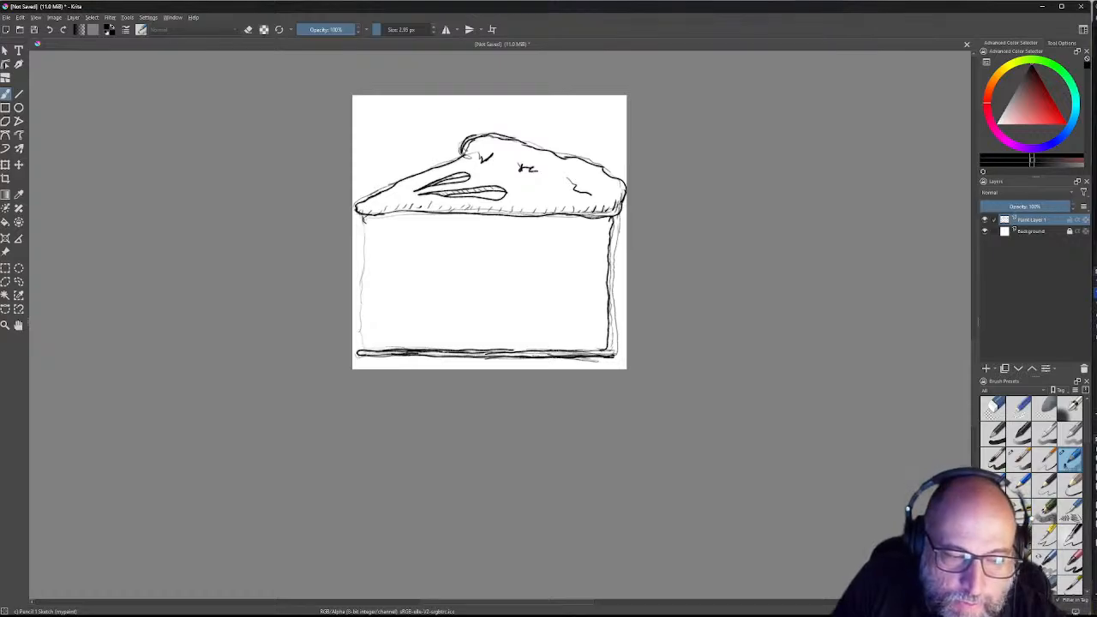
{"action": "mouse_move", "coordinate": [363, 215]}
{"action": "left_mouse_down"}
{"action": "mouse_move", "coordinate": [360, 234]}
{"action": "mouse_move", "coordinate": [373, 241]}
{"action": "mouse_move", "coordinate": [359, 261]}
{"action": "mouse_move", "coordinate": [372, 295]}
{"action": "mouse_move", "coordinate": [362, 346]}
{"action": "left_mouse_up"}
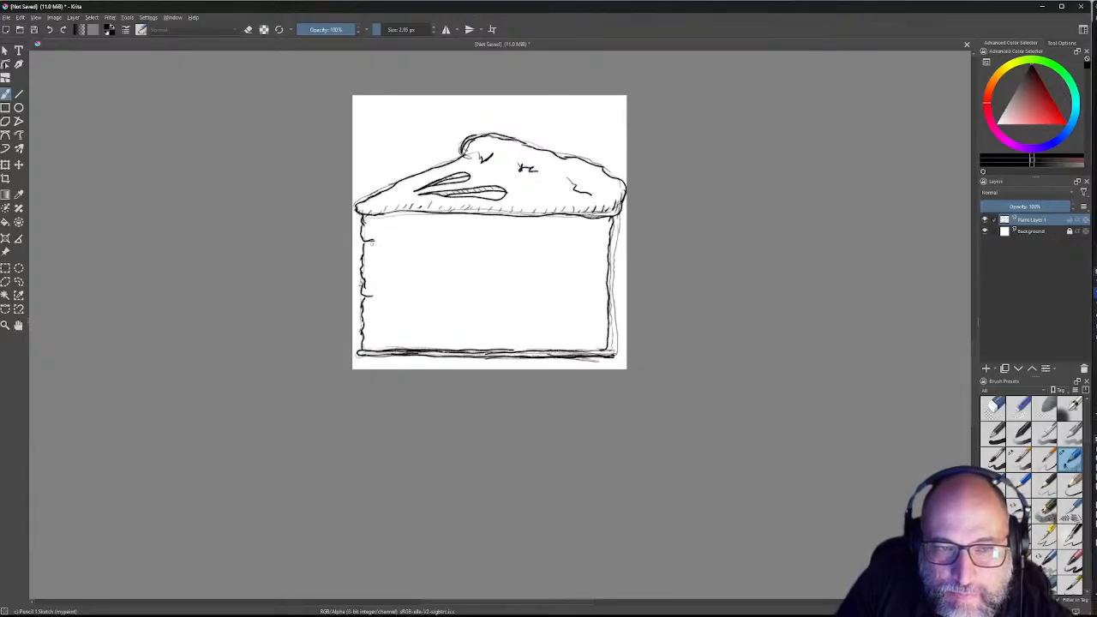
Step: Draw two wavy pencil lines across the cake body, splitting it into three layers
{"action": "mouse_move", "coordinate": [377, 241]}
{"action": "left_mouse_down"}
{"action": "mouse_move", "coordinate": [618, 231]}
{"action": "mouse_move", "coordinate": [615, 354]}
{"action": "left_mouse_up"}
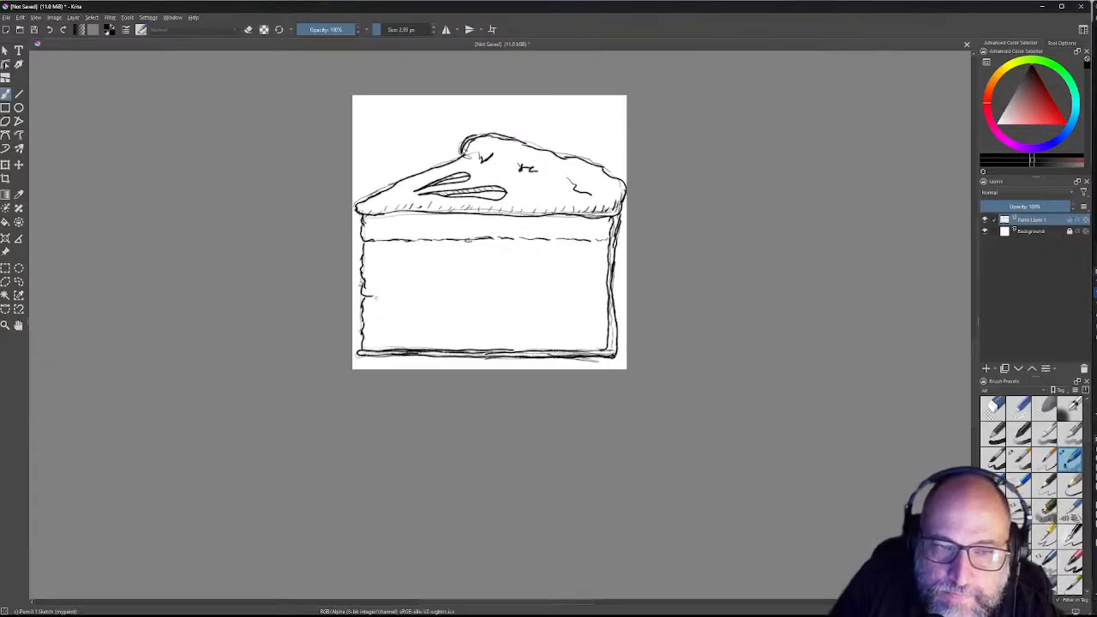
{"action": "left_click_drag", "start_coordinate": [363, 295], "coordinate": [603, 294]}
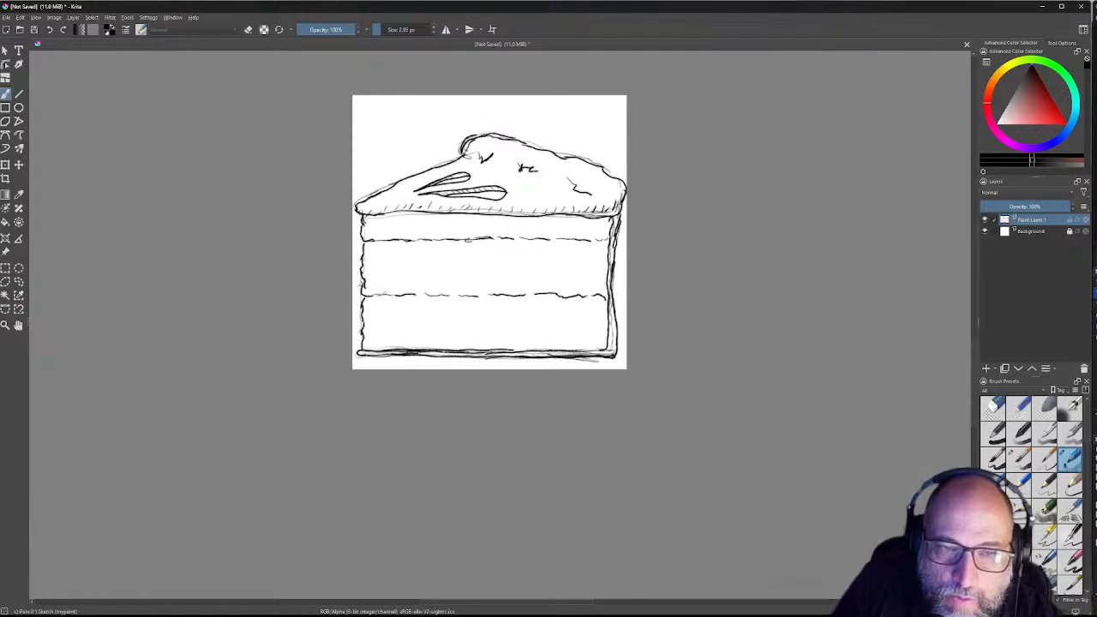
{"action": "left_click_drag", "start_coordinate": [417, 291], "coordinate": [430, 294]}
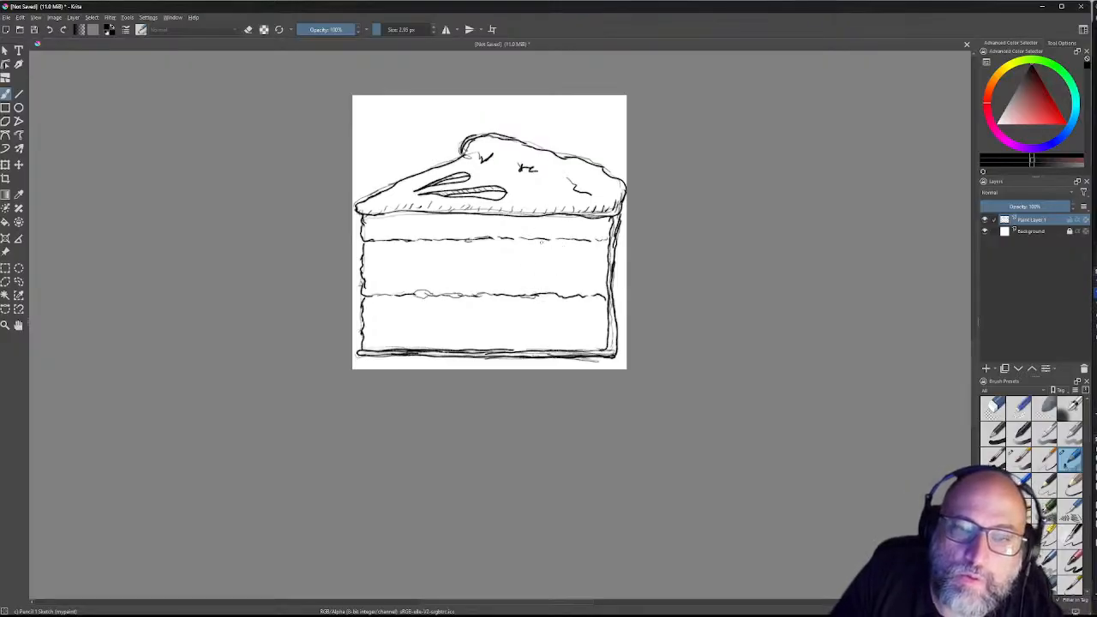
{"action": "left_click_drag", "start_coordinate": [508, 240], "coordinate": [559, 238]}
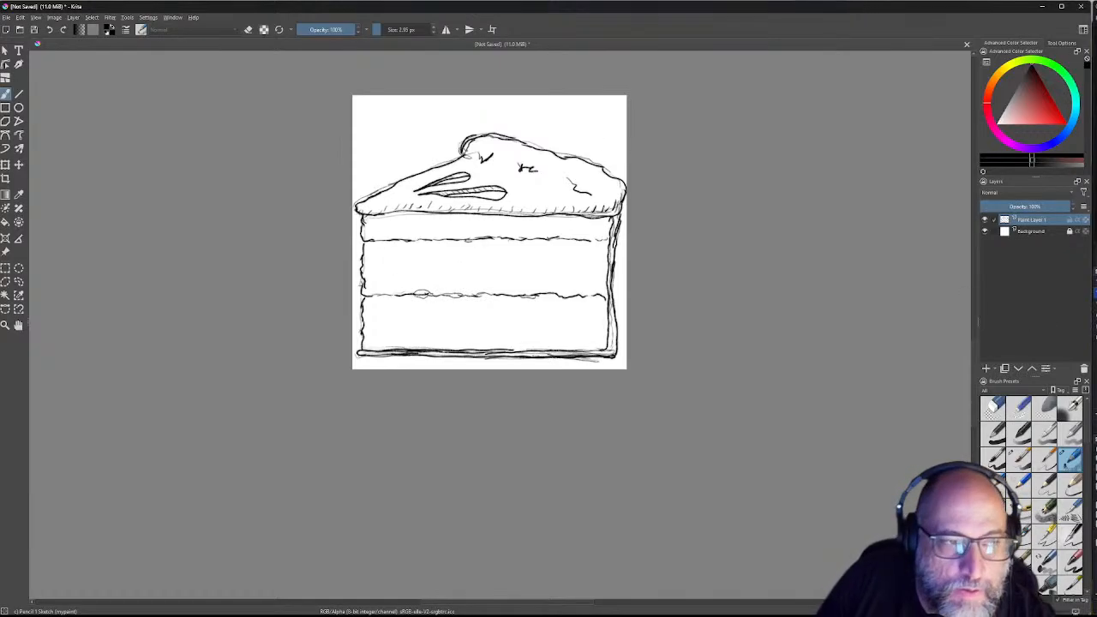
Step: Look through the Layer and Settings menus, then select the Background layer
{"action": "left_click", "coordinate": [75, 18]}
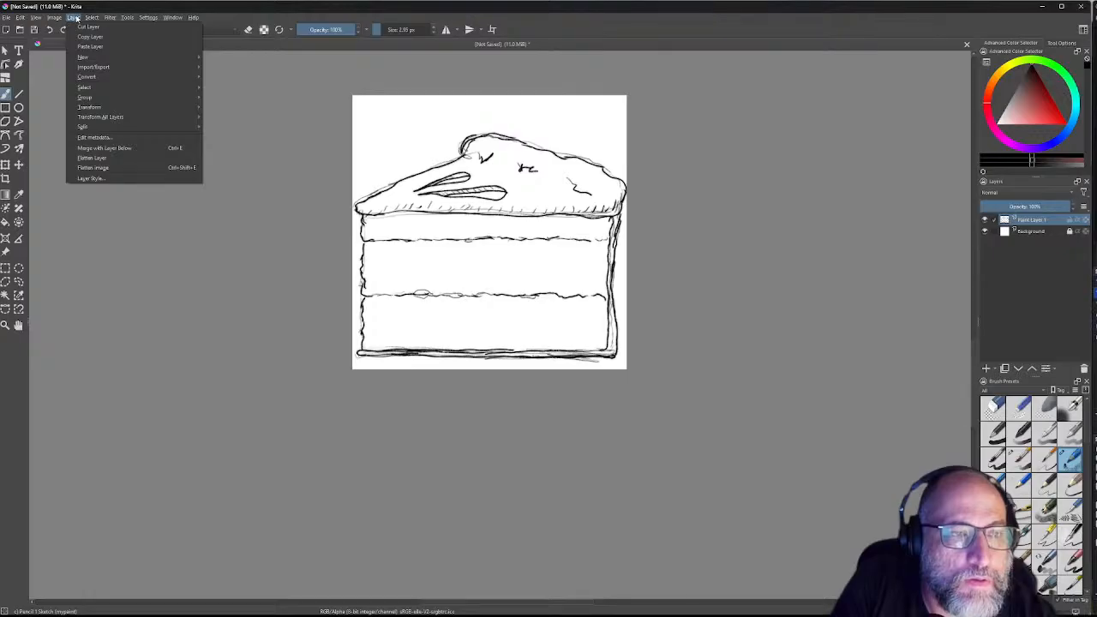
{"action": "left_click", "coordinate": [149, 18]}
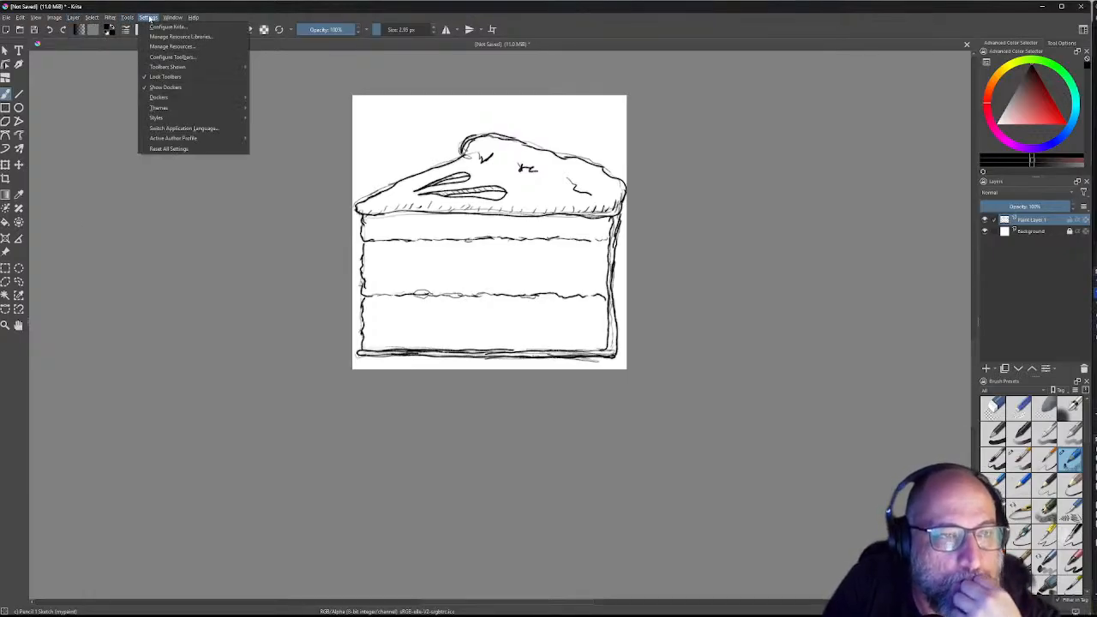
{"action": "mouse_move", "coordinate": [169, 18]}
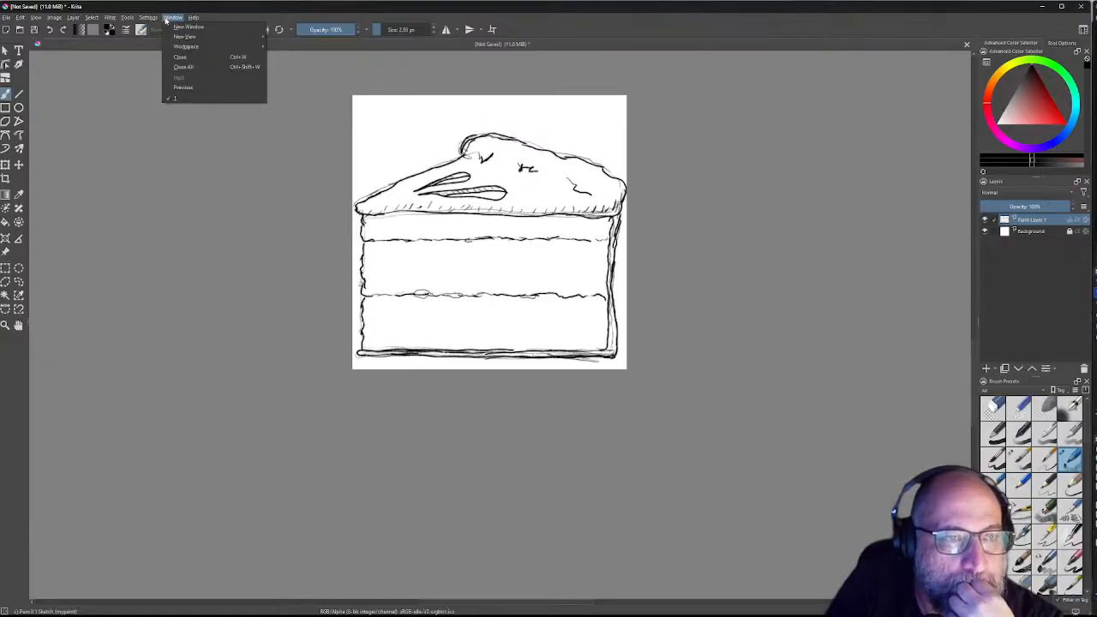
{"action": "mouse_move", "coordinate": [134, 21]}
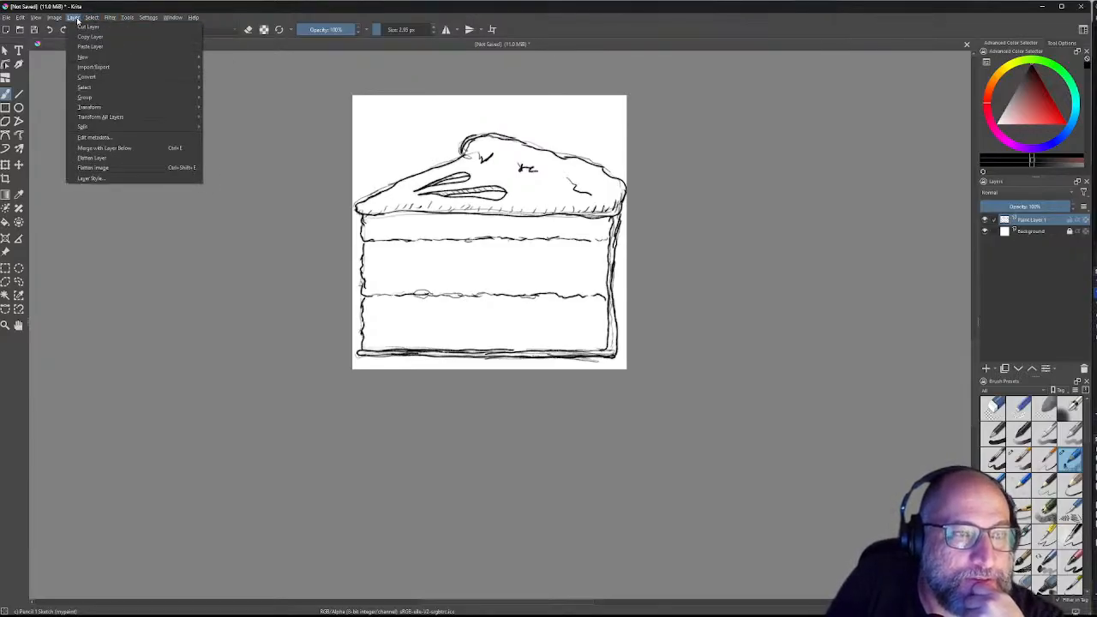
{"action": "mouse_move", "coordinate": [101, 106]}
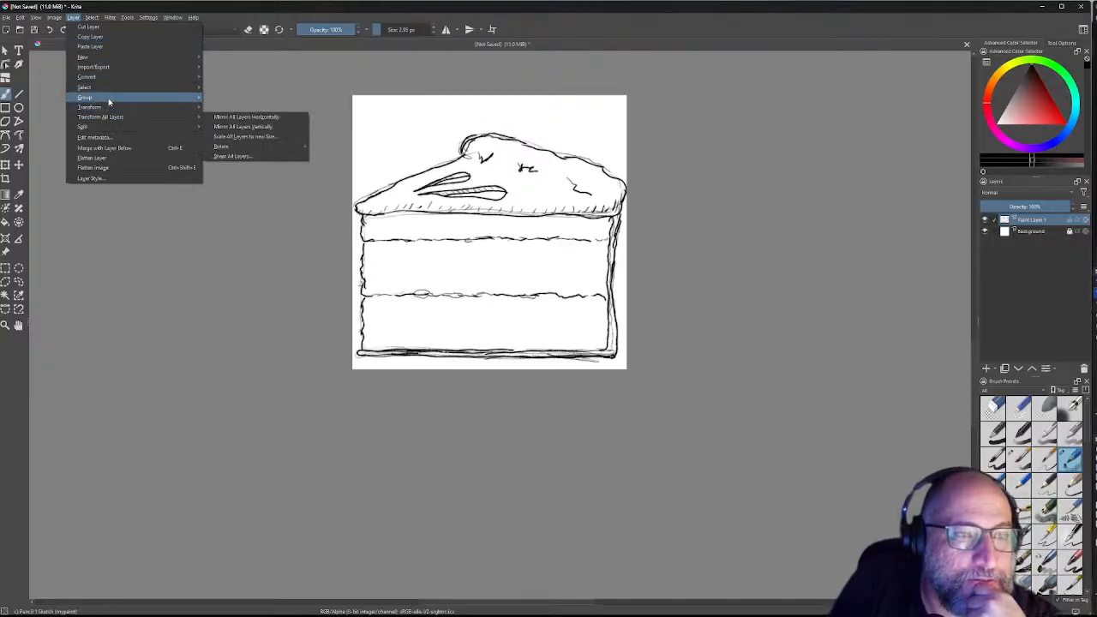
{"action": "mouse_move", "coordinate": [90, 60]}
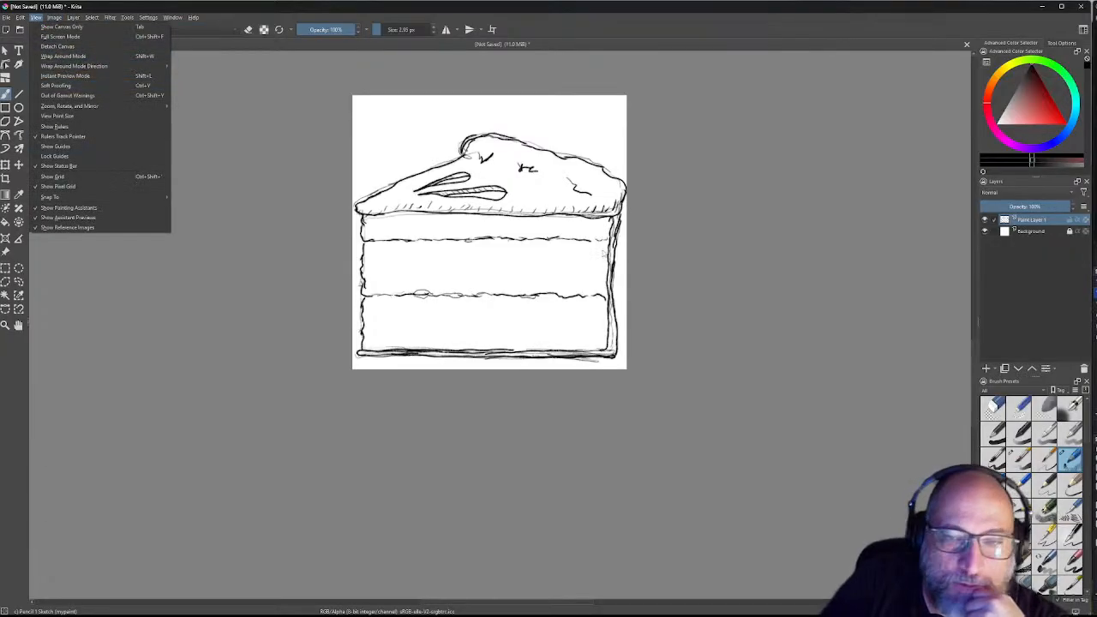
{"action": "left_click", "coordinate": [1044, 232]}
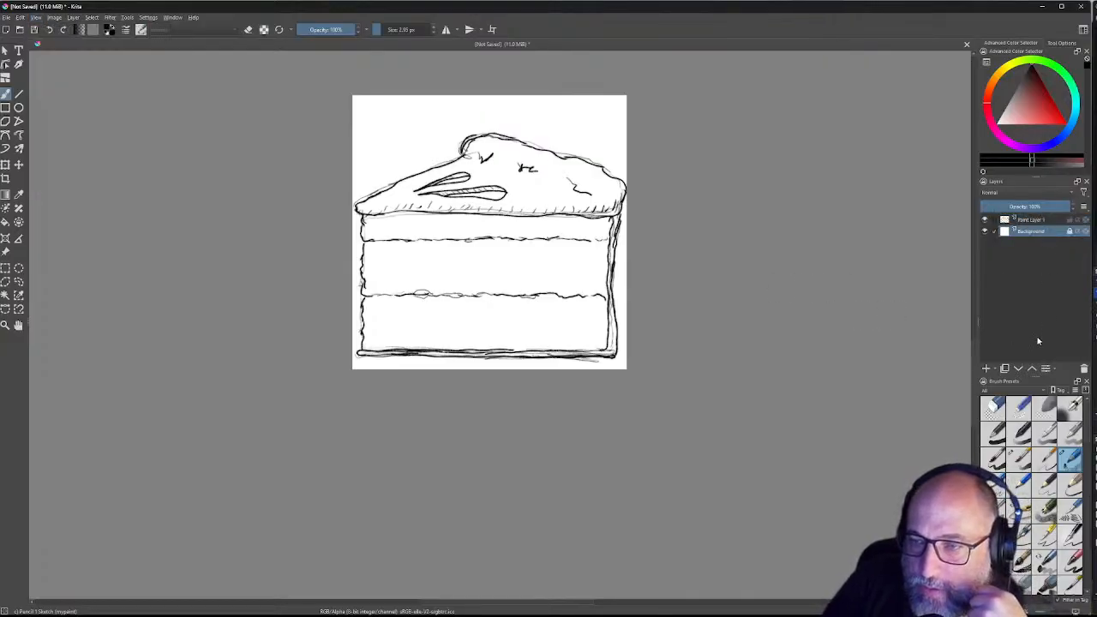
Step: Add a new paint layer above Background, then toggle Background's visibility off and on twice
{"action": "left_click", "coordinate": [986, 368]}
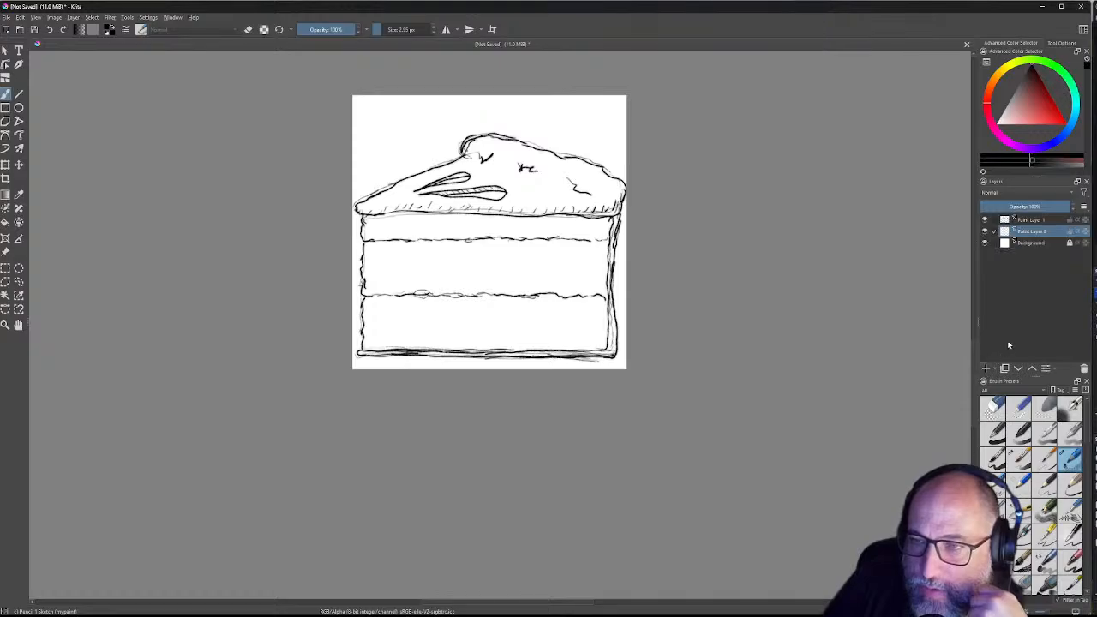
{"action": "left_click", "coordinate": [984, 243]}
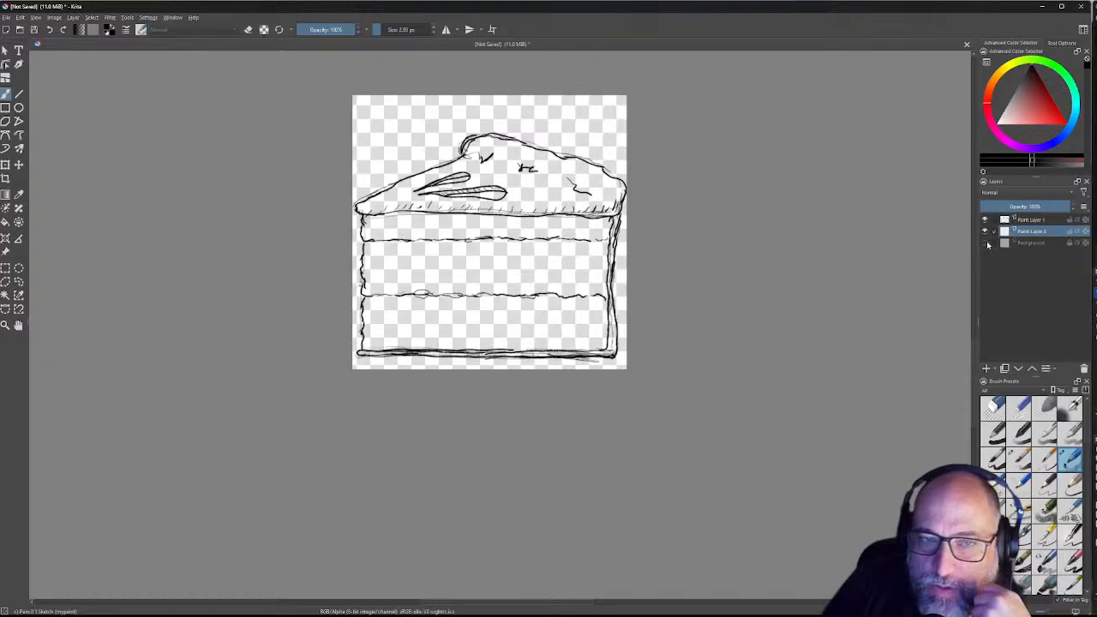
{"action": "left_click", "coordinate": [984, 243]}
{"action": "left_click", "coordinate": [985, 244]}
{"action": "left_click", "coordinate": [986, 245]}
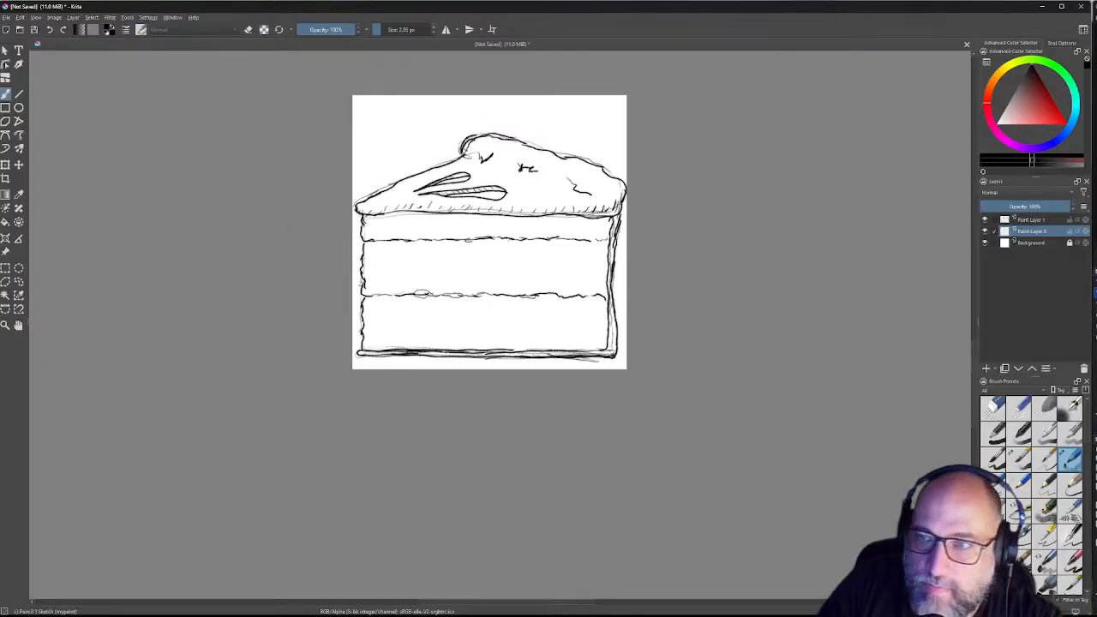
Step: Choose a soft lime green, switch to Marker Plain, and paint the top band's left end
{"action": "left_click", "coordinate": [1068, 78]}
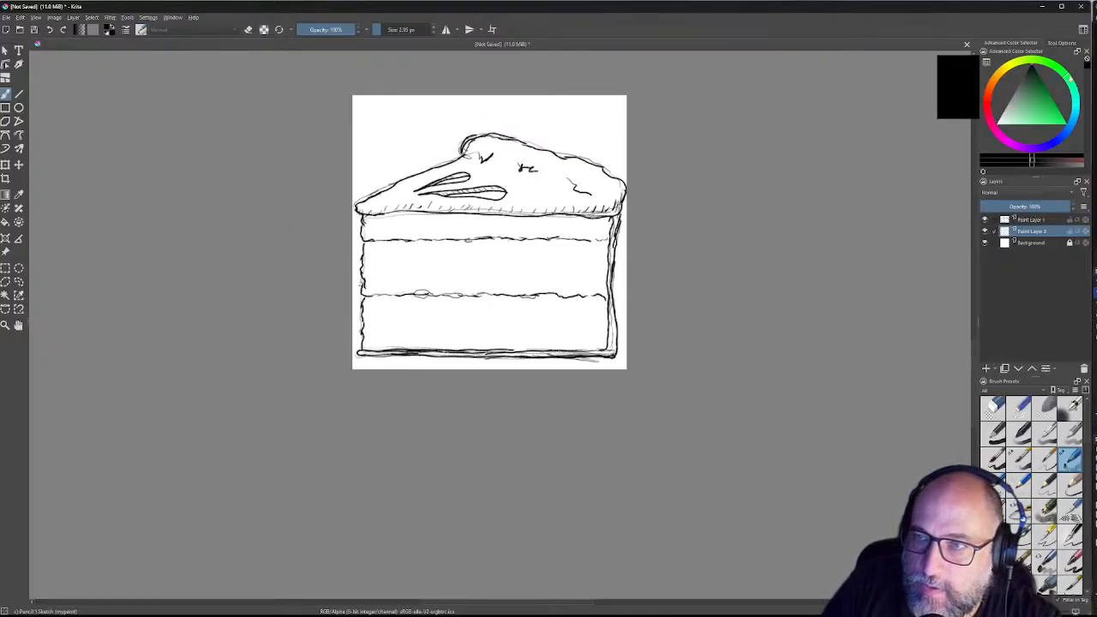
{"action": "left_click", "coordinate": [1049, 100]}
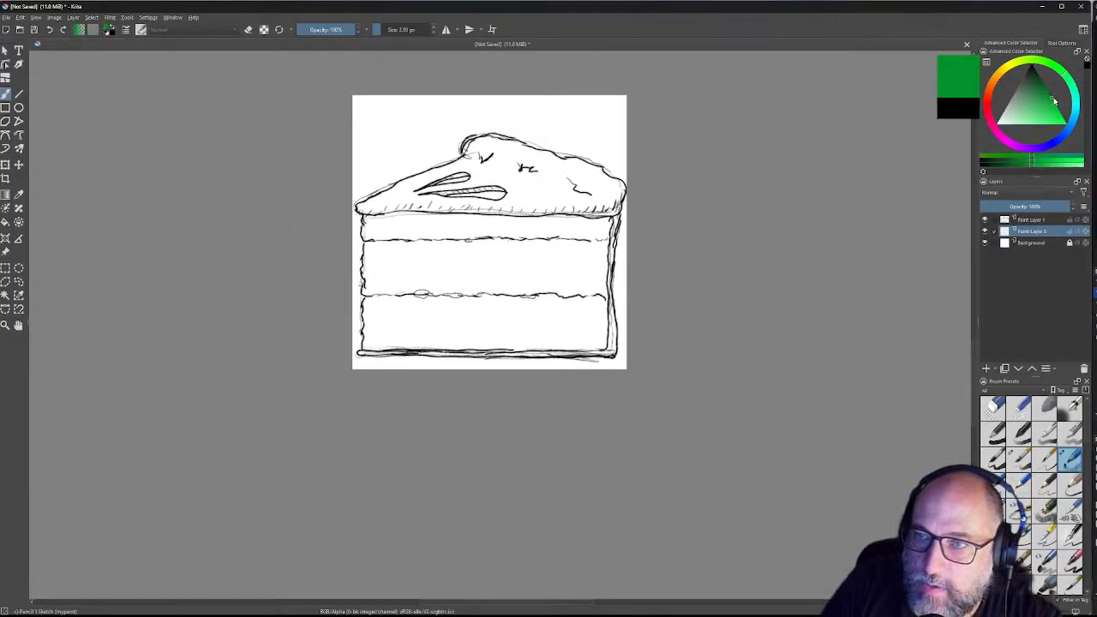
{"action": "mouse_move", "coordinate": [1055, 98]}
{"action": "left_mouse_down"}
{"action": "mouse_move", "coordinate": [1061, 71]}
{"action": "mouse_move", "coordinate": [1046, 61]}
{"action": "mouse_move", "coordinate": [1039, 101]}
{"action": "left_mouse_up"}
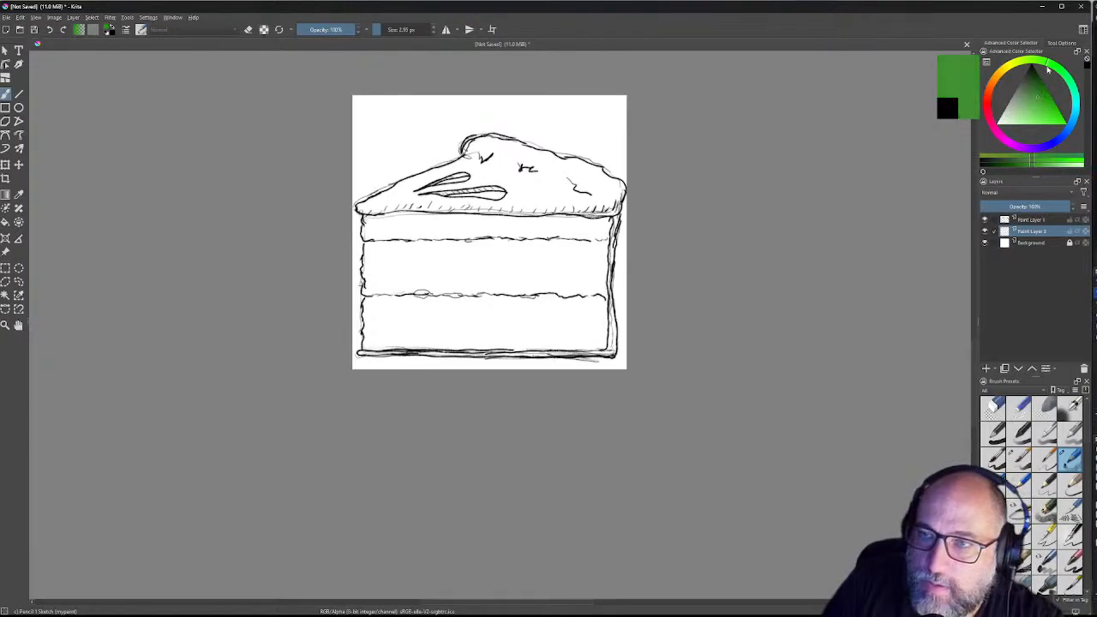
{"action": "left_click", "coordinate": [1030, 93]}
{"action": "left_click_drag", "start_coordinate": [1030, 98], "coordinate": [1033, 111]}
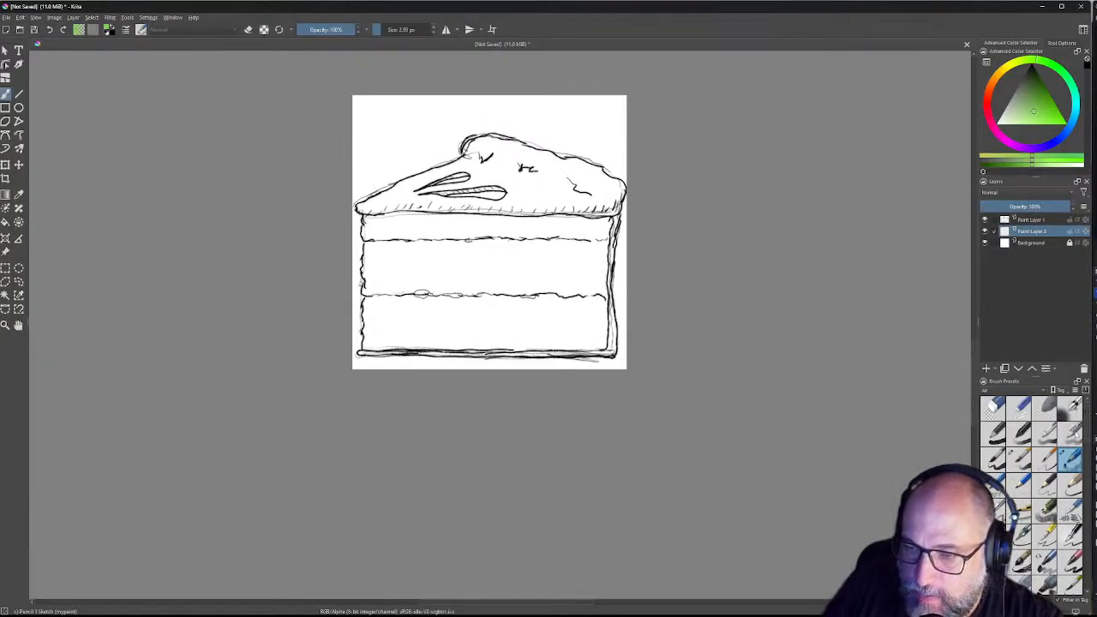
{"action": "left_click", "coordinate": [1045, 583]}
{"action": "mouse_move", "coordinate": [365, 227]}
{"action": "left_mouse_down"}
{"action": "mouse_move", "coordinate": [417, 238]}
{"action": "mouse_move", "coordinate": [401, 221]}
{"action": "mouse_move", "coordinate": [434, 229]}
{"action": "left_mouse_up"}
Step: Toggle erase mode and zoom to fit the whole cake sketch from the pop-up palette
{"action": "key", "text": "e"}
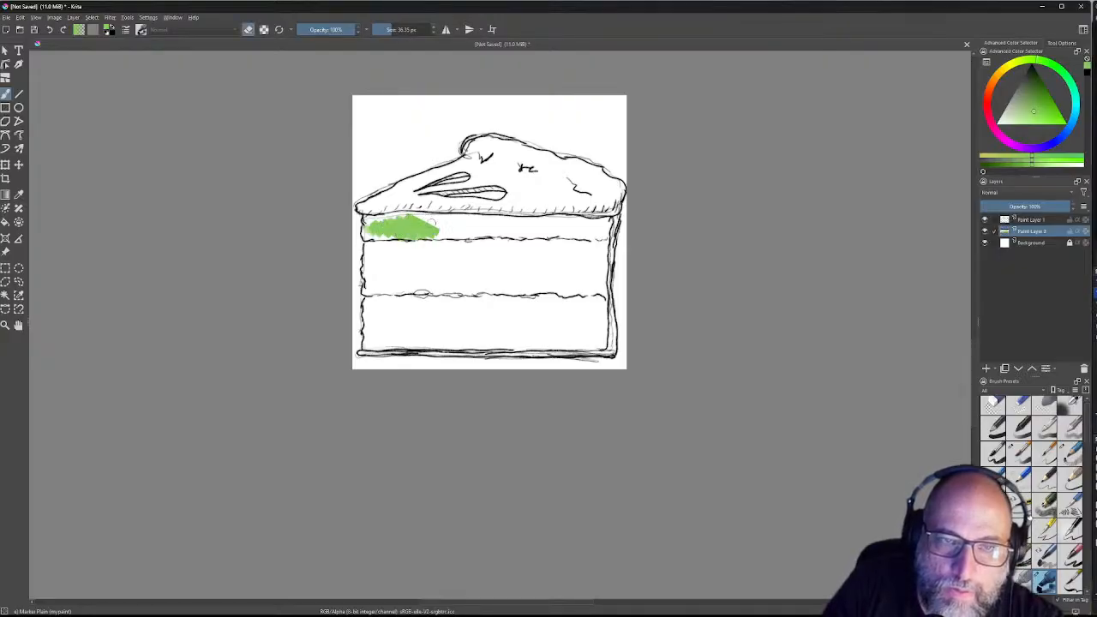
{"action": "right_click", "coordinate": [434, 223]}
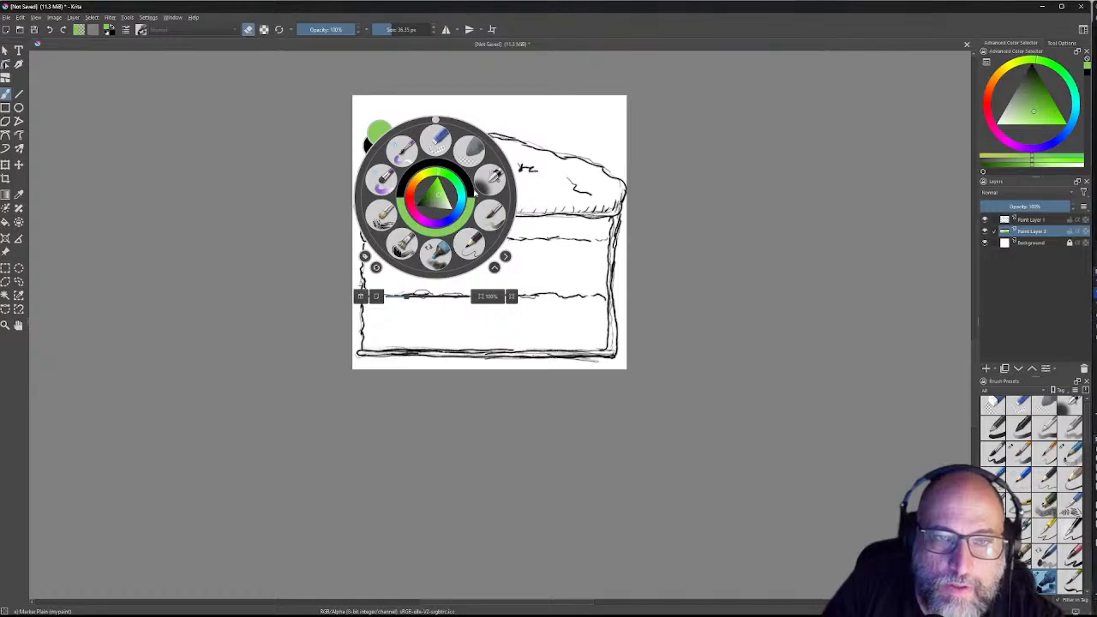
{"action": "left_click", "coordinate": [504, 298]}
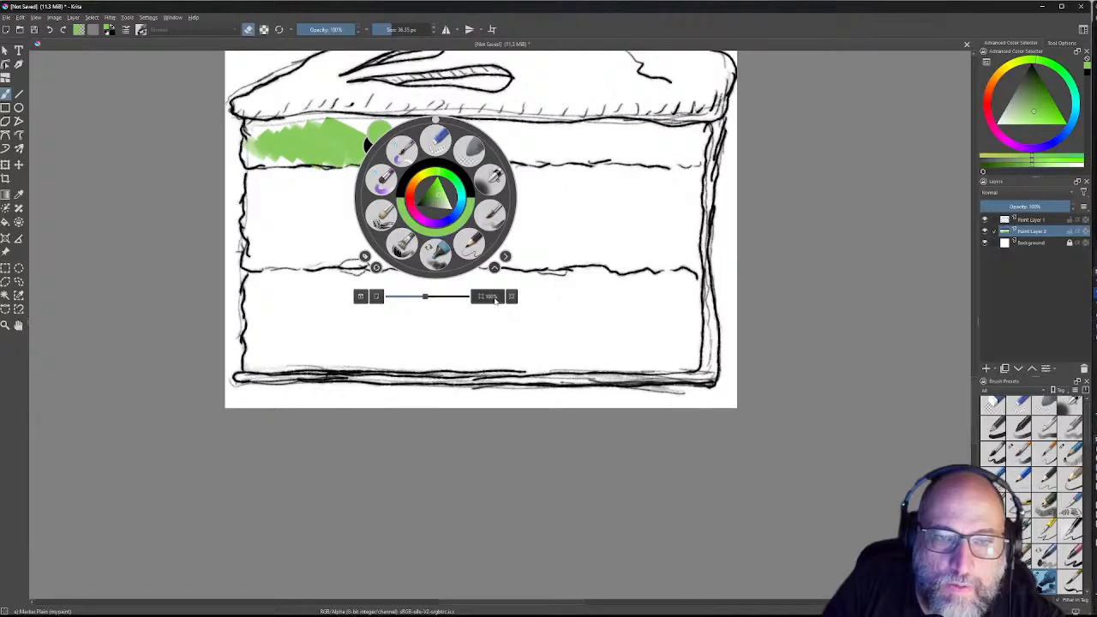
{"action": "left_click_drag", "start_coordinate": [429, 297], "coordinate": [422, 297]}
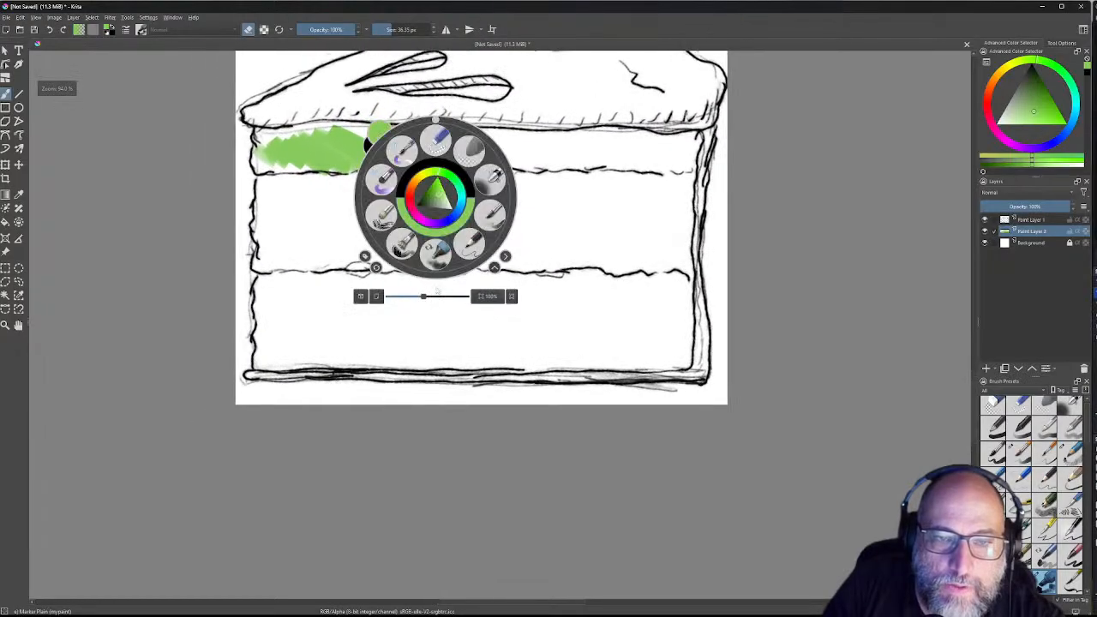
{"action": "left_click", "coordinate": [511, 296]}
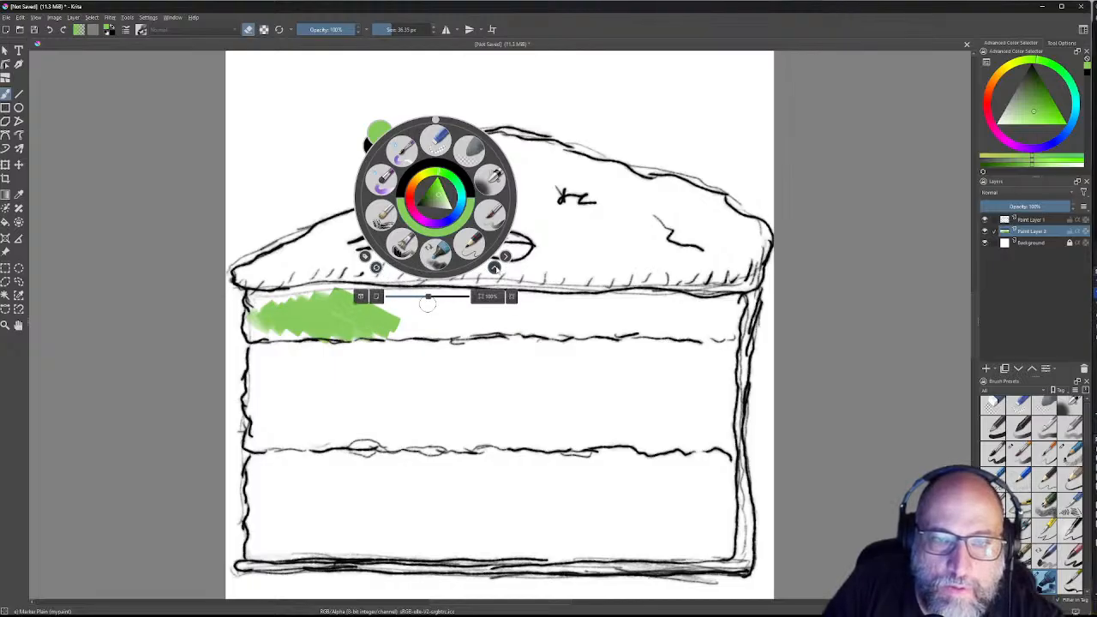
Step: Show the on-canvas brush editor and select the Marker Dry preset
{"action": "left_click", "coordinate": [505, 257]}
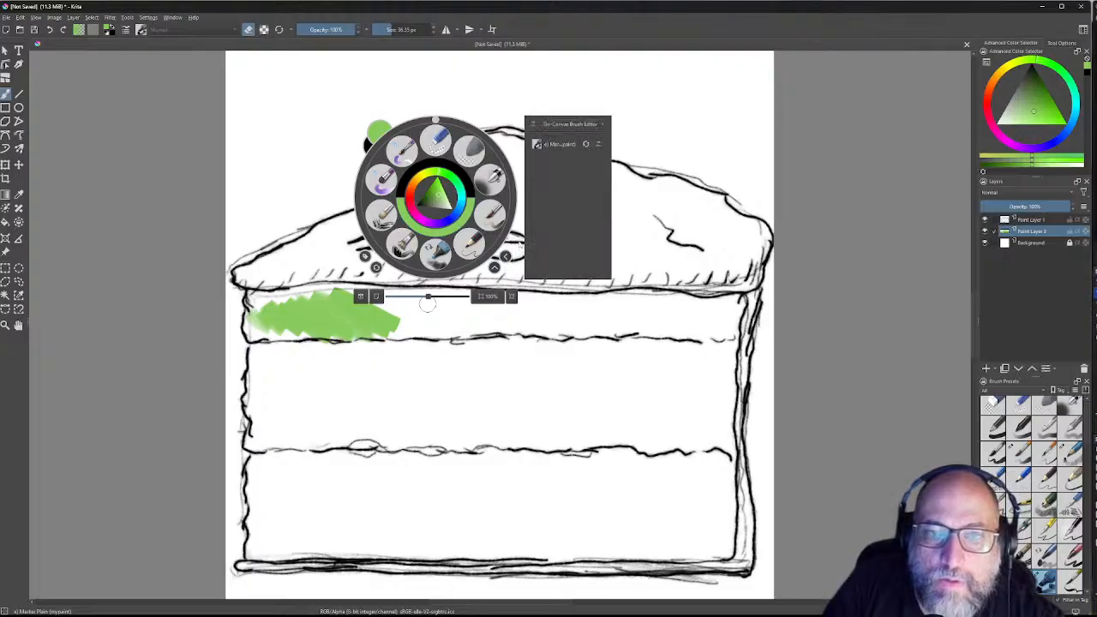
{"action": "left_click", "coordinate": [561, 125]}
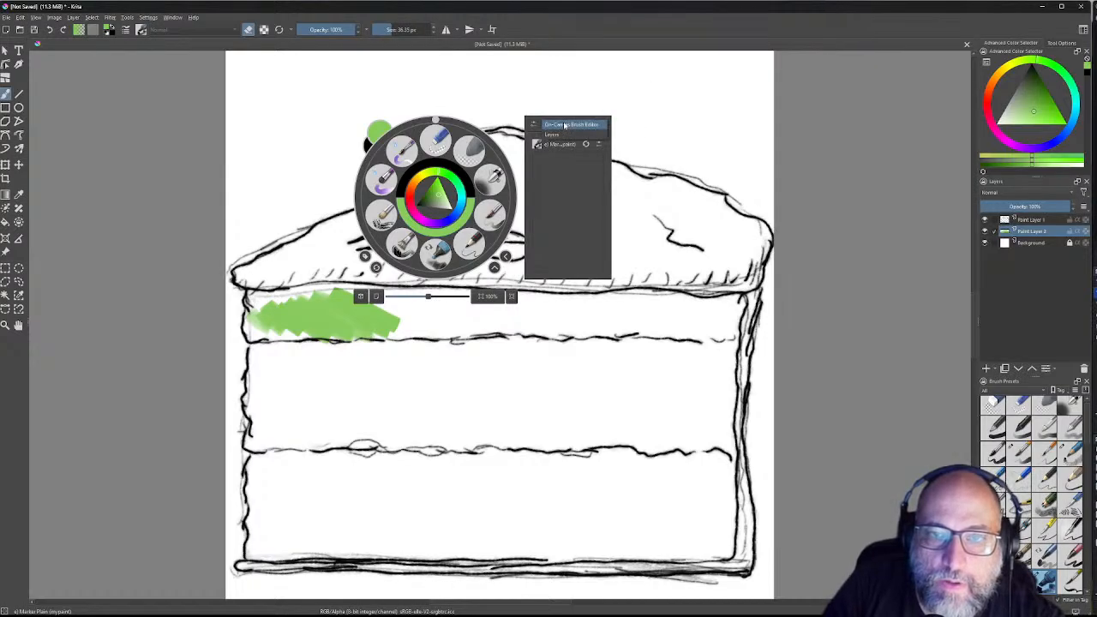
{"action": "left_click", "coordinate": [563, 125]}
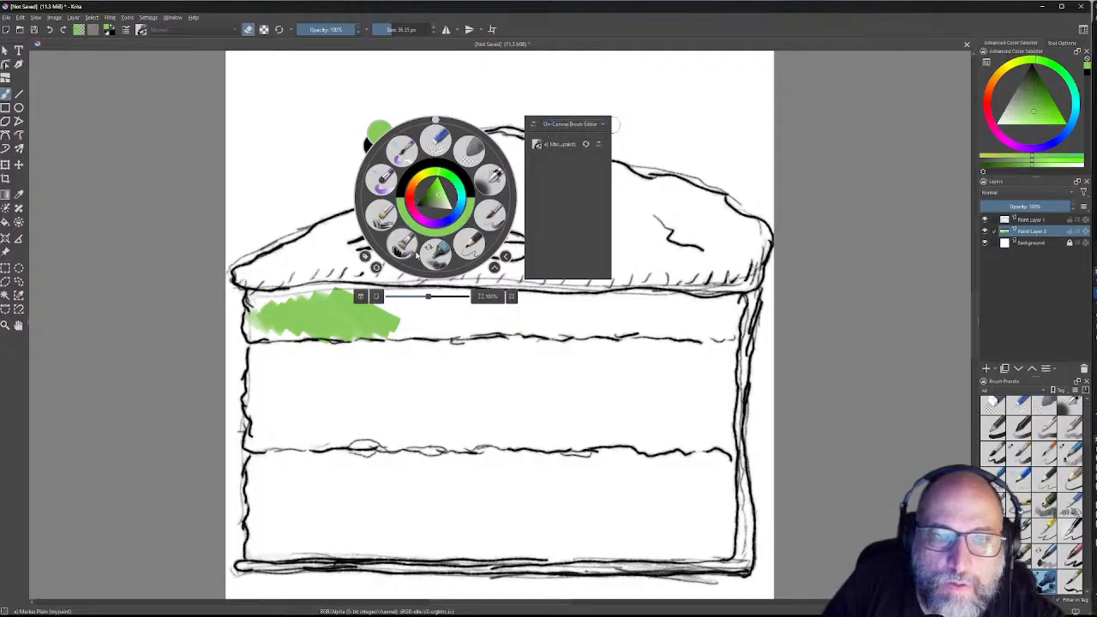
{"action": "left_click", "coordinate": [471, 246]}
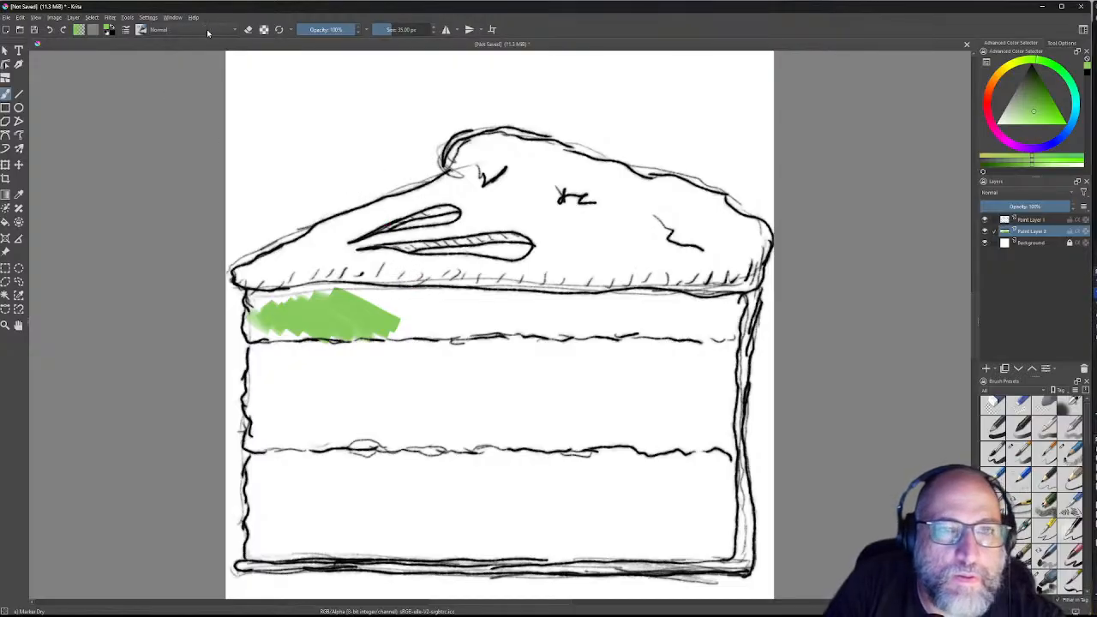
Step: Set the brush size to about 164 px and paint green across the entire top band
{"action": "mouse_move", "coordinate": [391, 29]}
{"action": "left_mouse_down"}
{"action": "mouse_move", "coordinate": [420, 30]}
{"action": "mouse_move", "coordinate": [405, 31]}
{"action": "left_mouse_up"}
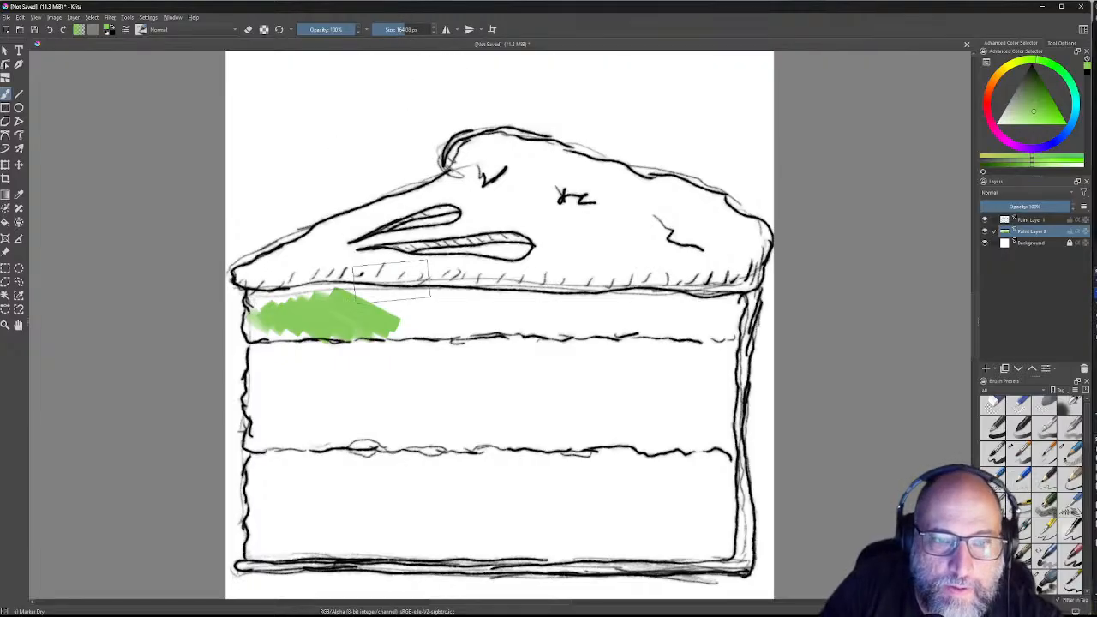
{"action": "mouse_move", "coordinate": [398, 313]}
{"action": "left_mouse_down"}
{"action": "mouse_move", "coordinate": [450, 314]}
{"action": "mouse_move", "coordinate": [330, 308]}
{"action": "mouse_move", "coordinate": [343, 302]}
{"action": "mouse_move", "coordinate": [319, 291]}
{"action": "mouse_move", "coordinate": [345, 310]}
{"action": "left_mouse_up"}
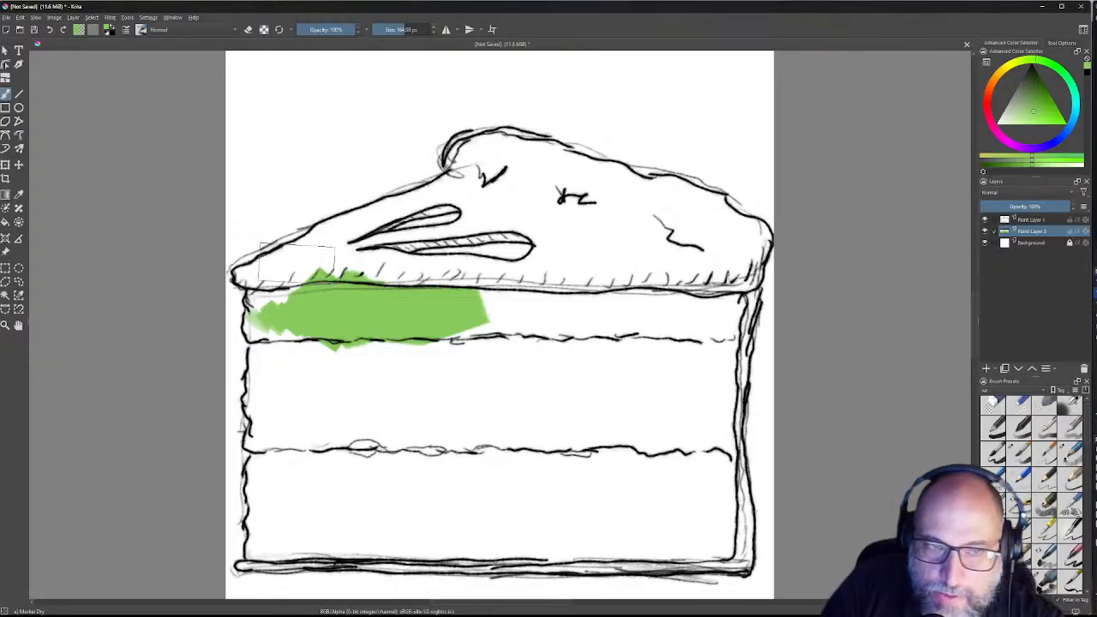
{"action": "mouse_move", "coordinate": [288, 309]}
{"action": "left_mouse_down"}
{"action": "mouse_move", "coordinate": [434, 296]}
{"action": "mouse_move", "coordinate": [280, 299]}
{"action": "mouse_move", "coordinate": [271, 326]}
{"action": "mouse_move", "coordinate": [416, 310]}
{"action": "mouse_move", "coordinate": [731, 317]}
{"action": "mouse_move", "coordinate": [689, 317]}
{"action": "left_mouse_up"}
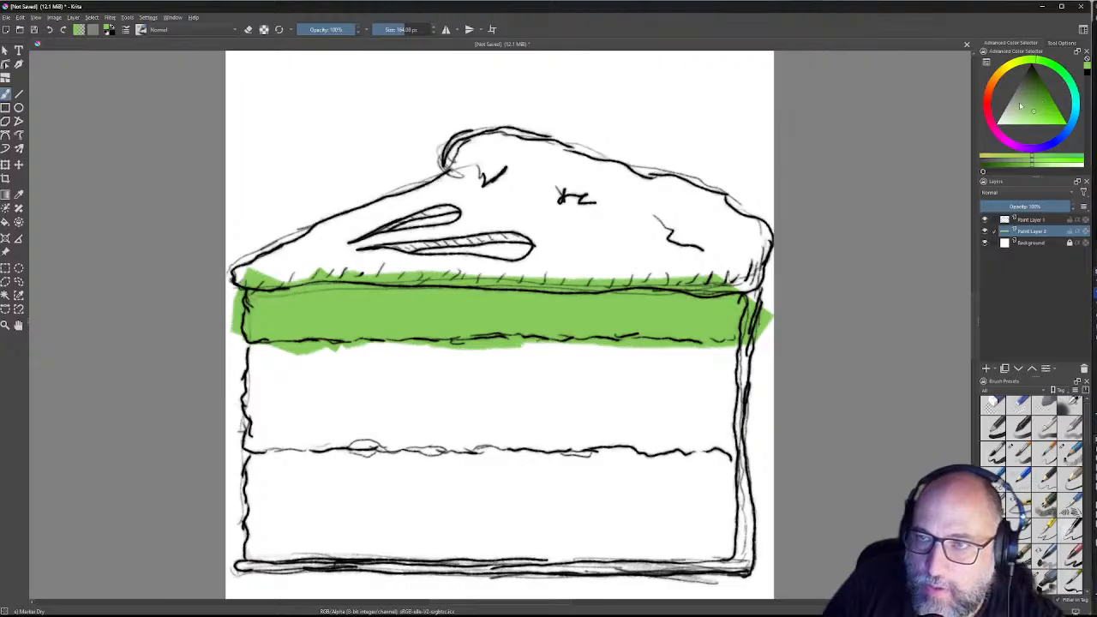
Step: Pick a dark saturated red and paint the middle band from right to left edge
{"action": "left_click", "coordinate": [987, 101]}
{"action": "left_click_drag", "start_coordinate": [1050, 110], "coordinate": [1059, 112]}
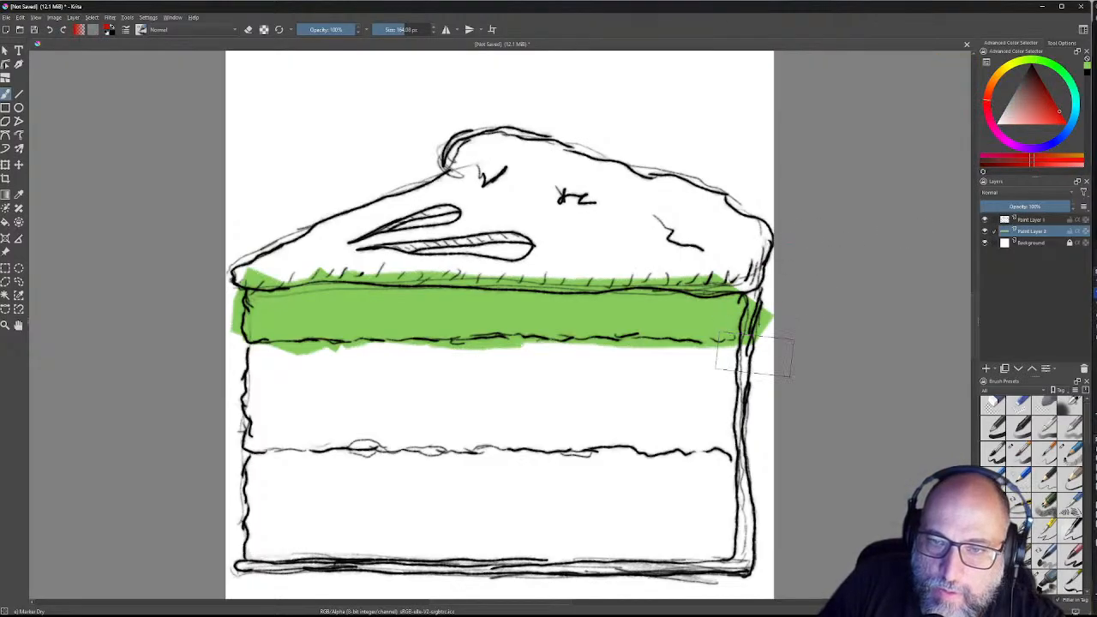
{"action": "left_click_drag", "start_coordinate": [759, 366], "coordinate": [724, 377]}
{"action": "left_click_drag", "start_coordinate": [728, 365], "coordinate": [685, 412]}
{"action": "mouse_move", "coordinate": [685, 362]}
{"action": "left_mouse_down"}
{"action": "mouse_move", "coordinate": [383, 366]}
{"action": "mouse_move", "coordinate": [359, 351]}
{"action": "mouse_move", "coordinate": [392, 361]}
{"action": "mouse_move", "coordinate": [257, 364]}
{"action": "mouse_move", "coordinate": [281, 421]}
{"action": "mouse_move", "coordinate": [783, 410]}
{"action": "mouse_move", "coordinate": [771, 425]}
{"action": "mouse_move", "coordinate": [698, 428]}
{"action": "mouse_move", "coordinate": [310, 425]}
{"action": "mouse_move", "coordinate": [501, 420]}
{"action": "left_mouse_up"}
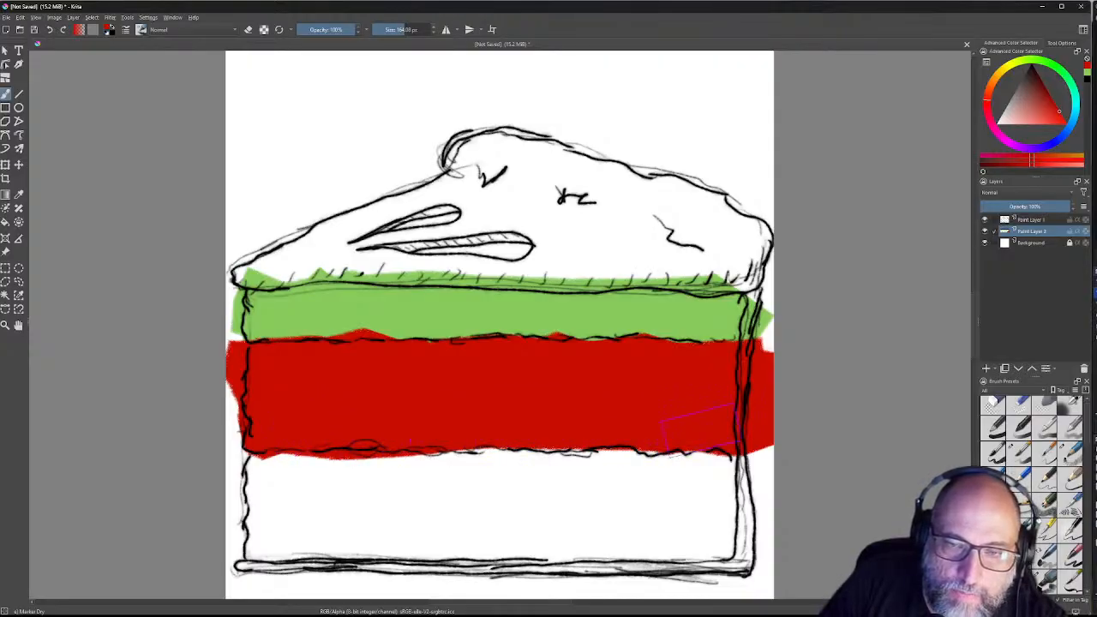
{"action": "left_click_drag", "start_coordinate": [661, 425], "coordinate": [677, 431]}
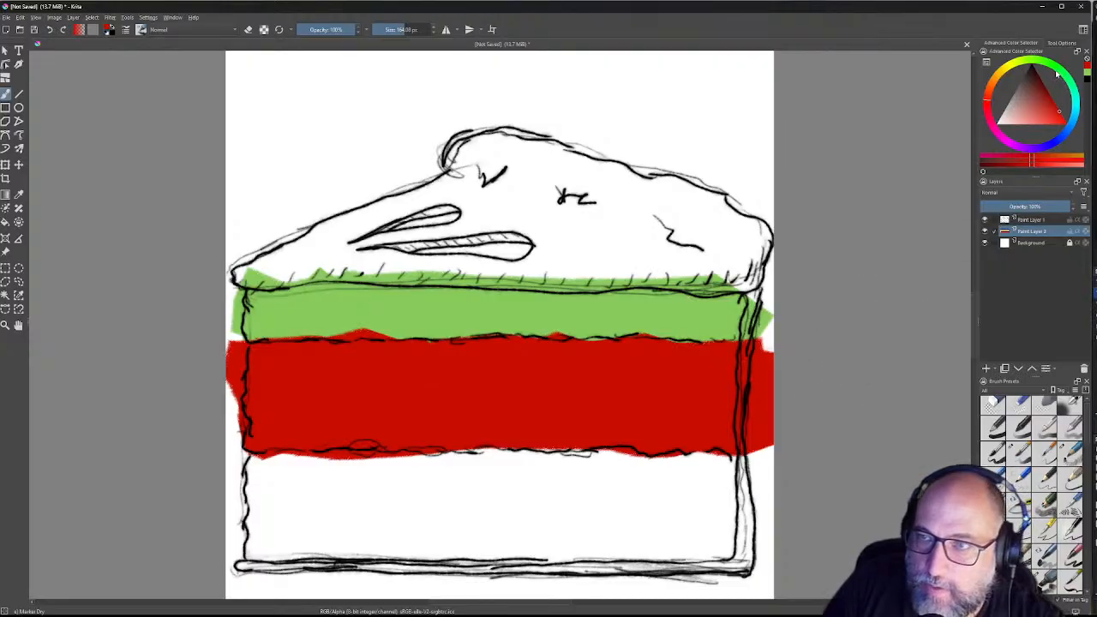
Step: Paint the bottom band yellow, fill its right-edge gaps, then select Pencil-3 Quick Shade
{"action": "left_click_drag", "start_coordinate": [1016, 76], "coordinate": [1009, 67]}
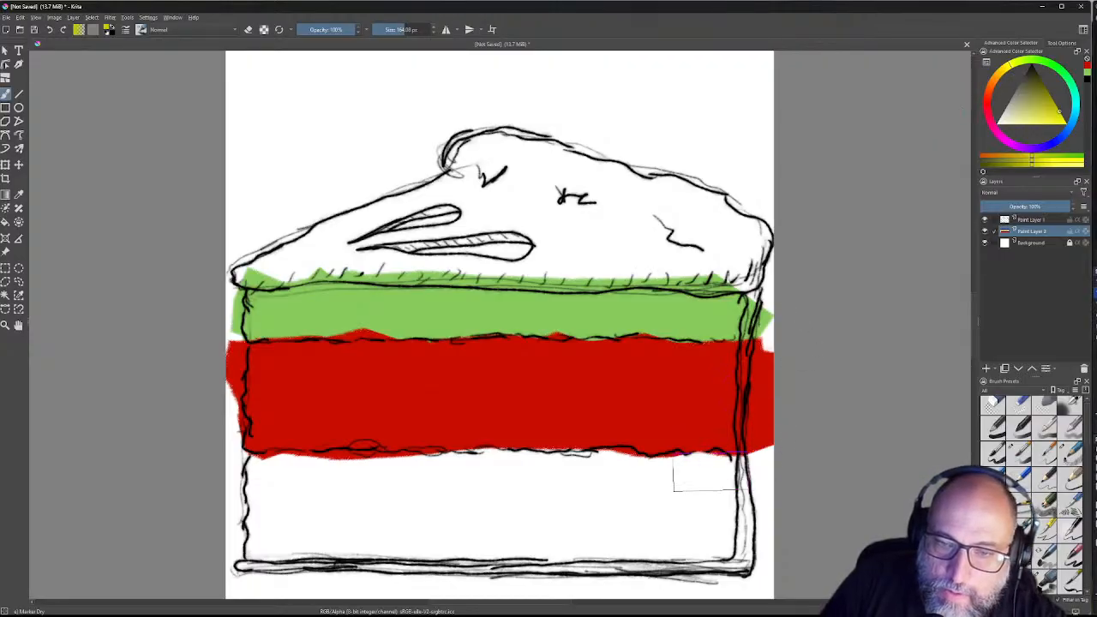
{"action": "mouse_move", "coordinate": [702, 473]}
{"action": "left_mouse_down"}
{"action": "mouse_move", "coordinate": [724, 473]}
{"action": "mouse_move", "coordinate": [283, 471]}
{"action": "mouse_move", "coordinate": [283, 544]}
{"action": "mouse_move", "coordinate": [275, 531]}
{"action": "mouse_move", "coordinate": [377, 524]}
{"action": "mouse_move", "coordinate": [328, 497]}
{"action": "mouse_move", "coordinate": [463, 527]}
{"action": "mouse_move", "coordinate": [394, 518]}
{"action": "mouse_move", "coordinate": [446, 536]}
{"action": "mouse_move", "coordinate": [385, 522]}
{"action": "mouse_move", "coordinate": [575, 521]}
{"action": "mouse_move", "coordinate": [480, 502]}
{"action": "mouse_move", "coordinate": [669, 518]}
{"action": "mouse_move", "coordinate": [514, 514]}
{"action": "mouse_move", "coordinate": [630, 529]}
{"action": "mouse_move", "coordinate": [720, 523]}
{"action": "mouse_move", "coordinate": [707, 514]}
{"action": "mouse_move", "coordinate": [689, 557]}
{"action": "mouse_move", "coordinate": [729, 538]}
{"action": "mouse_move", "coordinate": [596, 497]}
{"action": "left_mouse_up"}
{"action": "mouse_move", "coordinate": [698, 508]}
{"action": "left_mouse_down"}
{"action": "mouse_move", "coordinate": [711, 549]}
{"action": "mouse_move", "coordinate": [711, 532]}
{"action": "mouse_move", "coordinate": [565, 539]}
{"action": "left_mouse_up"}
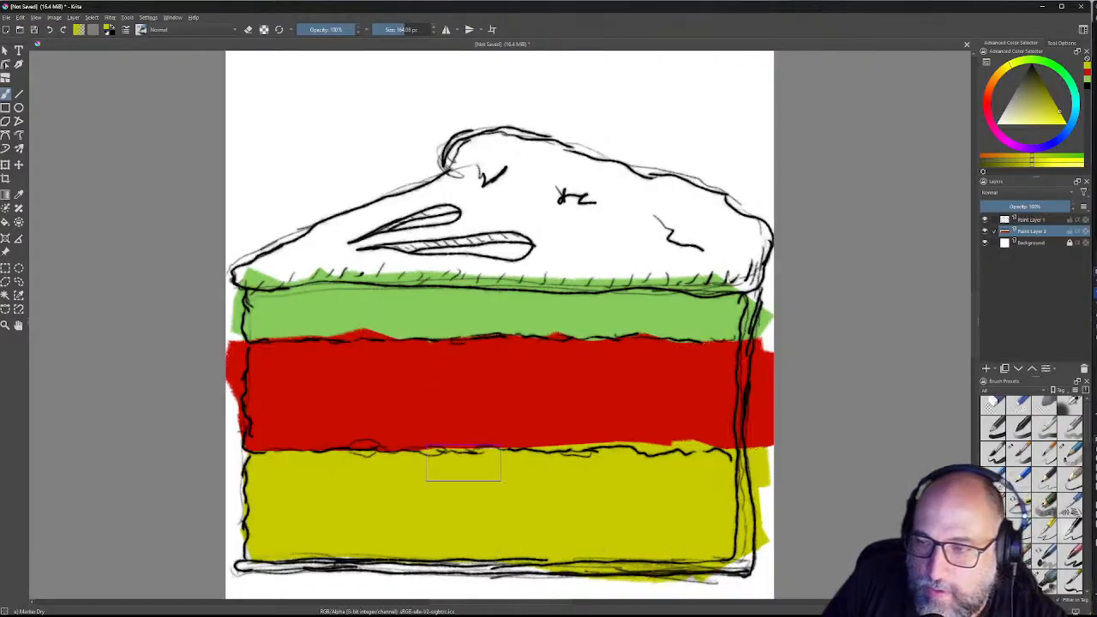
{"action": "left_click", "coordinate": [1047, 501]}
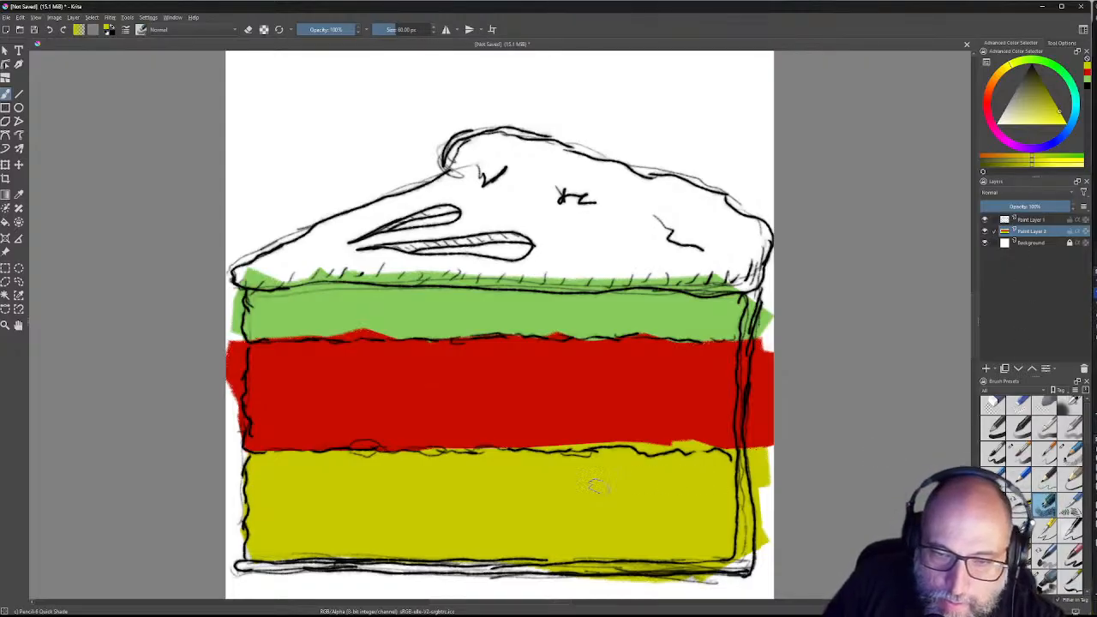
Step: Mix a duller golden-tan colour and shade the cake top's right end with it
{"action": "left_click", "coordinate": [1065, 114]}
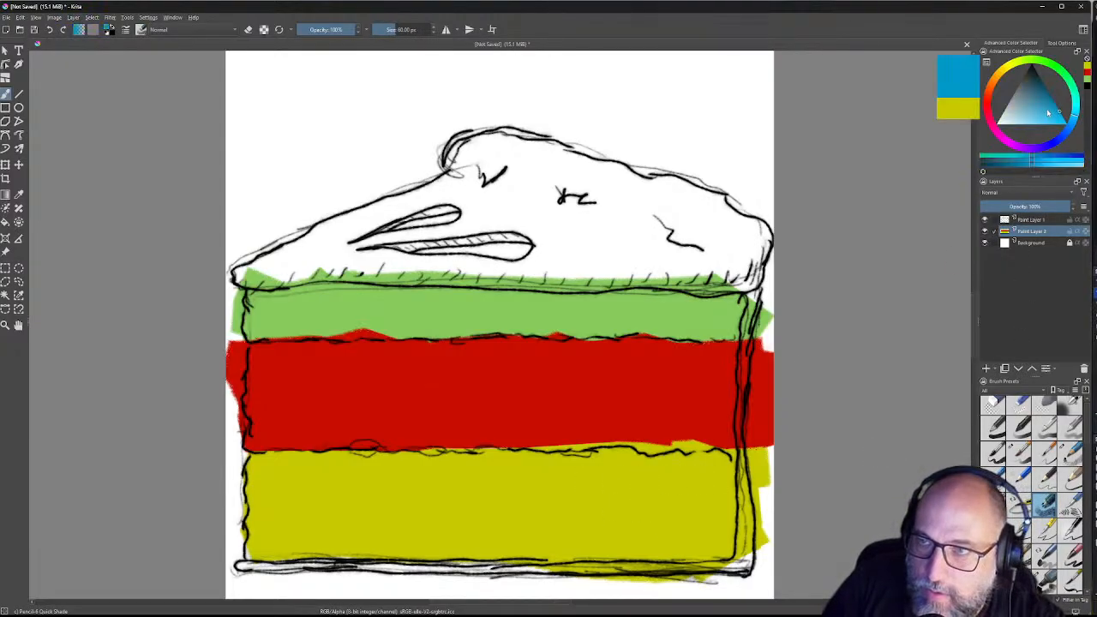
{"action": "left_click", "coordinate": [1027, 101]}
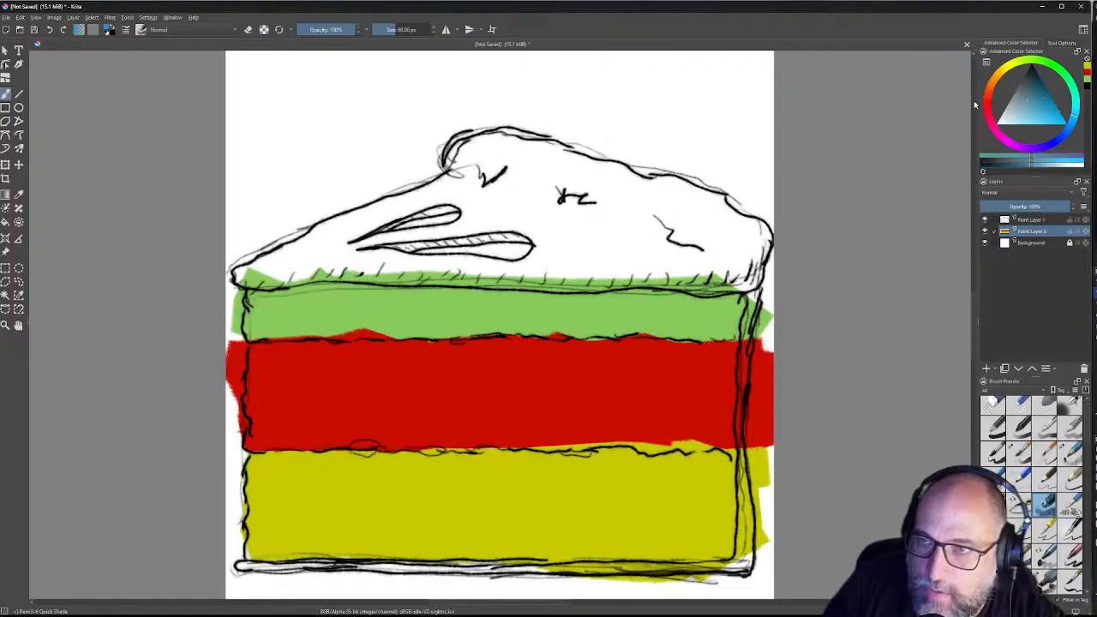
{"action": "left_click", "coordinate": [1008, 70]}
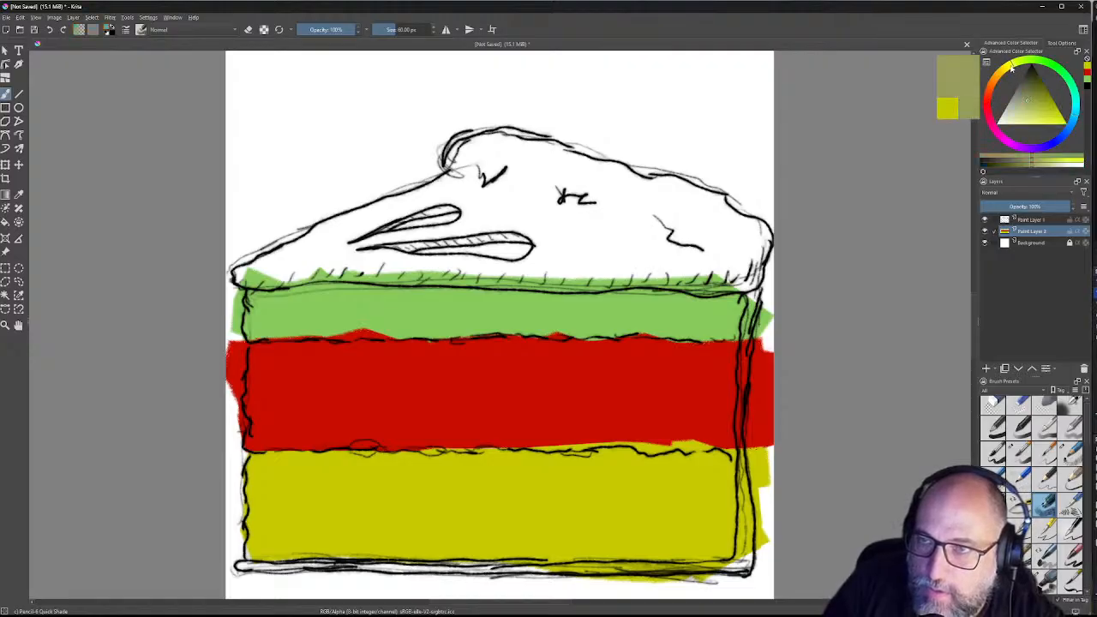
{"action": "left_click_drag", "start_coordinate": [1013, 66], "coordinate": [1019, 108]}
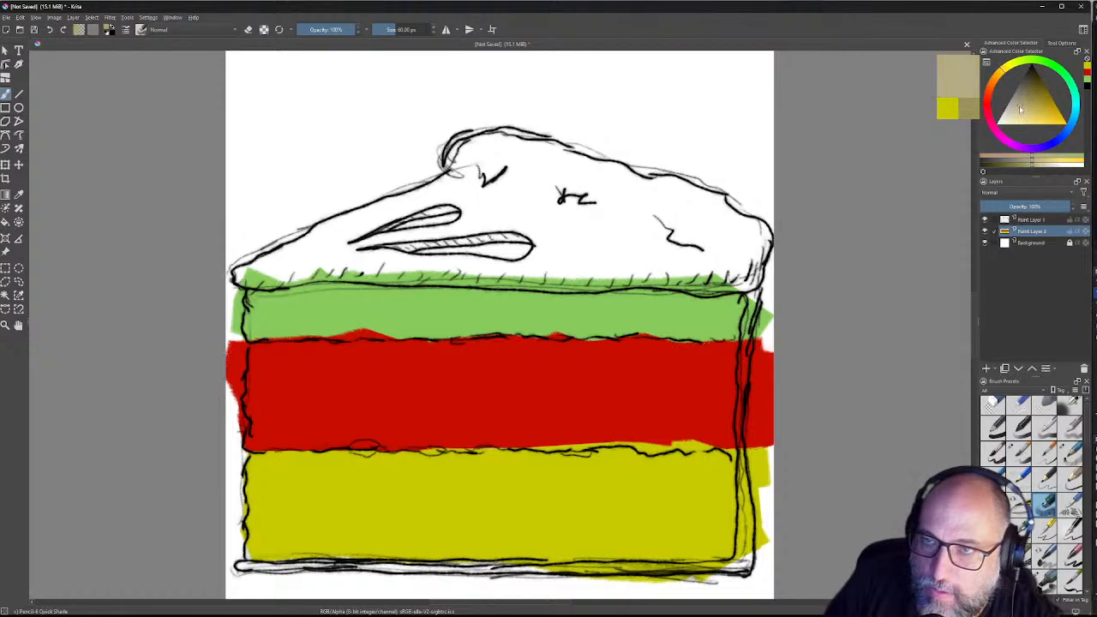
{"action": "mouse_move", "coordinate": [644, 204]}
{"action": "left_mouse_down"}
{"action": "mouse_move", "coordinate": [688, 232]}
{"action": "mouse_move", "coordinate": [707, 224]}
{"action": "mouse_move", "coordinate": [695, 209]}
{"action": "mouse_move", "coordinate": [706, 246]}
{"action": "mouse_move", "coordinate": [730, 266]}
{"action": "mouse_move", "coordinate": [731, 239]}
{"action": "left_mouse_up"}
{"action": "left_click_drag", "start_coordinate": [1034, 109], "coordinate": [1040, 112]}
{"action": "mouse_move", "coordinate": [645, 213]}
{"action": "left_mouse_down"}
{"action": "mouse_move", "coordinate": [759, 253]}
{"action": "mouse_move", "coordinate": [728, 248]}
{"action": "mouse_move", "coordinate": [737, 219]}
{"action": "mouse_move", "coordinate": [636, 204]}
{"action": "left_mouse_up"}
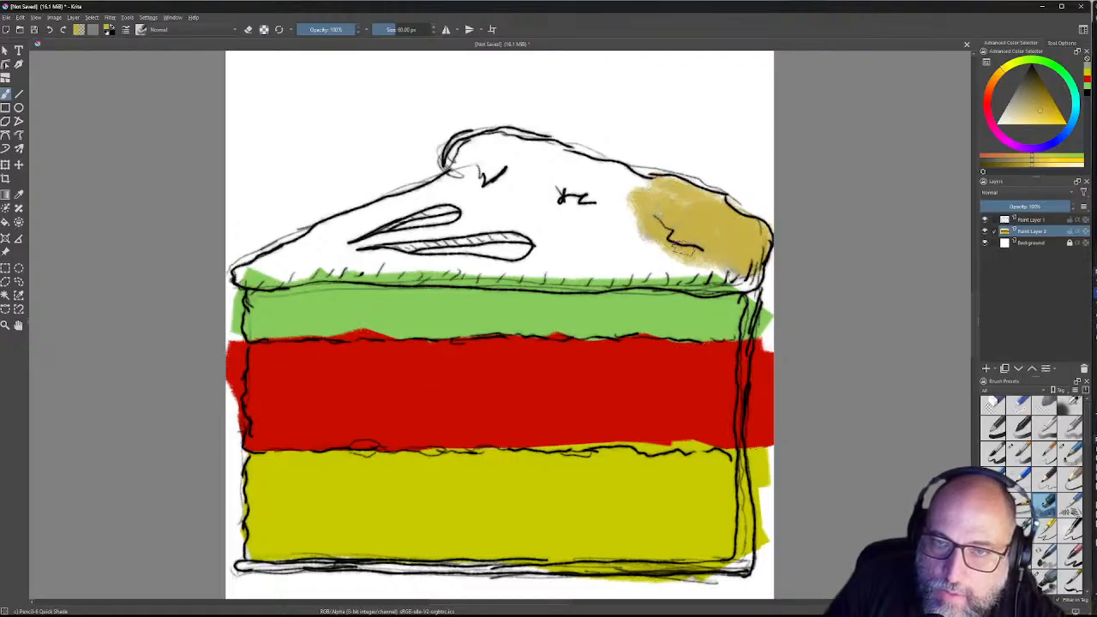
Step: Enlarge the brush to about 97 px, add golden-tan near the top's peak, and toggle eraser mode
{"action": "left_click_drag", "start_coordinate": [402, 29], "coordinate": [428, 30]}
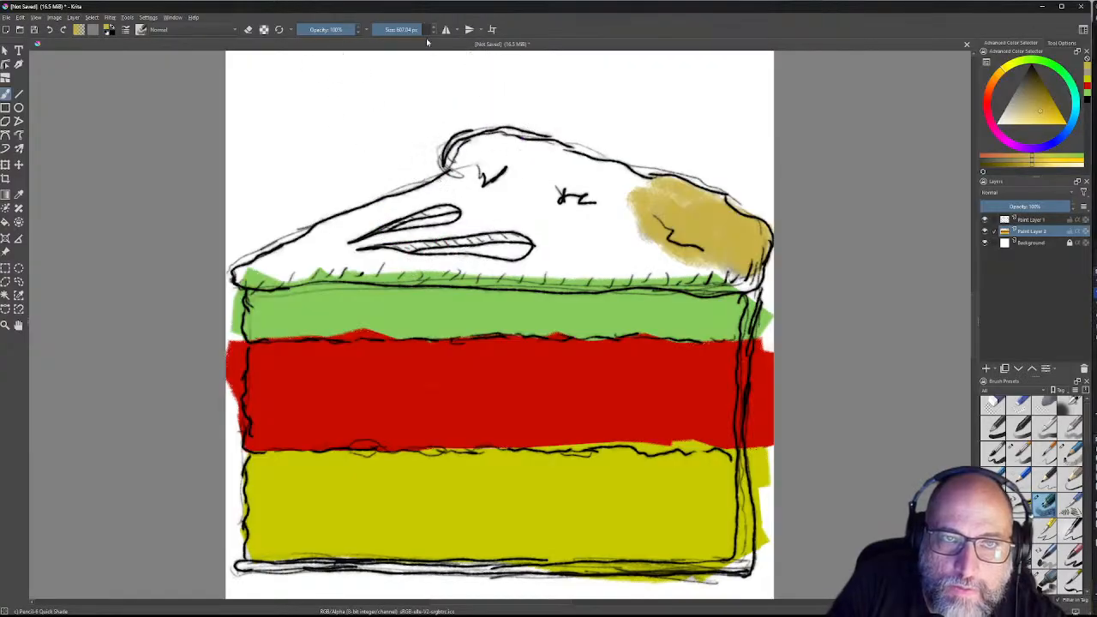
{"action": "left_click_drag", "start_coordinate": [400, 29], "coordinate": [399, 29]}
{"action": "mouse_move", "coordinate": [504, 176]}
{"action": "left_mouse_down"}
{"action": "mouse_move", "coordinate": [519, 176]}
{"action": "mouse_move", "coordinate": [466, 163]}
{"action": "mouse_move", "coordinate": [476, 165]}
{"action": "left_mouse_up"}
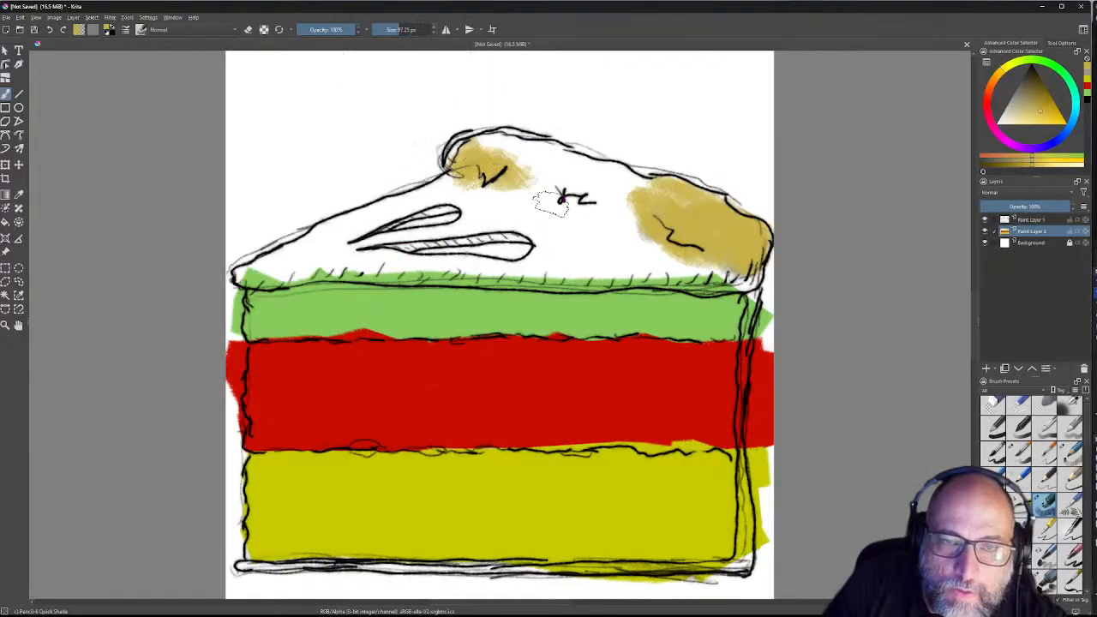
{"action": "key", "text": "e"}
{"action": "key", "text": "e"}
{"action": "key", "text": "e"}
{"action": "key", "text": "e"}
{"action": "key", "text": "e"}
{"action": "key", "text": "e"}
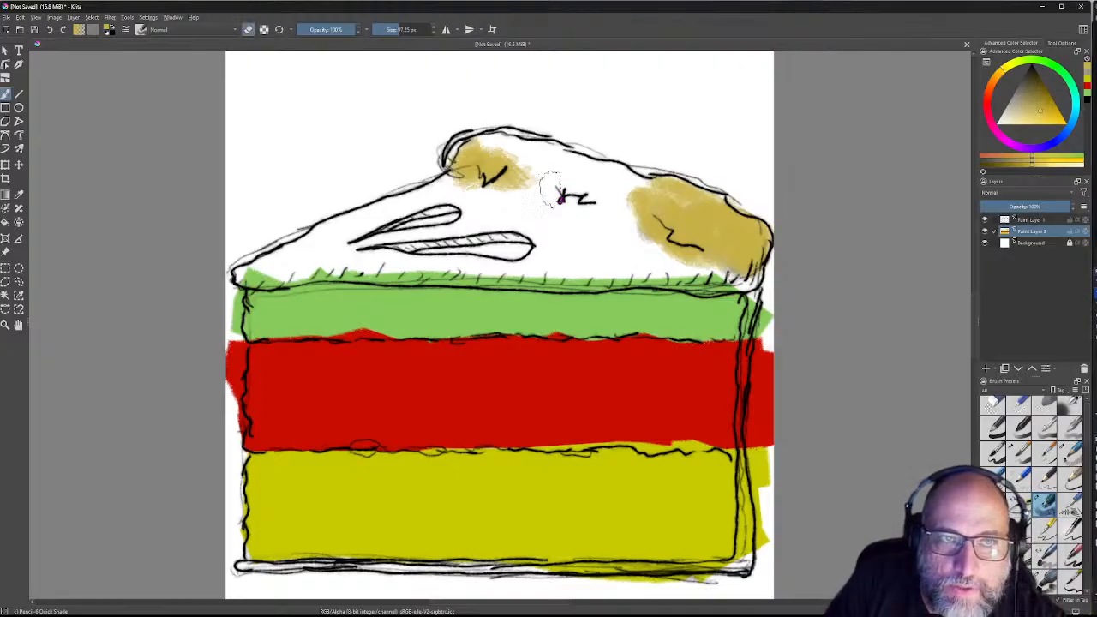
{"action": "right_click", "coordinate": [558, 190]}
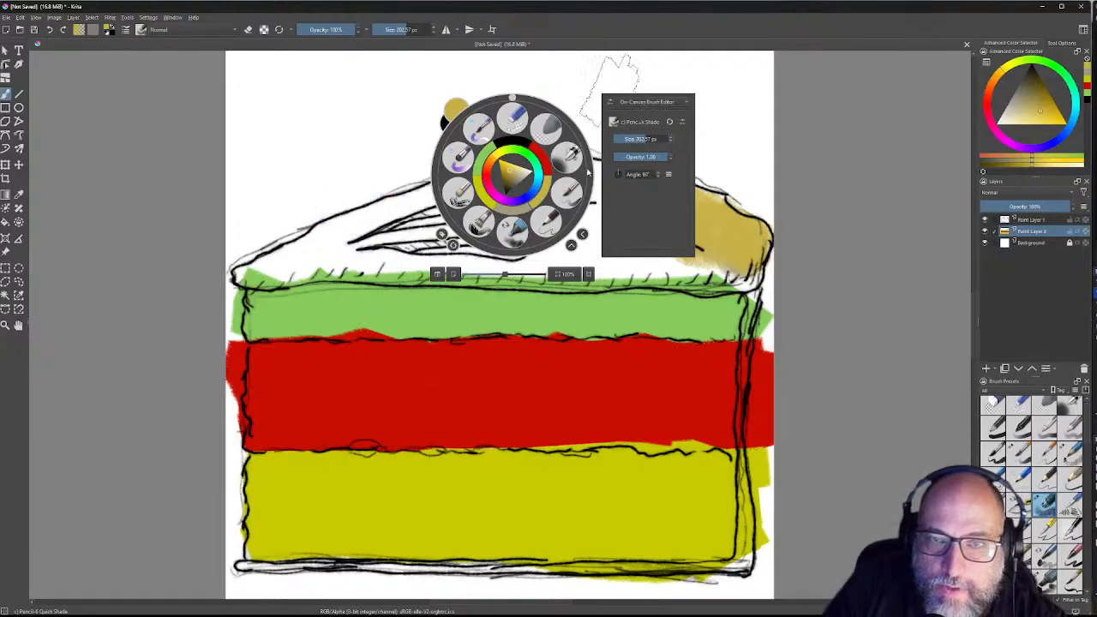
Step: Scribble tan paint across the whole cake top, then undo it with Ctrl+Z
{"action": "left_click", "coordinate": [374, 225]}
{"action": "mouse_move", "coordinate": [389, 221]}
{"action": "left_mouse_down"}
{"action": "mouse_move", "coordinate": [472, 221]}
{"action": "mouse_move", "coordinate": [498, 171]}
{"action": "mouse_move", "coordinate": [440, 190]}
{"action": "mouse_move", "coordinate": [508, 151]}
{"action": "mouse_move", "coordinate": [504, 163]}
{"action": "mouse_move", "coordinate": [653, 198]}
{"action": "mouse_move", "coordinate": [523, 162]}
{"action": "mouse_move", "coordinate": [540, 155]}
{"action": "mouse_move", "coordinate": [482, 157]}
{"action": "mouse_move", "coordinate": [262, 226]}
{"action": "mouse_move", "coordinate": [391, 203]}
{"action": "mouse_move", "coordinate": [378, 223]}
{"action": "mouse_move", "coordinate": [258, 252]}
{"action": "mouse_move", "coordinate": [297, 255]}
{"action": "mouse_move", "coordinate": [253, 263]}
{"action": "mouse_move", "coordinate": [371, 249]}
{"action": "mouse_move", "coordinate": [340, 242]}
{"action": "mouse_move", "coordinate": [491, 258]}
{"action": "mouse_move", "coordinate": [453, 250]}
{"action": "mouse_move", "coordinate": [564, 250]}
{"action": "mouse_move", "coordinate": [469, 258]}
{"action": "mouse_move", "coordinate": [542, 263]}
{"action": "mouse_move", "coordinate": [385, 259]}
{"action": "mouse_move", "coordinate": [429, 254]}
{"action": "mouse_move", "coordinate": [359, 270]}
{"action": "mouse_move", "coordinate": [425, 254]}
{"action": "mouse_move", "coordinate": [387, 259]}
{"action": "mouse_move", "coordinate": [478, 276]}
{"action": "mouse_move", "coordinate": [518, 244]}
{"action": "mouse_move", "coordinate": [598, 247]}
{"action": "mouse_move", "coordinate": [495, 233]}
{"action": "mouse_move", "coordinate": [618, 232]}
{"action": "mouse_move", "coordinate": [555, 215]}
{"action": "mouse_move", "coordinate": [616, 228]}
{"action": "mouse_move", "coordinate": [619, 252]}
{"action": "mouse_move", "coordinate": [559, 255]}
{"action": "mouse_move", "coordinate": [644, 252]}
{"action": "mouse_move", "coordinate": [535, 254]}
{"action": "mouse_move", "coordinate": [622, 263]}
{"action": "mouse_move", "coordinate": [544, 263]}
{"action": "mouse_move", "coordinate": [685, 248]}
{"action": "mouse_move", "coordinate": [729, 279]}
{"action": "mouse_move", "coordinate": [696, 227]}
{"action": "left_mouse_up"}
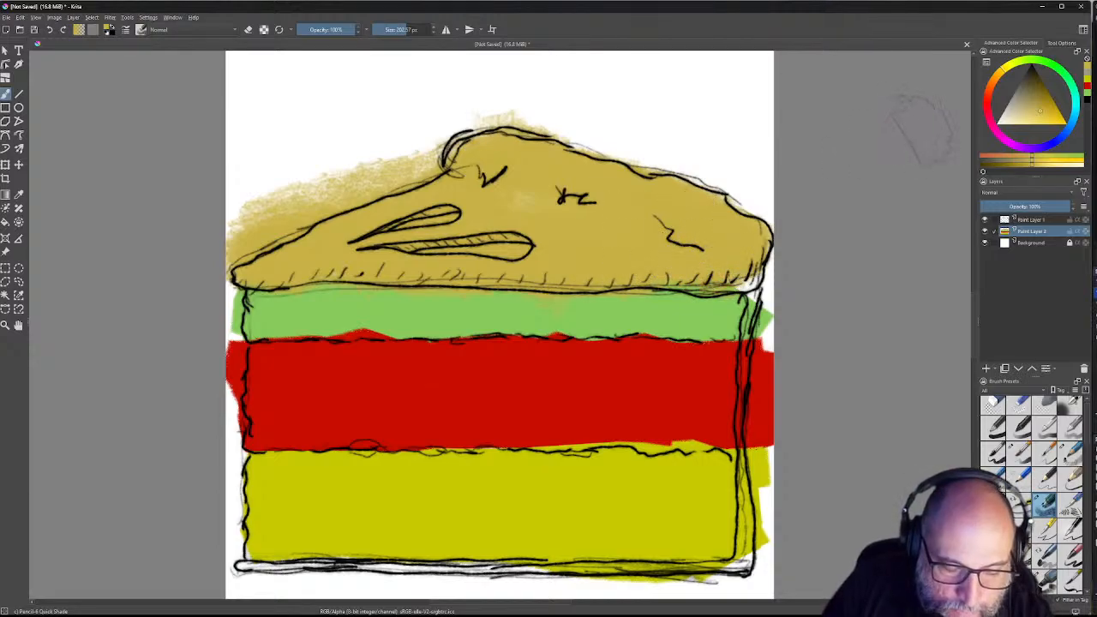
{"action": "key", "text": "ctrl+z"}
{"action": "key", "text": "ctrl+z"}
{"action": "key", "text": "ctrl+z"}
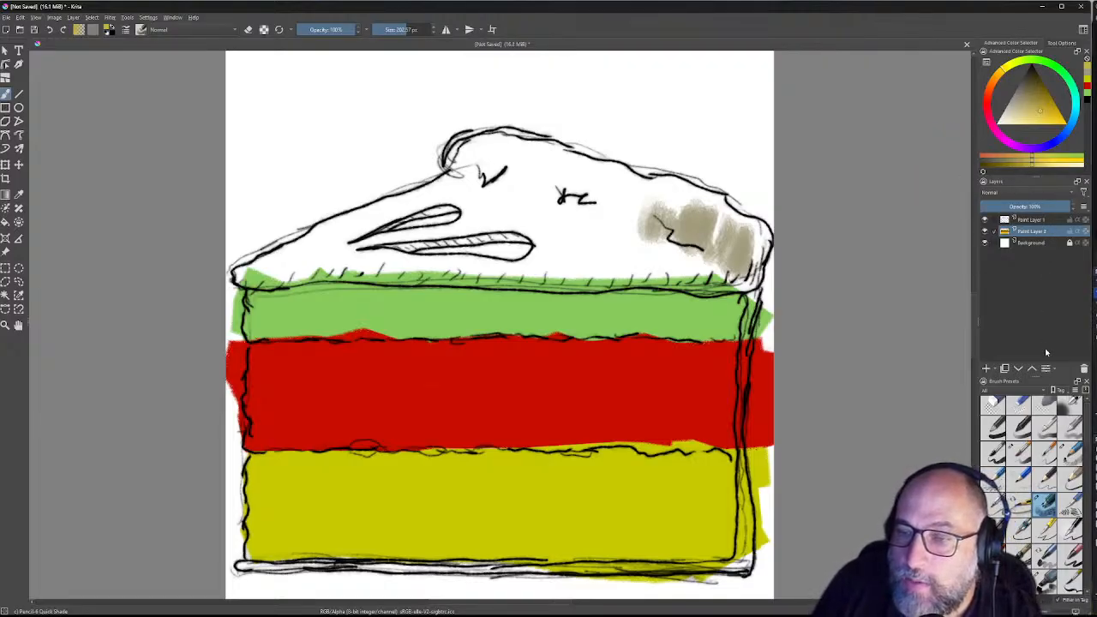
Step: Add a new paint layer and cover the cake top in ochre using the Marker Dry brush
{"action": "left_click", "coordinate": [986, 368]}
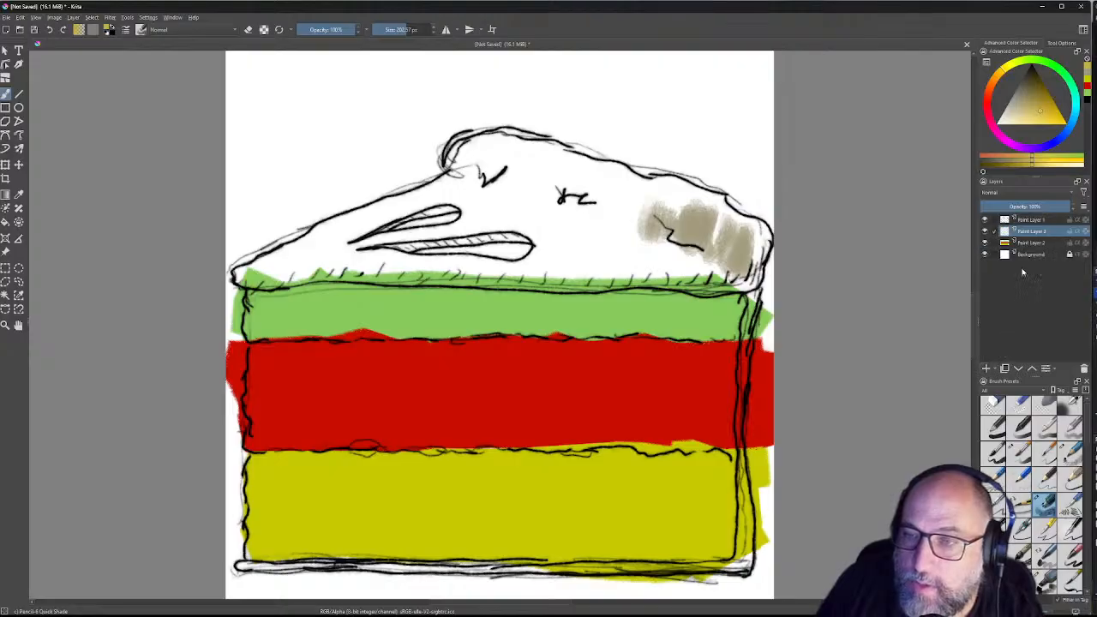
{"action": "mouse_move", "coordinate": [677, 222]}
{"action": "left_mouse_down"}
{"action": "mouse_move", "coordinate": [728, 225]}
{"action": "mouse_move", "coordinate": [689, 218]}
{"action": "mouse_move", "coordinate": [749, 245]}
{"action": "mouse_move", "coordinate": [759, 278]}
{"action": "mouse_move", "coordinate": [659, 244]}
{"action": "mouse_move", "coordinate": [651, 257]}
{"action": "mouse_move", "coordinate": [758, 227]}
{"action": "mouse_move", "coordinate": [736, 206]}
{"action": "mouse_move", "coordinate": [600, 175]}
{"action": "left_mouse_up"}
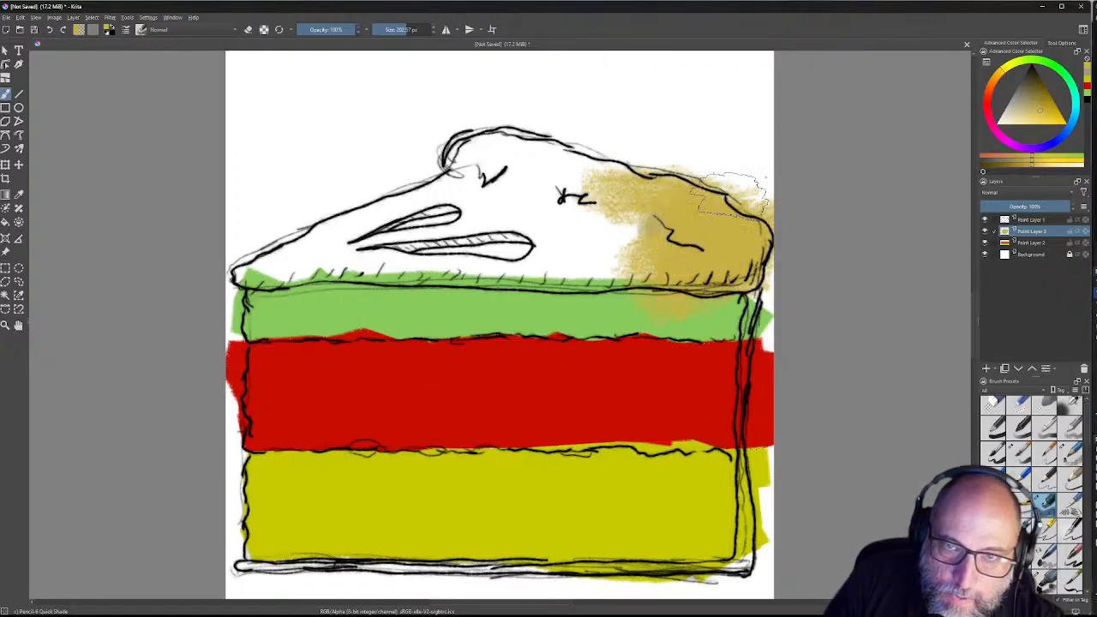
{"action": "right_click", "coordinate": [519, 146]}
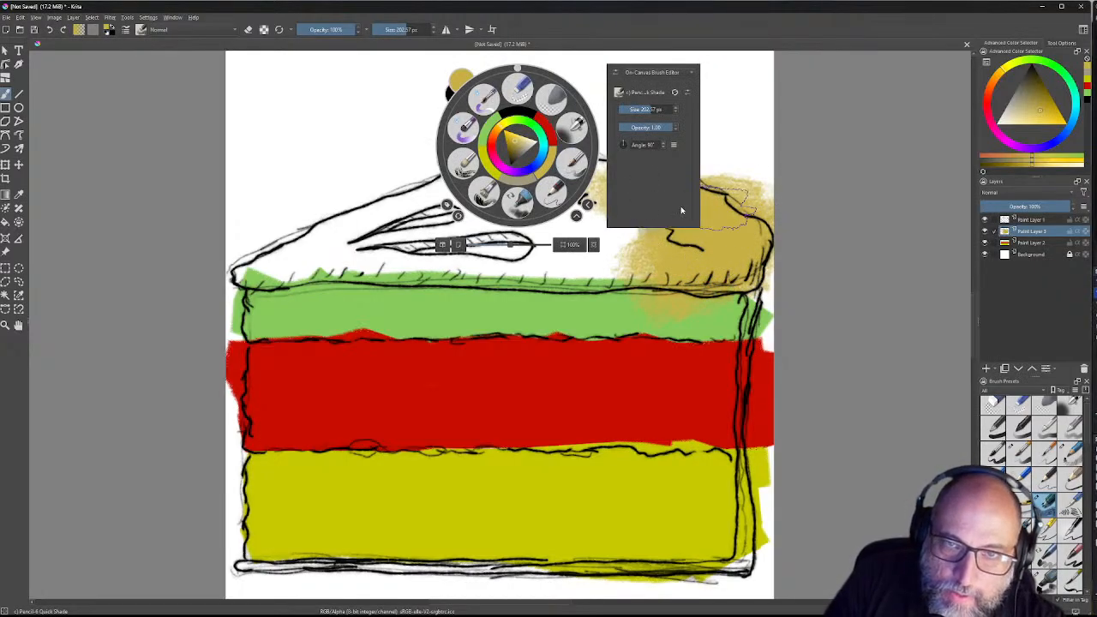
{"action": "left_click", "coordinate": [519, 203]}
{"action": "mouse_move", "coordinate": [563, 207]}
{"action": "left_mouse_down"}
{"action": "mouse_move", "coordinate": [586, 222]}
{"action": "mouse_move", "coordinate": [614, 194]}
{"action": "mouse_move", "coordinate": [644, 221]}
{"action": "mouse_move", "coordinate": [739, 206]}
{"action": "mouse_move", "coordinate": [744, 195]}
{"action": "mouse_move", "coordinate": [712, 224]}
{"action": "mouse_move", "coordinate": [533, 252]}
{"action": "mouse_move", "coordinate": [735, 221]}
{"action": "mouse_move", "coordinate": [589, 252]}
{"action": "mouse_move", "coordinate": [588, 242]}
{"action": "mouse_move", "coordinate": [313, 234]}
{"action": "mouse_move", "coordinate": [249, 242]}
{"action": "mouse_move", "coordinate": [322, 242]}
{"action": "mouse_move", "coordinate": [515, 193]}
{"action": "mouse_move", "coordinate": [474, 197]}
{"action": "mouse_move", "coordinate": [437, 156]}
{"action": "mouse_move", "coordinate": [506, 183]}
{"action": "mouse_move", "coordinate": [641, 168]}
{"action": "left_mouse_up"}
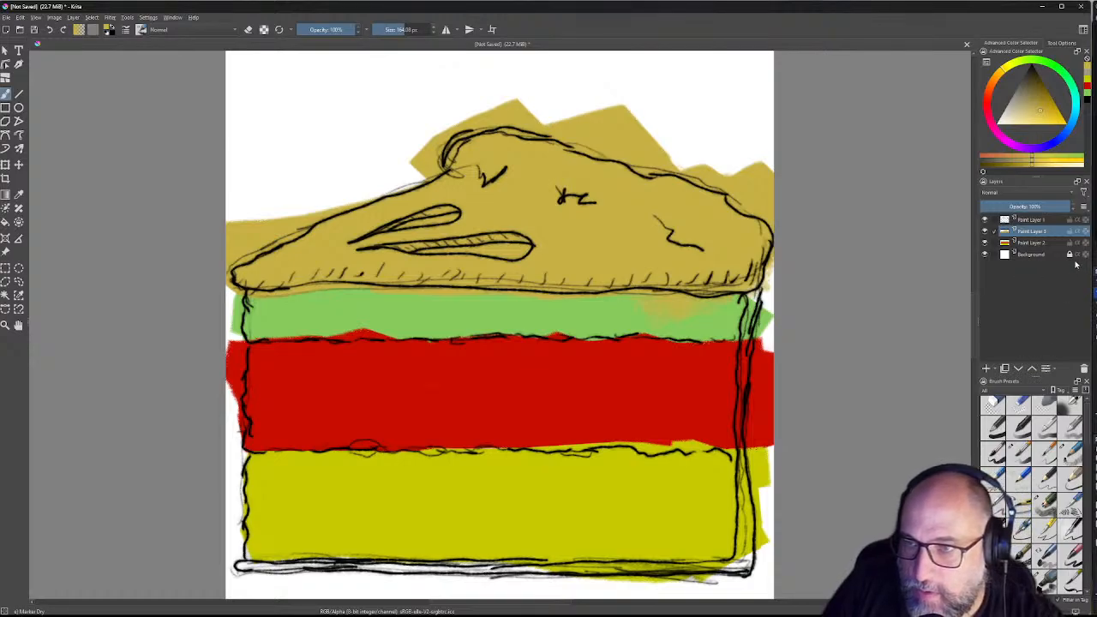
{"action": "left_click", "coordinate": [1031, 220]}
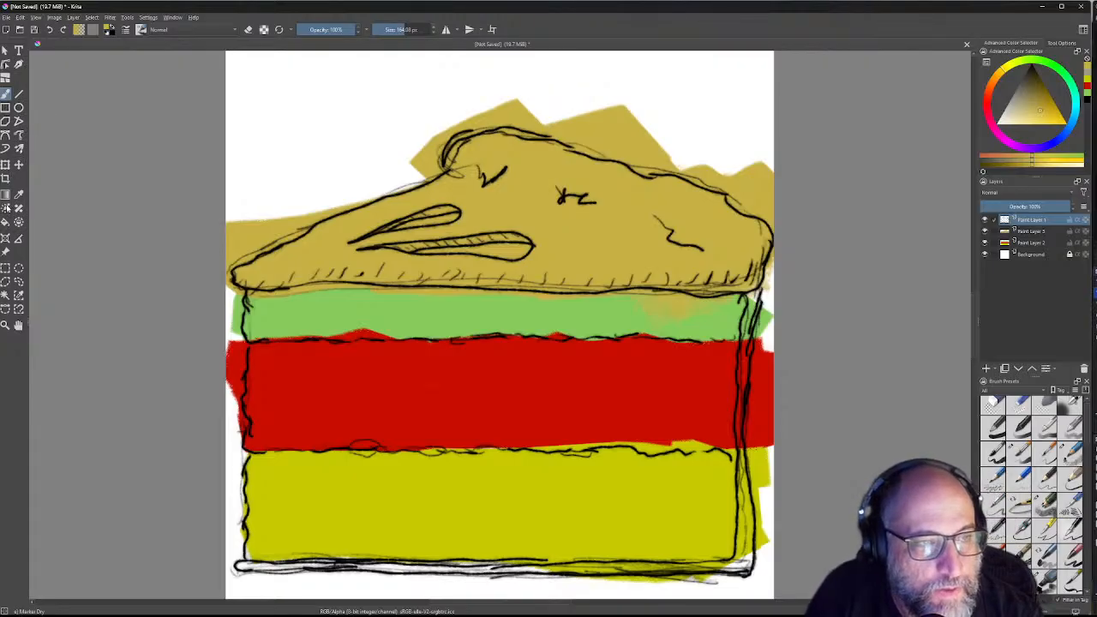
Step: With the contiguous selection tool, select the coloured-band area, test-fill it black, then deselect
{"action": "left_click", "coordinate": [6, 208]}
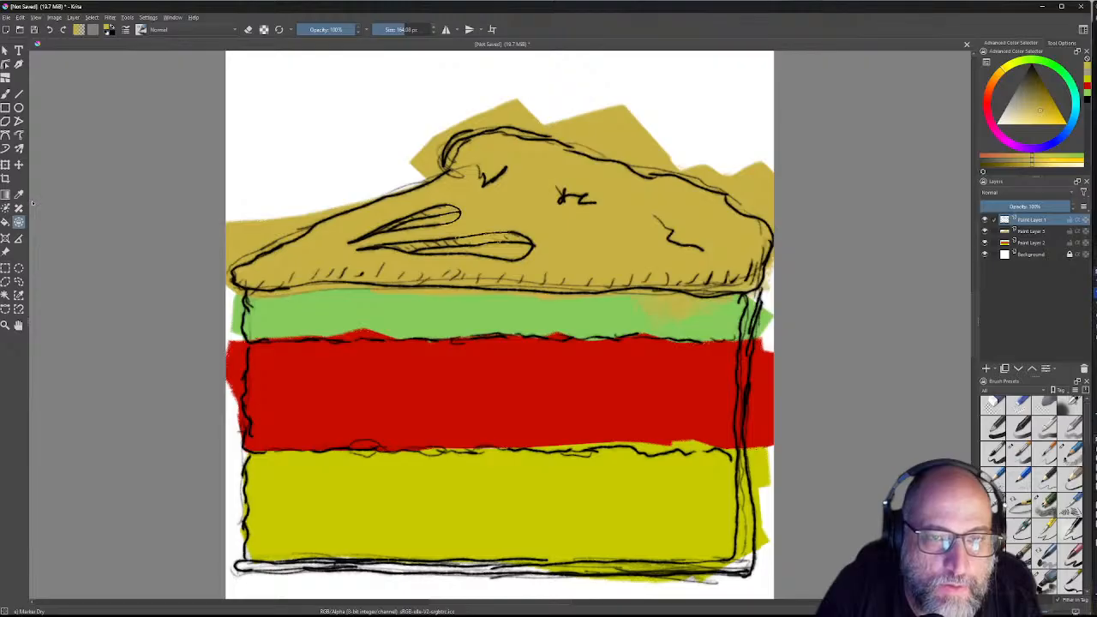
{"action": "left_click", "coordinate": [7, 211]}
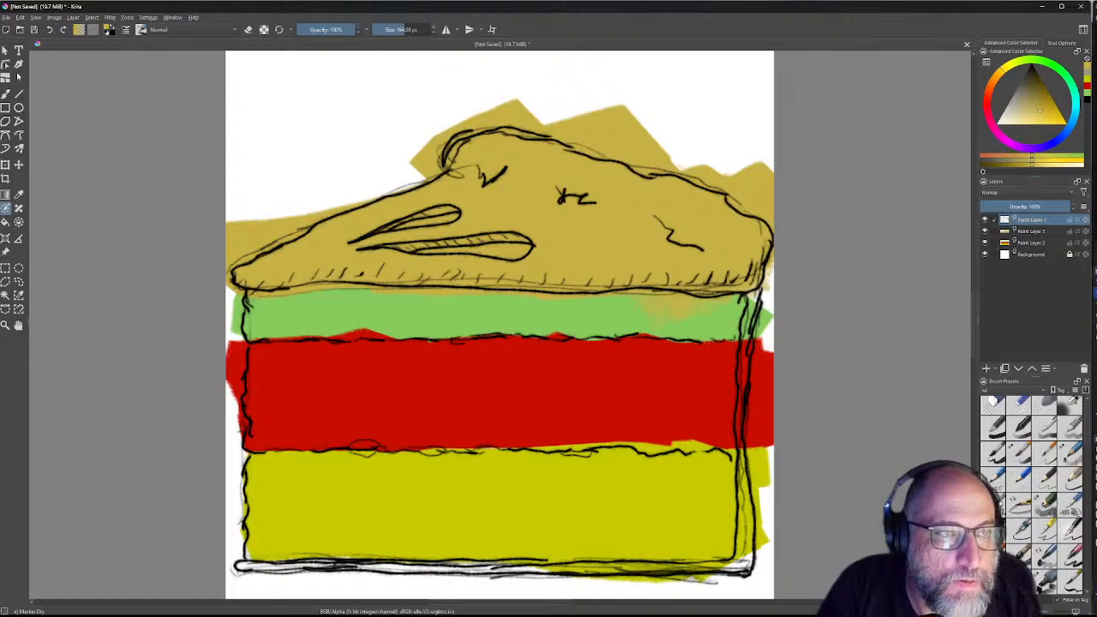
{"action": "left_click", "coordinate": [6, 296]}
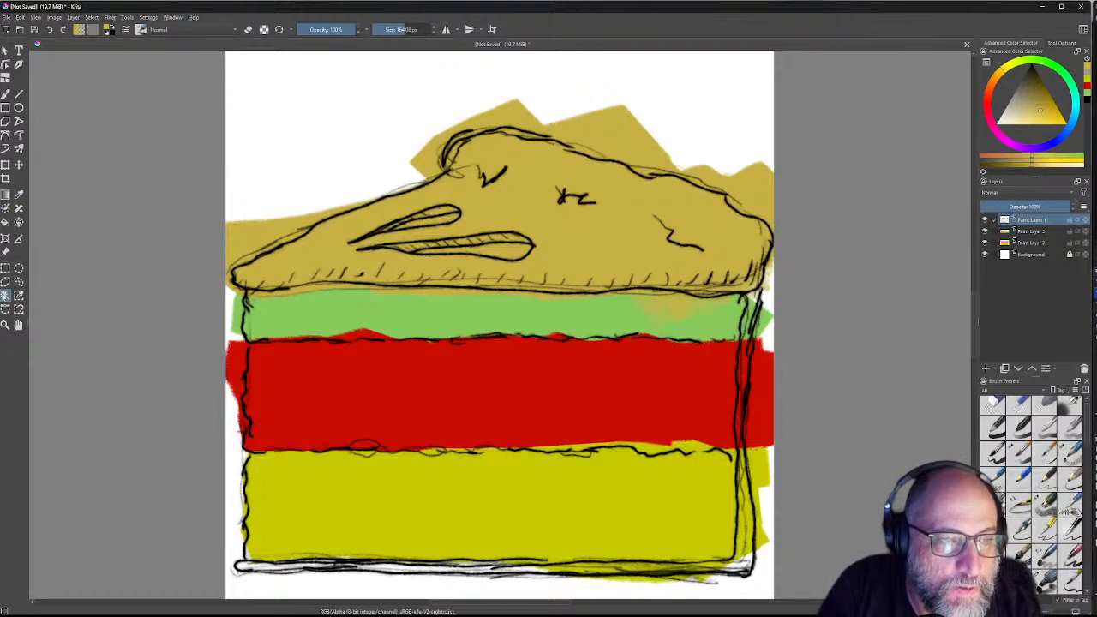
{"action": "left_click", "coordinate": [616, 305]}
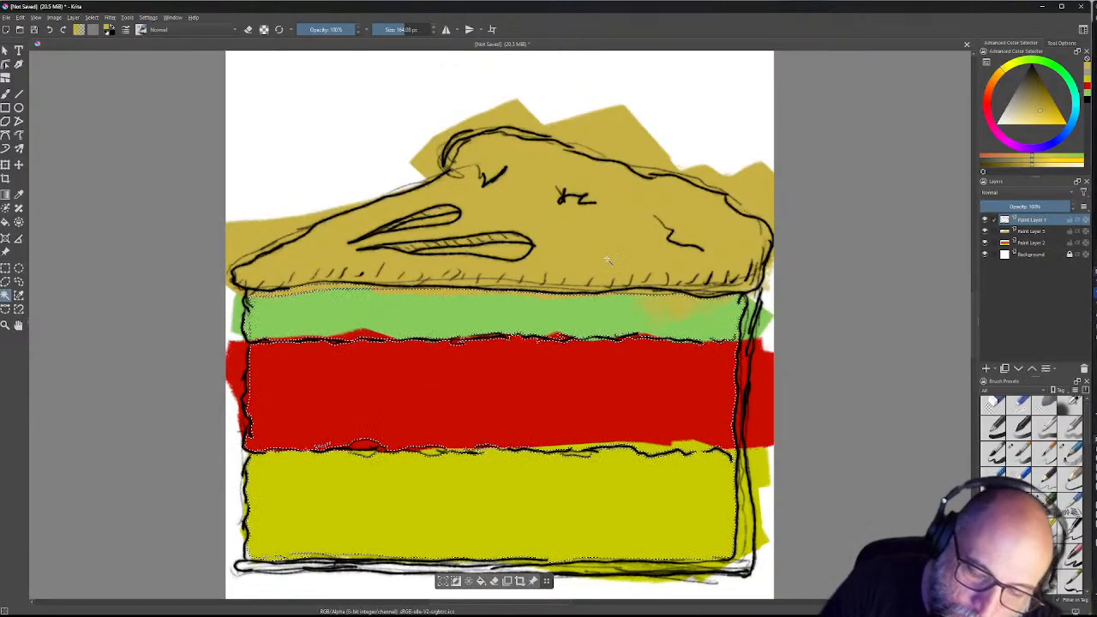
{"action": "key", "text": "shift+BackSpace"}
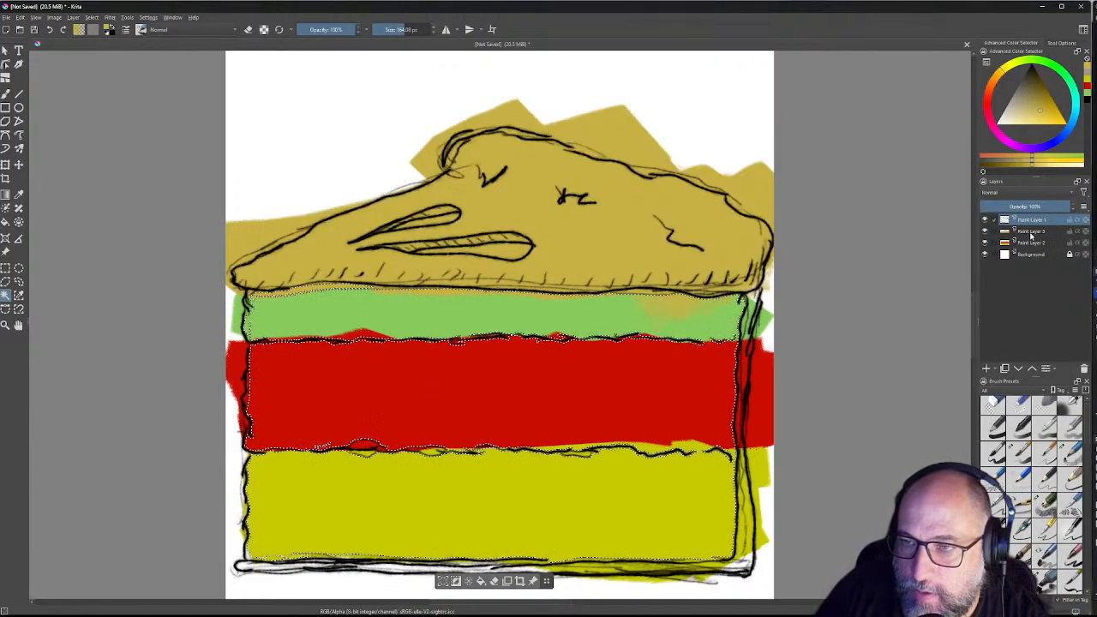
{"action": "left_click", "coordinate": [1031, 231]}
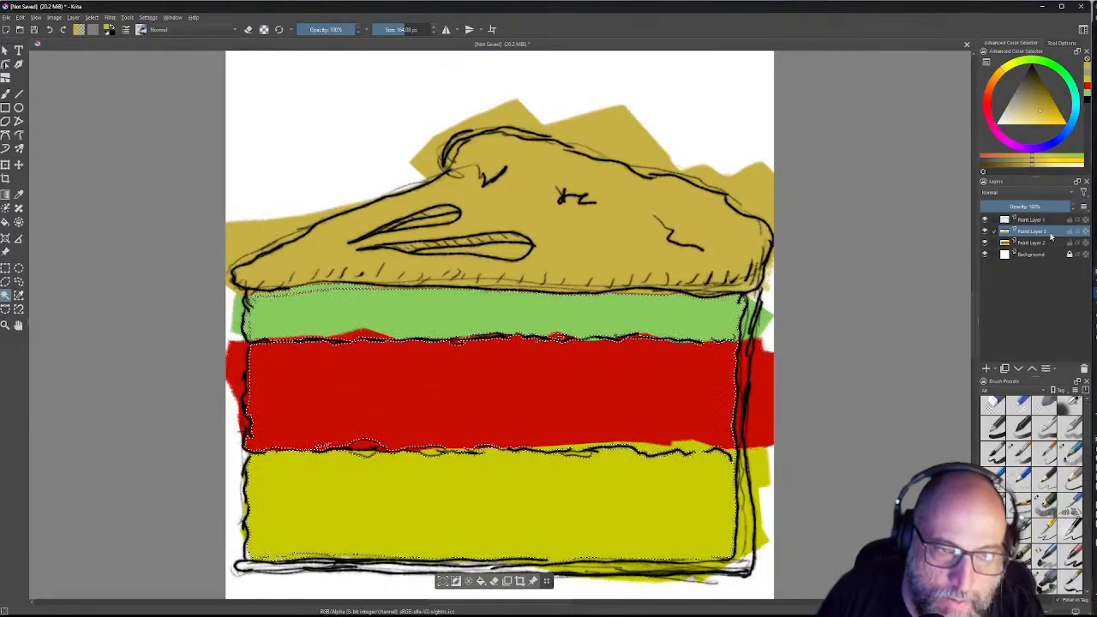
{"action": "key", "text": "ctrl+shift+a"}
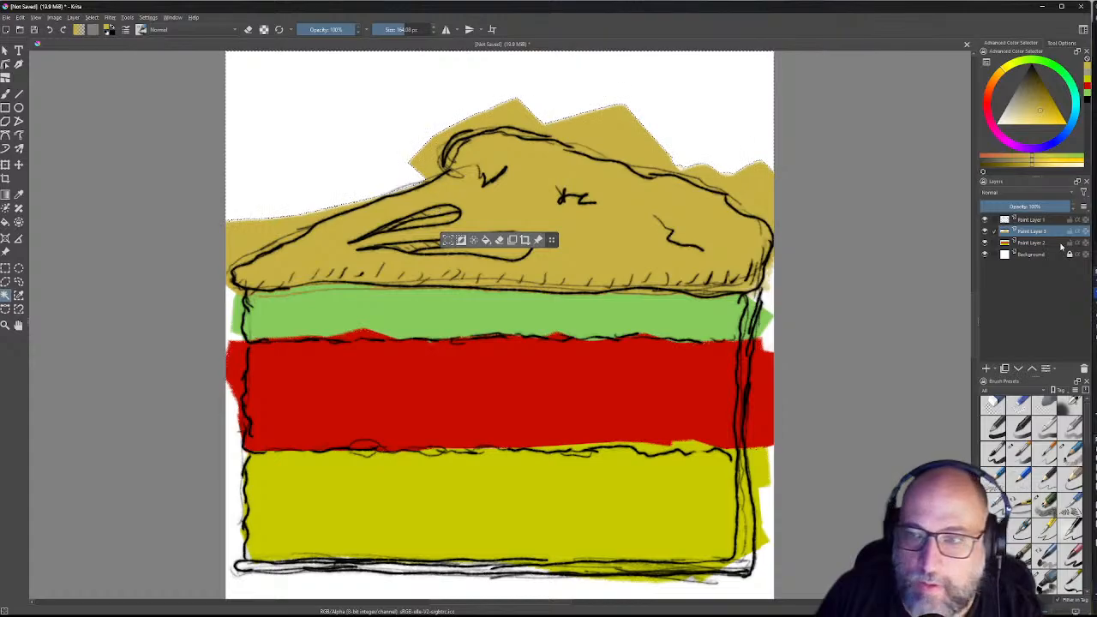
Step: On Paint Layer 1, fill the selected cake top with darker gold and test-clear the area above it
{"action": "left_click", "coordinate": [1032, 207]}
{"action": "left_click", "coordinate": [1032, 220]}
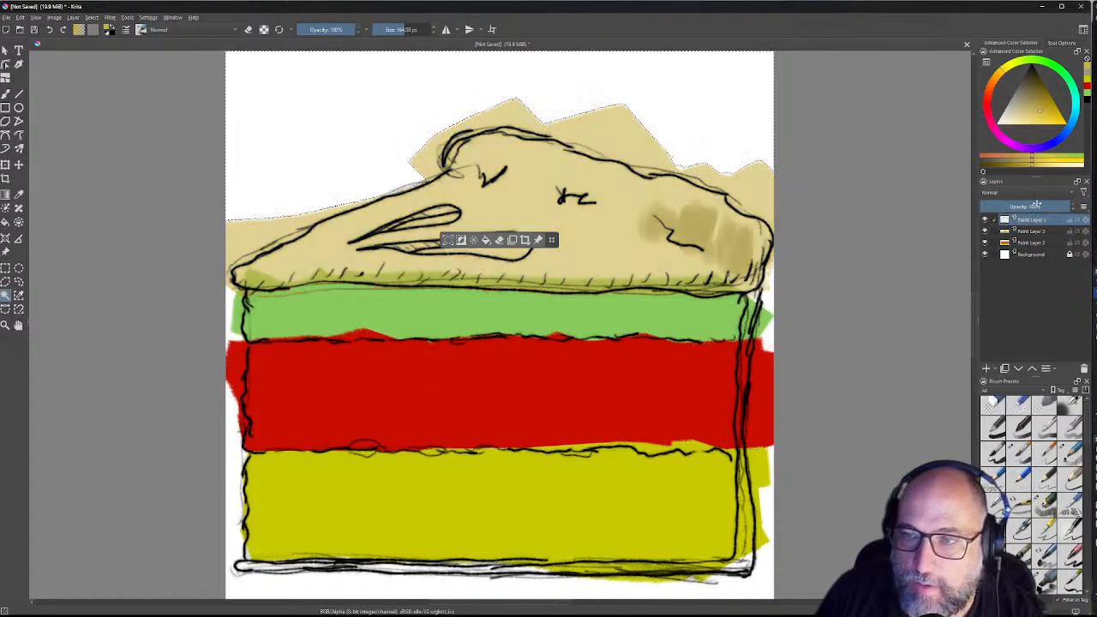
{"action": "key", "text": "shift+BackSpace"}
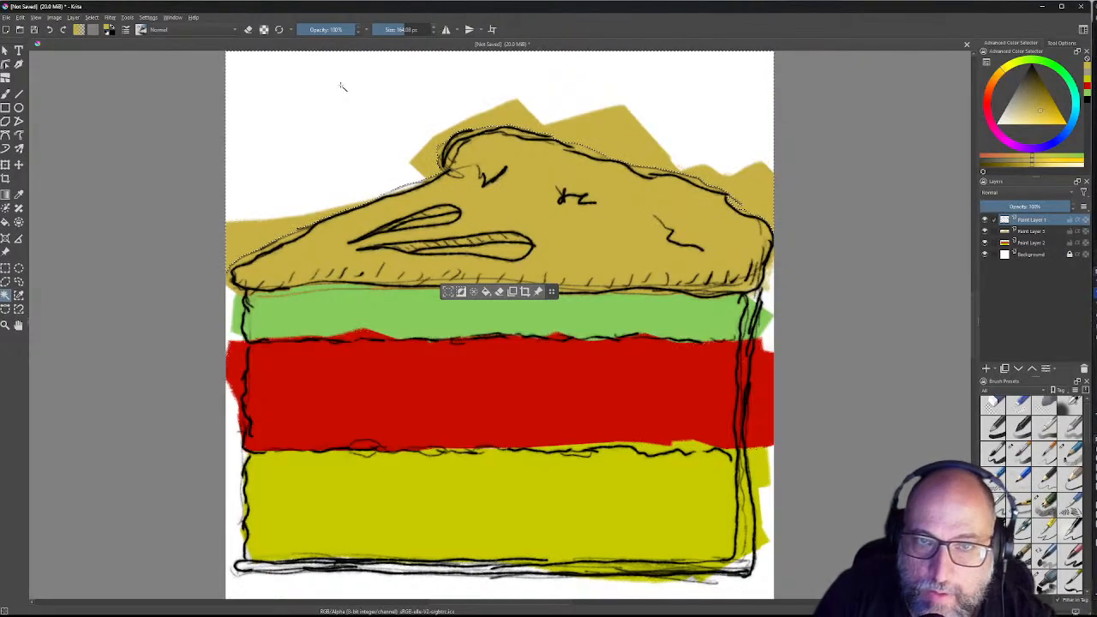
{"action": "key", "text": "ctrl+shift+i"}
{"action": "key", "text": "BackSpace"}
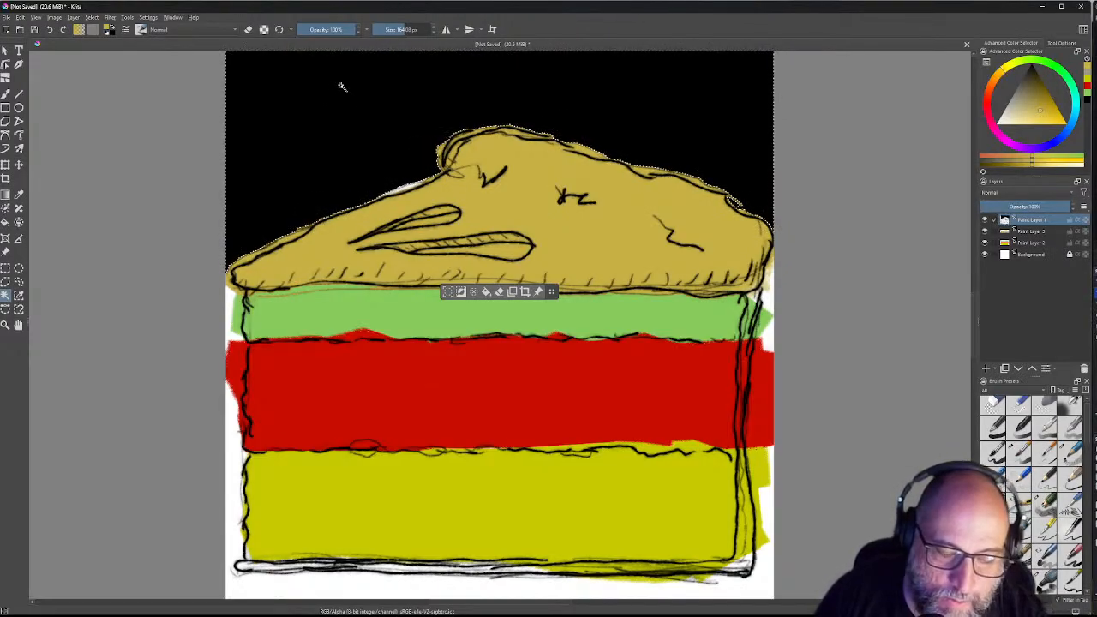
{"action": "key", "text": "ctrl+z"}
{"action": "scroll", "coordinate": [342, 87], "scroll_direction": "up", "scroll_amount": 4}
{"action": "scroll", "coordinate": [347, 87], "scroll_direction": "down", "scroll_amount": 4}
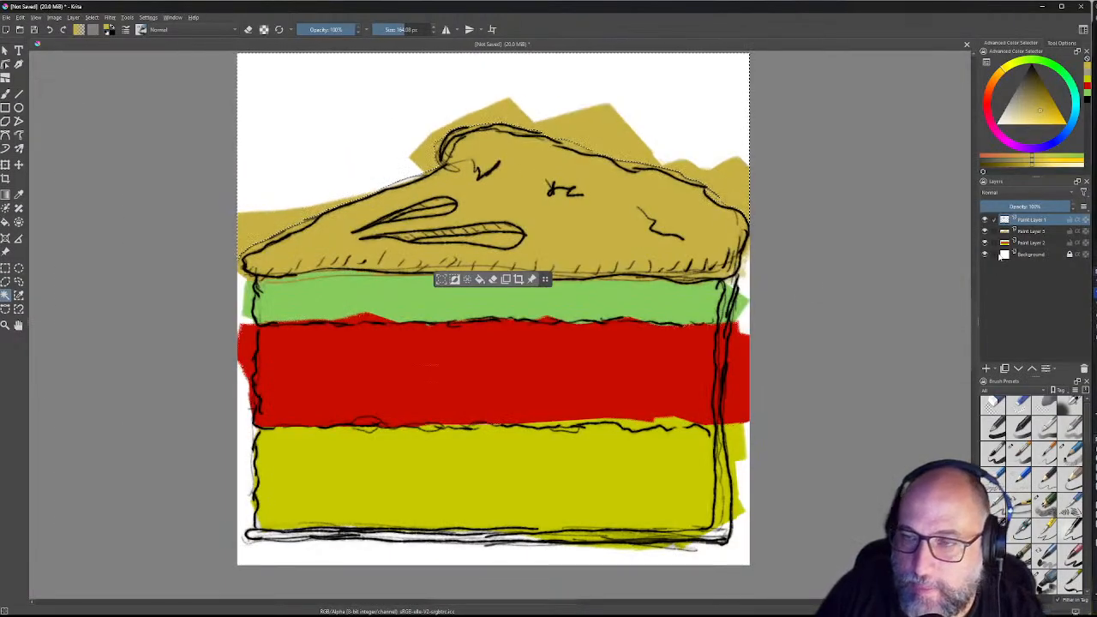
{"action": "left_click", "coordinate": [1028, 232]}
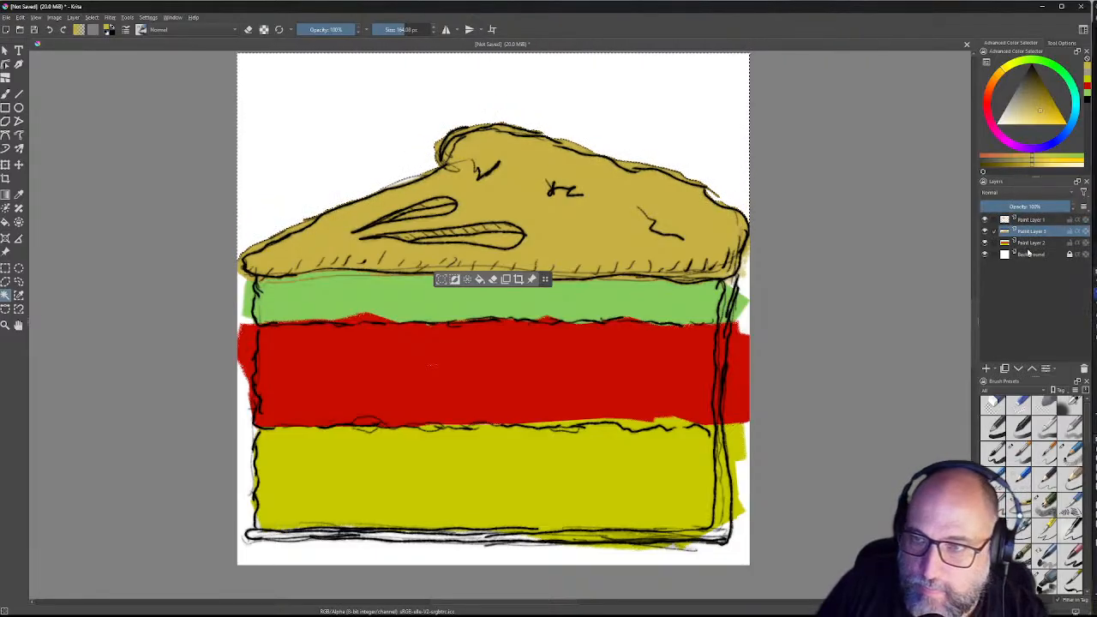
Step: Select everything outside the cake outline and delete the spilled colour on Paint Layer 2
{"action": "left_click", "coordinate": [1031, 244]}
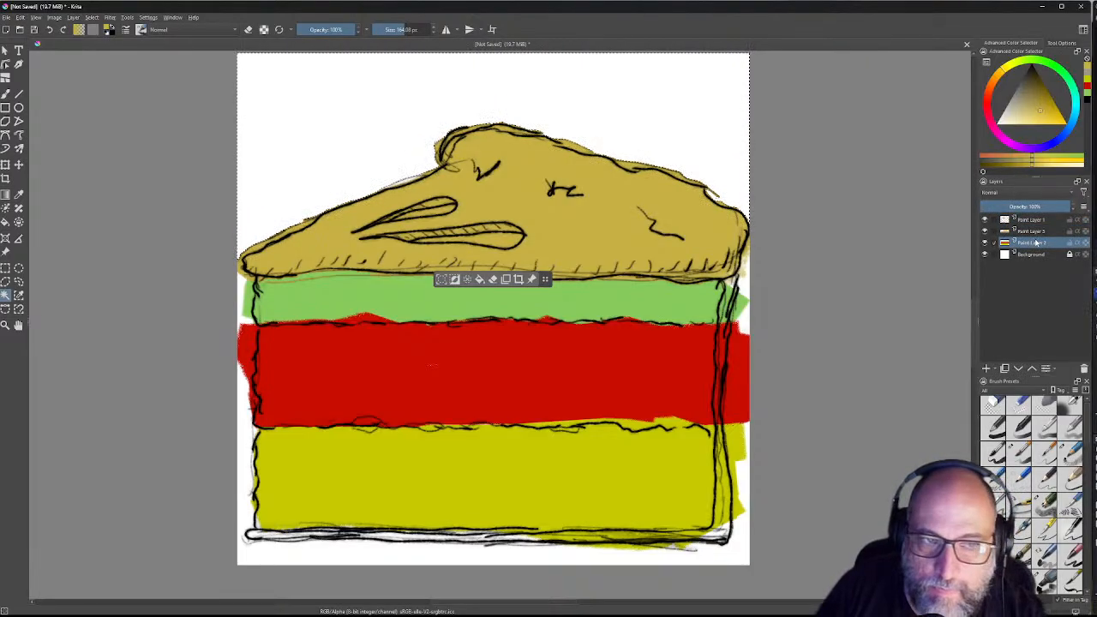
{"action": "key", "text": "ctrl+s"}
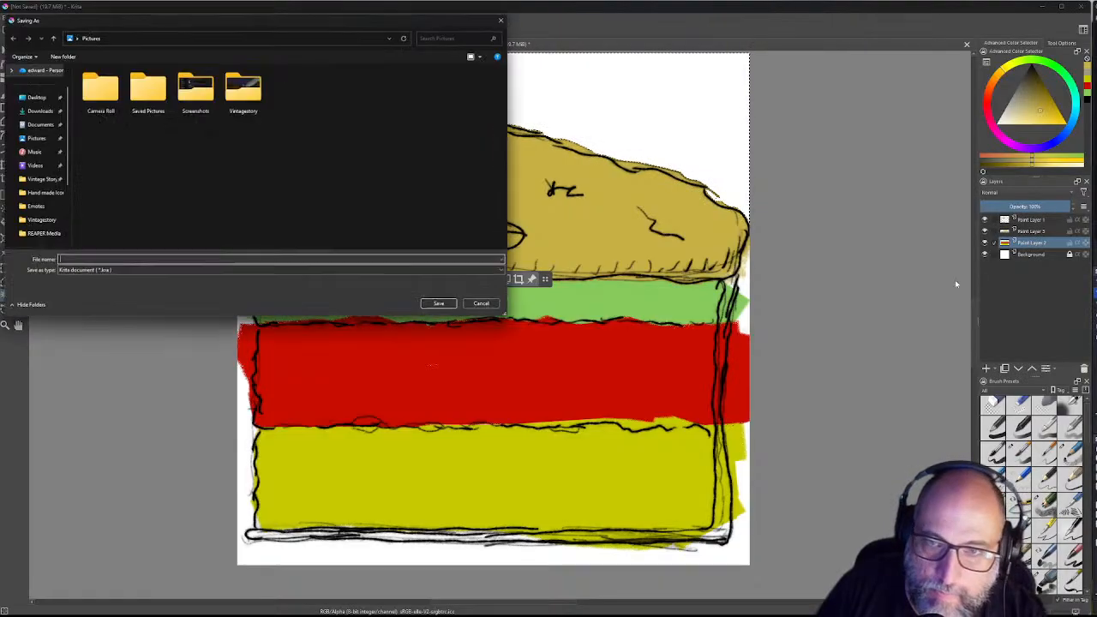
{"action": "left_click", "coordinate": [482, 304]}
{"action": "left_click", "coordinate": [744, 323]}
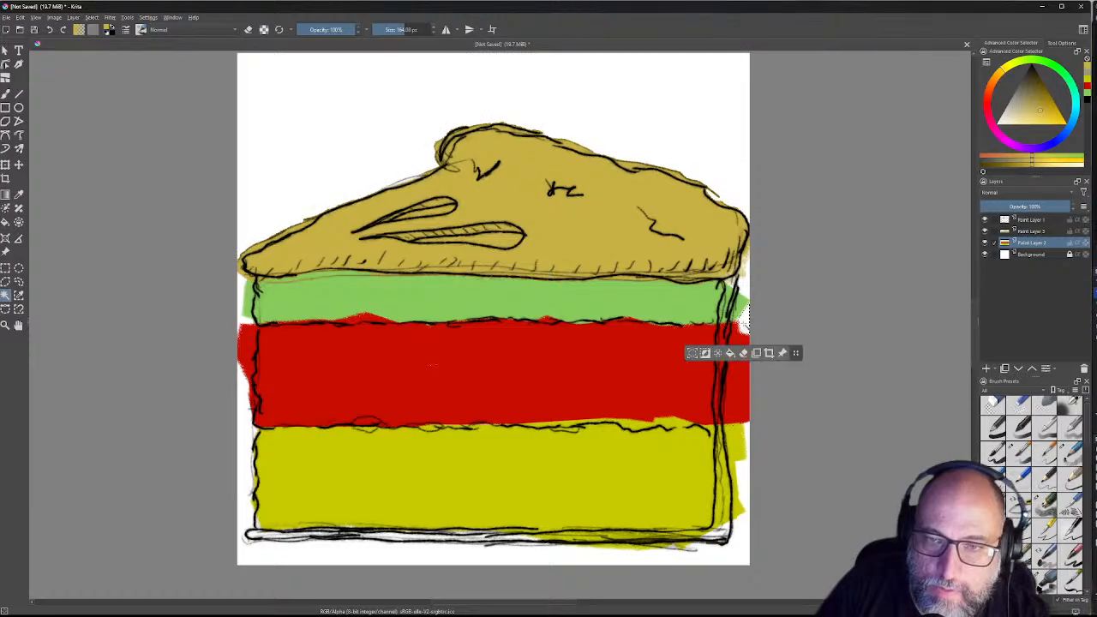
{"action": "left_click", "coordinate": [1042, 221]}
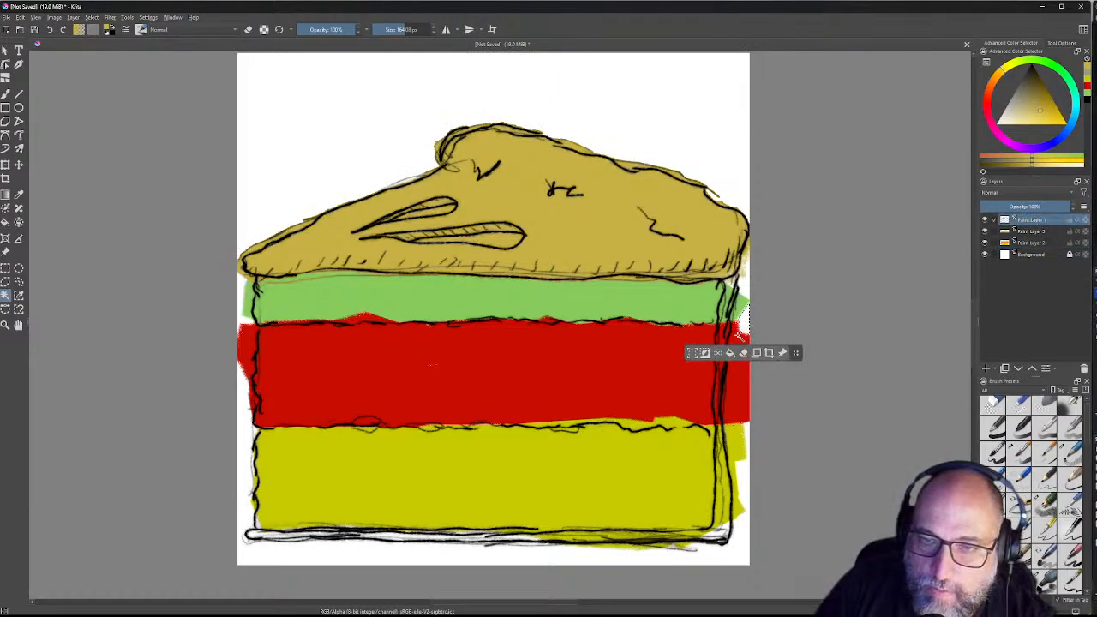
{"action": "key", "text": "ctrl+a"}
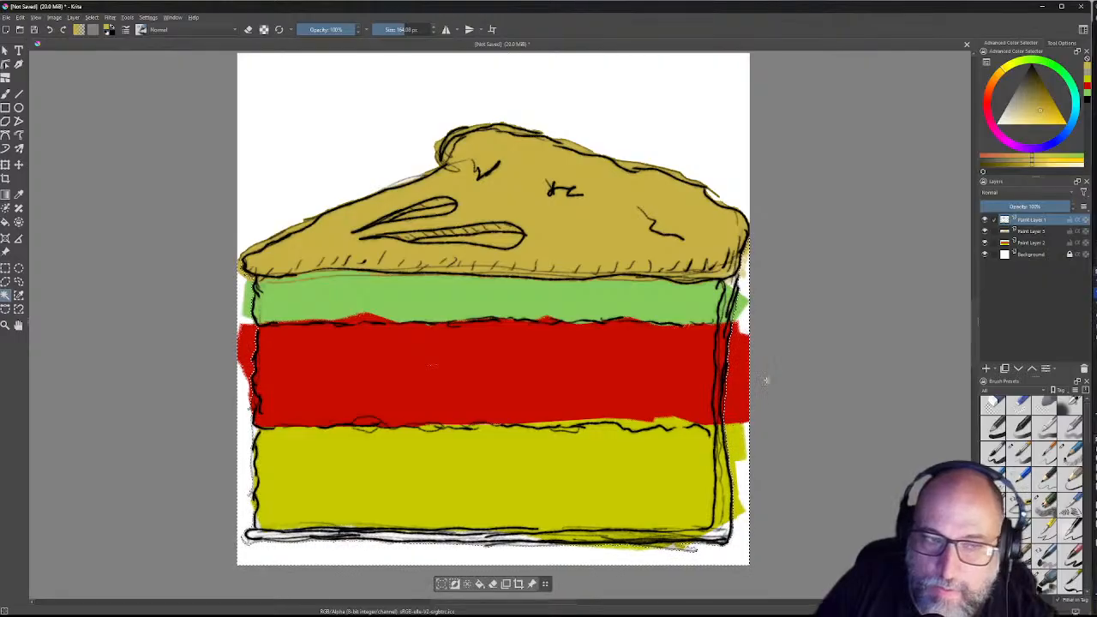
{"action": "left_click", "coordinate": [1045, 244]}
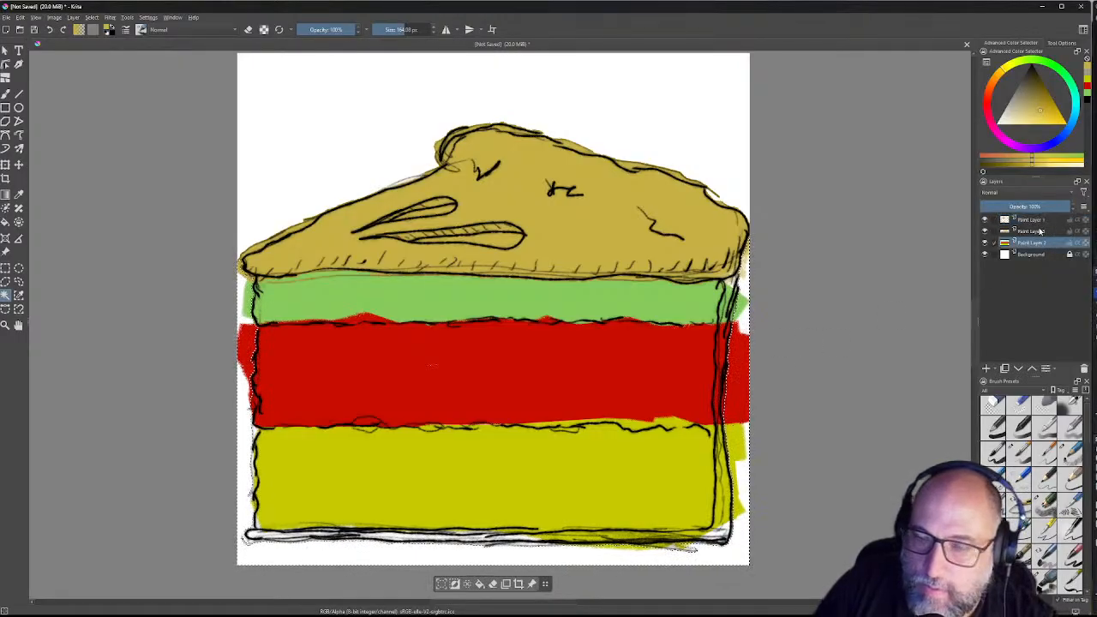
{"action": "key", "text": "BackSpace"}
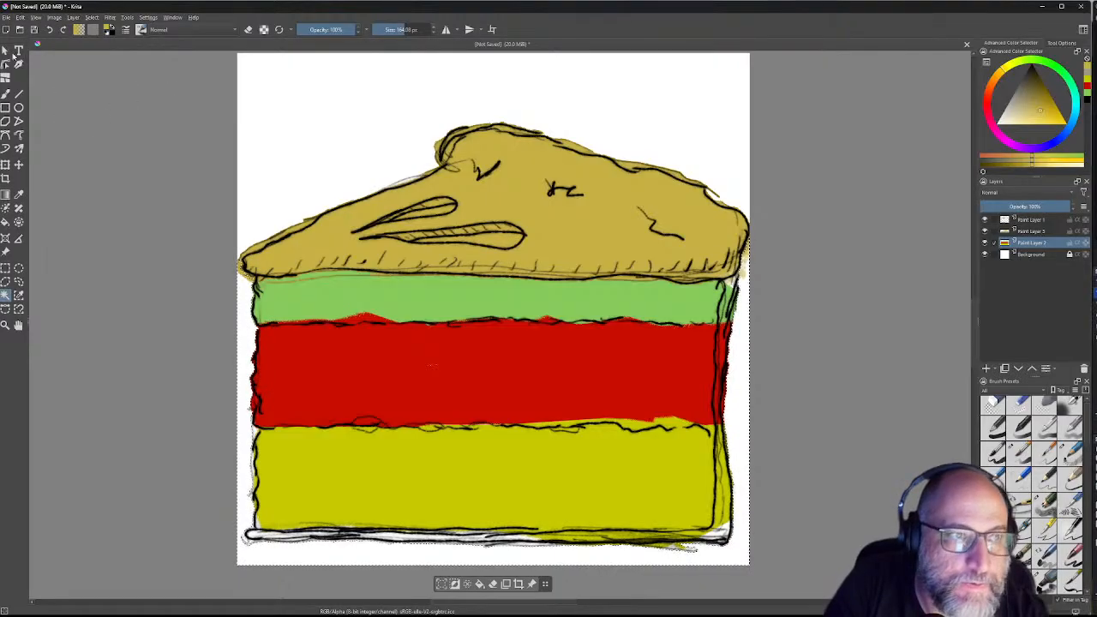
{"action": "left_click", "coordinate": [6, 94]}
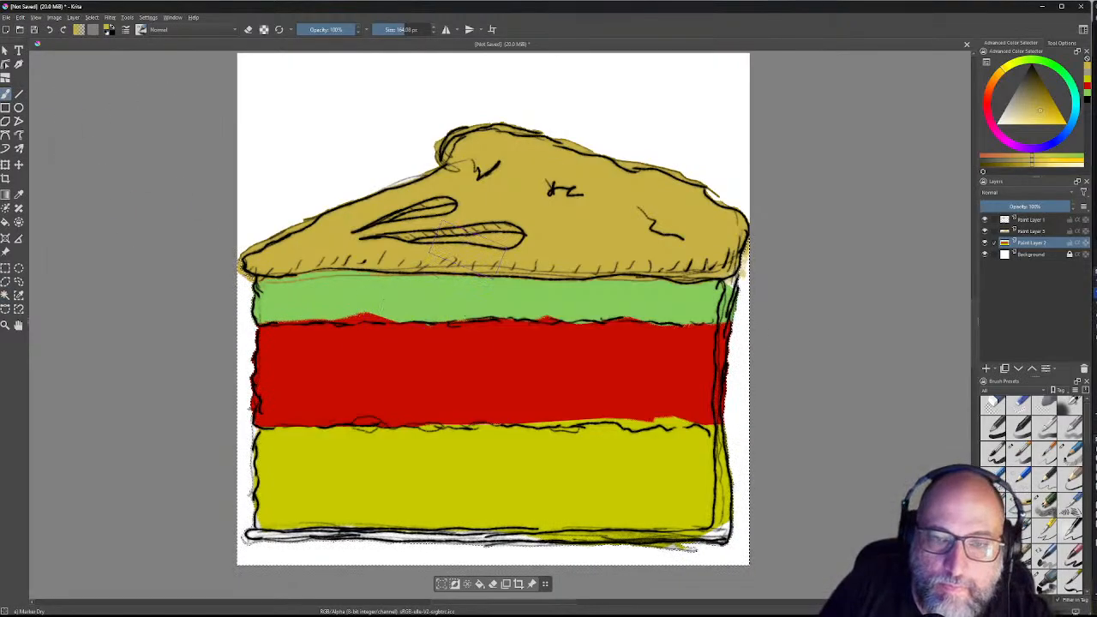
{"action": "scroll", "coordinate": [466, 249], "scroll_direction": "up", "scroll_amount": 5}
{"action": "scroll", "coordinate": [696, 175], "scroll_direction": "down", "scroll_amount": 6}
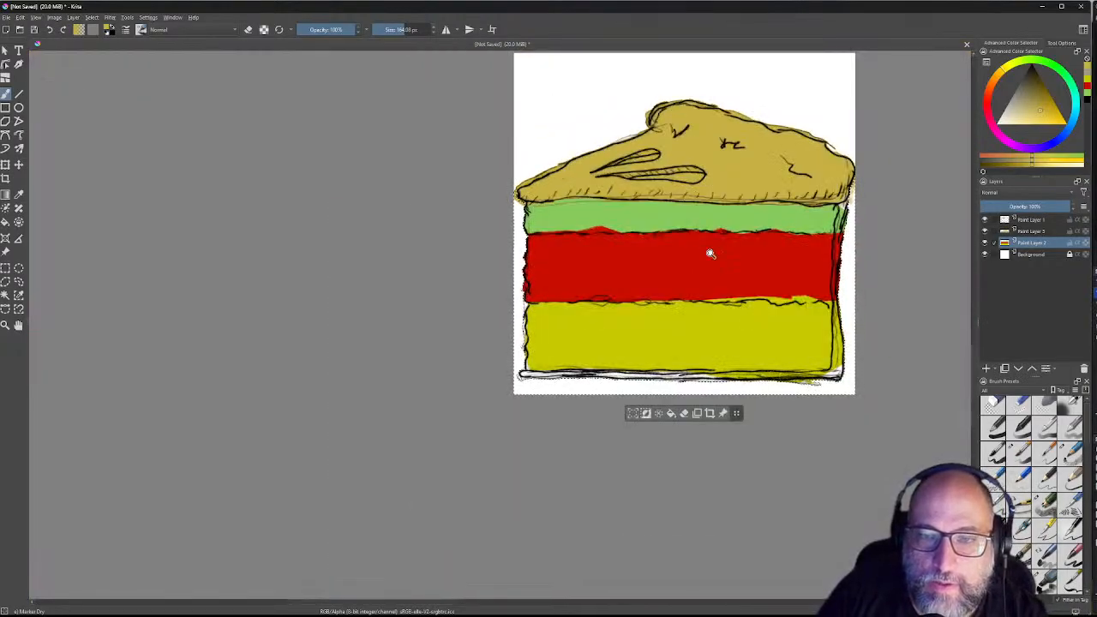
{"action": "scroll", "coordinate": [709, 253], "scroll_direction": "up", "scroll_amount": 2}
{"action": "mouse_move", "coordinate": [711, 253]}
{"action": "left_mouse_down"}
{"action": "mouse_move", "coordinate": [445, 316]}
{"action": "mouse_move", "coordinate": [377, 355]}
{"action": "mouse_move", "coordinate": [414, 367]}
{"action": "left_mouse_up"}
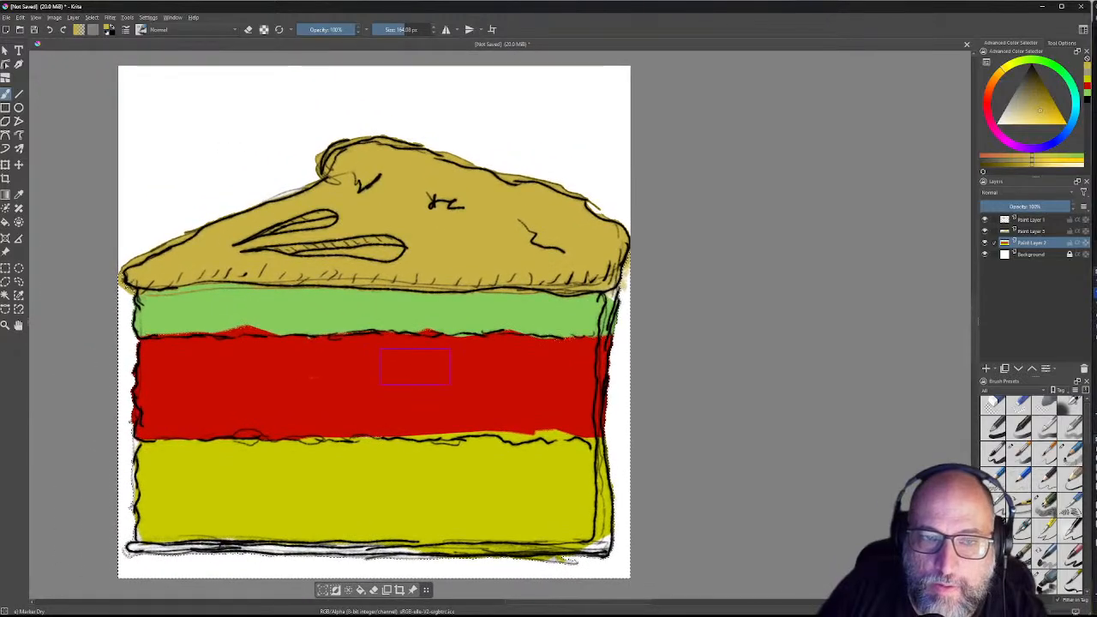
{"action": "scroll", "coordinate": [414, 367], "scroll_direction": "down", "scroll_amount": 5}
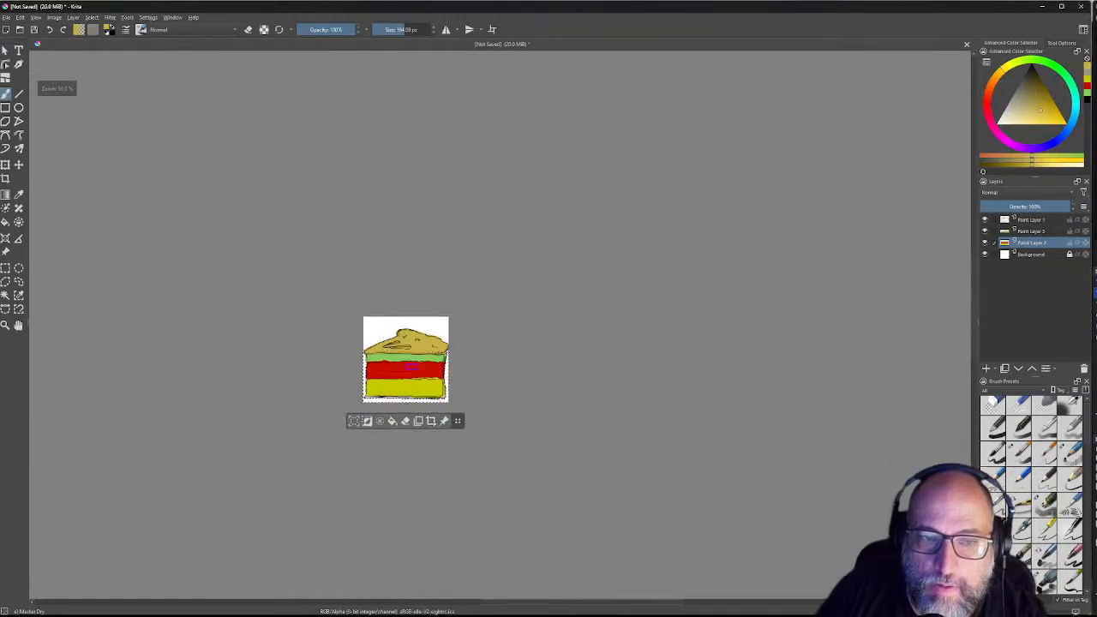
{"action": "scroll", "coordinate": [409, 366], "scroll_direction": "down", "scroll_amount": 3}
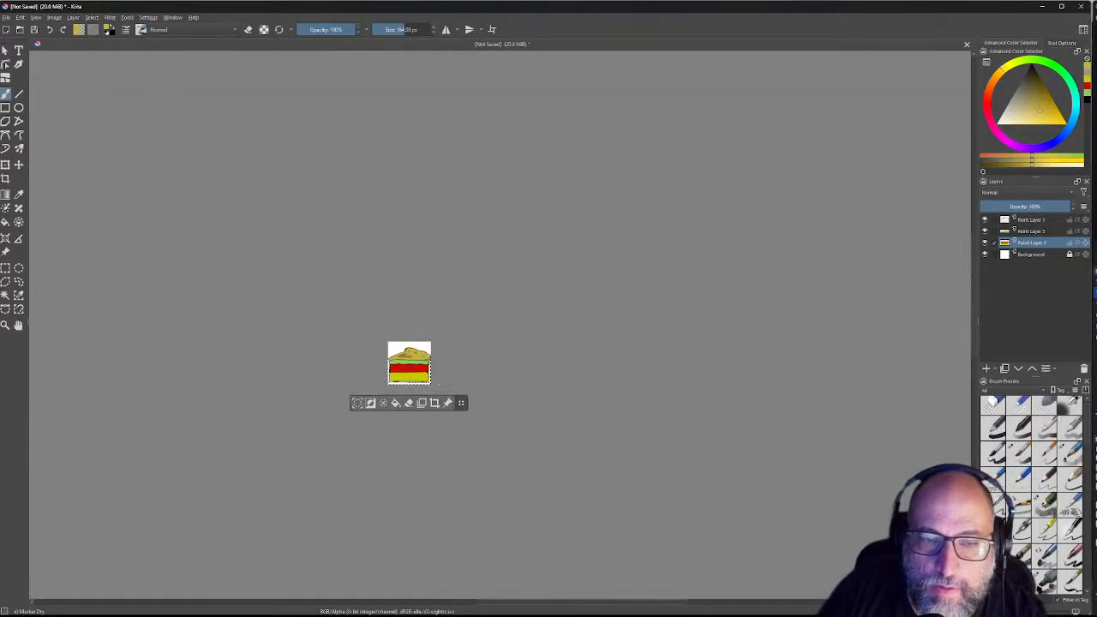
{"action": "left_click_drag", "start_coordinate": [414, 378], "coordinate": [543, 296]}
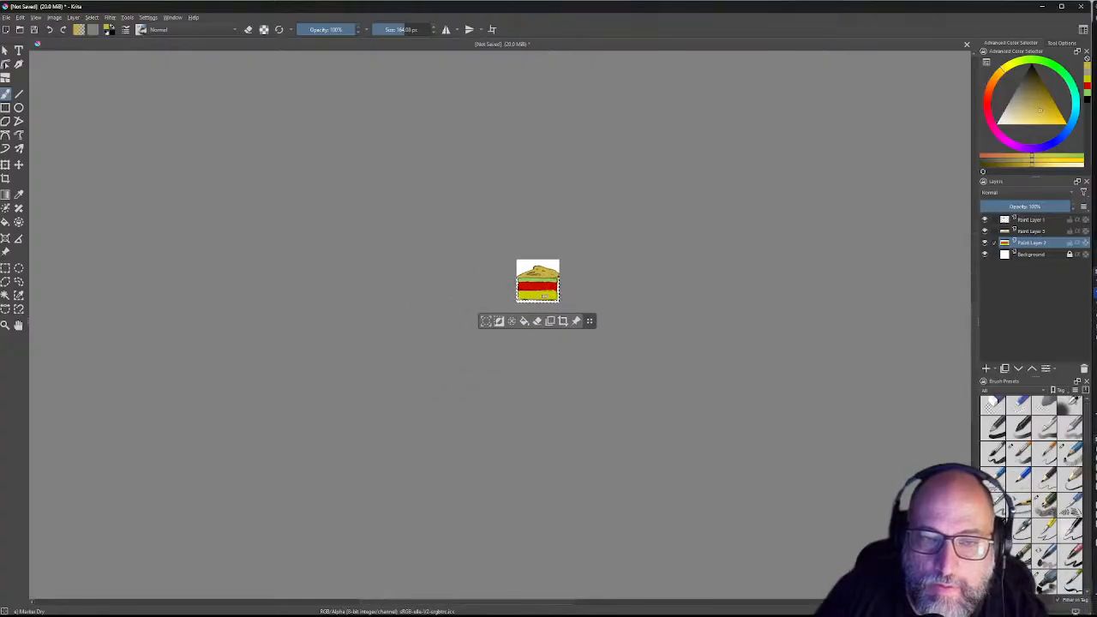
{"action": "scroll", "coordinate": [544, 295], "scroll_direction": "up", "scroll_amount": 7}
{"action": "left_click_drag", "start_coordinate": [562, 321], "coordinate": [565, 341]}
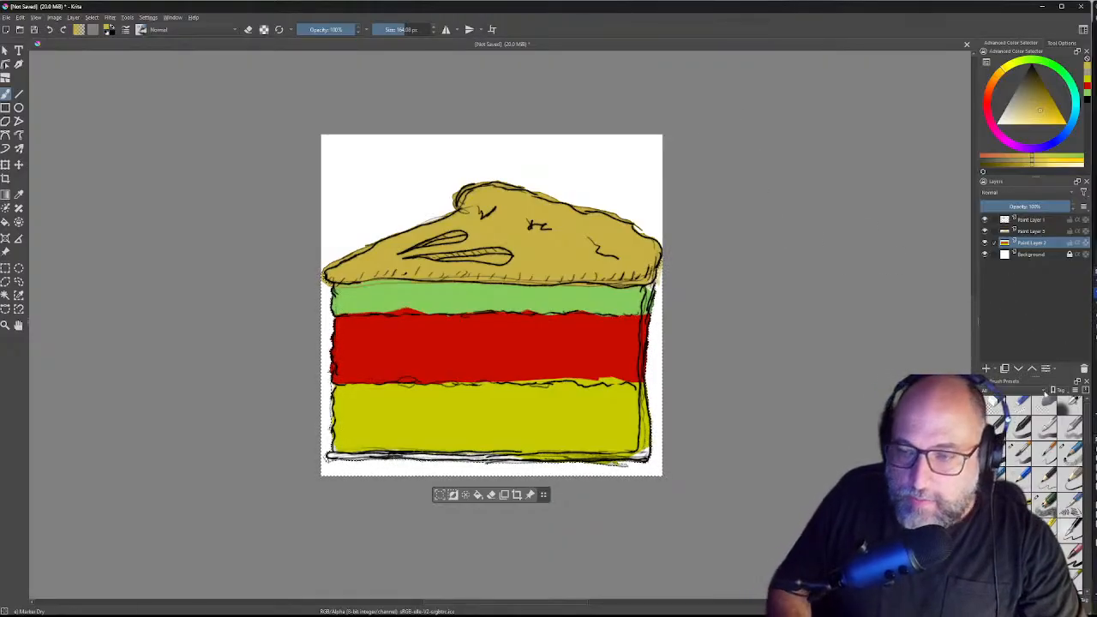
Step: Try the Basic-5 Size Opacity, Dry Bristles and Dry Roller brush presets
{"action": "left_click", "coordinate": [1019, 454]}
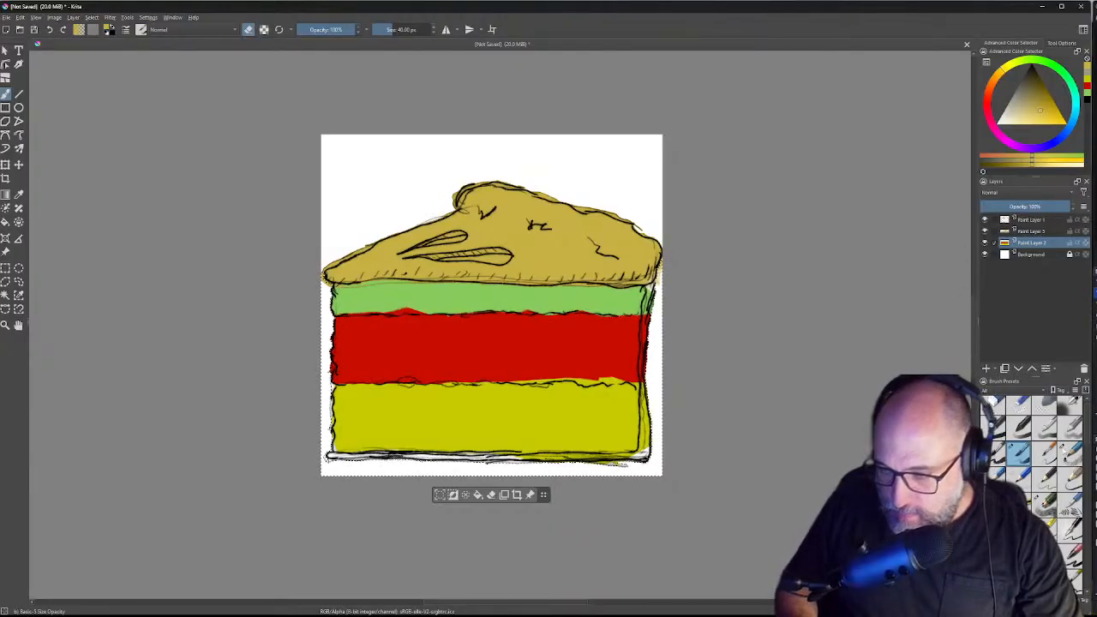
{"action": "scroll", "coordinate": [1086, 420], "scroll_direction": "down", "scroll_amount": 2}
{"action": "scroll", "coordinate": [1086, 424], "scroll_direction": "down", "scroll_amount": 5}
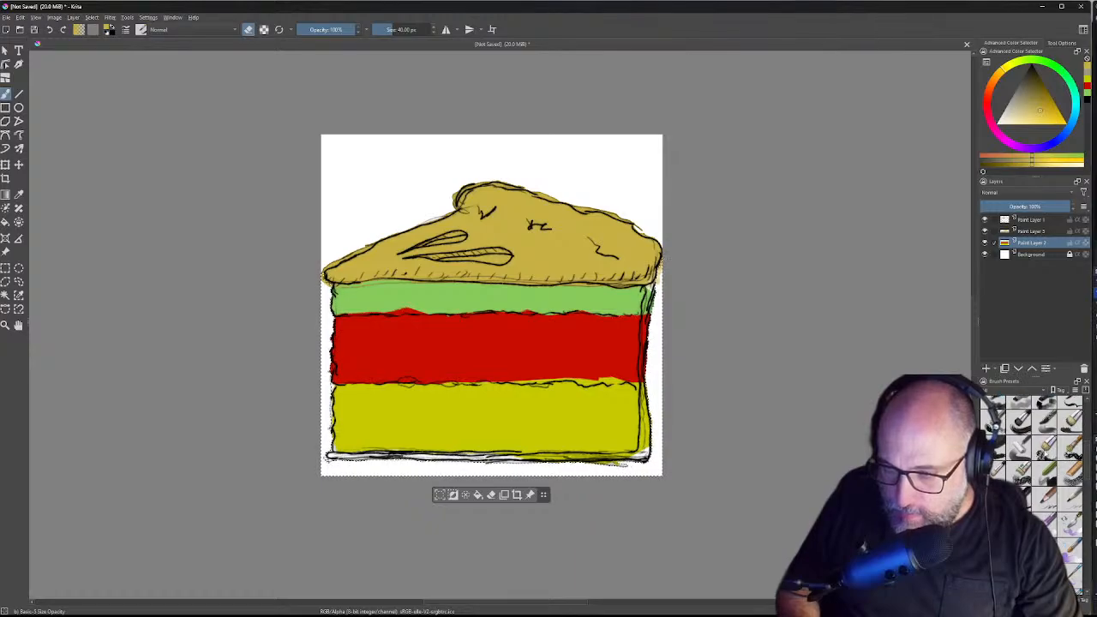
{"action": "left_click", "coordinate": [1043, 448]}
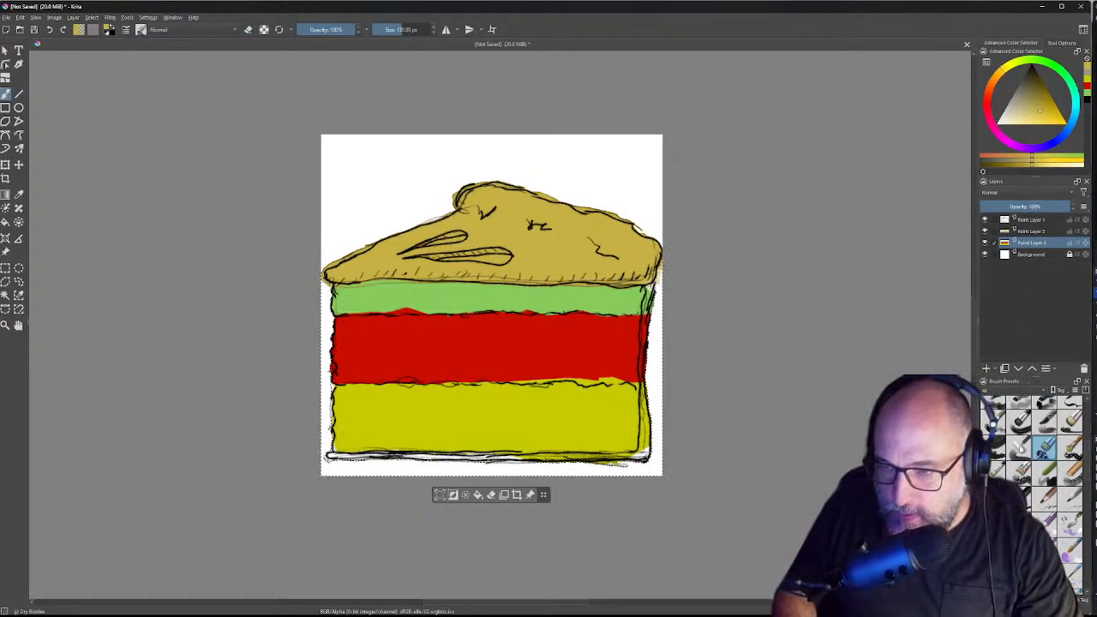
{"action": "left_click", "coordinate": [1019, 447]}
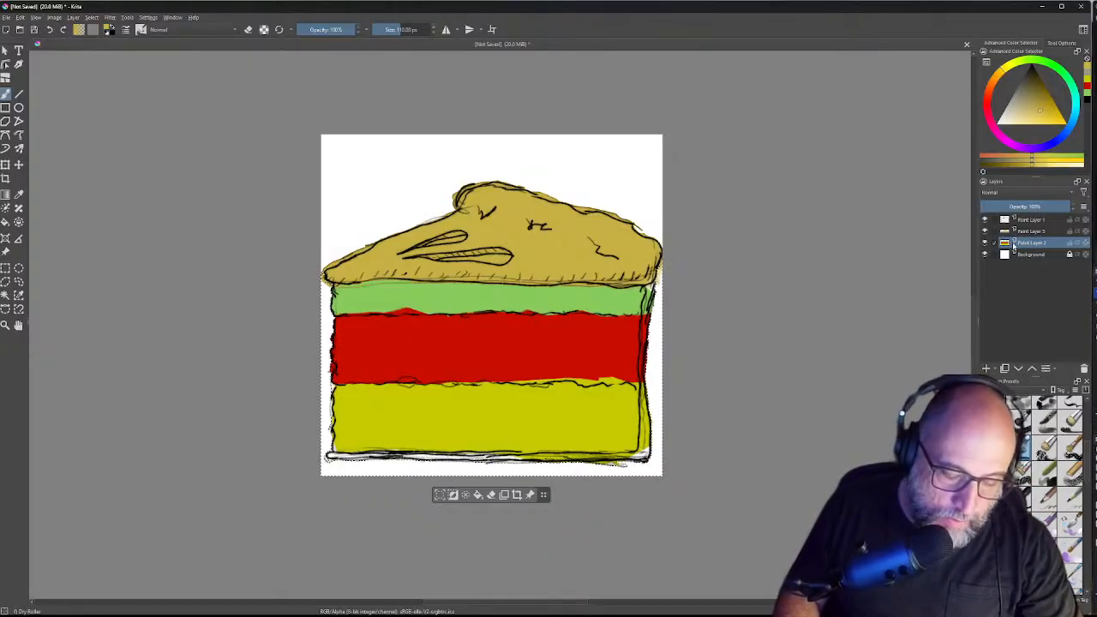
Step: Dismiss the Windows start menu and pick the Select Shapes tool
{"action": "key", "text": "super"}
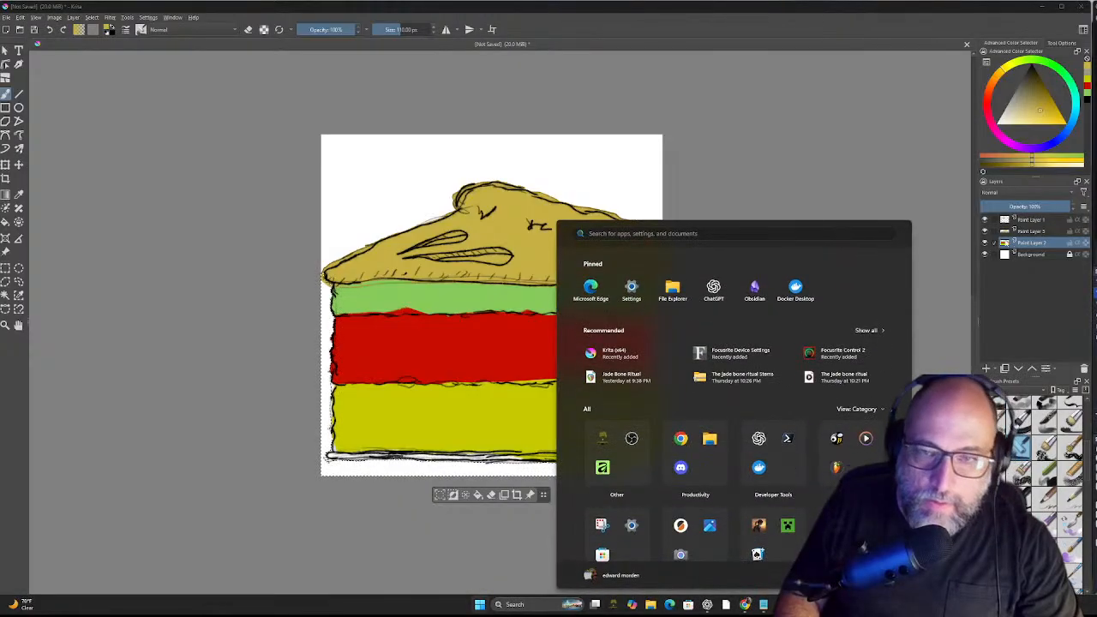
{"action": "left_click", "coordinate": [1000, 22]}
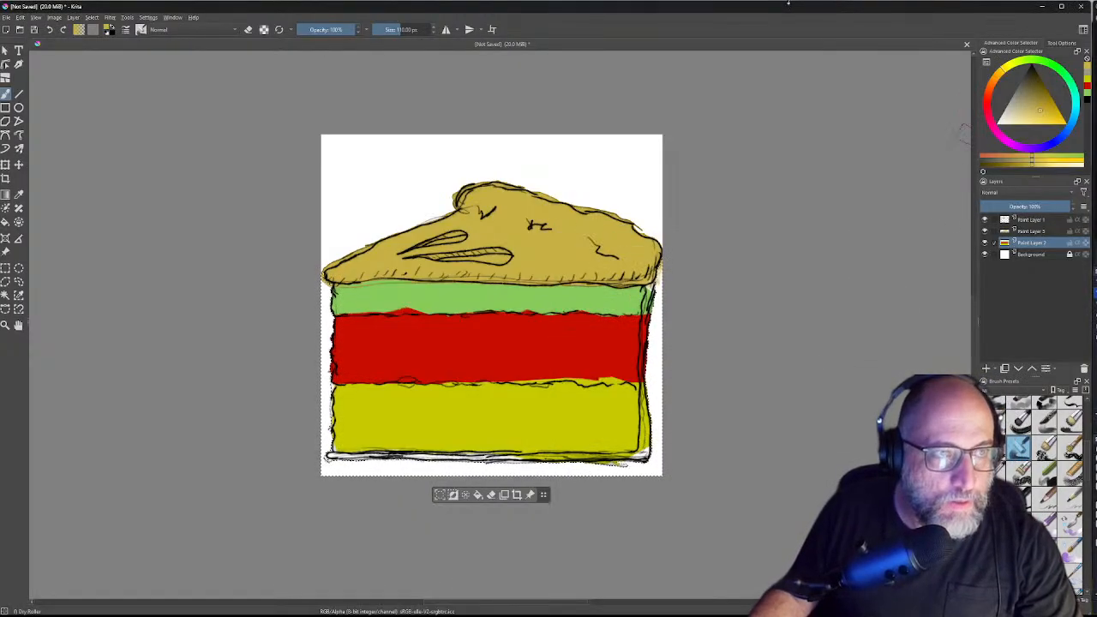
{"action": "left_click", "coordinate": [5, 53]}
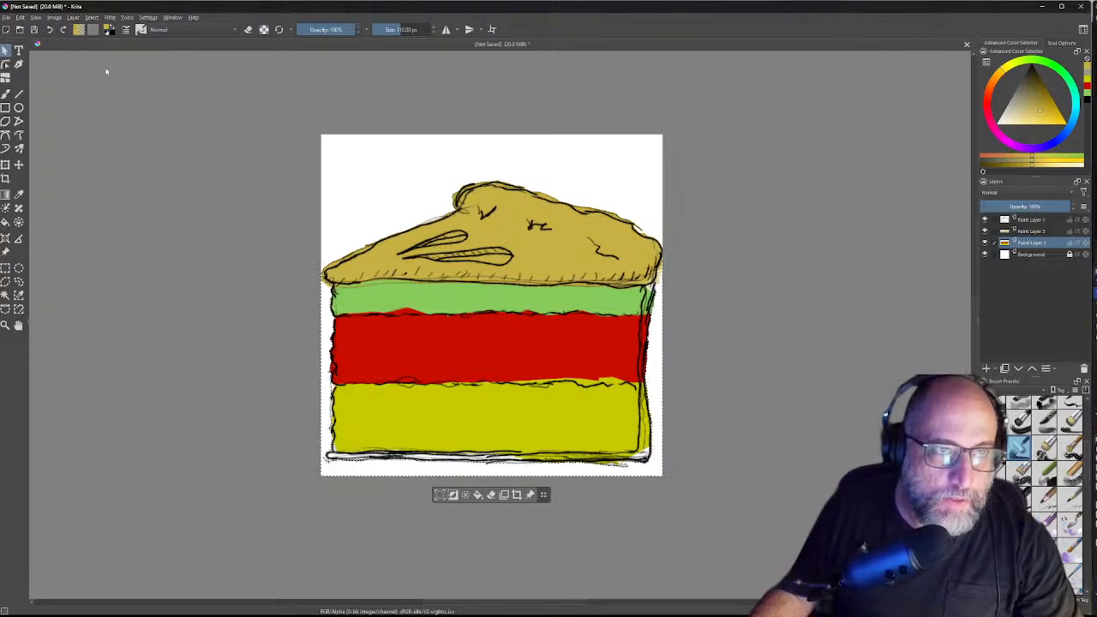
Step: Deselect everything via Select > Deselect and pick a 60 px brush preset
{"action": "left_click", "coordinate": [92, 18]}
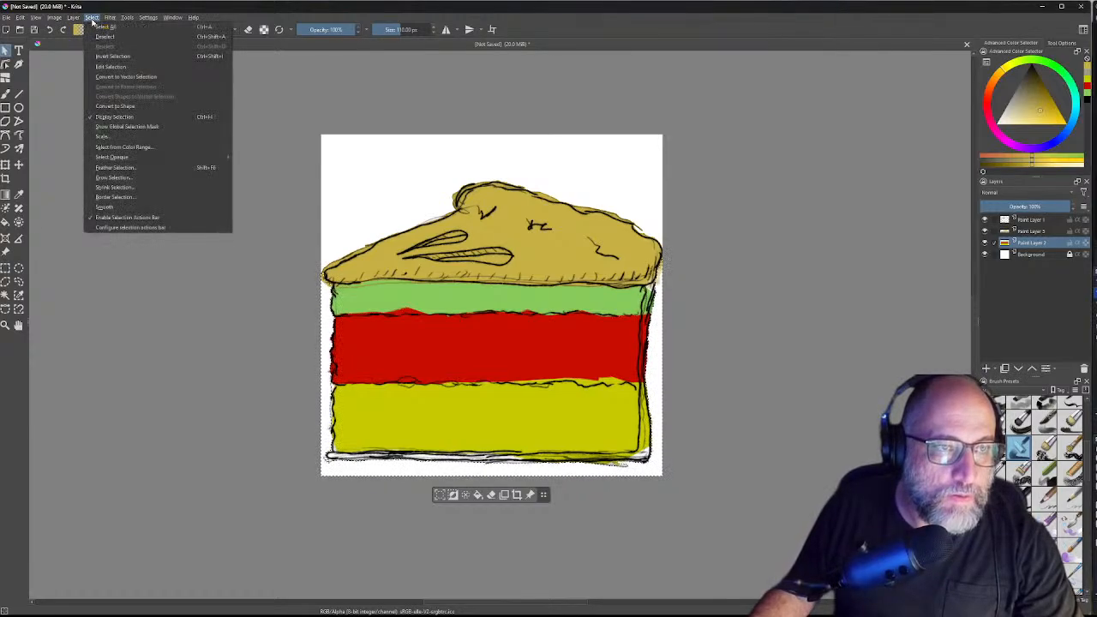
{"action": "left_click", "coordinate": [147, 38]}
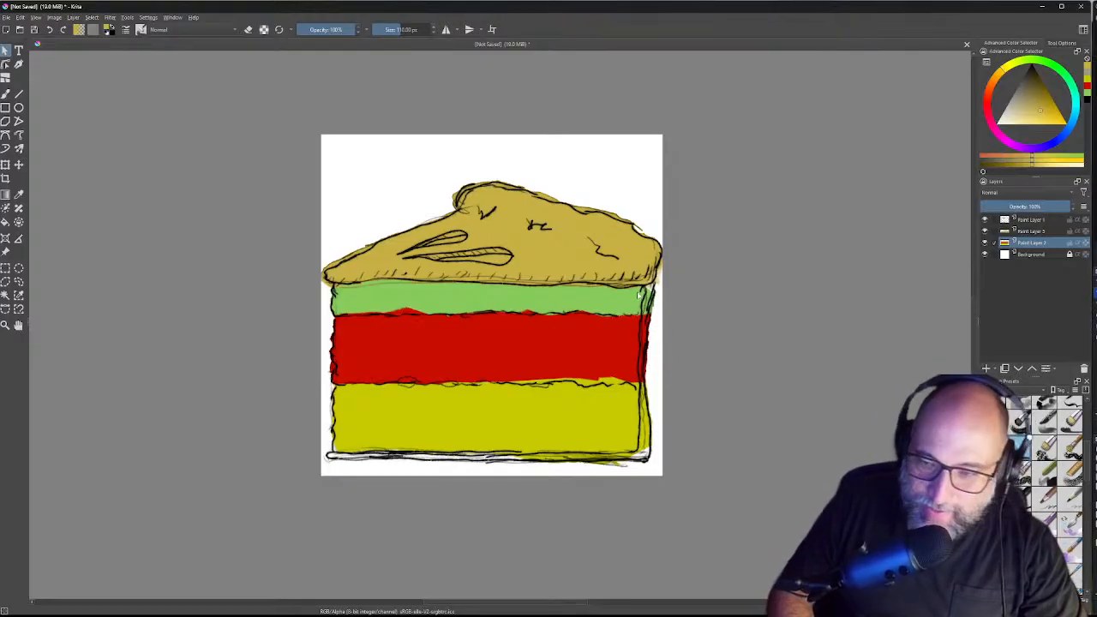
{"action": "left_click", "coordinate": [1048, 473]}
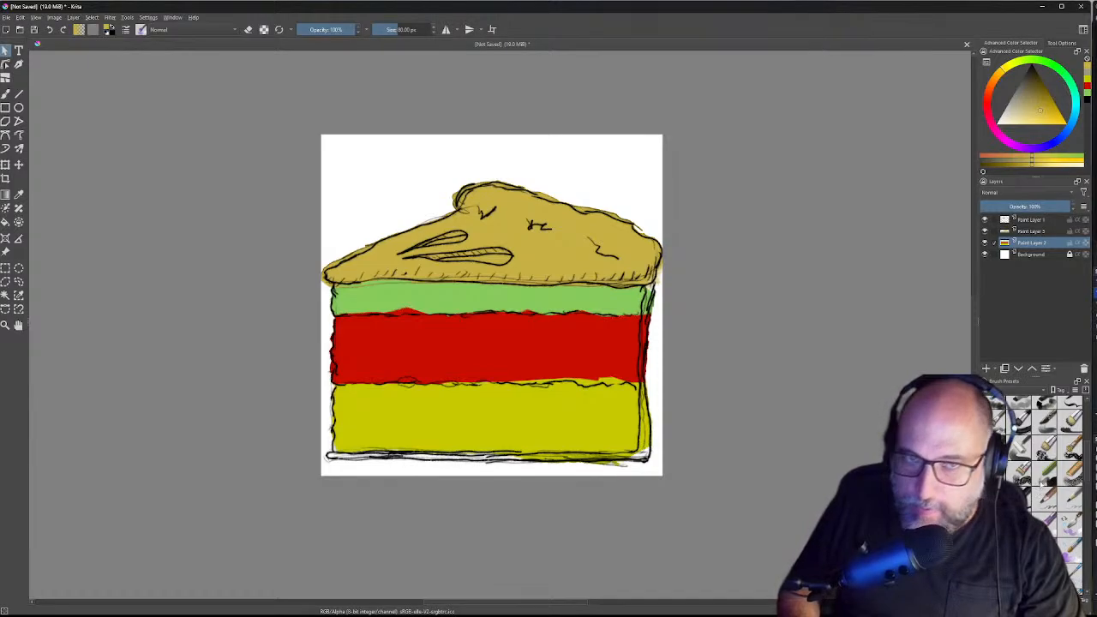
Step: Open and dismiss the canvas shape-actions menu twice, then switch the brush to eraser mode
{"action": "right_click", "coordinate": [863, 241]}
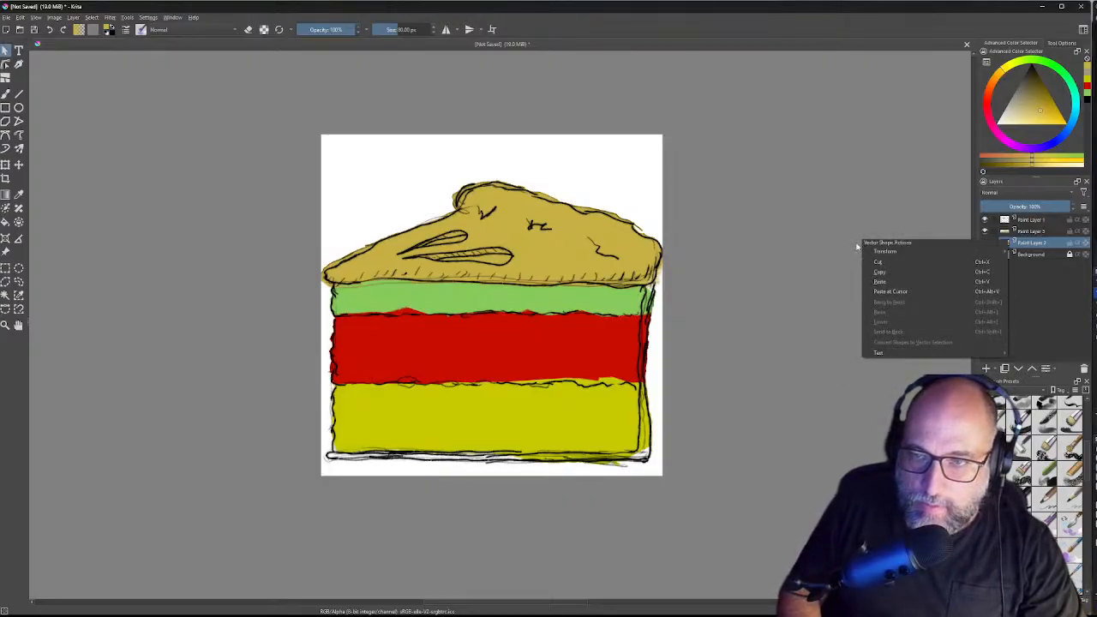
{"action": "left_click", "coordinate": [501, 315]}
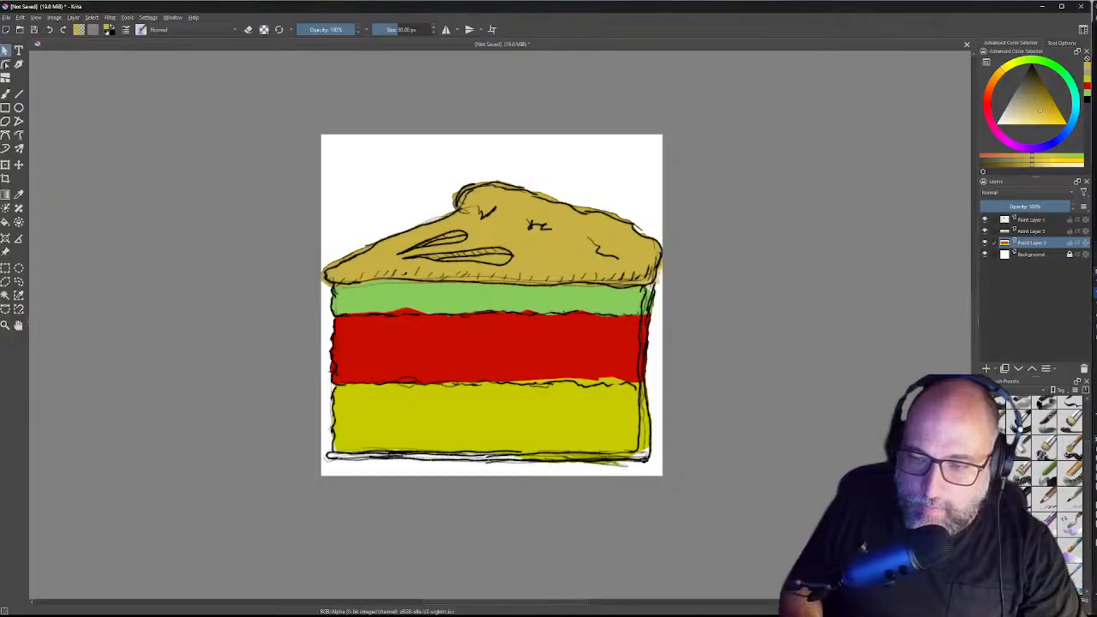
{"action": "right_click", "coordinate": [503, 300]}
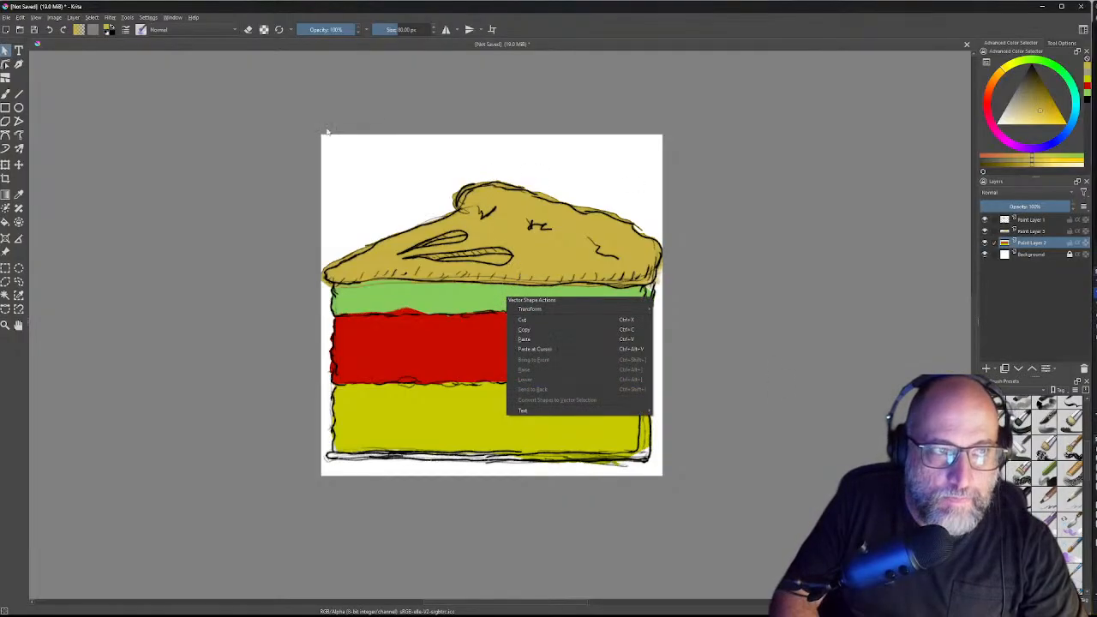
{"action": "left_click", "coordinate": [556, 166]}
{"action": "key", "text": "e"}
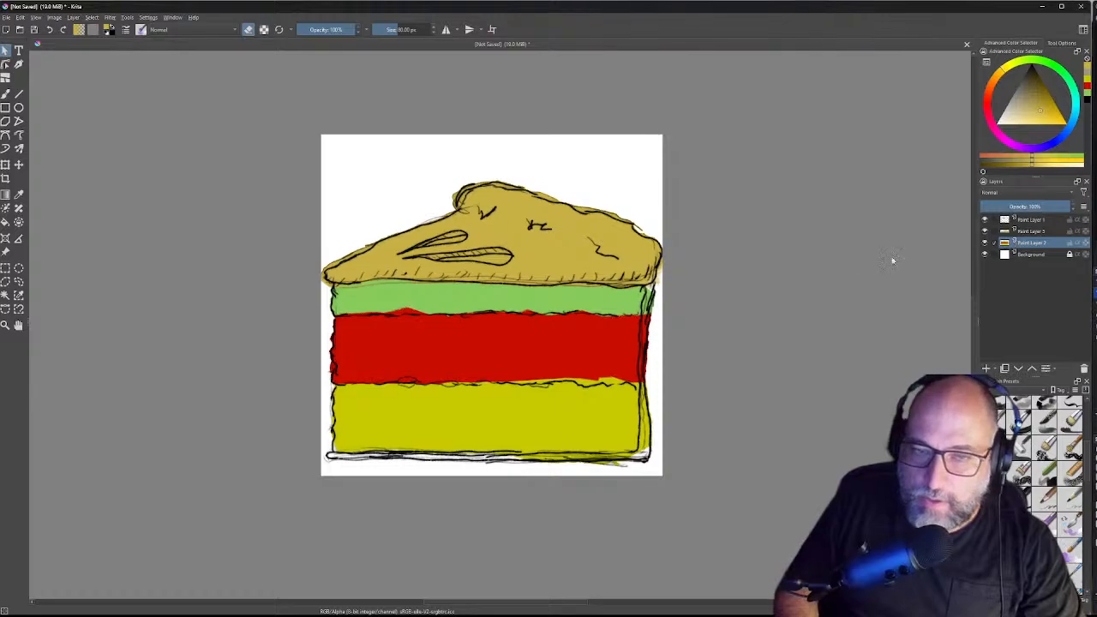
{"action": "left_click", "coordinate": [536, 208]}
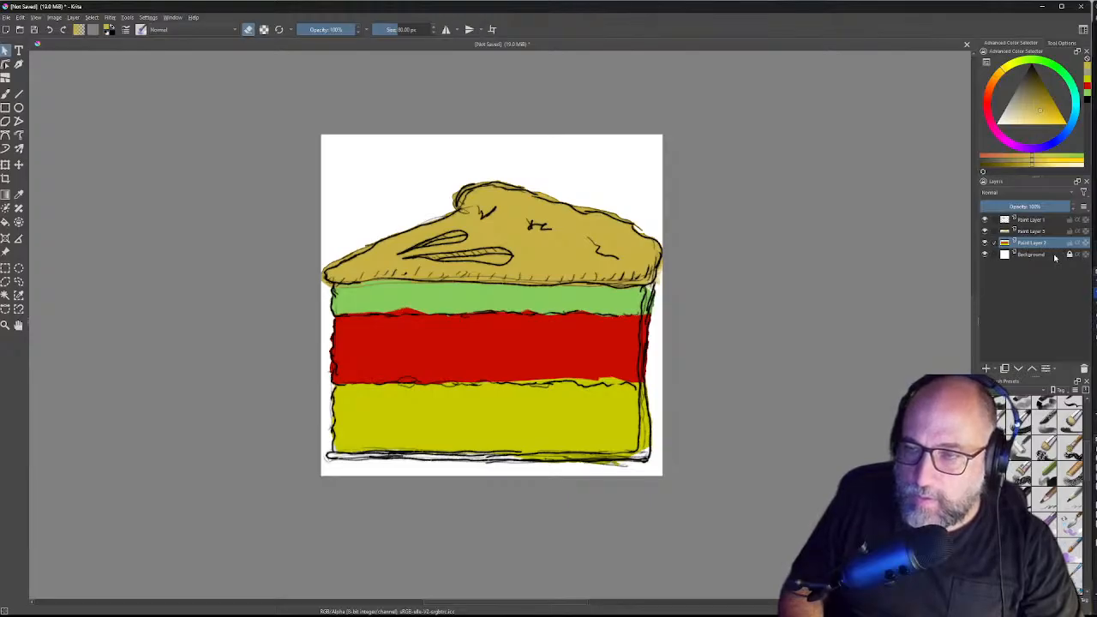
{"action": "key", "text": "ctrl+z"}
{"action": "key", "text": "ctrl+z"}
{"action": "key", "text": "ctrl+z"}
{"action": "key", "text": "ctrl+z"}
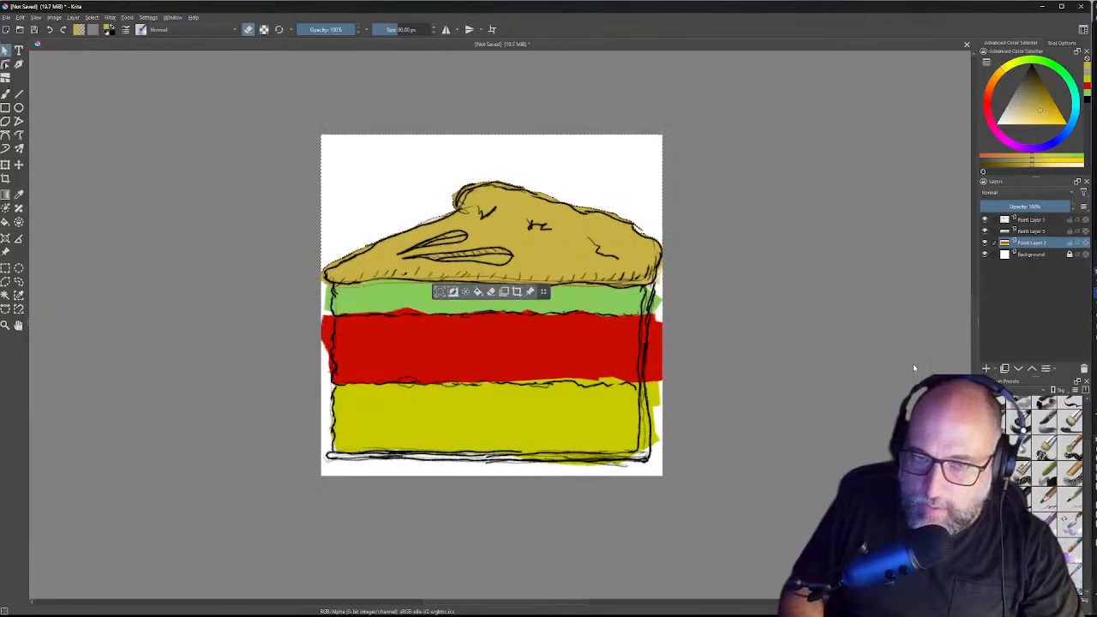
{"action": "key", "text": "ctrl+z"}
{"action": "key", "text": "ctrl+z"}
{"action": "key", "text": "ctrl+z"}
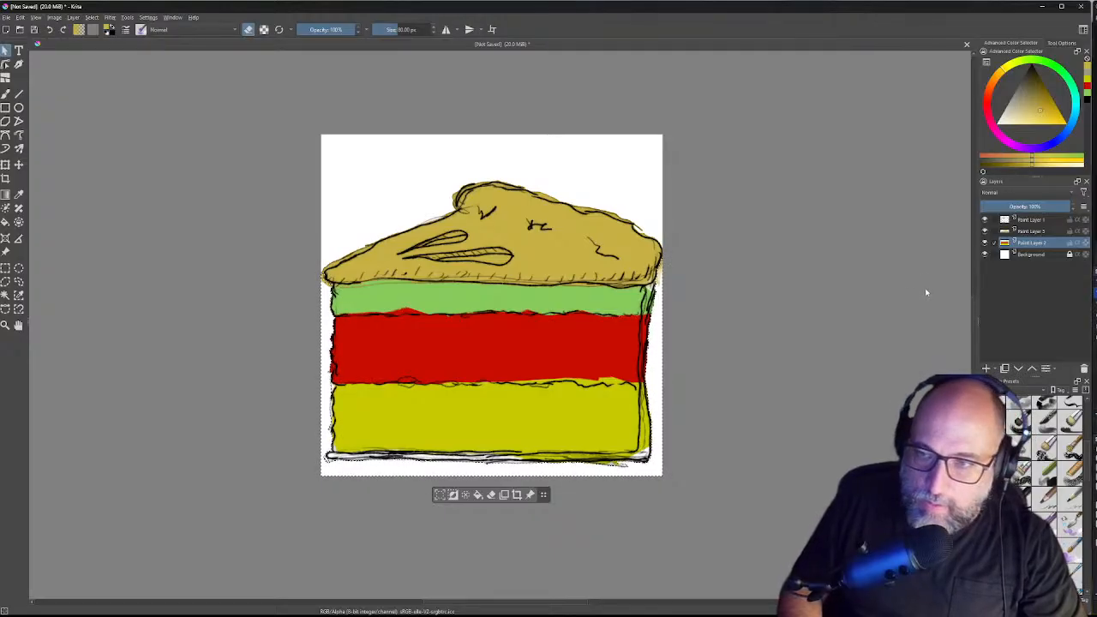
{"action": "key", "text": "ctrl+shift+a"}
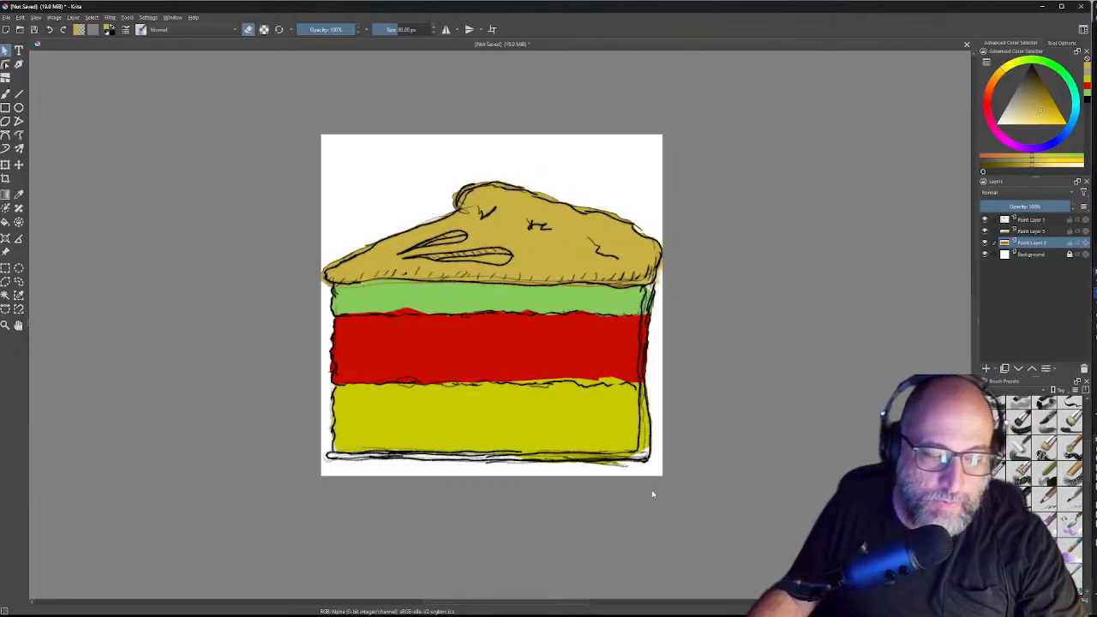
{"action": "mouse_move", "coordinate": [661, 610]}
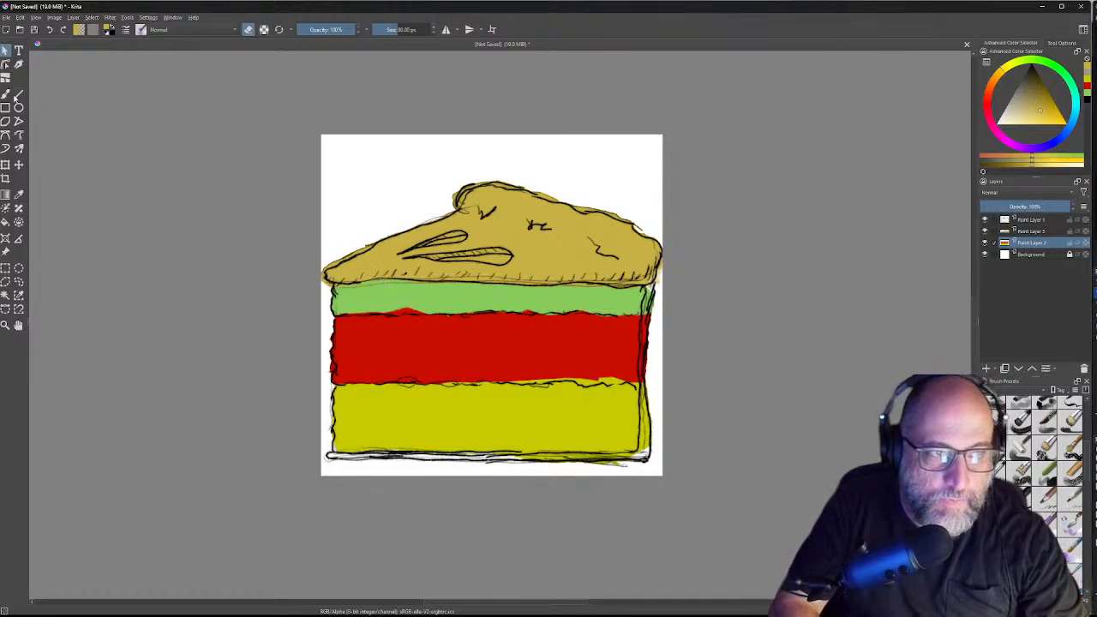
Step: With a glazing bristle brush and a reddish-orange colour, dab orange on the red band's lower left
{"action": "left_click", "coordinate": [6, 94]}
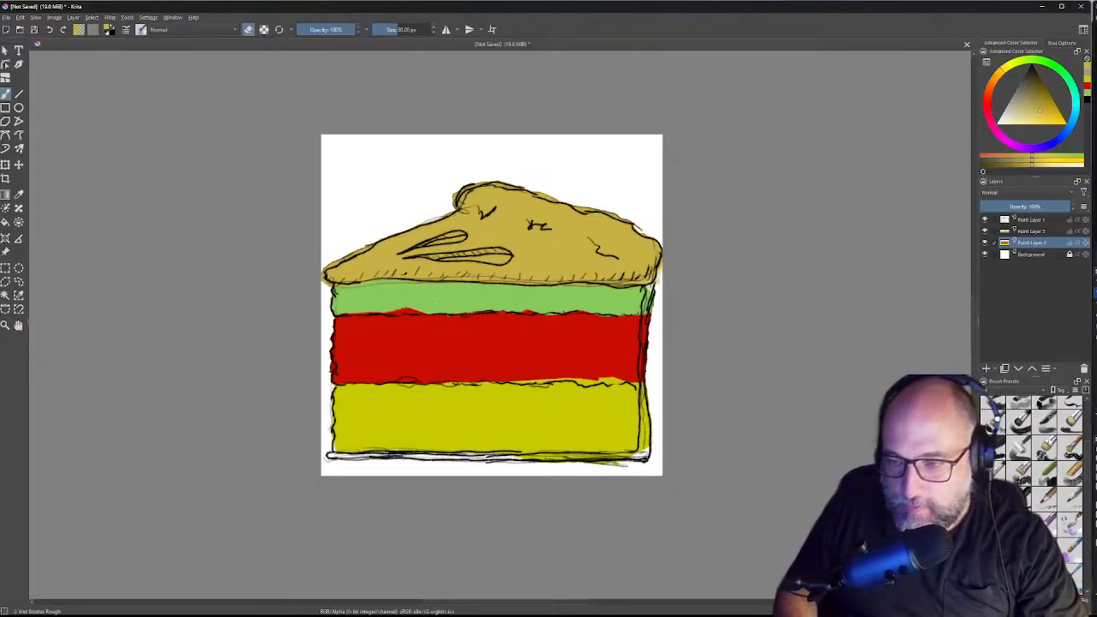
{"action": "left_click", "coordinate": [1046, 425]}
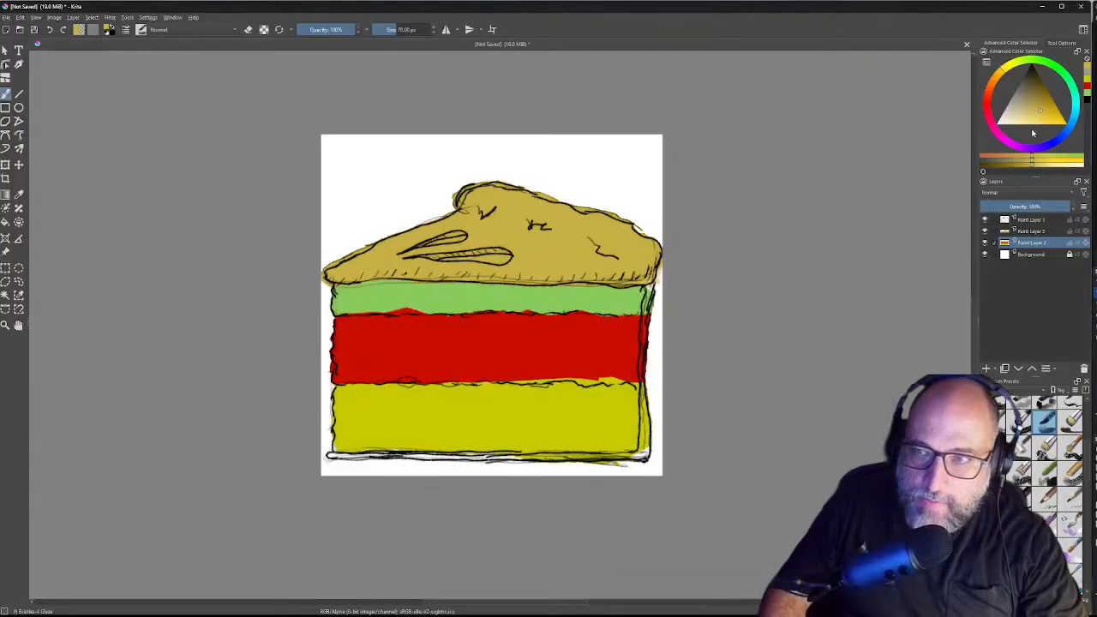
{"action": "left_click", "coordinate": [993, 109]}
{"action": "left_click_drag", "start_coordinate": [991, 108], "coordinate": [989, 93]}
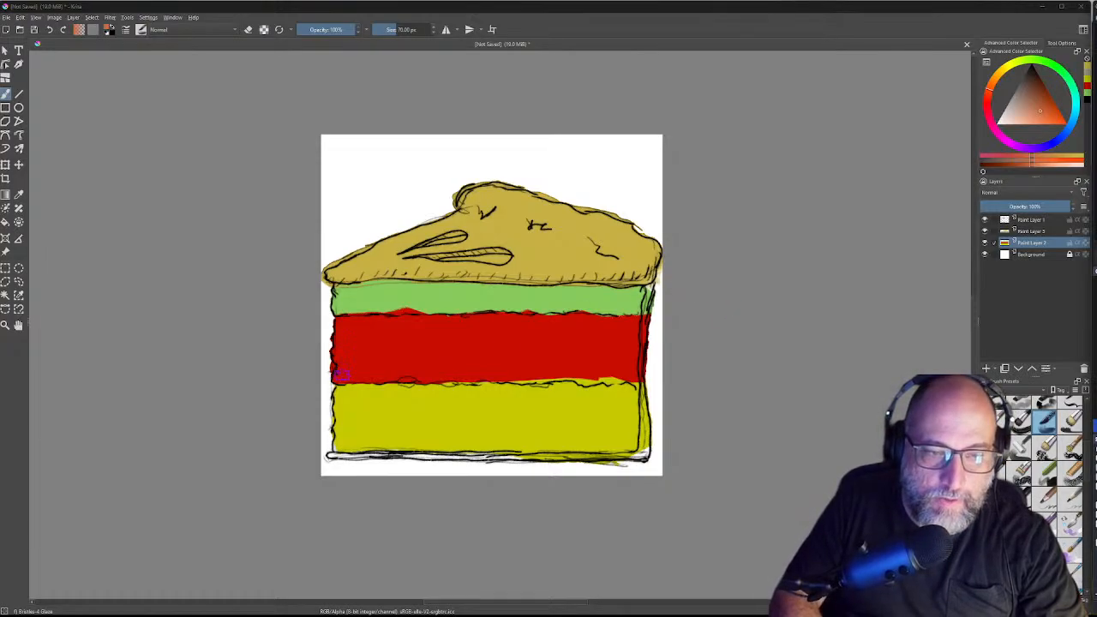
{"action": "left_click_drag", "start_coordinate": [343, 371], "coordinate": [356, 370]}
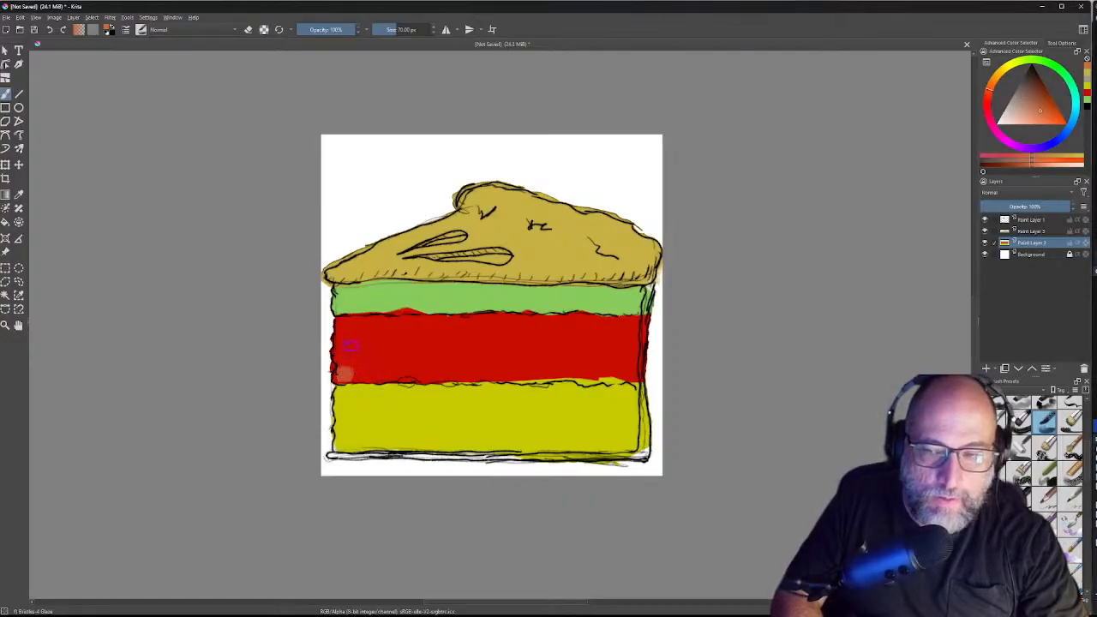
Step: Darken the colour to brown-orange, shade the red band's lower-left corner, and lift a pale streak
{"action": "left_click", "coordinate": [1055, 114]}
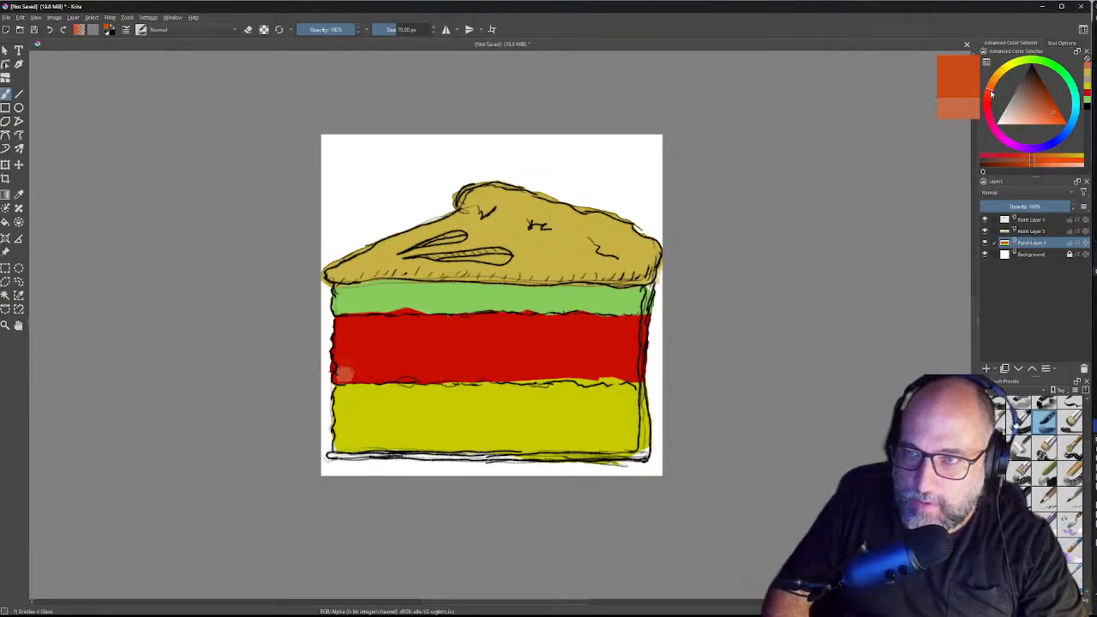
{"action": "left_click", "coordinate": [1049, 95]}
{"action": "left_click", "coordinate": [1051, 98]}
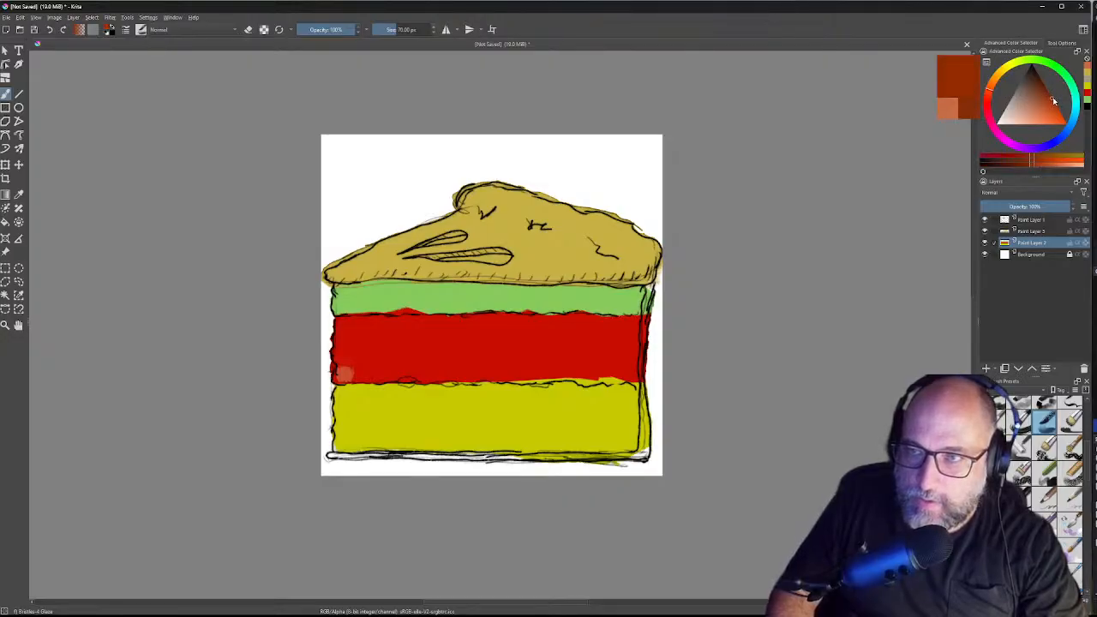
{"action": "left_click", "coordinate": [343, 374]}
{"action": "left_click", "coordinate": [341, 375]}
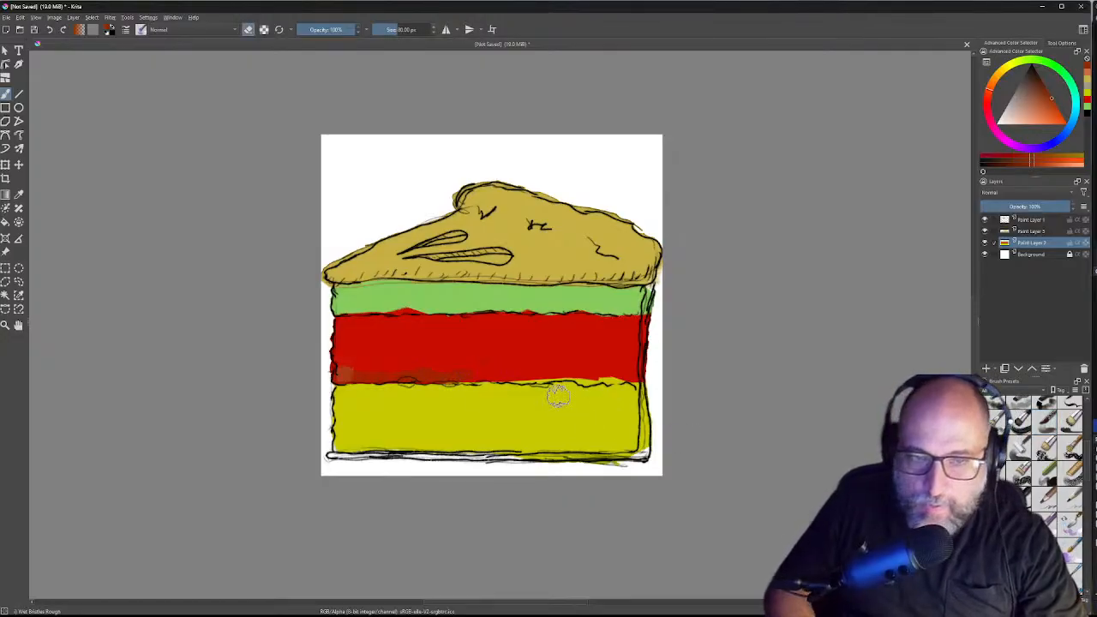
{"action": "mouse_move", "coordinate": [473, 351]}
{"action": "left_mouse_down"}
{"action": "mouse_move", "coordinate": [492, 362]}
{"action": "mouse_move", "coordinate": [448, 371]}
{"action": "mouse_move", "coordinate": [507, 360]}
{"action": "mouse_move", "coordinate": [497, 358]}
{"action": "left_mouse_up"}
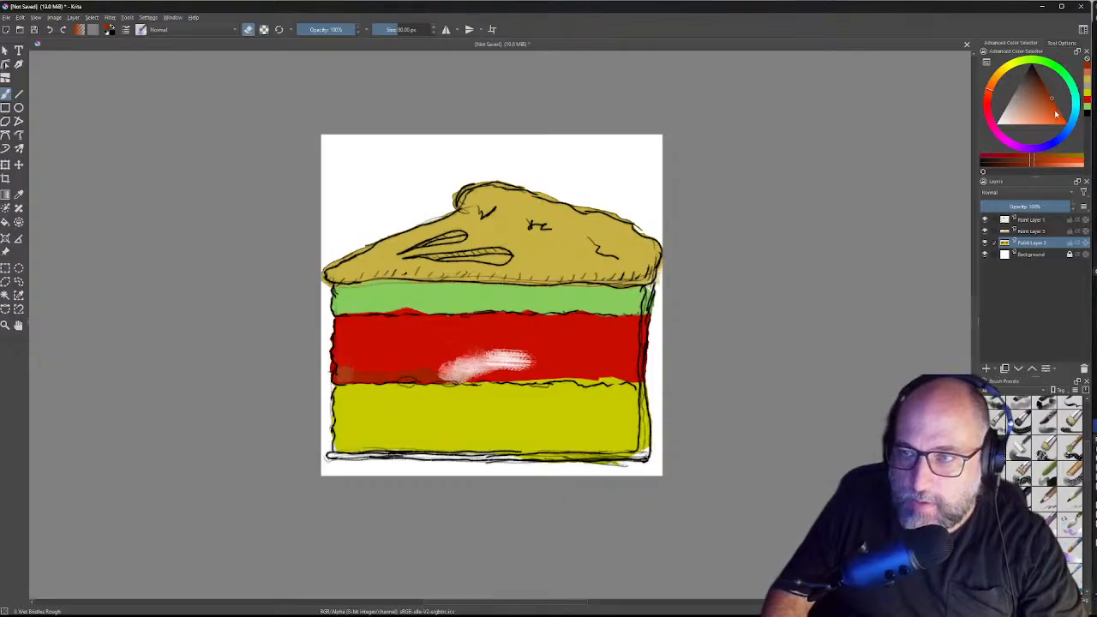
{"action": "left_click", "coordinate": [1062, 43]}
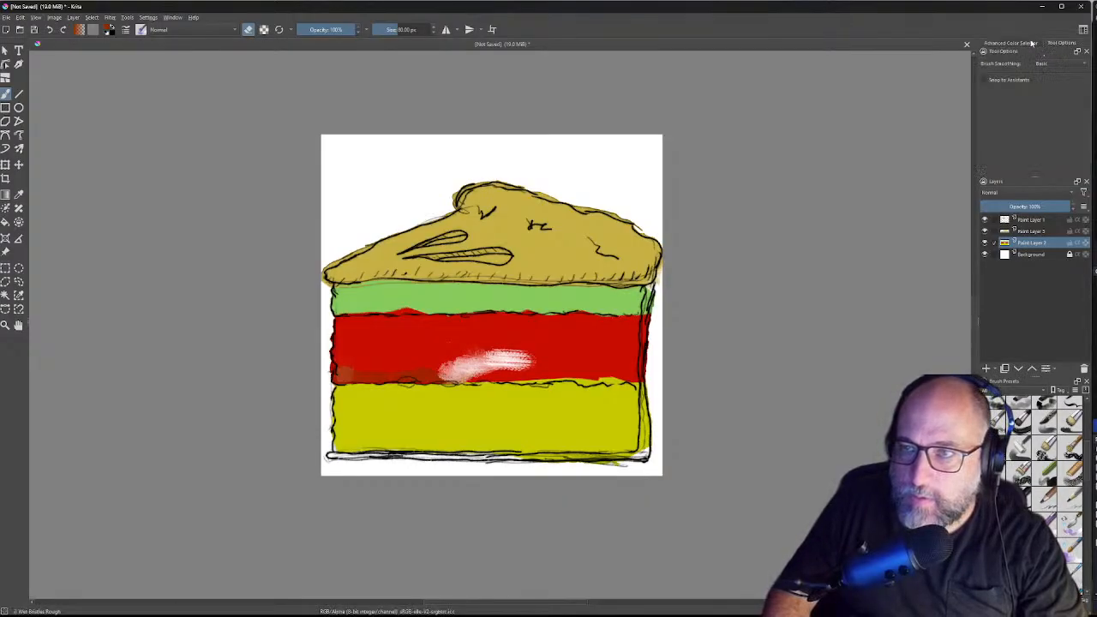
Step: Open and close the Brush Smoothing dropdown, then bring up the pop-up palette on the canvas
{"action": "left_click", "coordinate": [1046, 63]}
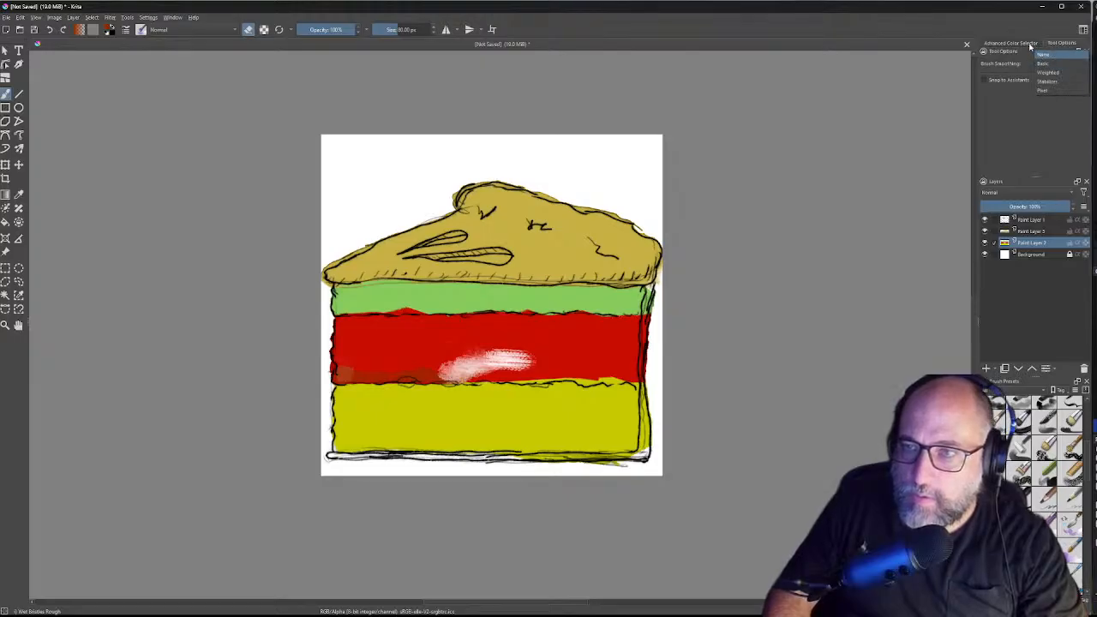
{"action": "left_click", "coordinate": [1029, 43]}
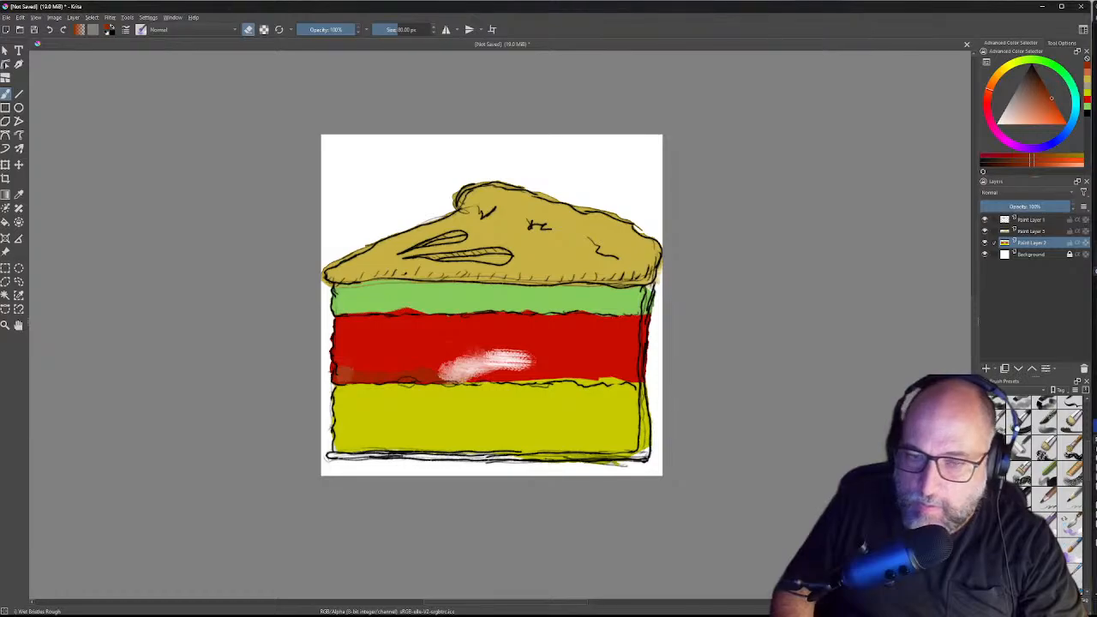
{"action": "right_click", "coordinate": [467, 229]}
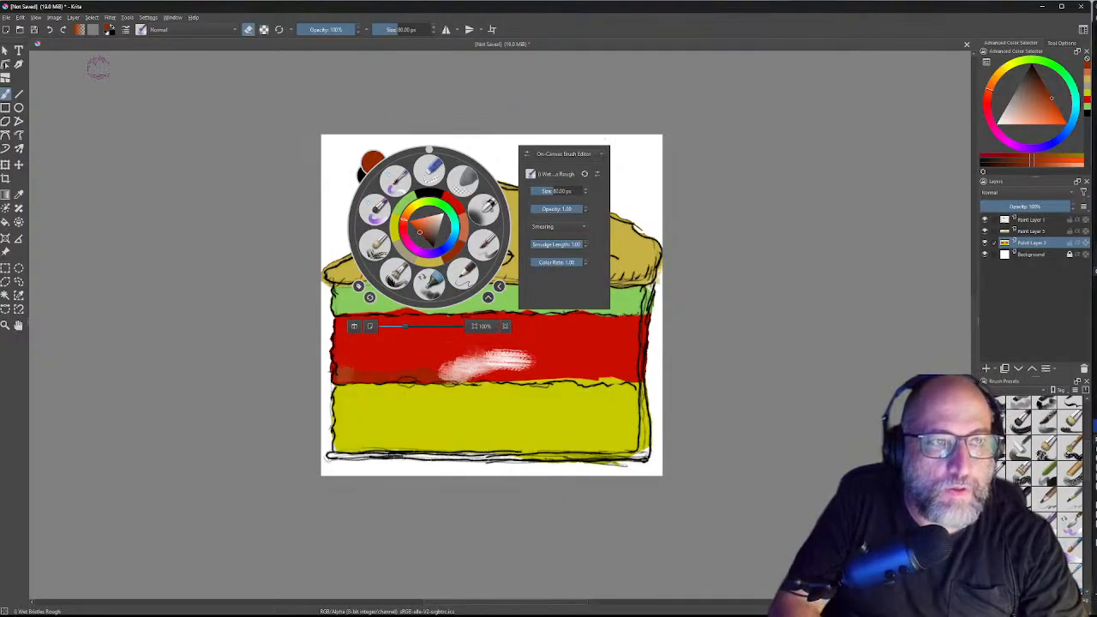
Step: Choose the GPS Fire Dust gradient, reset colours, and set the foreground to pure red #ff0000
{"action": "left_click", "coordinate": [79, 30]}
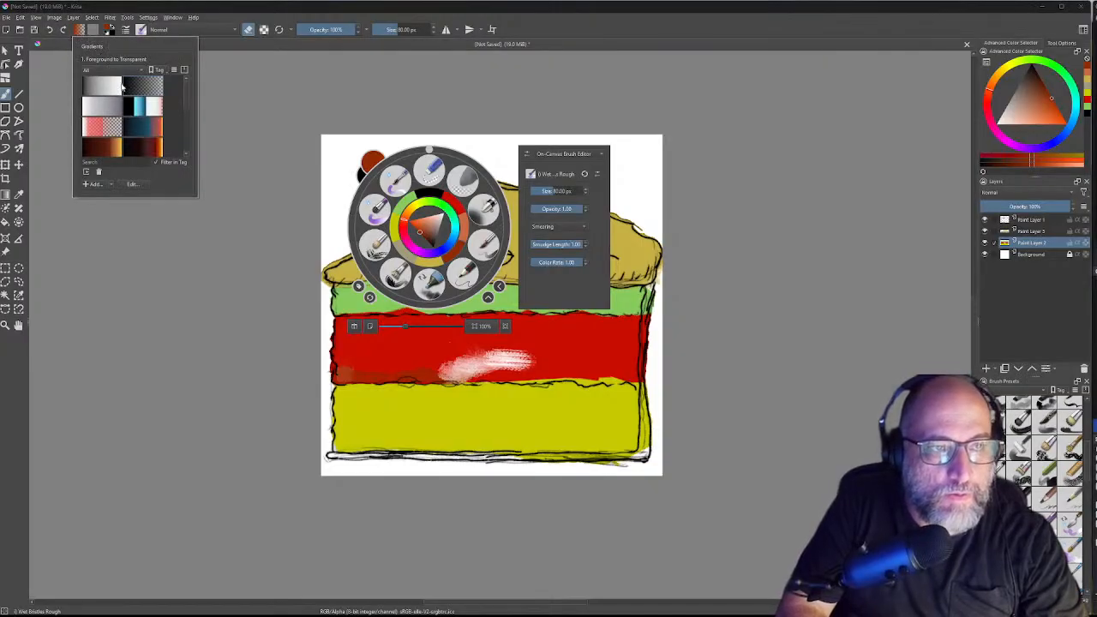
{"action": "left_click", "coordinate": [150, 152]}
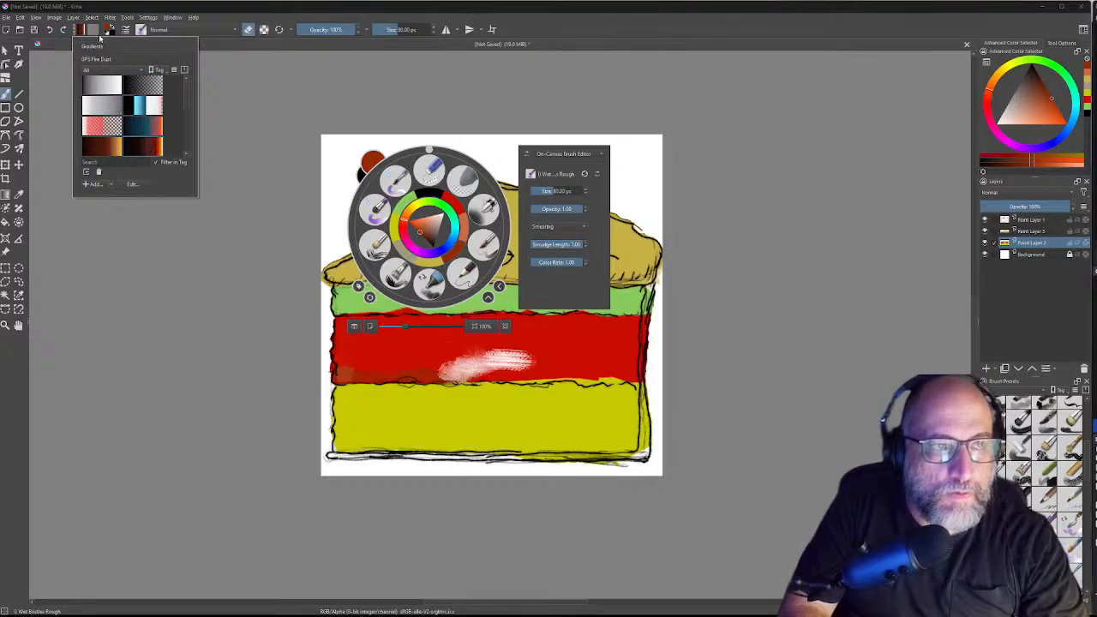
{"action": "left_click", "coordinate": [95, 32]}
{"action": "left_click", "coordinate": [107, 32]}
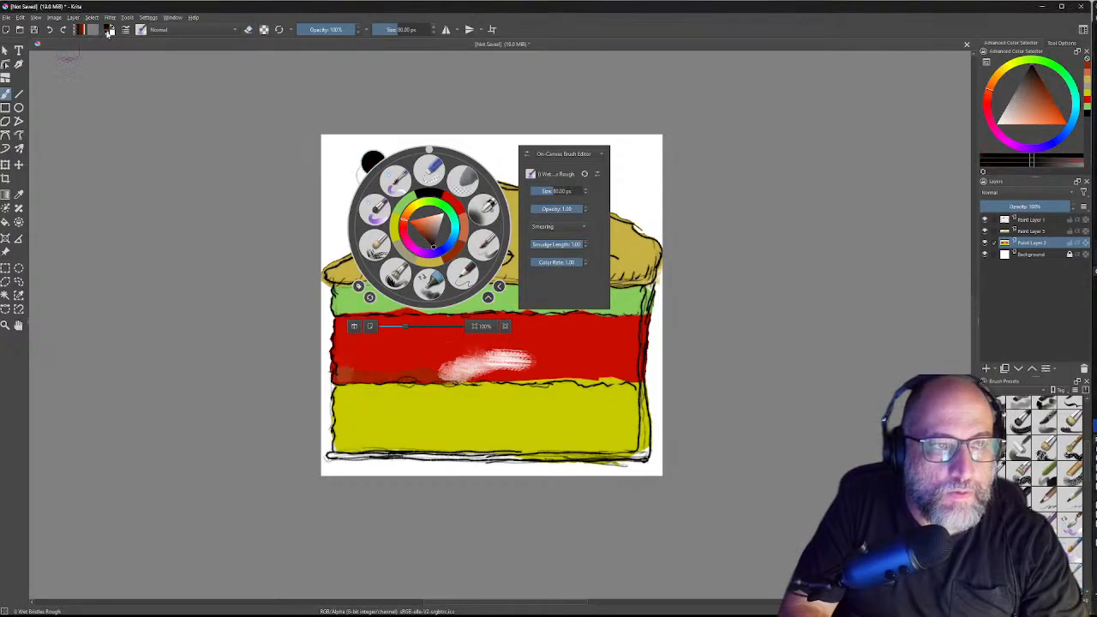
{"action": "left_click", "coordinate": [111, 32]}
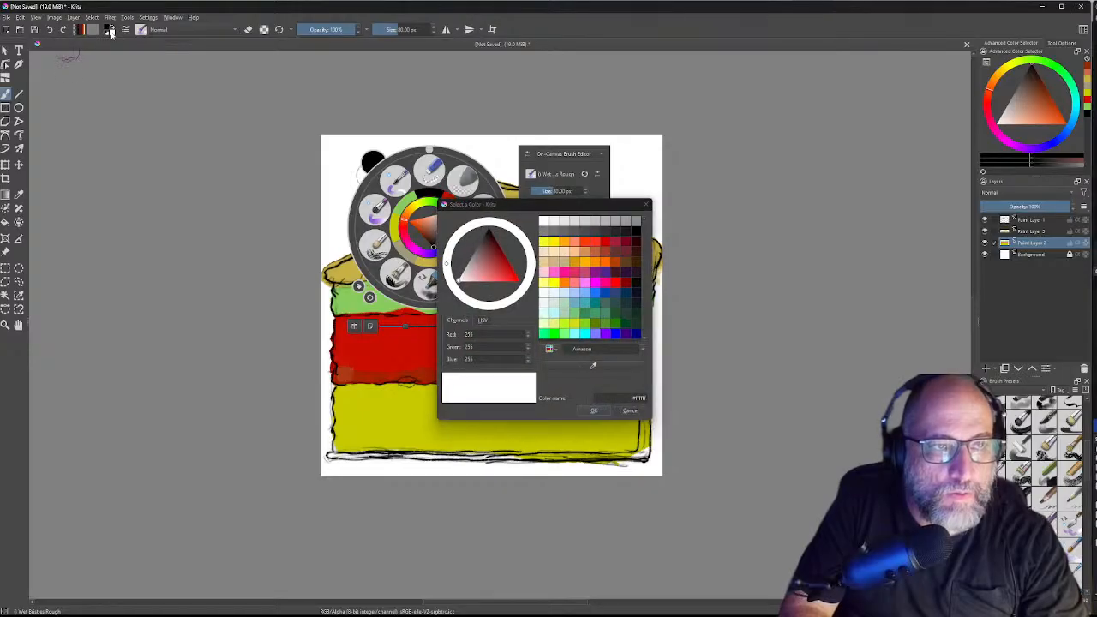
{"action": "left_click_drag", "start_coordinate": [504, 275], "coordinate": [518, 281]}
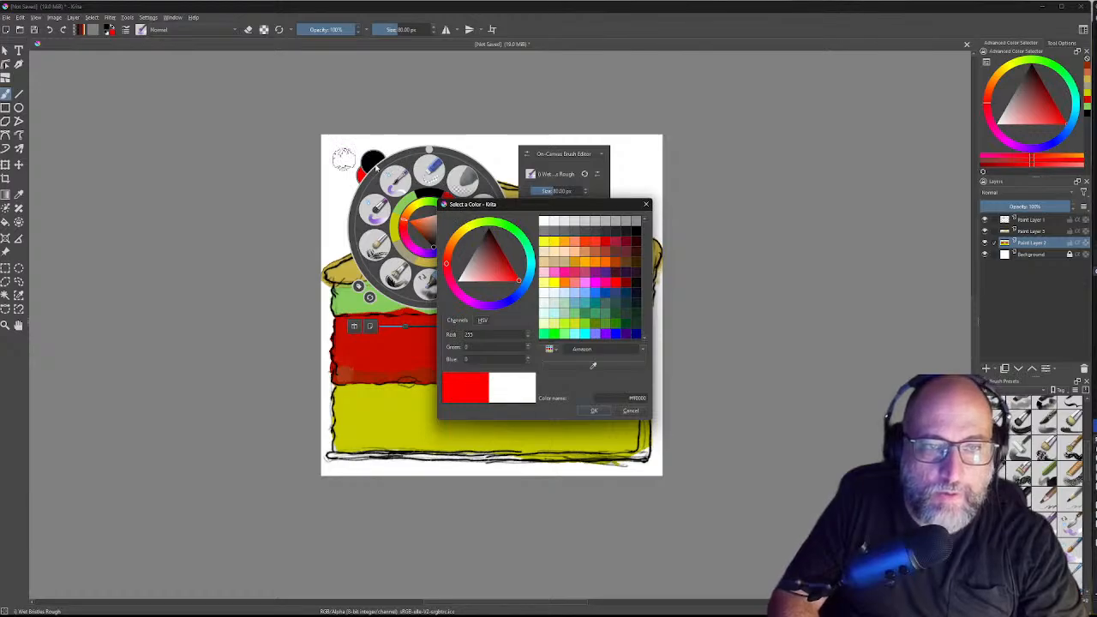
Step: Swap between black and red, then settle on a slightly deeper dark red in the colour chooser
{"action": "left_click", "coordinate": [432, 151]}
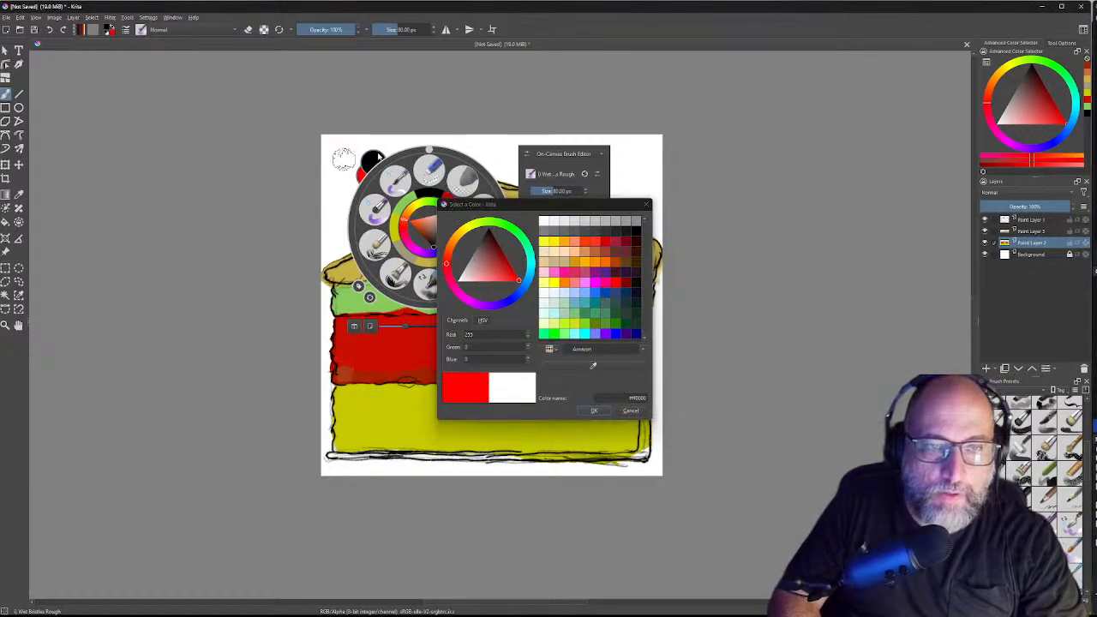
{"action": "left_click", "coordinate": [368, 161]}
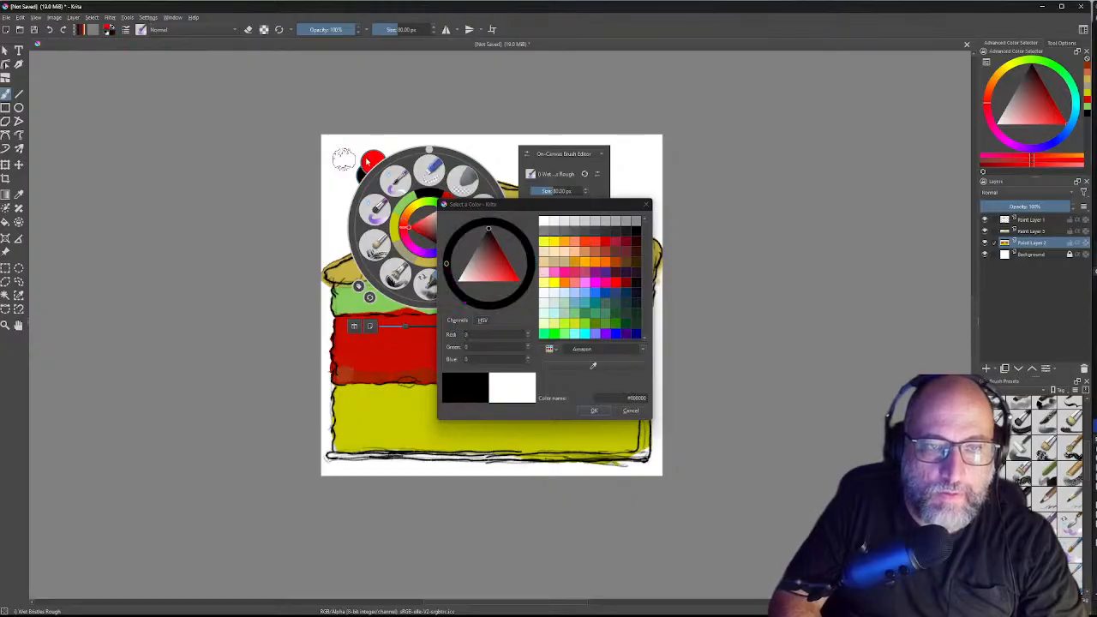
{"action": "left_click", "coordinate": [372, 160]}
{"action": "left_click", "coordinate": [373, 160]}
{"action": "left_click", "coordinate": [373, 160]}
{"action": "left_click", "coordinate": [373, 161]}
{"action": "left_click", "coordinate": [372, 160]}
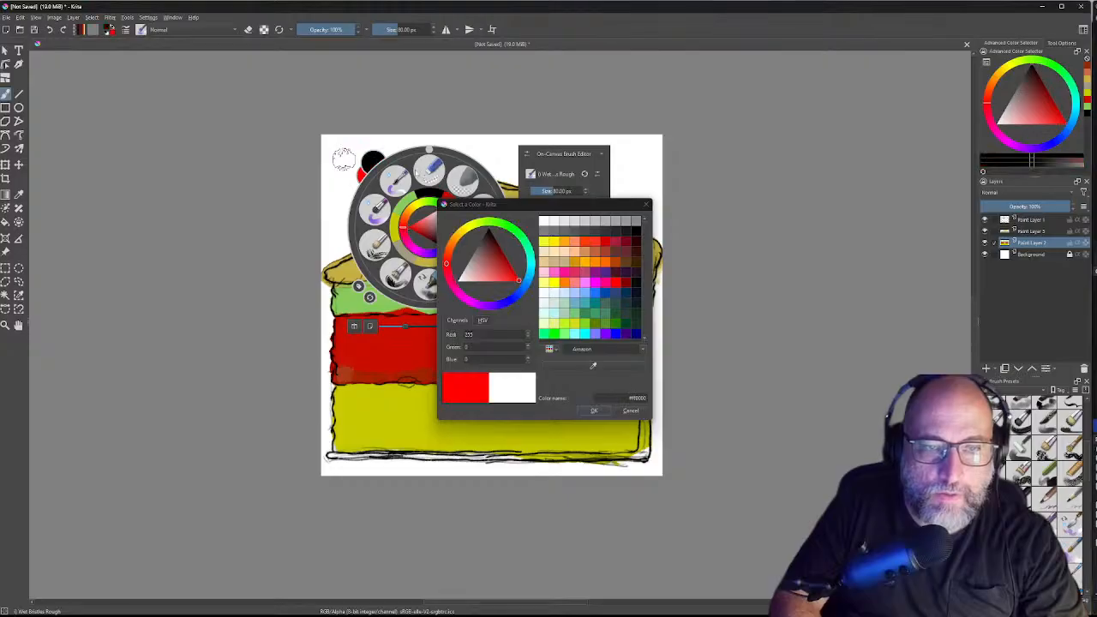
{"action": "left_click", "coordinate": [373, 160]}
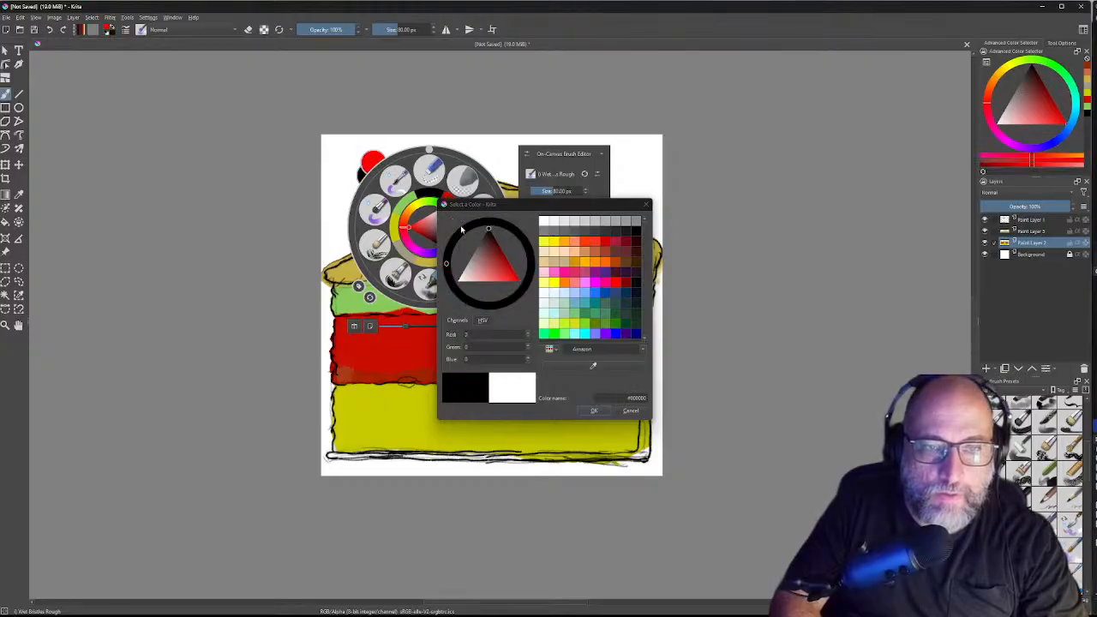
{"action": "left_click", "coordinate": [502, 258]}
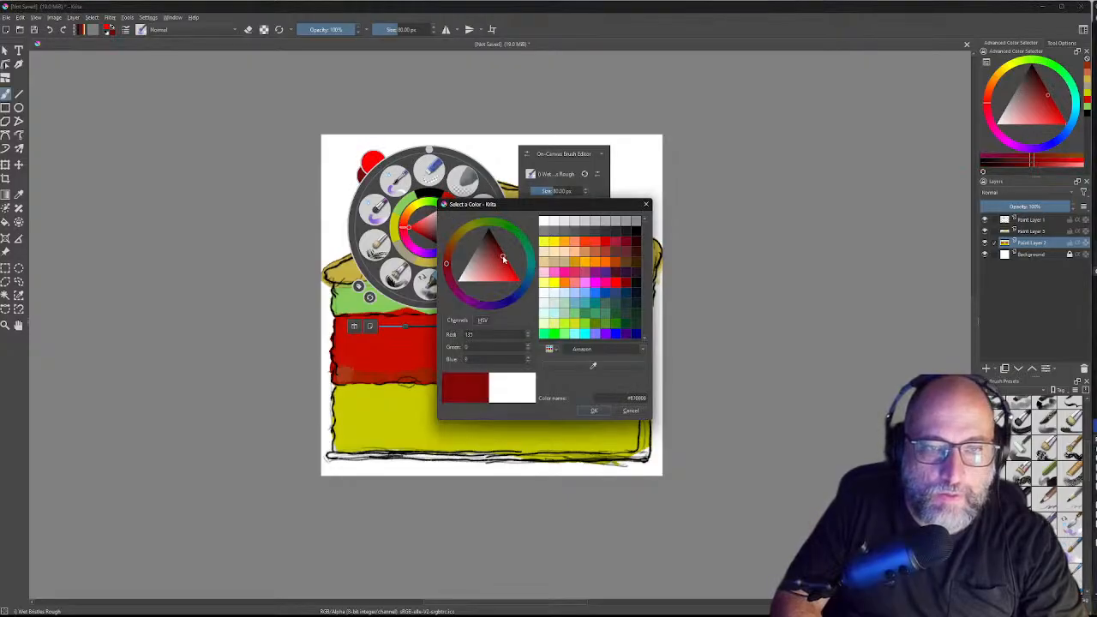
{"action": "mouse_move", "coordinate": [502, 261]}
{"action": "left_mouse_down"}
{"action": "mouse_move", "coordinate": [505, 250]}
{"action": "mouse_move", "coordinate": [501, 260]}
{"action": "left_mouse_up"}
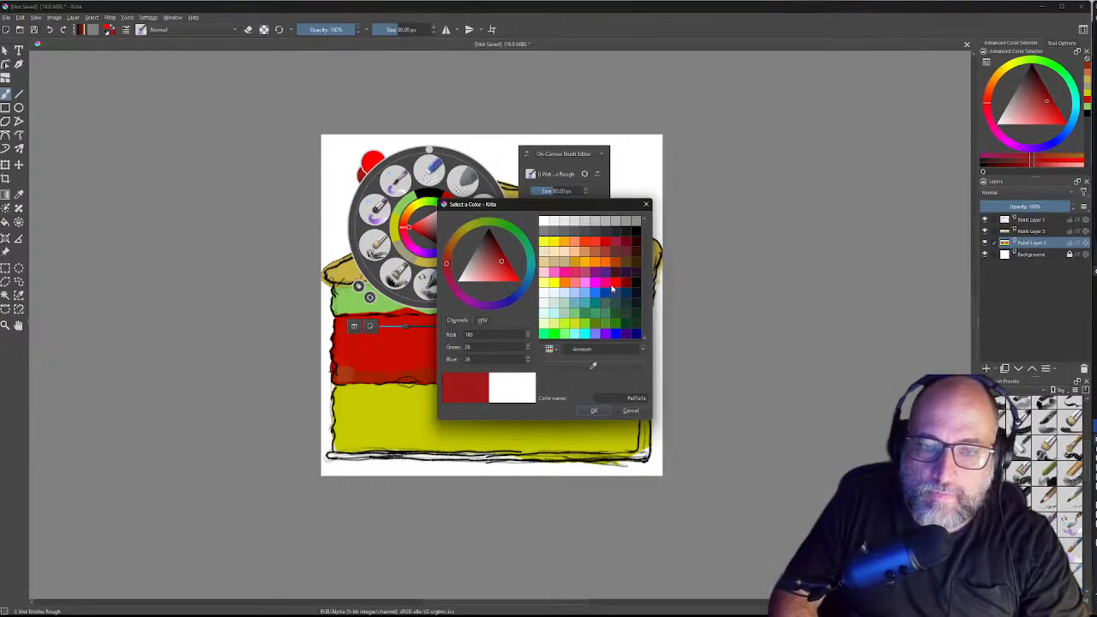
{"action": "left_click", "coordinate": [505, 265]}
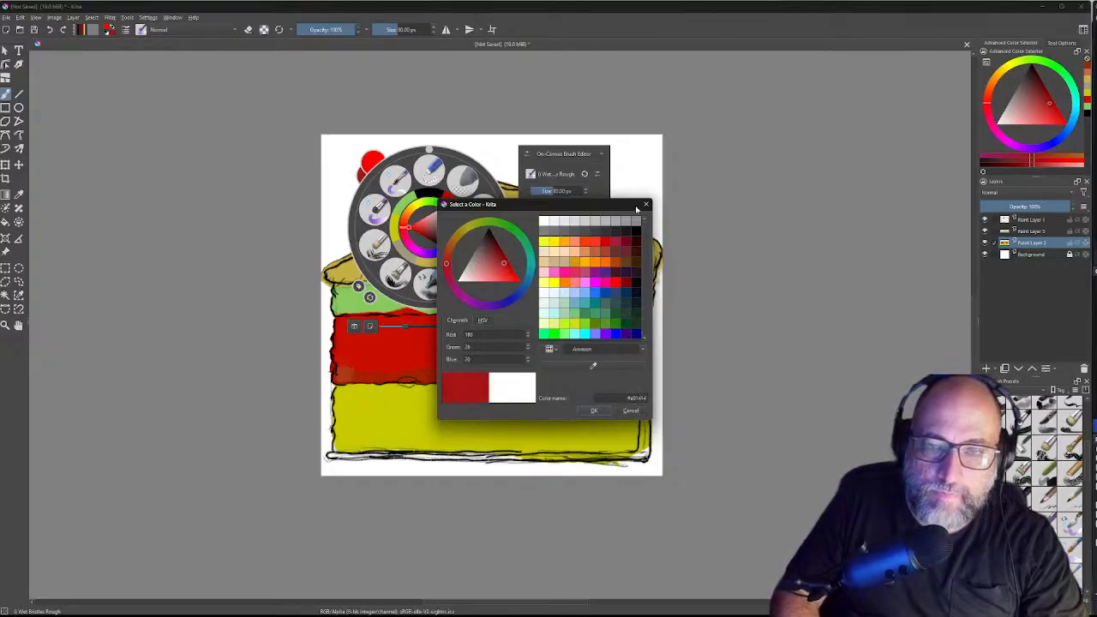
{"action": "left_click", "coordinate": [646, 204]}
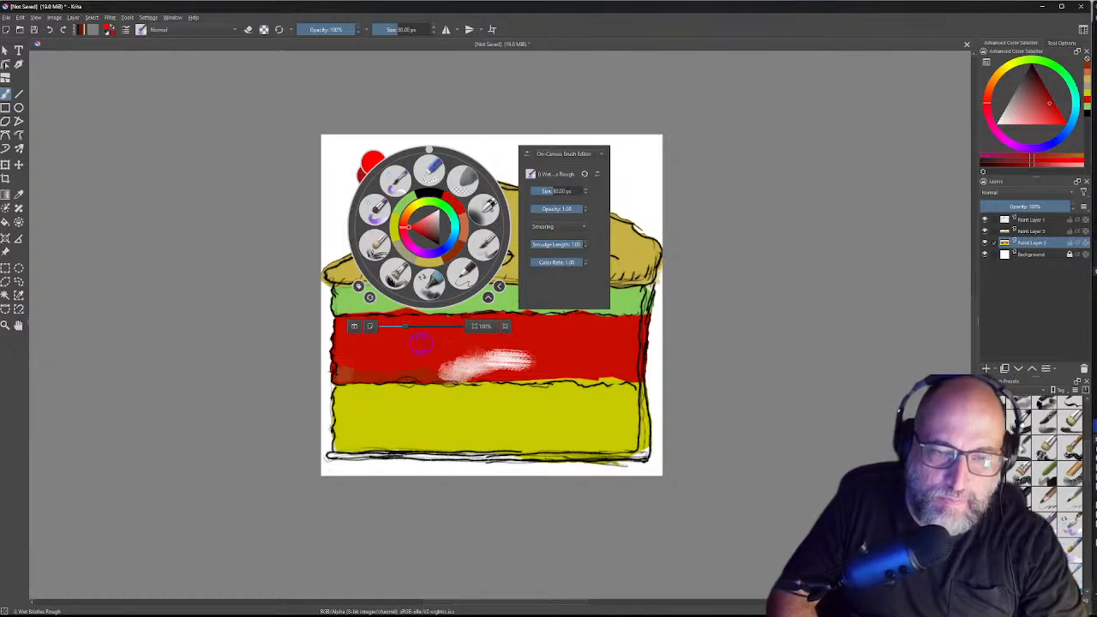
Step: Paint dark red over the pale smear in the red band to blend it in
{"action": "left_click", "coordinate": [415, 361]}
{"action": "mouse_move", "coordinate": [470, 367]}
{"action": "left_mouse_down"}
{"action": "mouse_move", "coordinate": [536, 354]}
{"action": "mouse_move", "coordinate": [481, 353]}
{"action": "mouse_move", "coordinate": [444, 377]}
{"action": "mouse_move", "coordinate": [454, 370]}
{"action": "left_mouse_up"}
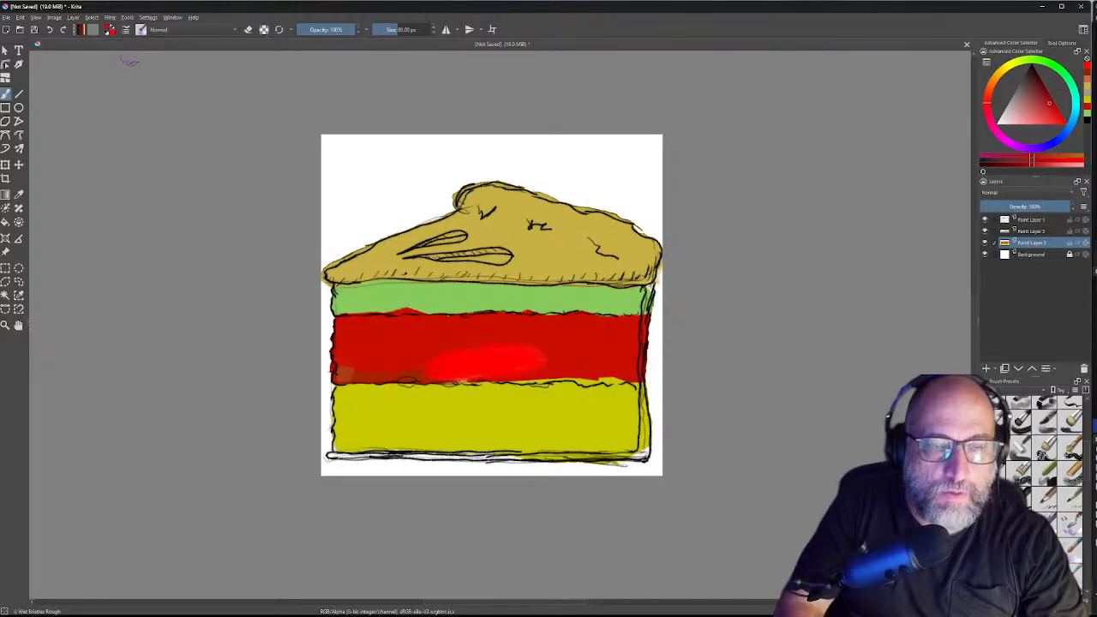
{"action": "mouse_move", "coordinate": [475, 360]}
{"action": "left_mouse_down"}
{"action": "mouse_move", "coordinate": [421, 362]}
{"action": "mouse_move", "coordinate": [626, 358]}
{"action": "left_mouse_up"}
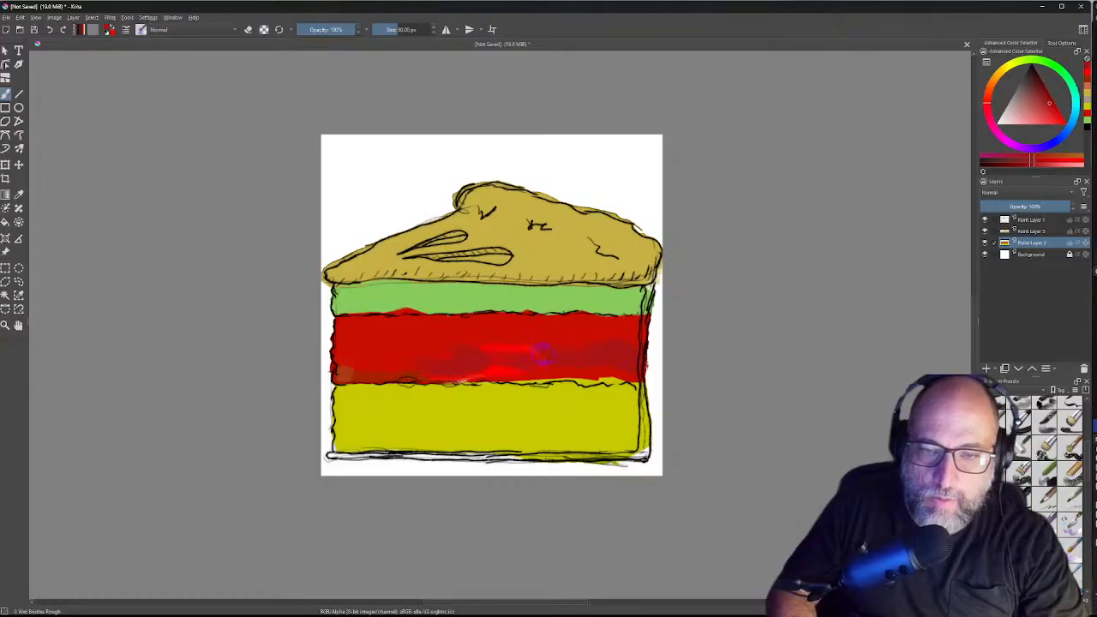
{"action": "mouse_move", "coordinate": [548, 363]}
{"action": "left_mouse_down"}
{"action": "mouse_move", "coordinate": [620, 366]}
{"action": "mouse_move", "coordinate": [583, 373]}
{"action": "mouse_move", "coordinate": [632, 382]}
{"action": "mouse_move", "coordinate": [415, 358]}
{"action": "left_mouse_up"}
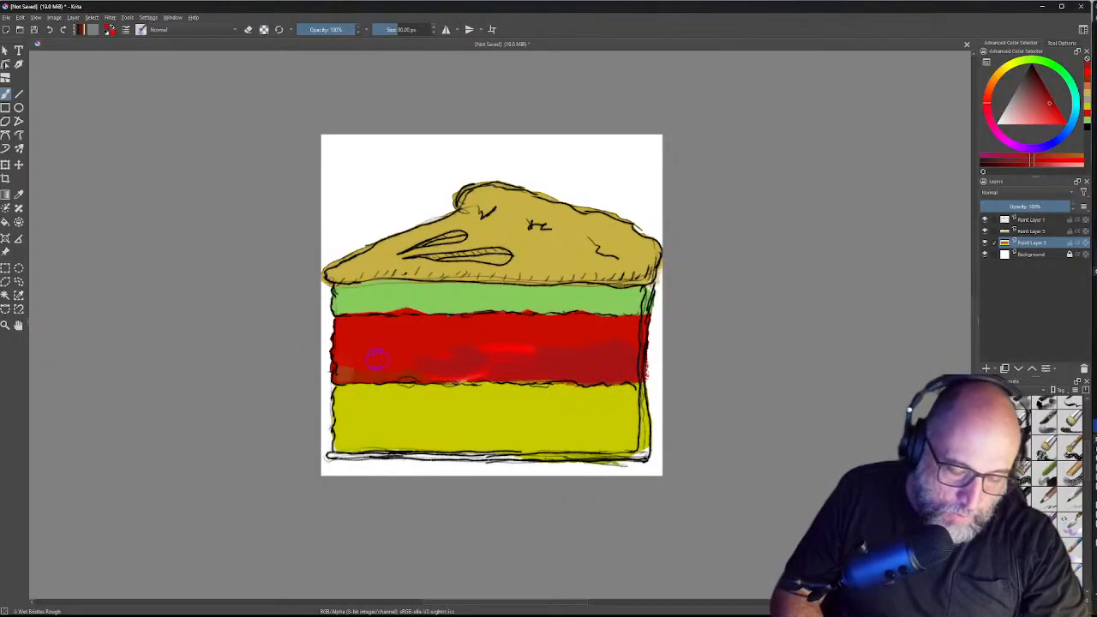
Step: Lower brush opacity to 80%, switch to the Wet Circle preset, and dab the red band
{"action": "key", "text": "i"}
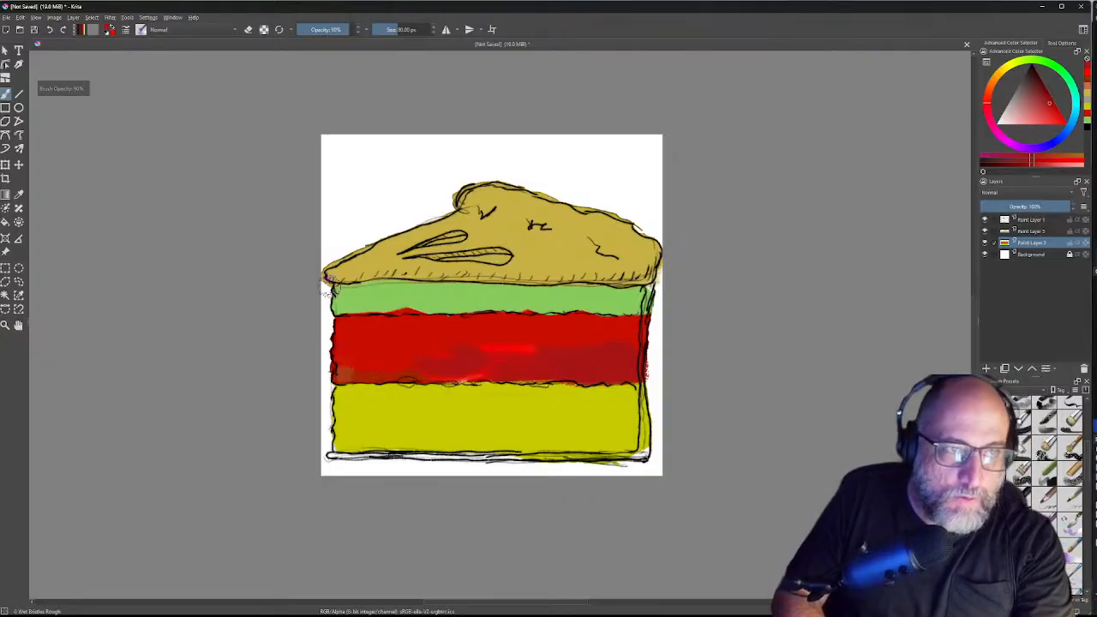
{"action": "key", "text": "i"}
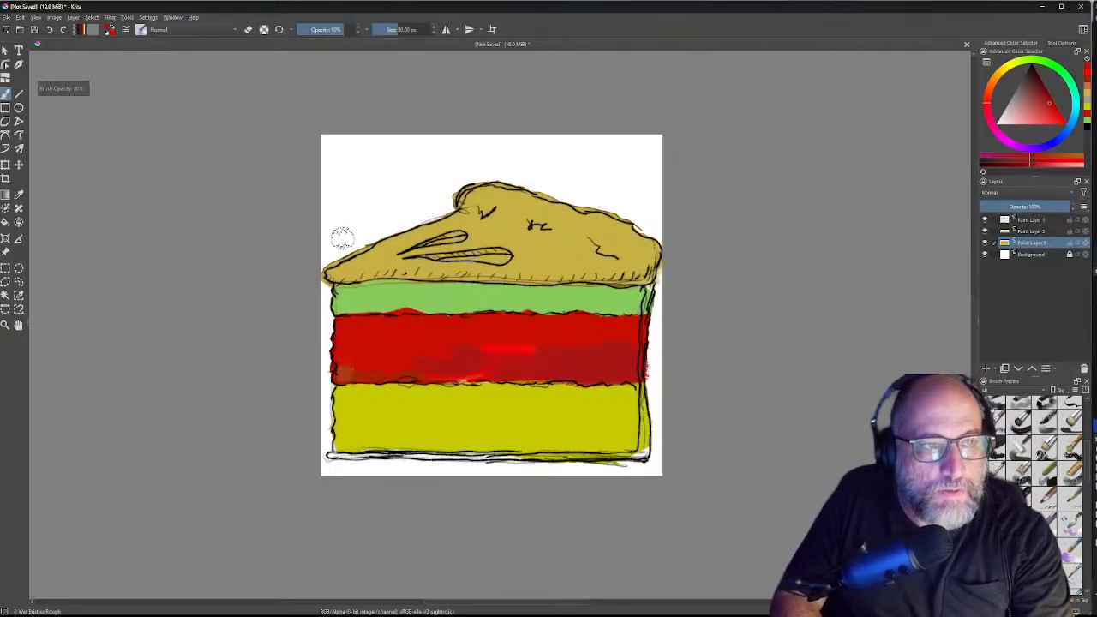
{"action": "left_click", "coordinate": [142, 30]}
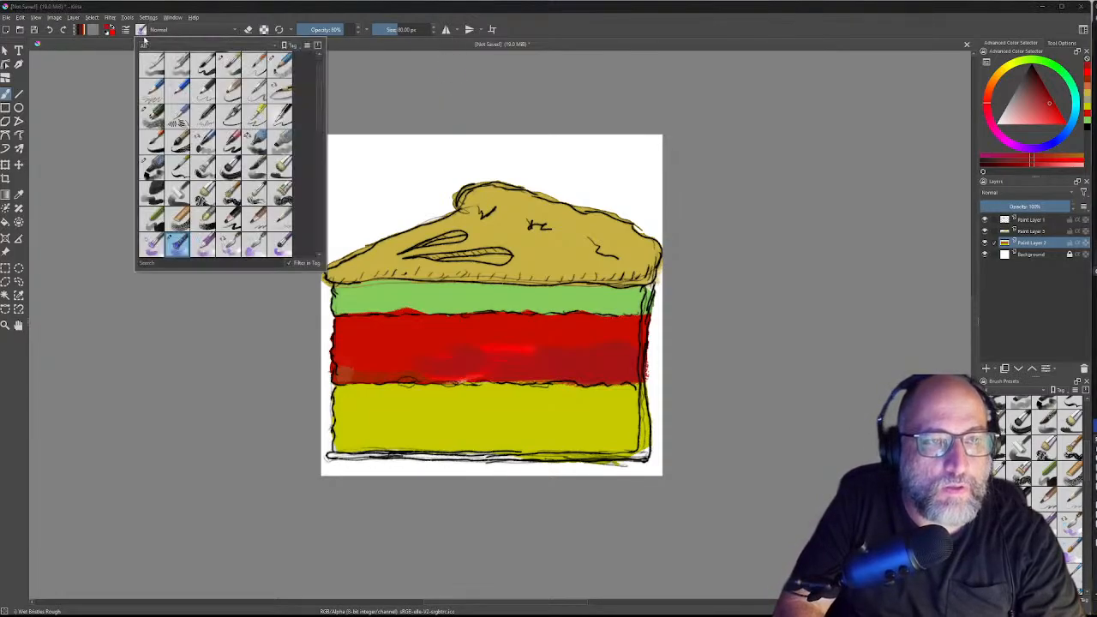
{"action": "left_click", "coordinate": [204, 246]}
{"action": "left_click", "coordinate": [403, 365]}
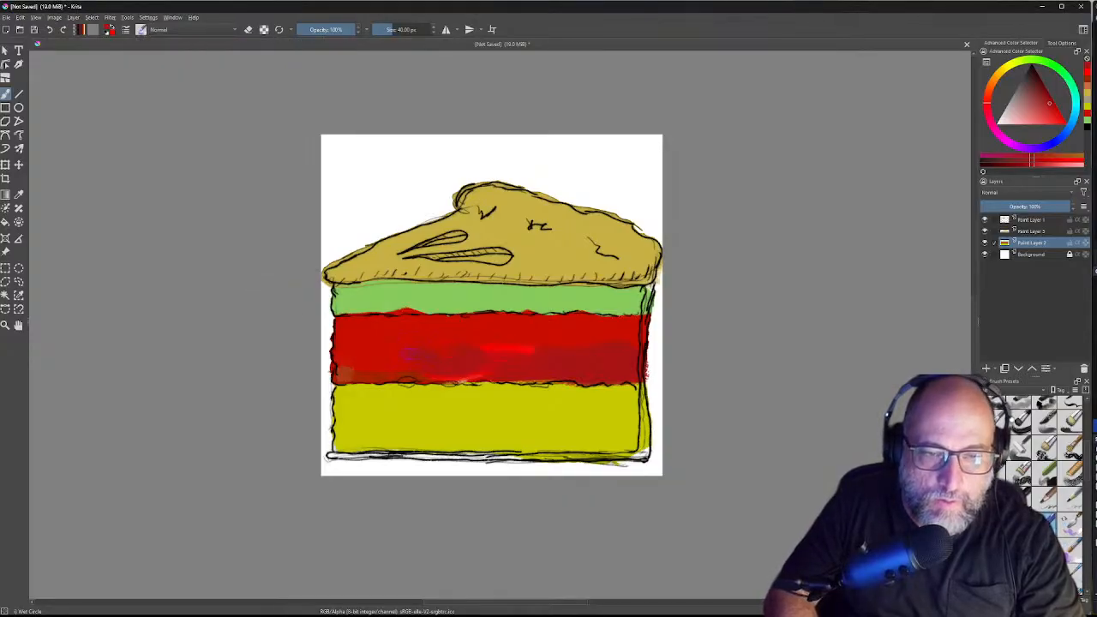
{"action": "left_click_drag", "start_coordinate": [485, 349], "coordinate": [519, 348]}
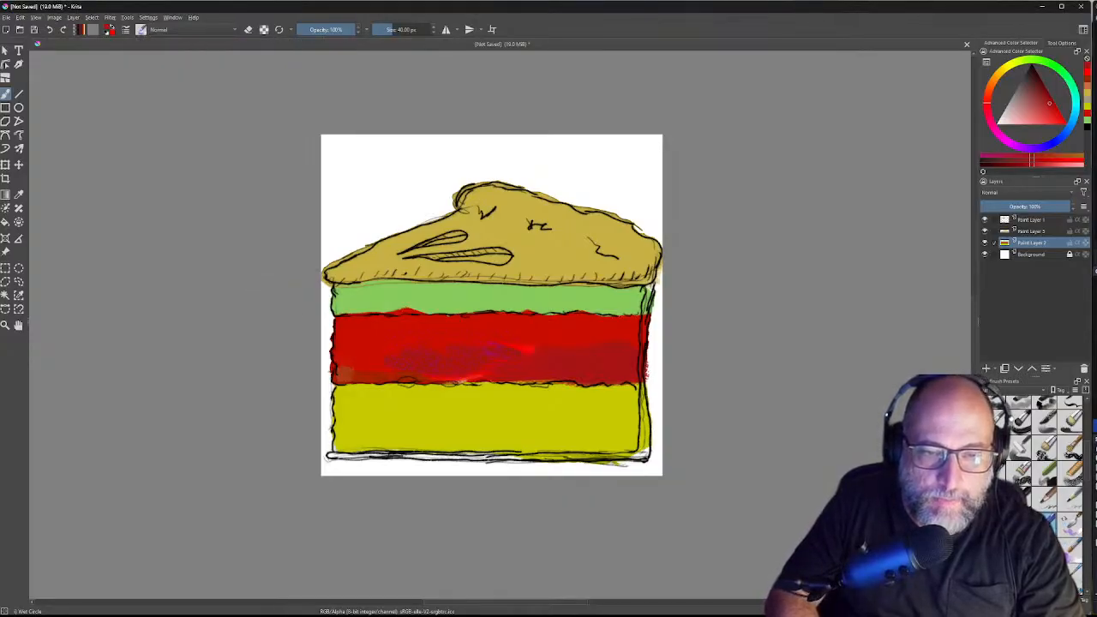
Step: Switch to a different blending brush preset and bring up the colour chooser
{"action": "left_click", "coordinate": [142, 29]}
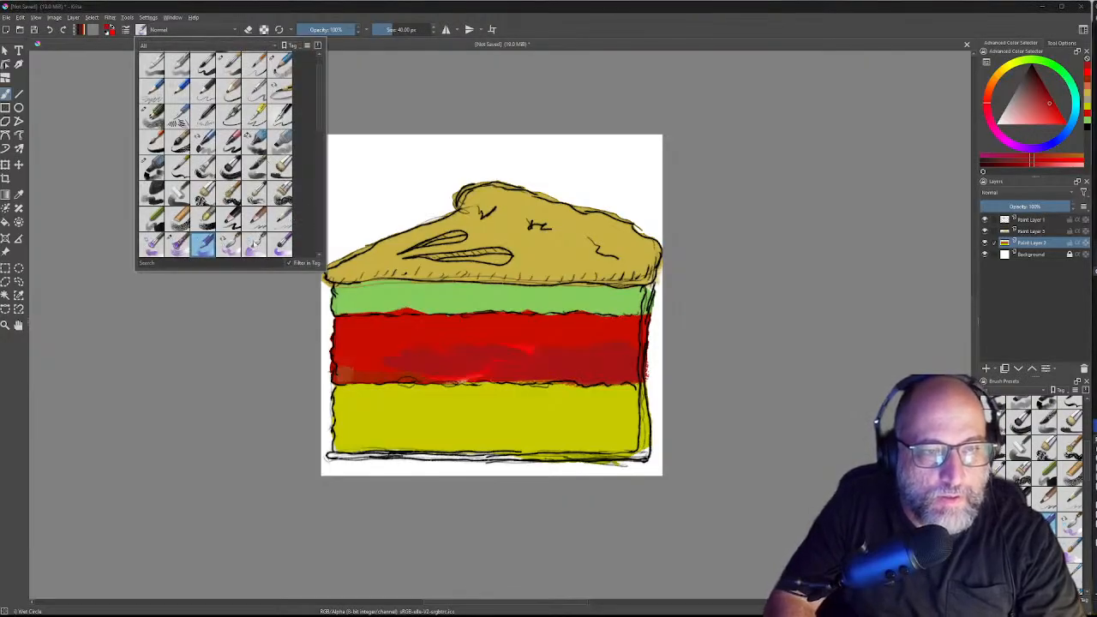
{"action": "left_click", "coordinate": [254, 246]}
{"action": "left_click", "coordinate": [400, 345]}
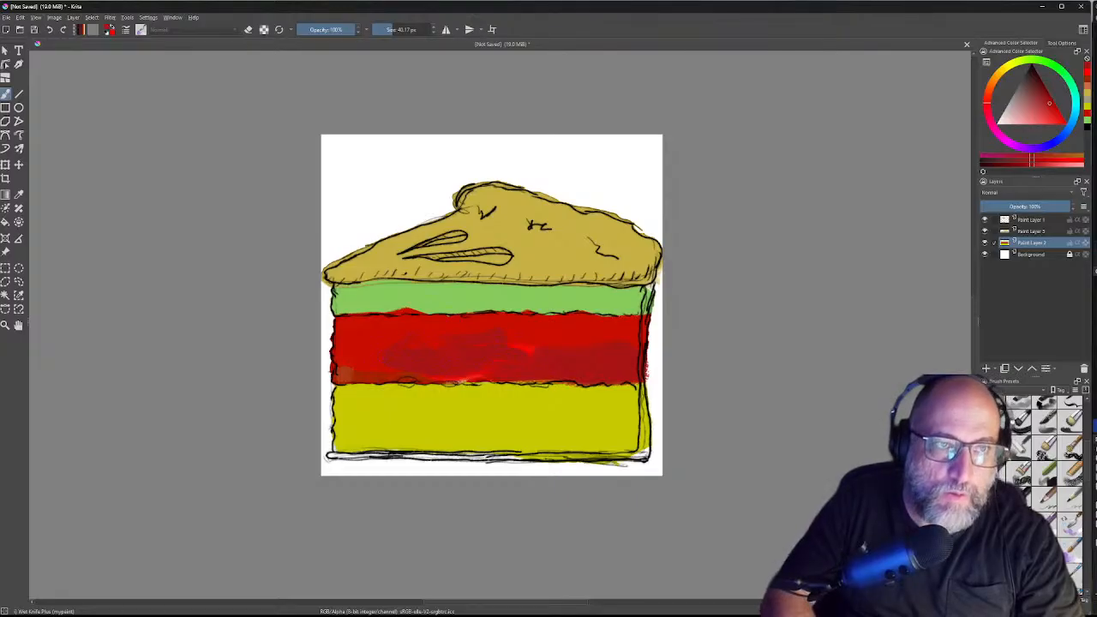
{"action": "left_click", "coordinate": [111, 32]}
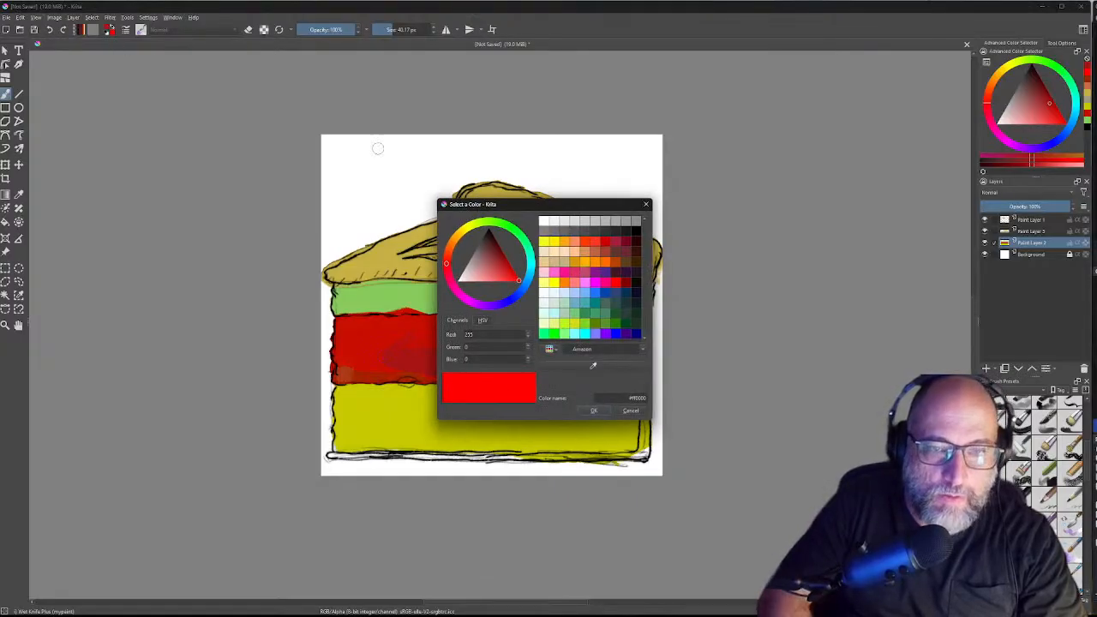
Step: Reset the colour to pure red, shift the hue toward orange, and confirm an orange-red
{"action": "left_click_drag", "start_coordinate": [495, 240], "coordinate": [490, 239]}
{"action": "left_click", "coordinate": [395, 335]}
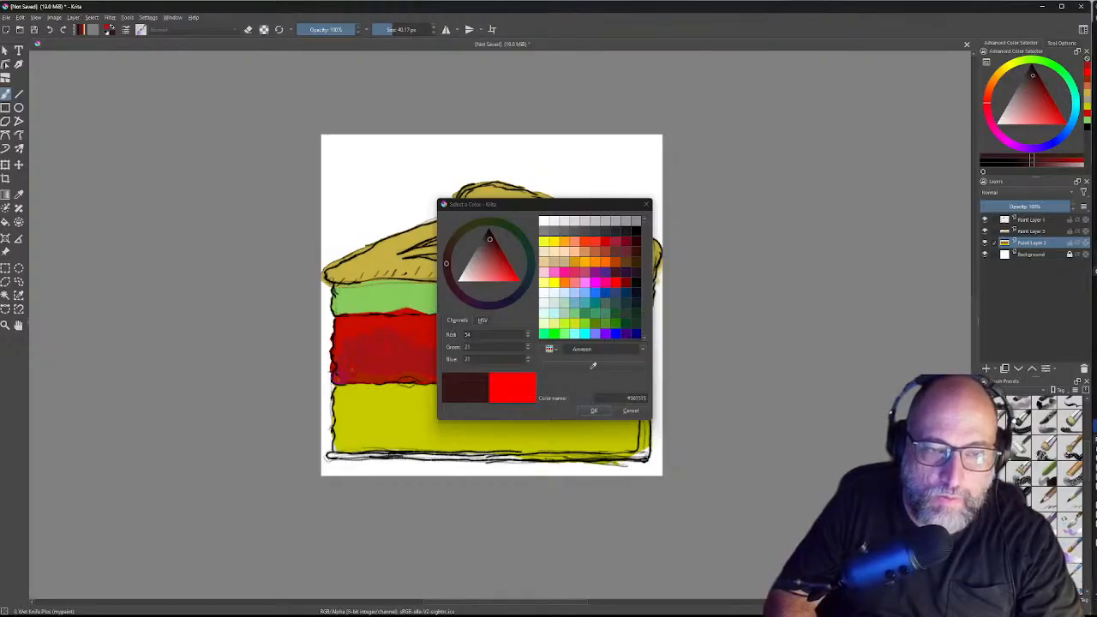
{"action": "left_click", "coordinate": [521, 389]}
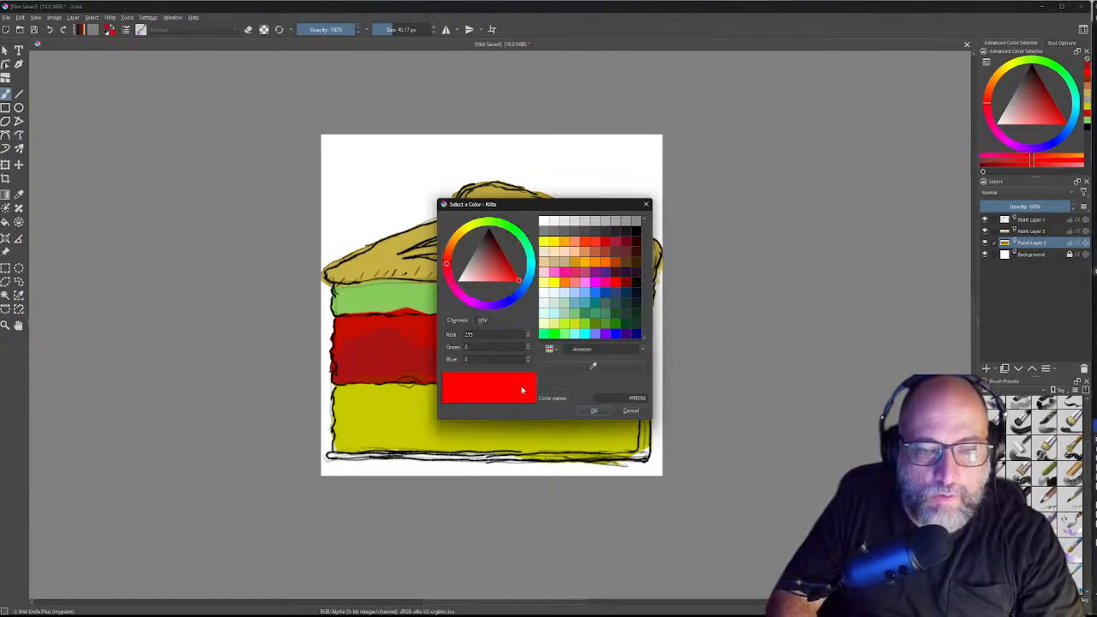
{"action": "left_click", "coordinate": [510, 267]}
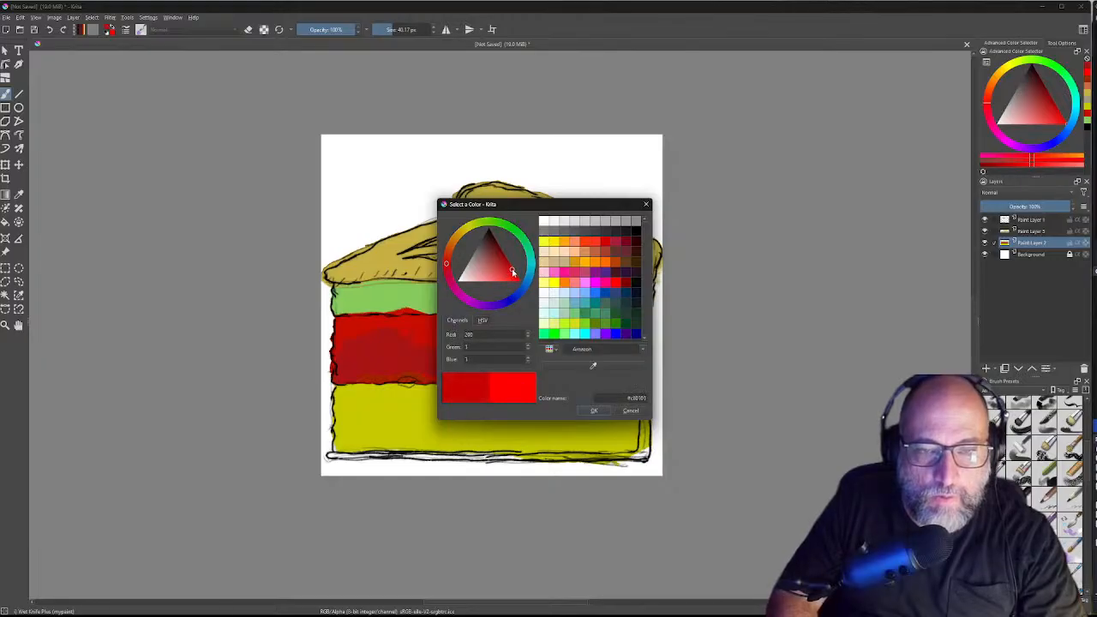
{"action": "left_click_drag", "start_coordinate": [446, 259], "coordinate": [447, 251]}
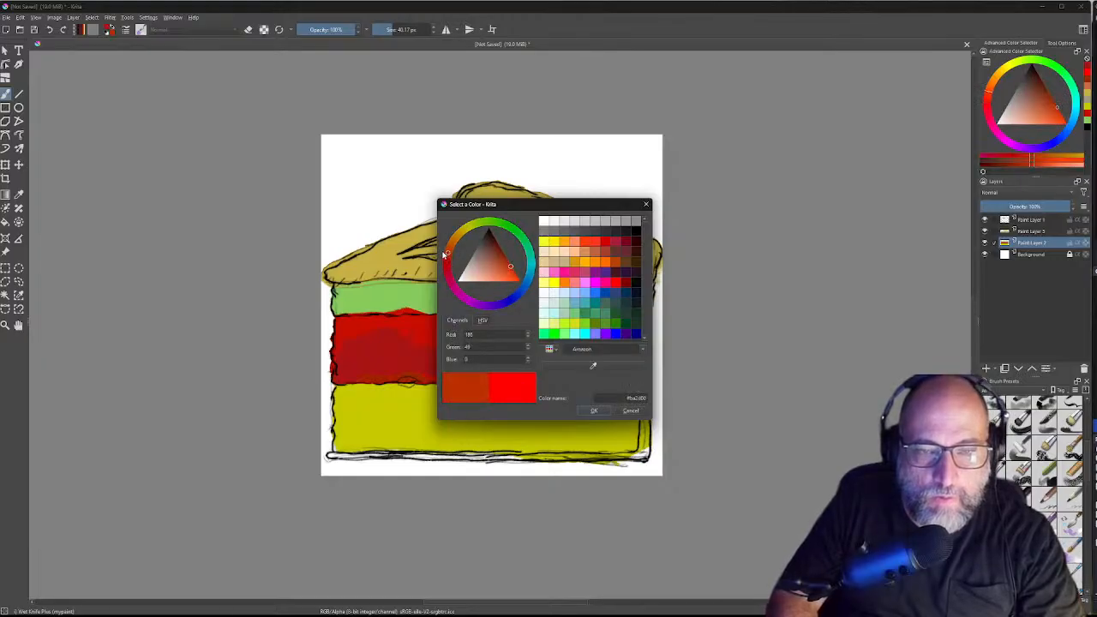
{"action": "left_click", "coordinate": [511, 273]}
{"action": "left_click_drag", "start_coordinate": [513, 274], "coordinate": [515, 274]}
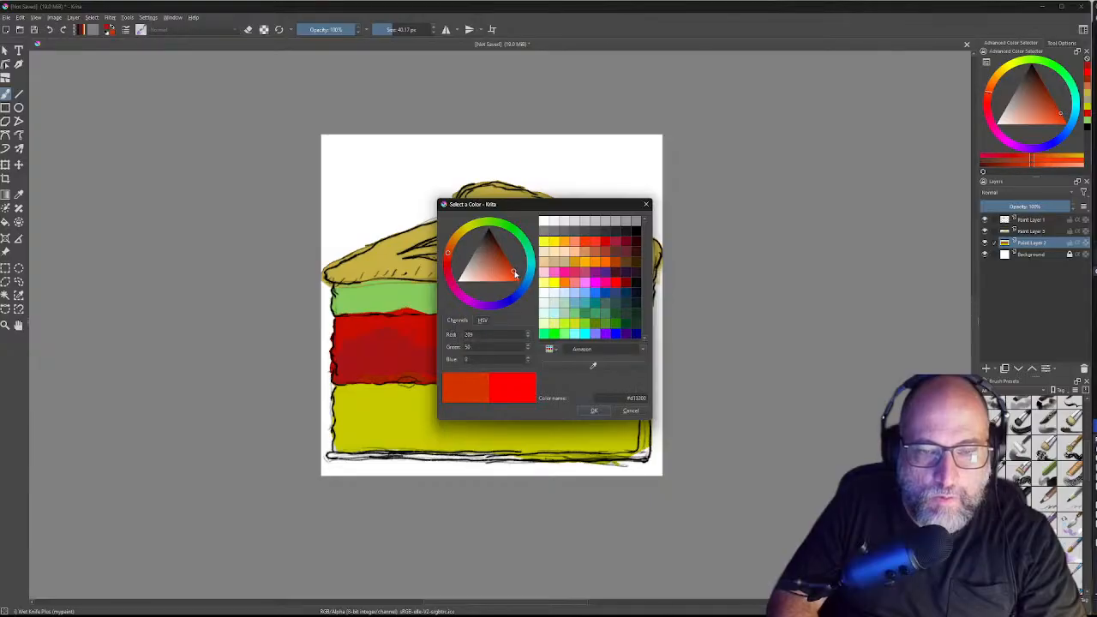
{"action": "left_click", "coordinate": [593, 411]}
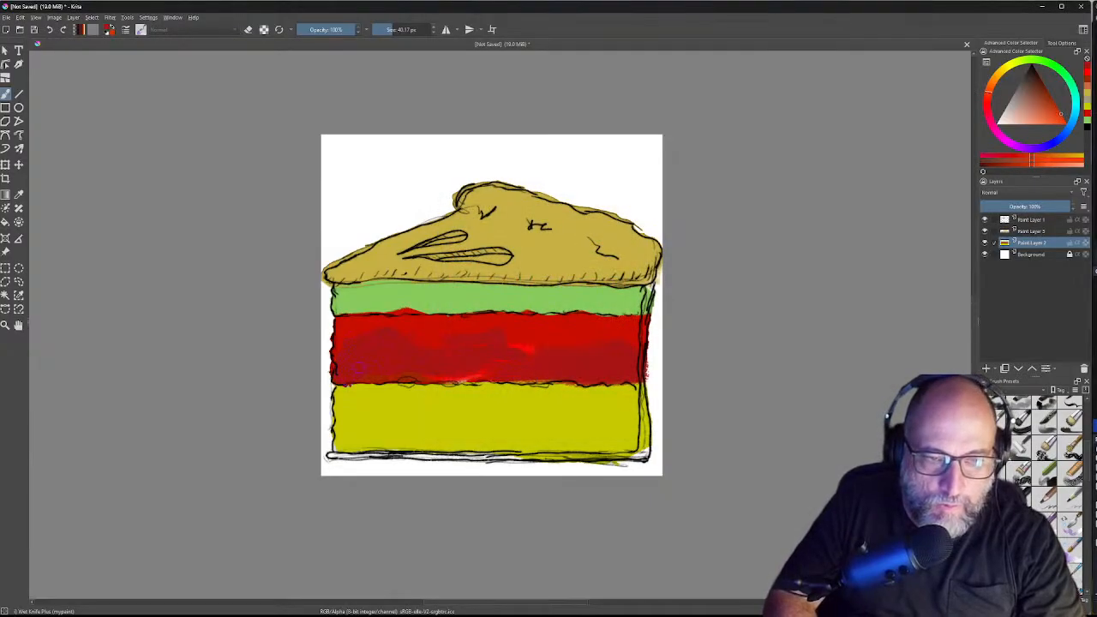
Step: Blend away the bright streak along the red band's lower edge and add a short orange stroke
{"action": "left_click_drag", "start_coordinate": [417, 375], "coordinate": [475, 374]}
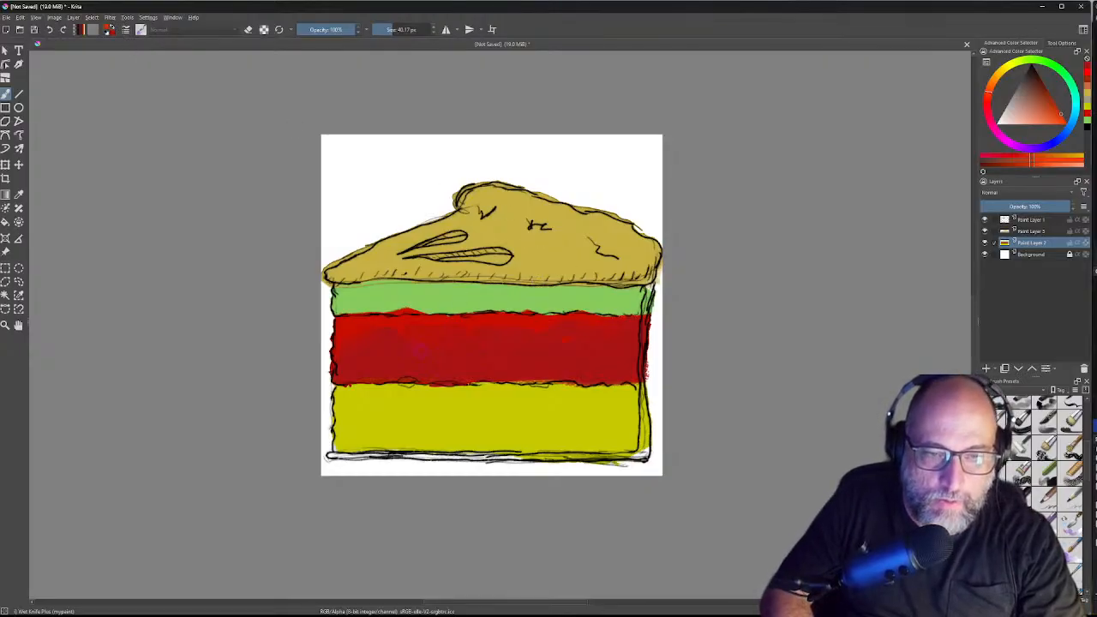
{"action": "left_click_drag", "start_coordinate": [418, 349], "coordinate": [444, 357]}
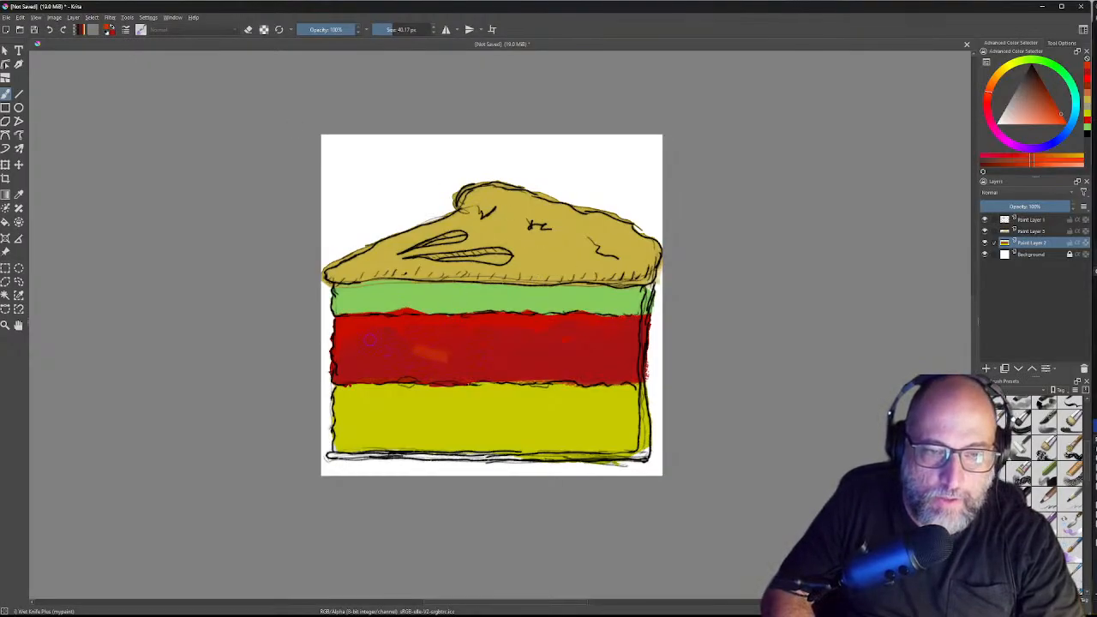
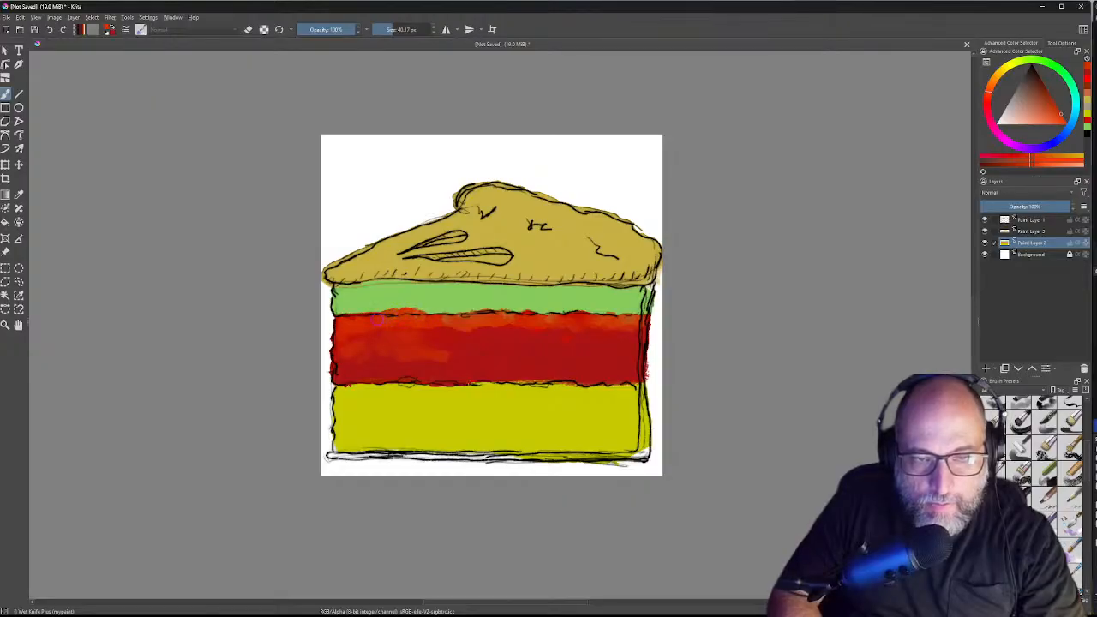
Step: Roughen the red band's top and bottom edges with orange-red dabs, then pick a darker shade
{"action": "mouse_move", "coordinate": [378, 313]}
{"action": "left_mouse_down"}
{"action": "mouse_move", "coordinate": [336, 317]}
{"action": "mouse_move", "coordinate": [345, 323]}
{"action": "left_mouse_up"}
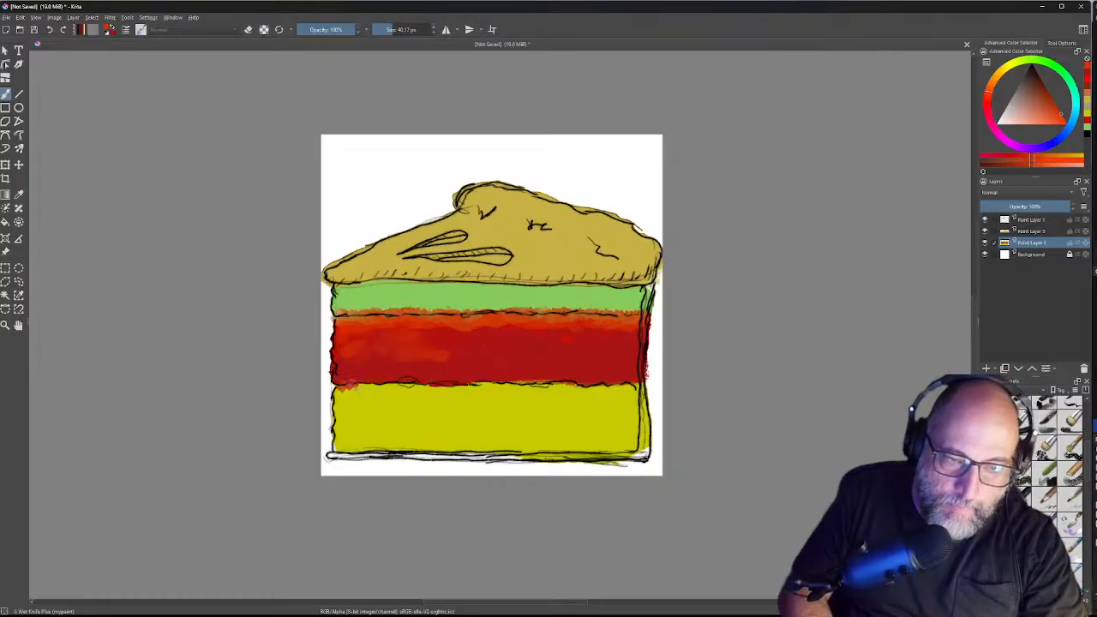
{"action": "mouse_move", "coordinate": [367, 383]}
{"action": "left_mouse_down"}
{"action": "mouse_move", "coordinate": [438, 387]}
{"action": "mouse_move", "coordinate": [335, 381]}
{"action": "mouse_move", "coordinate": [348, 380]}
{"action": "left_mouse_up"}
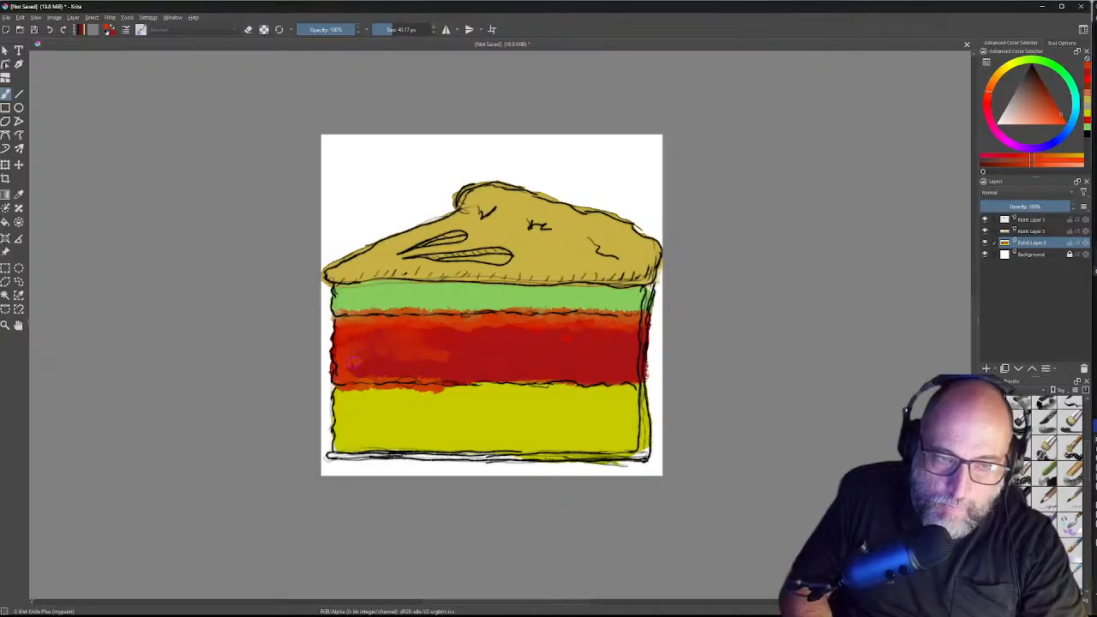
{"action": "mouse_move", "coordinate": [350, 371]}
{"action": "left_mouse_down"}
{"action": "mouse_move", "coordinate": [453, 389]}
{"action": "mouse_move", "coordinate": [645, 381]}
{"action": "mouse_move", "coordinate": [639, 391]}
{"action": "left_mouse_up"}
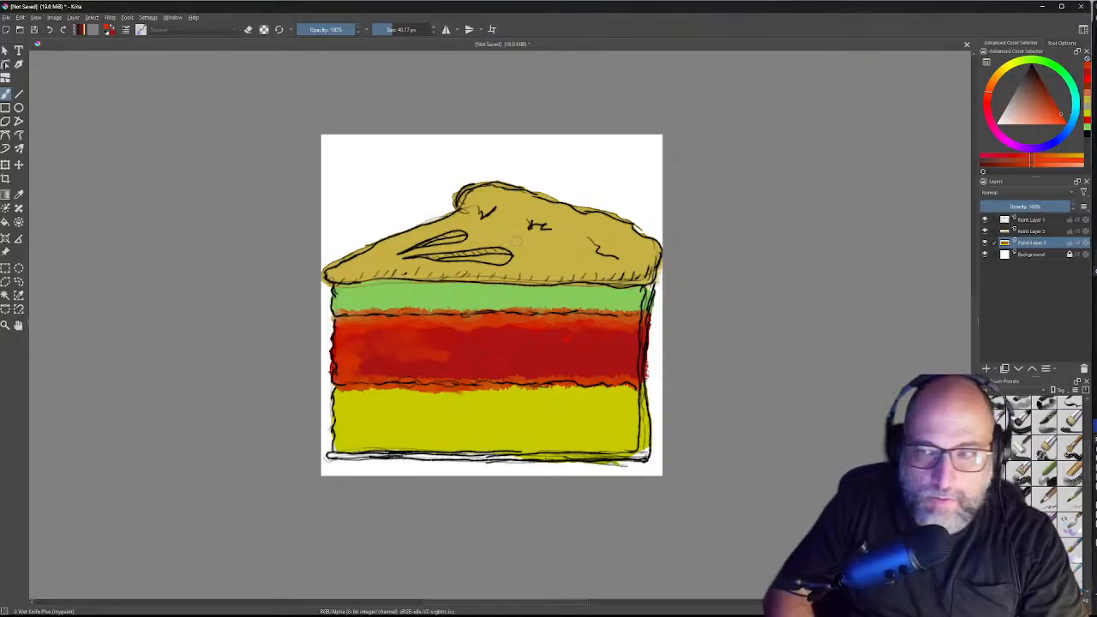
{"action": "left_click", "coordinate": [1046, 97]}
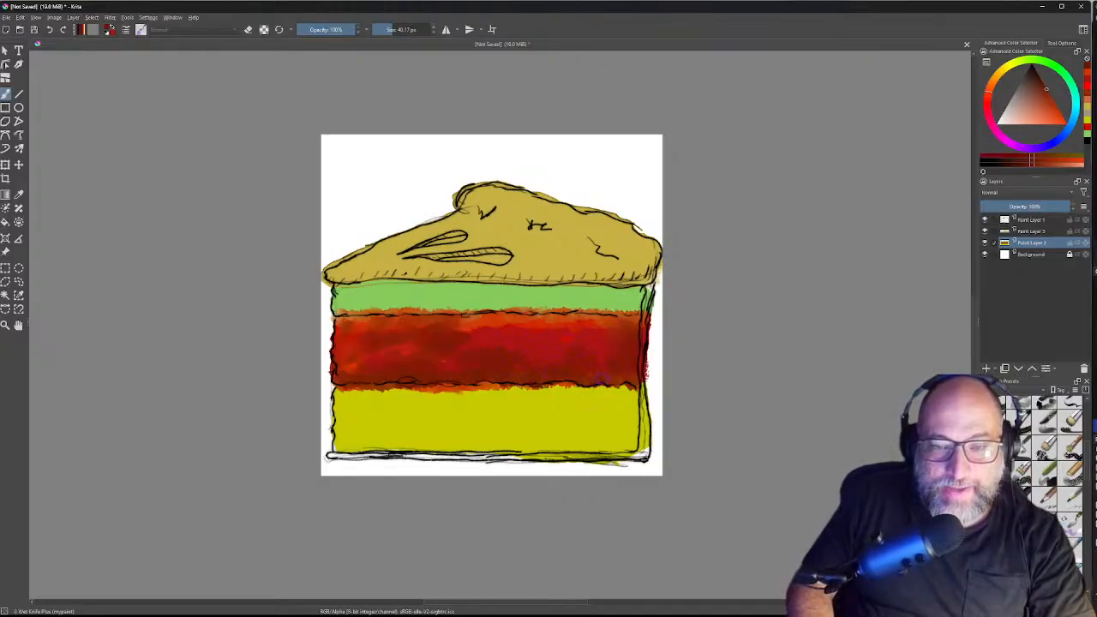
Step: Fill the red band's right edge, then darken the colour to red-brown and shade along the green/red boundary
{"action": "mouse_move", "coordinate": [638, 380]}
{"action": "left_mouse_down"}
{"action": "mouse_move", "coordinate": [641, 330]}
{"action": "mouse_move", "coordinate": [641, 345]}
{"action": "mouse_move", "coordinate": [619, 320]}
{"action": "left_mouse_up"}
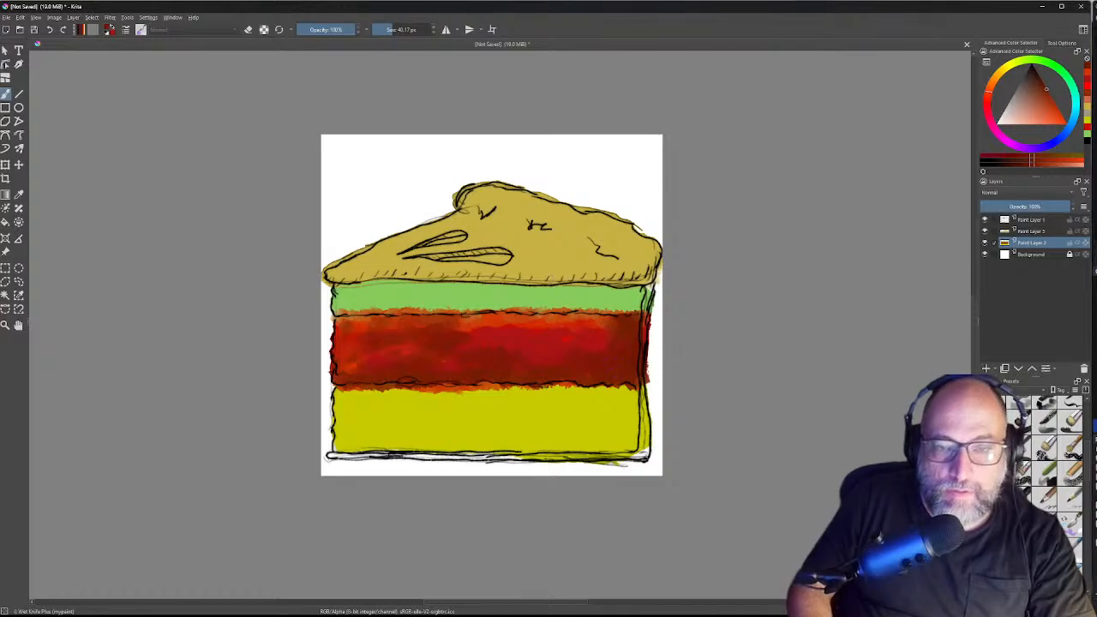
{"action": "left_click_drag", "start_coordinate": [1028, 165], "coordinate": [1032, 161]}
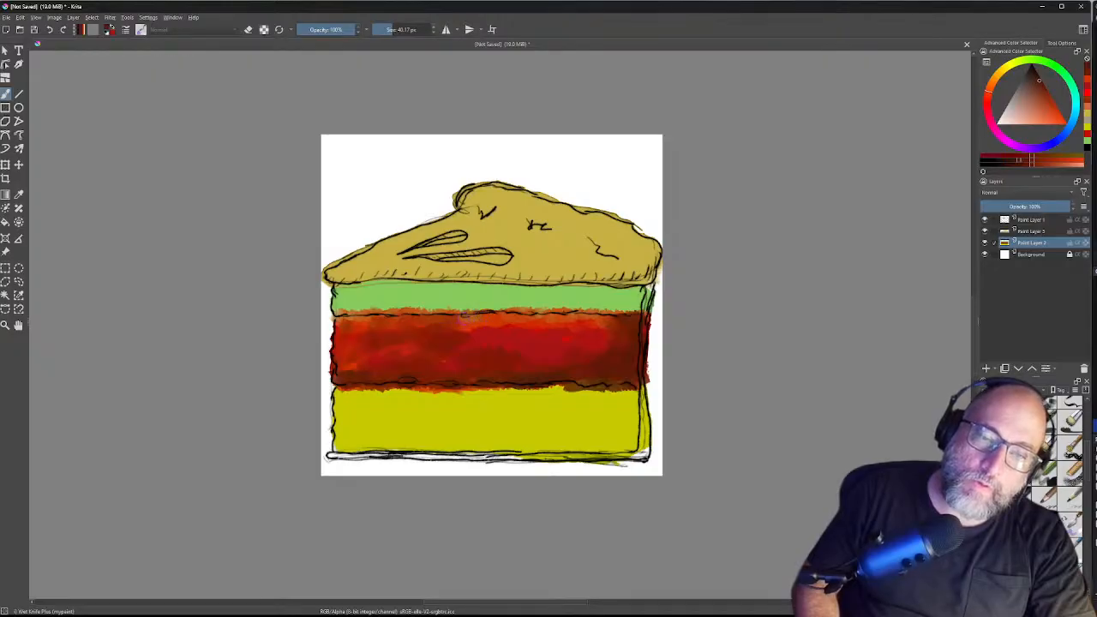
{"action": "mouse_move", "coordinate": [484, 316]}
{"action": "left_mouse_down"}
{"action": "mouse_move", "coordinate": [469, 316]}
{"action": "mouse_move", "coordinate": [611, 318]}
{"action": "left_mouse_up"}
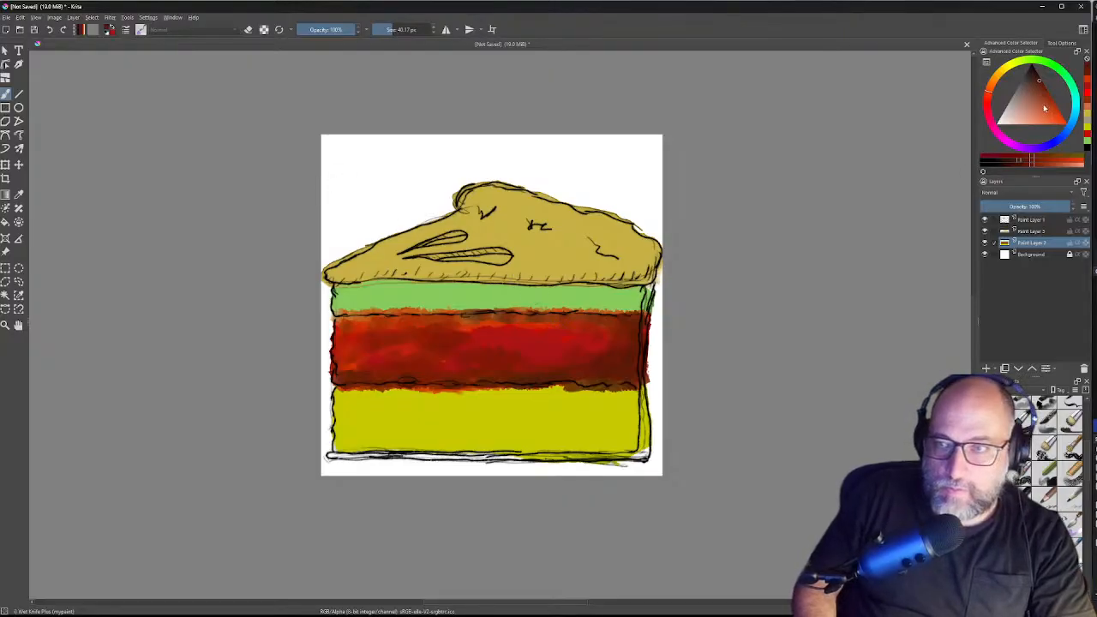
{"action": "left_click_drag", "start_coordinate": [1053, 108], "coordinate": [1055, 106]}
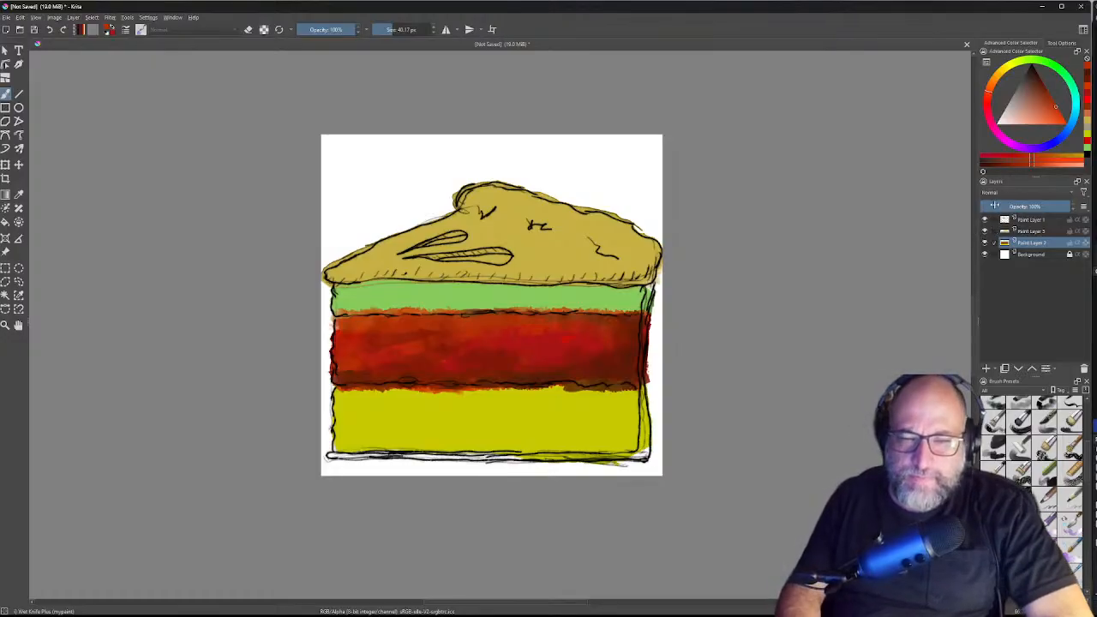
{"action": "left_click_drag", "start_coordinate": [1047, 92], "coordinate": [1040, 78]}
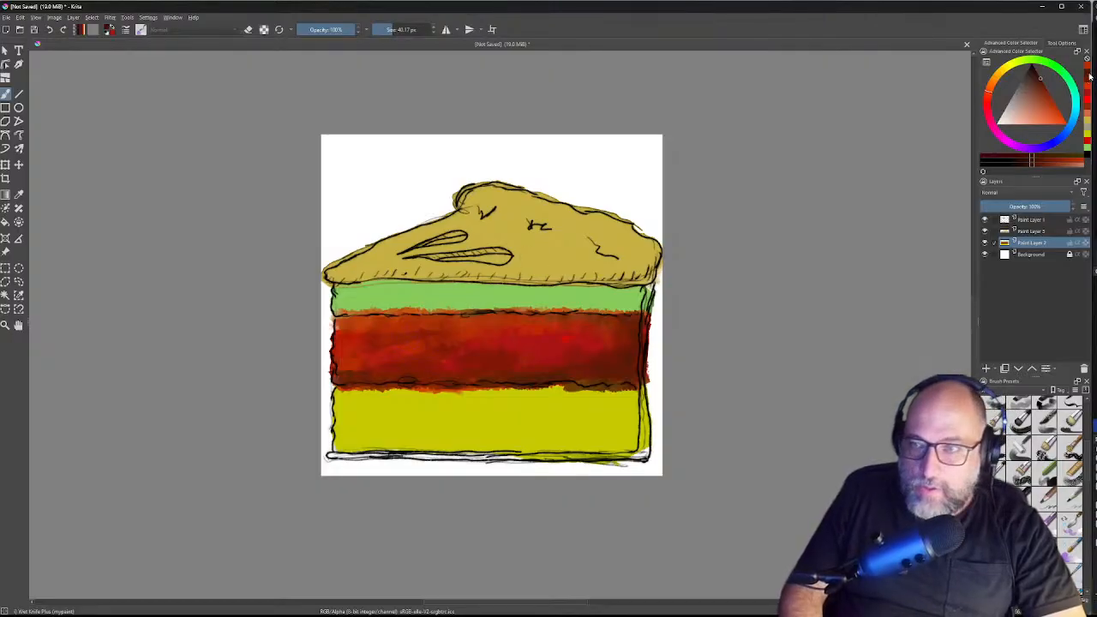
Step: Pick a muted yellow-green in the Advanced Color Selector
{"action": "left_click", "coordinate": [1061, 71]}
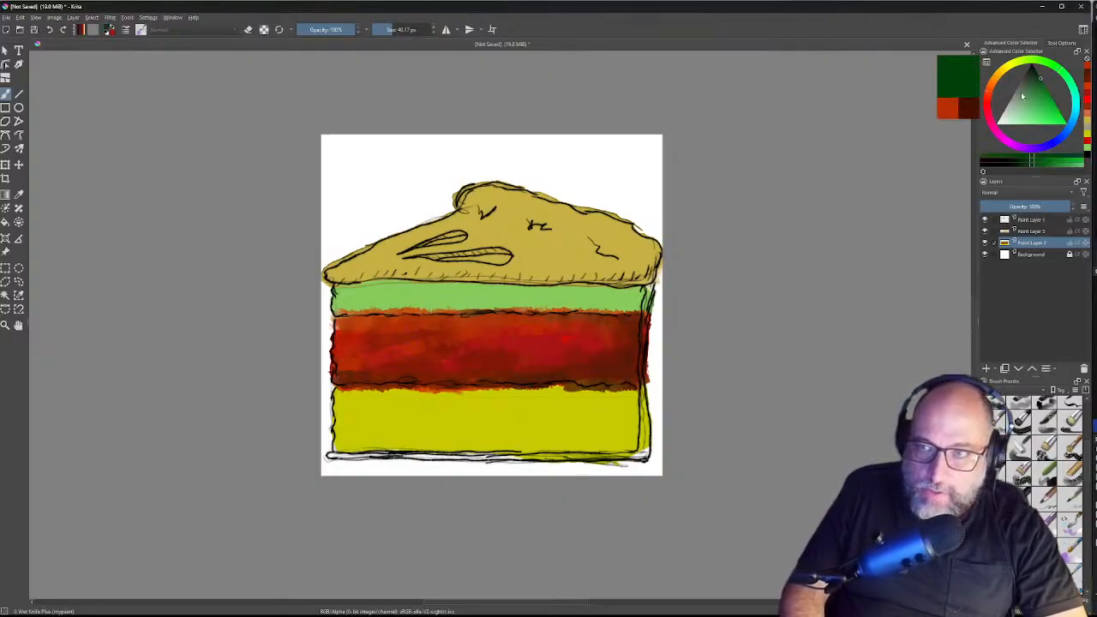
{"action": "left_click", "coordinate": [1044, 96]}
{"action": "left_click_drag", "start_coordinate": [1045, 98], "coordinate": [1055, 103]}
{"action": "left_click", "coordinate": [1010, 72]}
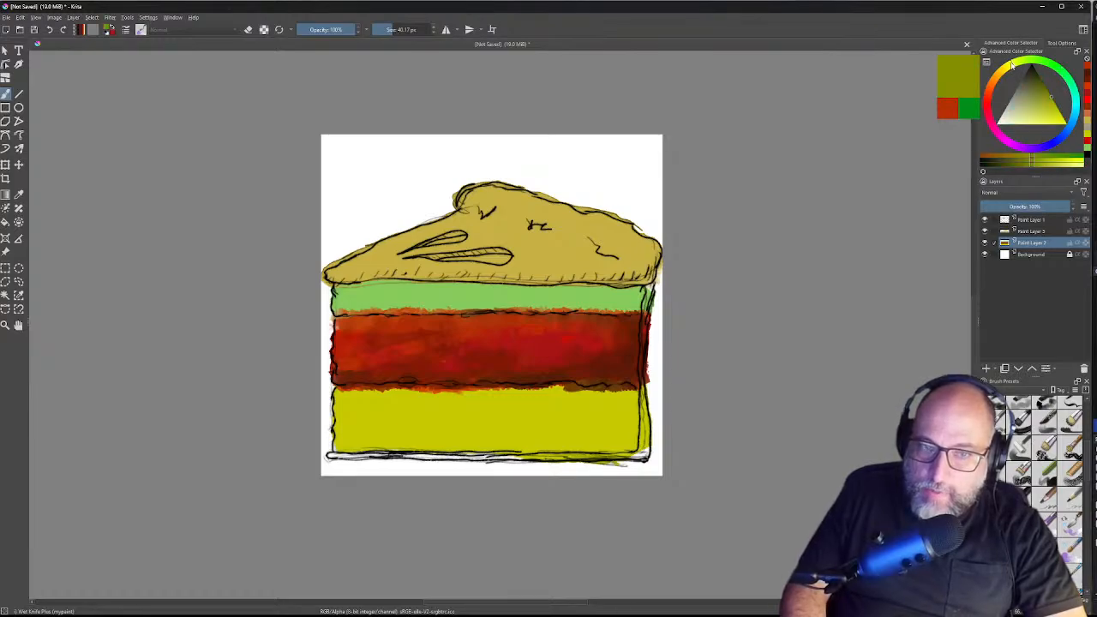
{"action": "left_click", "coordinate": [1056, 69]}
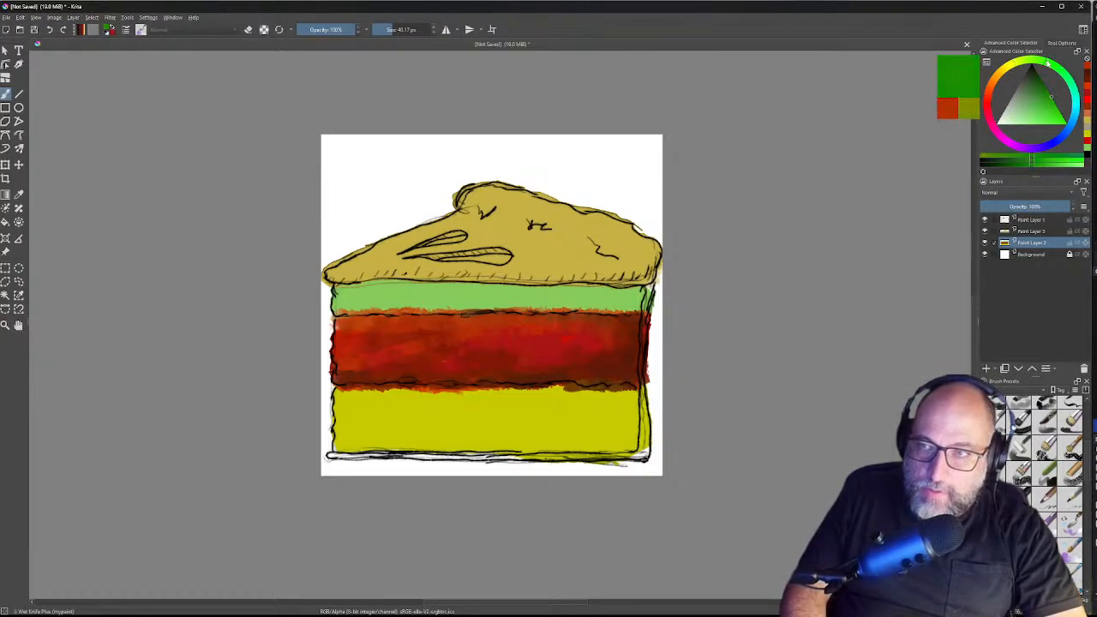
{"action": "left_click_drag", "start_coordinate": [1052, 64], "coordinate": [1024, 60]}
{"action": "left_click_drag", "start_coordinate": [1047, 97], "coordinate": [1033, 94]}
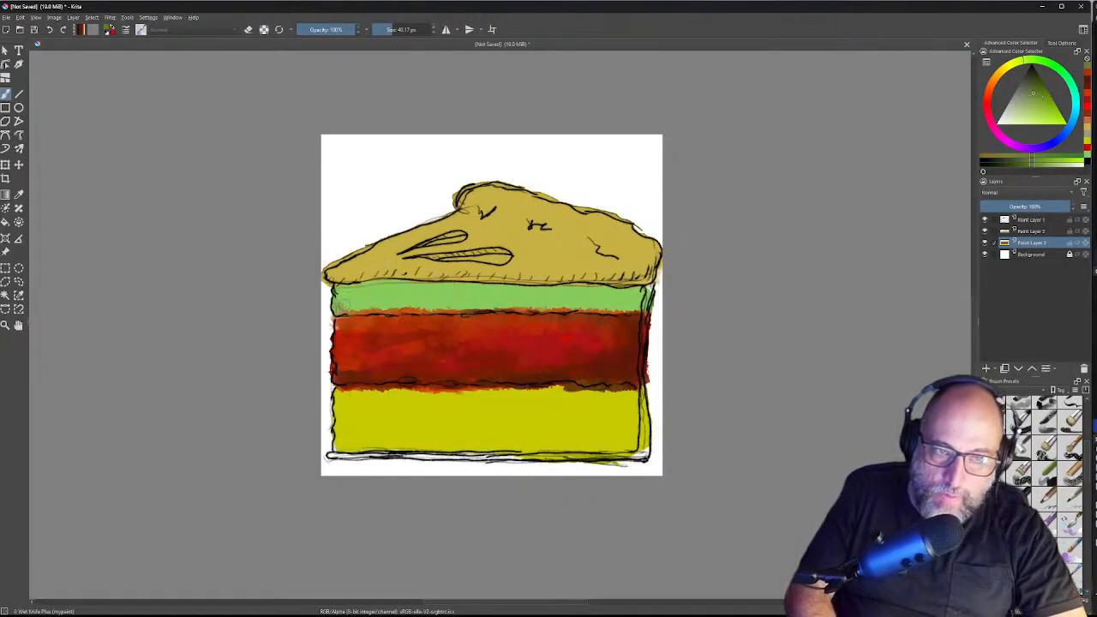
Step: Blend green-brown streaks along the green/red boundary, then shift the colour toward green
{"action": "left_click_drag", "start_coordinate": [374, 309], "coordinate": [556, 300]}
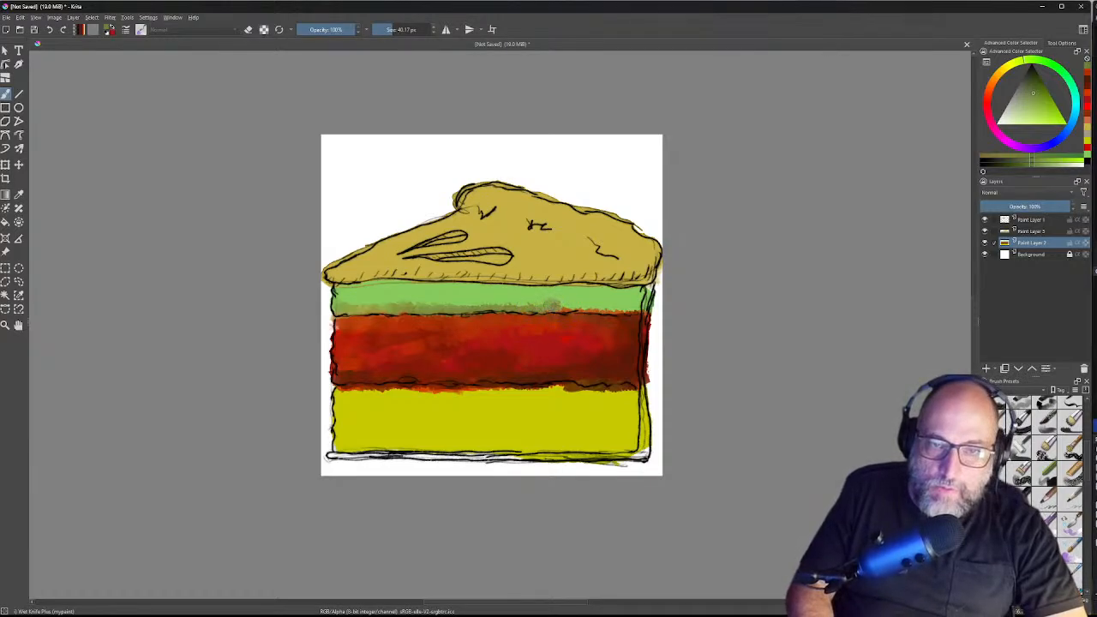
{"action": "mouse_move", "coordinate": [569, 305]}
{"action": "left_mouse_down"}
{"action": "mouse_move", "coordinate": [637, 309]}
{"action": "mouse_move", "coordinate": [639, 291]}
{"action": "mouse_move", "coordinate": [627, 288]}
{"action": "mouse_move", "coordinate": [624, 306]}
{"action": "mouse_move", "coordinate": [609, 295]}
{"action": "left_mouse_up"}
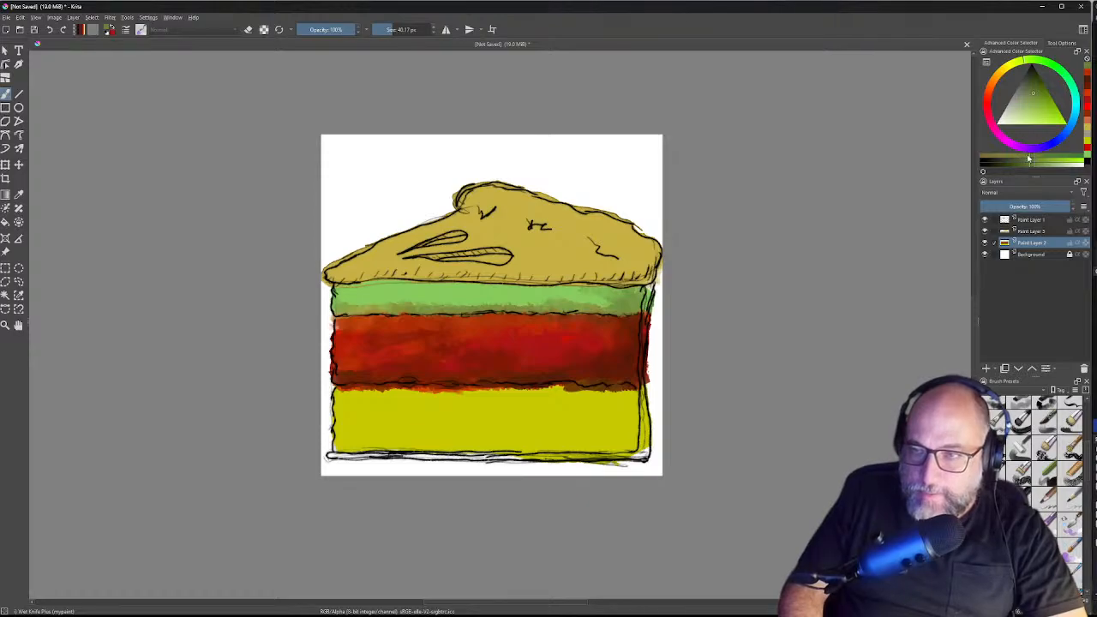
{"action": "left_click_drag", "start_coordinate": [1051, 157], "coordinate": [1061, 157]}
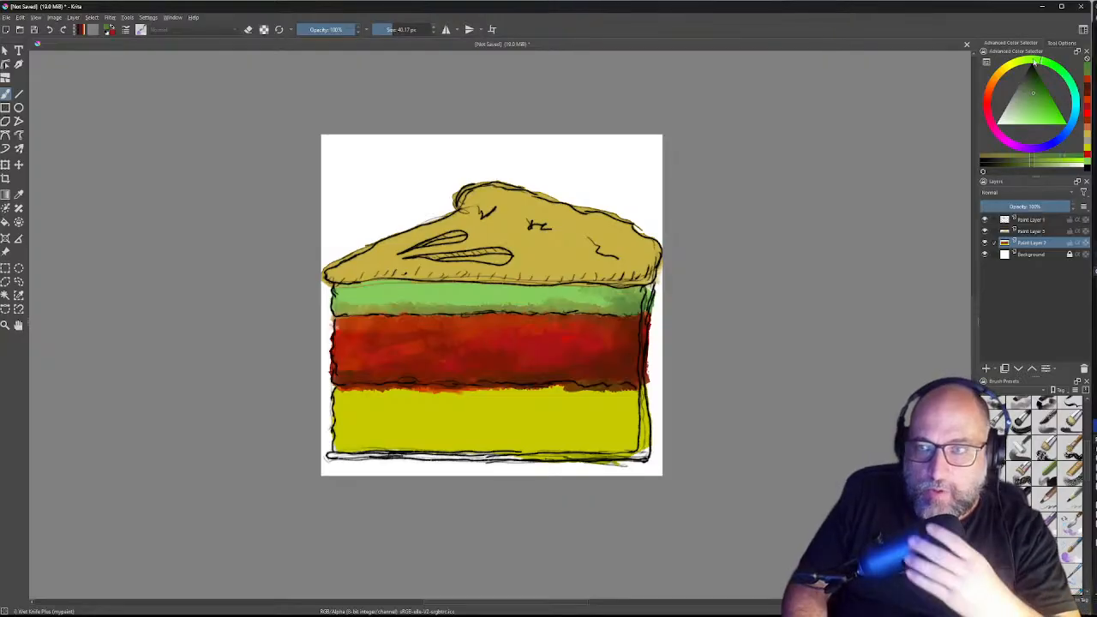
Step: Pick a brighter green and blend the light streaks across the green band
{"action": "left_click", "coordinate": [1031, 61]}
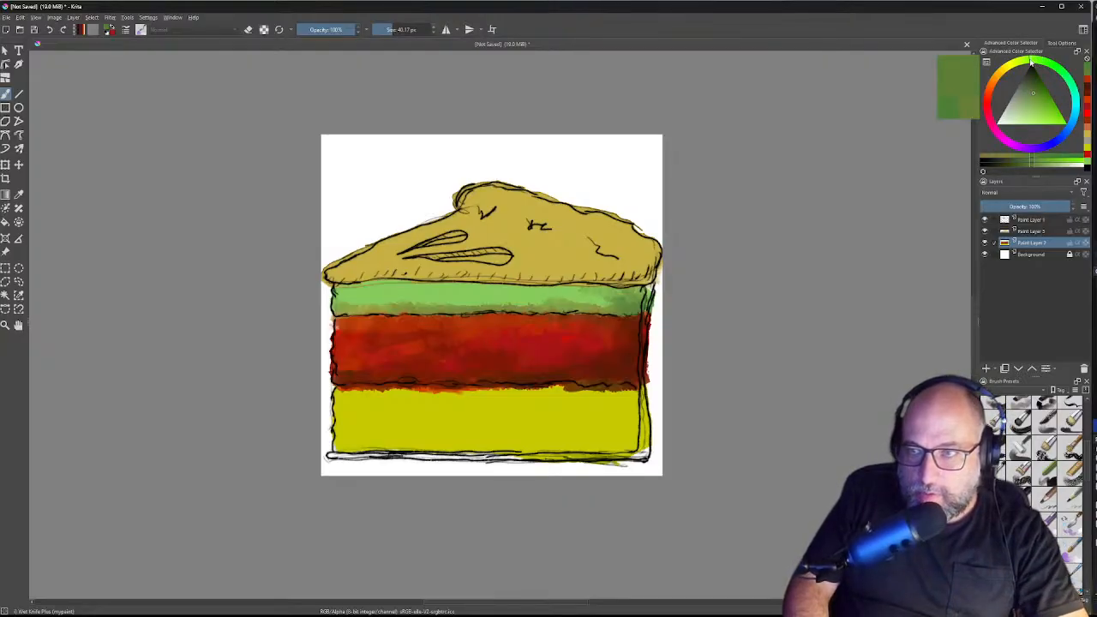
{"action": "left_click", "coordinate": [1052, 104]}
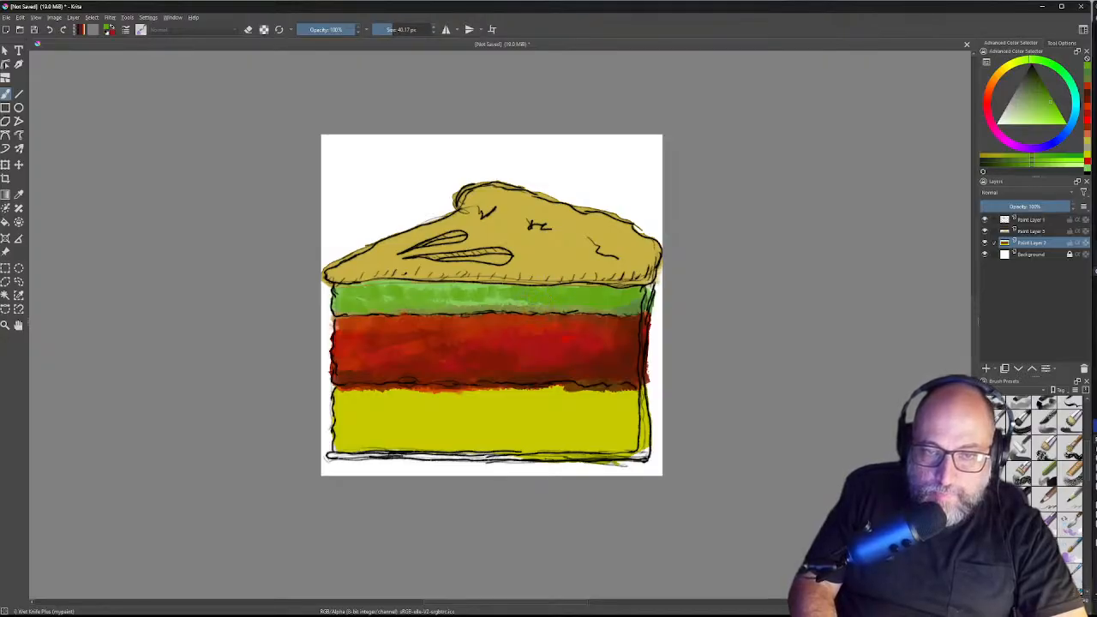
{"action": "left_click_drag", "start_coordinate": [488, 294], "coordinate": [516, 302]}
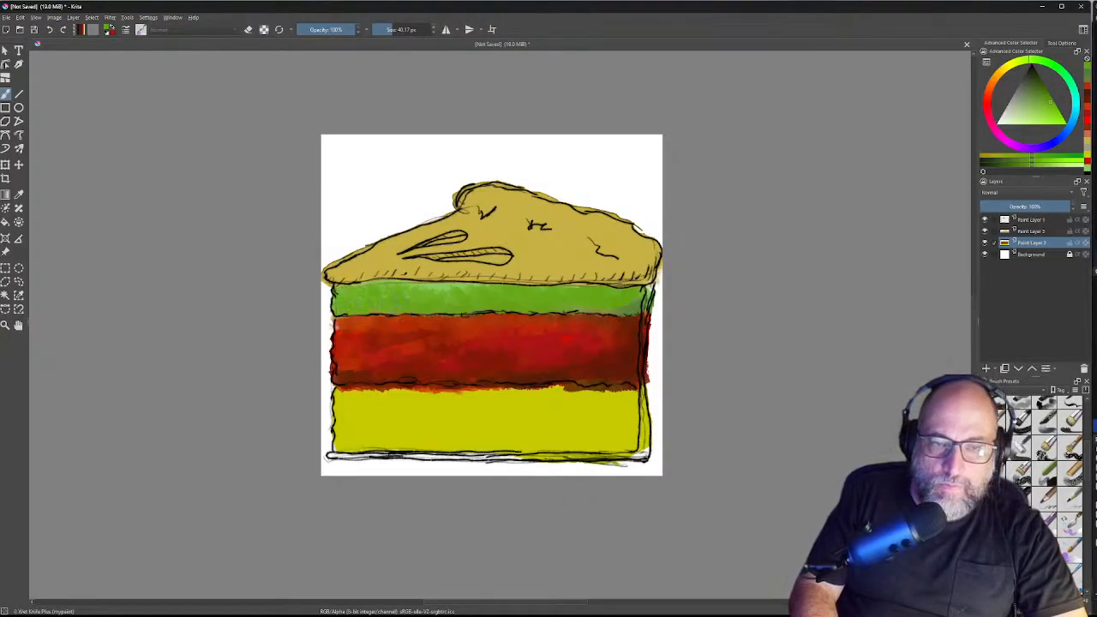
Step: Dab a deeper green into the green band's right end and blend it across
{"action": "left_click_drag", "start_coordinate": [1045, 102], "coordinate": [1036, 80]}
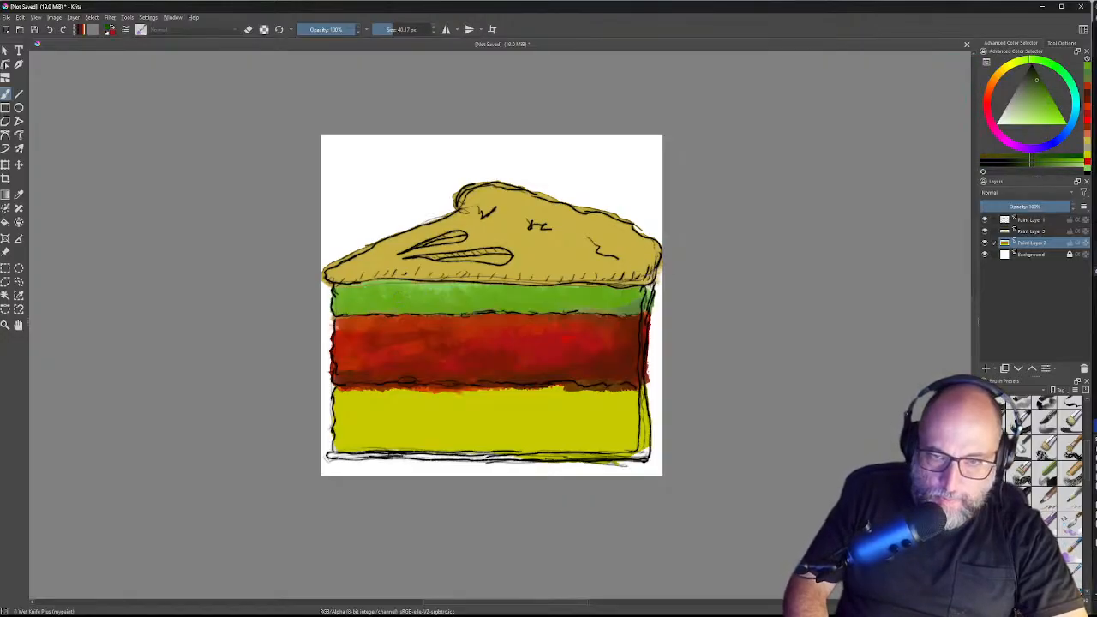
{"action": "mouse_move", "coordinate": [617, 310]}
{"action": "left_mouse_down"}
{"action": "mouse_move", "coordinate": [643, 293]}
{"action": "mouse_move", "coordinate": [634, 305]}
{"action": "mouse_move", "coordinate": [587, 310]}
{"action": "left_mouse_up"}
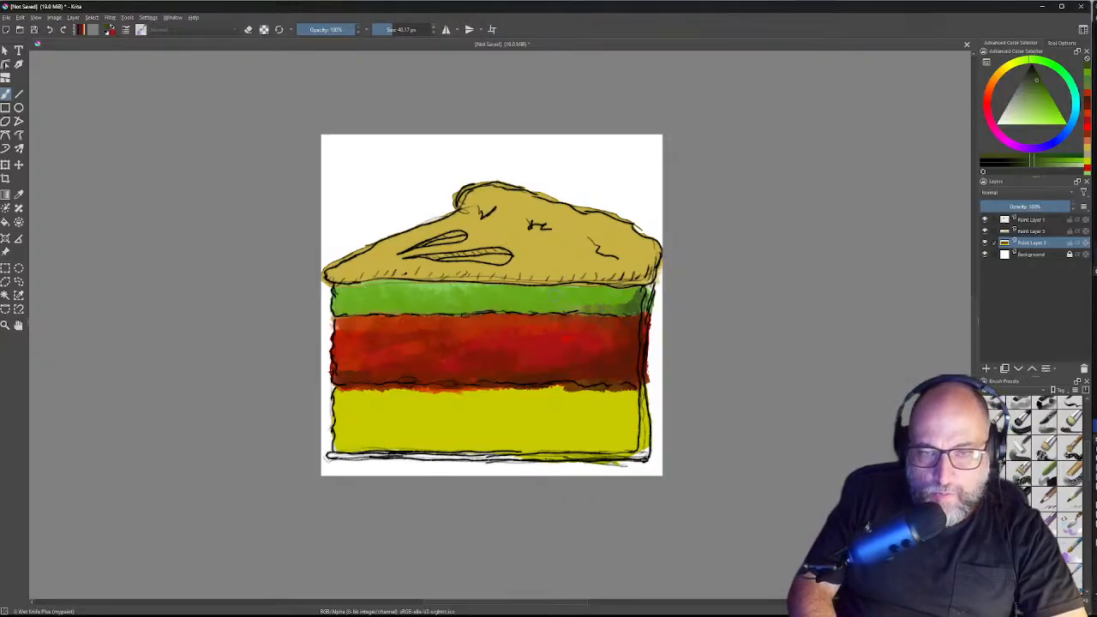
{"action": "left_click", "coordinate": [561, 308]}
{"action": "left_click", "coordinate": [566, 307]}
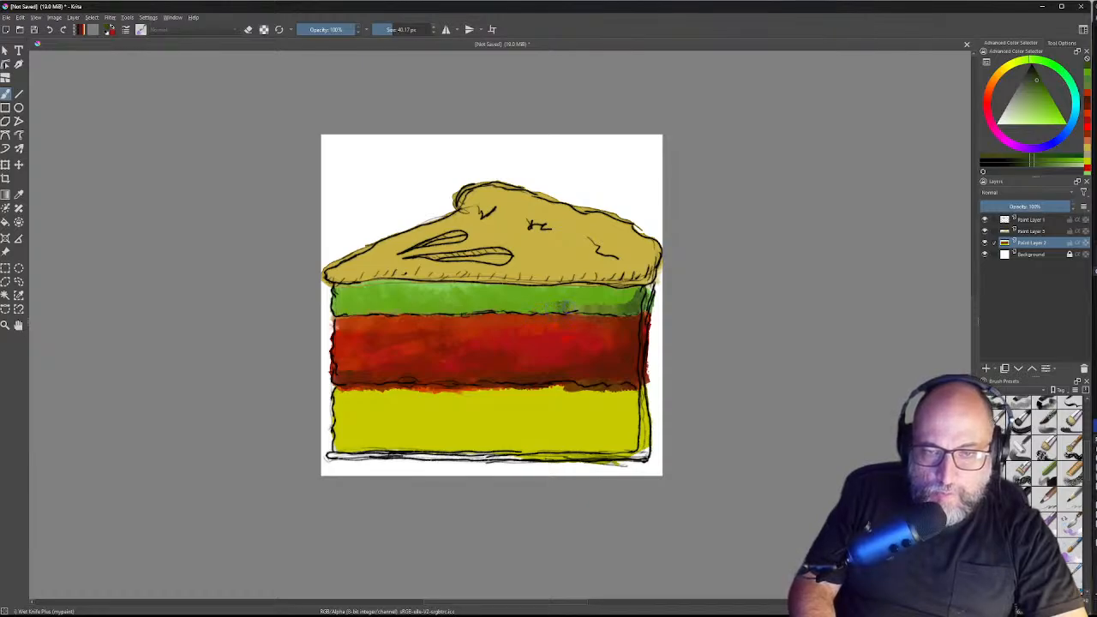
{"action": "left_click", "coordinate": [574, 308]}
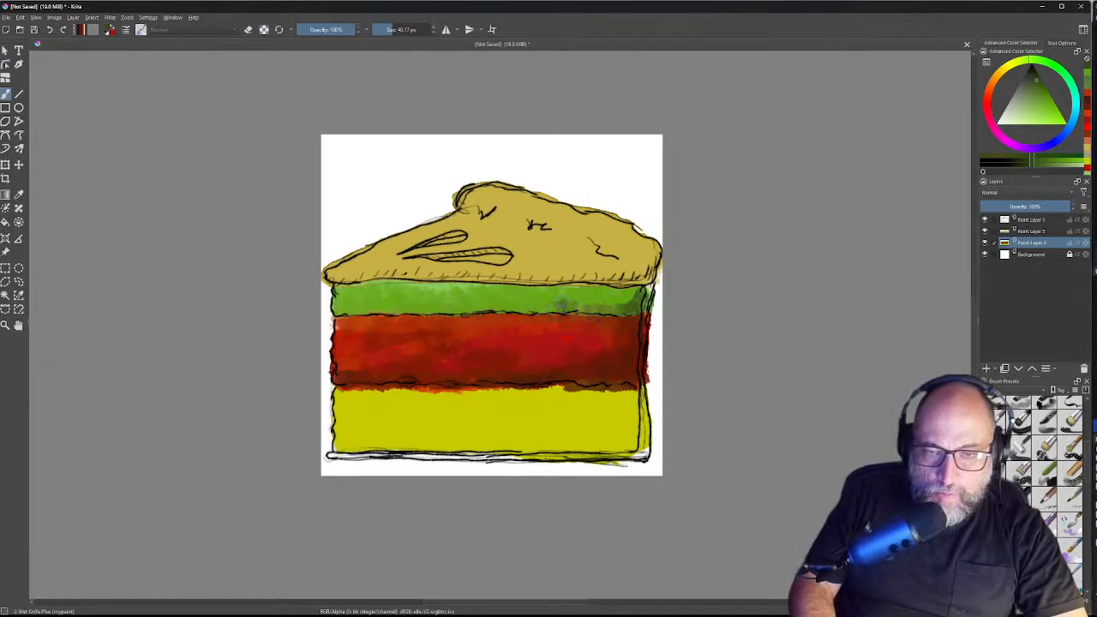
{"action": "left_click", "coordinate": [583, 303]}
{"action": "left_click_drag", "start_coordinate": [553, 303], "coordinate": [592, 303]}
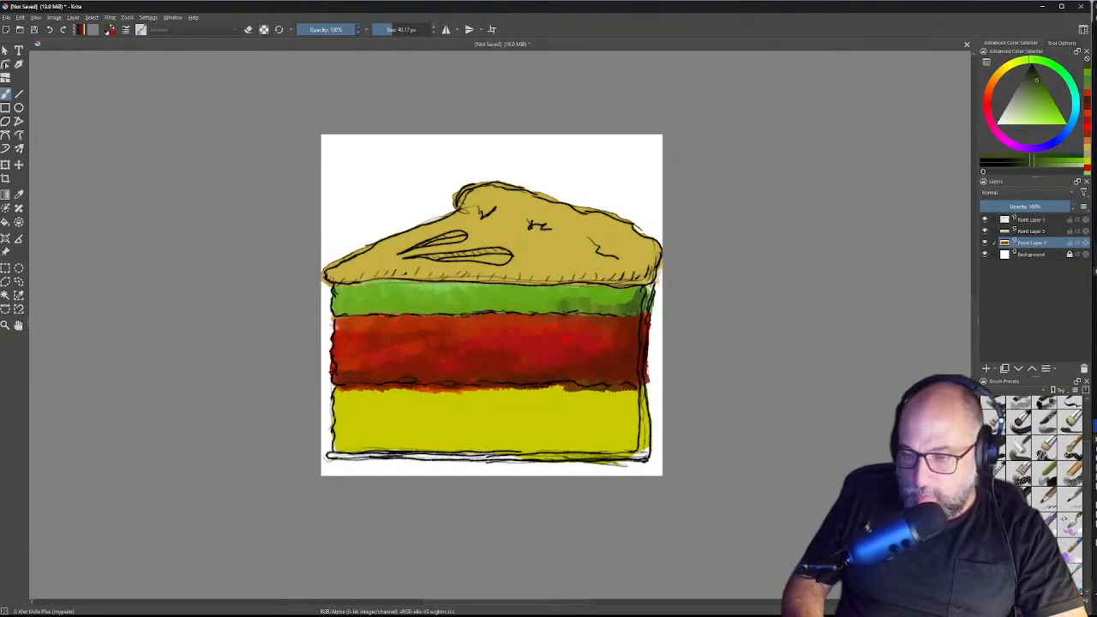
{"action": "left_click", "coordinate": [1071, 447]}
Step: Undo a stray dark green stroke and switch to the Wet Paint Plus preset
{"action": "left_click_drag", "start_coordinate": [582, 300], "coordinate": [602, 306]}
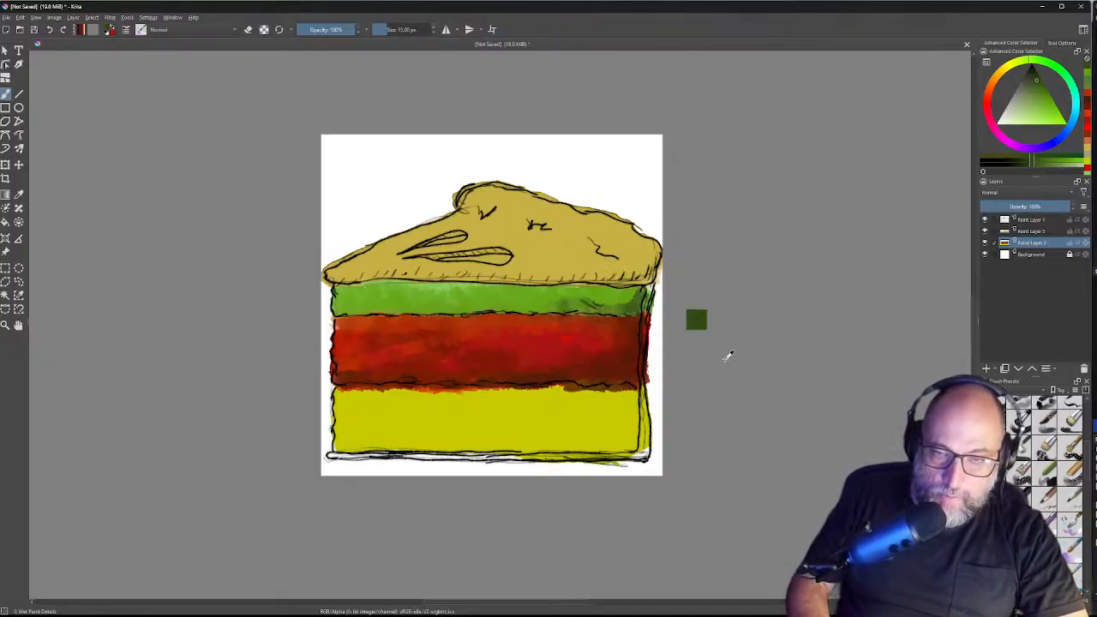
{"action": "key", "text": "ctrl+z"}
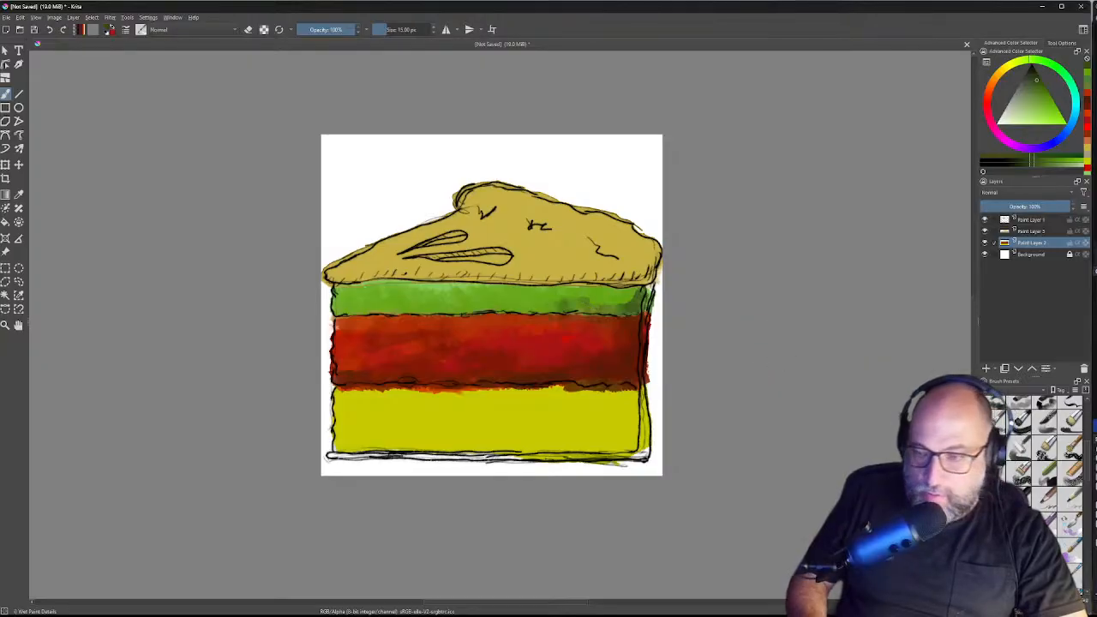
{"action": "left_click", "coordinate": [1071, 548]}
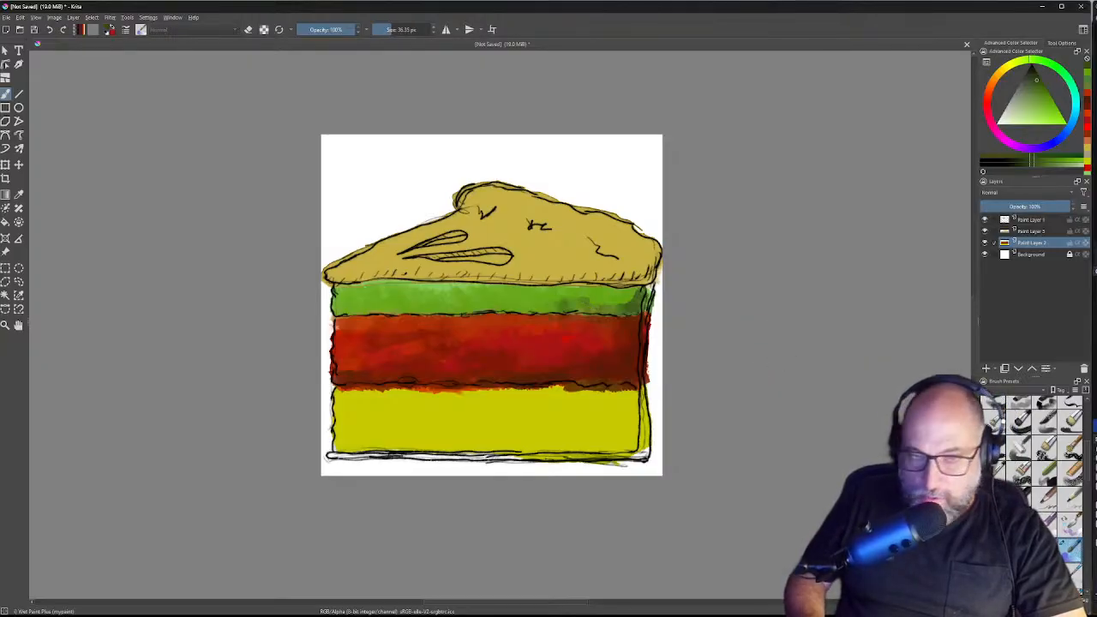
Step: Brush darker green along the band's lower part and right end, then sample green from the cake
{"action": "left_click_drag", "start_coordinate": [536, 303], "coordinate": [594, 303]}
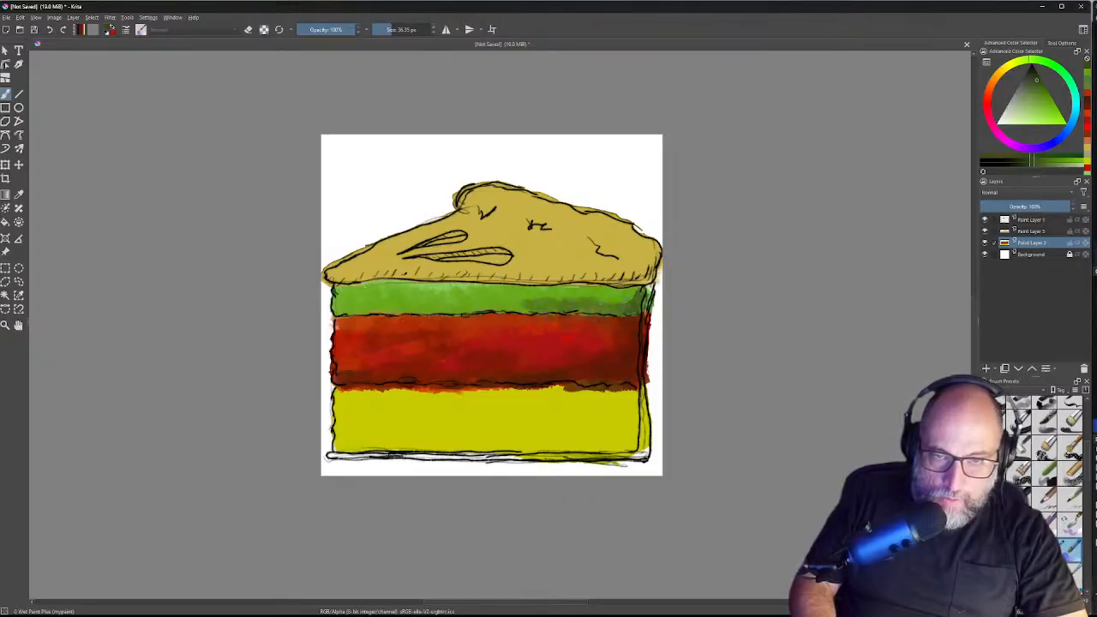
{"action": "mouse_move", "coordinate": [625, 292]}
{"action": "left_mouse_down"}
{"action": "mouse_move", "coordinate": [643, 289]}
{"action": "mouse_move", "coordinate": [615, 300]}
{"action": "left_mouse_up"}
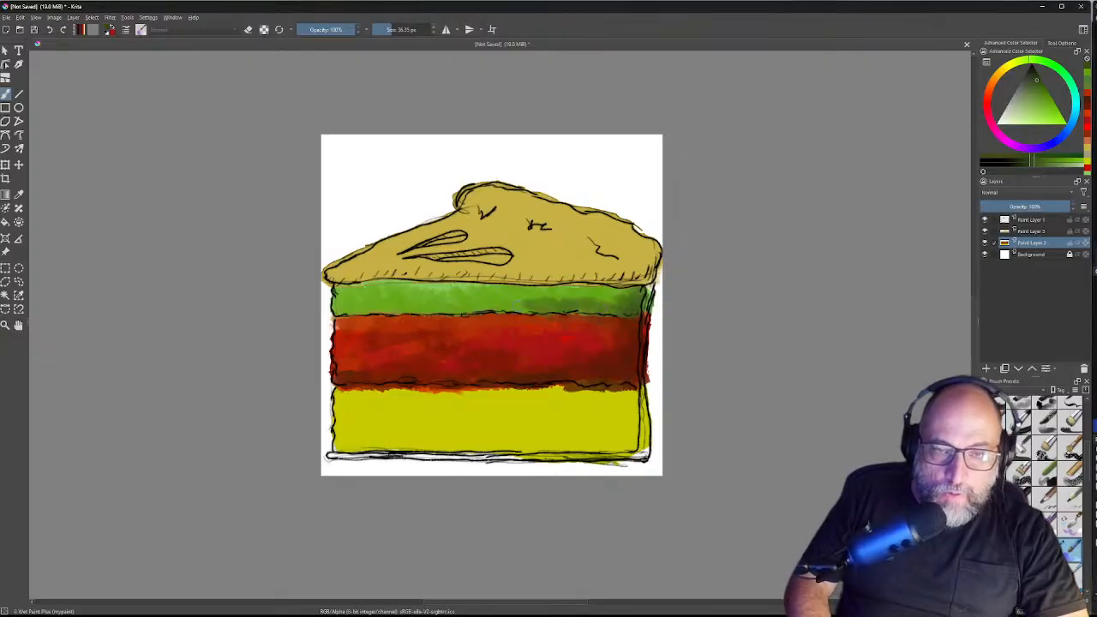
{"action": "mouse_move", "coordinate": [515, 305]}
{"action": "left_mouse_down"}
{"action": "mouse_move", "coordinate": [531, 309]}
{"action": "mouse_move", "coordinate": [401, 310]}
{"action": "left_mouse_up"}
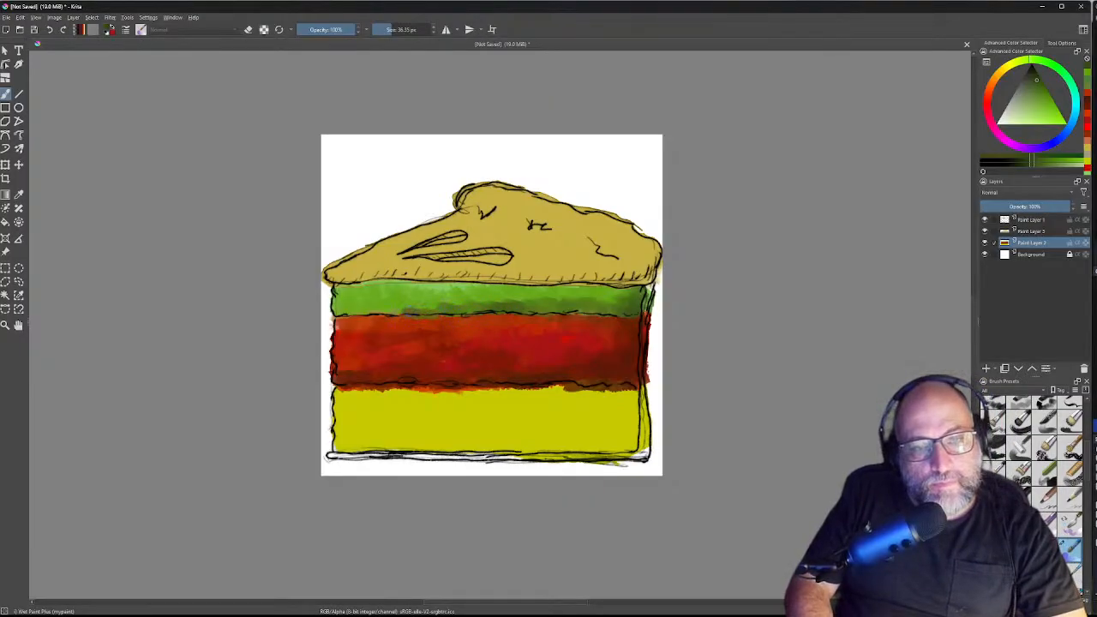
{"action": "left_click", "coordinate": [430, 302], "text": "ctrl"}
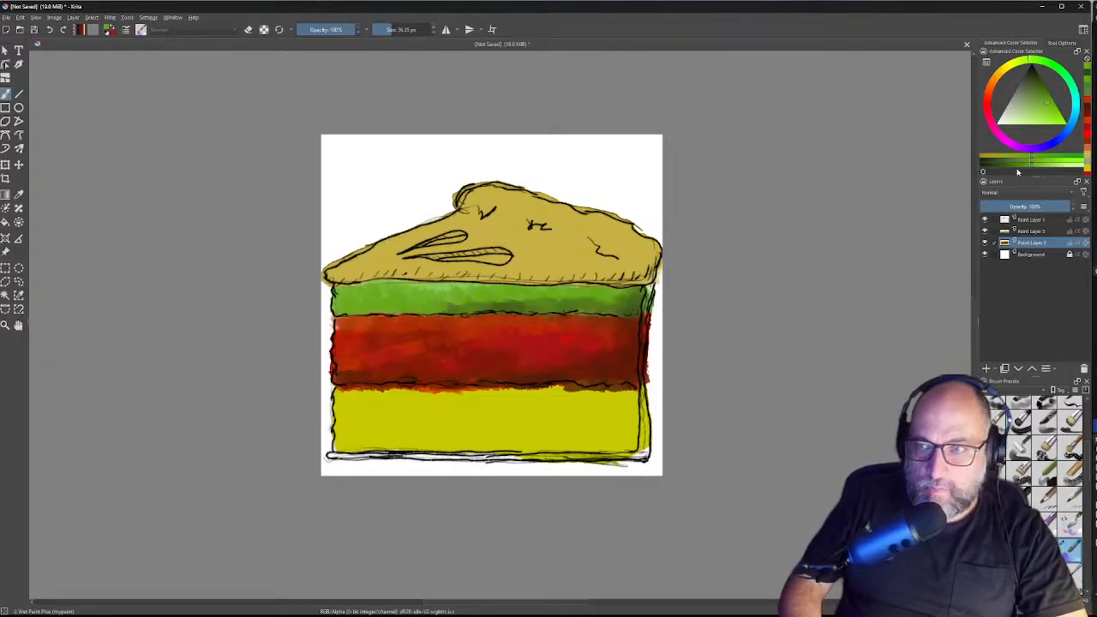
Step: Extend darker green shading leftward and along the band's top, then pick a deeper green
{"action": "left_click_drag", "start_coordinate": [1045, 94], "coordinate": [1043, 86]}
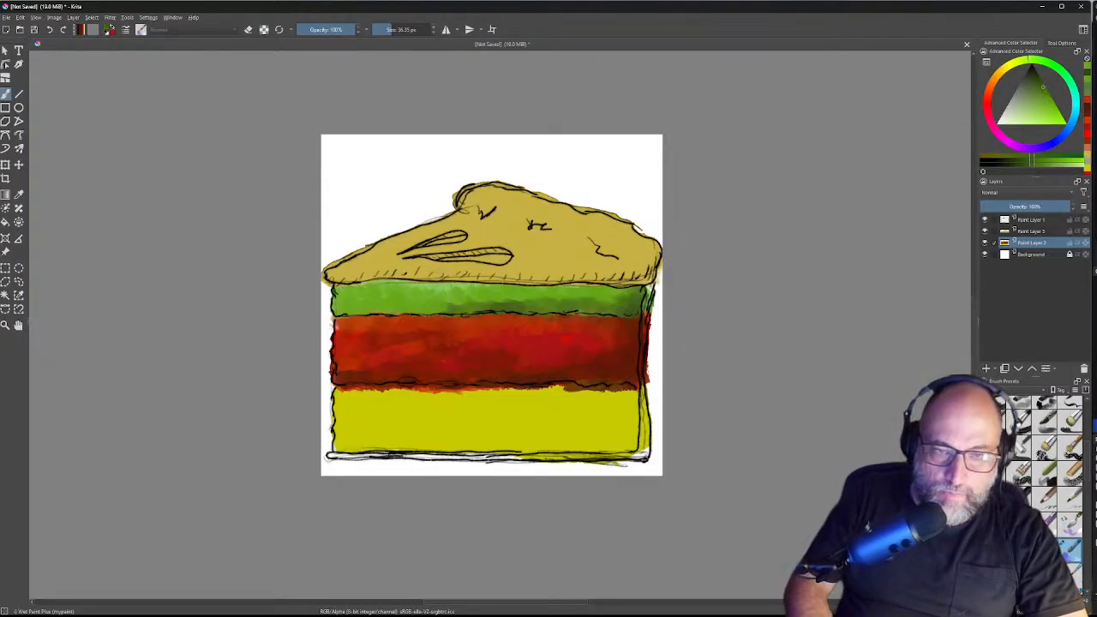
{"action": "mouse_move", "coordinate": [438, 305]}
{"action": "left_mouse_down"}
{"action": "mouse_move", "coordinate": [333, 312]}
{"action": "mouse_move", "coordinate": [346, 307]}
{"action": "left_mouse_up"}
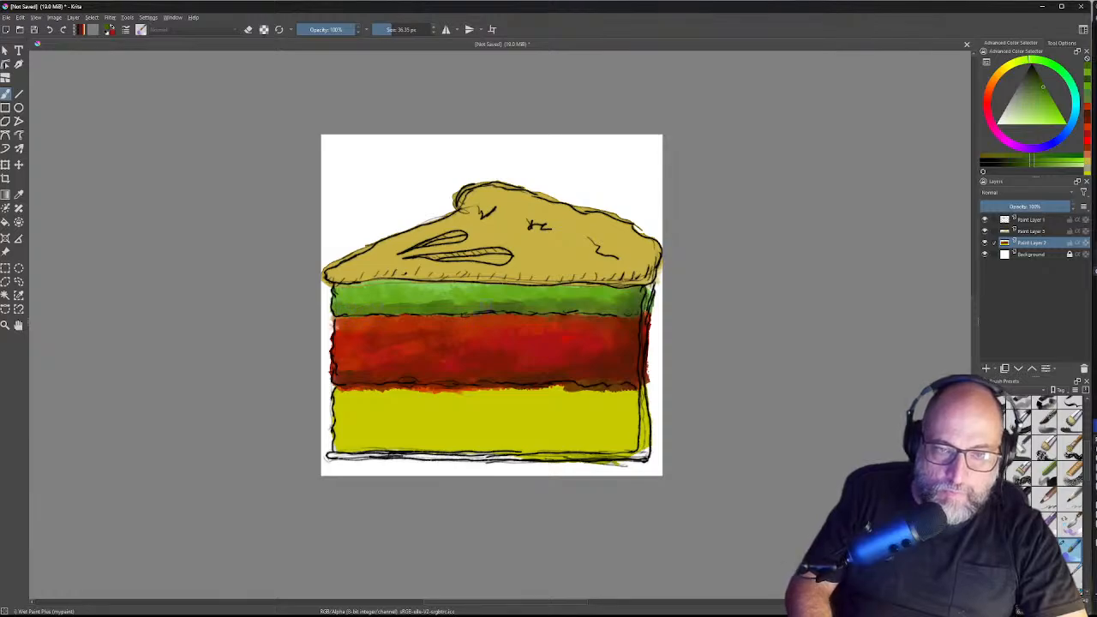
{"action": "left_click_drag", "start_coordinate": [524, 307], "coordinate": [613, 308]}
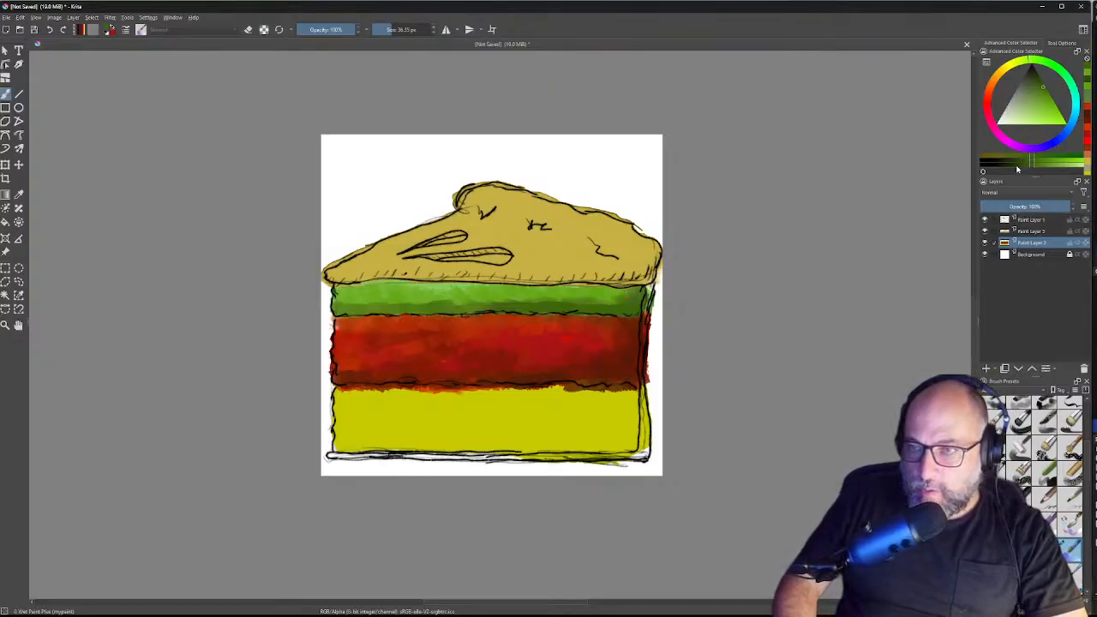
{"action": "left_click", "coordinate": [1041, 82]}
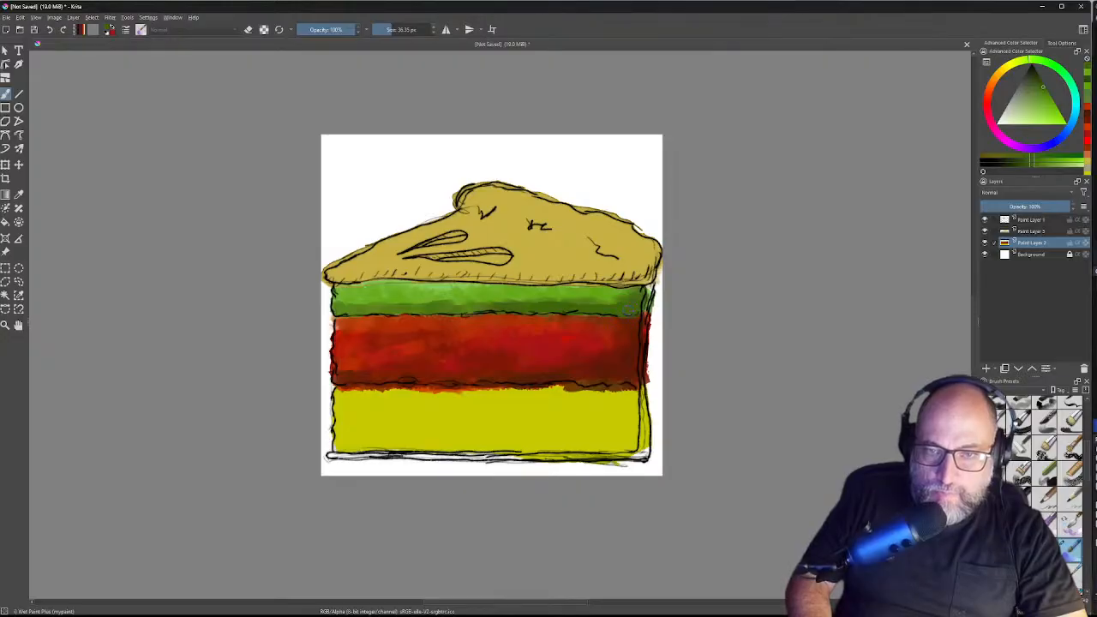
{"action": "left_click_drag", "start_coordinate": [1042, 86], "coordinate": [1035, 76]}
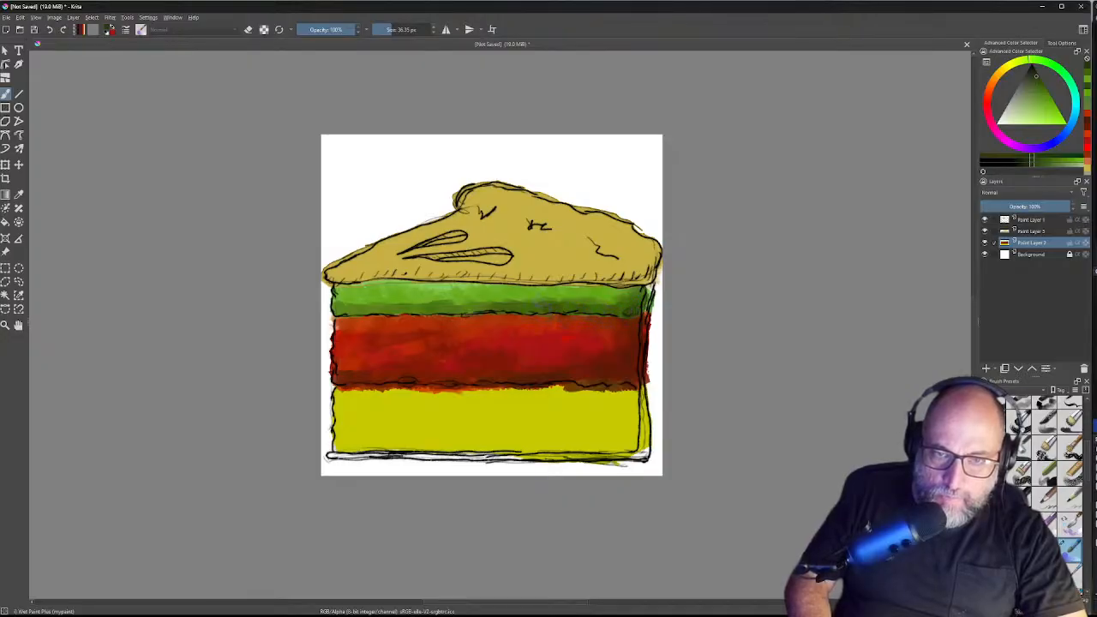
Step: Dab deep green across the green band from its left end to its right end
{"action": "left_click_drag", "start_coordinate": [464, 296], "coordinate": [451, 296]}
{"action": "left_click_drag", "start_coordinate": [450, 295], "coordinate": [402, 297]}
{"action": "left_click_drag", "start_coordinate": [403, 296], "coordinate": [358, 295]}
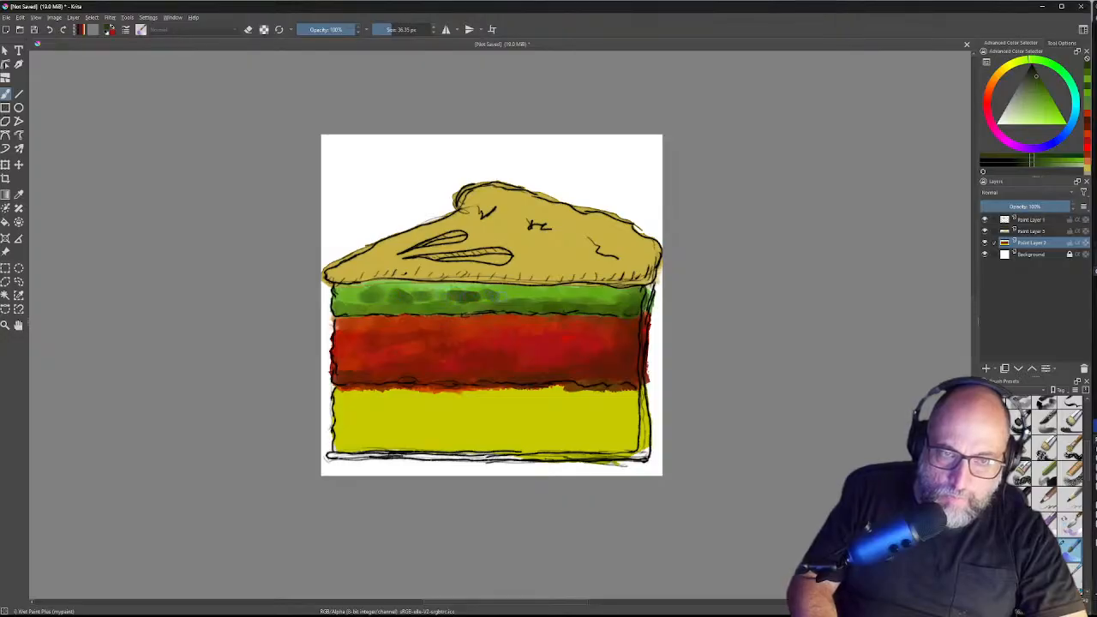
{"action": "left_click_drag", "start_coordinate": [467, 296], "coordinate": [545, 296]}
{"action": "left_click_drag", "start_coordinate": [545, 295], "coordinate": [615, 298]}
{"action": "left_click_drag", "start_coordinate": [616, 298], "coordinate": [625, 299]}
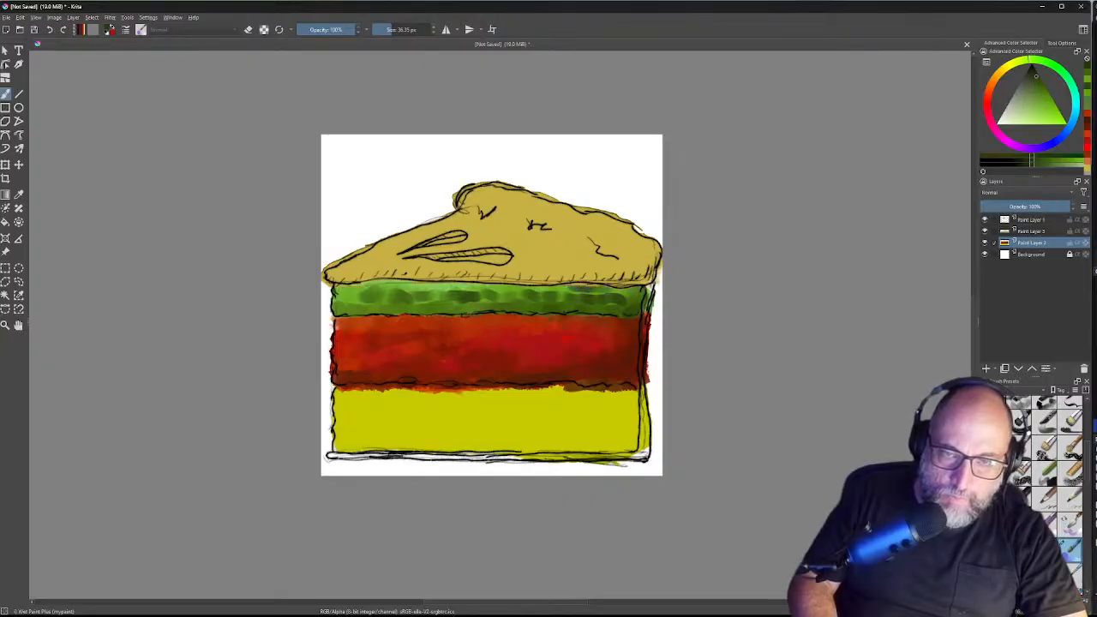
{"action": "left_click_drag", "start_coordinate": [601, 291], "coordinate": [641, 291]}
{"action": "left_click_drag", "start_coordinate": [641, 291], "coordinate": [644, 291]}
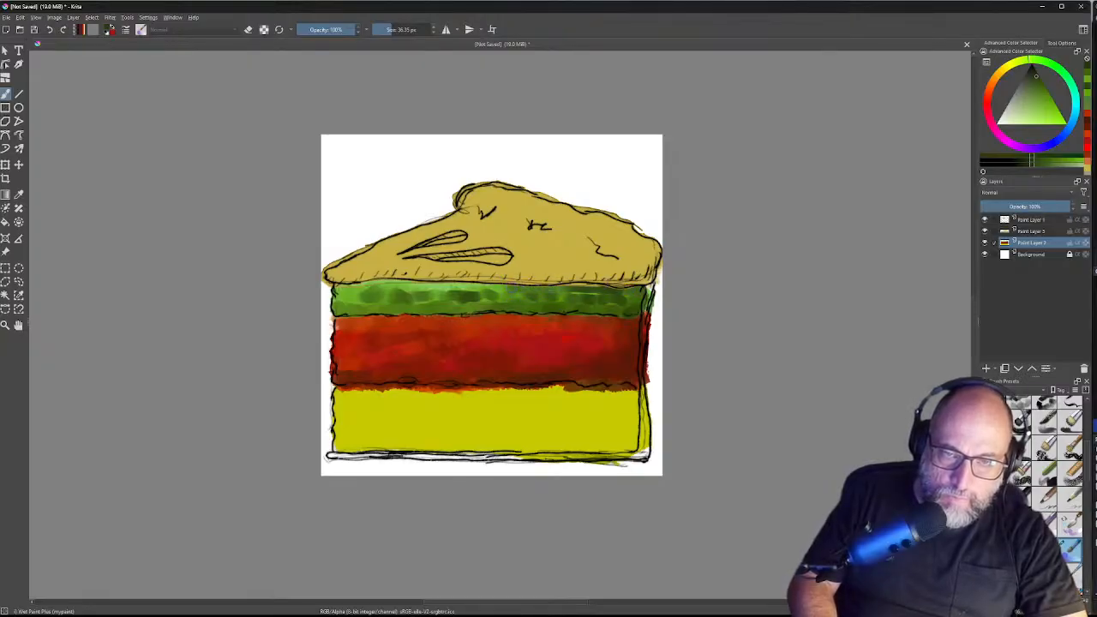
Step: Trace a dark stroke along the green band's top edge from right to left
{"action": "left_click_drag", "start_coordinate": [512, 290], "coordinate": [493, 289]}
{"action": "left_click_drag", "start_coordinate": [491, 283], "coordinate": [454, 285]}
{"action": "left_click_drag", "start_coordinate": [454, 285], "coordinate": [443, 283]}
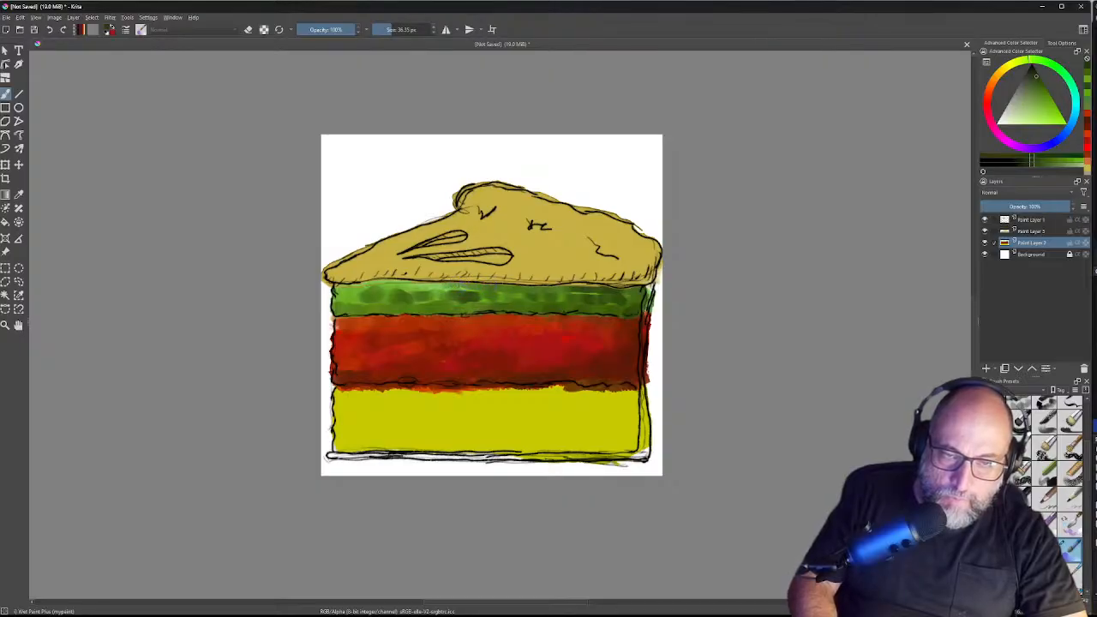
{"action": "left_click_drag", "start_coordinate": [442, 285], "coordinate": [433, 287]}
{"action": "left_click_drag", "start_coordinate": [434, 287], "coordinate": [425, 287]}
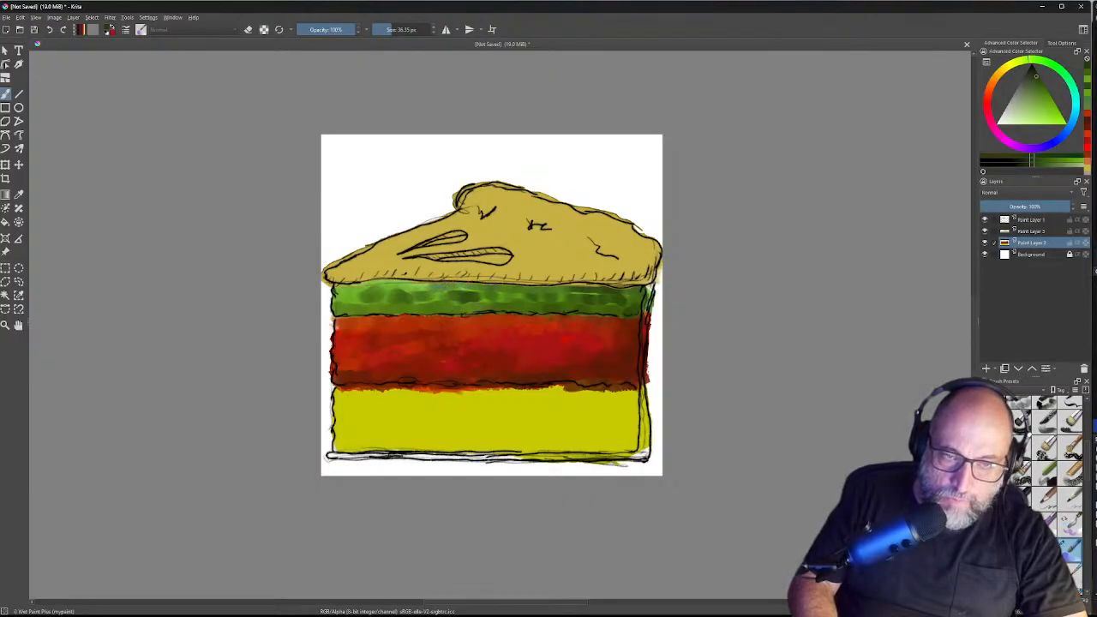
{"action": "left_click_drag", "start_coordinate": [425, 287], "coordinate": [411, 285]}
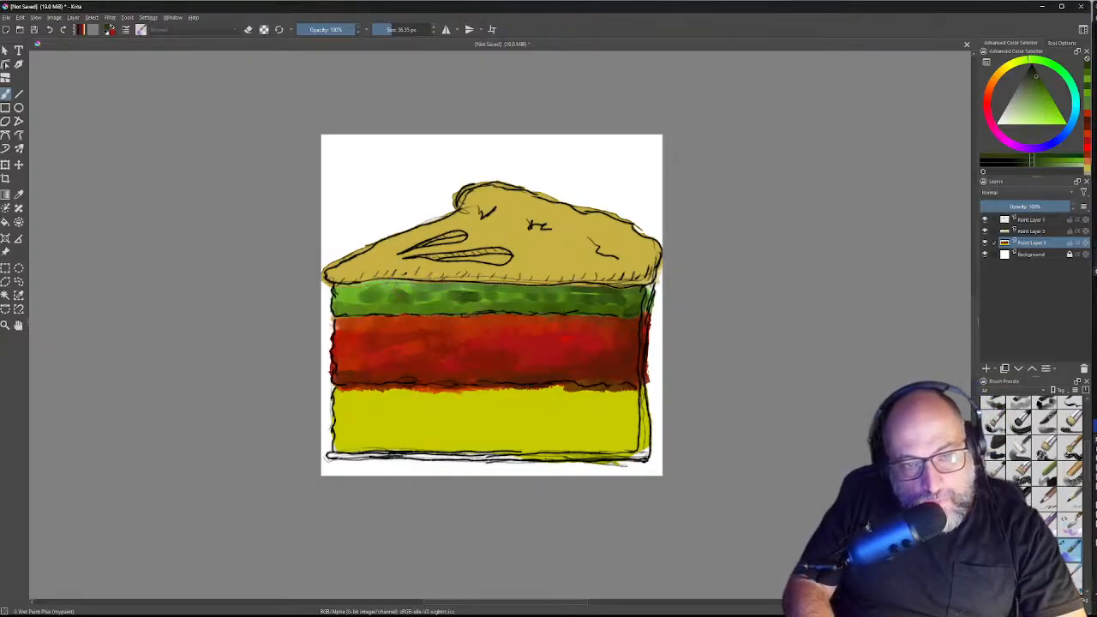
{"action": "left_click_drag", "start_coordinate": [415, 286], "coordinate": [425, 287]}
{"action": "left_click_drag", "start_coordinate": [411, 286], "coordinate": [391, 286]}
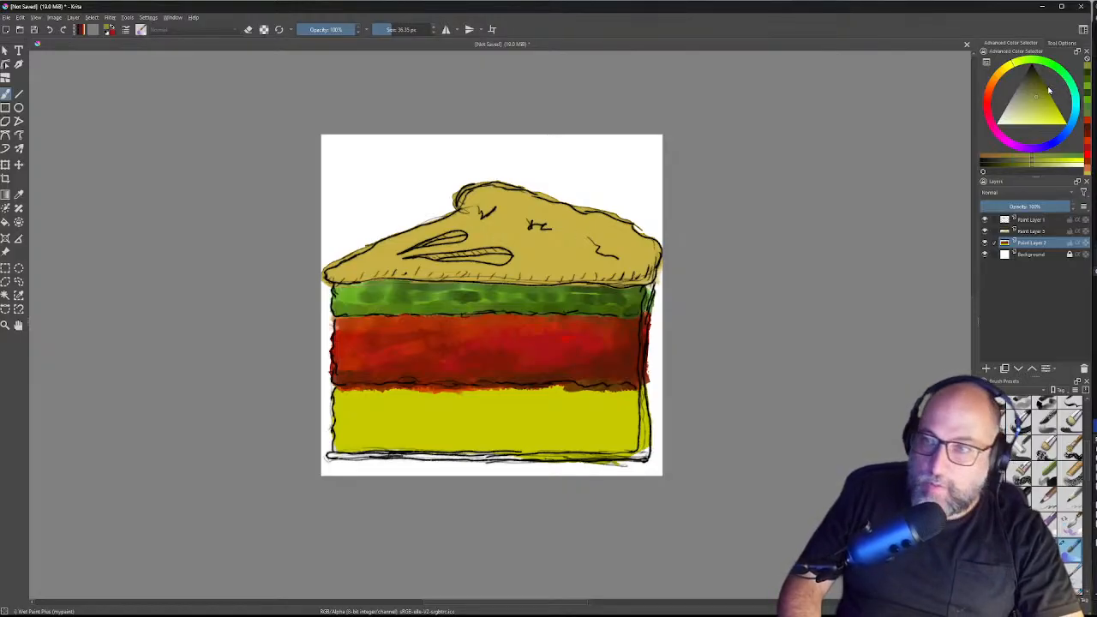
Step: Shade the green band's lower-left and right edges with olive-green dabs, then pick a darker green
{"action": "left_click", "coordinate": [1043, 89]}
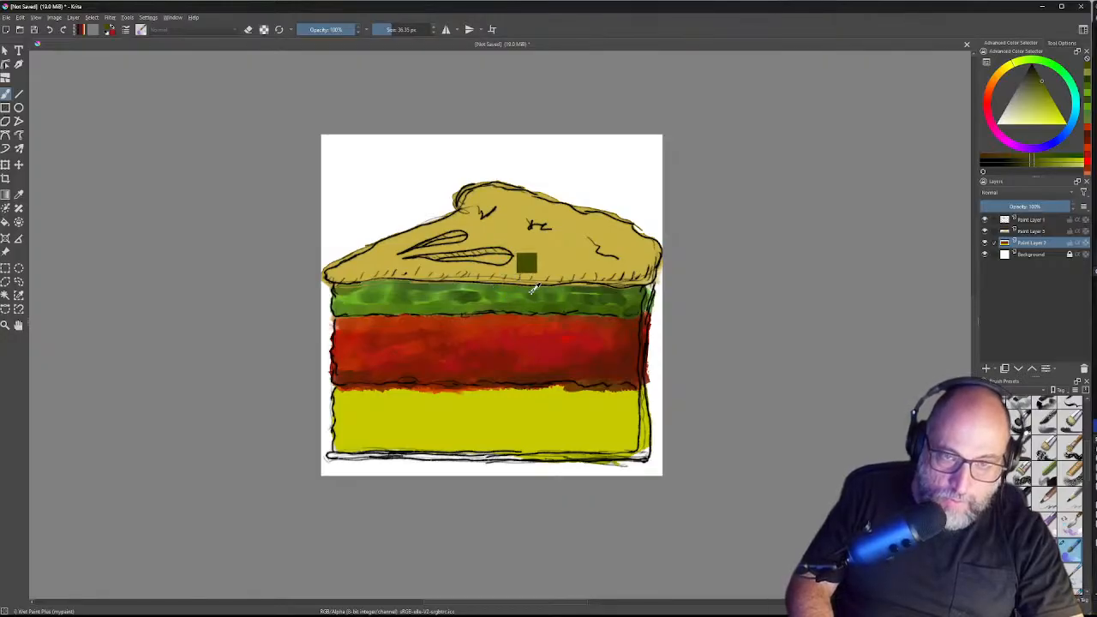
{"action": "left_click", "coordinate": [511, 289], "text": "ctrl"}
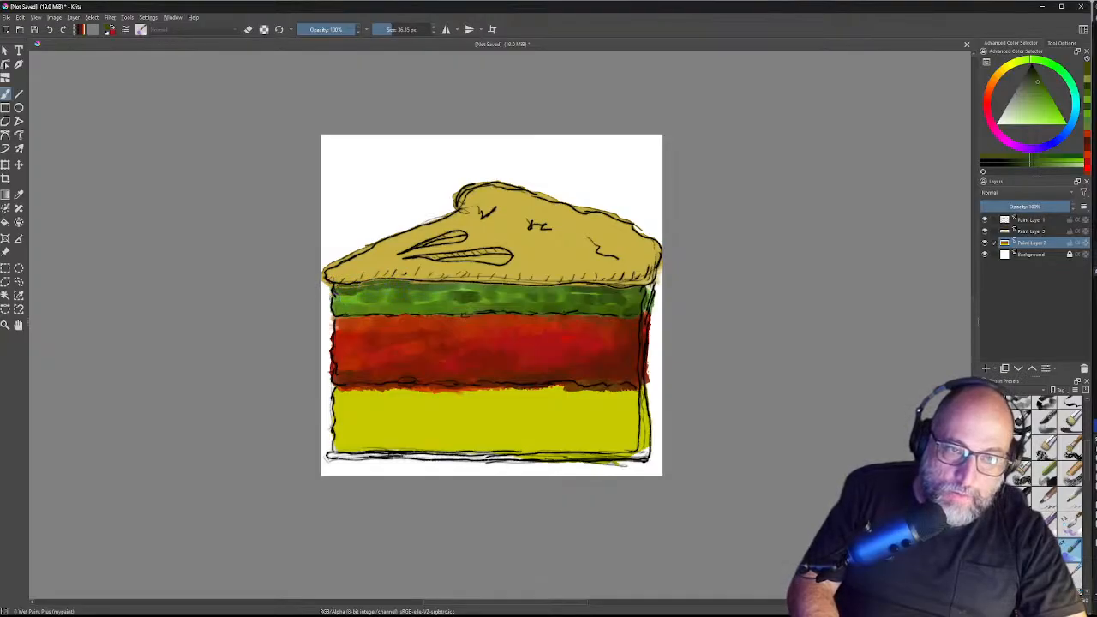
{"action": "mouse_move", "coordinate": [338, 312]}
{"action": "left_mouse_down"}
{"action": "mouse_move", "coordinate": [360, 311]}
{"action": "mouse_move", "coordinate": [333, 311]}
{"action": "left_mouse_up"}
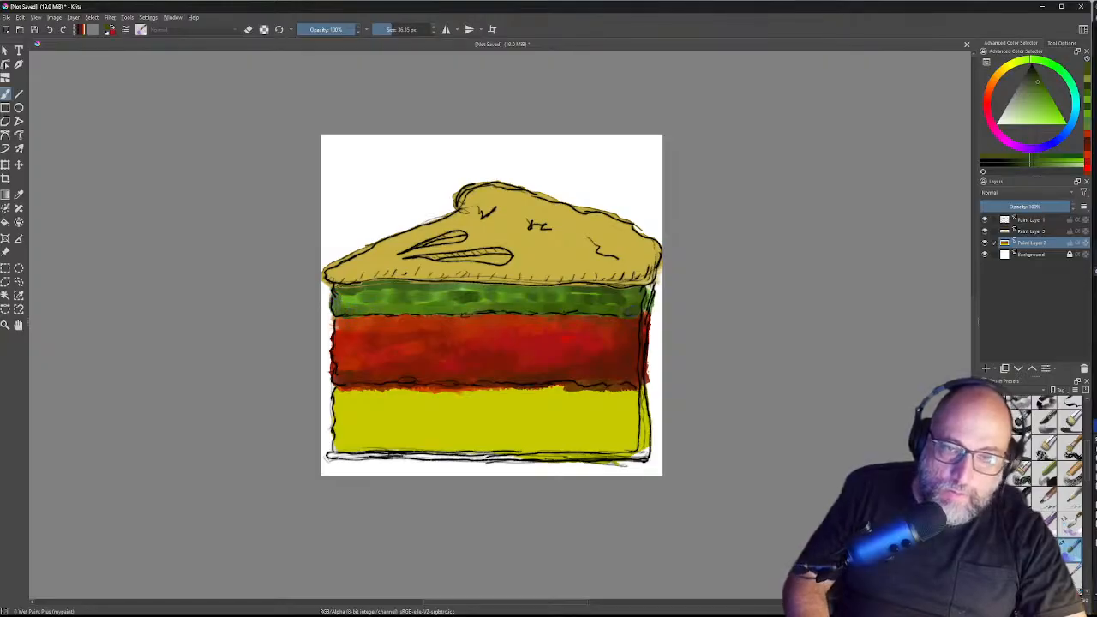
{"action": "left_click", "coordinate": [628, 295]}
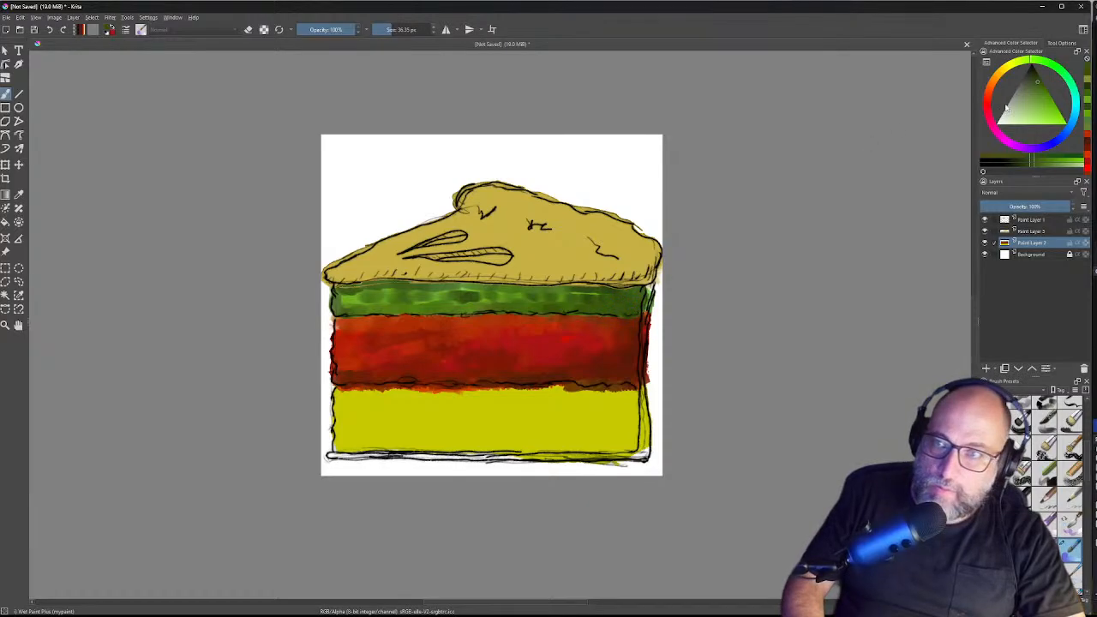
{"action": "left_click", "coordinate": [1036, 76]}
{"action": "left_click", "coordinate": [1033, 72]}
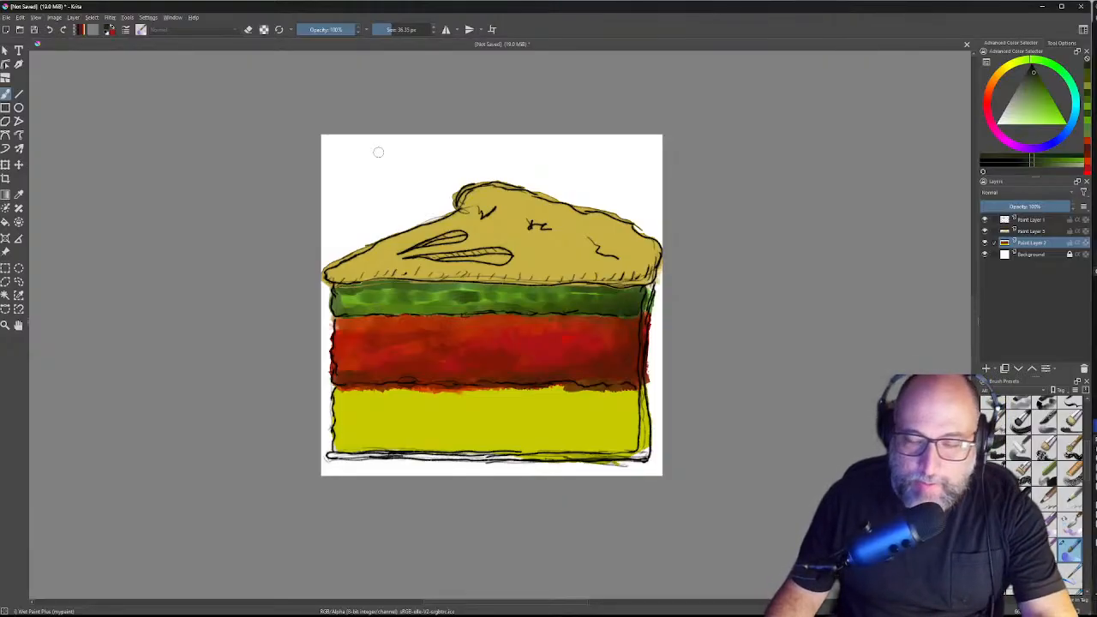
Step: Start saving the drawing with Ctrl+S, then cancel the save dialog
{"action": "key", "text": "ctrl+s"}
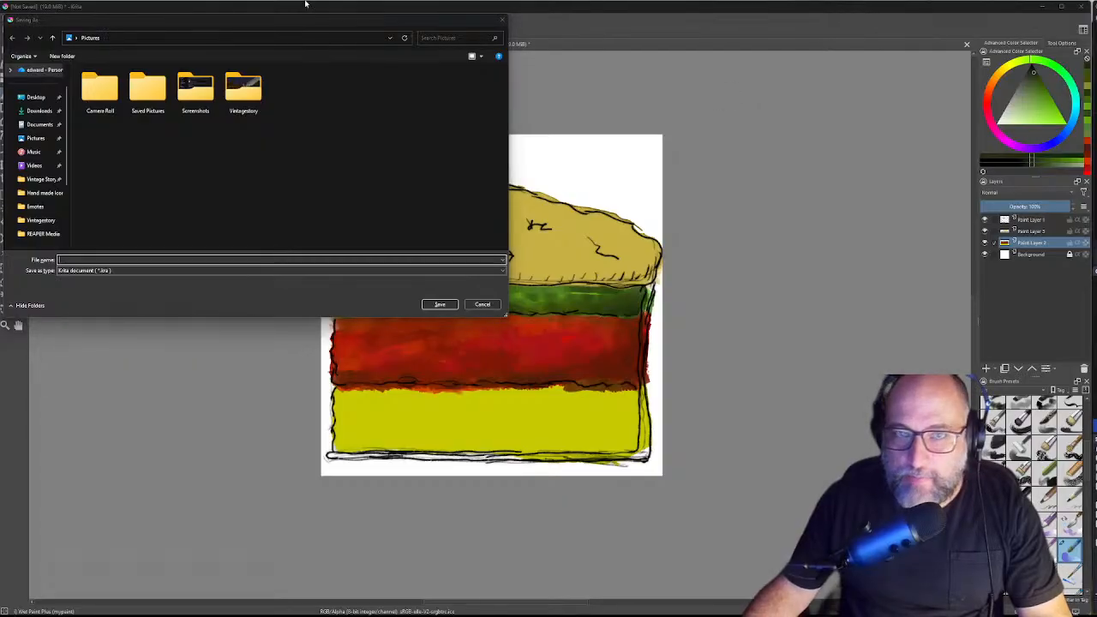
{"action": "left_click", "coordinate": [501, 19]}
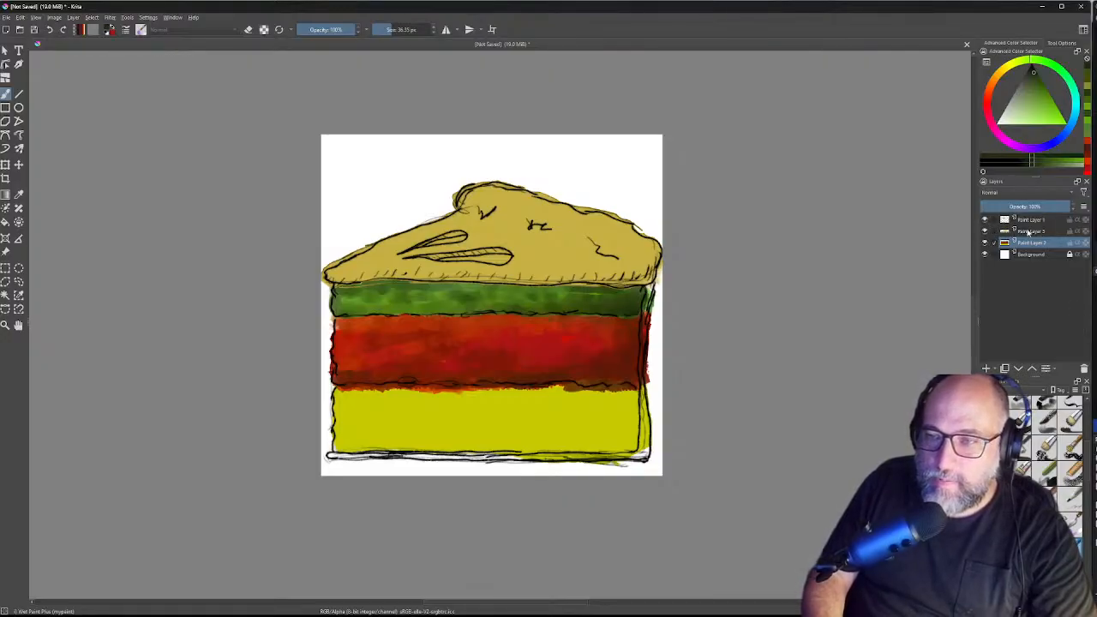
Step: Hide Paint Layer 5 so the tan fill on the cake top disappears
{"action": "left_click", "coordinate": [984, 231]}
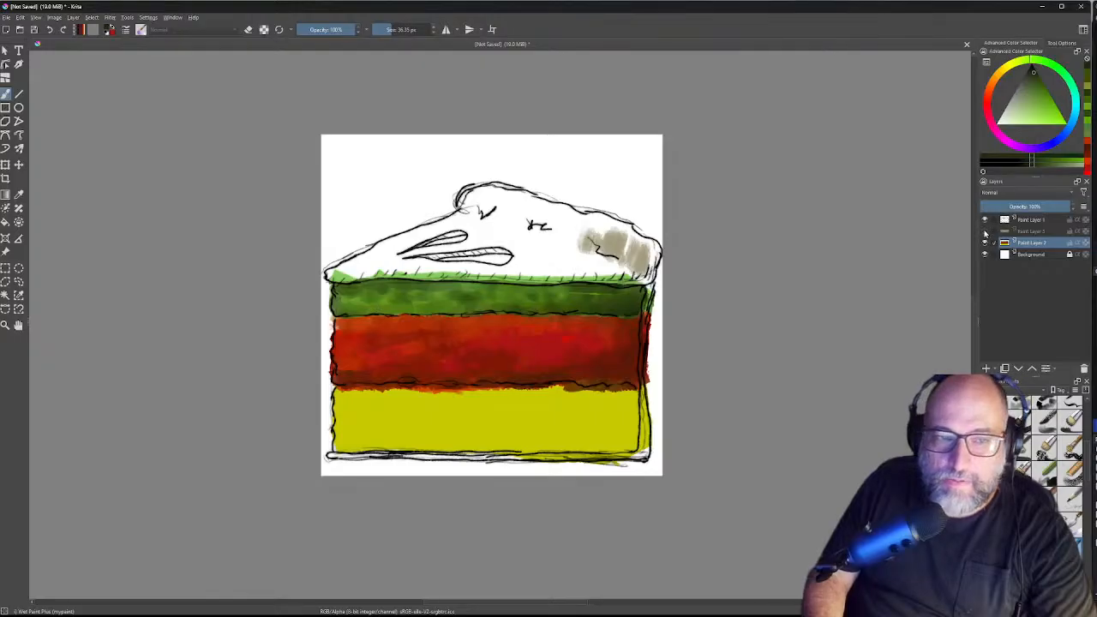
{"action": "left_click", "coordinate": [984, 232]}
{"action": "left_click", "coordinate": [985, 233]}
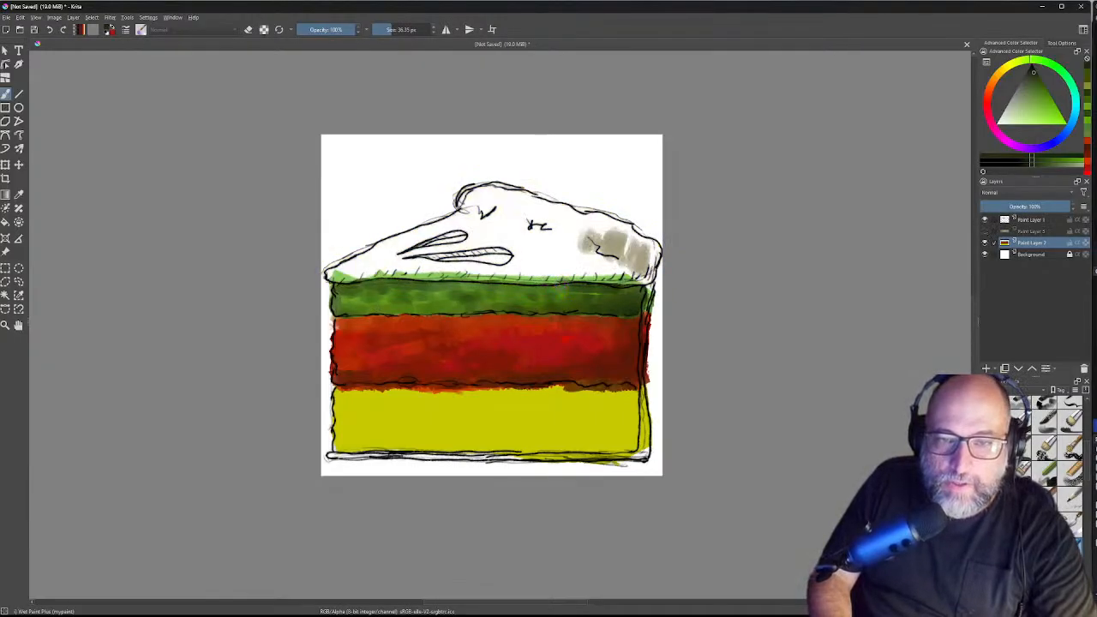
Step: Brush dark green along the green band's top edge from right to left
{"action": "mouse_move", "coordinate": [571, 282]}
{"action": "left_mouse_down"}
{"action": "mouse_move", "coordinate": [603, 284]}
{"action": "mouse_move", "coordinate": [532, 281]}
{"action": "mouse_move", "coordinate": [596, 281]}
{"action": "left_mouse_up"}
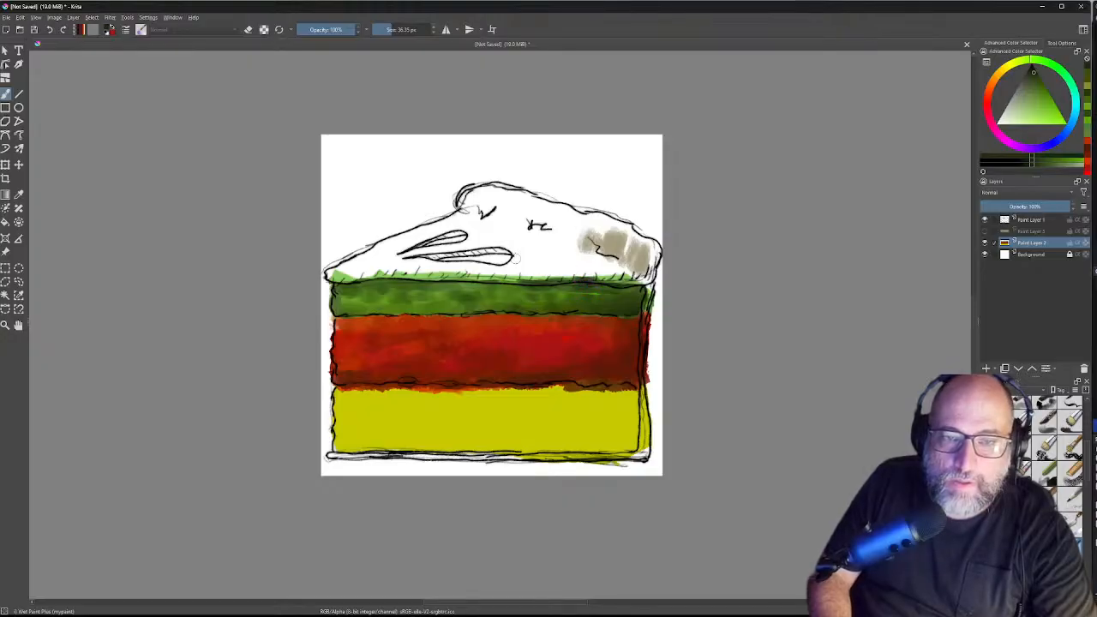
{"action": "left_click_drag", "start_coordinate": [525, 279], "coordinate": [336, 281]}
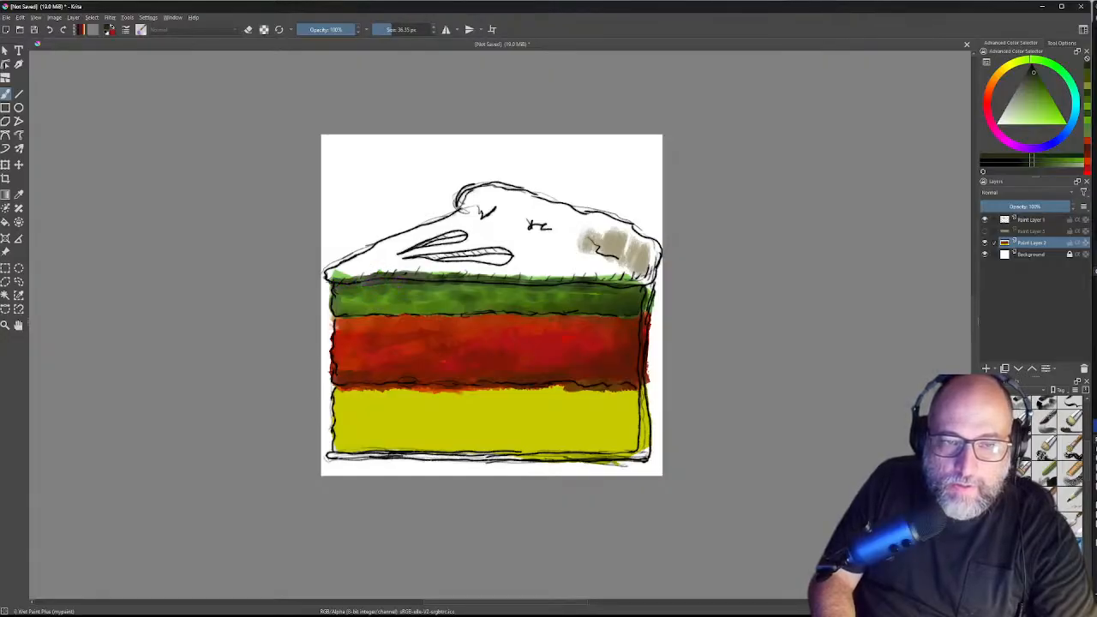
{"action": "mouse_move", "coordinate": [629, 283]}
{"action": "left_mouse_down"}
{"action": "mouse_move", "coordinate": [652, 291]}
{"action": "mouse_move", "coordinate": [641, 287]}
{"action": "left_mouse_up"}
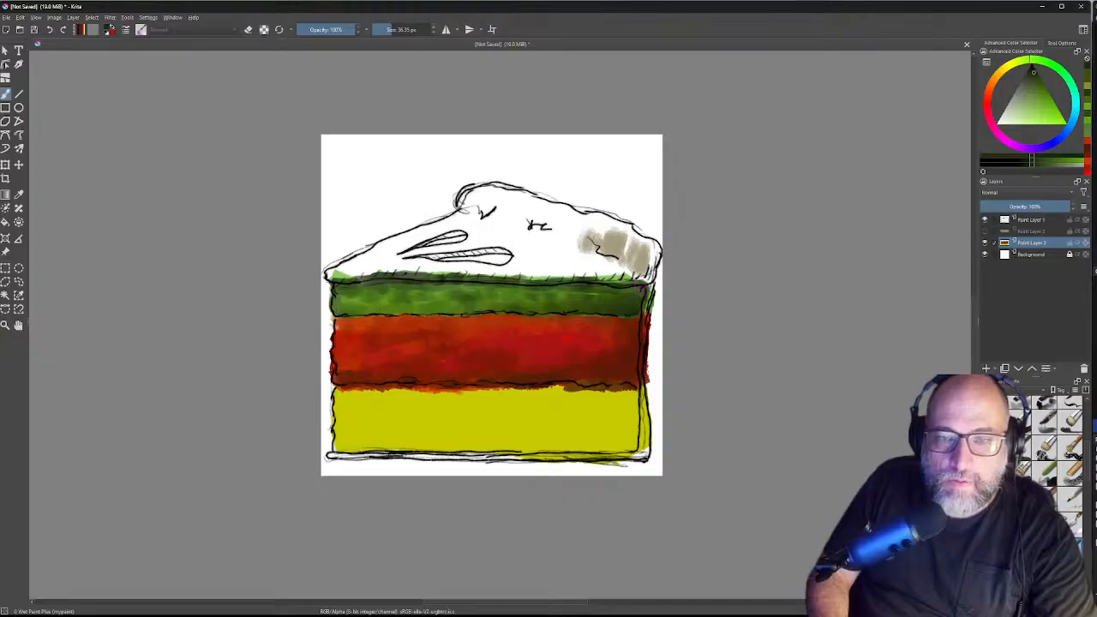
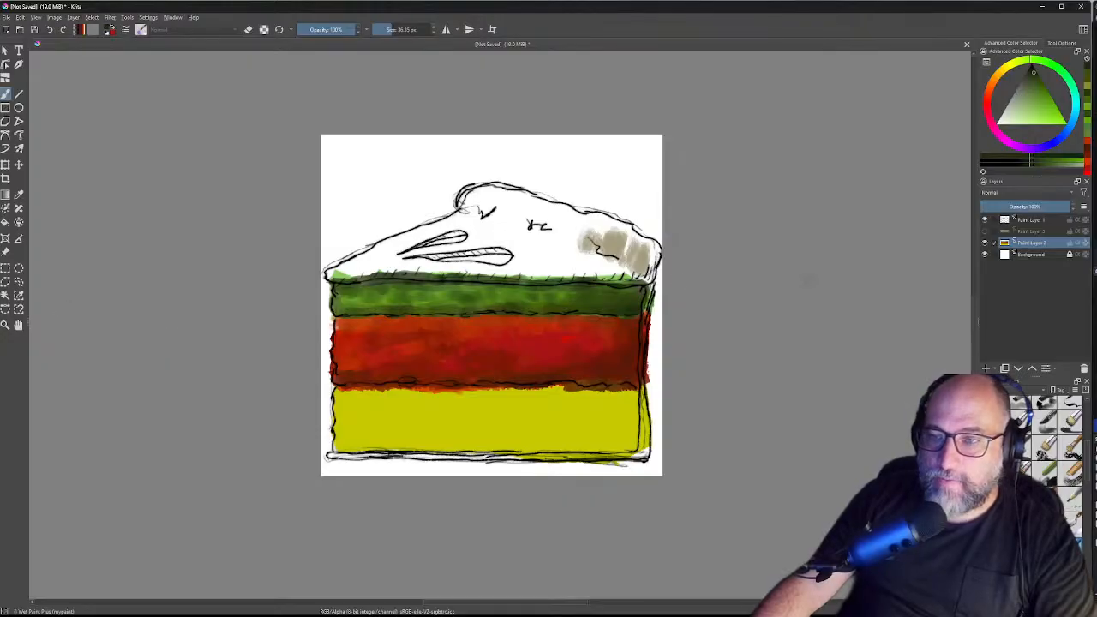
Step: Show Paint Layer 2 so the tan fill returns to the cake top
{"action": "left_click", "coordinate": [985, 231]}
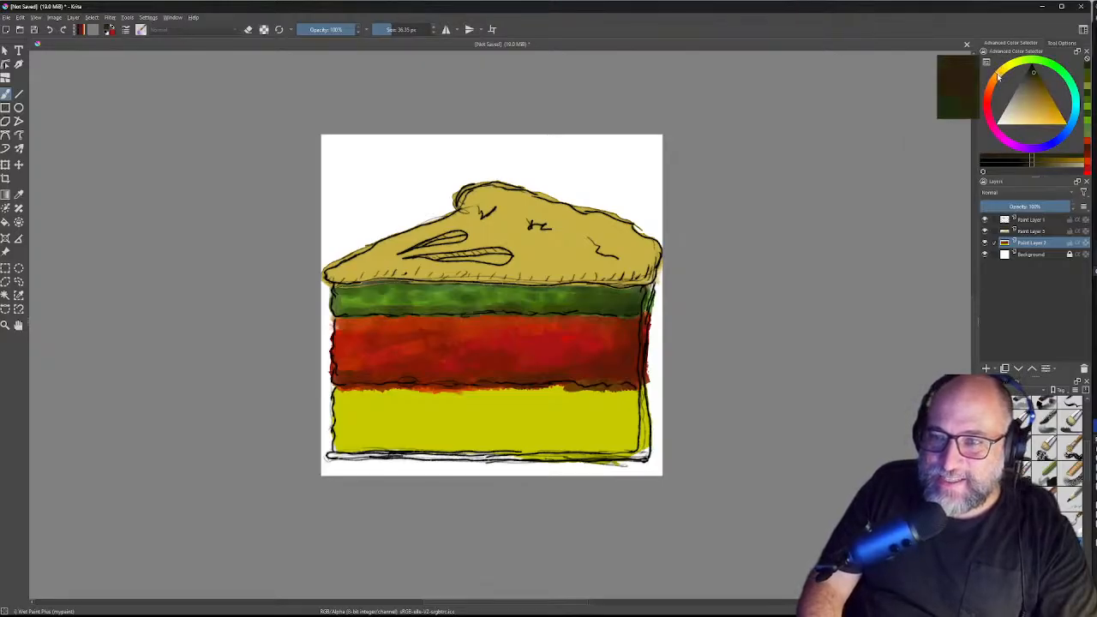
Step: Choose a saturated orange from the Advanced Color Selector triangle
{"action": "left_click", "coordinate": [1061, 120]}
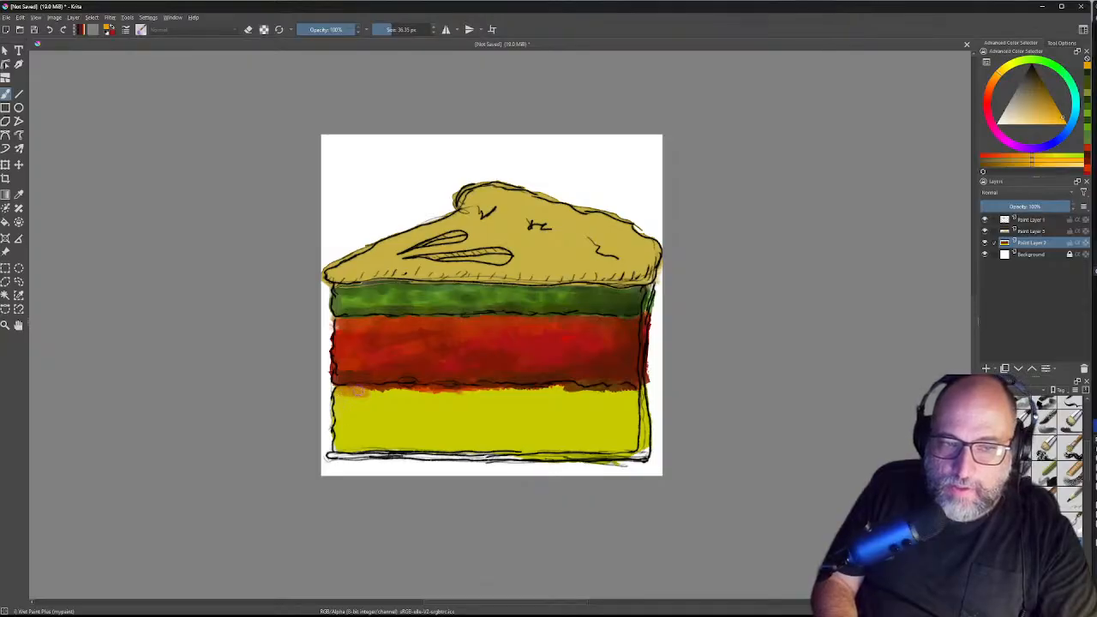
Step: Brush orange along the red-yellow boundary, then darker orange along the yellow band's bottom-left edge
{"action": "left_click_drag", "start_coordinate": [372, 391], "coordinate": [631, 392]}
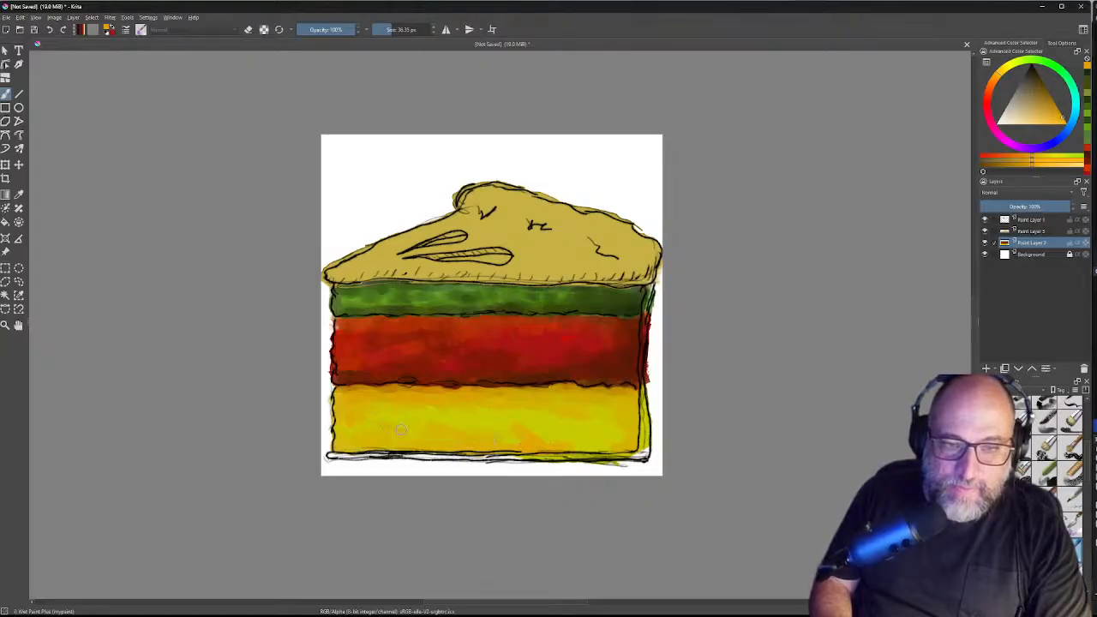
{"action": "mouse_move", "coordinate": [464, 413]}
{"action": "left_mouse_down"}
{"action": "mouse_move", "coordinate": [496, 439]}
{"action": "mouse_move", "coordinate": [567, 443]}
{"action": "left_mouse_up"}
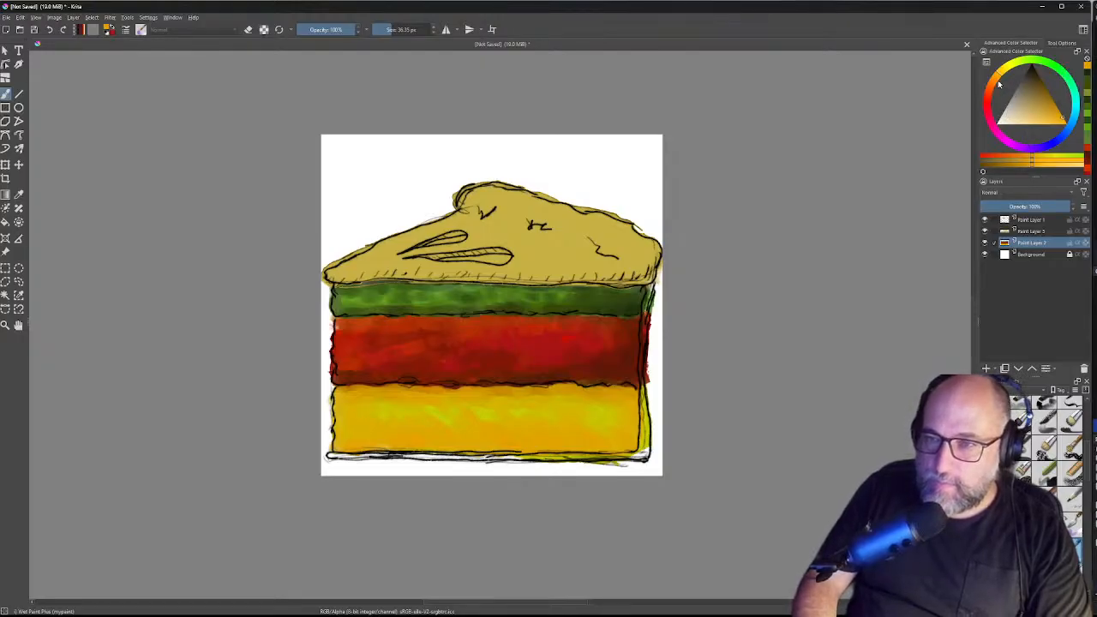
{"action": "left_click", "coordinate": [991, 85]}
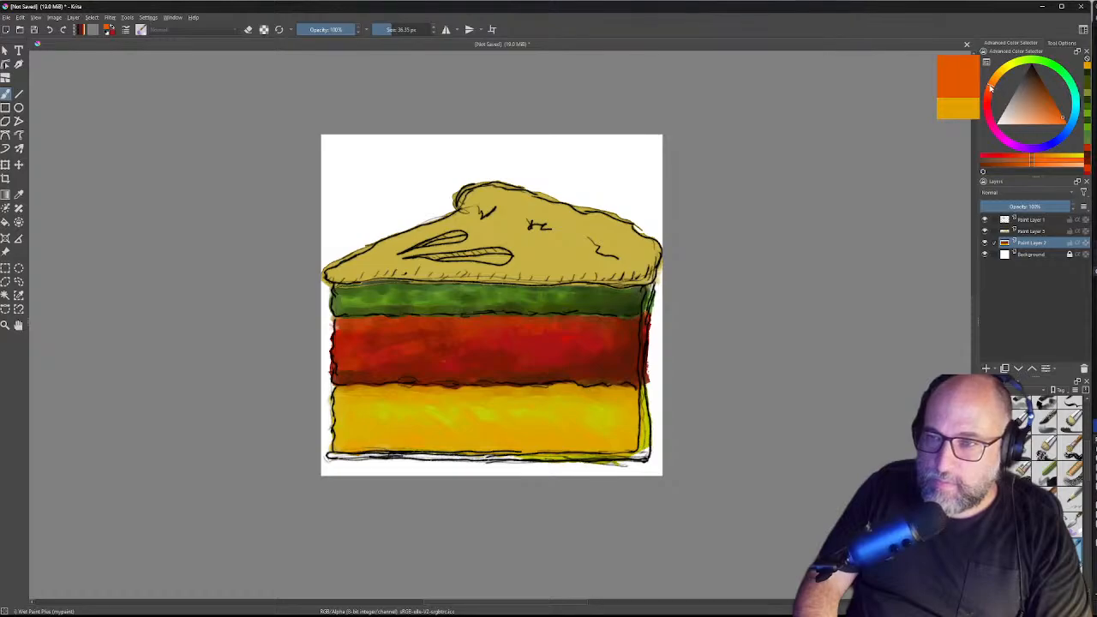
{"action": "left_click", "coordinate": [991, 89]}
{"action": "left_click", "coordinate": [1052, 106]}
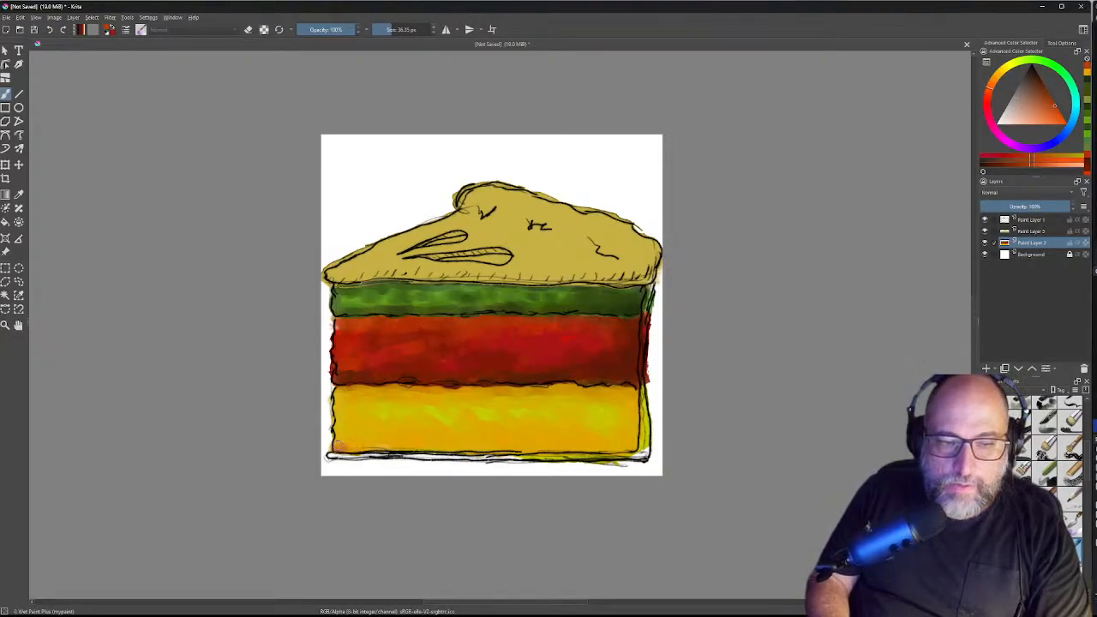
{"action": "left_click_drag", "start_coordinate": [358, 447], "coordinate": [377, 447]}
{"action": "left_click_drag", "start_coordinate": [377, 447], "coordinate": [393, 447]}
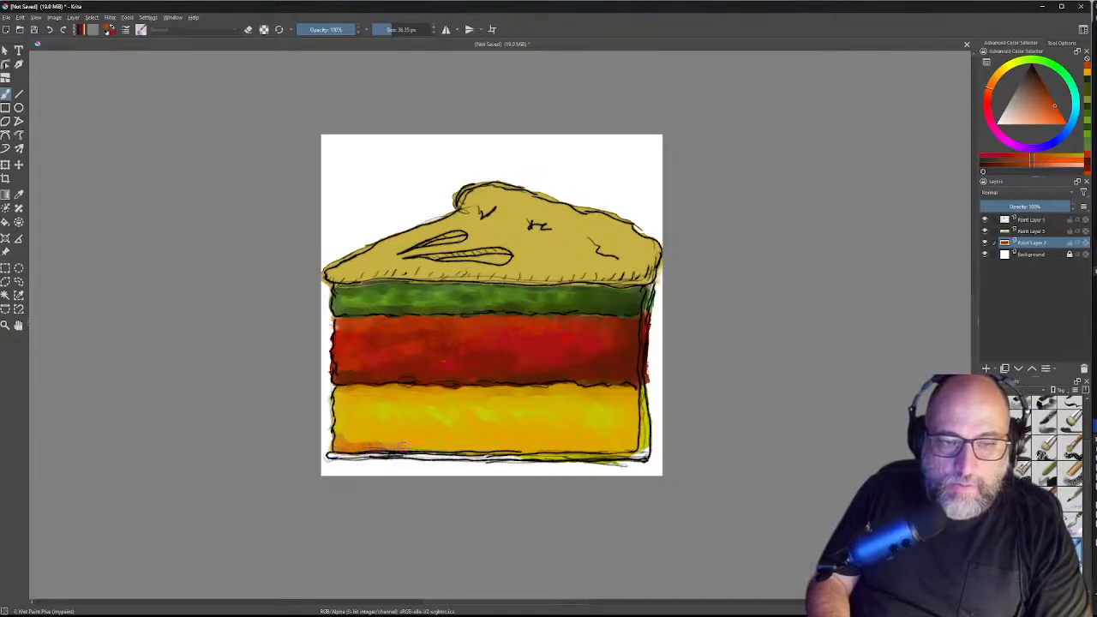
{"action": "mouse_move", "coordinate": [403, 446]}
{"action": "left_mouse_down"}
{"action": "mouse_move", "coordinate": [377, 442]}
{"action": "mouse_move", "coordinate": [407, 446]}
{"action": "left_mouse_up"}
{"action": "left_click_drag", "start_coordinate": [994, 109], "coordinate": [994, 78]}
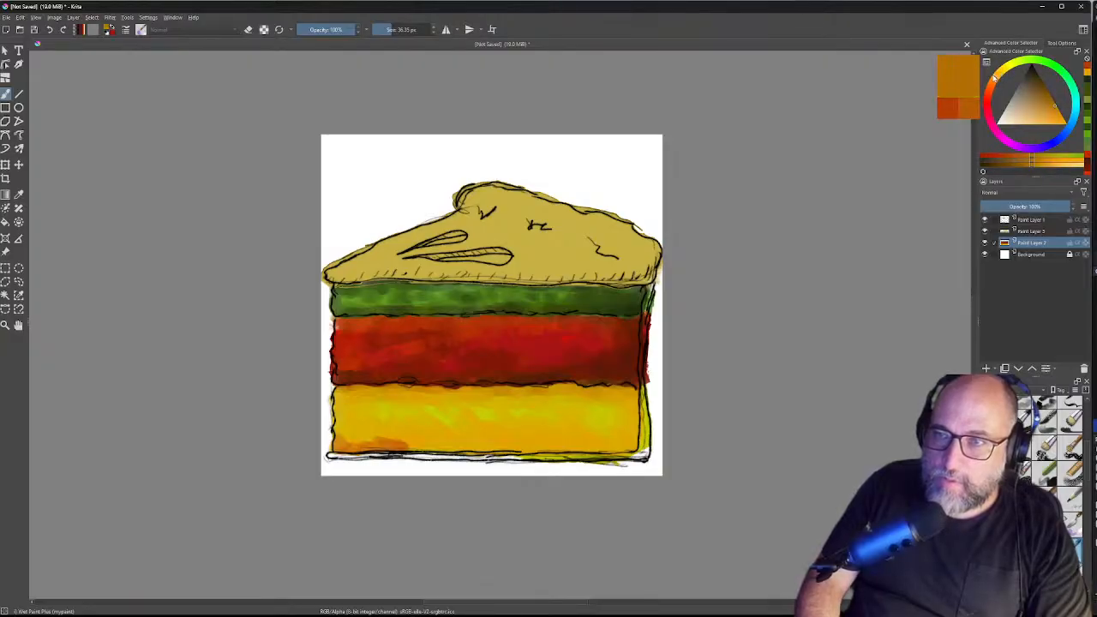
Step: Shade the yellow band's lower corners, bottom and right end with brighter orange
{"action": "left_click", "coordinate": [1059, 117]}
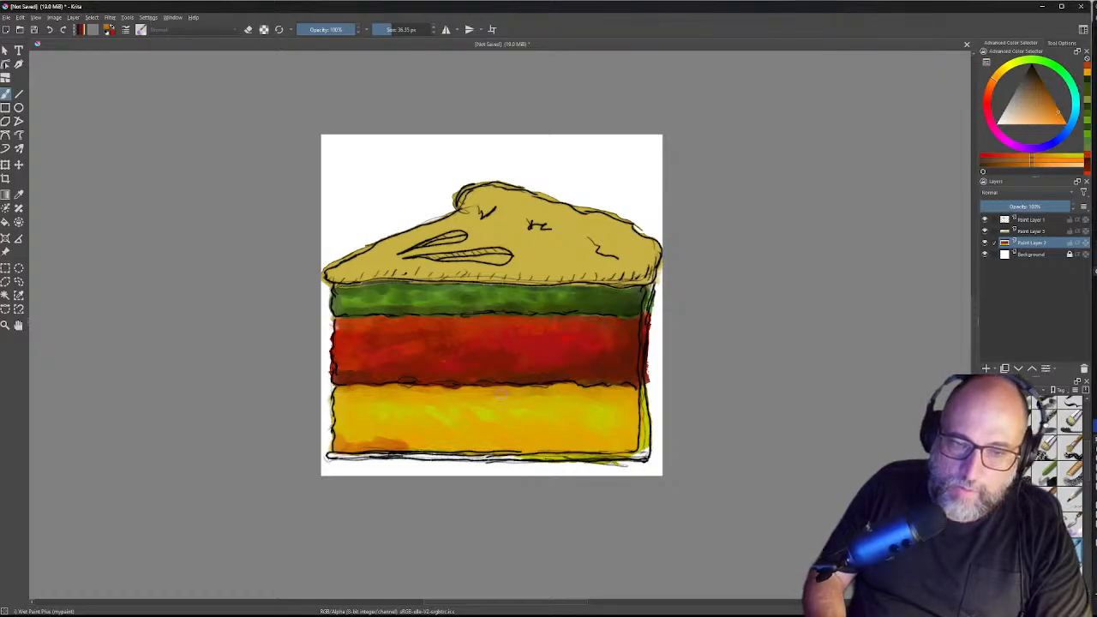
{"action": "left_click_drag", "start_coordinate": [339, 437], "coordinate": [347, 442]}
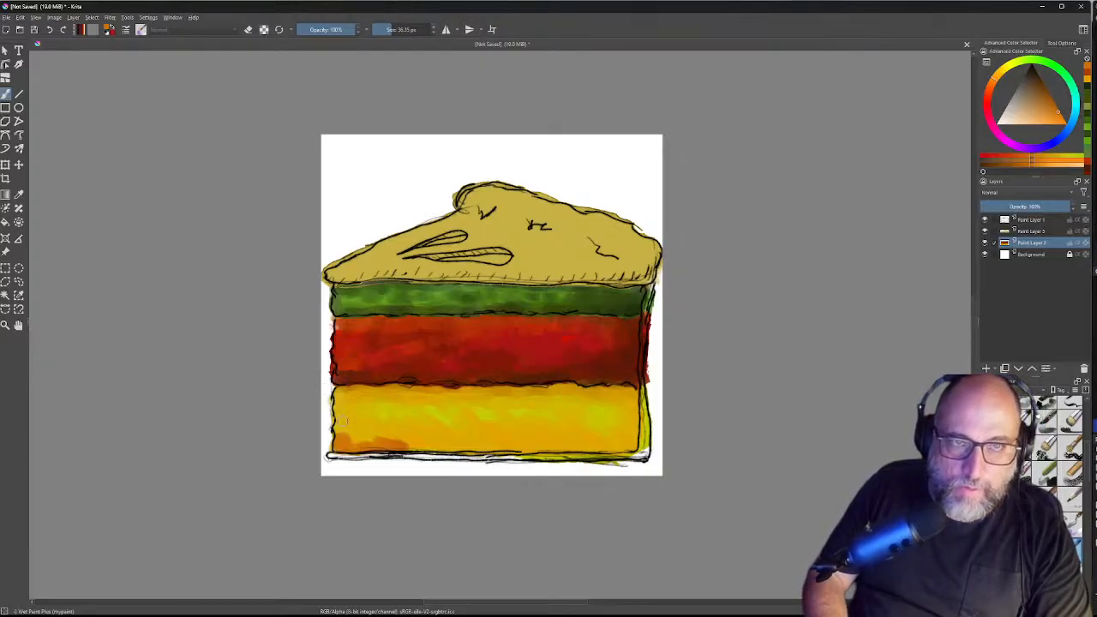
{"action": "left_click_drag", "start_coordinate": [349, 430], "coordinate": [349, 439]}
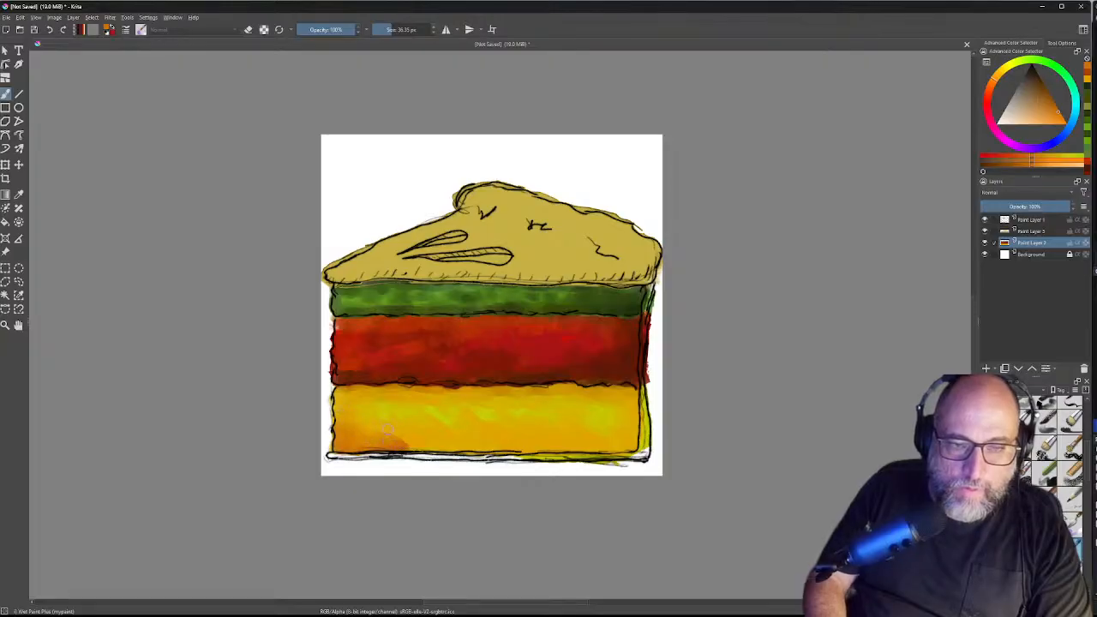
{"action": "mouse_move", "coordinate": [635, 436]}
{"action": "left_mouse_down"}
{"action": "mouse_move", "coordinate": [623, 448]}
{"action": "mouse_move", "coordinate": [595, 447]}
{"action": "left_mouse_up"}
{"action": "mouse_move", "coordinate": [391, 450]}
{"action": "left_mouse_down"}
{"action": "mouse_move", "coordinate": [418, 445]}
{"action": "mouse_move", "coordinate": [406, 440]}
{"action": "mouse_move", "coordinate": [582, 446]}
{"action": "left_mouse_up"}
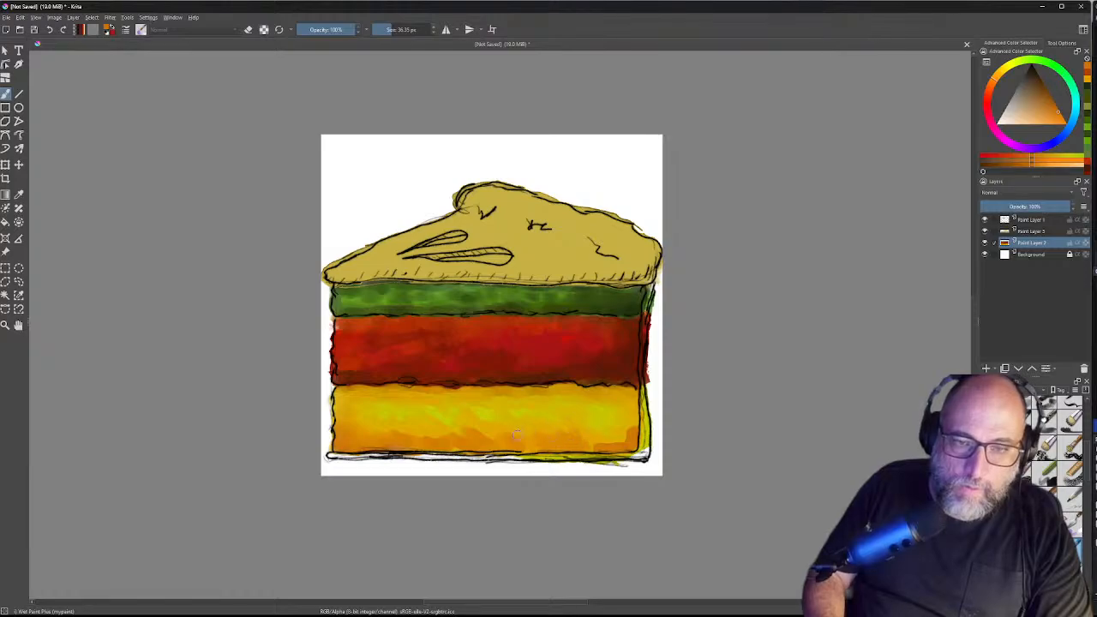
{"action": "mouse_move", "coordinate": [523, 420]}
{"action": "left_mouse_down"}
{"action": "mouse_move", "coordinate": [589, 447]}
{"action": "mouse_move", "coordinate": [584, 432]}
{"action": "mouse_move", "coordinate": [626, 433]}
{"action": "left_mouse_up"}
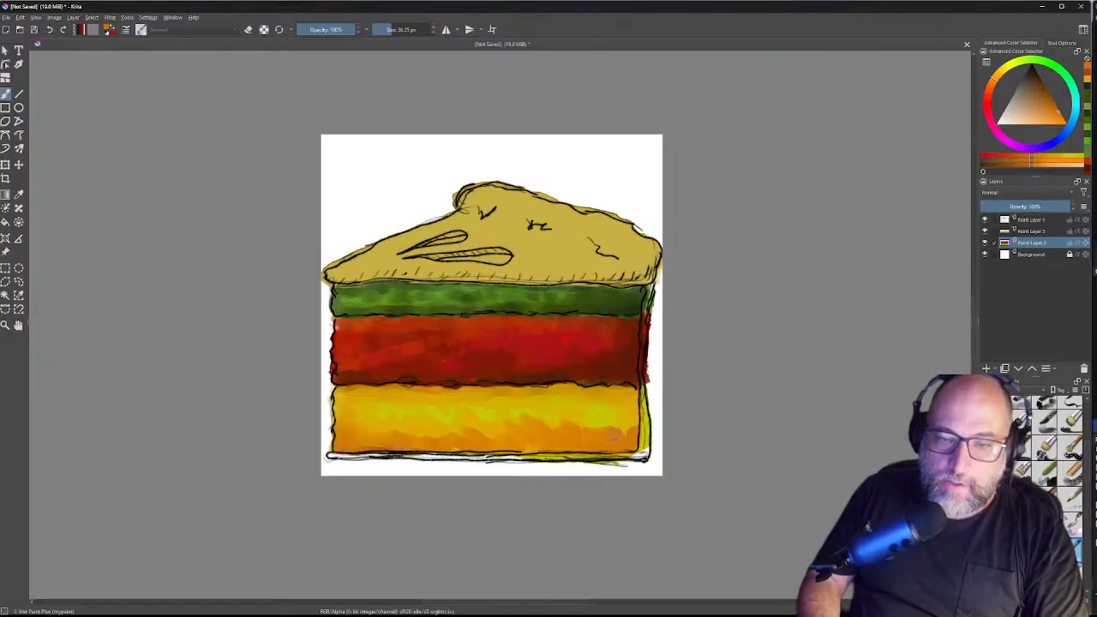
{"action": "left_click_drag", "start_coordinate": [630, 430], "coordinate": [626, 408]}
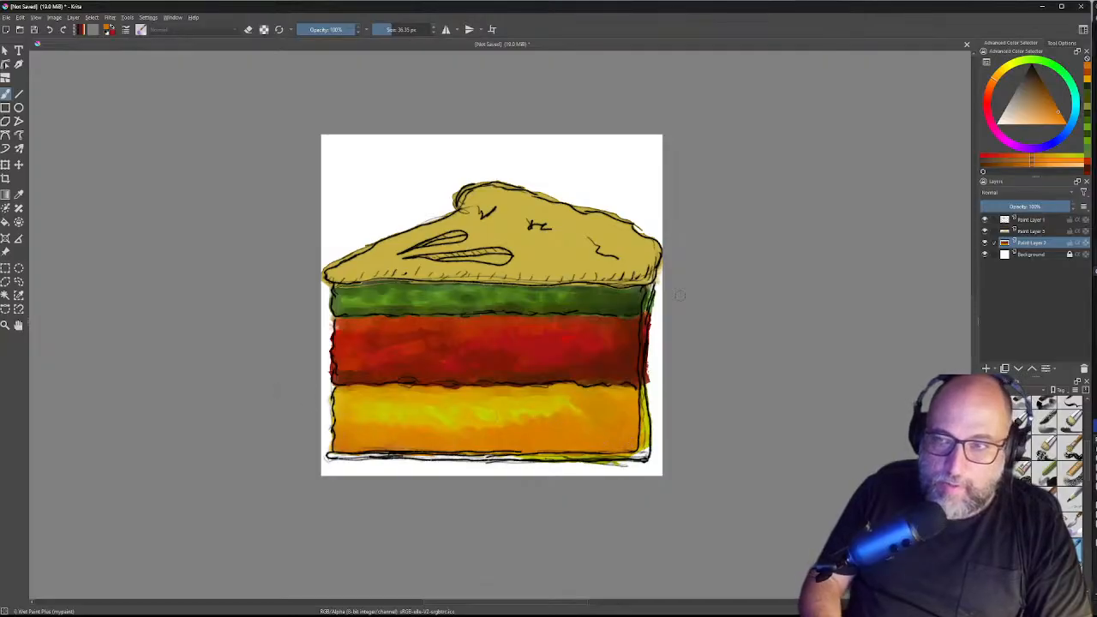
Step: Pick a darker brown and brush it onto the yellow band's right edge
{"action": "left_click_drag", "start_coordinate": [1049, 95], "coordinate": [1043, 92]}
{"action": "left_click", "coordinate": [1044, 89]}
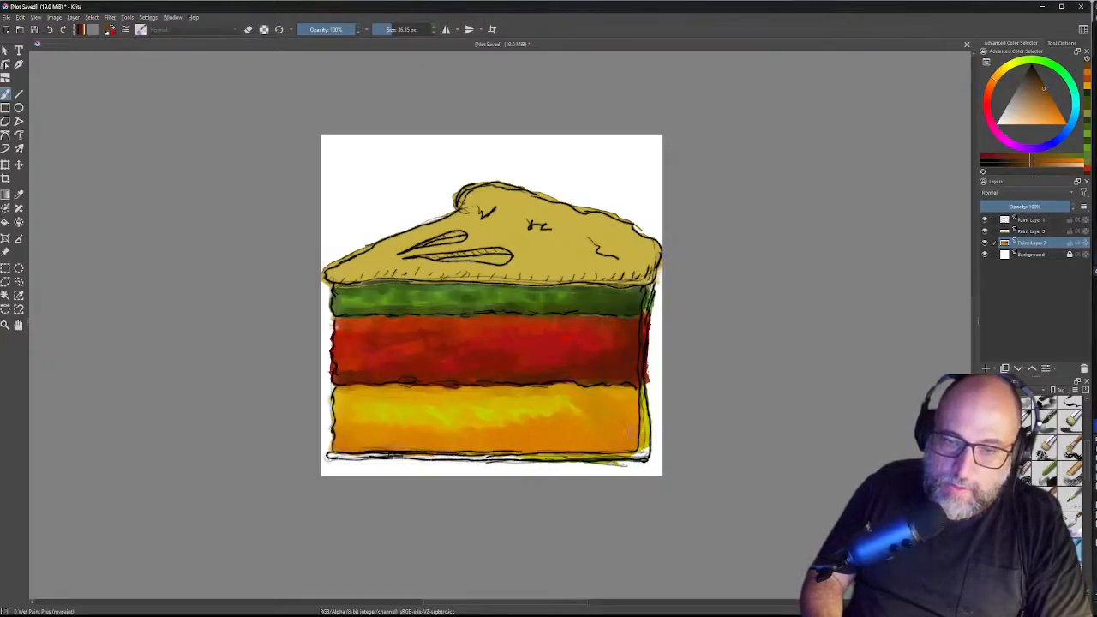
{"action": "left_click_drag", "start_coordinate": [636, 416], "coordinate": [638, 429]}
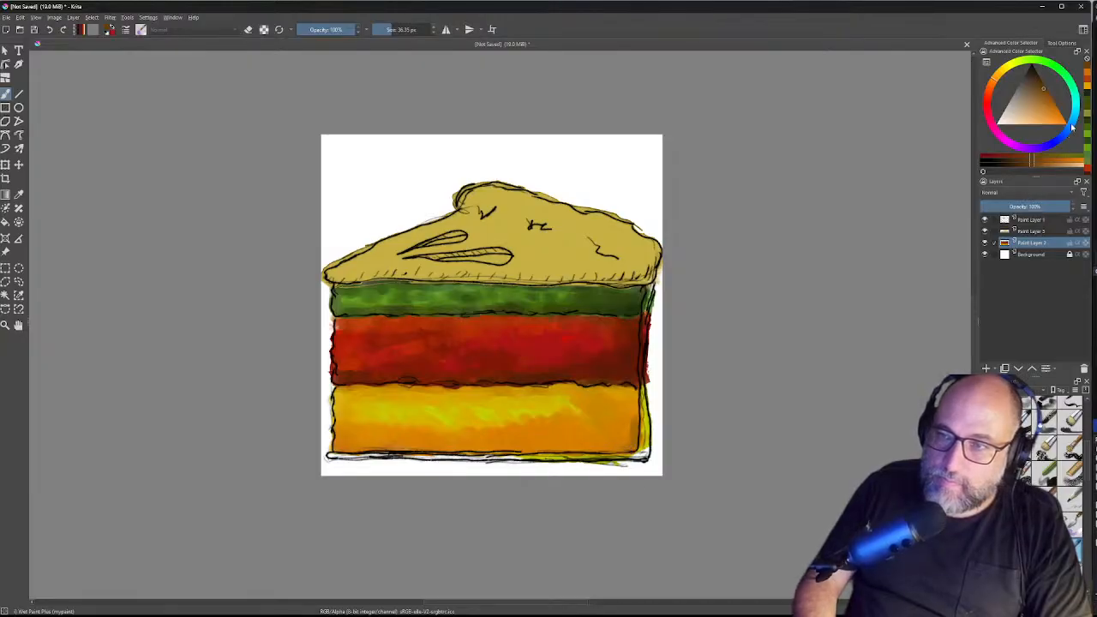
Step: Re-pick brown and darken the yellow band's lower right and right edge
{"action": "left_click", "coordinate": [1054, 97]}
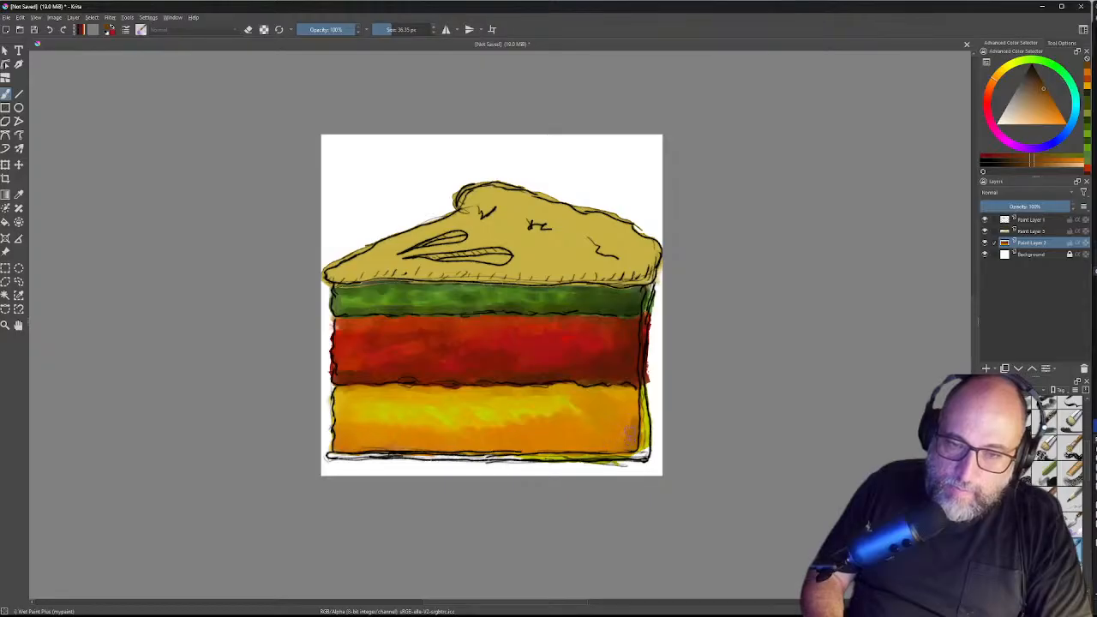
{"action": "mouse_move", "coordinate": [618, 439]}
{"action": "left_mouse_down"}
{"action": "mouse_move", "coordinate": [558, 446]}
{"action": "mouse_move", "coordinate": [558, 418]}
{"action": "mouse_move", "coordinate": [586, 406]}
{"action": "mouse_move", "coordinate": [605, 444]}
{"action": "mouse_move", "coordinate": [624, 428]}
{"action": "mouse_move", "coordinate": [582, 444]}
{"action": "mouse_move", "coordinate": [616, 419]}
{"action": "left_mouse_up"}
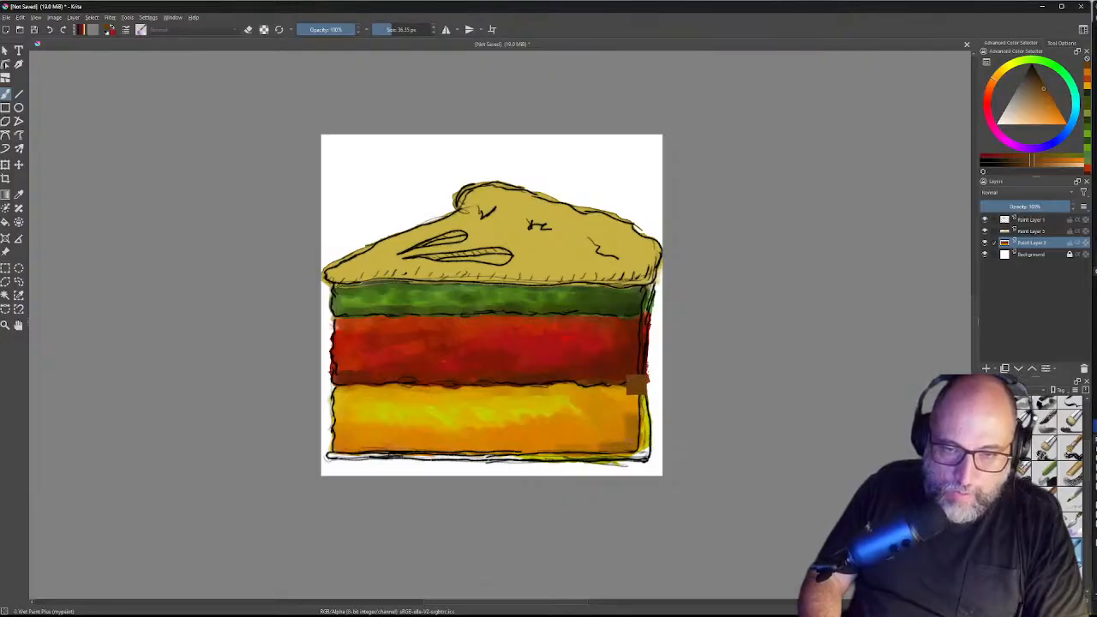
{"action": "left_click_drag", "start_coordinate": [637, 412], "coordinate": [634, 420]}
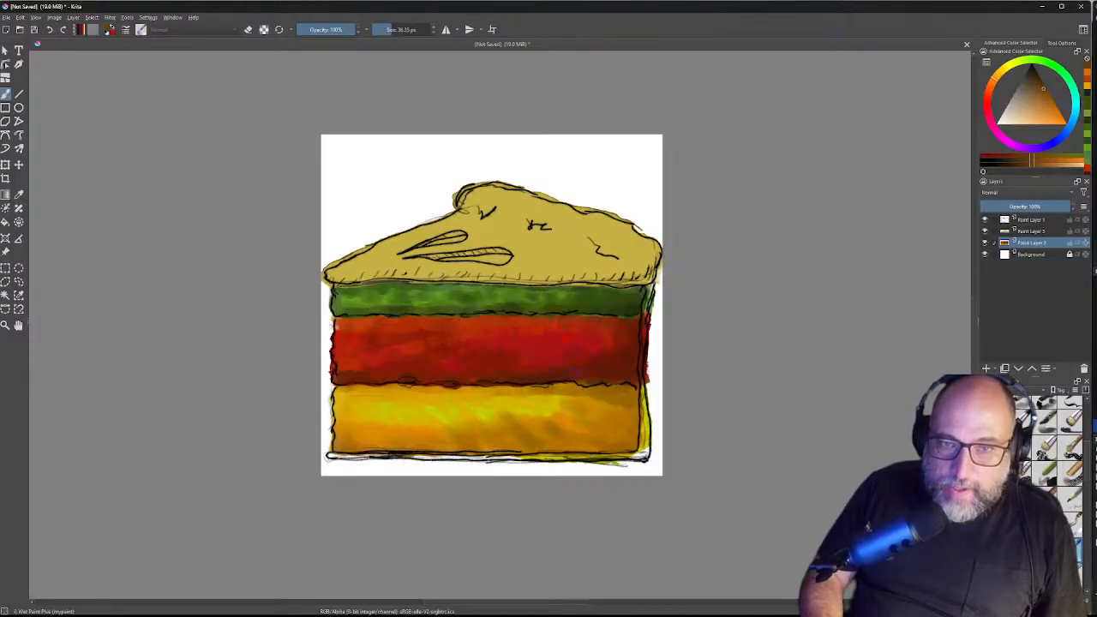
Step: Switch the paint colour to a warmer orange shade in the colour triangle
{"action": "left_click_drag", "start_coordinate": [1059, 127], "coordinate": [1061, 114]}
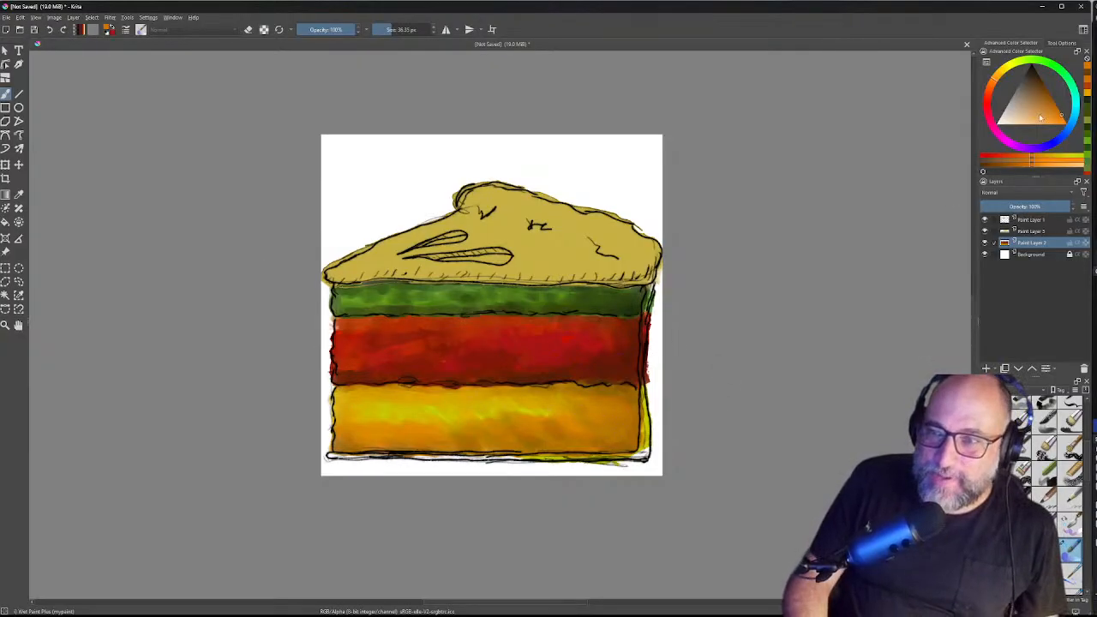
Step: Pick a dark brown near the top of the colour triangle for outlining
{"action": "left_click", "coordinate": [1039, 82]}
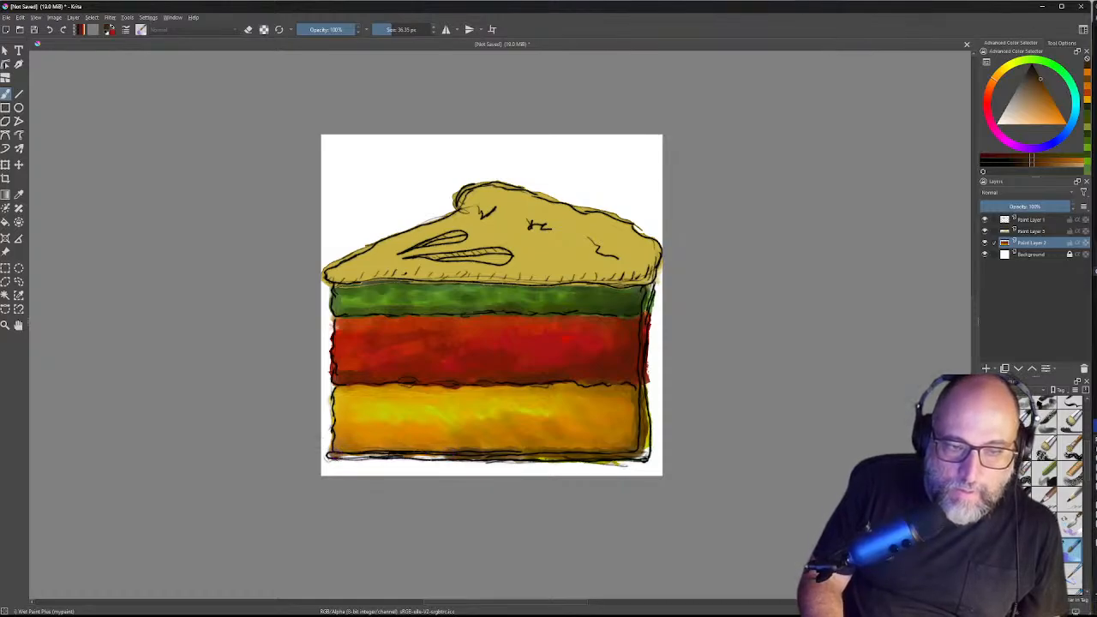
Step: Darken the cake's bottom-left corner and trace a dark outline along its bottom edge
{"action": "left_click_drag", "start_coordinate": [340, 456], "coordinate": [337, 455]}
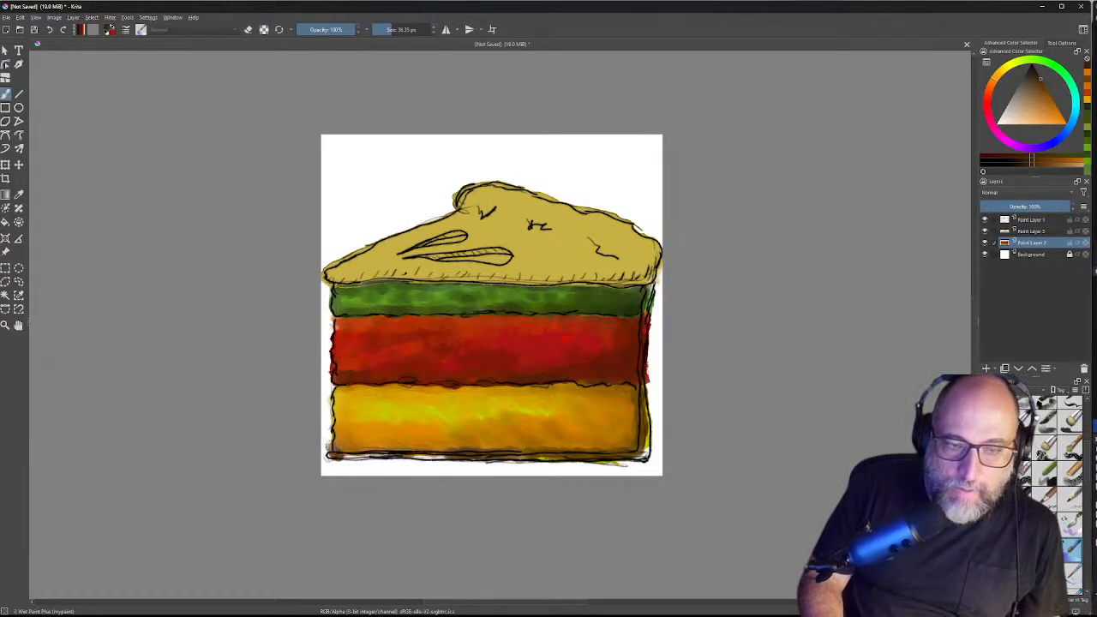
{"action": "left_click_drag", "start_coordinate": [332, 453], "coordinate": [366, 458]}
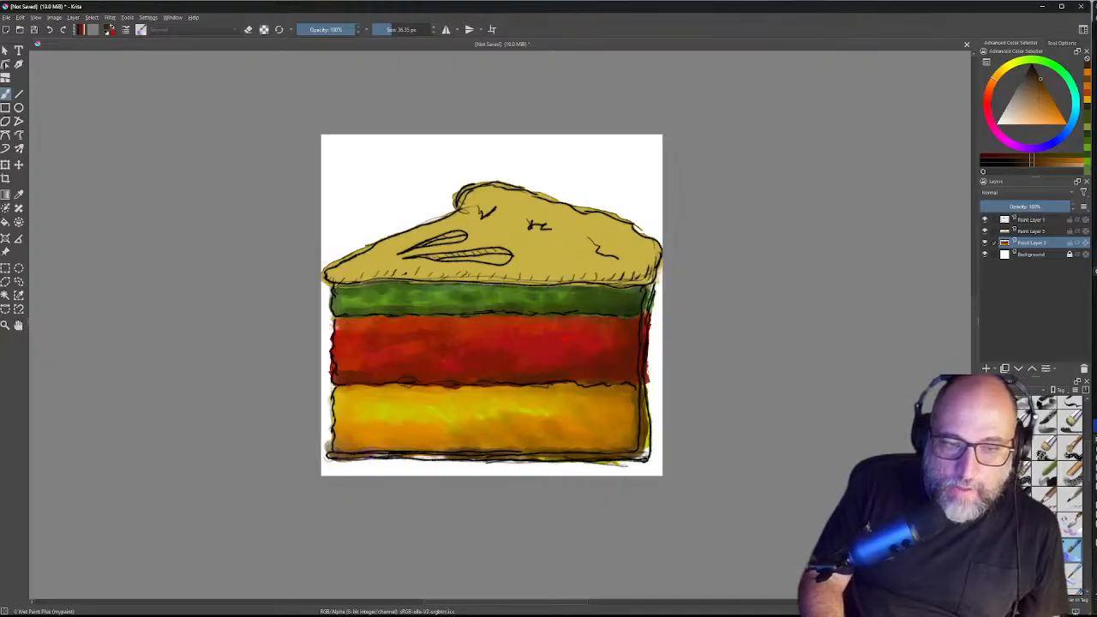
{"action": "left_click_drag", "start_coordinate": [368, 457], "coordinate": [402, 456]}
{"action": "left_click_drag", "start_coordinate": [403, 455], "coordinate": [425, 457]}
{"action": "left_click_drag", "start_coordinate": [425, 457], "coordinate": [432, 457]}
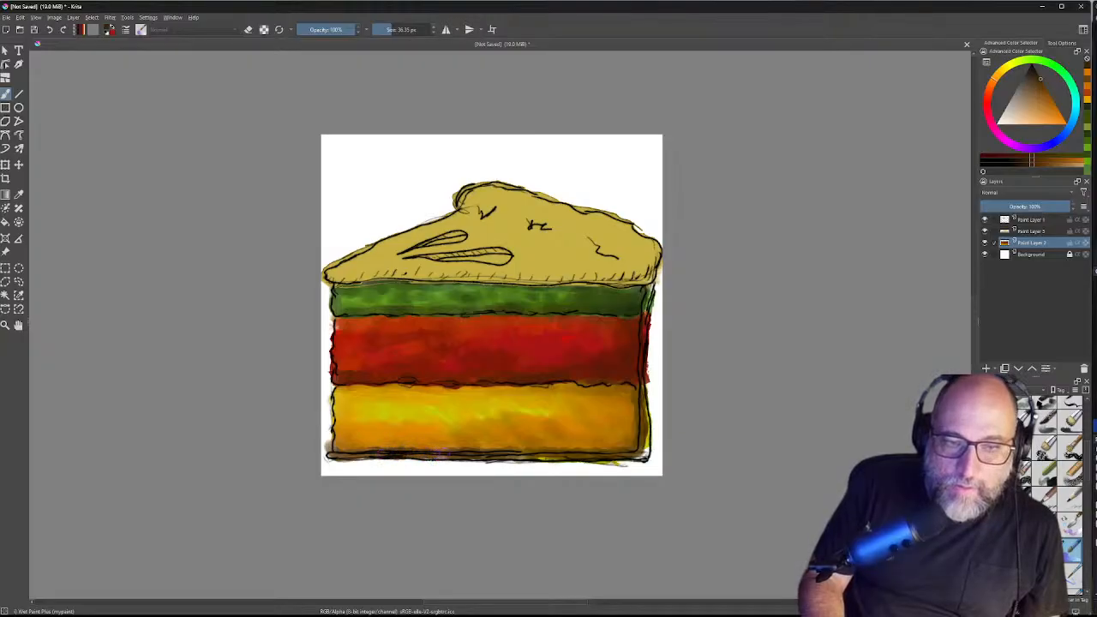
{"action": "left_click_drag", "start_coordinate": [432, 457], "coordinate": [446, 455]}
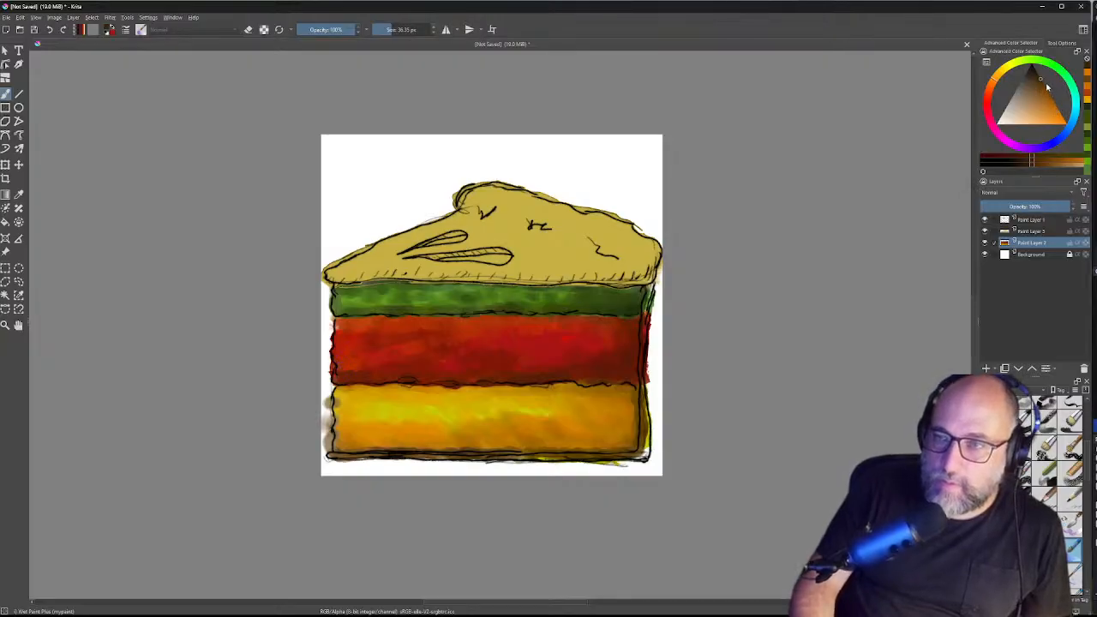
{"action": "left_click", "coordinate": [1042, 79]}
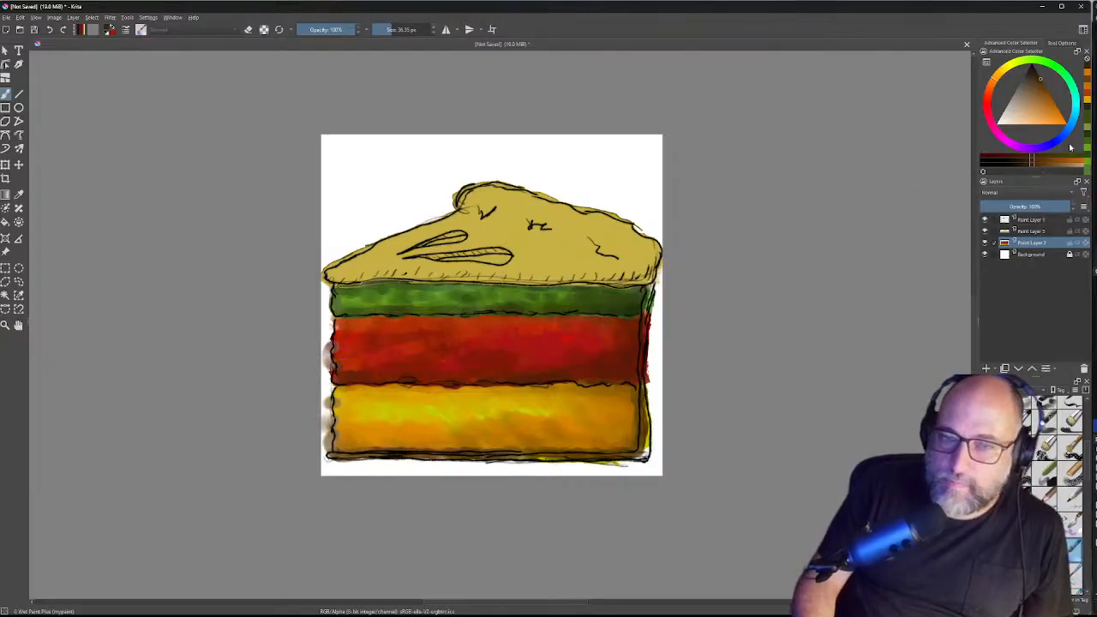
Step: Pick a dark red in the colour triangle and fine-tune its shade
{"action": "left_click", "coordinate": [994, 103]}
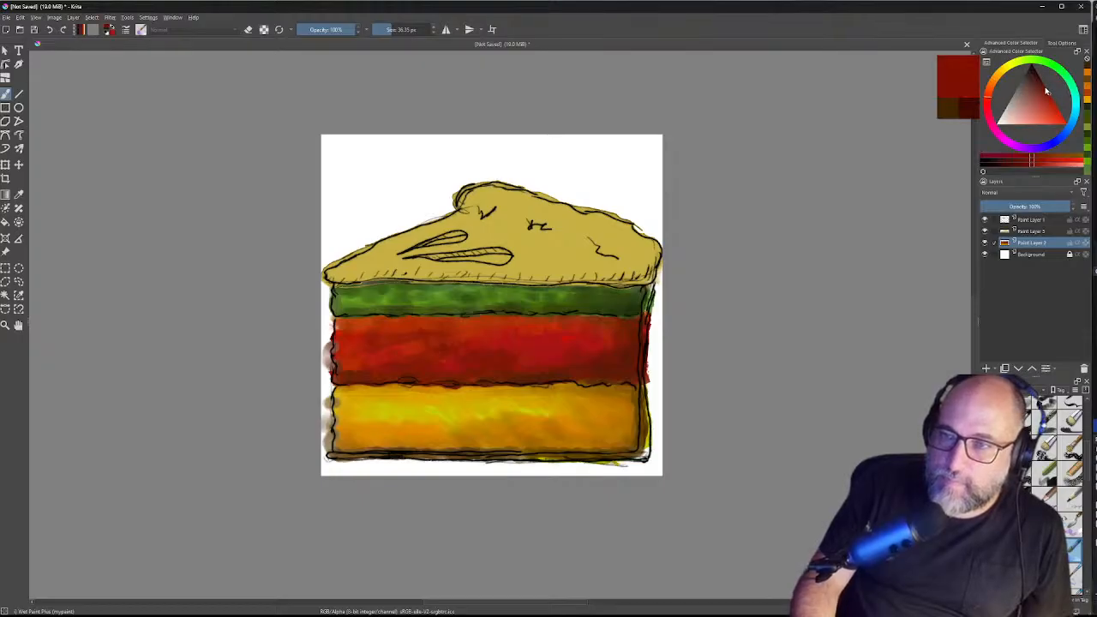
{"action": "left_click_drag", "start_coordinate": [1045, 99], "coordinate": [1043, 86]}
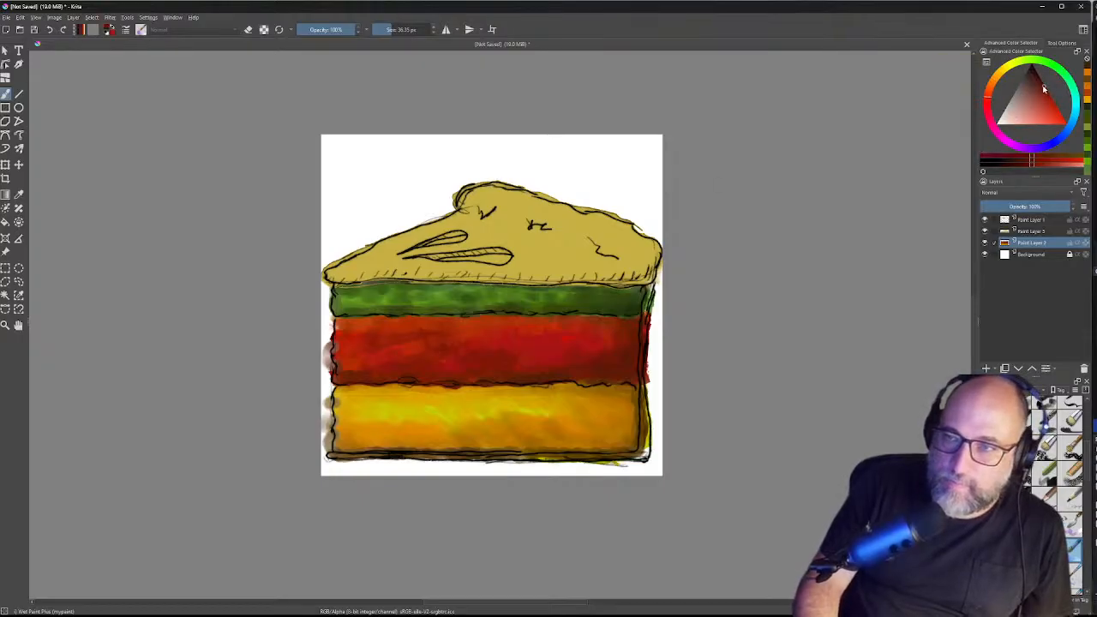
{"action": "left_click_drag", "start_coordinate": [1044, 86], "coordinate": [1043, 83]}
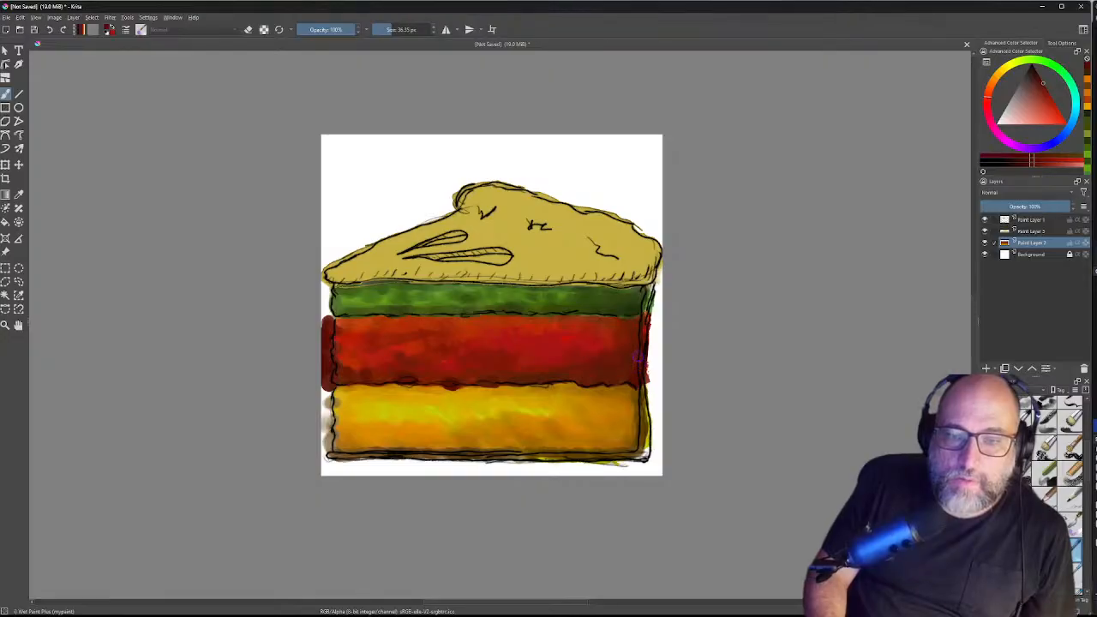
Step: Paint dark red over the red band's lower right corner
{"action": "left_click_drag", "start_coordinate": [638, 375], "coordinate": [646, 371]}
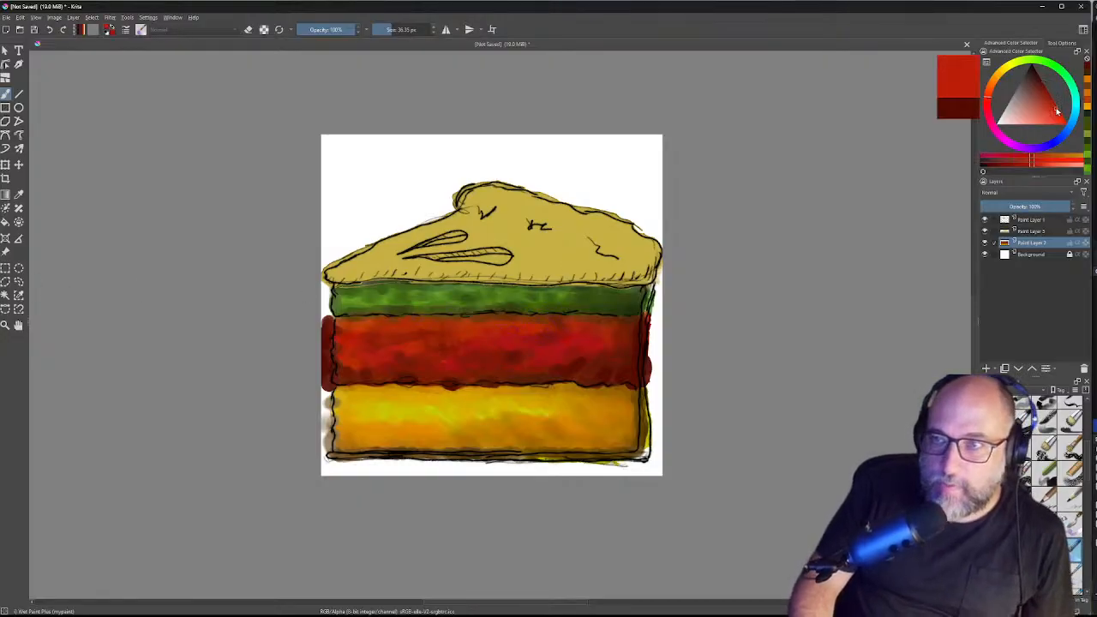
Step: Pick a brighter red from the colour triangle for the red band's shading
{"action": "left_click", "coordinate": [1054, 106]}
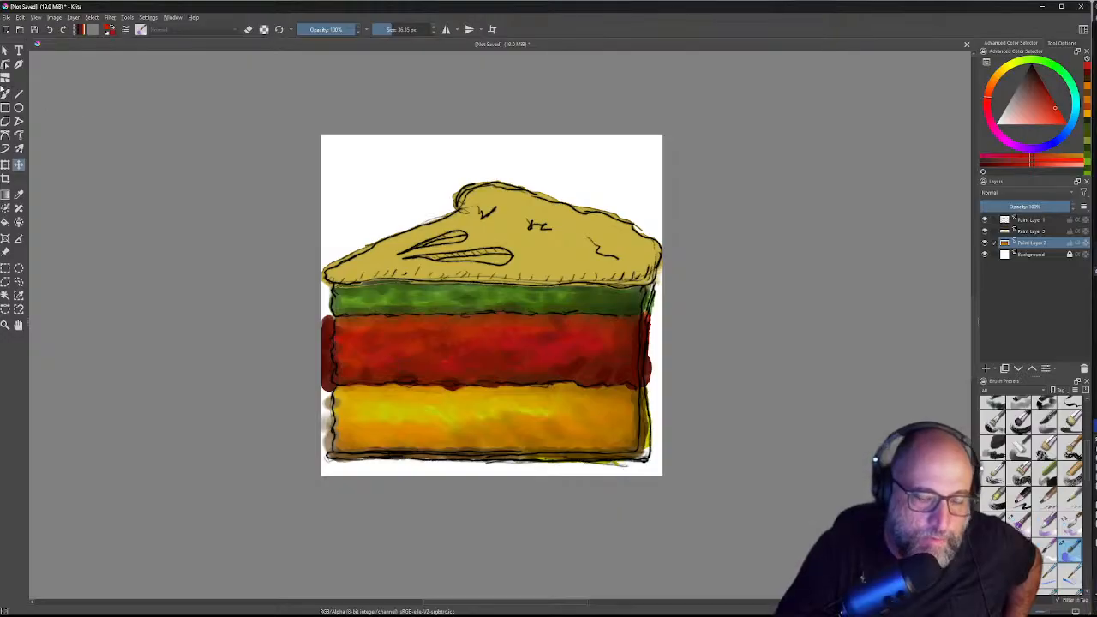
Step: Erase the red and green spills past both cake edges and the smudge beside the yellow band
{"action": "key", "text": "b"}
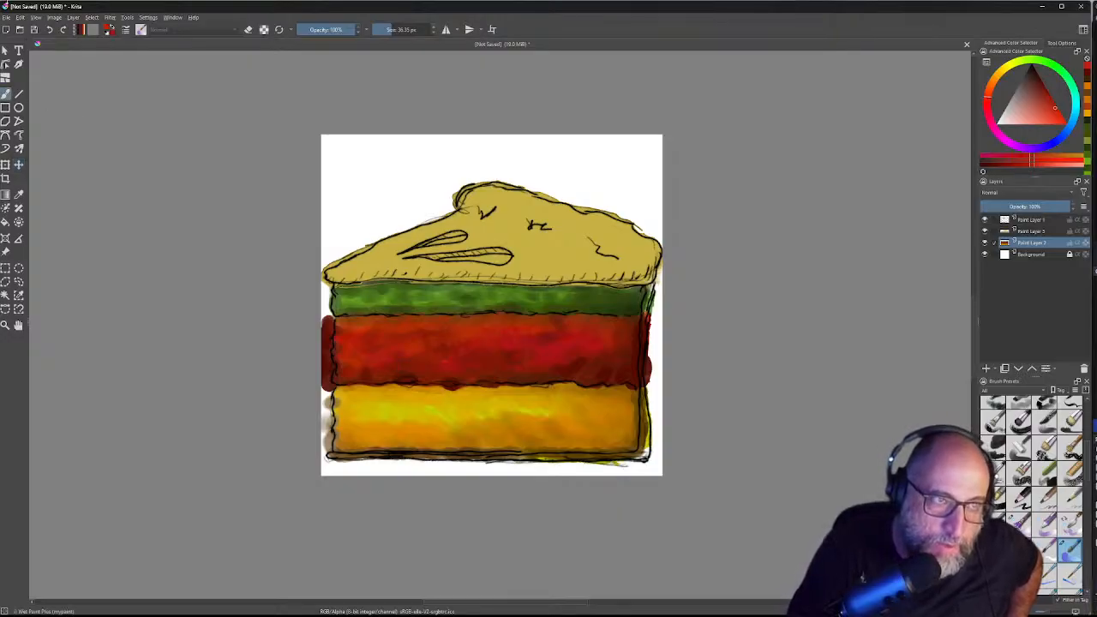
{"action": "key", "text": "e"}
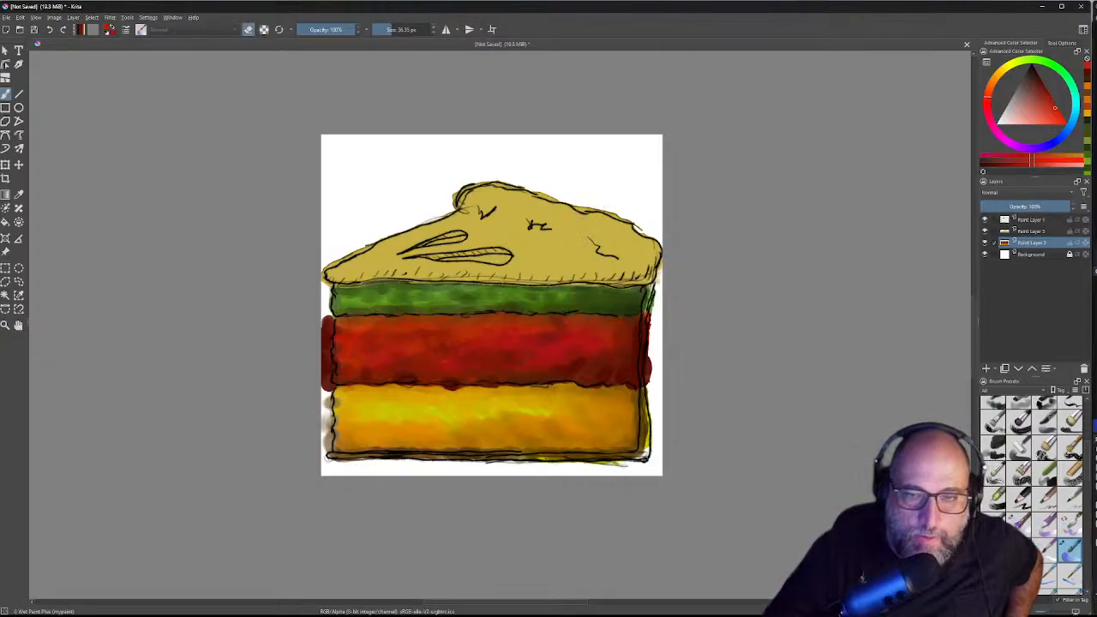
{"action": "mouse_move", "coordinate": [654, 353]}
{"action": "left_mouse_down"}
{"action": "mouse_move", "coordinate": [648, 390]}
{"action": "mouse_move", "coordinate": [584, 467]}
{"action": "mouse_move", "coordinate": [624, 463]}
{"action": "mouse_move", "coordinate": [466, 466]}
{"action": "left_mouse_up"}
{"action": "mouse_move", "coordinate": [324, 393]}
{"action": "left_mouse_down"}
{"action": "mouse_move", "coordinate": [329, 457]}
{"action": "mouse_move", "coordinate": [381, 456]}
{"action": "left_mouse_up"}
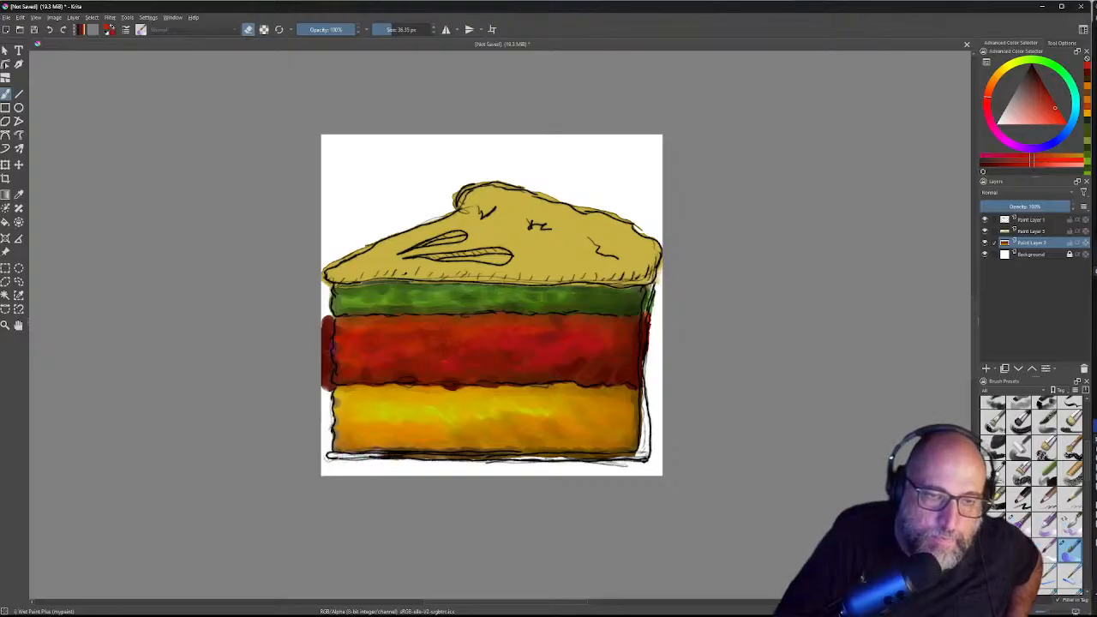
{"action": "left_click_drag", "start_coordinate": [324, 310], "coordinate": [324, 402]}
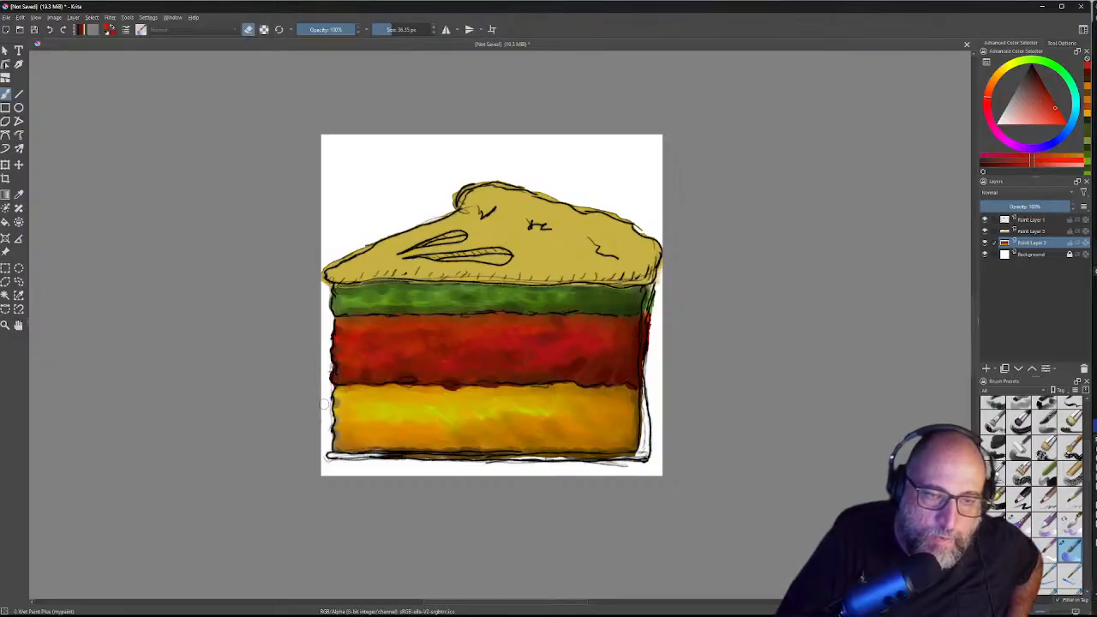
{"action": "mouse_move", "coordinate": [658, 289]}
{"action": "left_mouse_down"}
{"action": "mouse_move", "coordinate": [645, 336]}
{"action": "mouse_move", "coordinate": [656, 462]}
{"action": "left_mouse_up"}
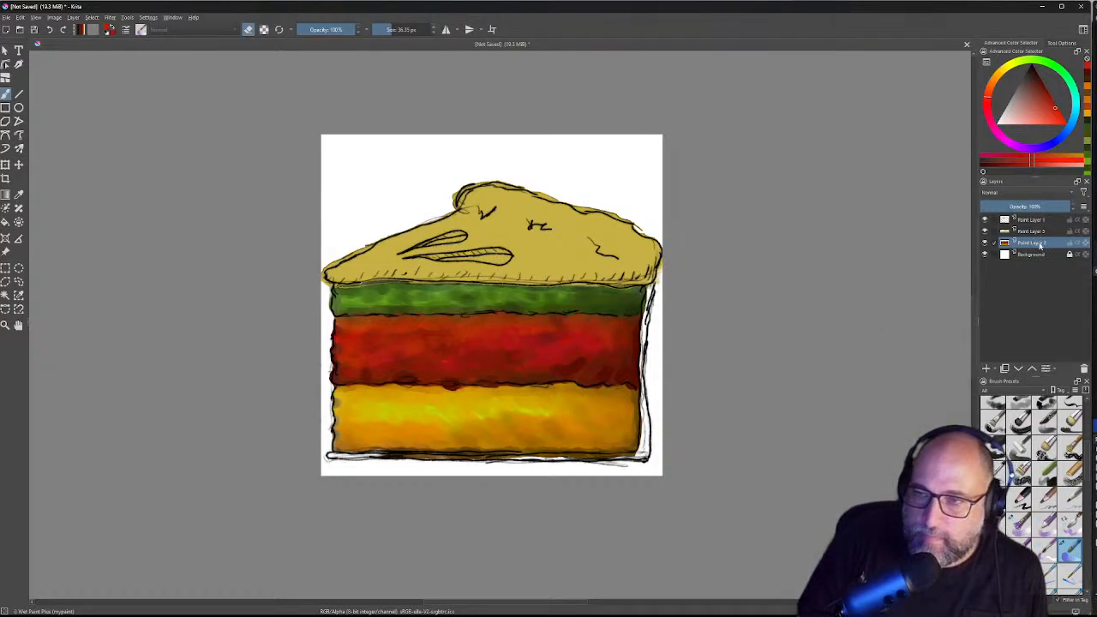
Step: Make Paint Layer 3 the active layer in the Layers docker
{"action": "left_click", "coordinate": [1031, 231]}
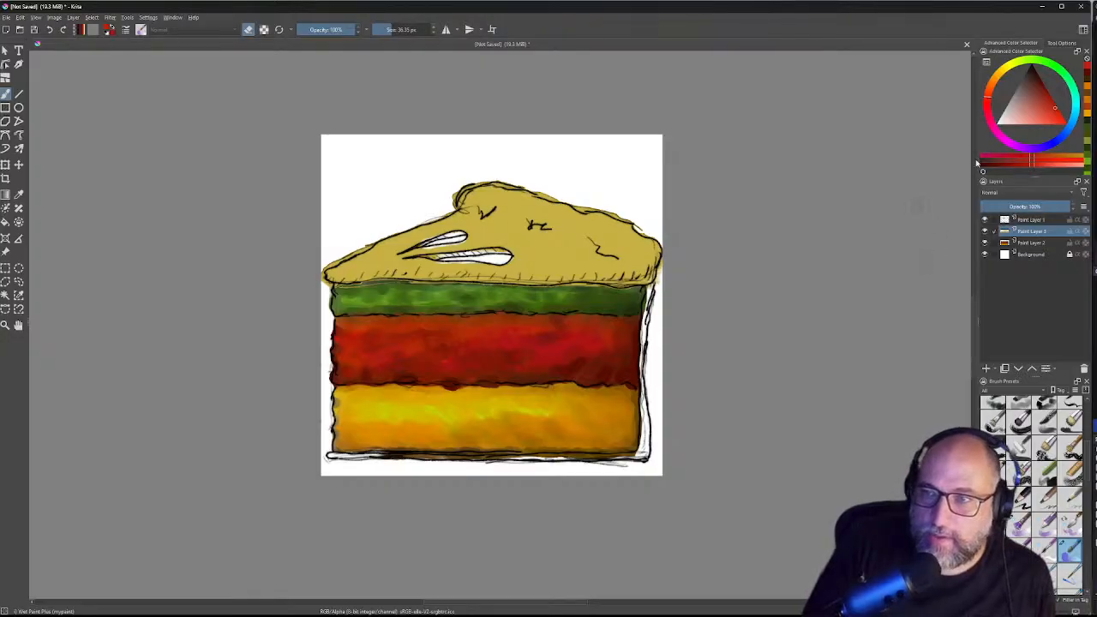
Step: Try dark red, orange, beige and purple, then pick pale cream and toggle eraser mode with E
{"action": "left_click", "coordinate": [1037, 77]}
{"action": "left_click", "coordinate": [1036, 80]}
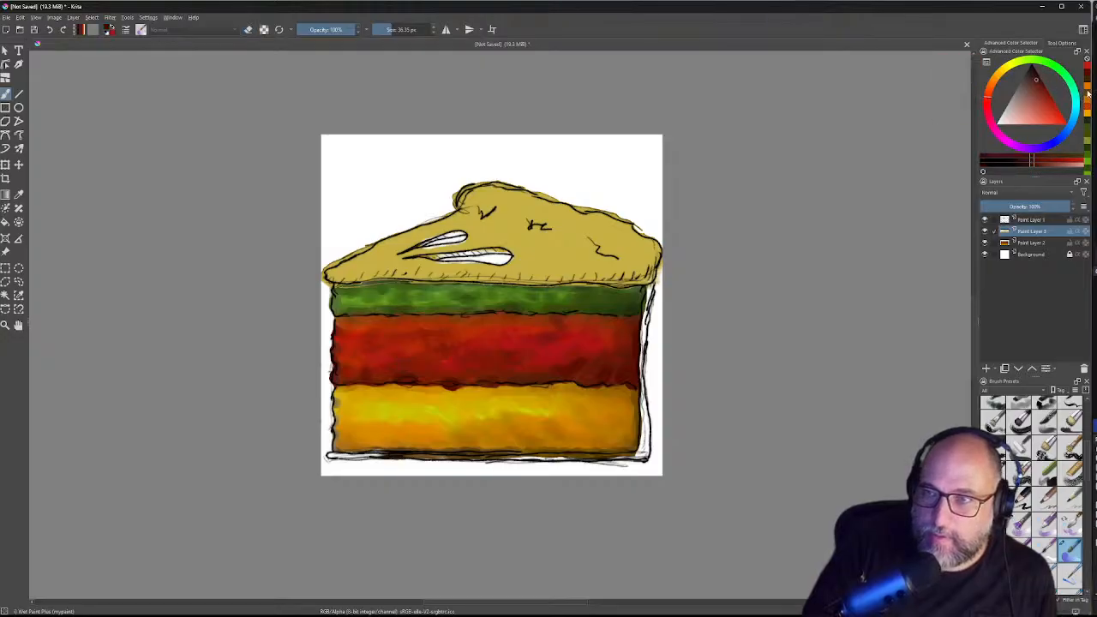
{"action": "left_click", "coordinate": [1088, 84]}
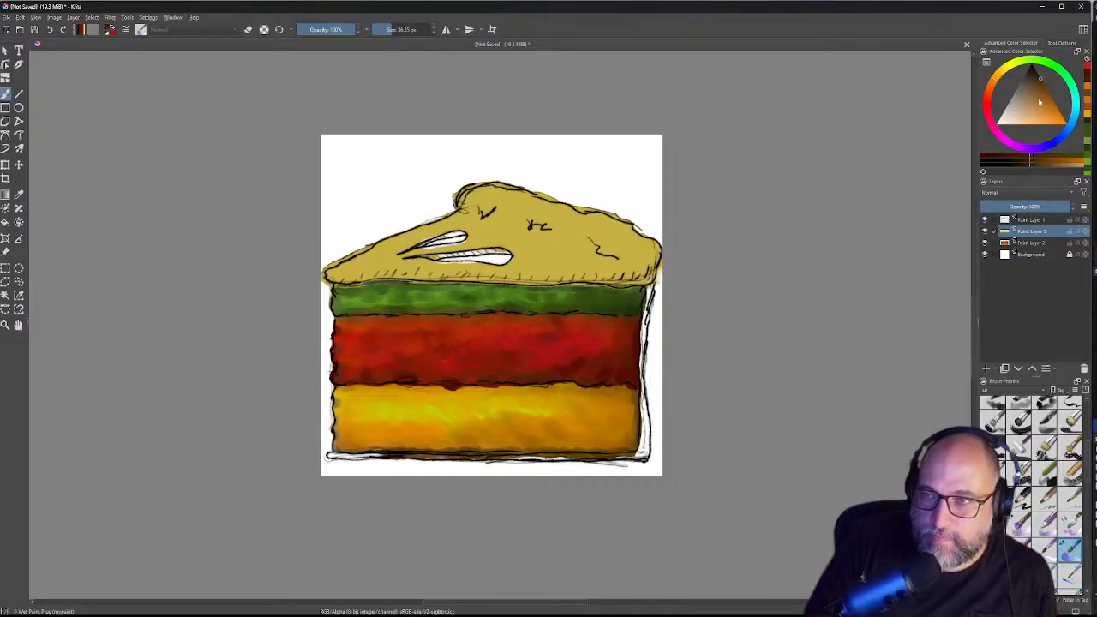
{"action": "mouse_move", "coordinate": [1032, 90]}
{"action": "left_mouse_down"}
{"action": "mouse_move", "coordinate": [1013, 104]}
{"action": "mouse_move", "coordinate": [1030, 104]}
{"action": "left_mouse_up"}
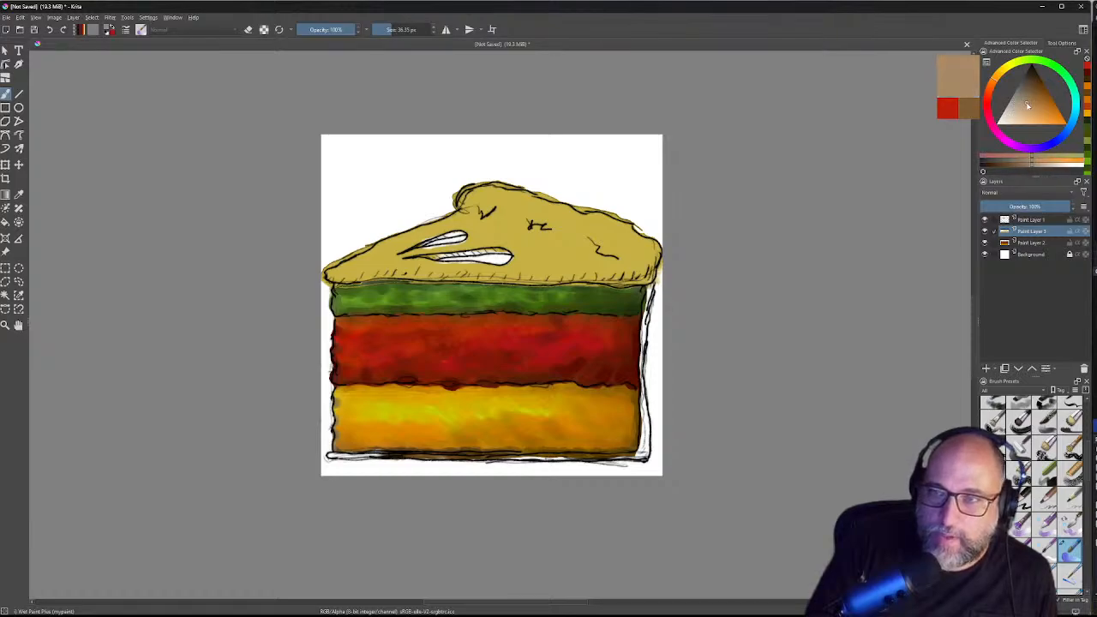
{"action": "mouse_move", "coordinate": [1027, 108]}
{"action": "left_mouse_down"}
{"action": "mouse_move", "coordinate": [1018, 110]}
{"action": "mouse_move", "coordinate": [1055, 116]}
{"action": "mouse_move", "coordinate": [1046, 104]}
{"action": "mouse_move", "coordinate": [1038, 112]}
{"action": "left_mouse_up"}
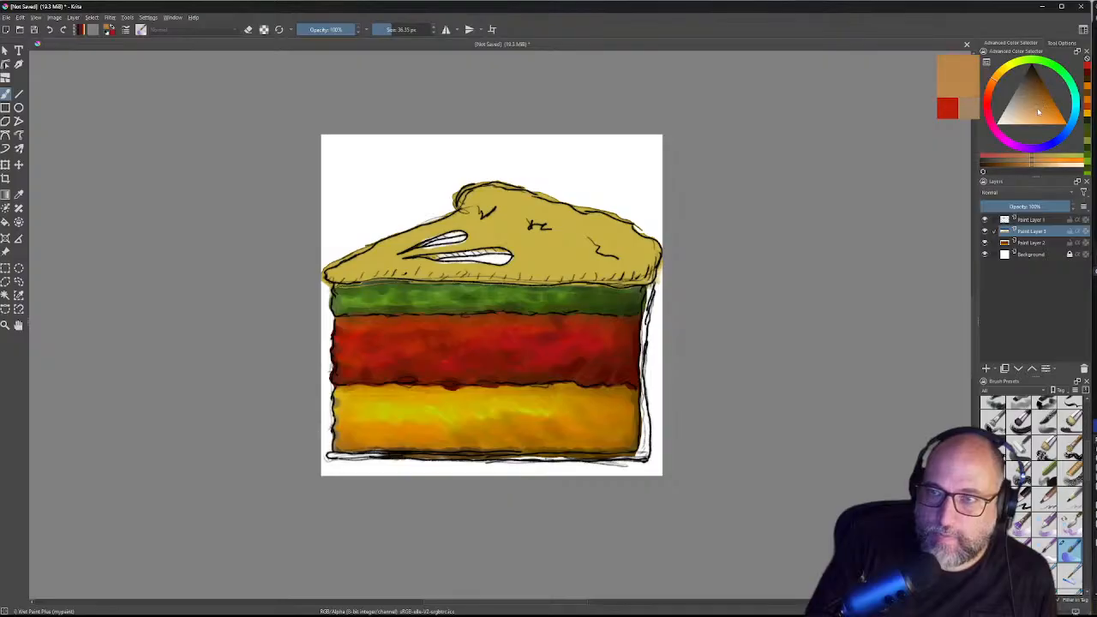
{"action": "left_click", "coordinate": [1036, 157]}
{"action": "left_click_drag", "start_coordinate": [1046, 114], "coordinate": [1033, 108]}
{"action": "left_click", "coordinate": [1087, 113]}
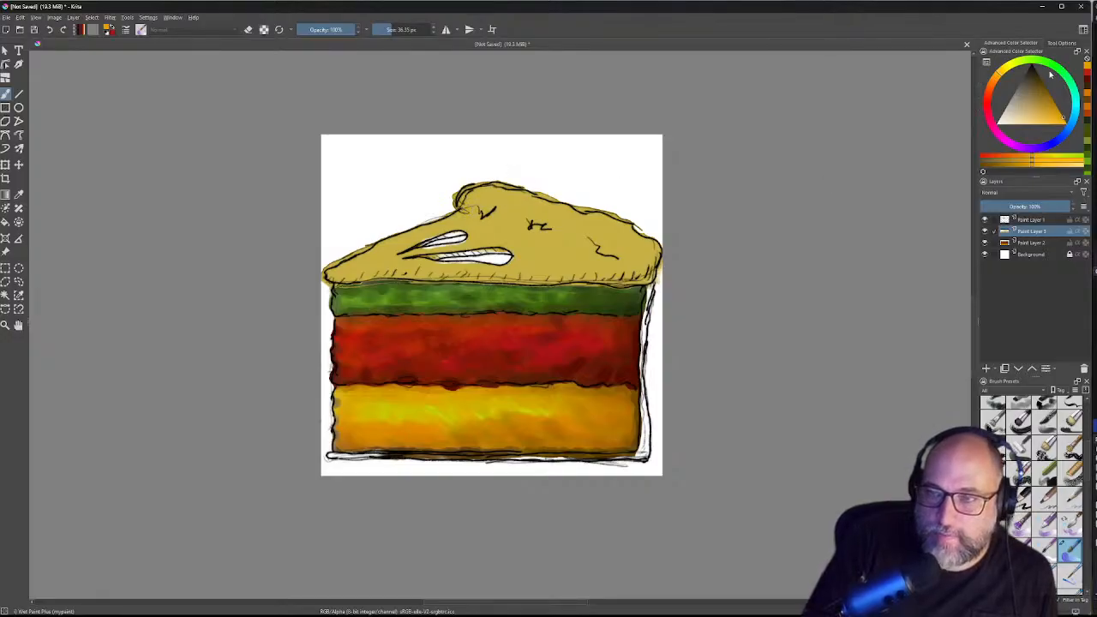
{"action": "left_click_drag", "start_coordinate": [1057, 110], "coordinate": [1025, 121]}
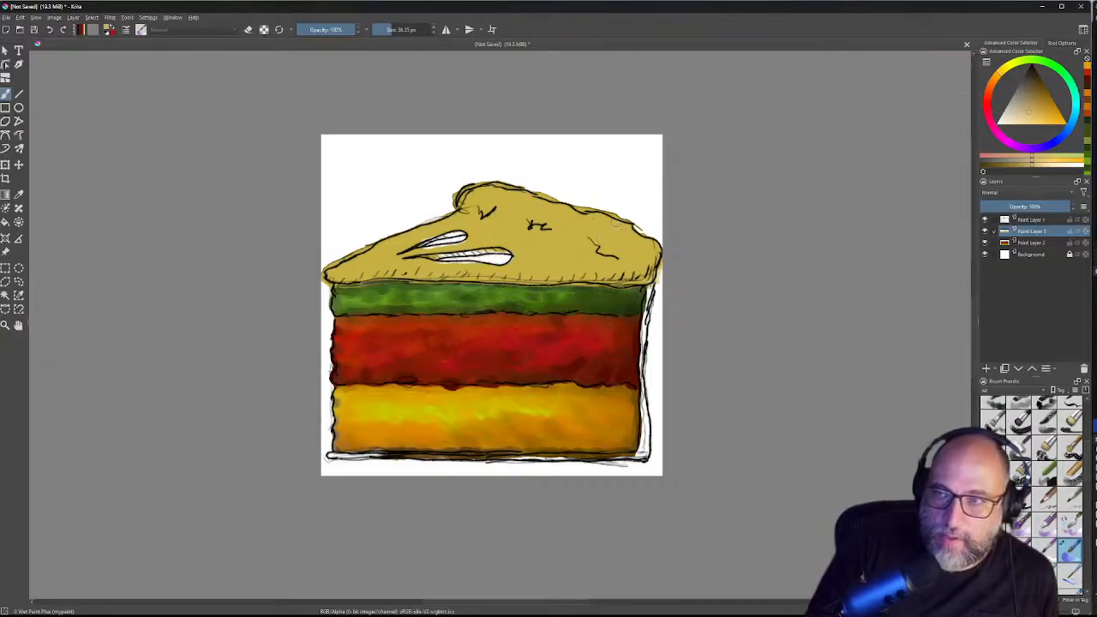
{"action": "left_click", "coordinate": [1021, 112]}
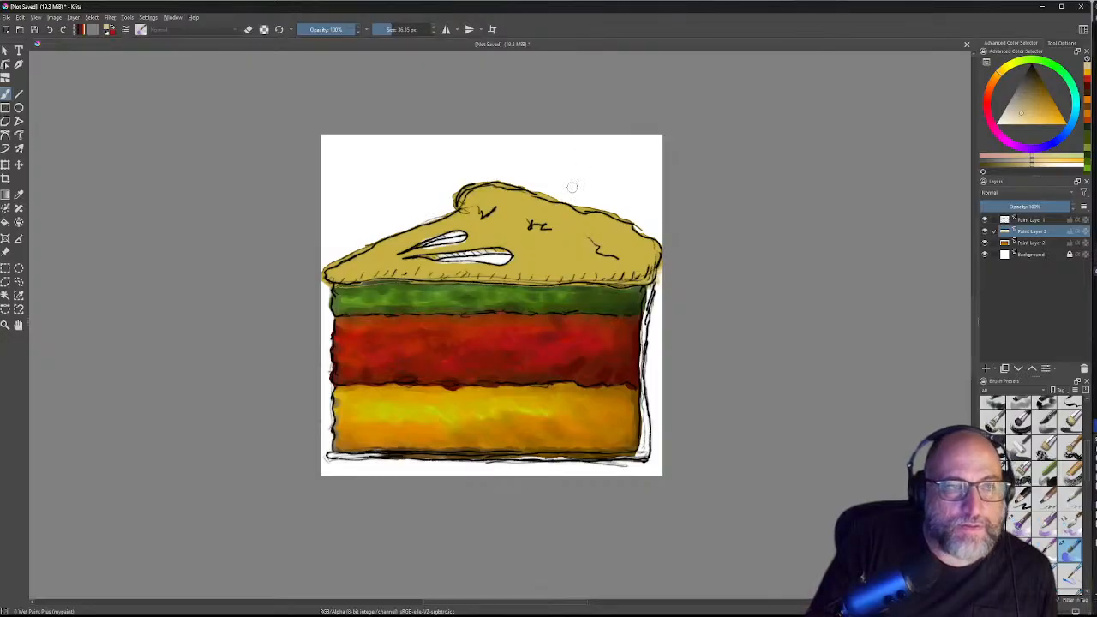
{"action": "key", "text": "e"}
{"action": "key", "text": "e"}
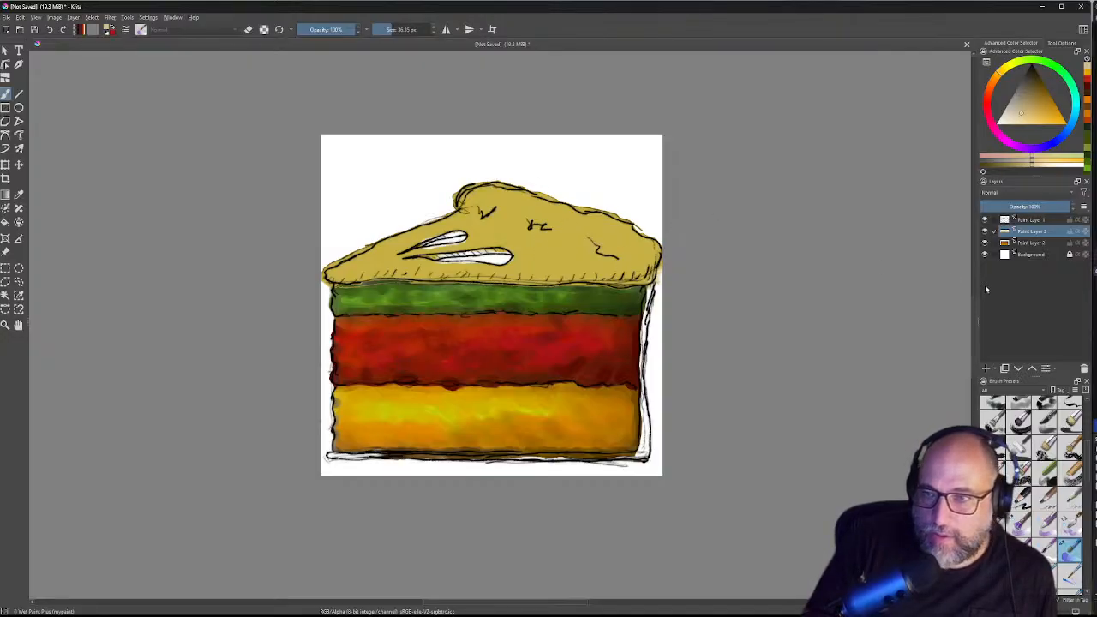
Step: Brush a pale highlight stroke onto the right side of the cake top
{"action": "left_click", "coordinate": [985, 231]}
{"action": "left_click", "coordinate": [985, 231]}
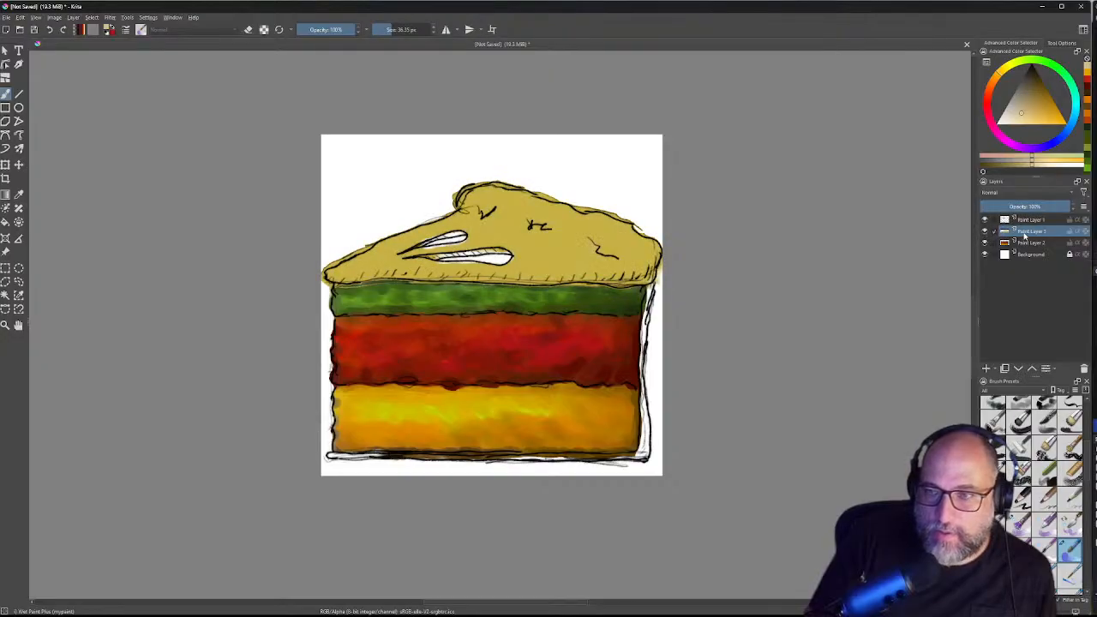
{"action": "left_click_drag", "start_coordinate": [550, 250], "coordinate": [571, 247]}
{"action": "key", "text": "ctrl+z"}
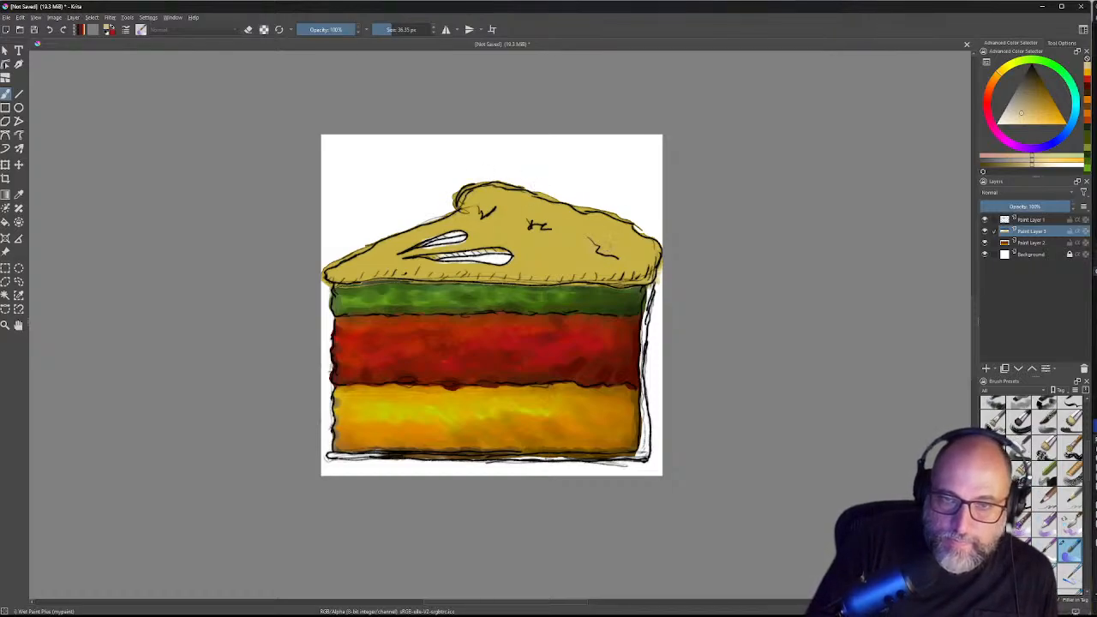
{"action": "mouse_move", "coordinate": [591, 236]}
{"action": "left_mouse_down"}
{"action": "mouse_move", "coordinate": [624, 253]}
{"action": "mouse_move", "coordinate": [595, 235]}
{"action": "mouse_move", "coordinate": [646, 251]}
{"action": "mouse_move", "coordinate": [541, 211]}
{"action": "mouse_move", "coordinate": [583, 229]}
{"action": "mouse_move", "coordinate": [552, 217]}
{"action": "left_mouse_up"}
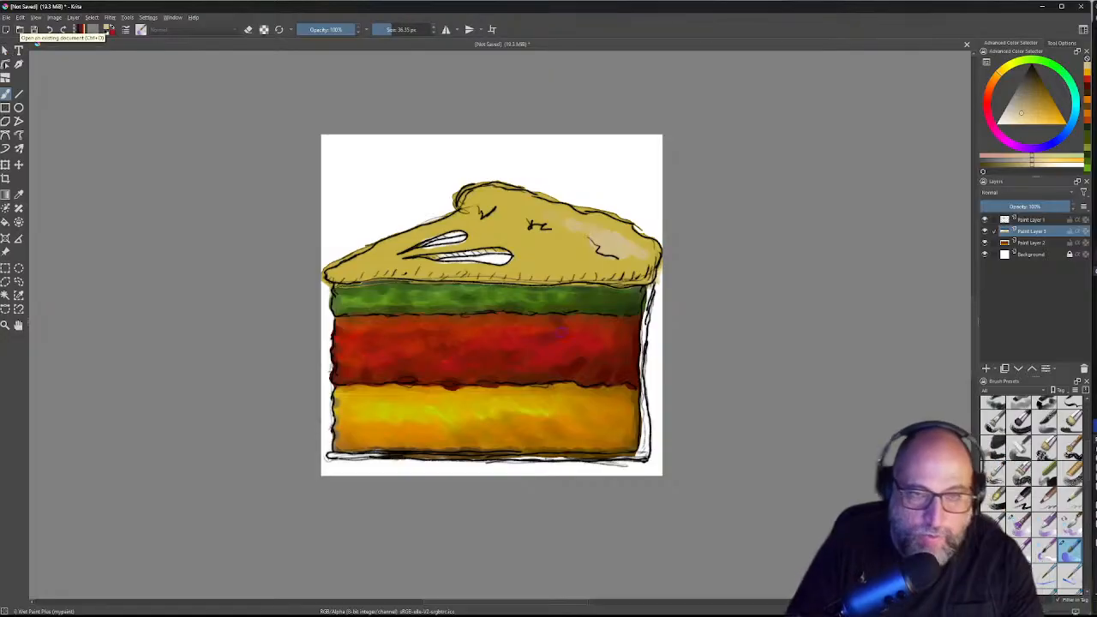
Step: Choose an olive tan and darken the crust's right-side highlights and lower edge
{"action": "left_click", "coordinate": [1047, 111]}
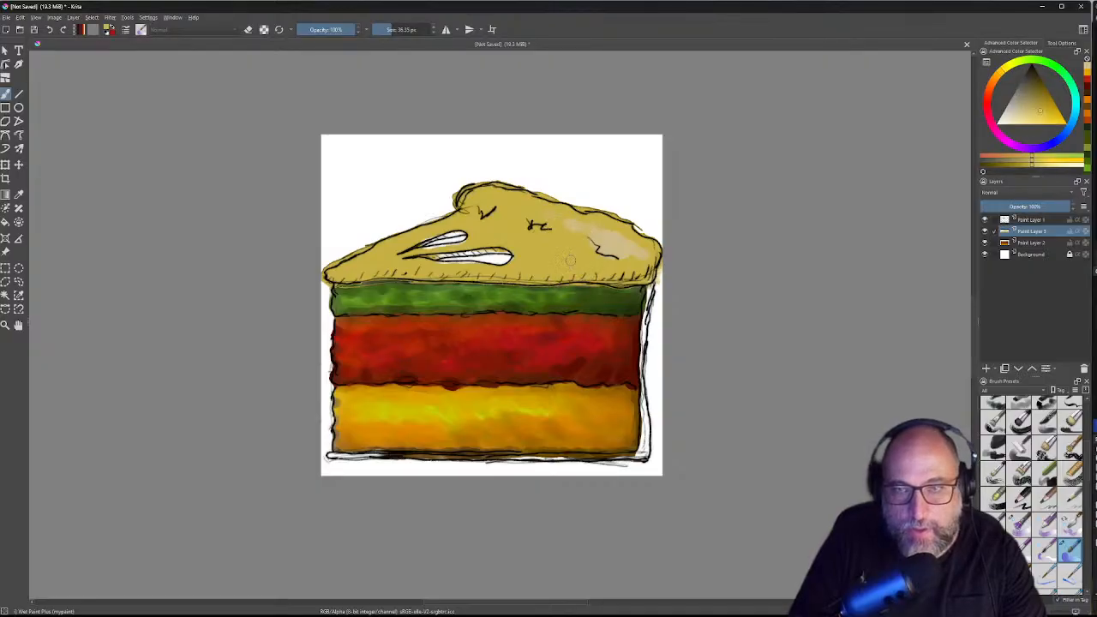
{"action": "left_click", "coordinate": [1052, 105]}
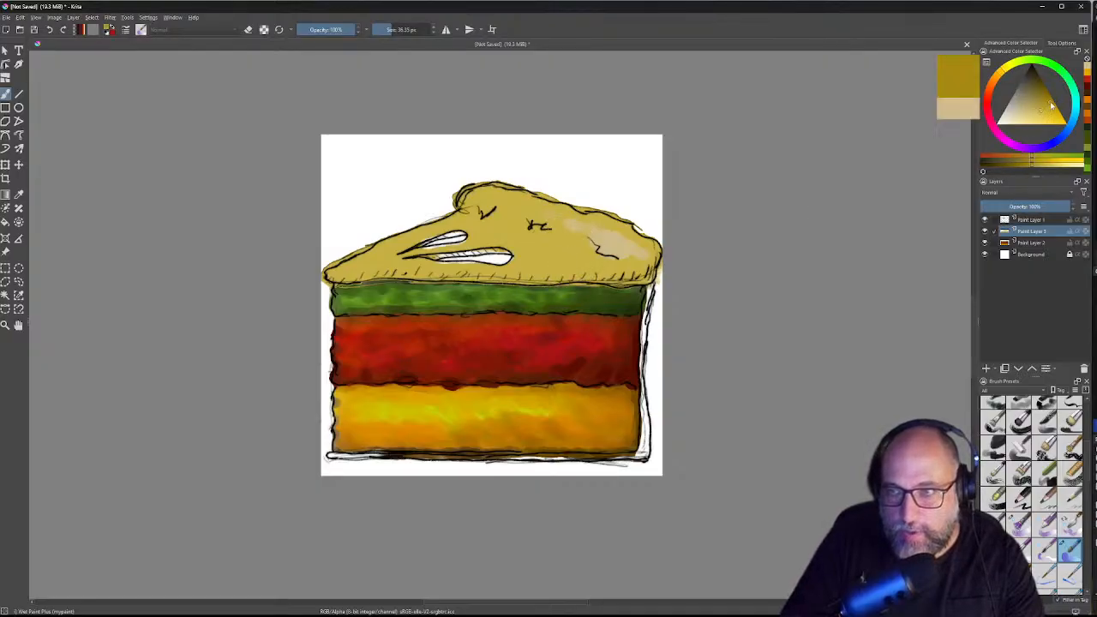
{"action": "left_click_drag", "start_coordinate": [1051, 104], "coordinate": [1050, 100]}
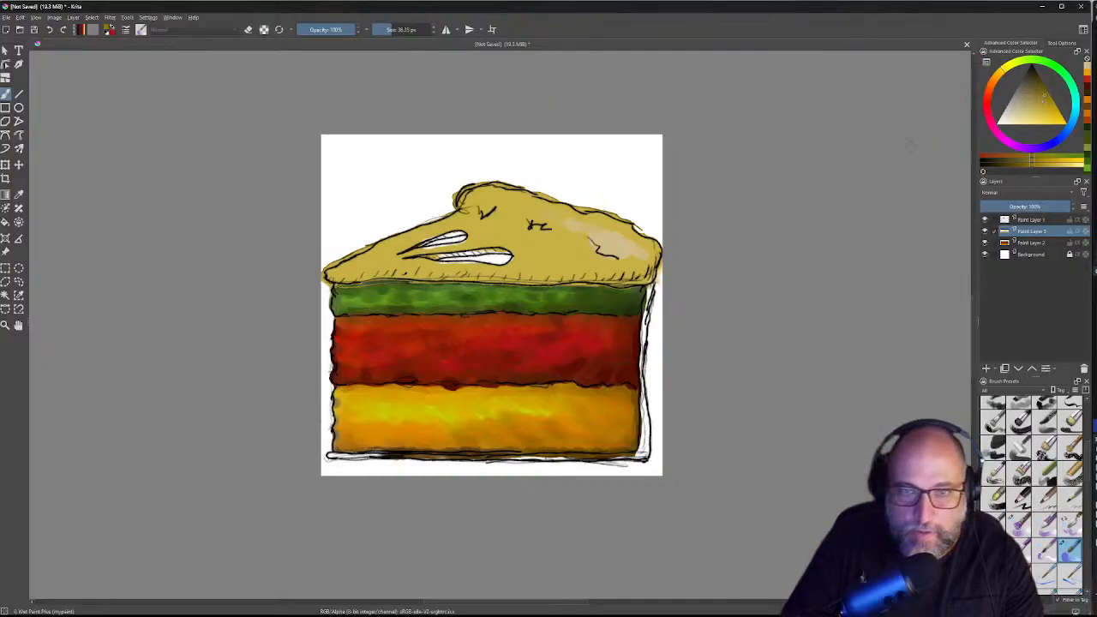
{"action": "mouse_move", "coordinate": [603, 232]}
{"action": "left_mouse_down"}
{"action": "mouse_move", "coordinate": [588, 243]}
{"action": "mouse_move", "coordinate": [616, 254]}
{"action": "left_mouse_up"}
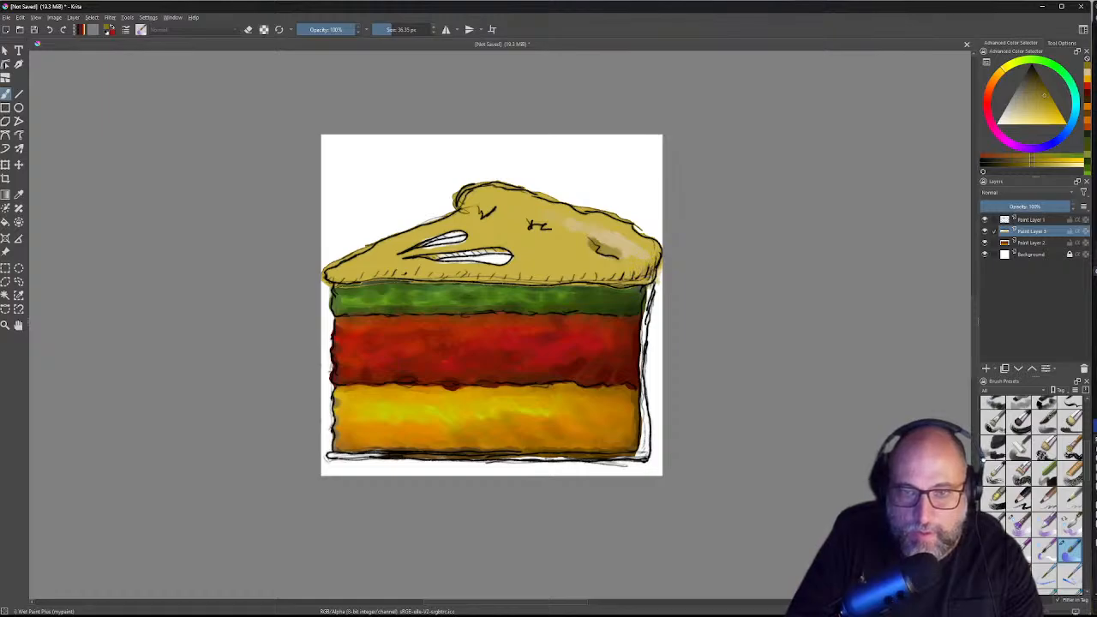
{"action": "left_click_drag", "start_coordinate": [624, 276], "coordinate": [520, 281]}
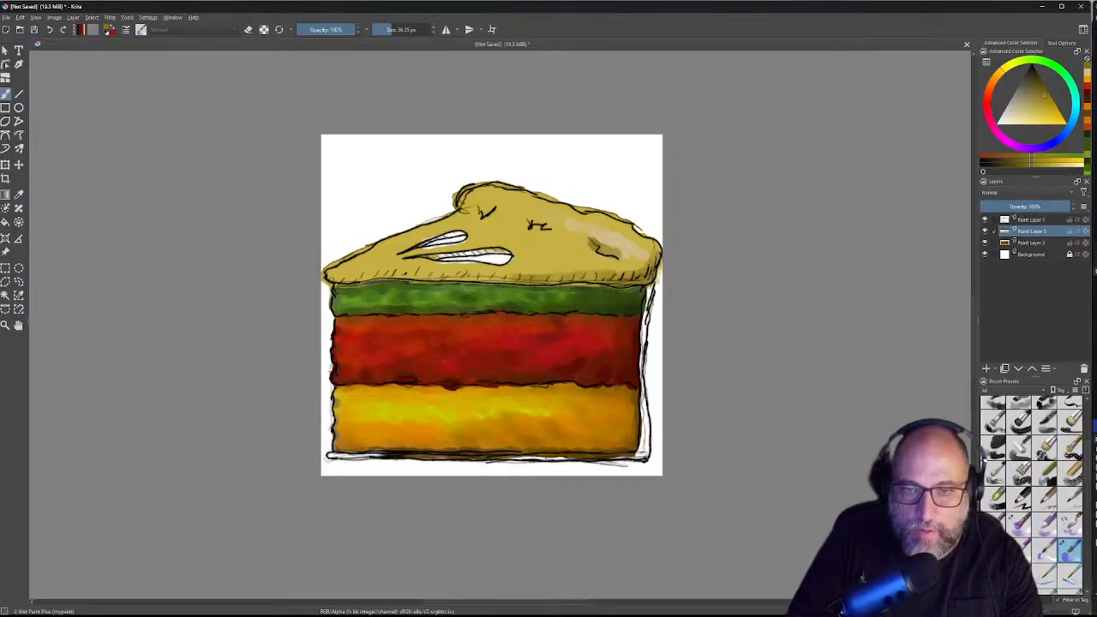
{"action": "left_click_drag", "start_coordinate": [645, 259], "coordinate": [571, 275]}
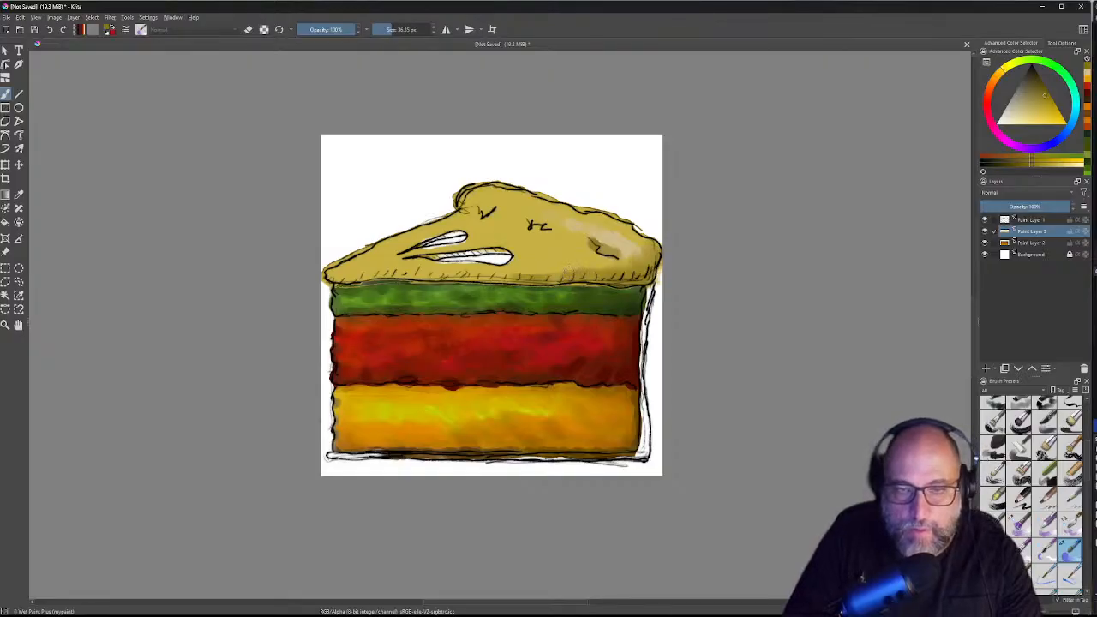
{"action": "left_click_drag", "start_coordinate": [523, 272], "coordinate": [331, 277]}
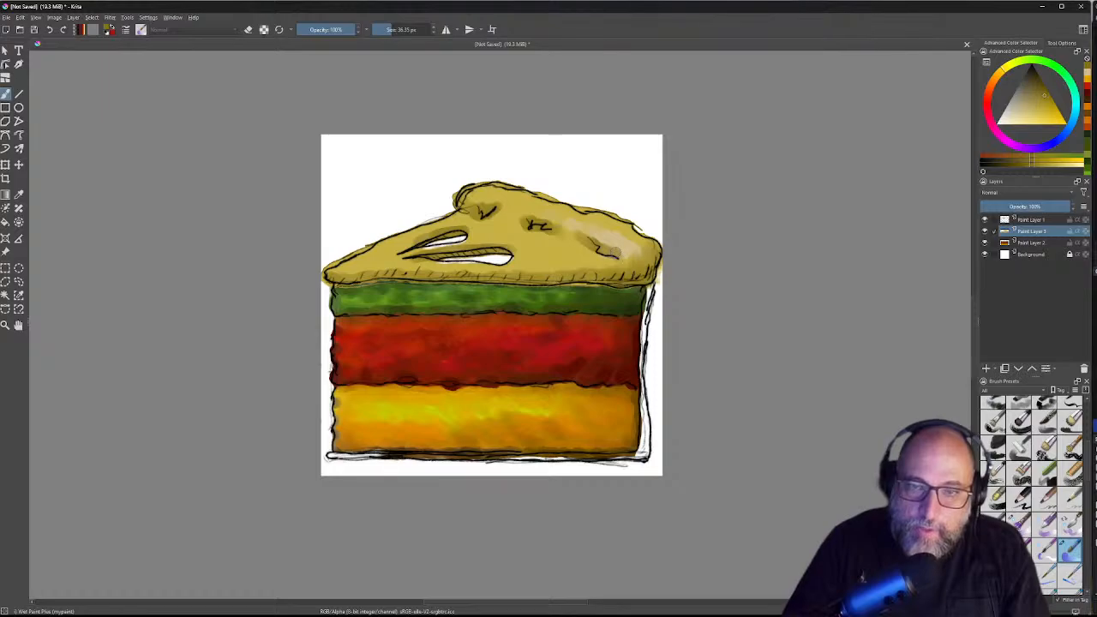
Step: Dab darker tan near the right fold's end, the right edge and the upper crust
{"action": "left_click_drag", "start_coordinate": [617, 250], "coordinate": [623, 255]}
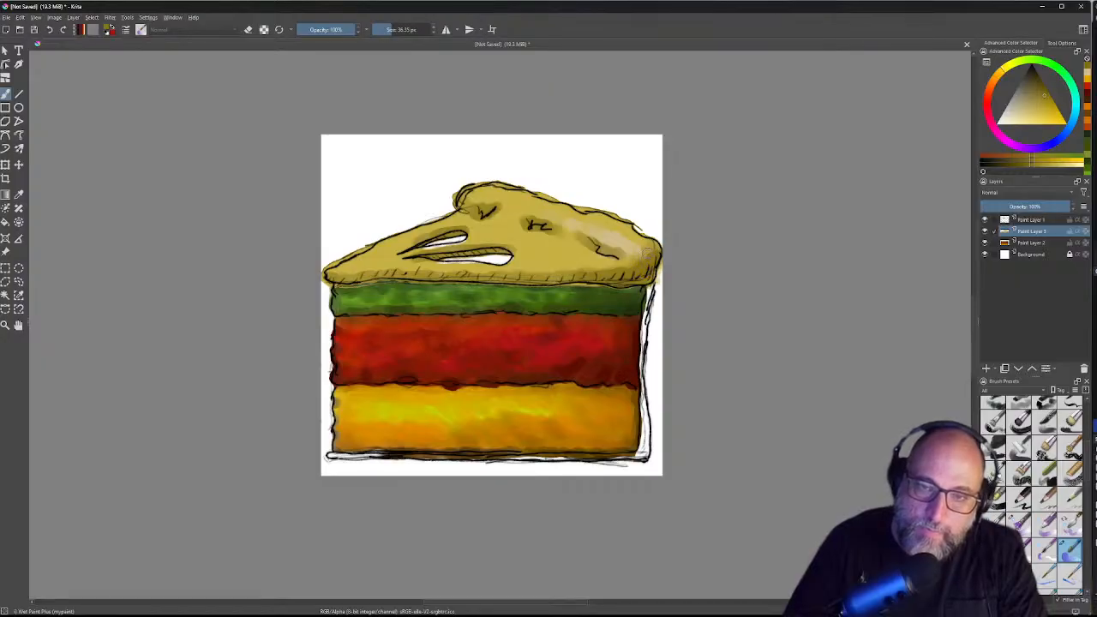
{"action": "mouse_move", "coordinate": [643, 238]}
{"action": "left_mouse_down"}
{"action": "mouse_move", "coordinate": [639, 246]}
{"action": "mouse_move", "coordinate": [624, 223]}
{"action": "mouse_move", "coordinate": [623, 236]}
{"action": "mouse_move", "coordinate": [600, 242]}
{"action": "mouse_move", "coordinate": [623, 241]}
{"action": "mouse_move", "coordinate": [628, 259]}
{"action": "mouse_move", "coordinate": [636, 250]}
{"action": "mouse_move", "coordinate": [593, 231]}
{"action": "mouse_move", "coordinate": [624, 239]}
{"action": "mouse_move", "coordinate": [565, 225]}
{"action": "mouse_move", "coordinate": [573, 214]}
{"action": "mouse_move", "coordinate": [555, 221]}
{"action": "mouse_move", "coordinate": [566, 210]}
{"action": "mouse_move", "coordinate": [549, 219]}
{"action": "left_mouse_up"}
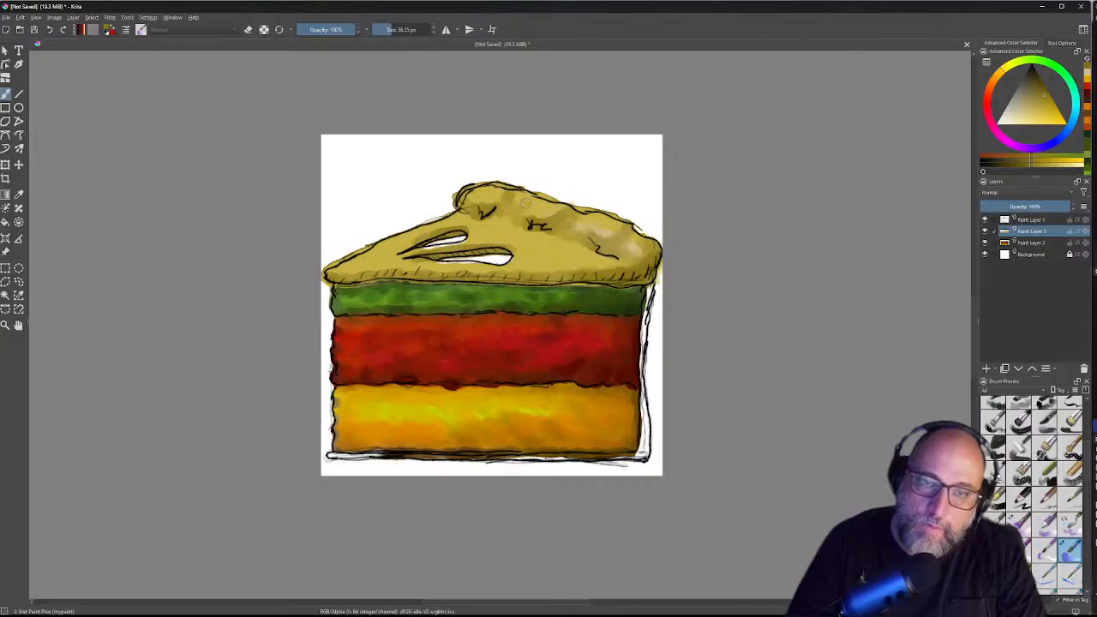
{"action": "left_click_drag", "start_coordinate": [526, 202], "coordinate": [557, 210]}
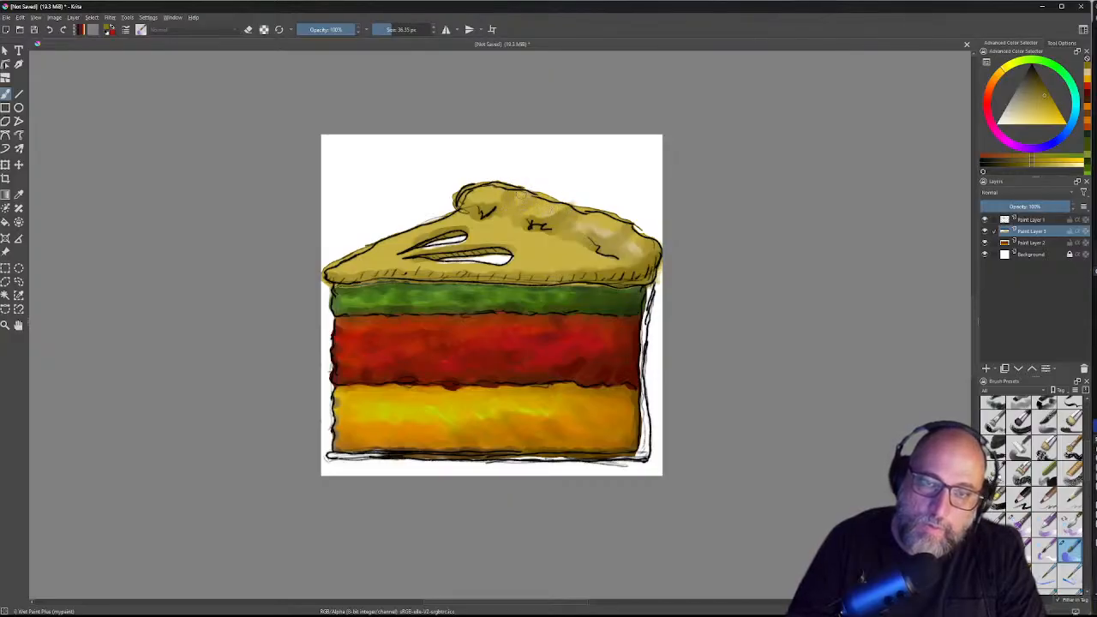
{"action": "left_click_drag", "start_coordinate": [524, 201], "coordinate": [525, 204]}
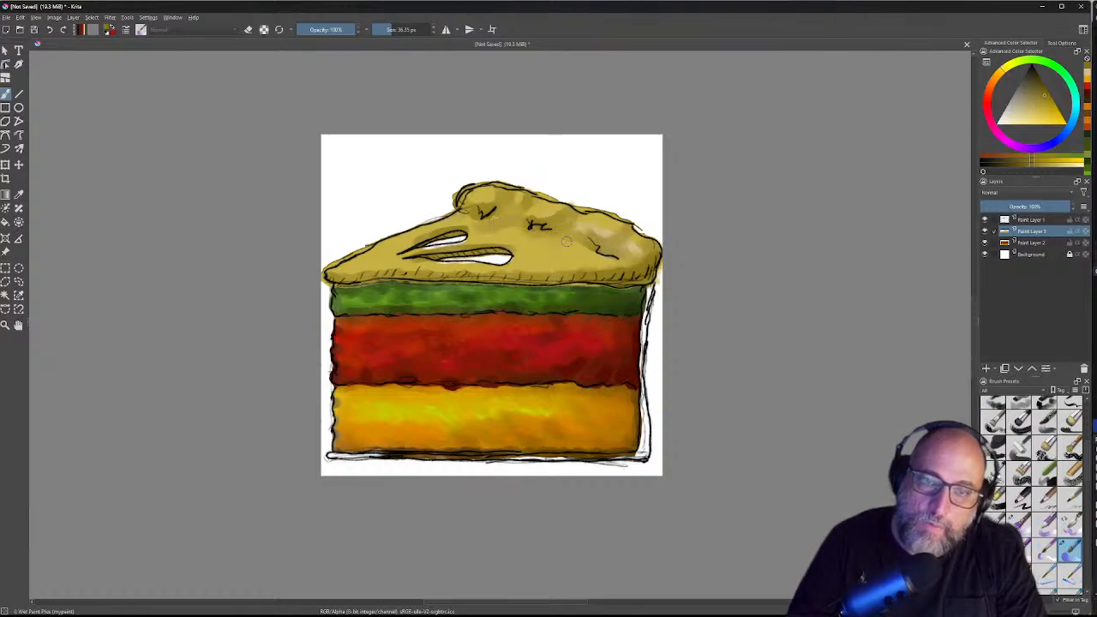
Step: Shade the crust right of the slits, over the right highlight, along the lower-left edge and above the upper slit
{"action": "left_click_drag", "start_coordinate": [566, 242], "coordinate": [529, 252]}
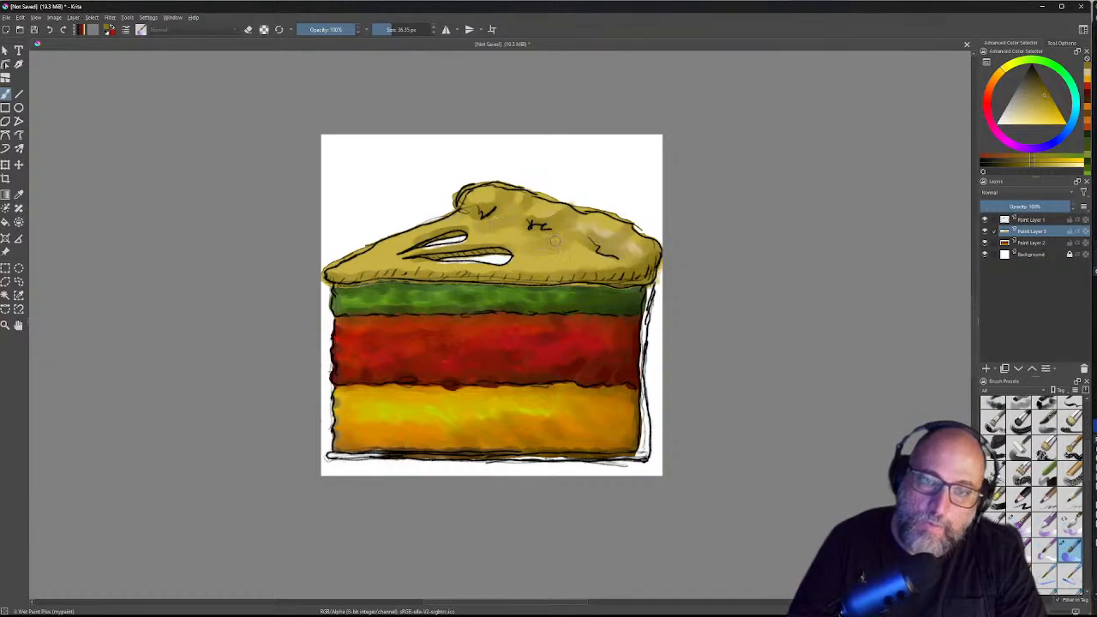
{"action": "left_click_drag", "start_coordinate": [517, 240], "coordinate": [527, 239]}
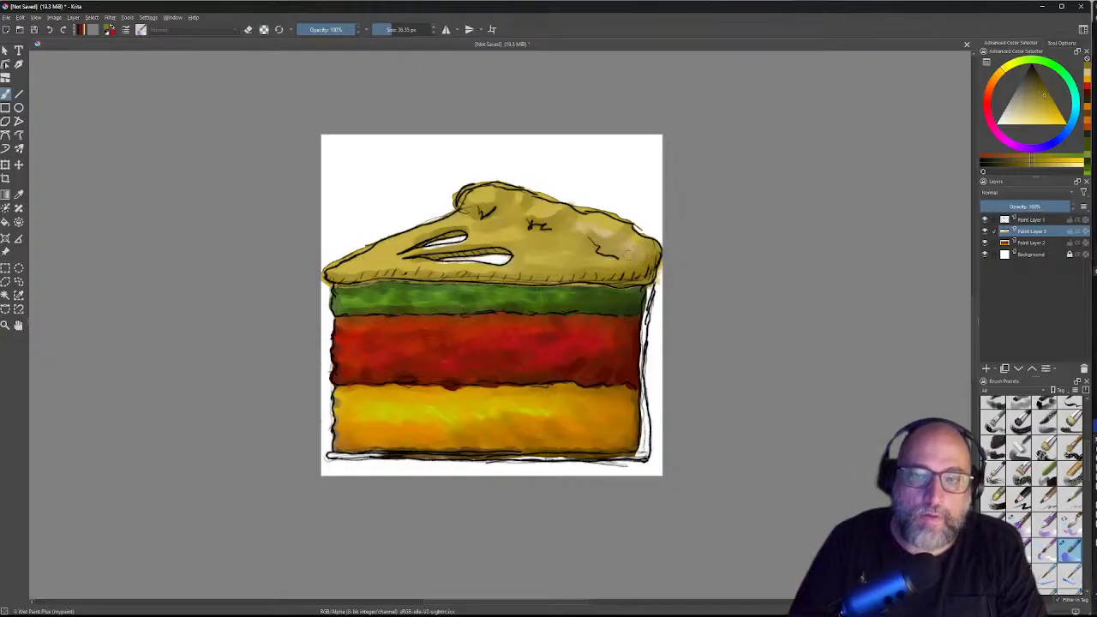
{"action": "left_click_drag", "start_coordinate": [611, 227], "coordinate": [605, 230]}
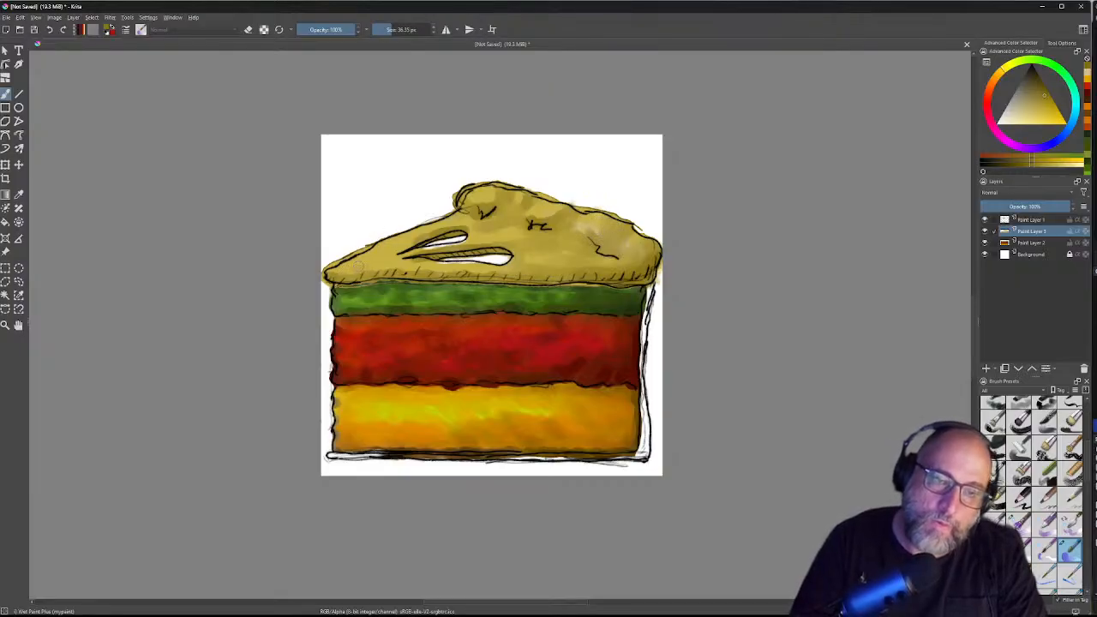
{"action": "mouse_move", "coordinate": [379, 265]}
{"action": "left_mouse_down"}
{"action": "mouse_move", "coordinate": [403, 251]}
{"action": "mouse_move", "coordinate": [352, 268]}
{"action": "left_mouse_up"}
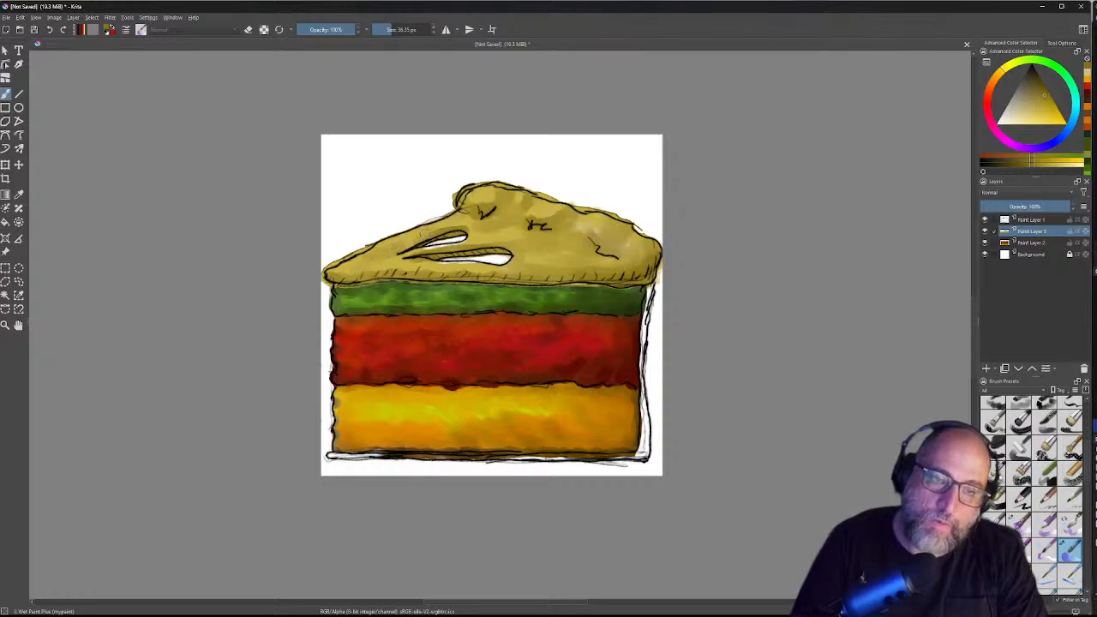
{"action": "mouse_move", "coordinate": [412, 268]}
{"action": "left_mouse_down"}
{"action": "mouse_move", "coordinate": [363, 266]}
{"action": "mouse_move", "coordinate": [427, 265]}
{"action": "left_mouse_up"}
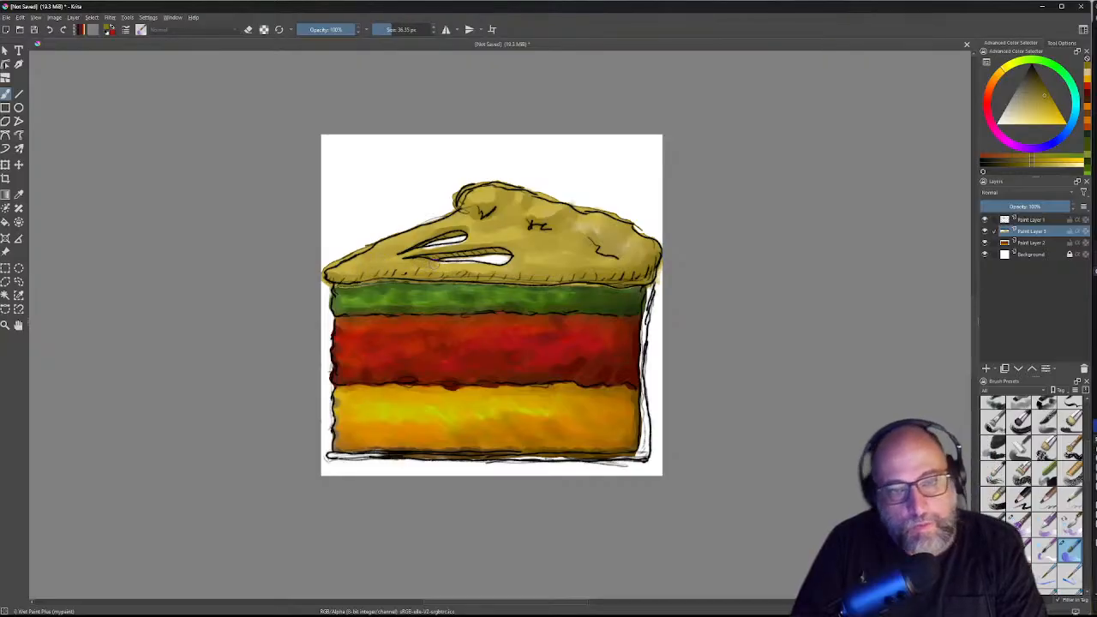
{"action": "mouse_move", "coordinate": [456, 228]}
{"action": "left_mouse_down"}
{"action": "mouse_move", "coordinate": [443, 230]}
{"action": "mouse_move", "coordinate": [469, 225]}
{"action": "mouse_move", "coordinate": [436, 228]}
{"action": "left_mouse_up"}
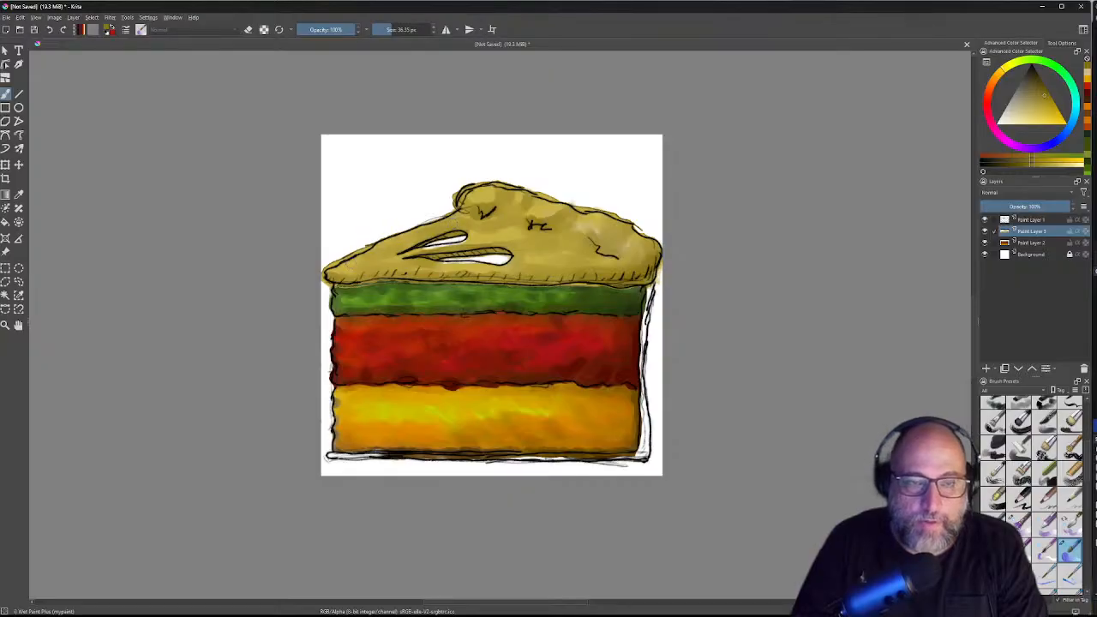
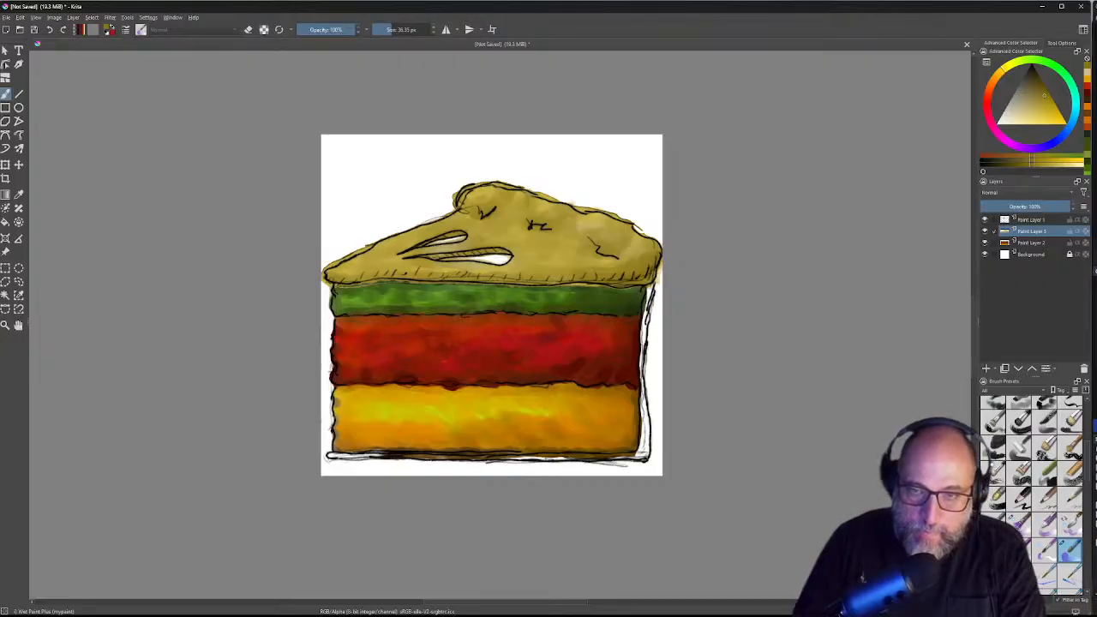
Step: Zoom in and paint the bottom-right corner under the yellow layer, undoing a bad blend stroke
{"action": "scroll", "coordinate": [651, 300], "scroll_direction": "up", "scroll_amount": 1}
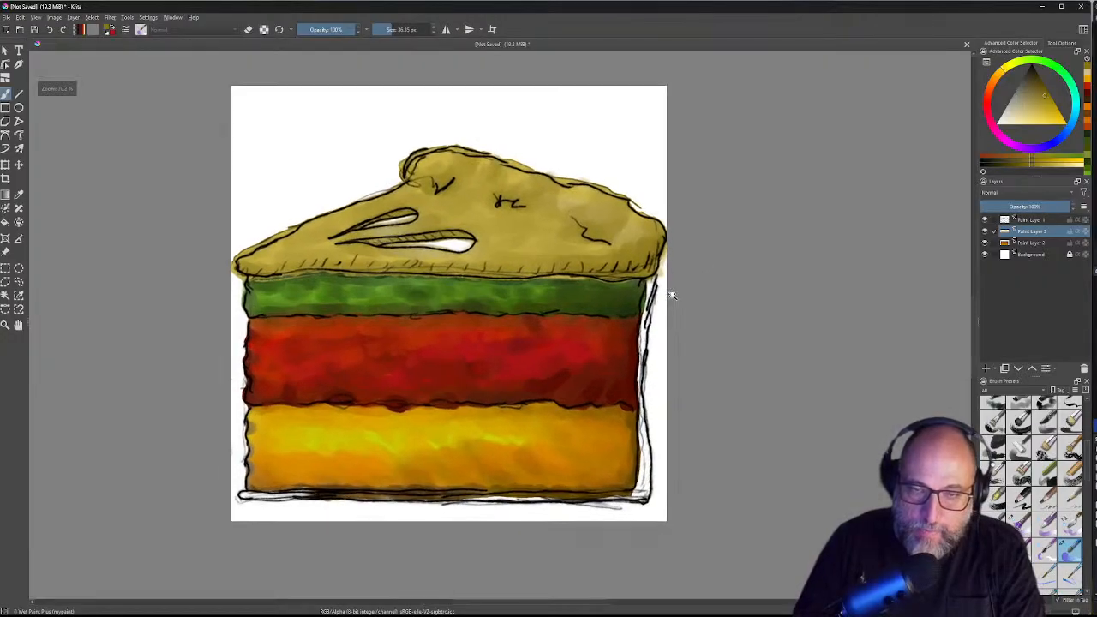
{"action": "scroll", "coordinate": [672, 295], "scroll_direction": "up", "scroll_amount": 4}
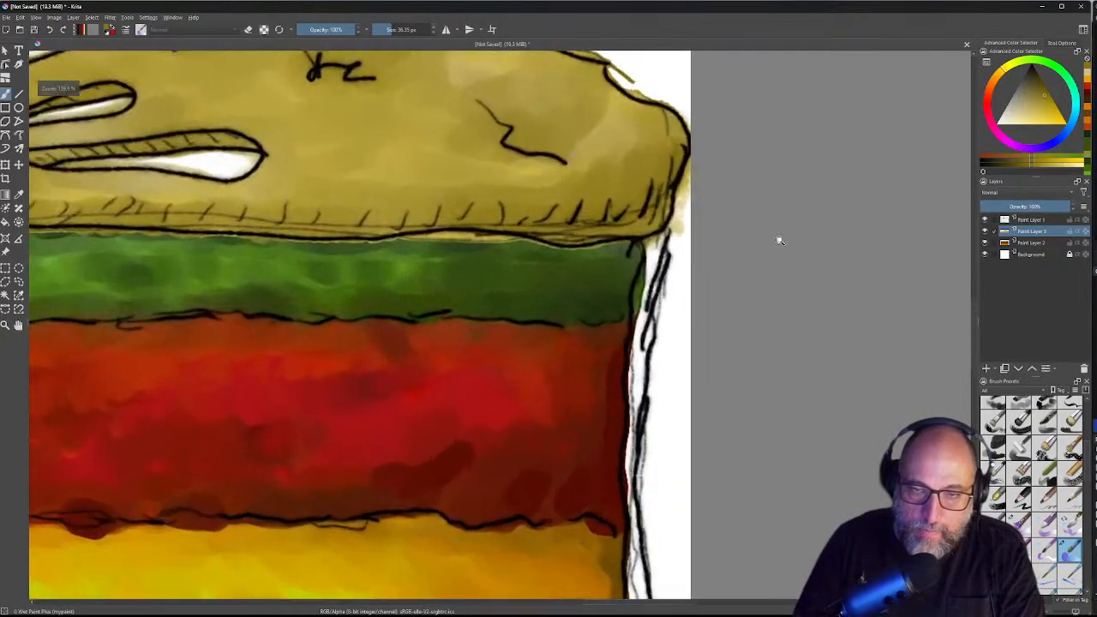
{"action": "mouse_move", "coordinate": [659, 220]}
{"action": "left_mouse_down"}
{"action": "mouse_move", "coordinate": [663, 250]}
{"action": "mouse_move", "coordinate": [668, 207]}
{"action": "mouse_move", "coordinate": [667, 264]}
{"action": "mouse_move", "coordinate": [648, 291]}
{"action": "mouse_move", "coordinate": [634, 394]}
{"action": "mouse_move", "coordinate": [645, 415]}
{"action": "mouse_move", "coordinate": [667, 397]}
{"action": "left_mouse_up"}
{"action": "mouse_move", "coordinate": [648, 443]}
{"action": "left_mouse_down"}
{"action": "mouse_move", "coordinate": [634, 347]}
{"action": "mouse_move", "coordinate": [540, 222]}
{"action": "mouse_move", "coordinate": [538, 187]}
{"action": "mouse_move", "coordinate": [525, 298]}
{"action": "mouse_move", "coordinate": [529, 412]}
{"action": "left_mouse_up"}
{"action": "mouse_move", "coordinate": [561, 464]}
{"action": "left_mouse_down"}
{"action": "mouse_move", "coordinate": [513, 255]}
{"action": "mouse_move", "coordinate": [488, 199]}
{"action": "mouse_move", "coordinate": [459, 207]}
{"action": "mouse_move", "coordinate": [467, 283]}
{"action": "mouse_move", "coordinate": [454, 401]}
{"action": "mouse_move", "coordinate": [444, 413]}
{"action": "mouse_move", "coordinate": [424, 407]}
{"action": "mouse_move", "coordinate": [449, 389]}
{"action": "mouse_move", "coordinate": [461, 413]}
{"action": "mouse_move", "coordinate": [490, 283]}
{"action": "mouse_move", "coordinate": [471, 302]}
{"action": "mouse_move", "coordinate": [490, 225]}
{"action": "mouse_move", "coordinate": [497, 250]}
{"action": "left_mouse_up"}
{"action": "mouse_move", "coordinate": [441, 351]}
{"action": "left_mouse_down"}
{"action": "mouse_move", "coordinate": [428, 425]}
{"action": "mouse_move", "coordinate": [462, 325]}
{"action": "left_mouse_up"}
{"action": "key", "text": "ctrl+z"}
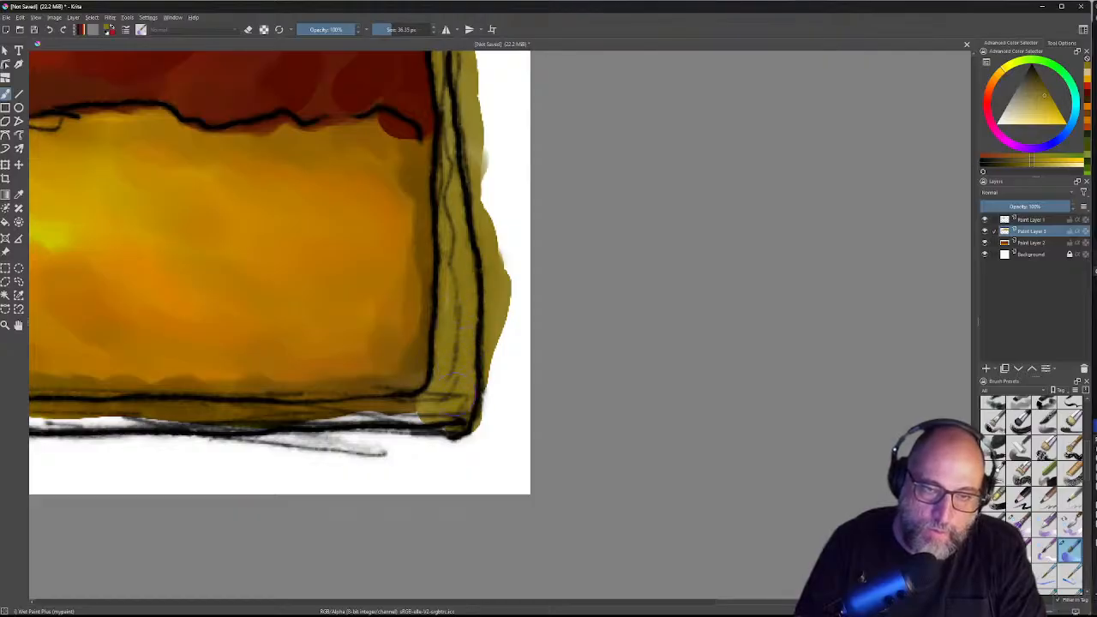
Step: Fill olive below the outline at the lower right corner and extend the band leftward
{"action": "left_click_drag", "start_coordinate": [388, 367], "coordinate": [505, 228]}
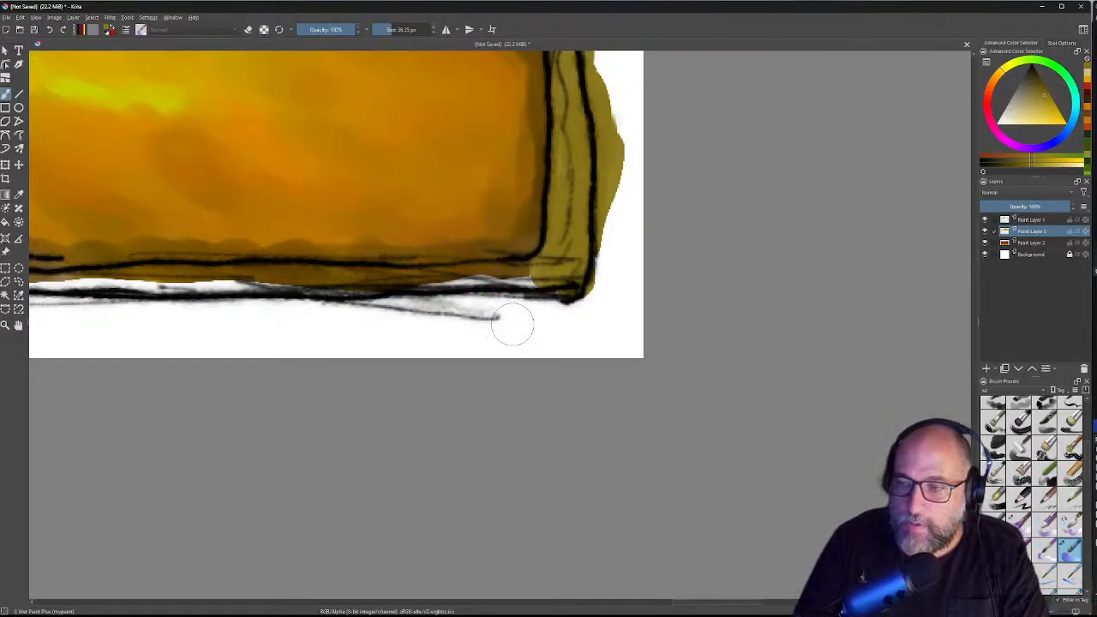
{"action": "mouse_move", "coordinate": [517, 325]}
{"action": "left_mouse_down"}
{"action": "mouse_move", "coordinate": [567, 294]}
{"action": "mouse_move", "coordinate": [511, 286]}
{"action": "mouse_move", "coordinate": [581, 277]}
{"action": "mouse_move", "coordinate": [491, 293]}
{"action": "mouse_move", "coordinate": [531, 283]}
{"action": "mouse_move", "coordinate": [385, 281]}
{"action": "mouse_move", "coordinate": [596, 313]}
{"action": "mouse_move", "coordinate": [605, 302]}
{"action": "mouse_move", "coordinate": [547, 296]}
{"action": "mouse_move", "coordinate": [631, 303]}
{"action": "mouse_move", "coordinate": [535, 307]}
{"action": "mouse_move", "coordinate": [452, 285]}
{"action": "mouse_move", "coordinate": [532, 293]}
{"action": "mouse_move", "coordinate": [268, 302]}
{"action": "mouse_move", "coordinate": [650, 283]}
{"action": "mouse_move", "coordinate": [640, 280]}
{"action": "mouse_move", "coordinate": [648, 296]}
{"action": "mouse_move", "coordinate": [581, 293]}
{"action": "mouse_move", "coordinate": [840, 296]}
{"action": "left_mouse_up"}
{"action": "mouse_move", "coordinate": [557, 284]}
{"action": "left_mouse_down"}
{"action": "mouse_move", "coordinate": [470, 284]}
{"action": "mouse_move", "coordinate": [737, 287]}
{"action": "left_mouse_up"}
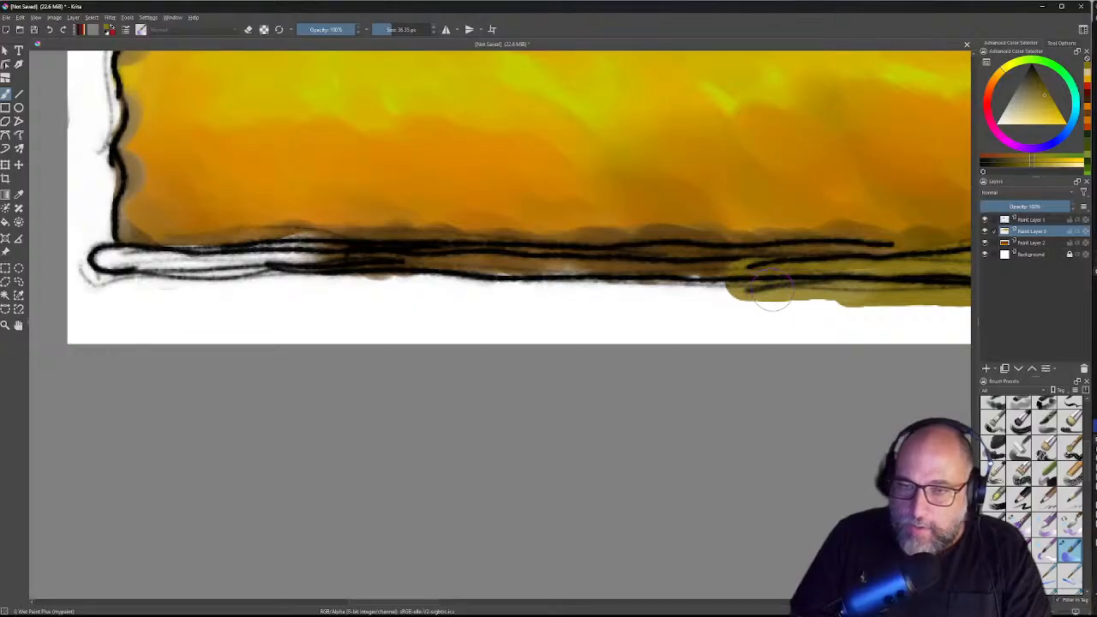
{"action": "mouse_move", "coordinate": [752, 302]}
{"action": "left_mouse_down"}
{"action": "mouse_move", "coordinate": [686, 279]}
{"action": "mouse_move", "coordinate": [731, 265]}
{"action": "left_mouse_up"}
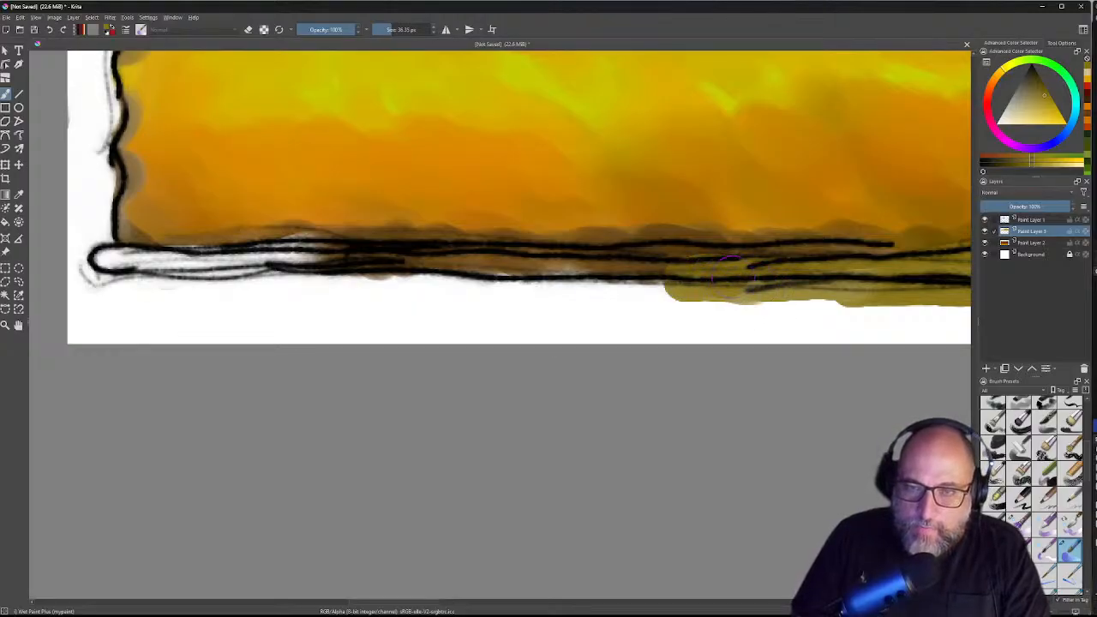
{"action": "mouse_move", "coordinate": [664, 283]}
{"action": "left_mouse_down"}
{"action": "mouse_move", "coordinate": [583, 268]}
{"action": "mouse_move", "coordinate": [527, 278]}
{"action": "mouse_move", "coordinate": [565, 257]}
{"action": "left_mouse_up"}
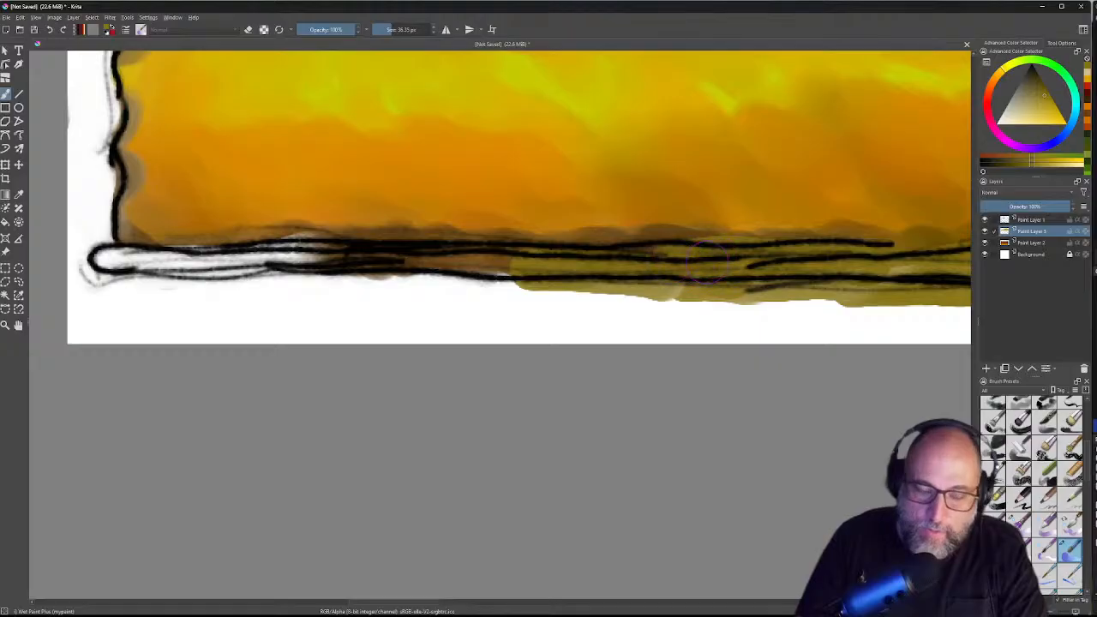
{"action": "key", "text": "ctrl+z"}
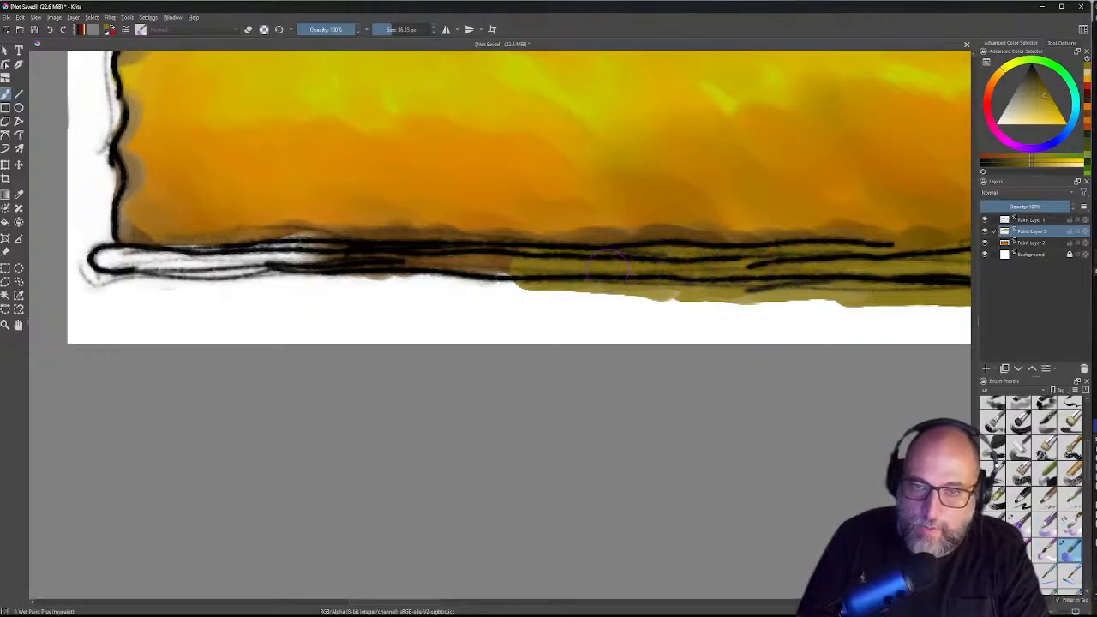
Step: Carry the olive band to the bottom-left corner and tidy its lower edge
{"action": "mouse_move", "coordinate": [514, 289]}
{"action": "left_mouse_down"}
{"action": "mouse_move", "coordinate": [724, 273]}
{"action": "mouse_move", "coordinate": [664, 278]}
{"action": "mouse_move", "coordinate": [709, 257]}
{"action": "mouse_move", "coordinate": [655, 276]}
{"action": "mouse_move", "coordinate": [480, 261]}
{"action": "mouse_move", "coordinate": [523, 267]}
{"action": "mouse_move", "coordinate": [557, 253]}
{"action": "mouse_move", "coordinate": [429, 267]}
{"action": "left_mouse_up"}
{"action": "mouse_move", "coordinate": [480, 279]}
{"action": "left_mouse_down"}
{"action": "mouse_move", "coordinate": [697, 272]}
{"action": "mouse_move", "coordinate": [595, 261]}
{"action": "mouse_move", "coordinate": [642, 257]}
{"action": "mouse_move", "coordinate": [538, 254]}
{"action": "mouse_move", "coordinate": [525, 265]}
{"action": "left_mouse_up"}
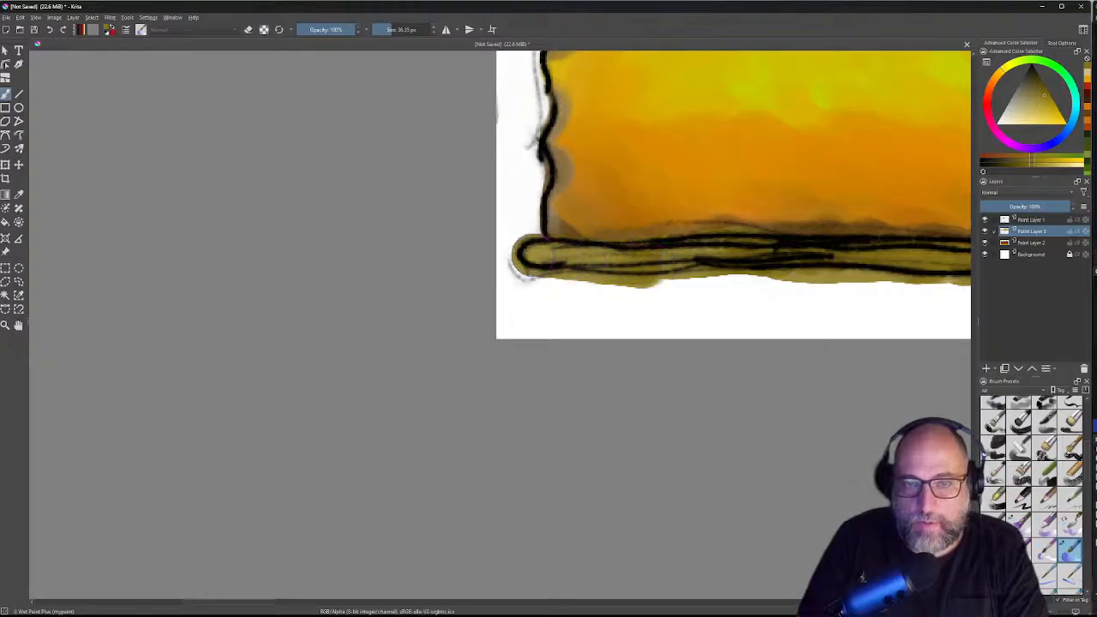
{"action": "mouse_move", "coordinate": [730, 261]}
{"action": "left_mouse_down"}
{"action": "mouse_move", "coordinate": [649, 259]}
{"action": "mouse_move", "coordinate": [707, 251]}
{"action": "mouse_move", "coordinate": [754, 261]}
{"action": "mouse_move", "coordinate": [677, 253]}
{"action": "mouse_move", "coordinate": [733, 256]}
{"action": "mouse_move", "coordinate": [685, 253]}
{"action": "mouse_move", "coordinate": [694, 260]}
{"action": "mouse_move", "coordinate": [621, 276]}
{"action": "mouse_move", "coordinate": [646, 260]}
{"action": "mouse_move", "coordinate": [572, 270]}
{"action": "mouse_move", "coordinate": [595, 277]}
{"action": "mouse_move", "coordinate": [551, 268]}
{"action": "mouse_move", "coordinate": [655, 296]}
{"action": "left_mouse_up"}
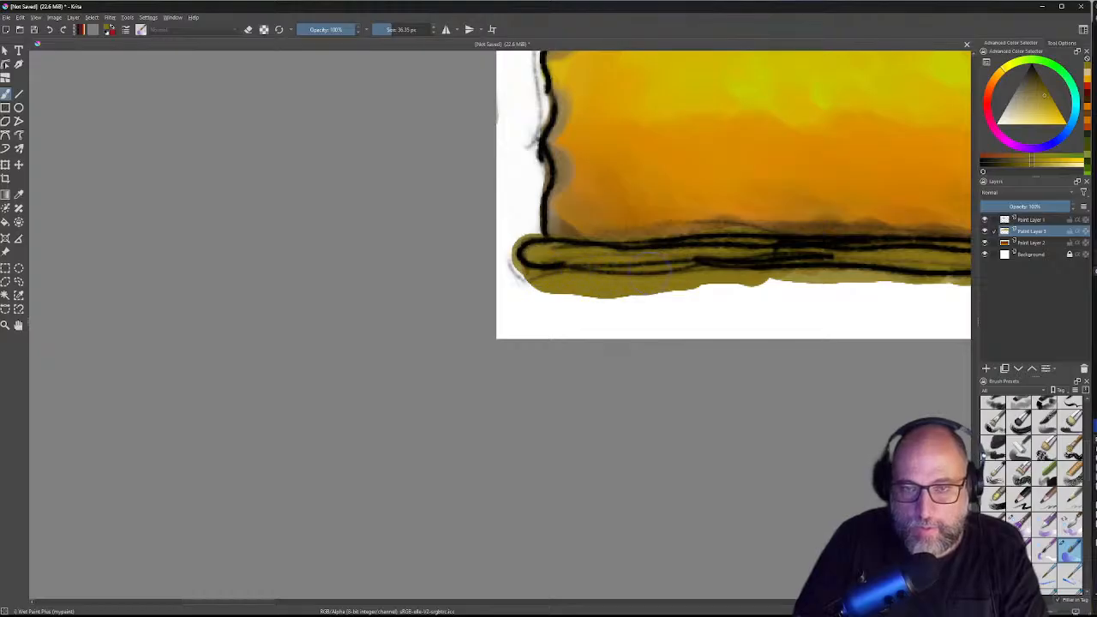
{"action": "mouse_move", "coordinate": [834, 280]}
{"action": "left_mouse_down"}
{"action": "mouse_move", "coordinate": [590, 260]}
{"action": "mouse_move", "coordinate": [698, 256]}
{"action": "left_mouse_up"}
Step: Hide the Background layer, add a translucent olive stroke, and zoom out to the whole slice
{"action": "left_click", "coordinate": [985, 255]}
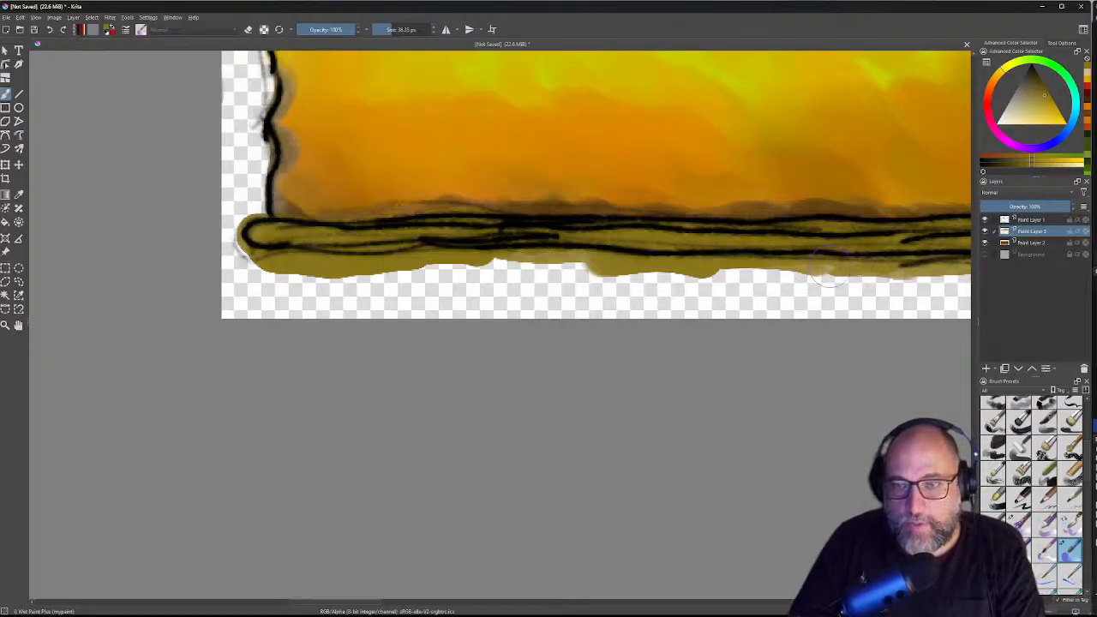
{"action": "left_click_drag", "start_coordinate": [810, 274], "coordinate": [739, 311]}
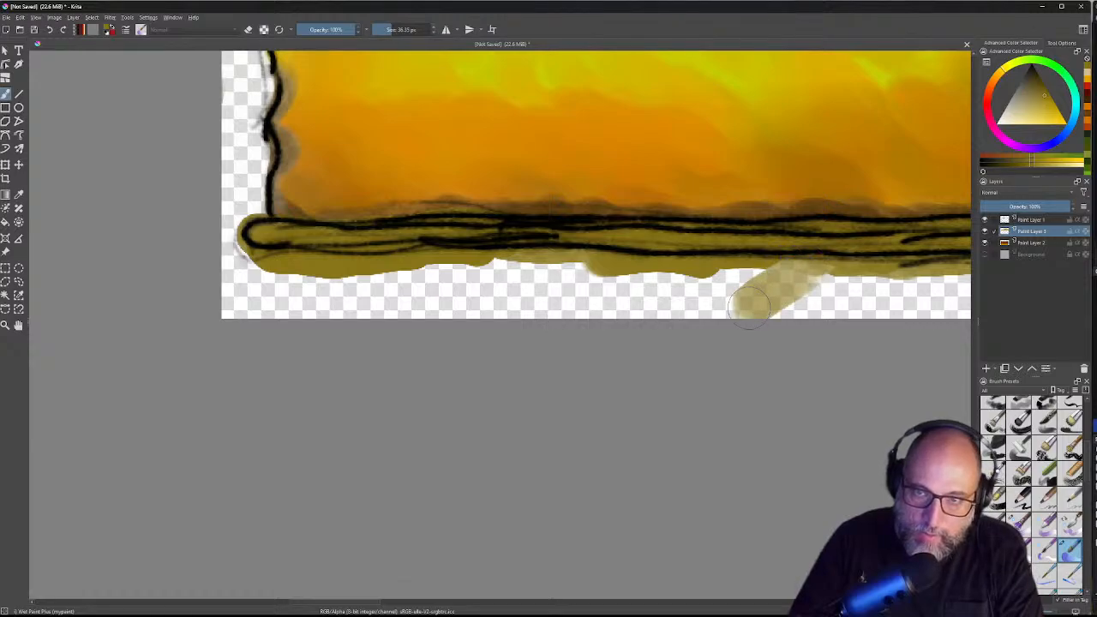
{"action": "left_click_drag", "start_coordinate": [831, 233], "coordinate": [713, 319]}
{"action": "left_click_drag", "start_coordinate": [866, 195], "coordinate": [698, 340]}
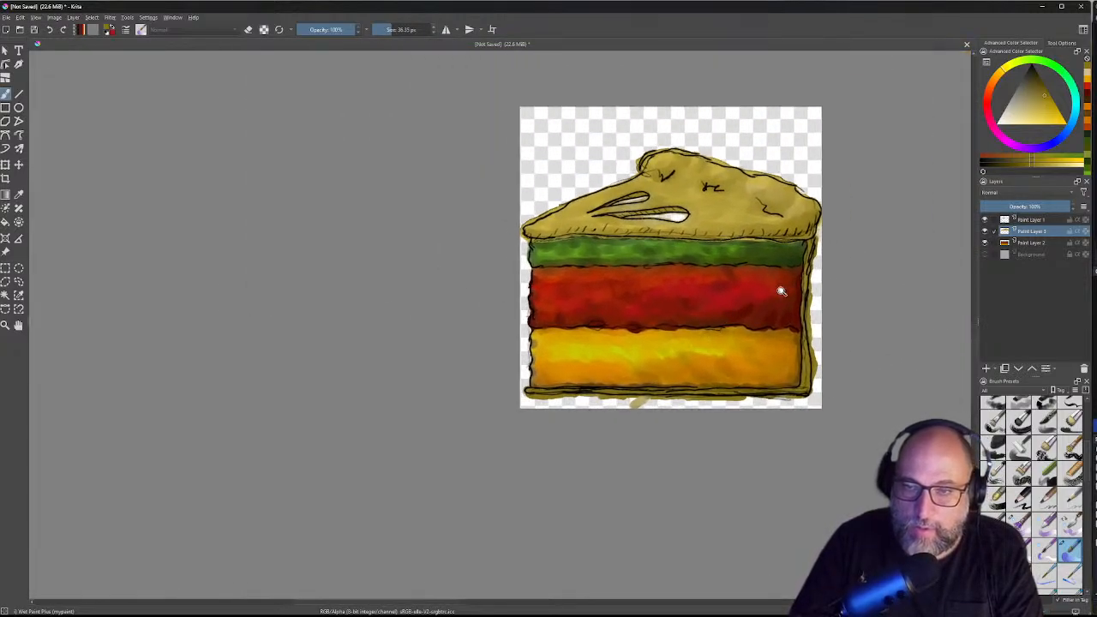
{"action": "mouse_move", "coordinate": [712, 244]}
{"action": "left_mouse_down"}
{"action": "mouse_move", "coordinate": [816, 271]}
{"action": "mouse_move", "coordinate": [590, 248]}
{"action": "mouse_move", "coordinate": [620, 163]}
{"action": "mouse_move", "coordinate": [599, 154]}
{"action": "mouse_move", "coordinate": [587, 167]}
{"action": "mouse_move", "coordinate": [714, 196]}
{"action": "mouse_move", "coordinate": [652, 250]}
{"action": "mouse_move", "coordinate": [643, 245]}
{"action": "left_mouse_up"}
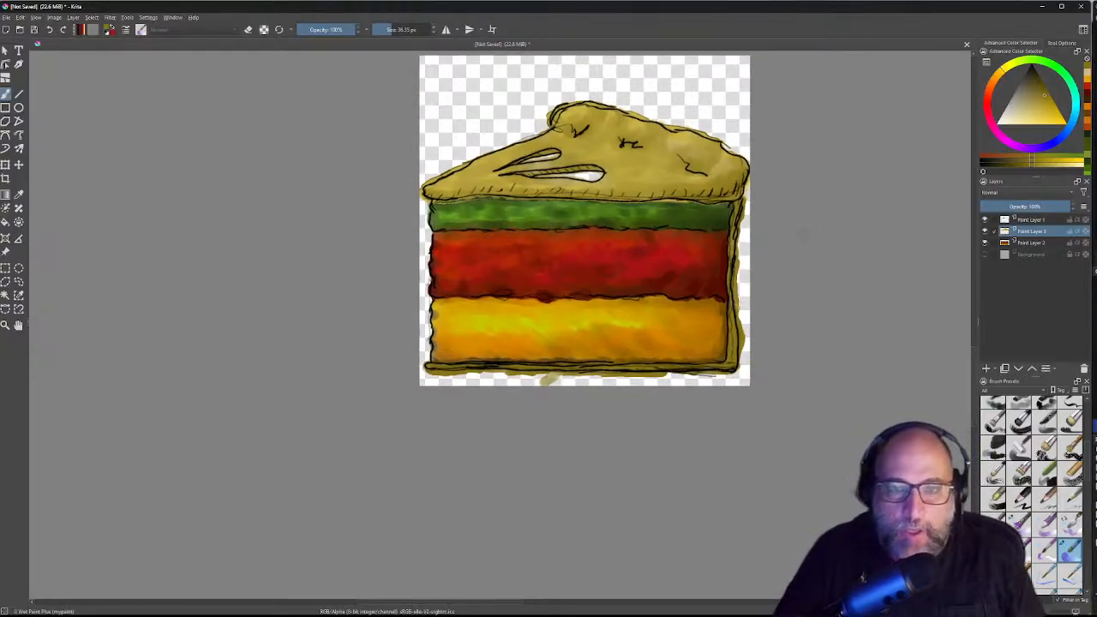
{"action": "mouse_move", "coordinate": [722, 225]}
{"action": "left_mouse_down"}
{"action": "mouse_move", "coordinate": [783, 245]}
{"action": "mouse_move", "coordinate": [554, 233]}
{"action": "mouse_move", "coordinate": [714, 147]}
{"action": "mouse_move", "coordinate": [685, 247]}
{"action": "left_mouse_up"}
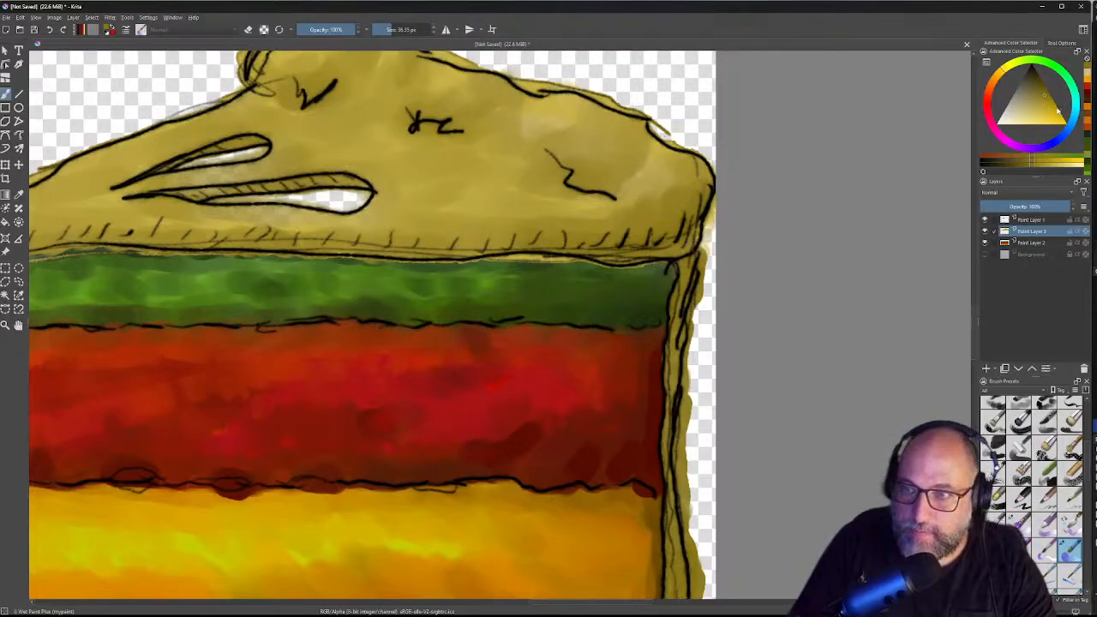
Step: Pick a deep brown, choose the Wet Circle brush preset, and darken the crust's right edge
{"action": "left_click", "coordinate": [1046, 95]}
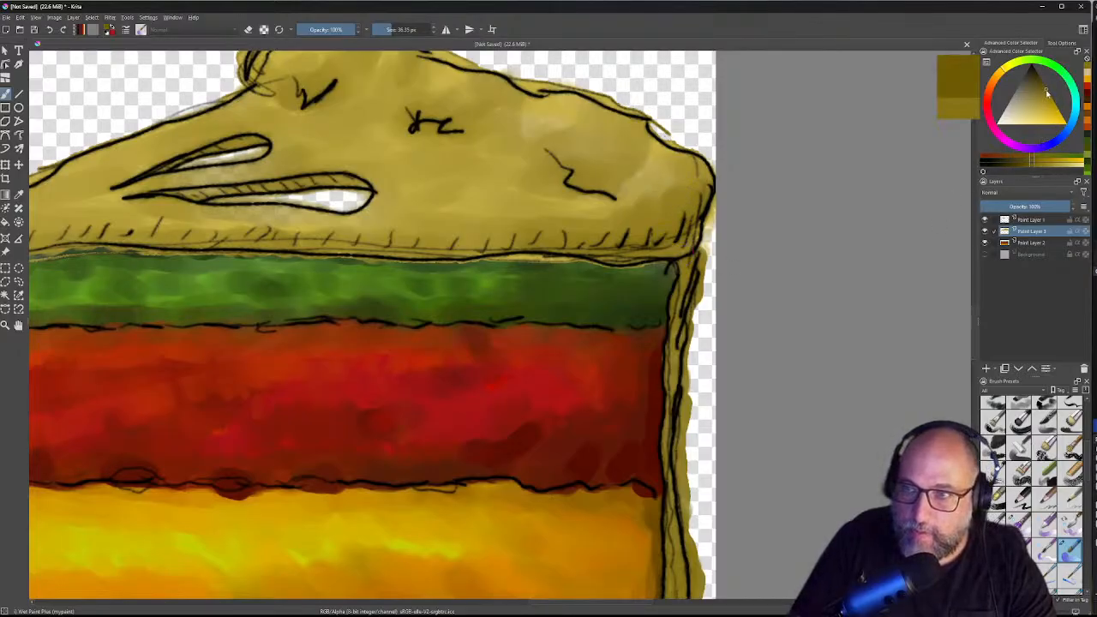
{"action": "left_click", "coordinate": [1006, 165]}
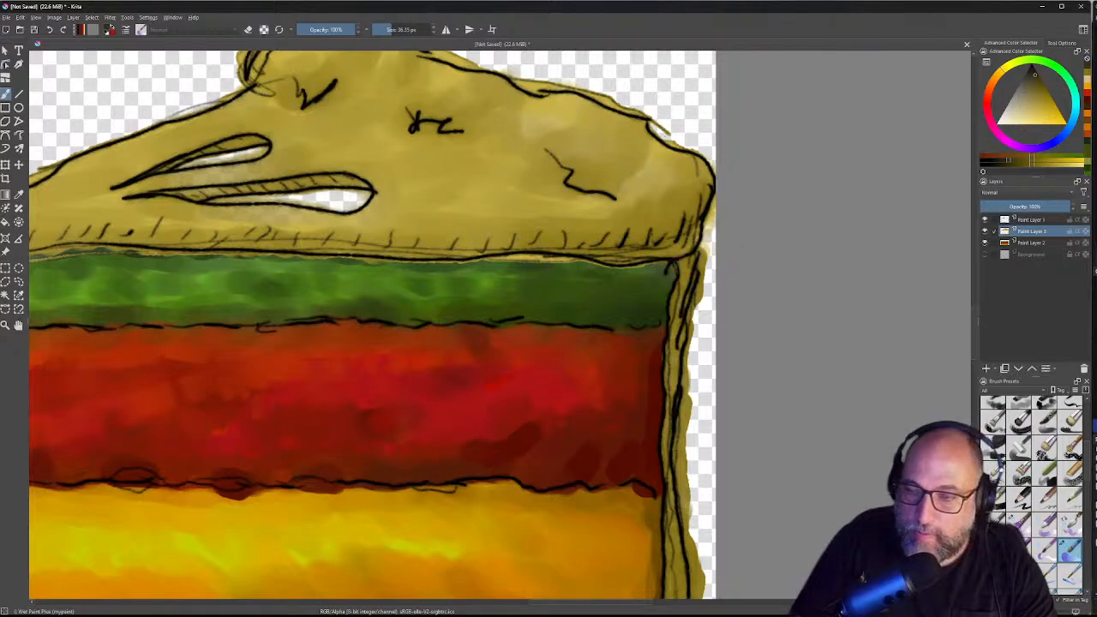
{"action": "left_click", "coordinate": [1045, 469]}
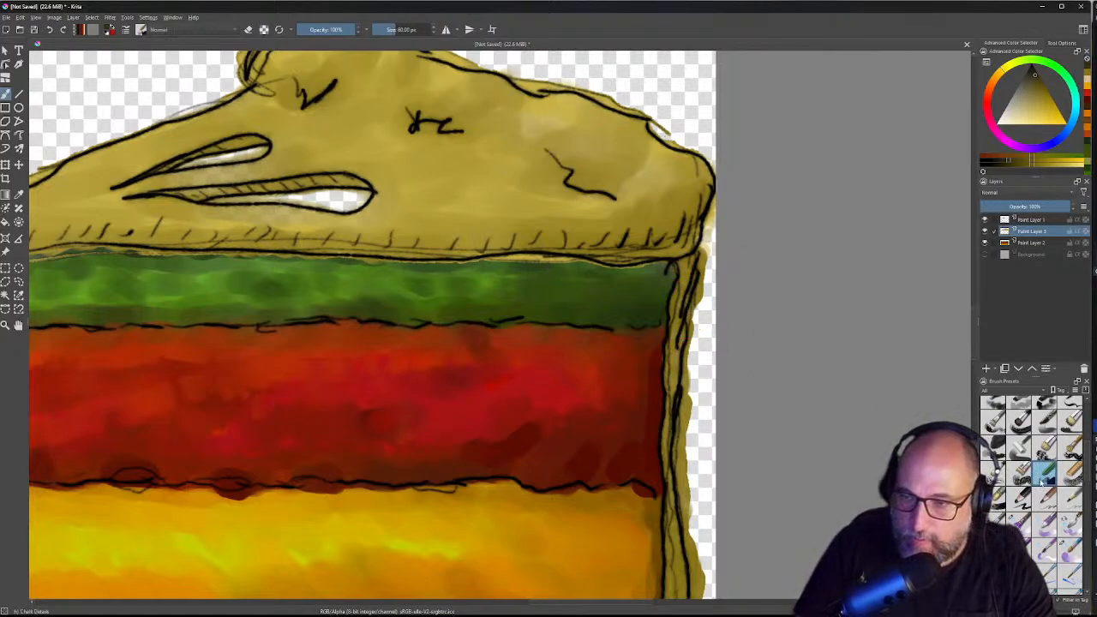
{"action": "left_click", "coordinate": [1044, 524]}
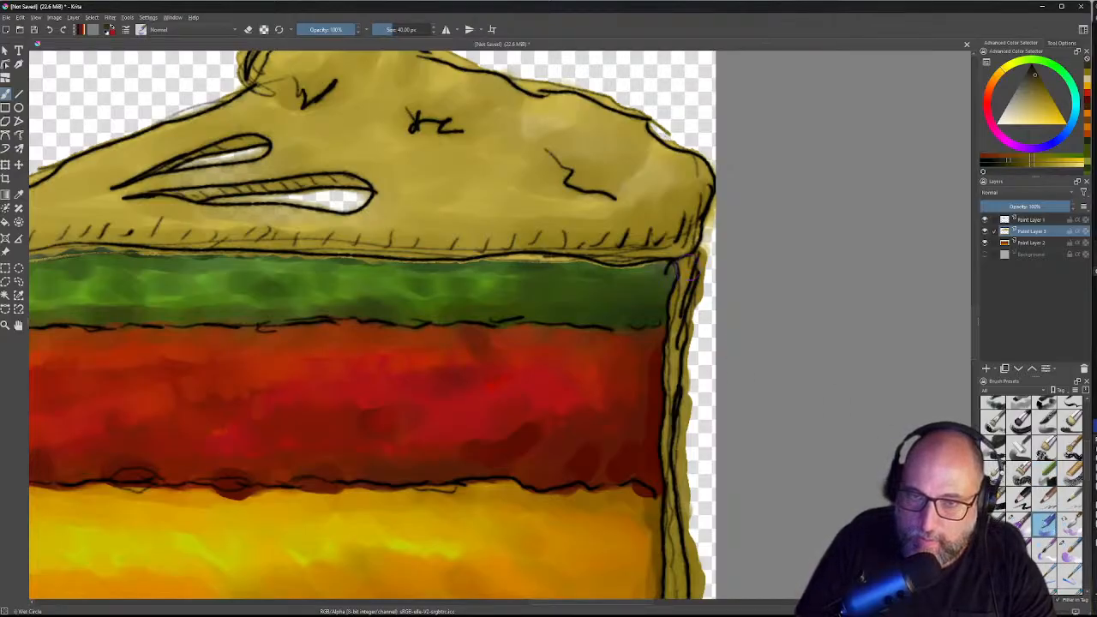
{"action": "left_click_drag", "start_coordinate": [691, 272], "coordinate": [691, 291]}
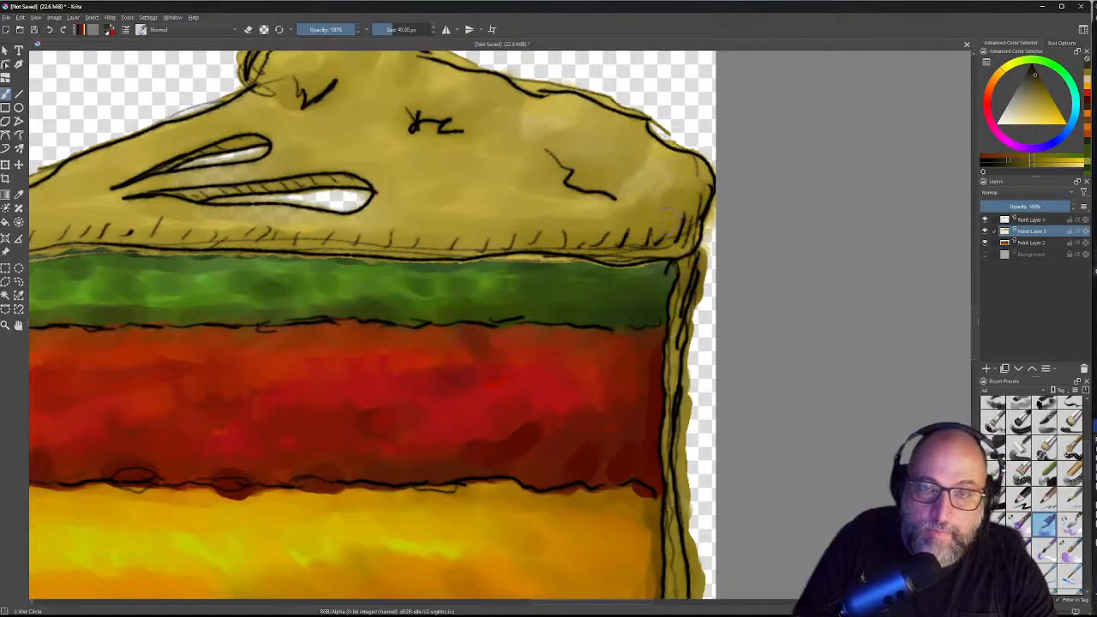
Step: Reduce the brush size from 40 px to about 10 px in the pop-up palette
{"action": "right_click", "coordinate": [662, 183]}
{"action": "mouse_move", "coordinate": [748, 172]}
{"action": "left_mouse_down"}
{"action": "mouse_move", "coordinate": [728, 173]}
{"action": "mouse_move", "coordinate": [738, 172]}
{"action": "left_mouse_up"}
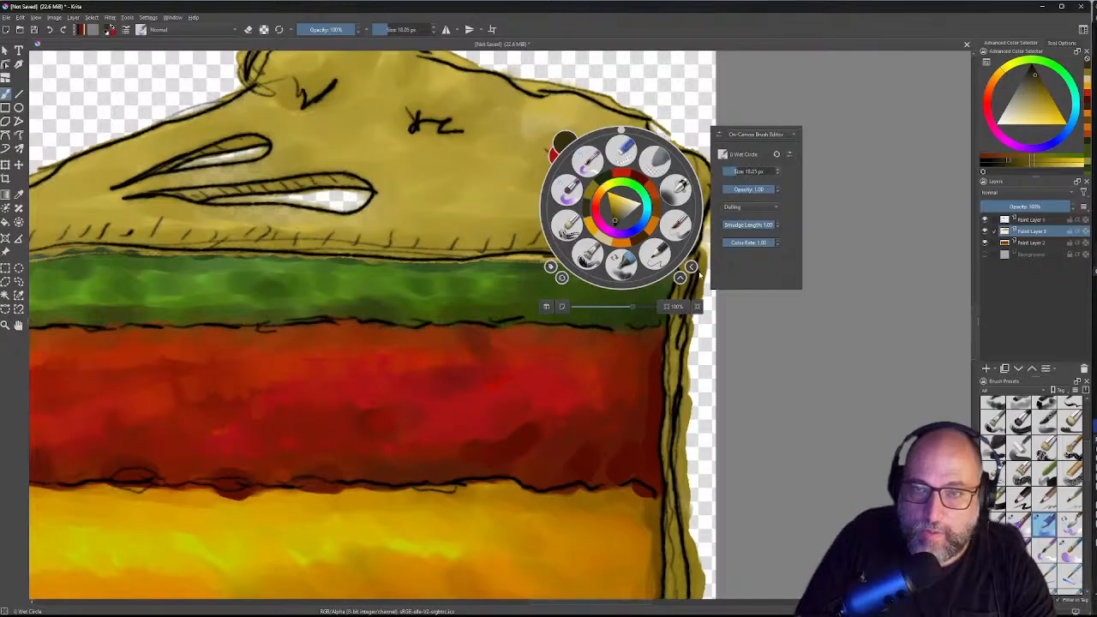
{"action": "left_click", "coordinate": [666, 335]}
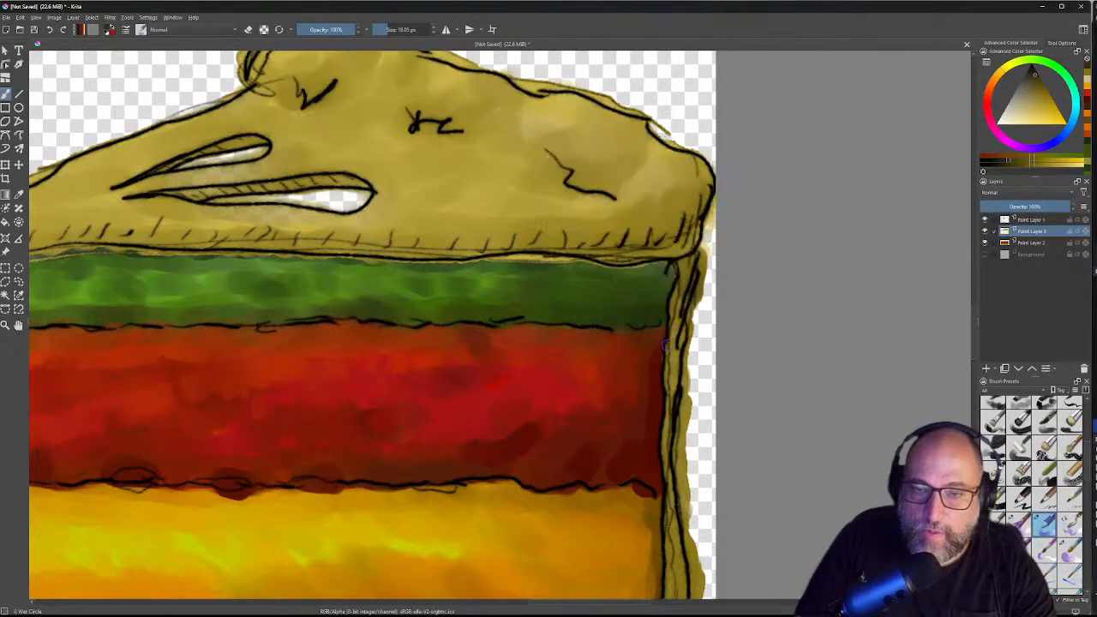
Step: Paint dark brown beside the red layer's right edge and along the green layer's top edge
{"action": "mouse_move", "coordinate": [667, 330]}
{"action": "left_mouse_down"}
{"action": "mouse_move", "coordinate": [670, 360]}
{"action": "mouse_move", "coordinate": [680, 267]}
{"action": "mouse_move", "coordinate": [667, 247]}
{"action": "mouse_move", "coordinate": [711, 196]}
{"action": "mouse_move", "coordinate": [661, 240]}
{"action": "mouse_move", "coordinate": [615, 248]}
{"action": "mouse_move", "coordinate": [666, 243]}
{"action": "left_mouse_up"}
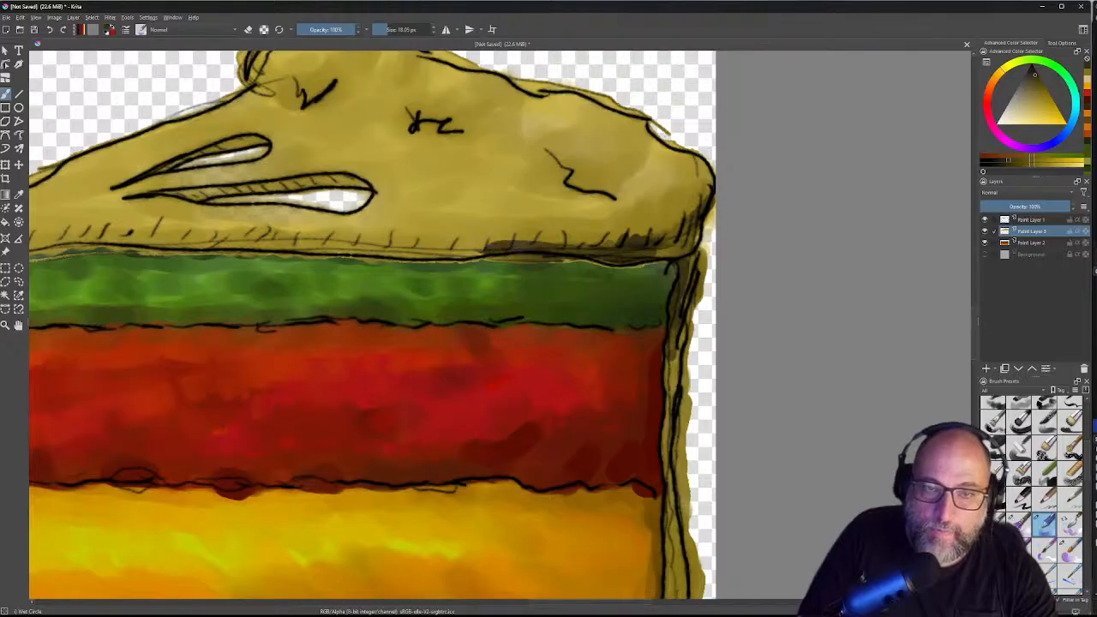
{"action": "mouse_move", "coordinate": [477, 255]}
{"action": "left_mouse_down"}
{"action": "mouse_move", "coordinate": [414, 252]}
{"action": "mouse_move", "coordinate": [484, 248]}
{"action": "left_mouse_up"}
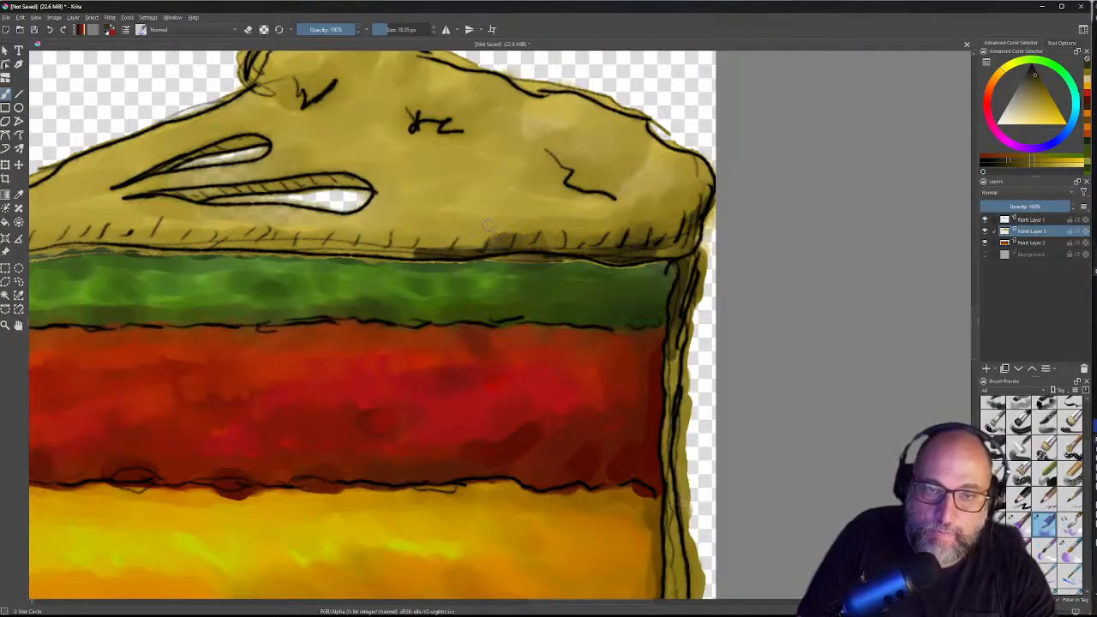
Step: Shade and blend the crust's lower edge and darken its right edge slightly
{"action": "mouse_move", "coordinate": [504, 230]}
{"action": "left_mouse_down"}
{"action": "mouse_move", "coordinate": [584, 233]}
{"action": "mouse_move", "coordinate": [557, 209]}
{"action": "mouse_move", "coordinate": [526, 227]}
{"action": "mouse_move", "coordinate": [427, 242]}
{"action": "mouse_move", "coordinate": [470, 237]}
{"action": "left_mouse_up"}
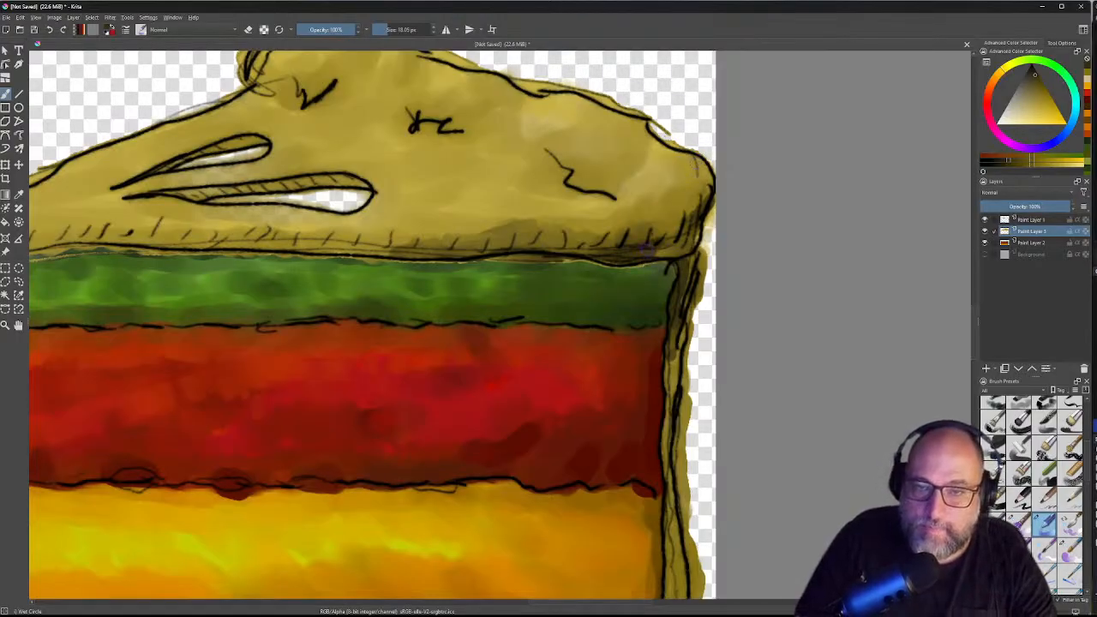
{"action": "mouse_move", "coordinate": [703, 230]}
{"action": "left_mouse_down"}
{"action": "mouse_move", "coordinate": [698, 242]}
{"action": "mouse_move", "coordinate": [706, 218]}
{"action": "mouse_move", "coordinate": [695, 232]}
{"action": "left_mouse_up"}
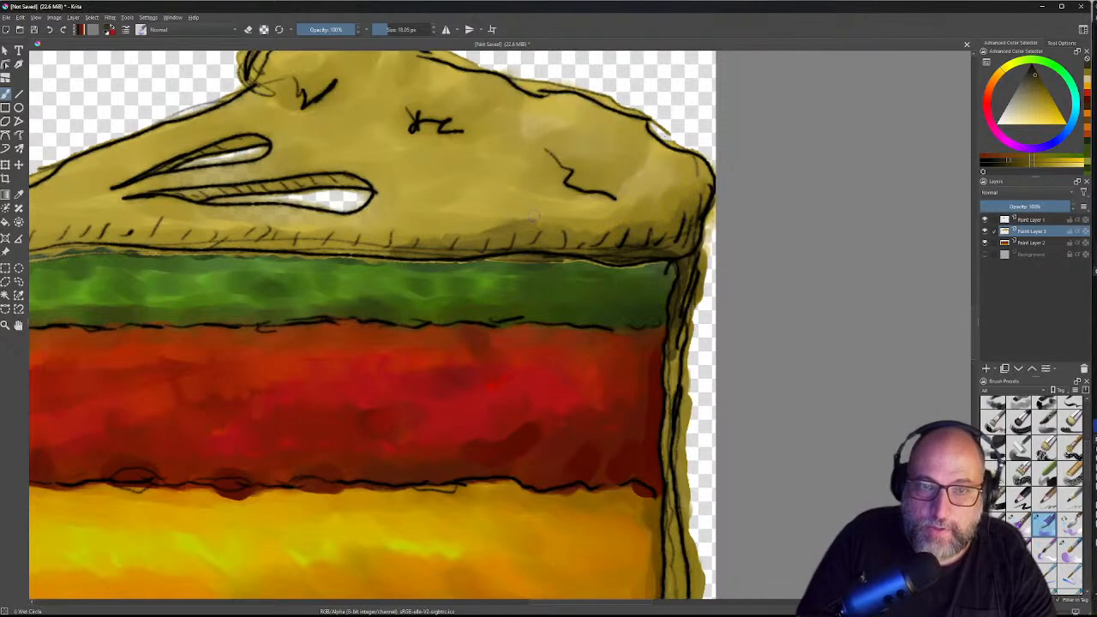
{"action": "left_click_drag", "start_coordinate": [539, 232], "coordinate": [678, 183]}
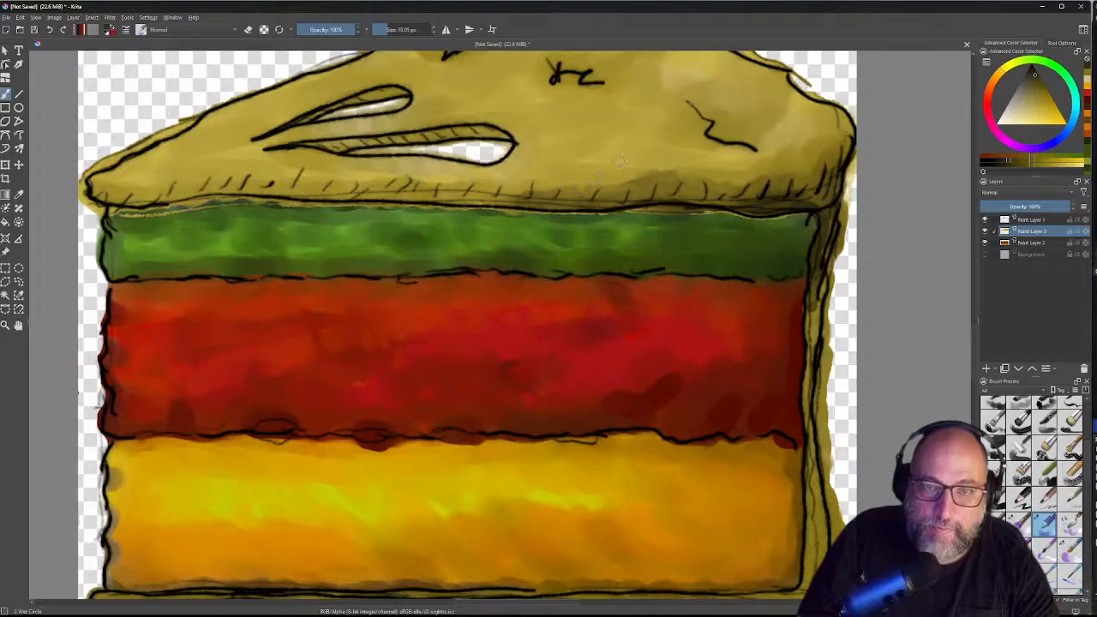
{"action": "mouse_move", "coordinate": [628, 182]}
{"action": "left_mouse_down"}
{"action": "mouse_move", "coordinate": [674, 150]}
{"action": "mouse_move", "coordinate": [639, 171]}
{"action": "mouse_move", "coordinate": [693, 167]}
{"action": "mouse_move", "coordinate": [602, 170]}
{"action": "left_mouse_up"}
{"action": "mouse_move", "coordinate": [603, 171]}
{"action": "left_mouse_down"}
{"action": "mouse_move", "coordinate": [733, 168]}
{"action": "mouse_move", "coordinate": [559, 164]}
{"action": "mouse_move", "coordinate": [686, 167]}
{"action": "mouse_move", "coordinate": [583, 178]}
{"action": "left_mouse_up"}
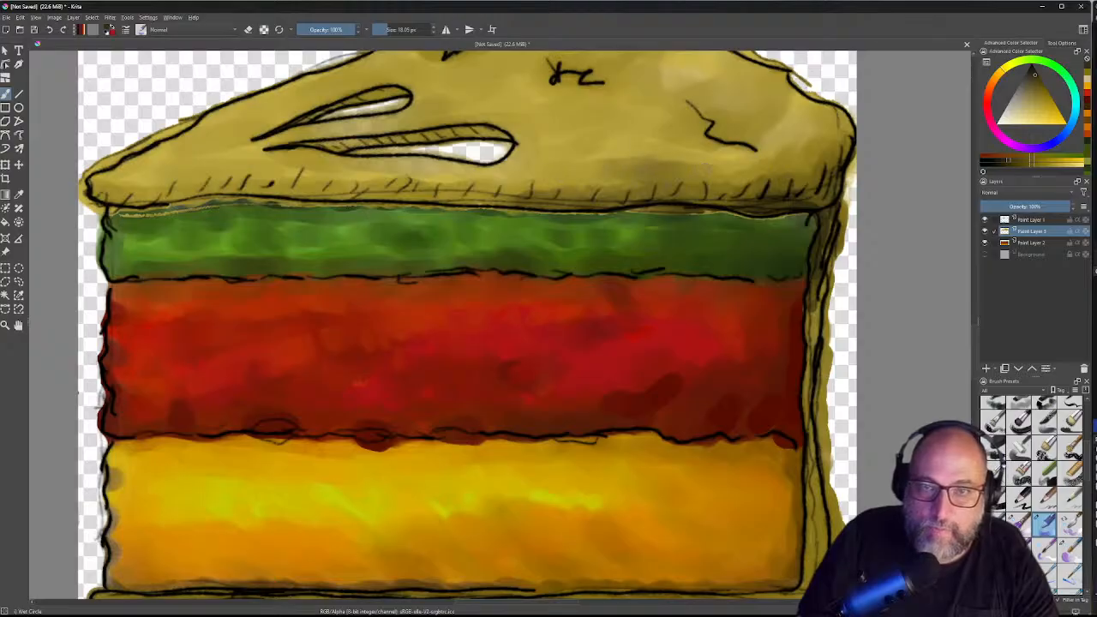
{"action": "mouse_move", "coordinate": [685, 154]}
{"action": "left_mouse_down"}
{"action": "mouse_move", "coordinate": [588, 165]}
{"action": "mouse_move", "coordinate": [656, 153]}
{"action": "mouse_move", "coordinate": [597, 161]}
{"action": "left_mouse_up"}
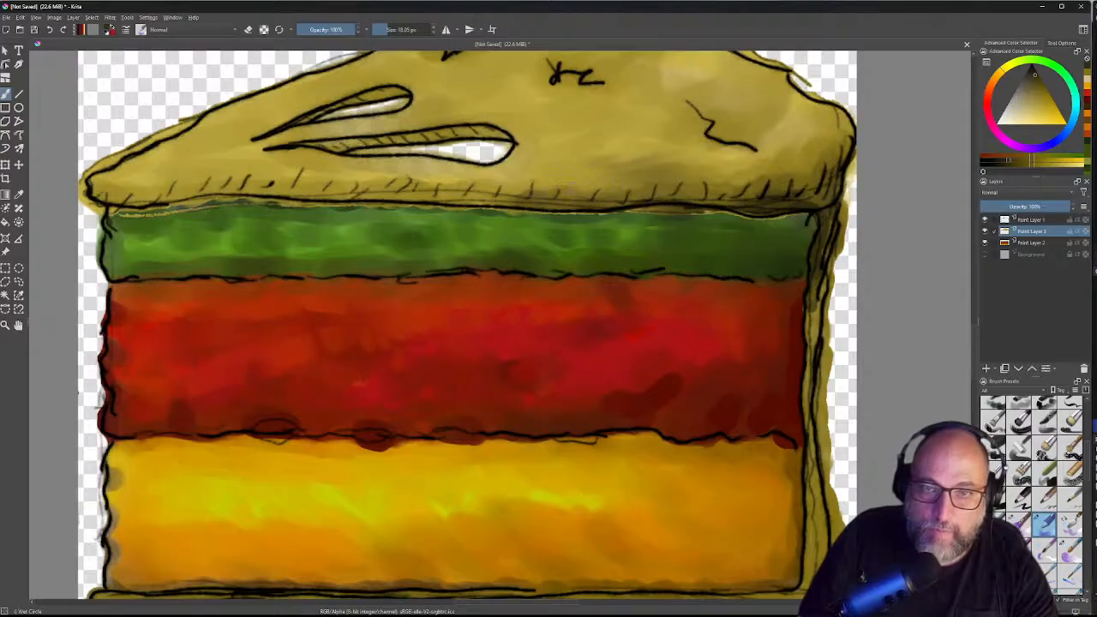
{"action": "left_click_drag", "start_coordinate": [601, 177], "coordinate": [604, 177]}
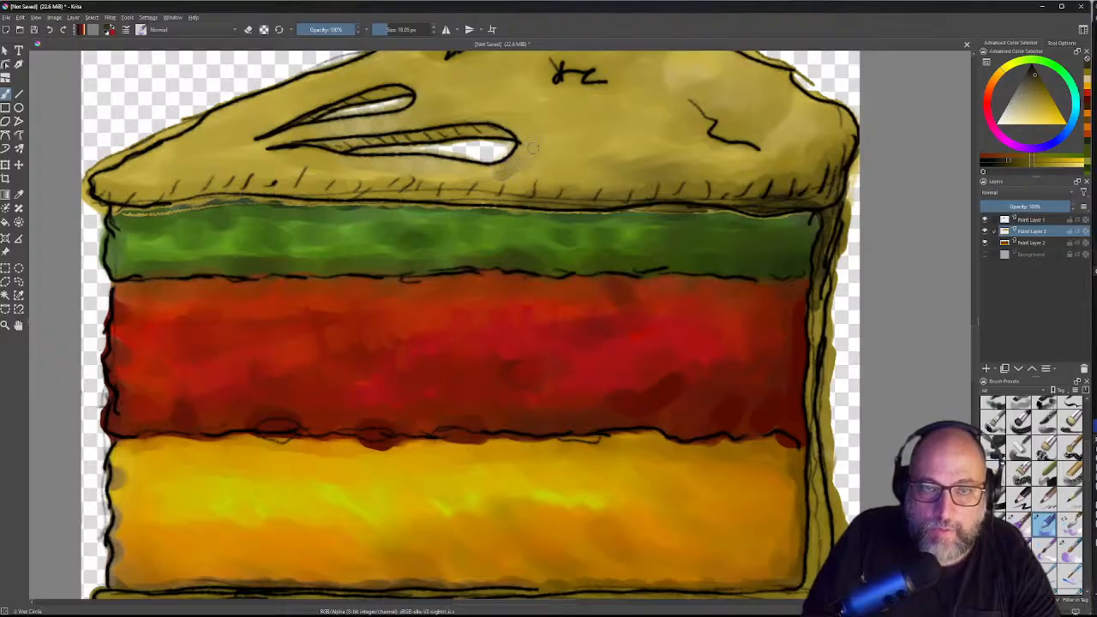
Step: Paint grey shading on the crust under the lower slit
{"action": "left_click_drag", "start_coordinate": [512, 169], "coordinate": [447, 168]}
{"action": "left_click_drag", "start_coordinate": [506, 177], "coordinate": [439, 171]}
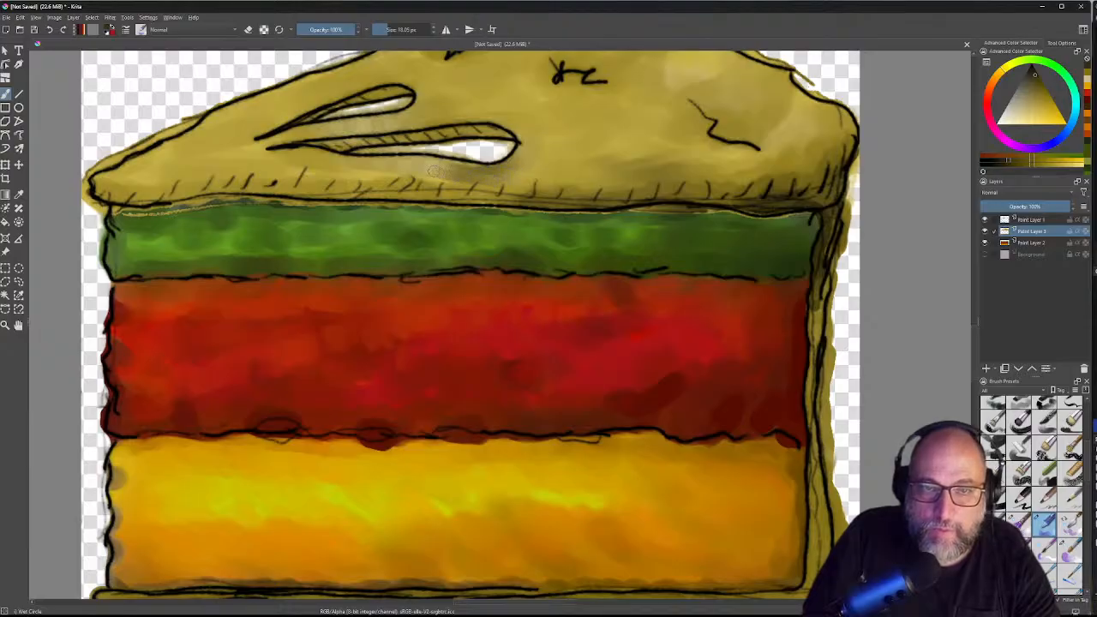
{"action": "left_click_drag", "start_coordinate": [439, 172], "coordinate": [403, 168]}
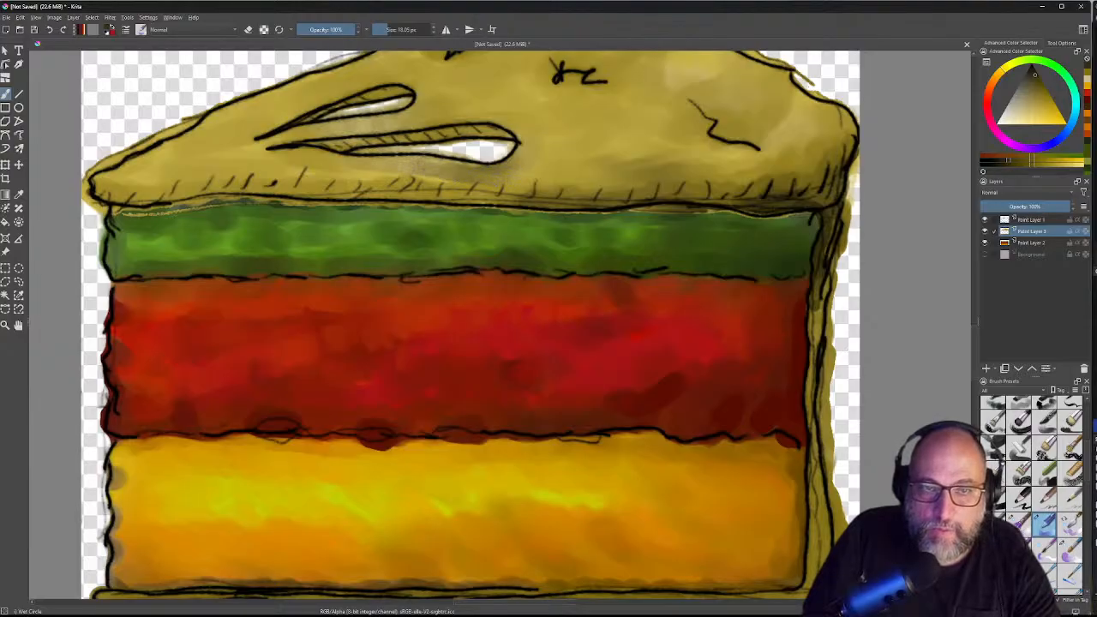
{"action": "left_click_drag", "start_coordinate": [485, 183], "coordinate": [420, 174]}
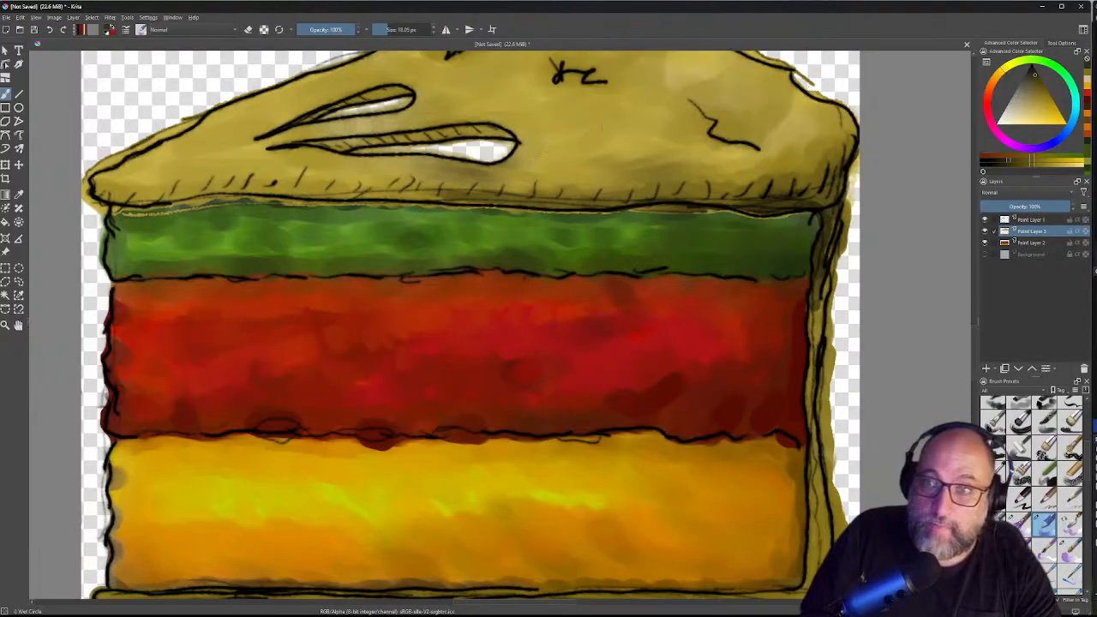
Step: Pick a new colour, deepen the shading below the lower slit, and adjust the crust right of it
{"action": "left_click", "coordinate": [1048, 101]}
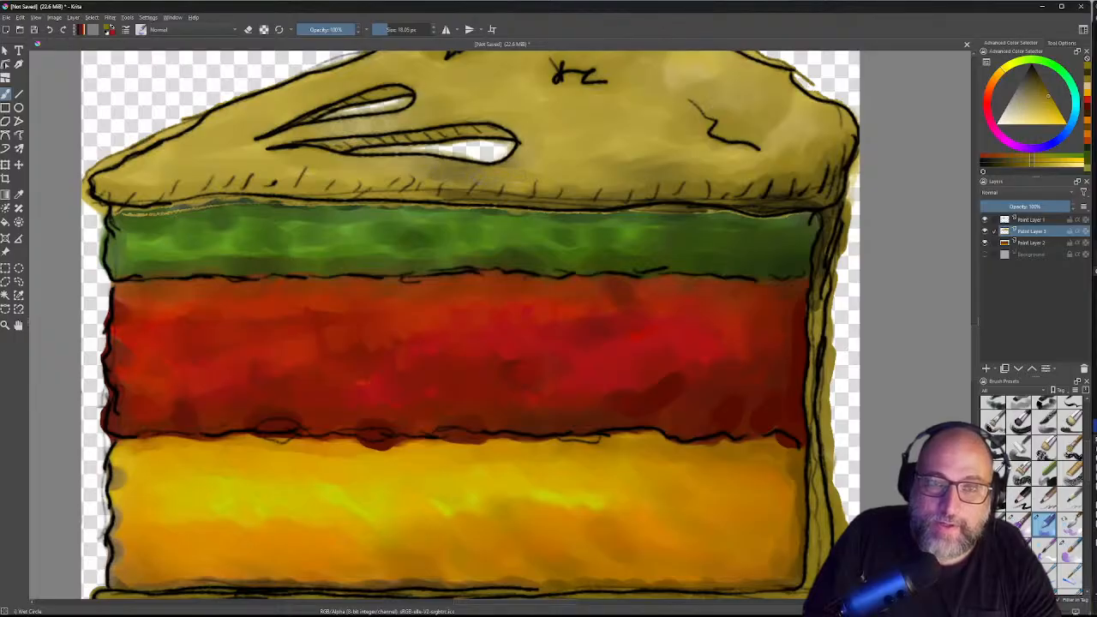
{"action": "left_click_drag", "start_coordinate": [424, 174], "coordinate": [404, 171]}
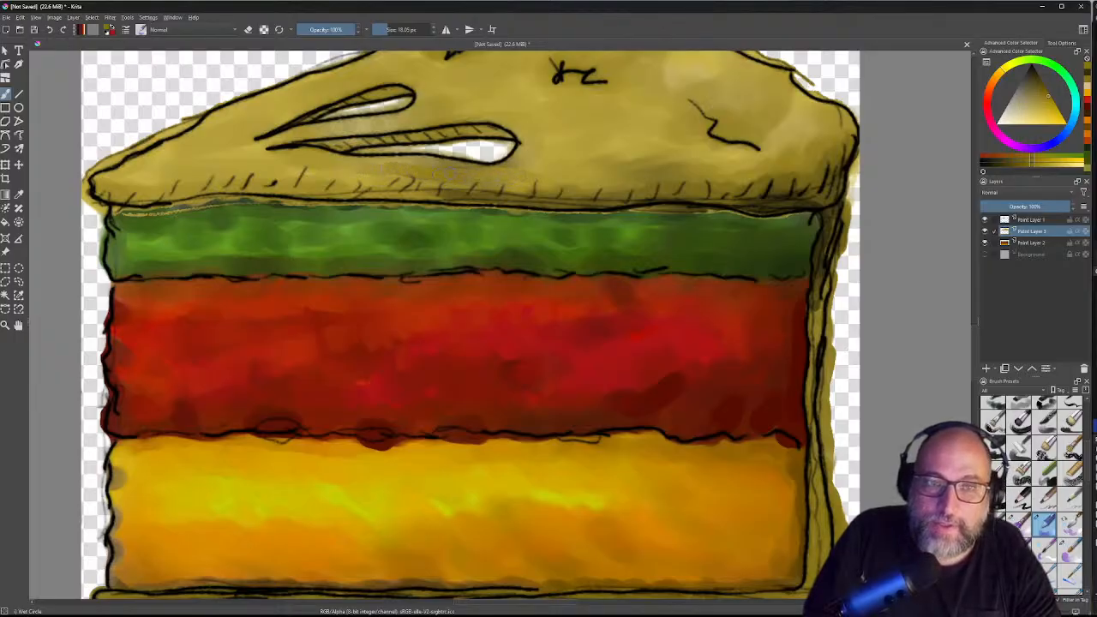
{"action": "left_click_drag", "start_coordinate": [403, 162], "coordinate": [461, 175]}
{"action": "left_click_drag", "start_coordinate": [380, 168], "coordinate": [432, 180]}
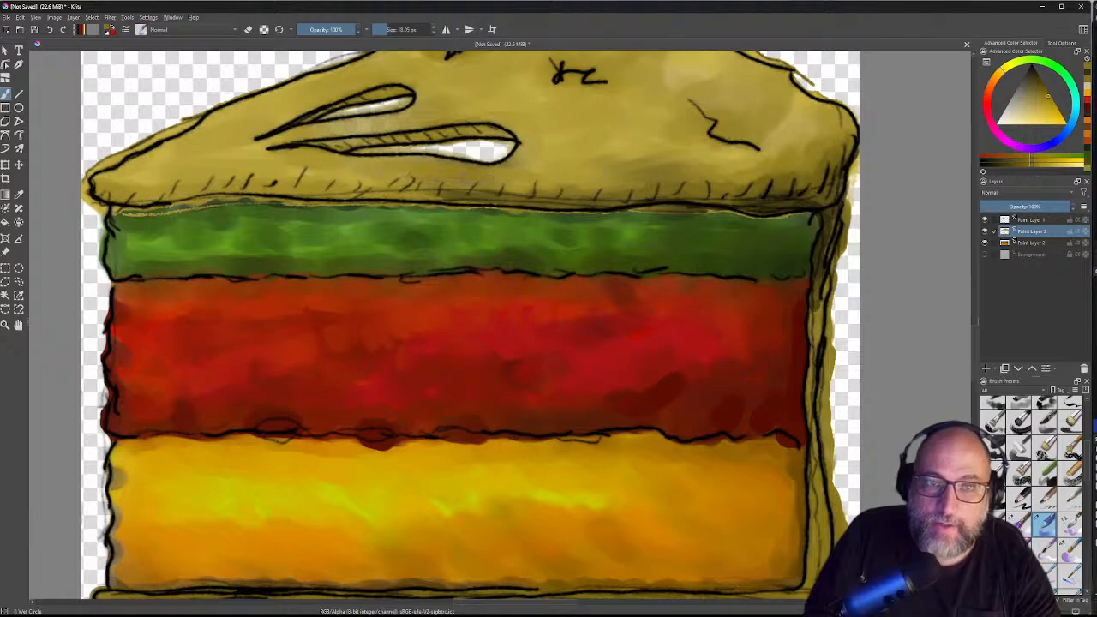
{"action": "left_click_drag", "start_coordinate": [487, 177], "coordinate": [562, 180]}
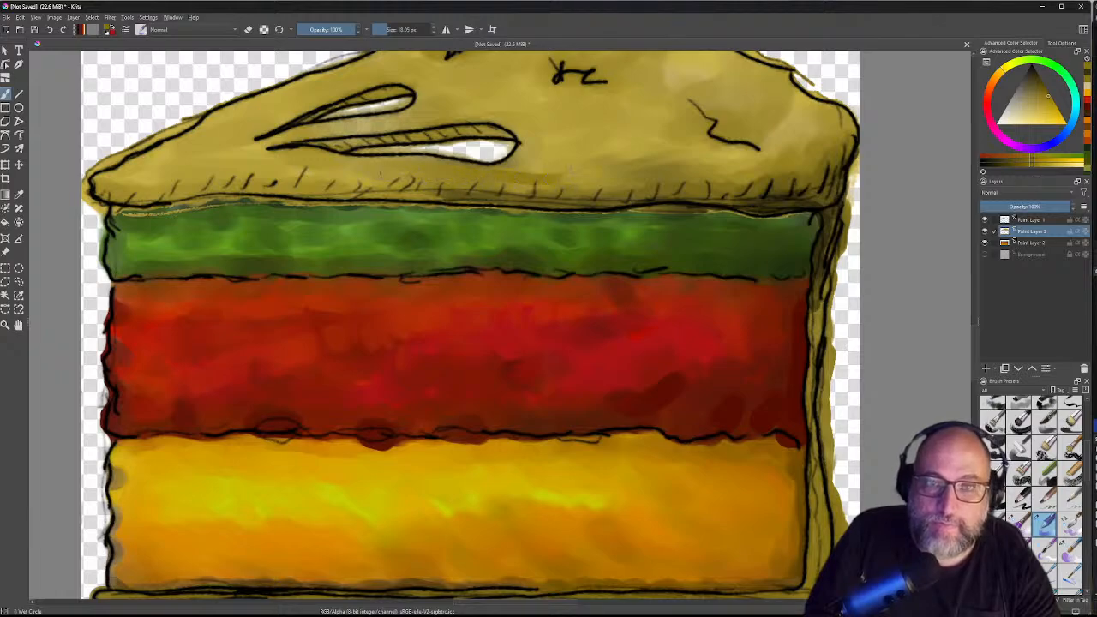
{"action": "mouse_move", "coordinate": [483, 176]}
{"action": "left_mouse_down"}
{"action": "mouse_move", "coordinate": [575, 178]}
{"action": "mouse_move", "coordinate": [541, 172]}
{"action": "mouse_move", "coordinate": [660, 152]}
{"action": "mouse_move", "coordinate": [607, 159]}
{"action": "mouse_move", "coordinate": [644, 142]}
{"action": "left_mouse_up"}
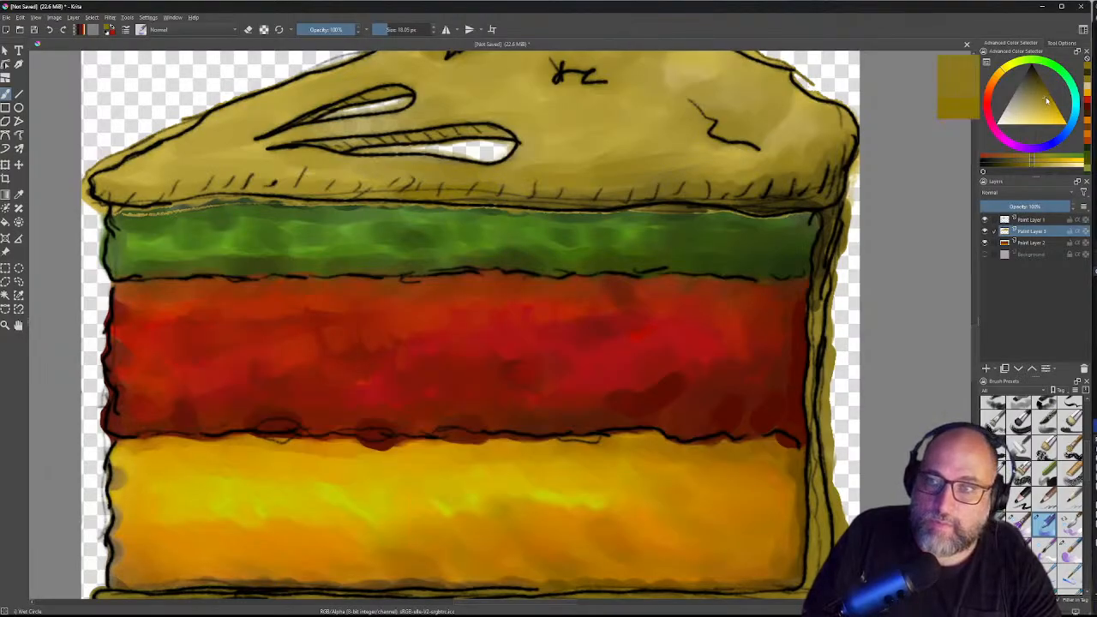
Step: Pick a new colour and stroke the crust's bottom edge from centre to left end, then its right end
{"action": "left_click_drag", "start_coordinate": [1045, 101], "coordinate": [1039, 81]}
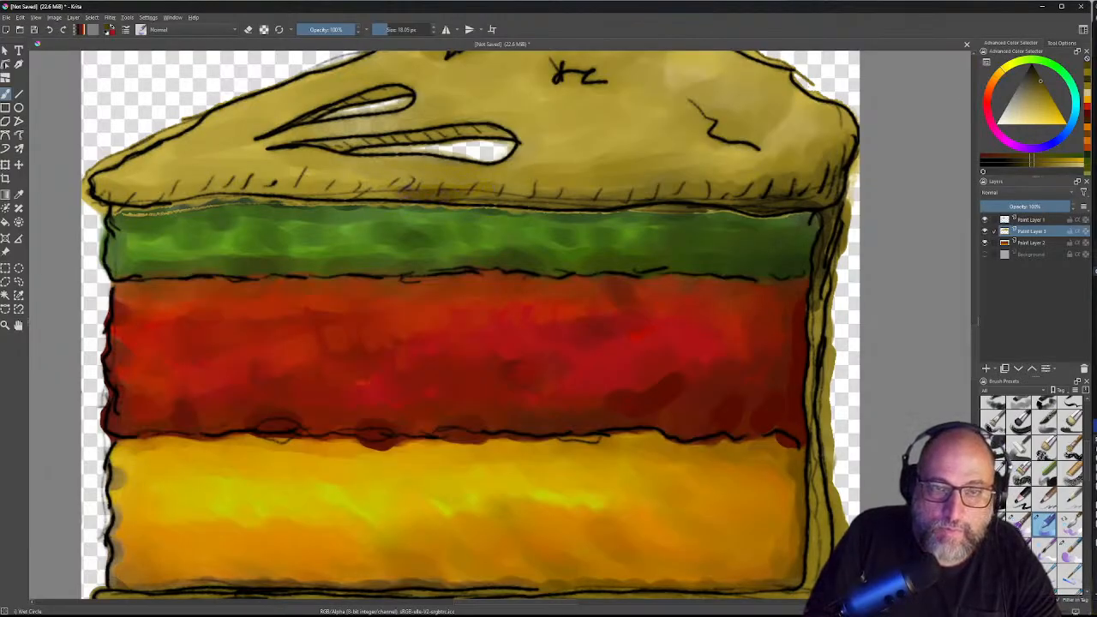
{"action": "left_click_drag", "start_coordinate": [406, 186], "coordinate": [387, 191]}
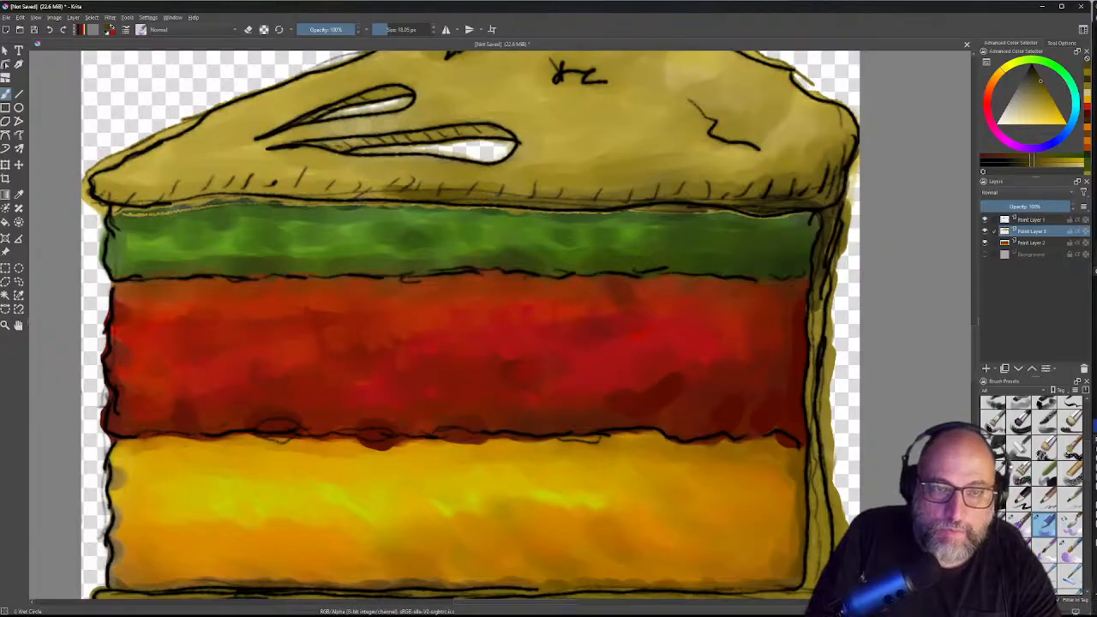
{"action": "left_click_drag", "start_coordinate": [396, 197], "coordinate": [353, 199]}
{"action": "left_click_drag", "start_coordinate": [392, 192], "coordinate": [309, 190]}
{"action": "left_click_drag", "start_coordinate": [308, 190], "coordinate": [276, 187]}
{"action": "left_click_drag", "start_coordinate": [276, 187], "coordinate": [260, 188]}
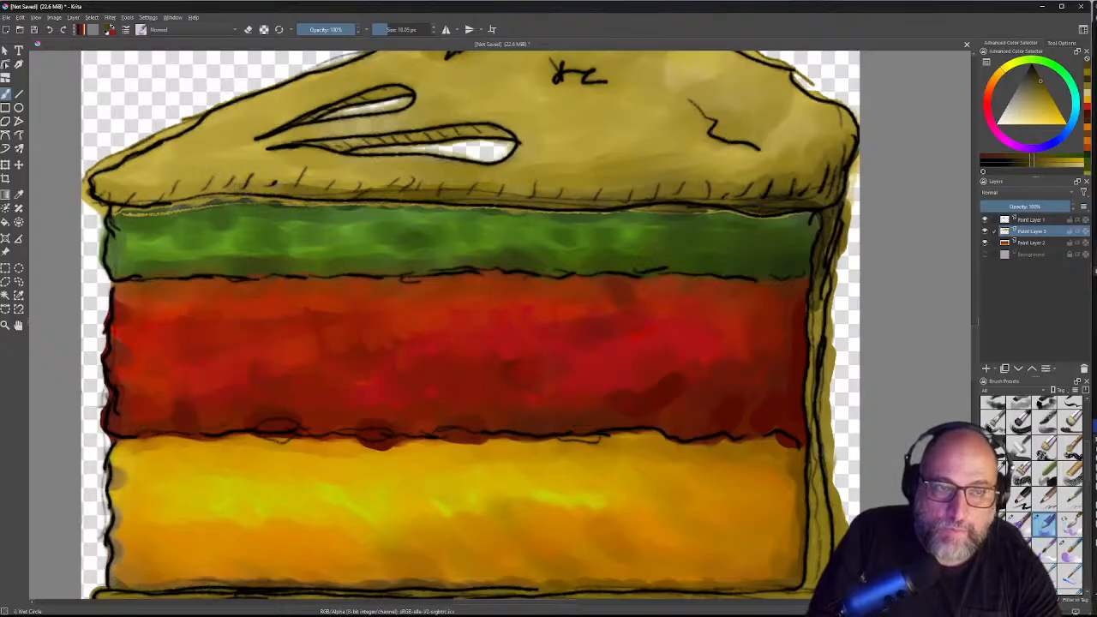
{"action": "left_click_drag", "start_coordinate": [260, 188], "coordinate": [158, 199]}
{"action": "left_click_drag", "start_coordinate": [158, 199], "coordinate": [136, 206]}
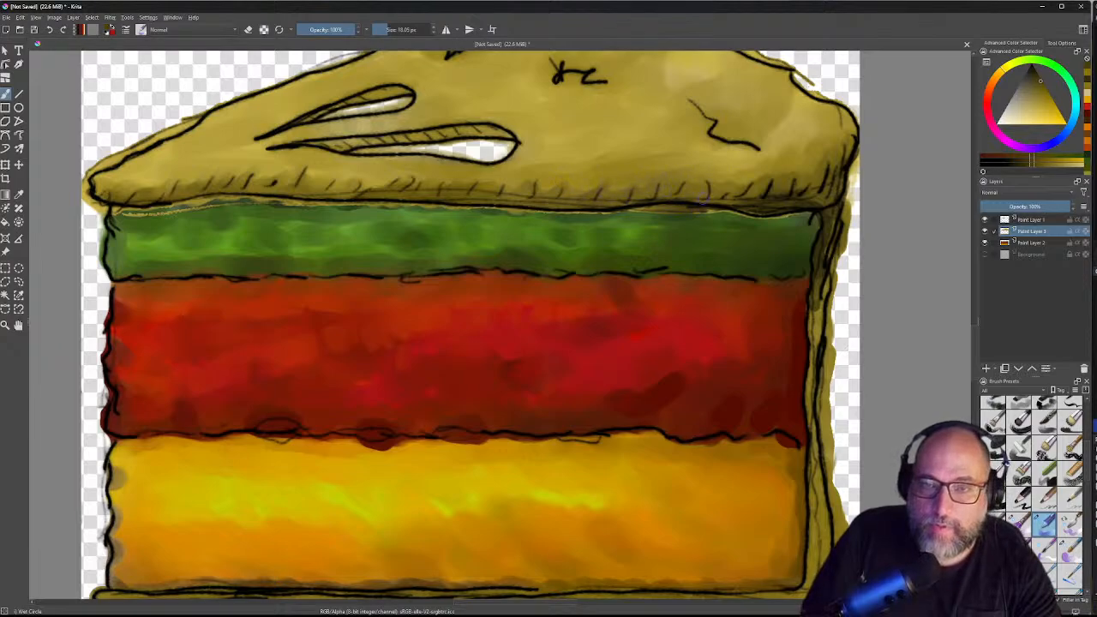
{"action": "left_click_drag", "start_coordinate": [710, 192], "coordinate": [734, 197]}
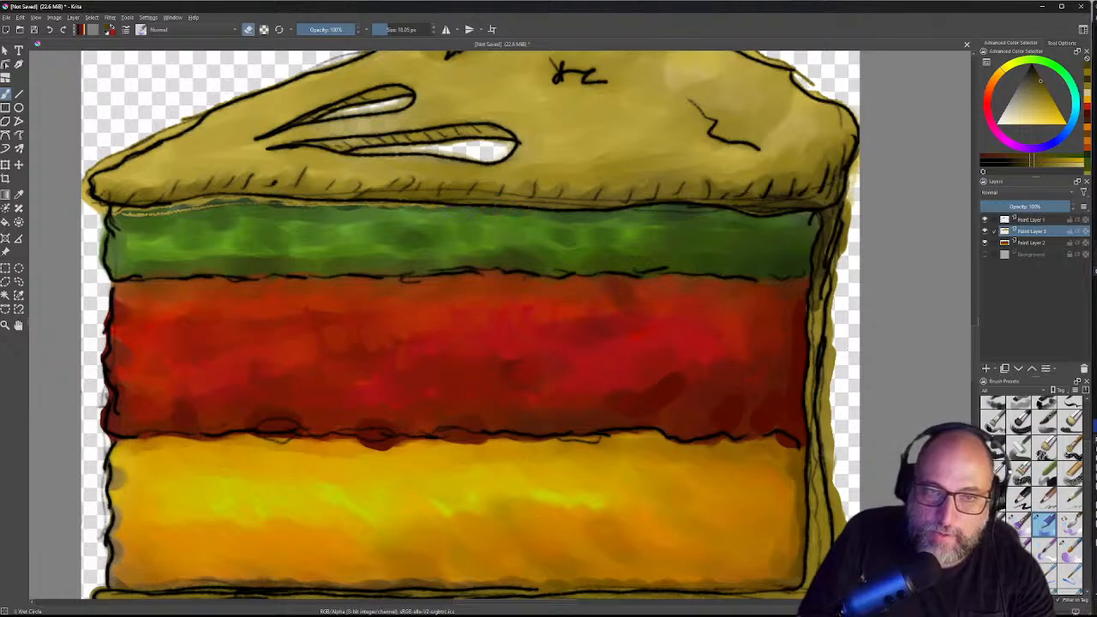
Step: Erase the yellow fringe along the green layer's top edge, working leftwards to its left end
{"action": "left_click_drag", "start_coordinate": [444, 207], "coordinate": [386, 206]}
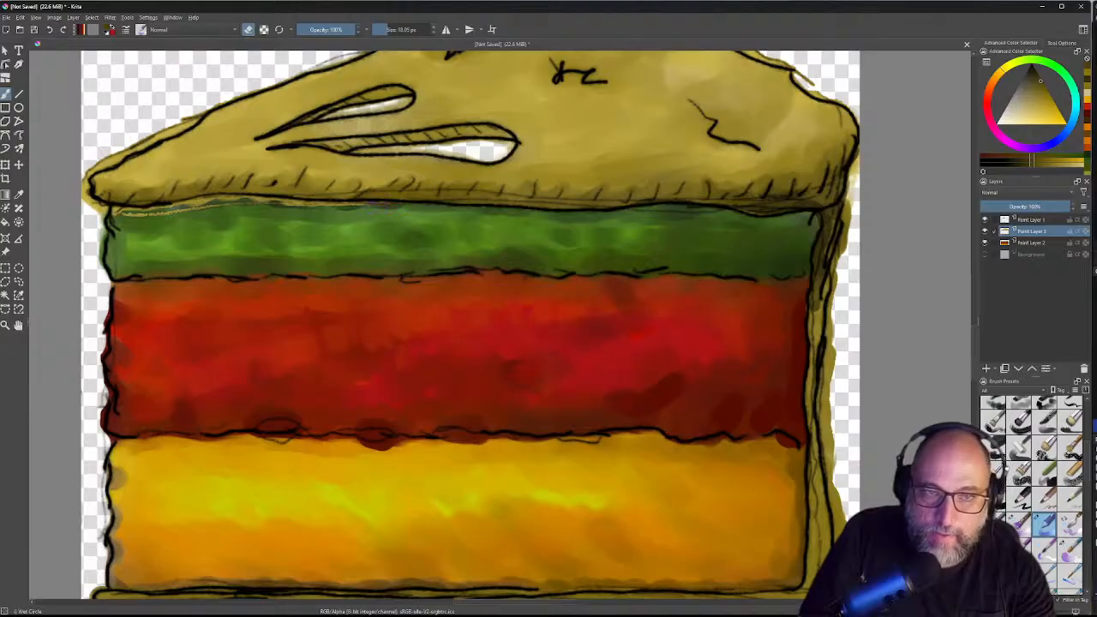
{"action": "left_click_drag", "start_coordinate": [360, 204], "coordinate": [317, 204]}
{"action": "left_click_drag", "start_coordinate": [317, 204], "coordinate": [316, 204]}
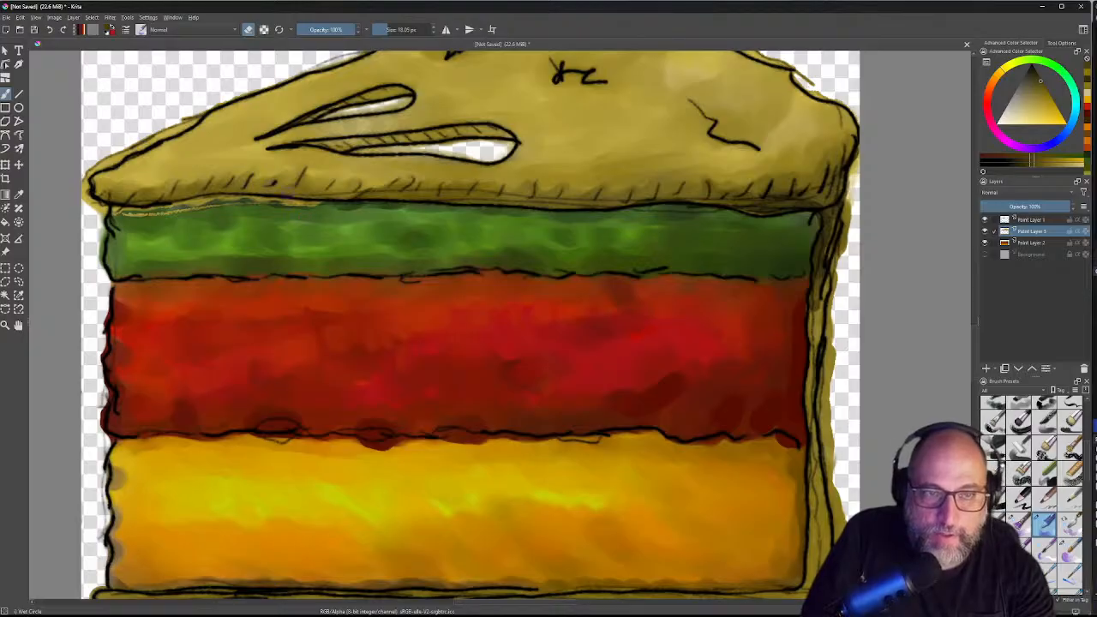
{"action": "left_click_drag", "start_coordinate": [315, 204], "coordinate": [293, 203]}
{"action": "left_click_drag", "start_coordinate": [293, 203], "coordinate": [170, 211]}
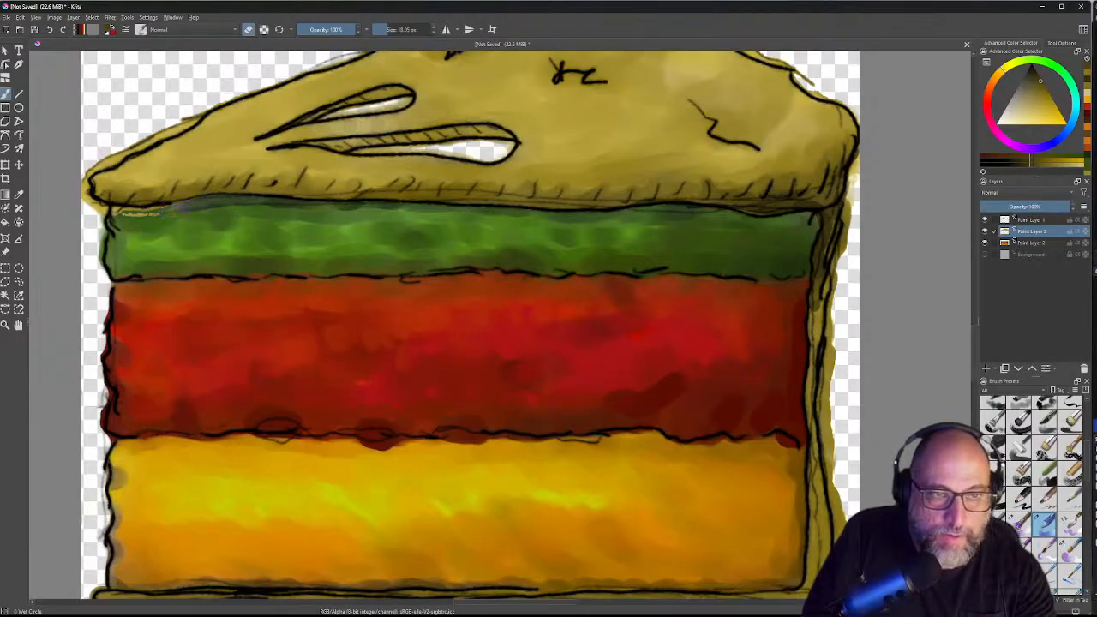
{"action": "mouse_move", "coordinate": [162, 211]}
{"action": "left_mouse_down"}
{"action": "mouse_move", "coordinate": [108, 208]}
{"action": "mouse_move", "coordinate": [205, 243]}
{"action": "mouse_move", "coordinate": [365, 264]}
{"action": "left_mouse_up"}
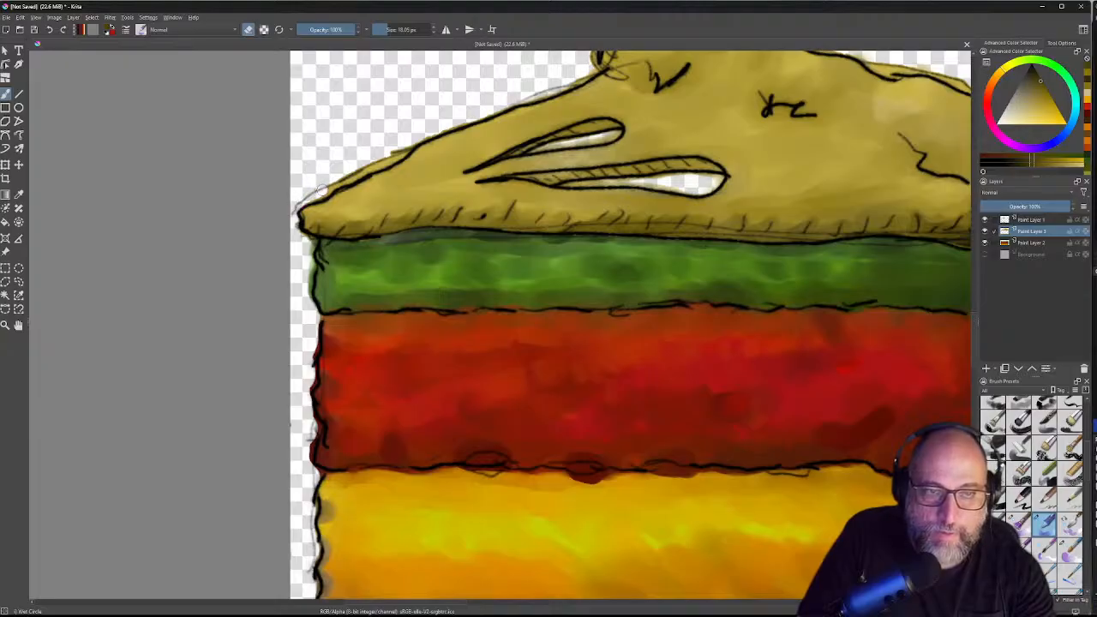
Step: Erase along the top-left outline and the olive overpaint beside the cake's right edge
{"action": "left_click_drag", "start_coordinate": [321, 192], "coordinate": [390, 157]}
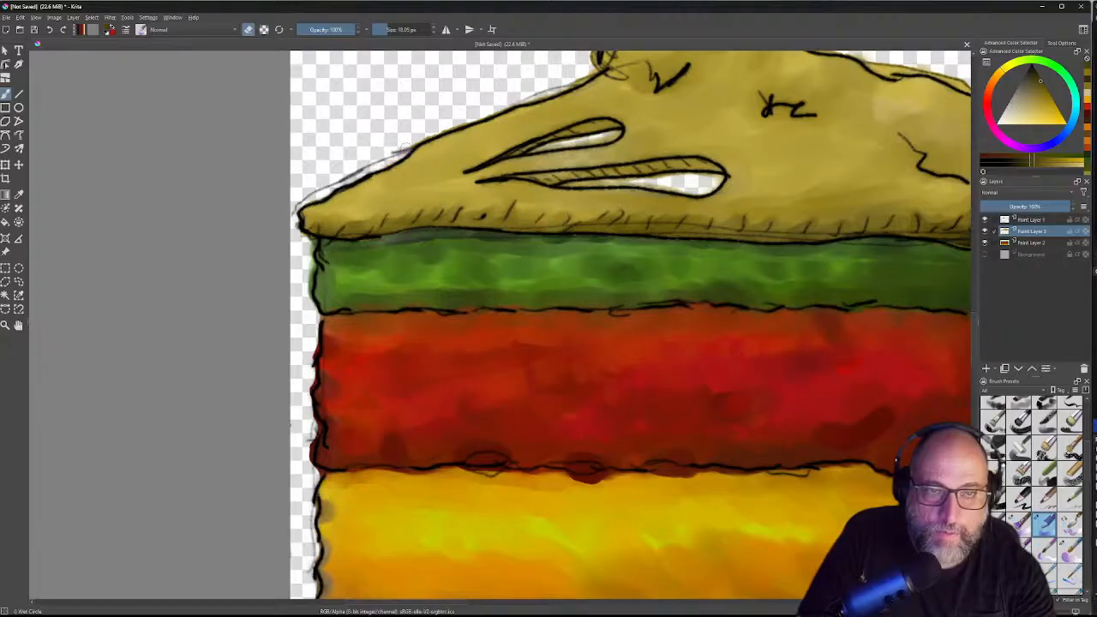
{"action": "left_click_drag", "start_coordinate": [647, 132], "coordinate": [572, 222]}
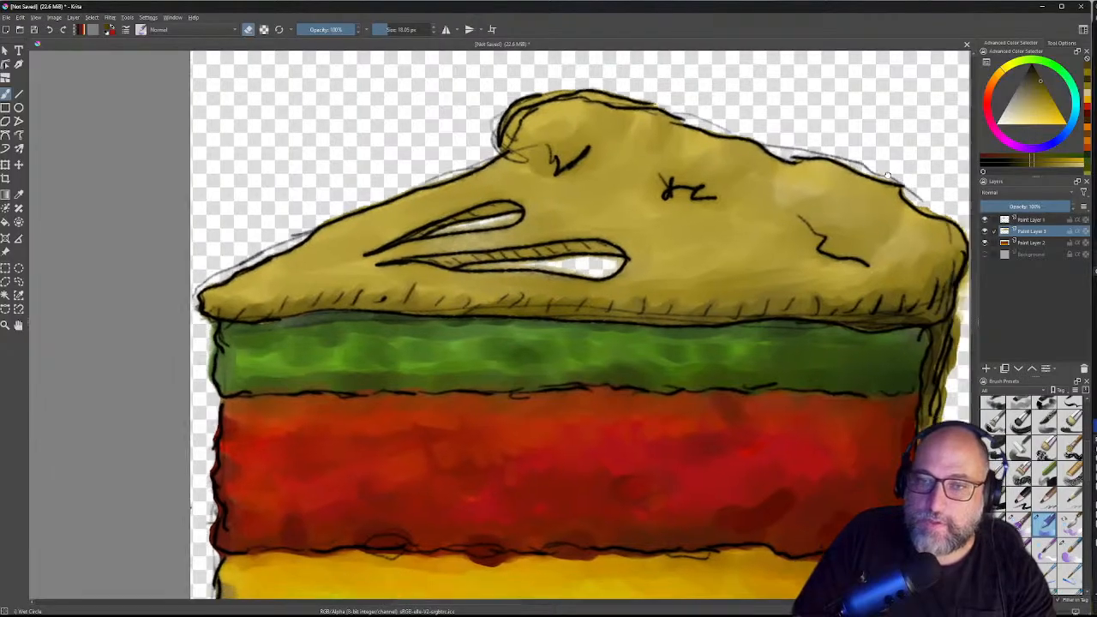
{"action": "left_click_drag", "start_coordinate": [934, 200], "coordinate": [811, 153]}
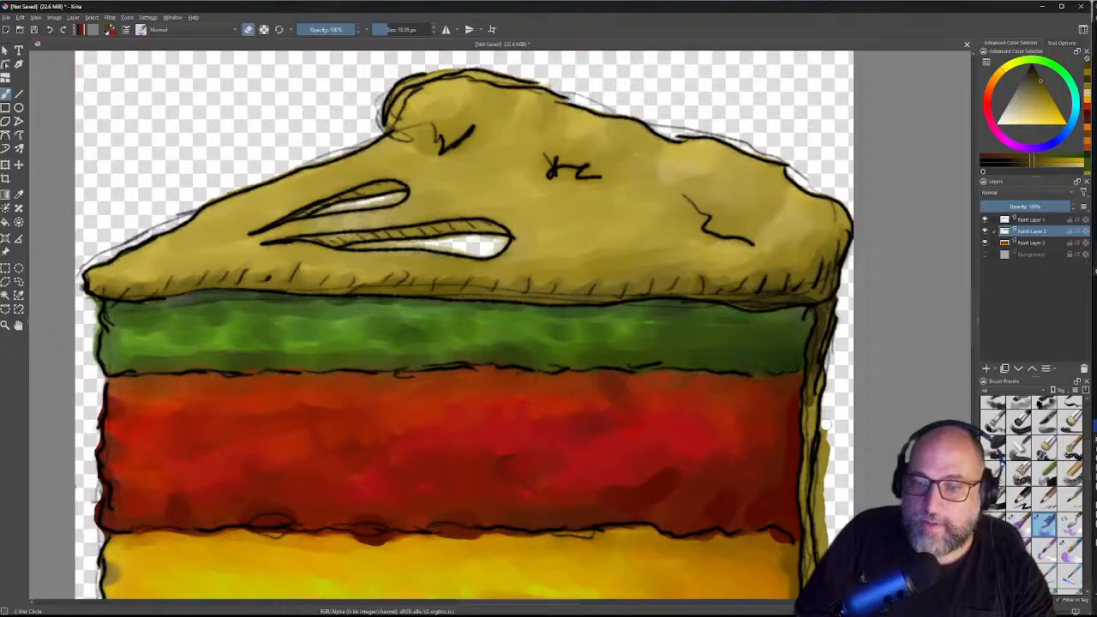
{"action": "mouse_move", "coordinate": [823, 460]}
{"action": "left_mouse_down"}
{"action": "mouse_move", "coordinate": [788, 249]}
{"action": "mouse_move", "coordinate": [809, 245]}
{"action": "mouse_move", "coordinate": [793, 273]}
{"action": "mouse_move", "coordinate": [789, 257]}
{"action": "mouse_move", "coordinate": [783, 286]}
{"action": "mouse_move", "coordinate": [780, 263]}
{"action": "mouse_move", "coordinate": [776, 293]}
{"action": "mouse_move", "coordinate": [794, 439]}
{"action": "left_mouse_up"}
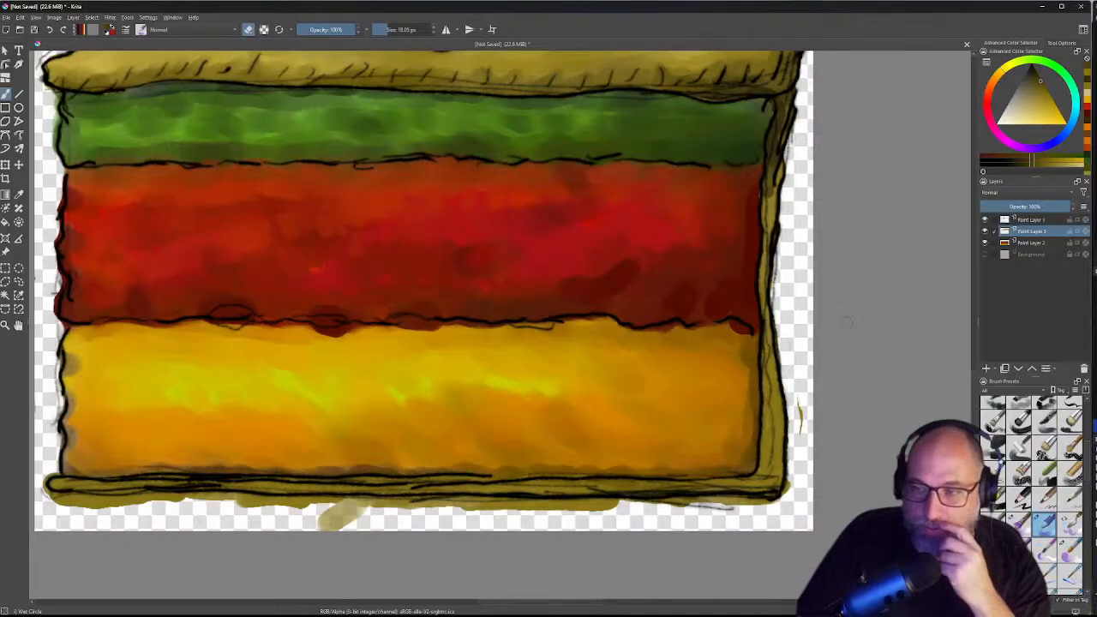
Step: Erase the stray olive stroke right of the cake and the paint below its bottom outline
{"action": "left_click_drag", "start_coordinate": [800, 377], "coordinate": [795, 445]}
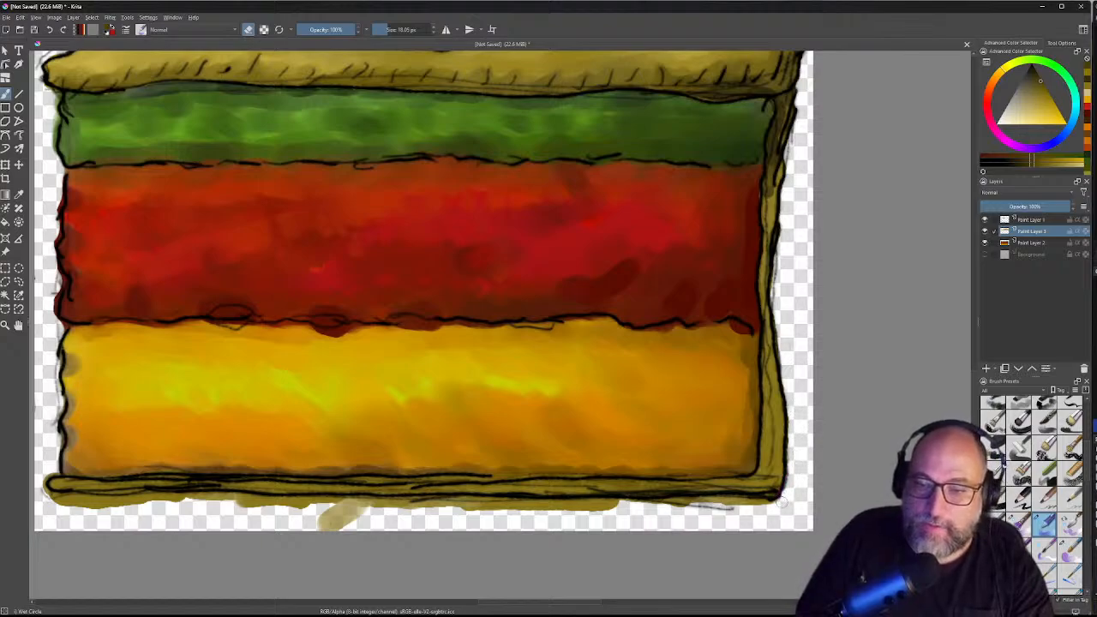
{"action": "mouse_move", "coordinate": [760, 510]}
{"action": "left_mouse_down"}
{"action": "mouse_move", "coordinate": [863, 356]}
{"action": "mouse_move", "coordinate": [761, 353]}
{"action": "mouse_move", "coordinate": [730, 365]}
{"action": "mouse_move", "coordinate": [668, 364]}
{"action": "mouse_move", "coordinate": [755, 352]}
{"action": "mouse_move", "coordinate": [659, 354]}
{"action": "mouse_move", "coordinate": [637, 356]}
{"action": "mouse_move", "coordinate": [706, 363]}
{"action": "mouse_move", "coordinate": [580, 368]}
{"action": "mouse_move", "coordinate": [638, 360]}
{"action": "mouse_move", "coordinate": [536, 353]}
{"action": "mouse_move", "coordinate": [574, 360]}
{"action": "left_mouse_up"}
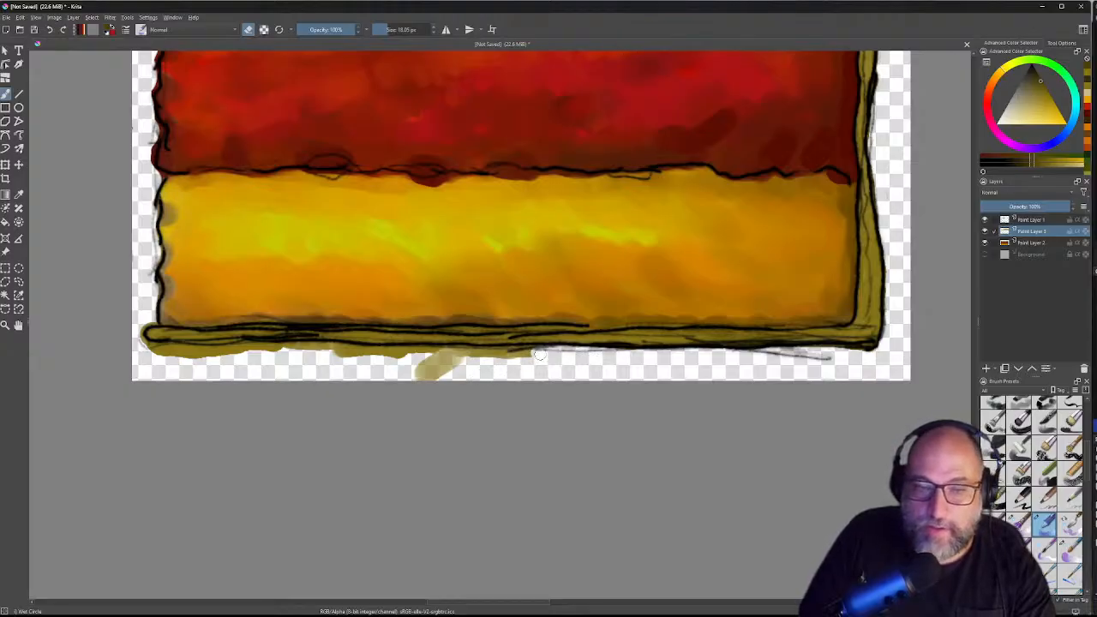
{"action": "mouse_move", "coordinate": [520, 352]}
{"action": "left_mouse_down"}
{"action": "mouse_move", "coordinate": [457, 353]}
{"action": "mouse_move", "coordinate": [519, 361]}
{"action": "mouse_move", "coordinate": [407, 377]}
{"action": "mouse_move", "coordinate": [462, 361]}
{"action": "mouse_move", "coordinate": [425, 360]}
{"action": "mouse_move", "coordinate": [460, 357]}
{"action": "mouse_move", "coordinate": [434, 353]}
{"action": "mouse_move", "coordinate": [464, 354]}
{"action": "mouse_move", "coordinate": [434, 353]}
{"action": "mouse_move", "coordinate": [411, 369]}
{"action": "mouse_move", "coordinate": [482, 370]}
{"action": "mouse_move", "coordinate": [589, 344]}
{"action": "mouse_move", "coordinate": [473, 328]}
{"action": "mouse_move", "coordinate": [494, 327]}
{"action": "mouse_move", "coordinate": [420, 327]}
{"action": "mouse_move", "coordinate": [390, 343]}
{"action": "mouse_move", "coordinate": [538, 353]}
{"action": "mouse_move", "coordinate": [456, 348]}
{"action": "mouse_move", "coordinate": [497, 353]}
{"action": "left_mouse_up"}
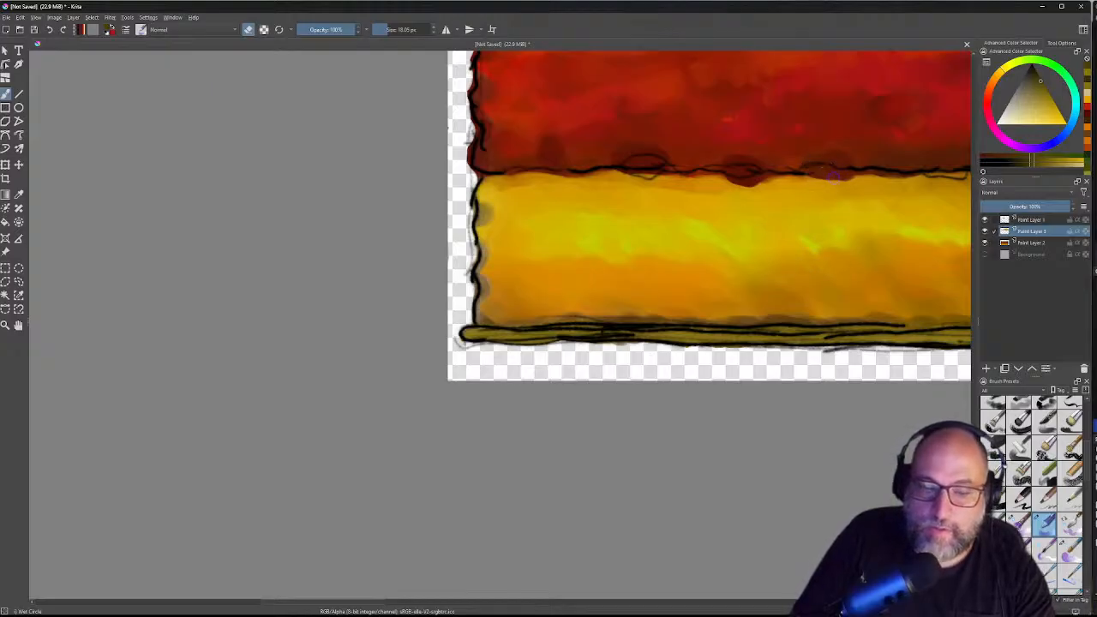
Step: Recentre and zoom in on the cake, then hide Paint Layer 3 after toggling it to compare
{"action": "scroll", "coordinate": [835, 176], "scroll_direction": "down", "scroll_amount": 6}
{"action": "left_click_drag", "start_coordinate": [896, 135], "coordinate": [705, 248]}
{"action": "scroll", "coordinate": [725, 251], "scroll_direction": "up", "scroll_amount": 4}
{"action": "left_click_drag", "start_coordinate": [783, 226], "coordinate": [803, 200]}
{"action": "left_click_drag", "start_coordinate": [727, 205], "coordinate": [718, 313]}
{"action": "mouse_move", "coordinate": [635, 254]}
{"action": "left_mouse_down"}
{"action": "mouse_move", "coordinate": [761, 177]}
{"action": "mouse_move", "coordinate": [708, 215]}
{"action": "mouse_move", "coordinate": [716, 212]}
{"action": "left_mouse_up"}
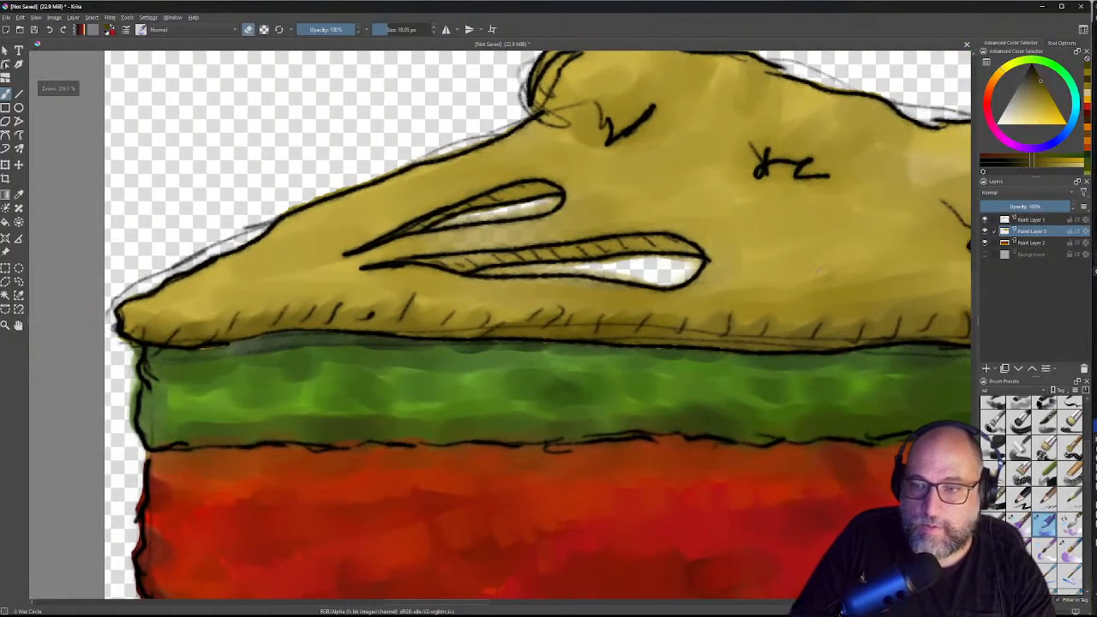
{"action": "left_click", "coordinate": [984, 231]}
{"action": "left_click", "coordinate": [985, 232]}
{"action": "left_click", "coordinate": [986, 234]}
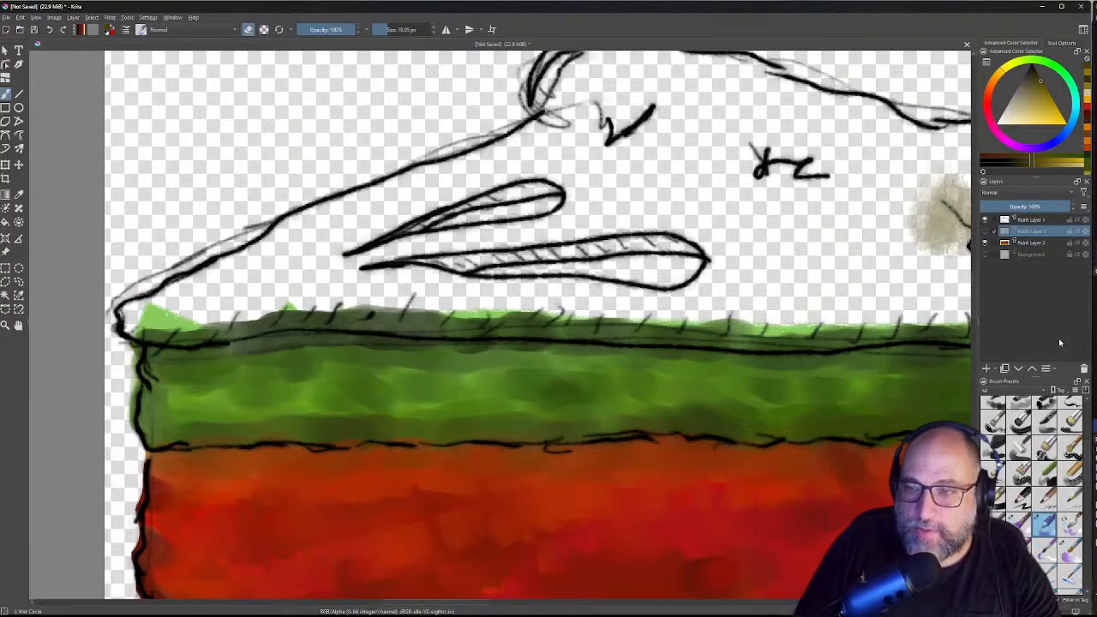
Step: On Paint Layer 2, sample the grass-band green and brush it into both crust slits
{"action": "left_click", "coordinate": [1032, 243]}
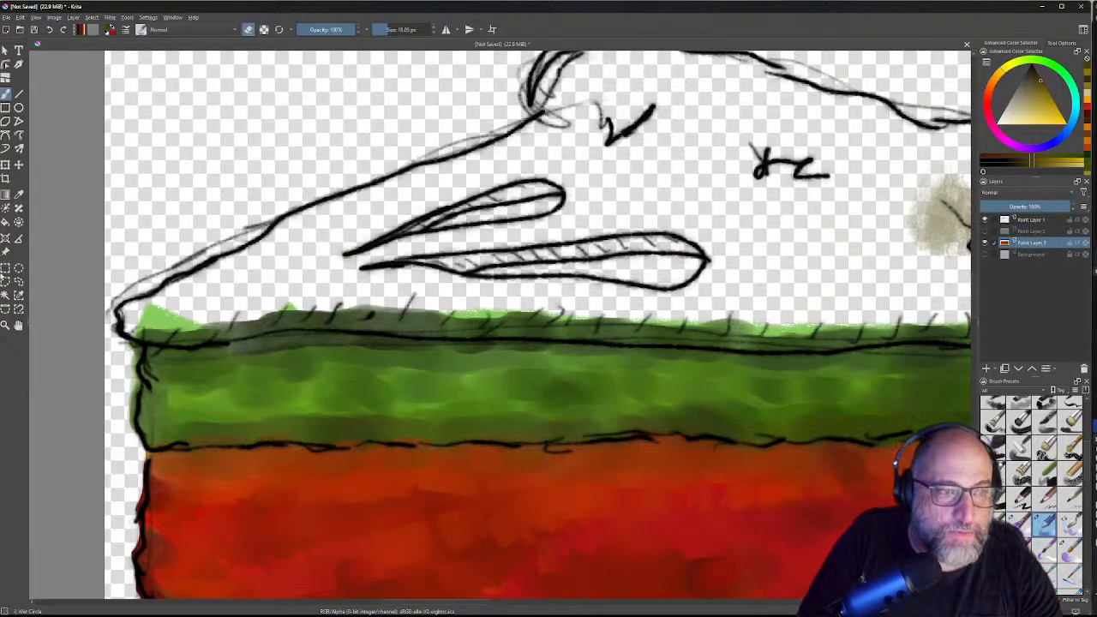
{"action": "left_click", "coordinate": [19, 194]}
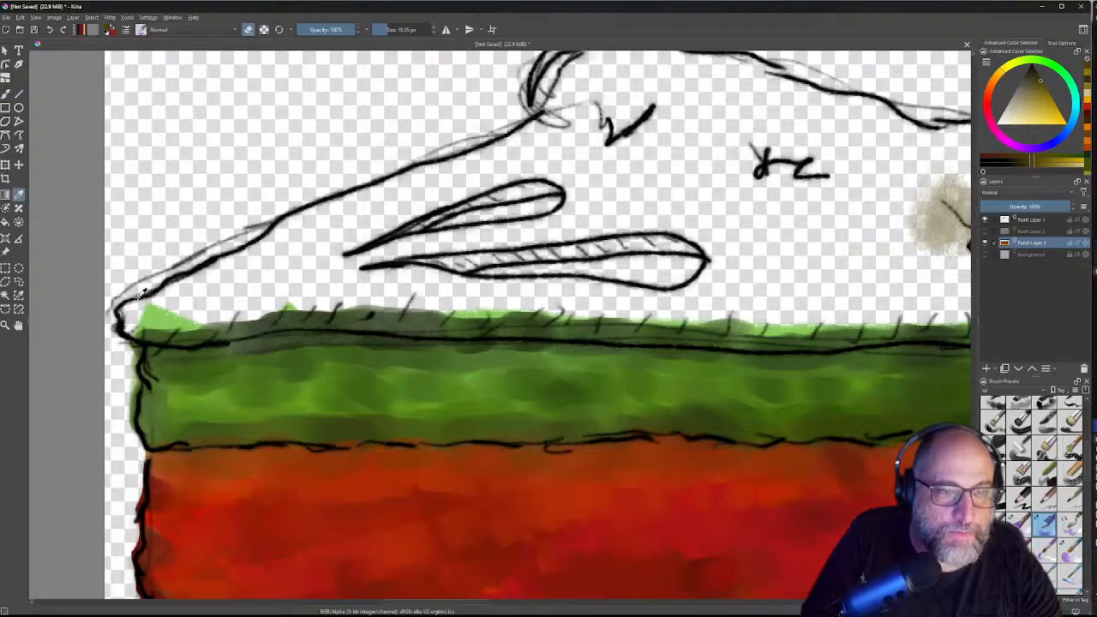
{"action": "left_click", "coordinate": [360, 344]}
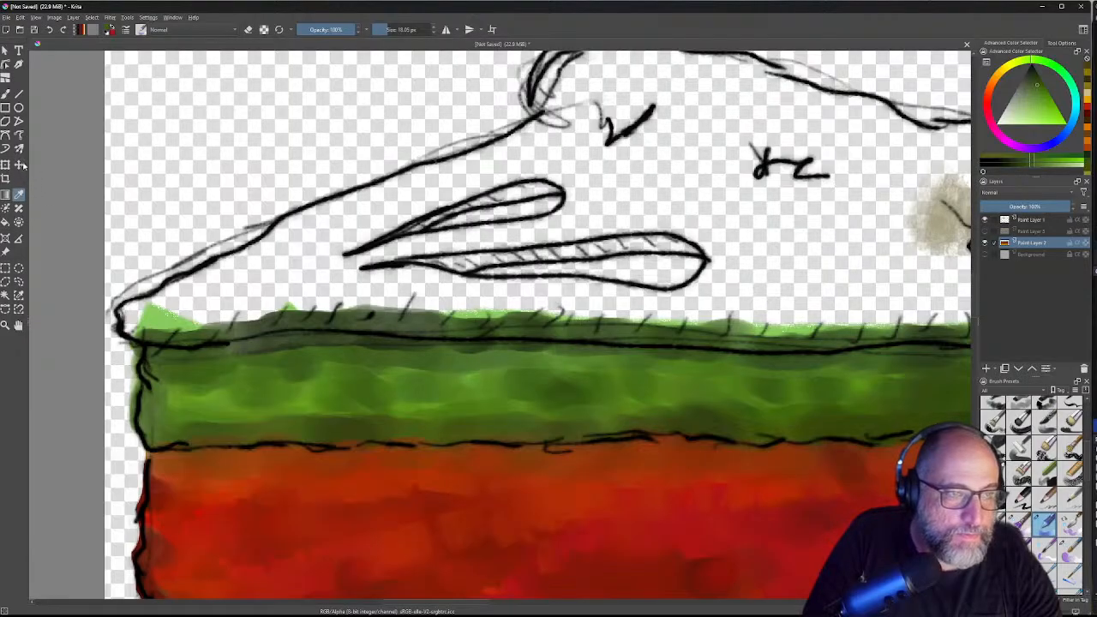
{"action": "left_click", "coordinate": [6, 95]}
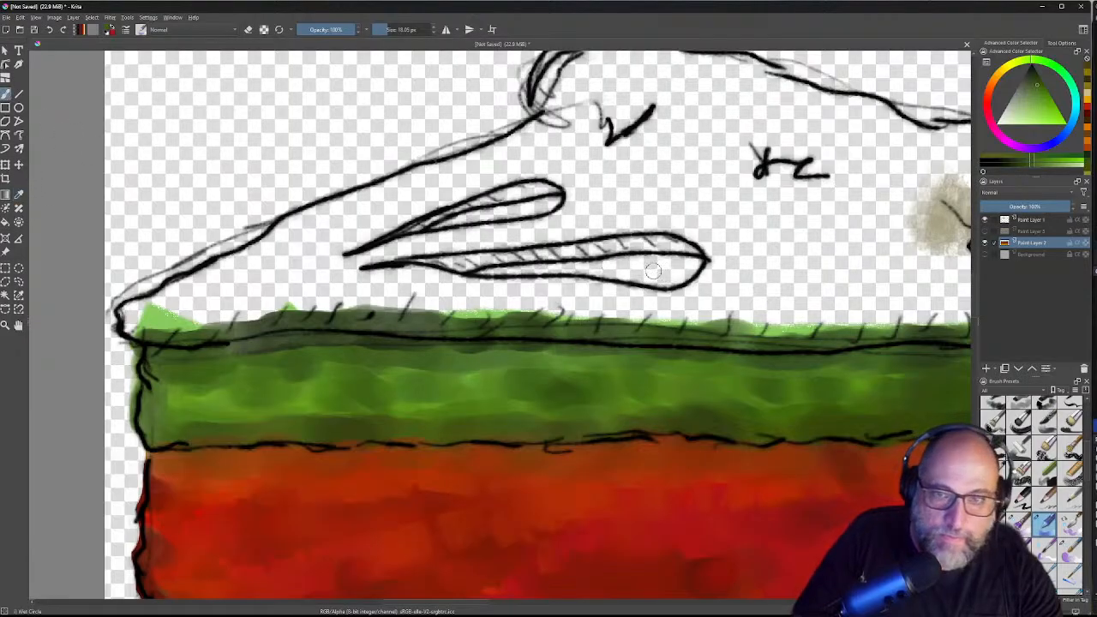
{"action": "mouse_move", "coordinate": [692, 264]}
{"action": "left_mouse_down"}
{"action": "mouse_move", "coordinate": [616, 263]}
{"action": "mouse_move", "coordinate": [486, 272]}
{"action": "mouse_move", "coordinate": [687, 291]}
{"action": "left_mouse_up"}
{"action": "mouse_move", "coordinate": [558, 199]}
{"action": "left_mouse_down"}
{"action": "mouse_move", "coordinate": [453, 213]}
{"action": "mouse_move", "coordinate": [431, 223]}
{"action": "mouse_move", "coordinate": [552, 206]}
{"action": "mouse_move", "coordinate": [417, 228]}
{"action": "left_mouse_up"}
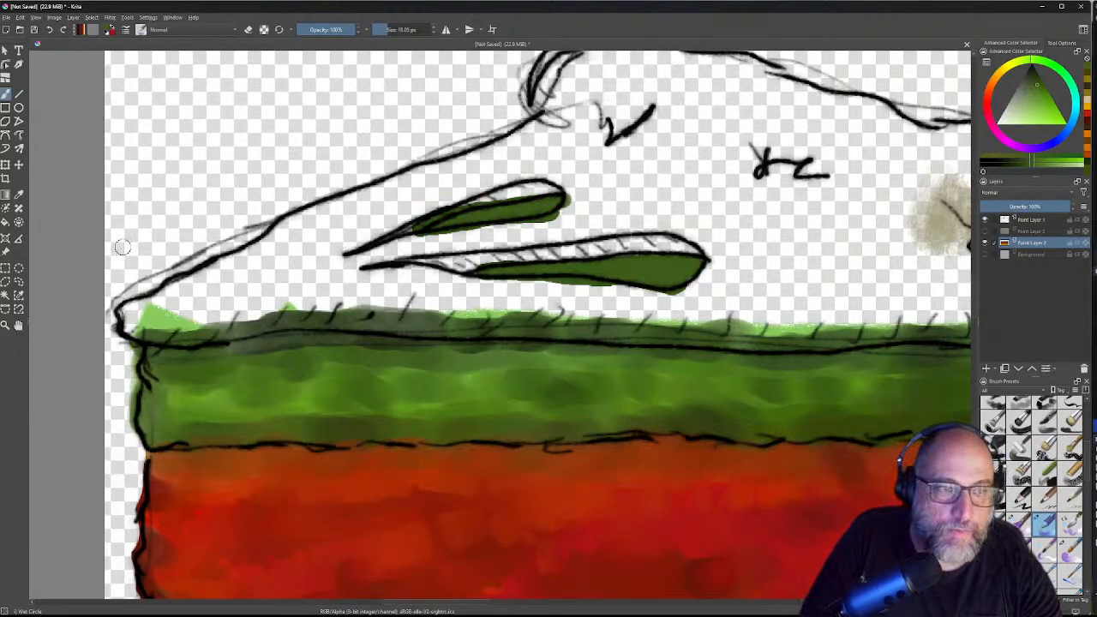
{"action": "left_click", "coordinate": [21, 195]}
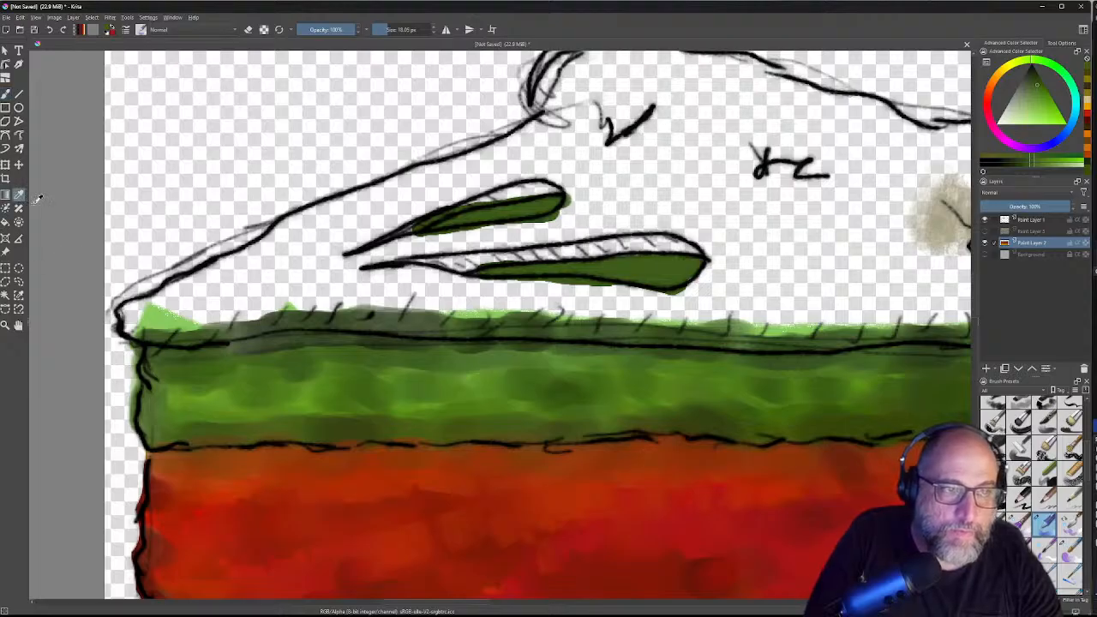
{"action": "left_click", "coordinate": [400, 363]}
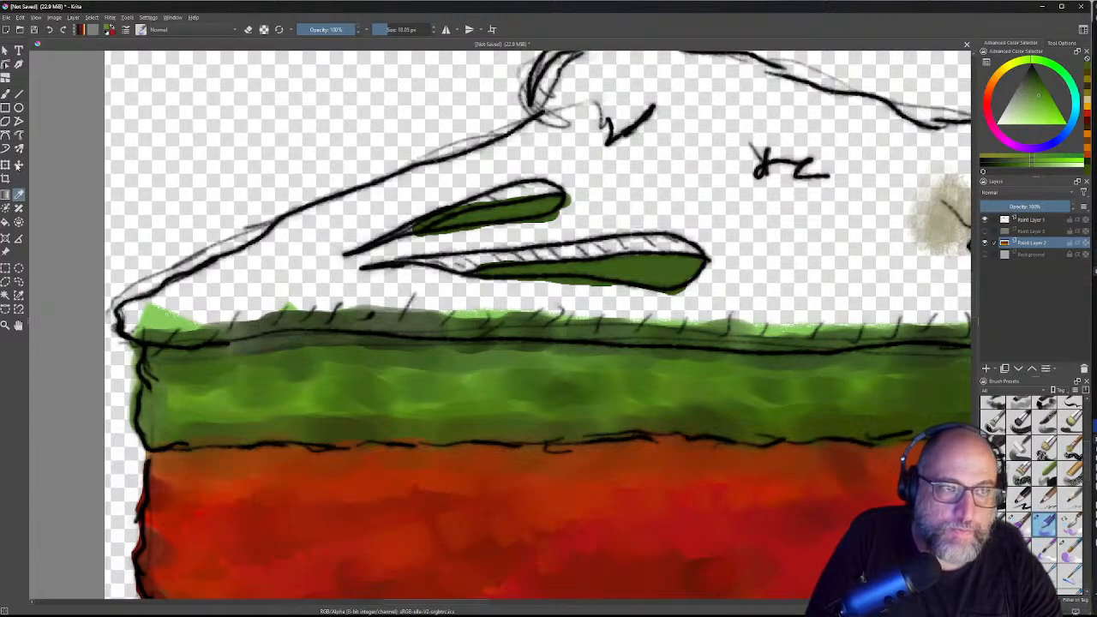
{"action": "key", "text": "b"}
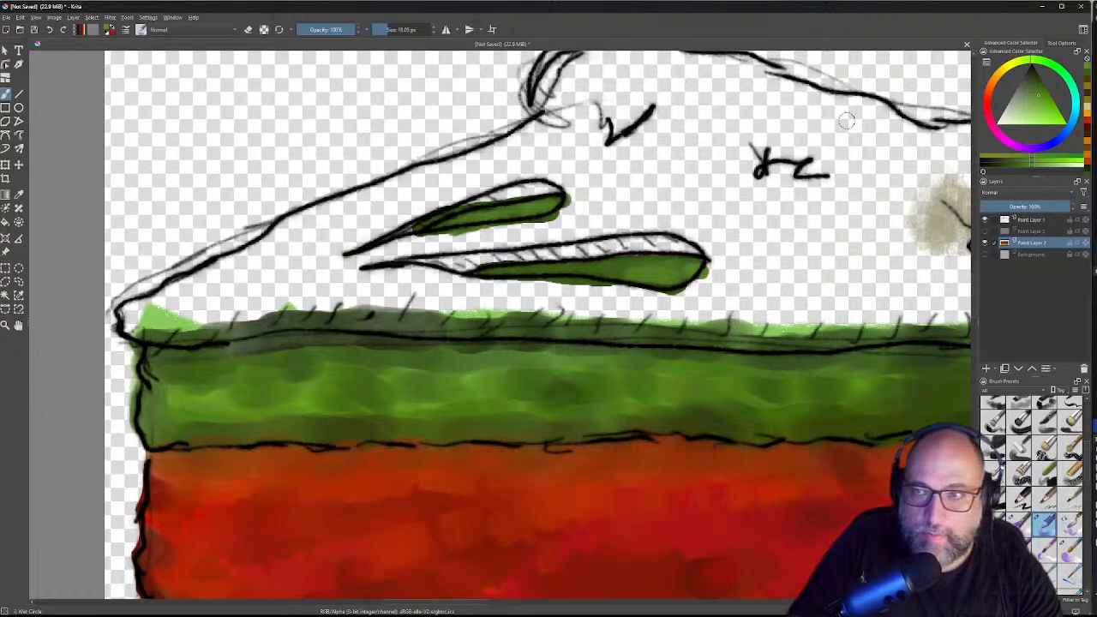
Step: Switch to orange on the color wheel and streak it along the lower and upper slits
{"action": "mouse_move", "coordinate": [987, 111]}
{"action": "left_mouse_down"}
{"action": "mouse_move", "coordinate": [995, 123]}
{"action": "mouse_move", "coordinate": [991, 89]}
{"action": "mouse_move", "coordinate": [1058, 110]}
{"action": "left_mouse_up"}
{"action": "mouse_move", "coordinate": [677, 281]}
{"action": "left_mouse_down"}
{"action": "mouse_move", "coordinate": [663, 281]}
{"action": "mouse_move", "coordinate": [686, 276]}
{"action": "mouse_move", "coordinate": [616, 274]}
{"action": "mouse_move", "coordinate": [636, 268]}
{"action": "left_mouse_up"}
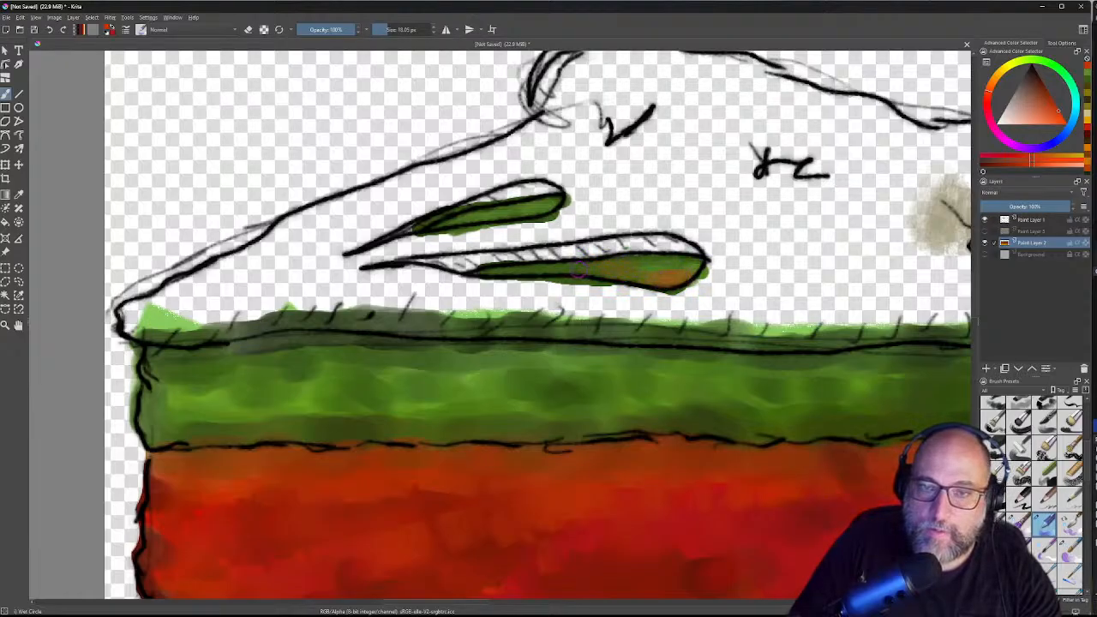
{"action": "mouse_move", "coordinate": [564, 269]}
{"action": "left_mouse_down"}
{"action": "mouse_move", "coordinate": [496, 268]}
{"action": "mouse_move", "coordinate": [630, 258]}
{"action": "left_mouse_up"}
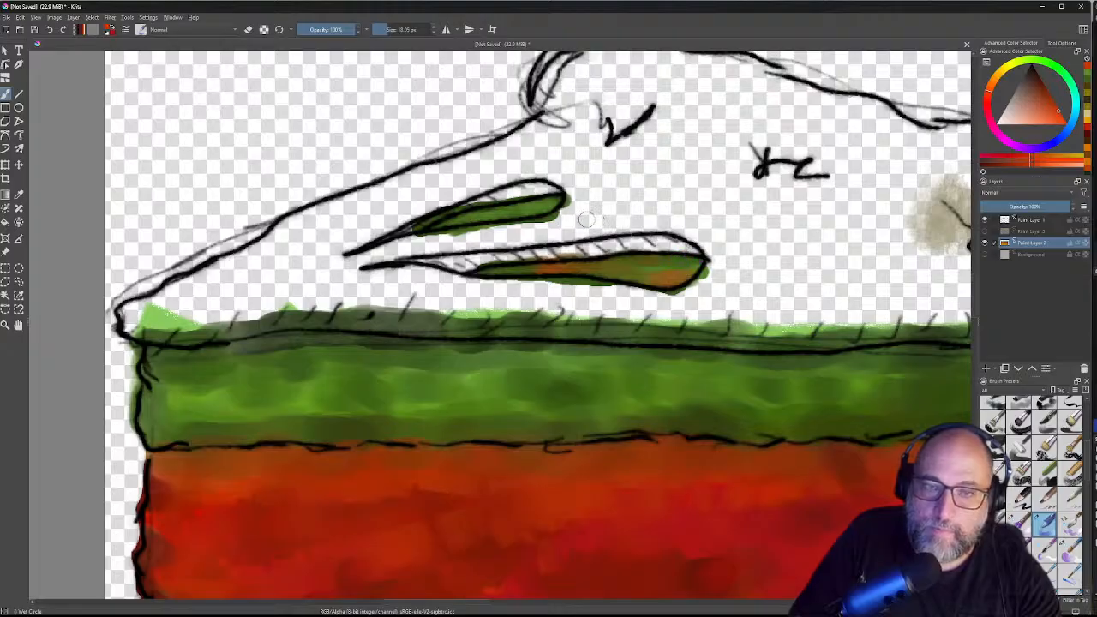
{"action": "left_click_drag", "start_coordinate": [504, 211], "coordinate": [490, 221]}
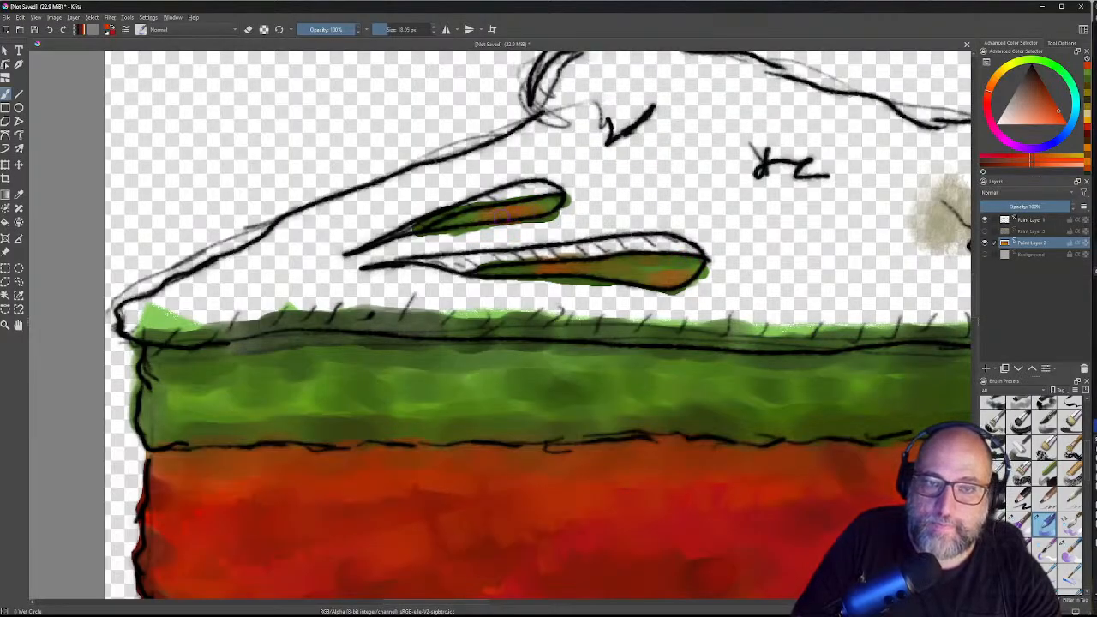
{"action": "mouse_move", "coordinate": [541, 213]}
{"action": "left_mouse_down"}
{"action": "mouse_move", "coordinate": [477, 222]}
{"action": "mouse_move", "coordinate": [558, 215]}
{"action": "left_mouse_up"}
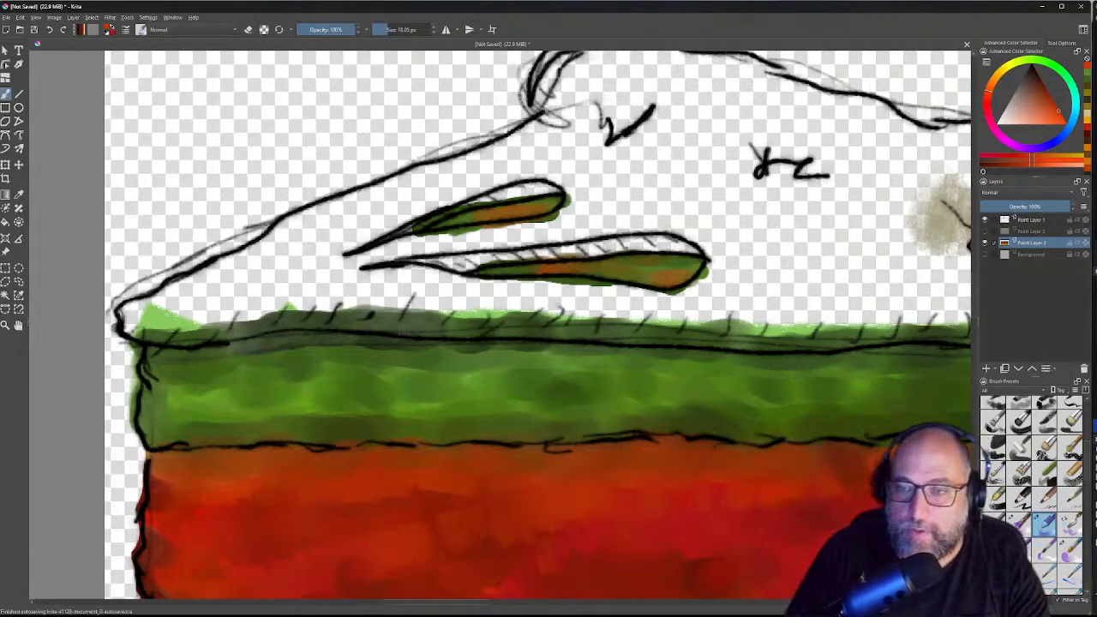
Step: Make Paint Layer 3's yellow crust visible again and set Paint Layer 1 as the working layer
{"action": "left_click", "coordinate": [985, 231]}
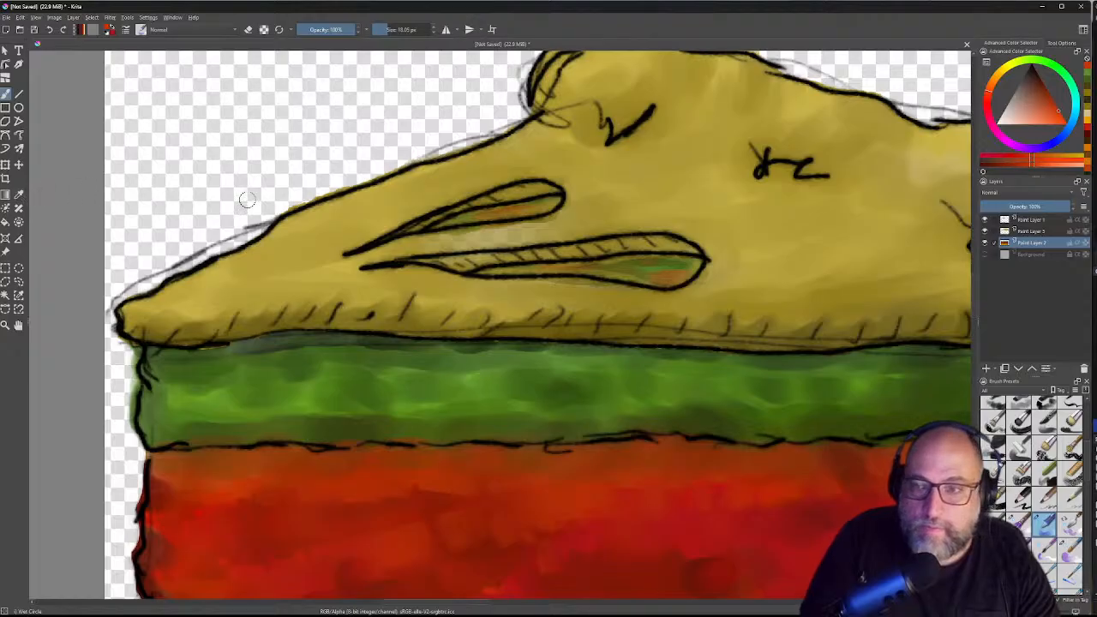
{"action": "left_click", "coordinate": [1026, 232]}
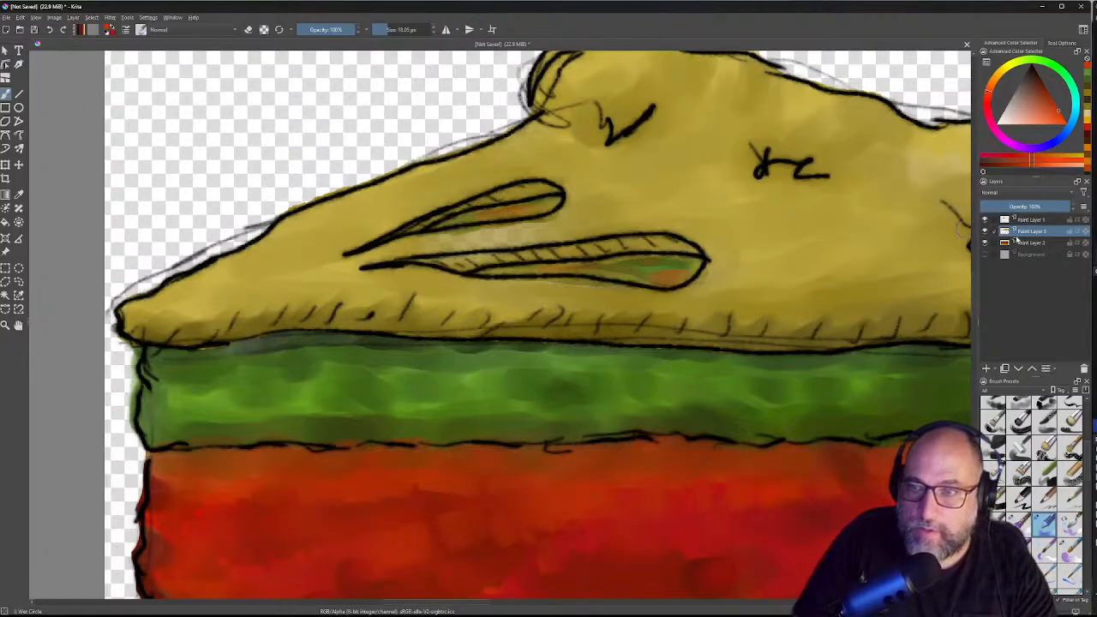
{"action": "left_click", "coordinate": [1037, 221]}
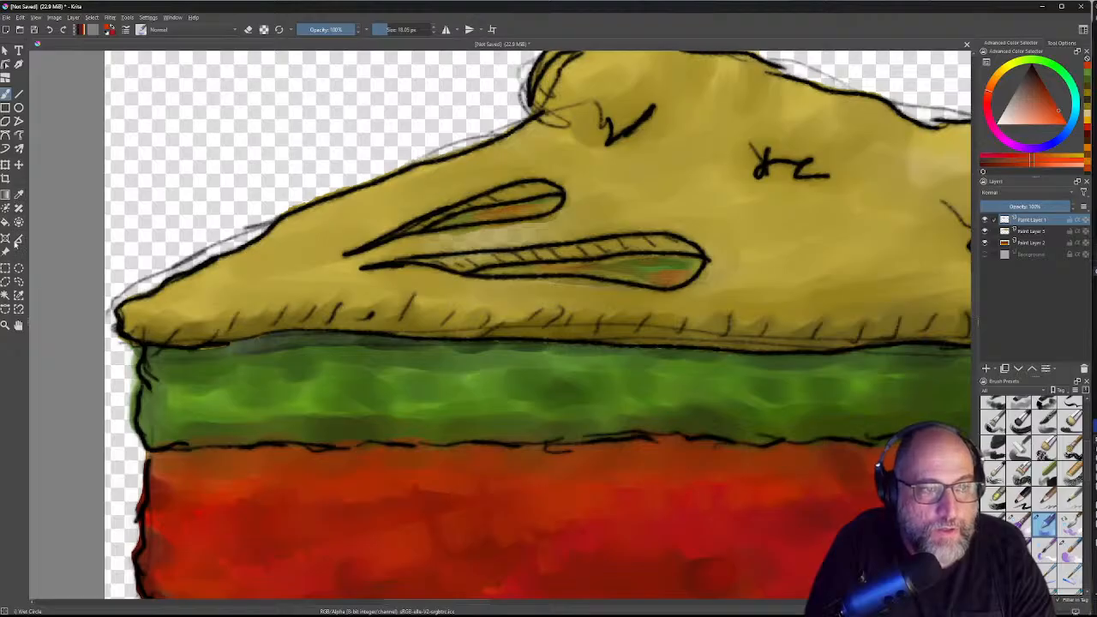
{"action": "left_click", "coordinate": [5, 295]}
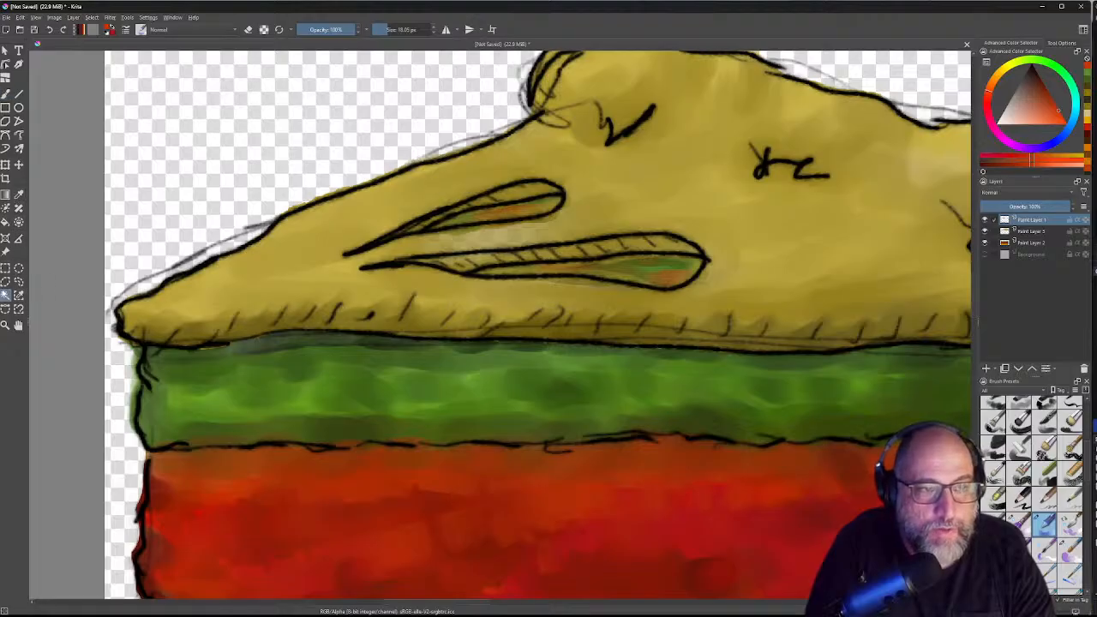
Step: Select both slit interiors on Paint Layer 1, edit that selection on Paint Layer 3, then deselect
{"action": "left_click", "coordinate": [645, 269]}
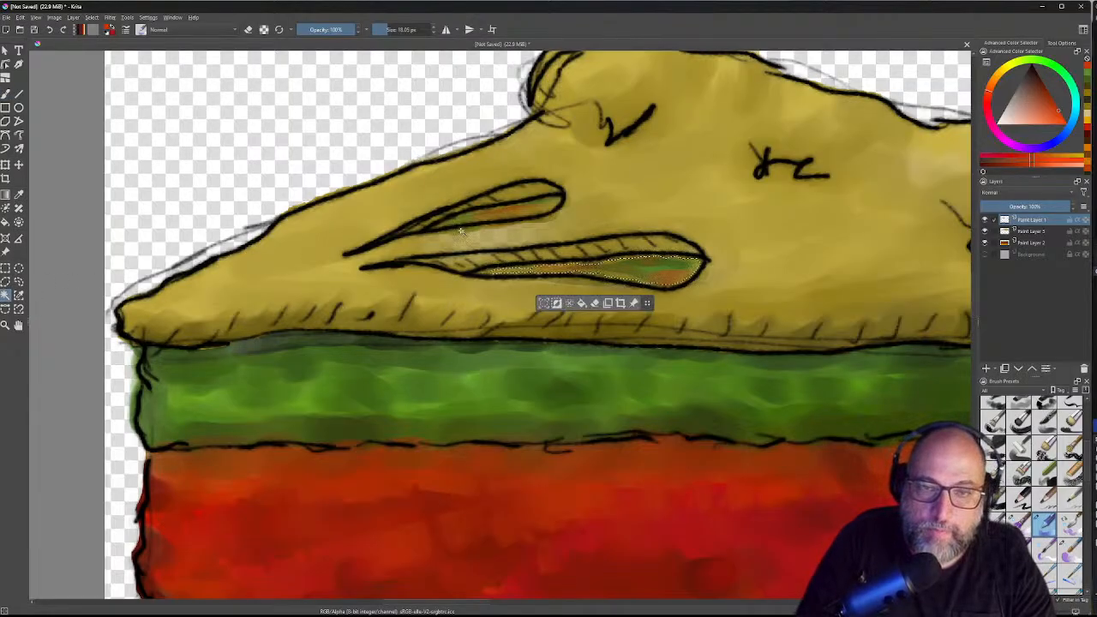
{"action": "left_click", "coordinate": [533, 214], "text": "shift"}
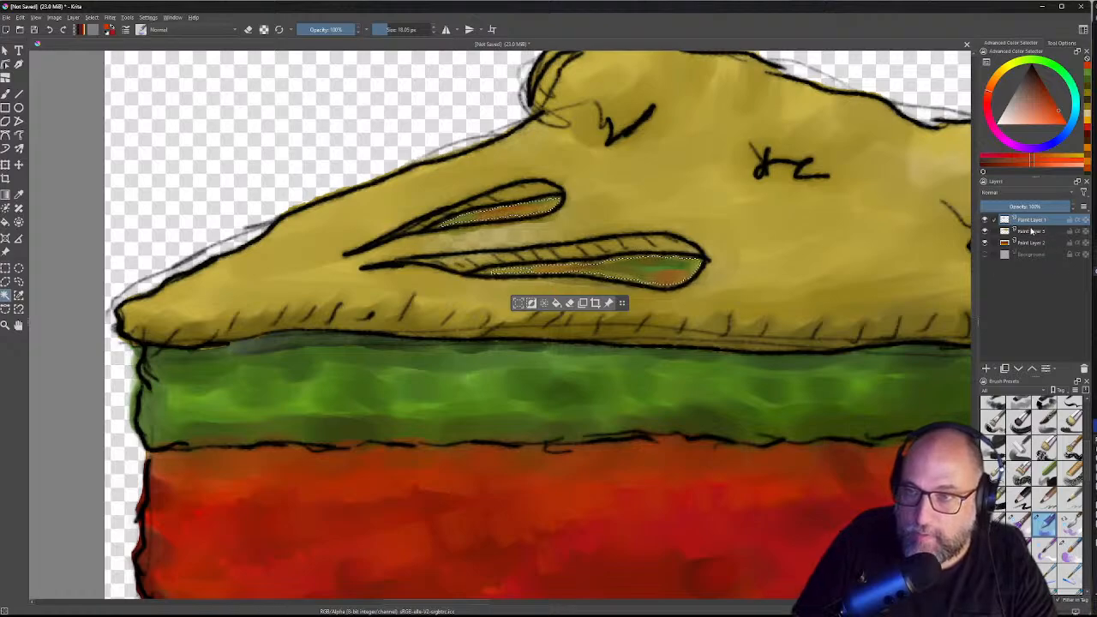
{"action": "left_click", "coordinate": [1032, 232]}
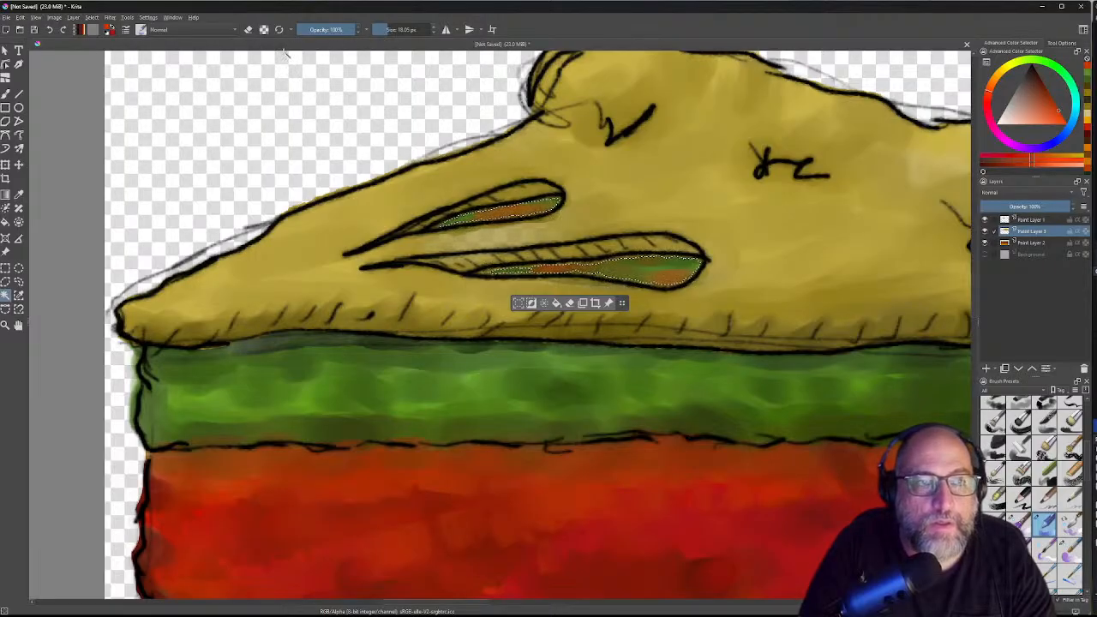
{"action": "left_click", "coordinate": [92, 18]}
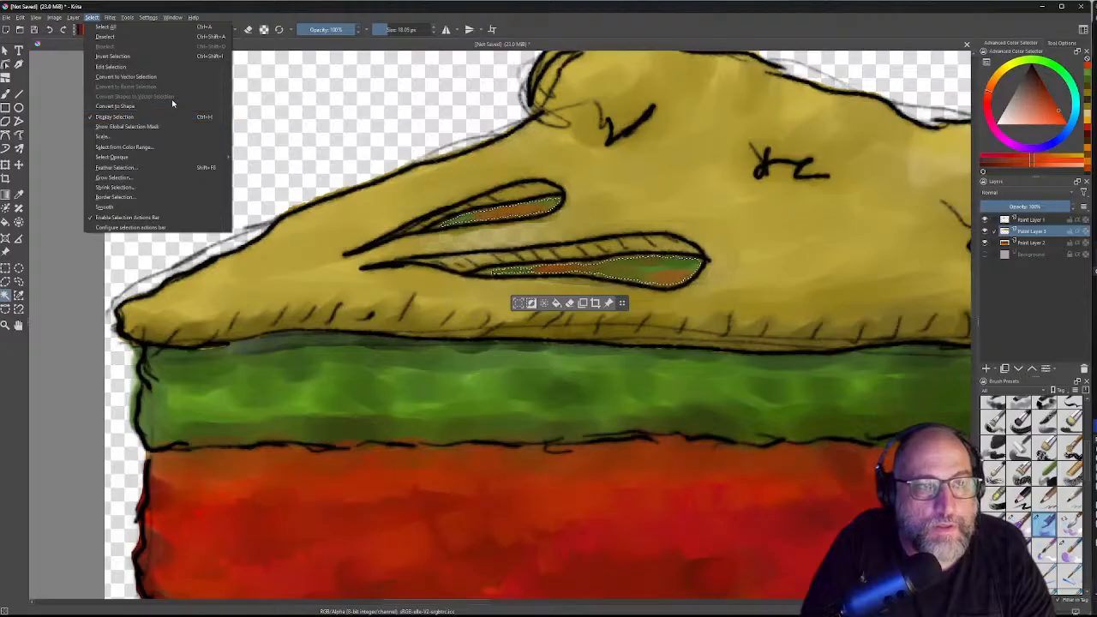
{"action": "left_click", "coordinate": [112, 66]}
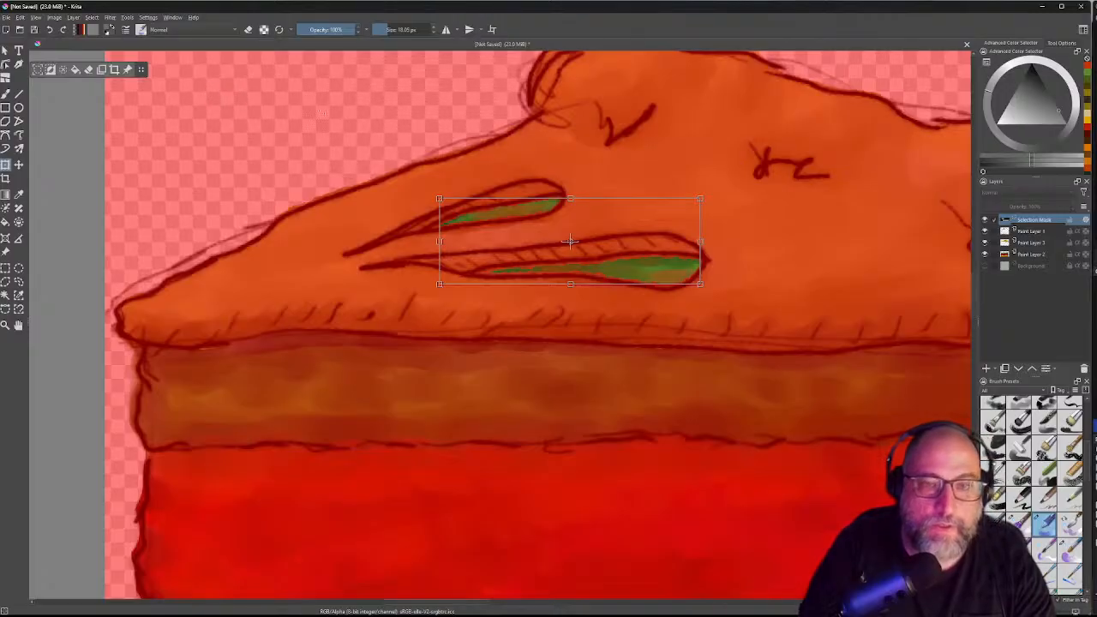
{"action": "left_click_drag", "start_coordinate": [571, 198], "coordinate": [573, 189]}
{"action": "key", "text": "ctrl+z"}
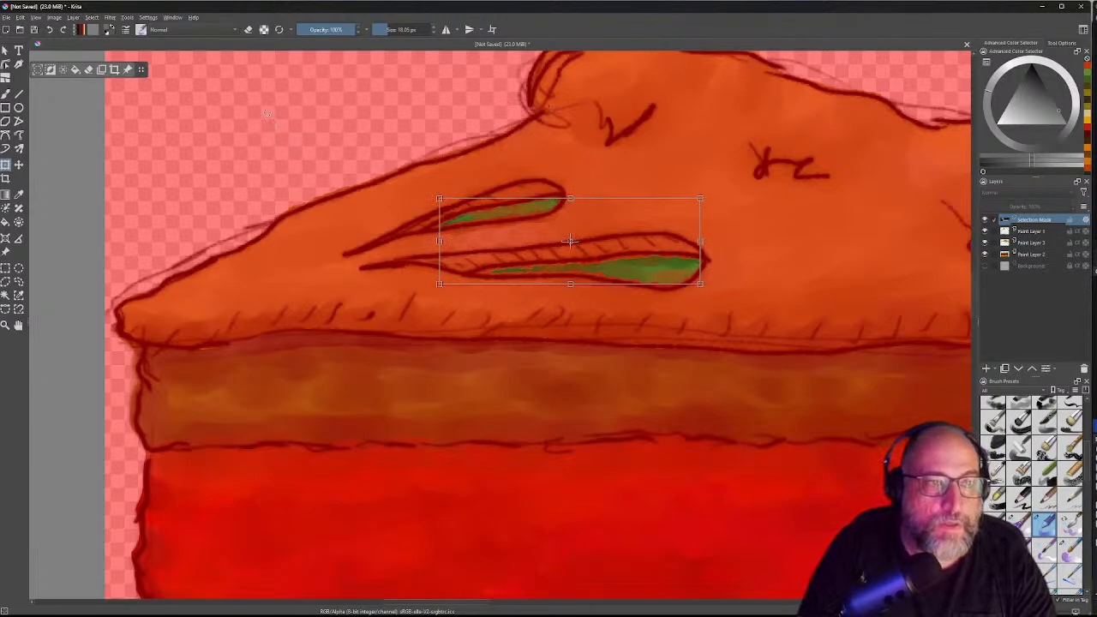
{"action": "left_click", "coordinate": [62, 72]}
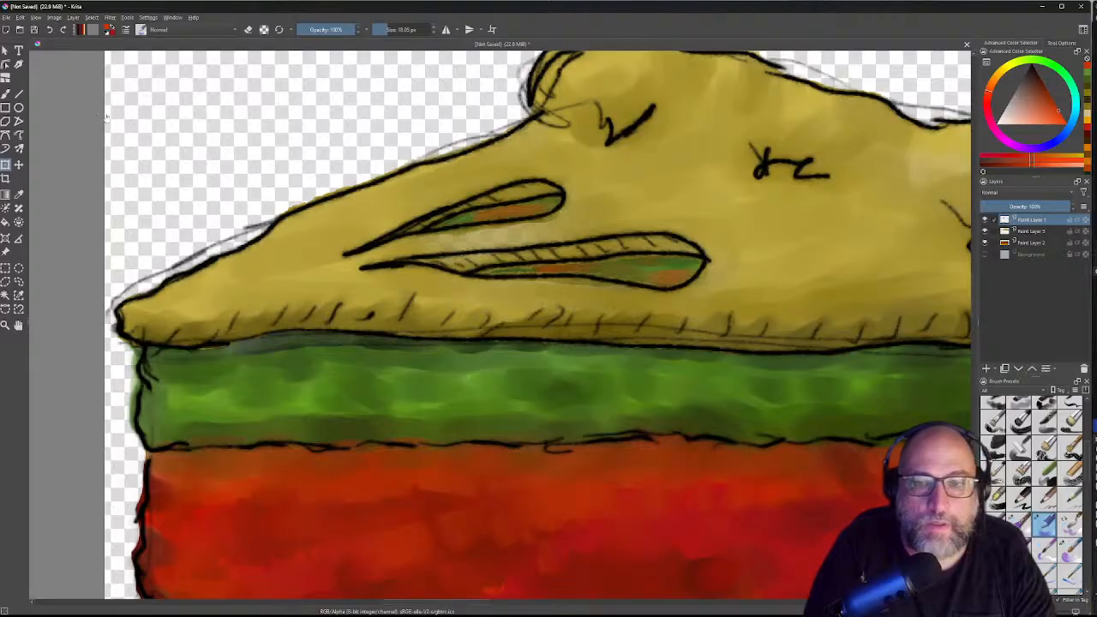
Step: Toggle the brush to erasing and make Paint Layer 3 the active layer
{"action": "scroll", "coordinate": [500, 264], "scroll_direction": "down", "scroll_amount": 1}
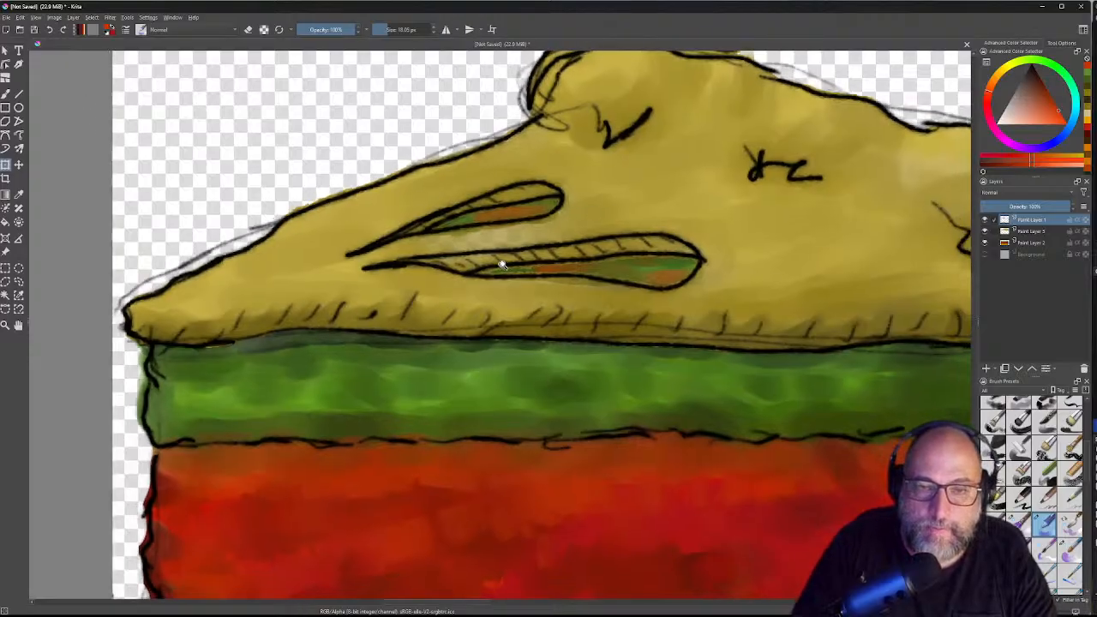
{"action": "scroll", "coordinate": [501, 264], "scroll_direction": "down", "scroll_amount": 1}
{"action": "scroll", "coordinate": [490, 267], "scroll_direction": "up", "scroll_amount": 7}
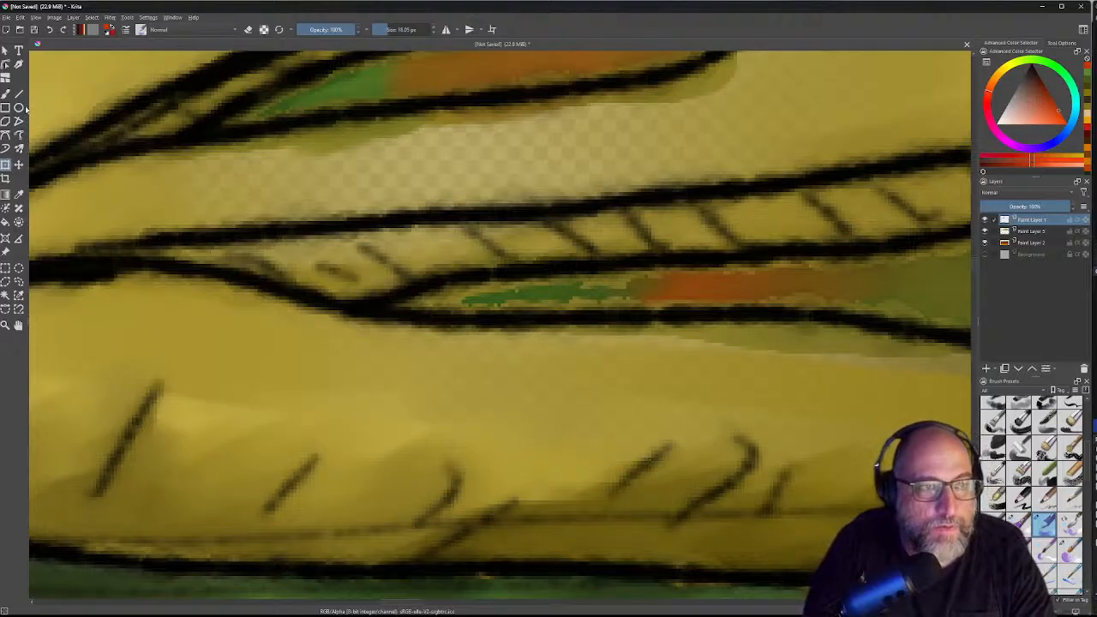
{"action": "left_click", "coordinate": [249, 30]}
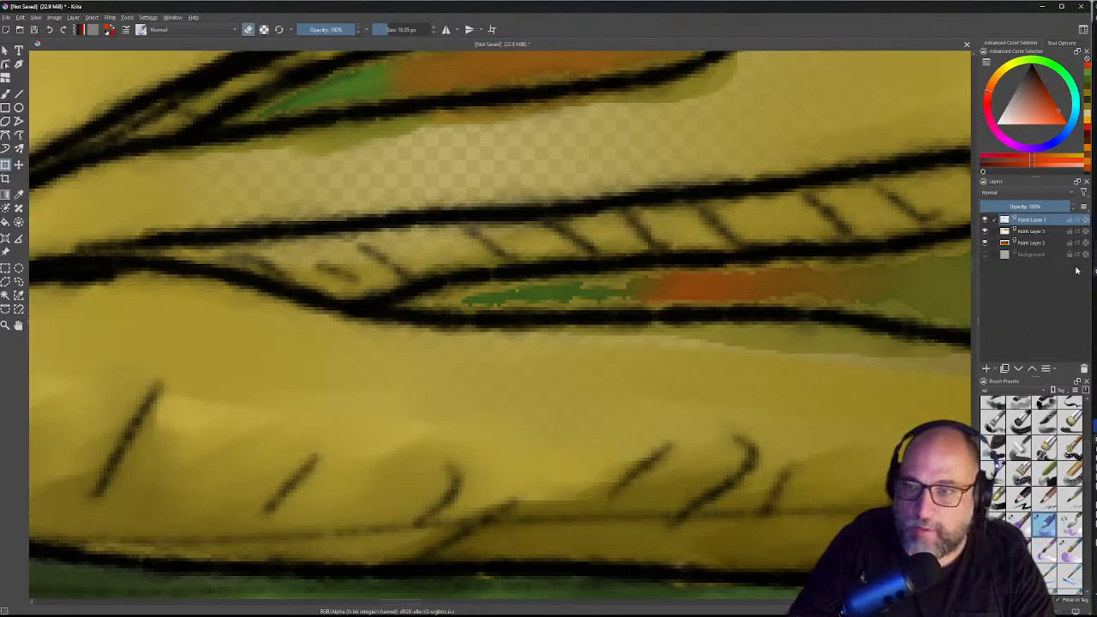
{"action": "left_click", "coordinate": [1028, 233]}
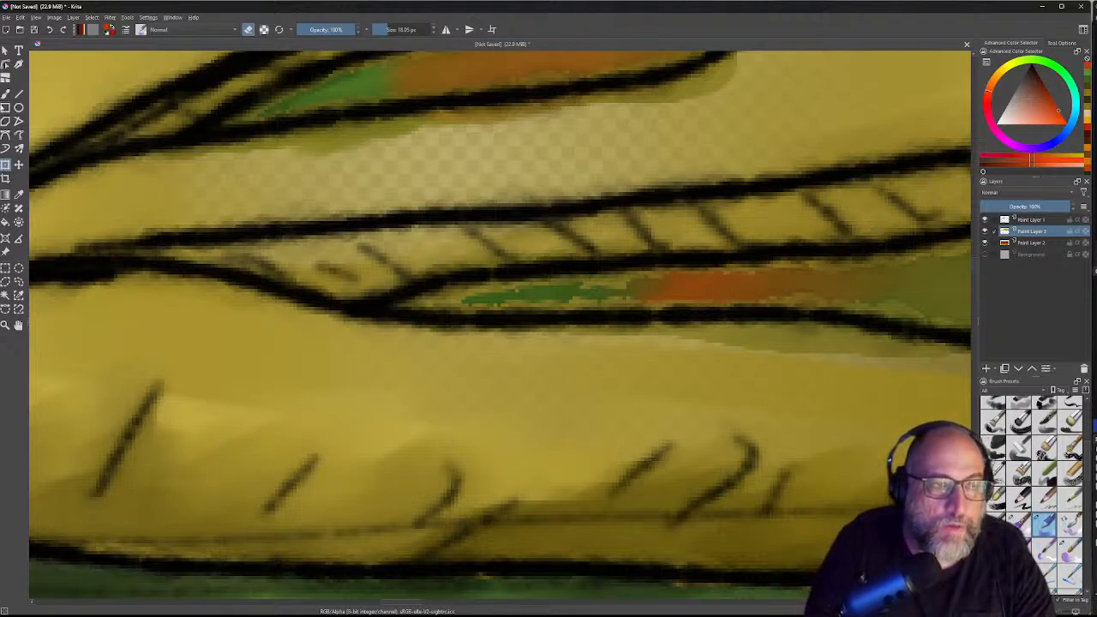
{"action": "left_click", "coordinate": [6, 51]}
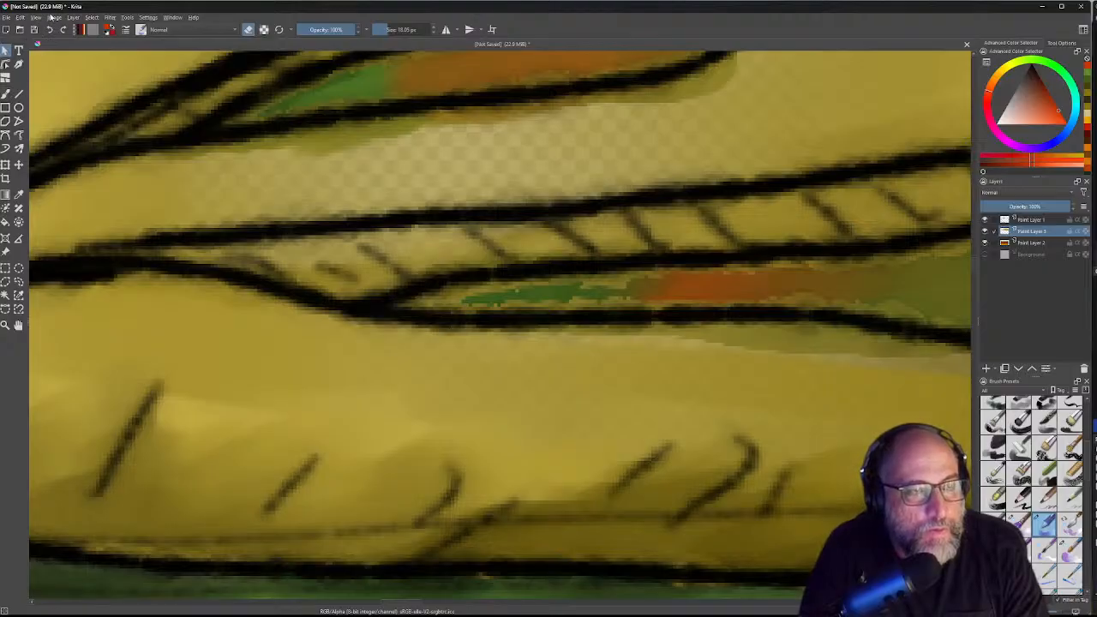
Step: Choose the 25 px eraser preset from the Brush Presets docker
{"action": "left_click", "coordinate": [126, 18]}
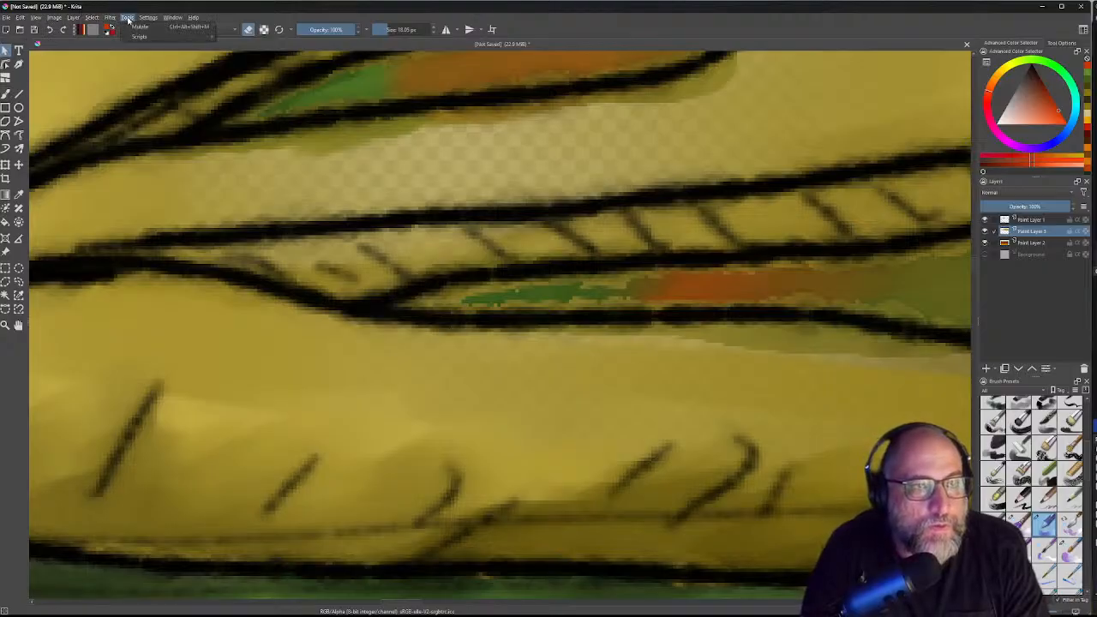
{"action": "mouse_move", "coordinate": [153, 37]}
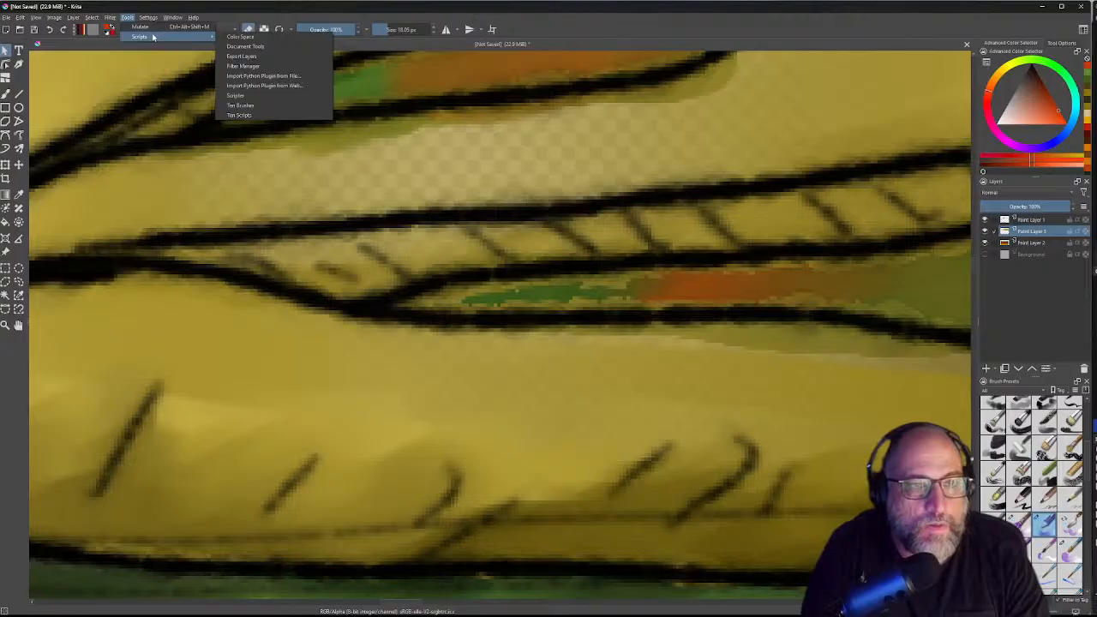
{"action": "left_click", "coordinate": [128, 17]}
{"action": "left_click", "coordinate": [151, 17]}
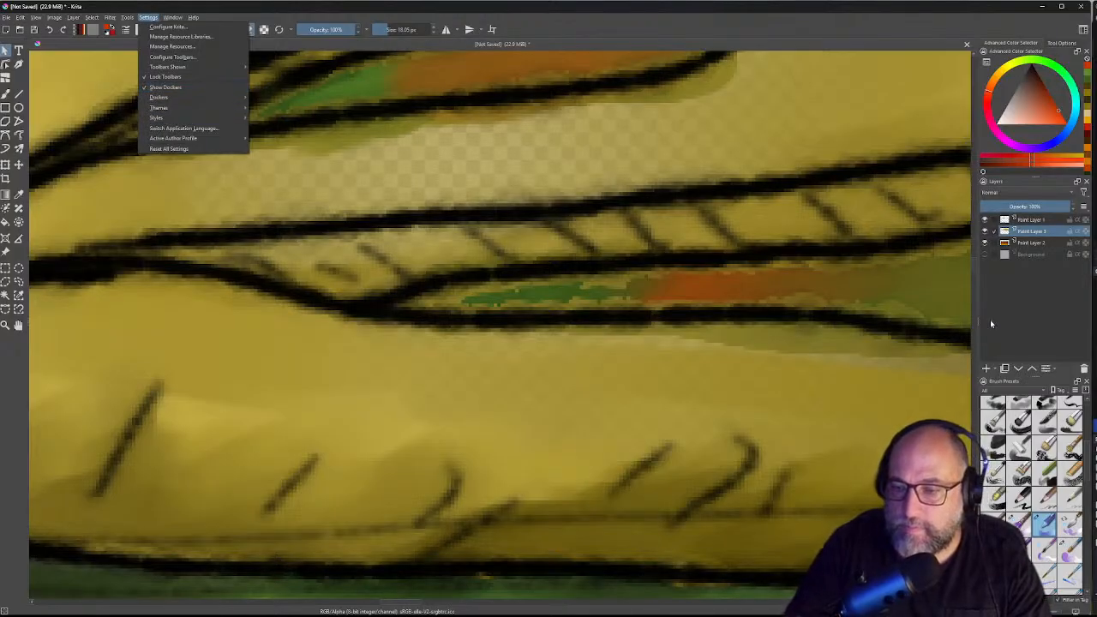
{"action": "left_click", "coordinate": [1091, 437]}
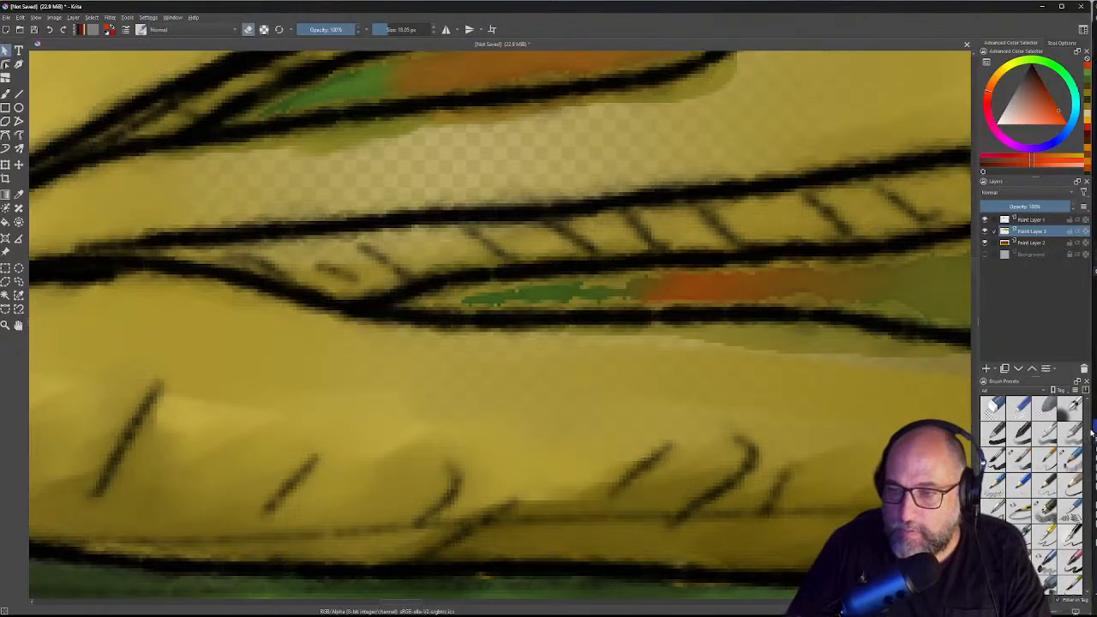
{"action": "left_click", "coordinate": [1089, 449]}
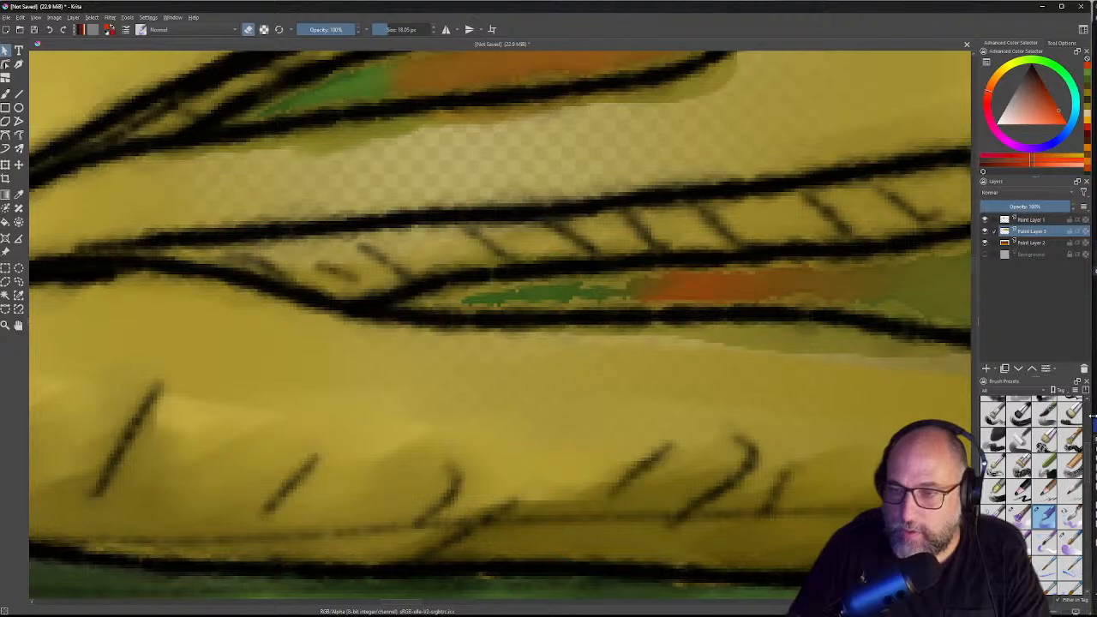
{"action": "left_click", "coordinate": [1089, 416]}
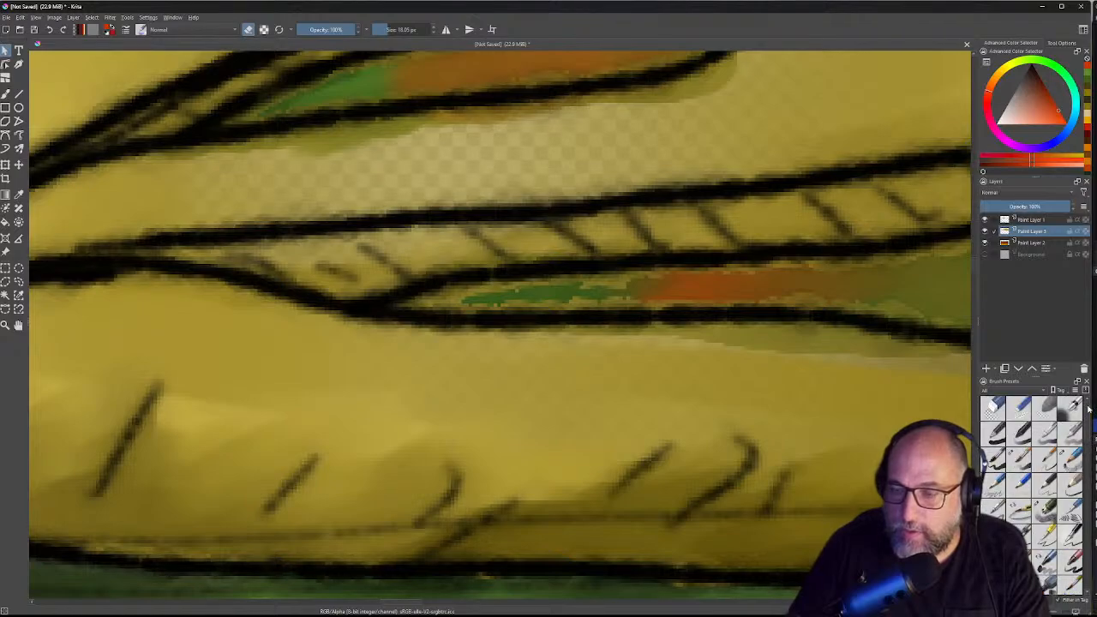
{"action": "left_click", "coordinate": [1018, 407]}
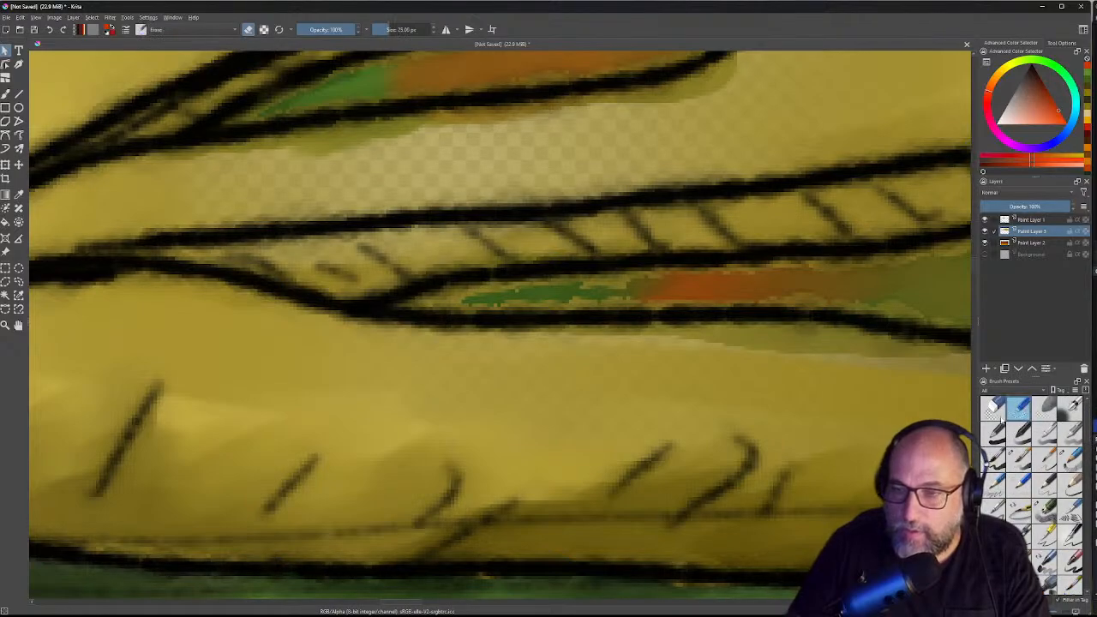
Step: Attempt erasing around the slit fill, then pan to show the lower slit's full length
{"action": "left_click", "coordinate": [483, 287]}
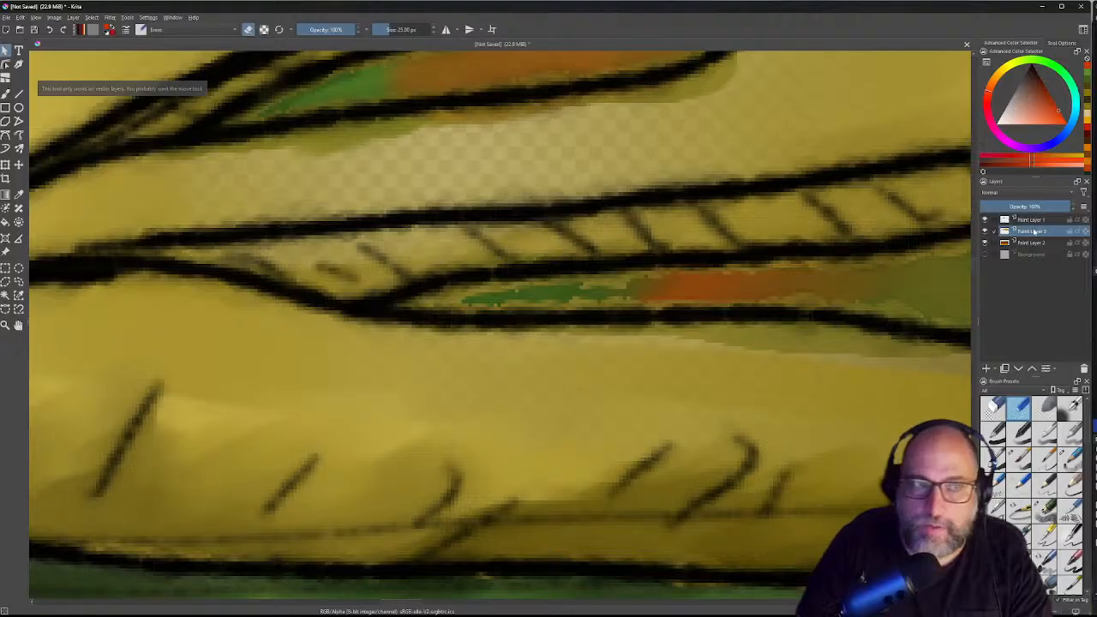
{"action": "left_click", "coordinate": [846, 275]}
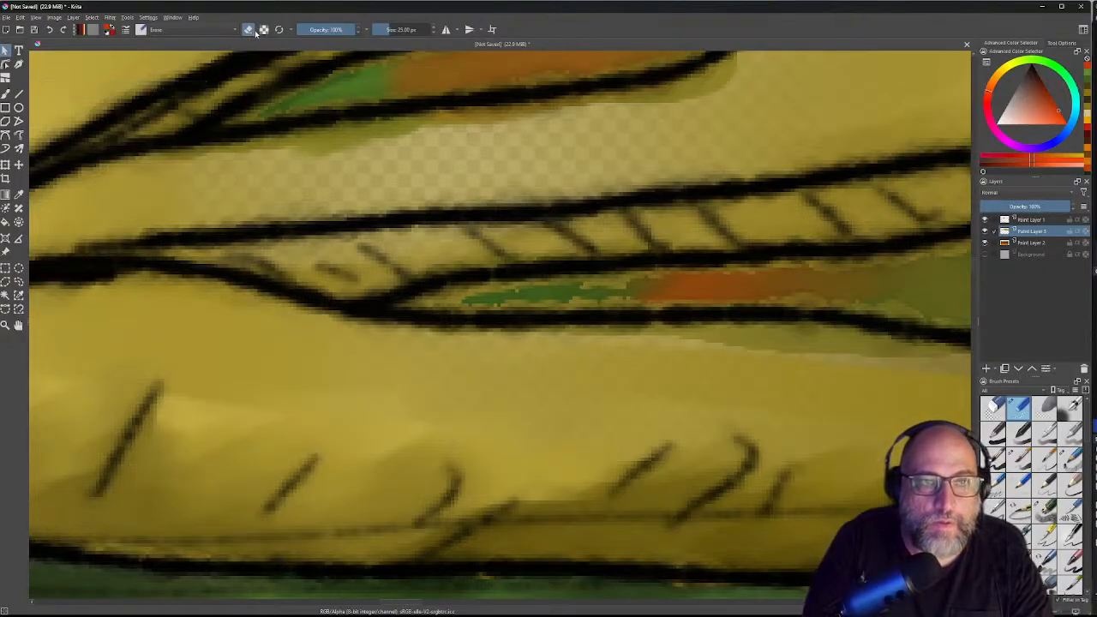
{"action": "left_click", "coordinate": [610, 283]}
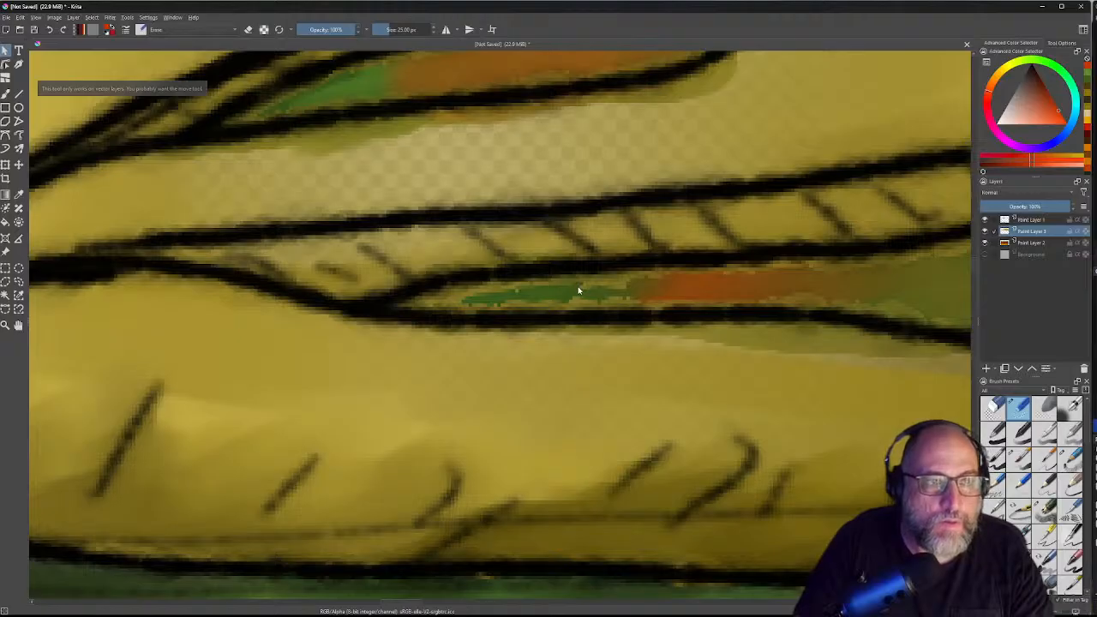
{"action": "left_click", "coordinate": [590, 290]}
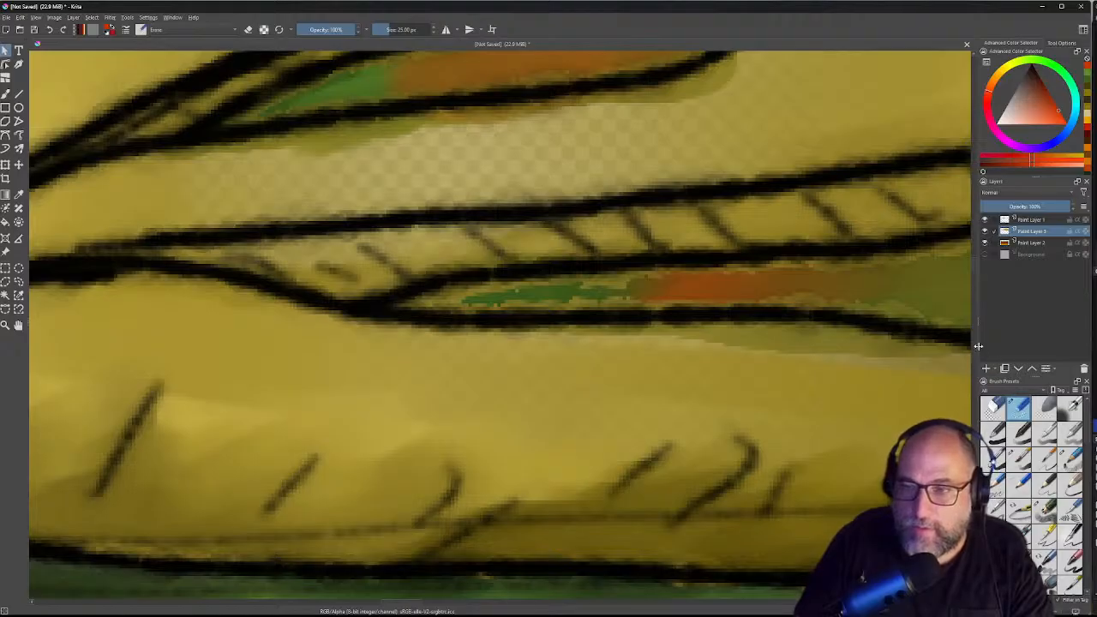
{"action": "left_click", "coordinate": [882, 336]}
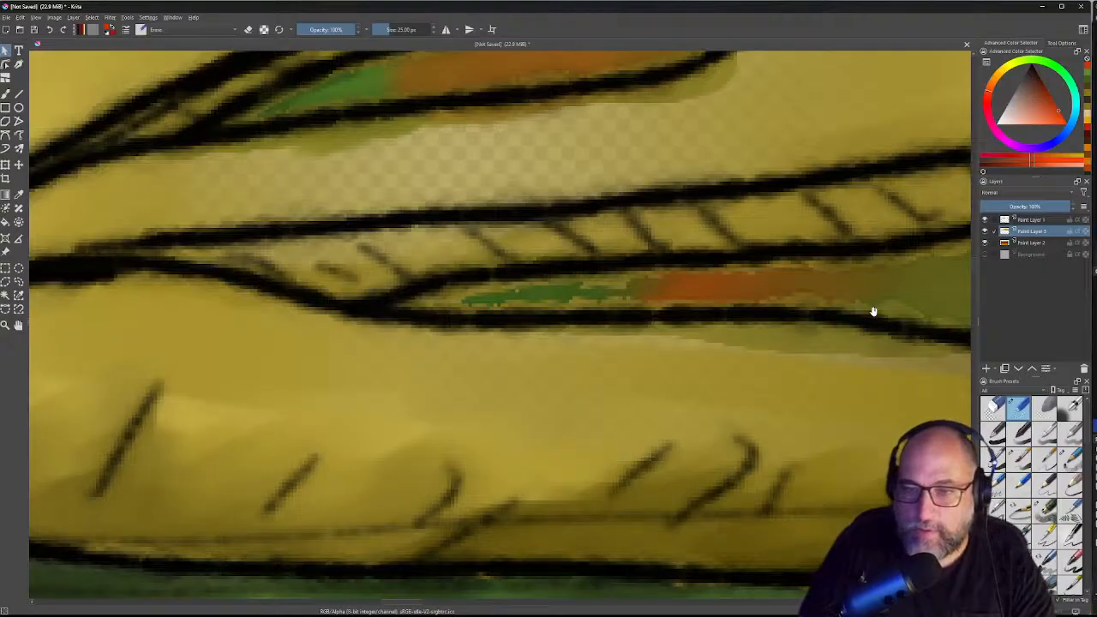
{"action": "left_click_drag", "start_coordinate": [829, 297], "coordinate": [417, 234]}
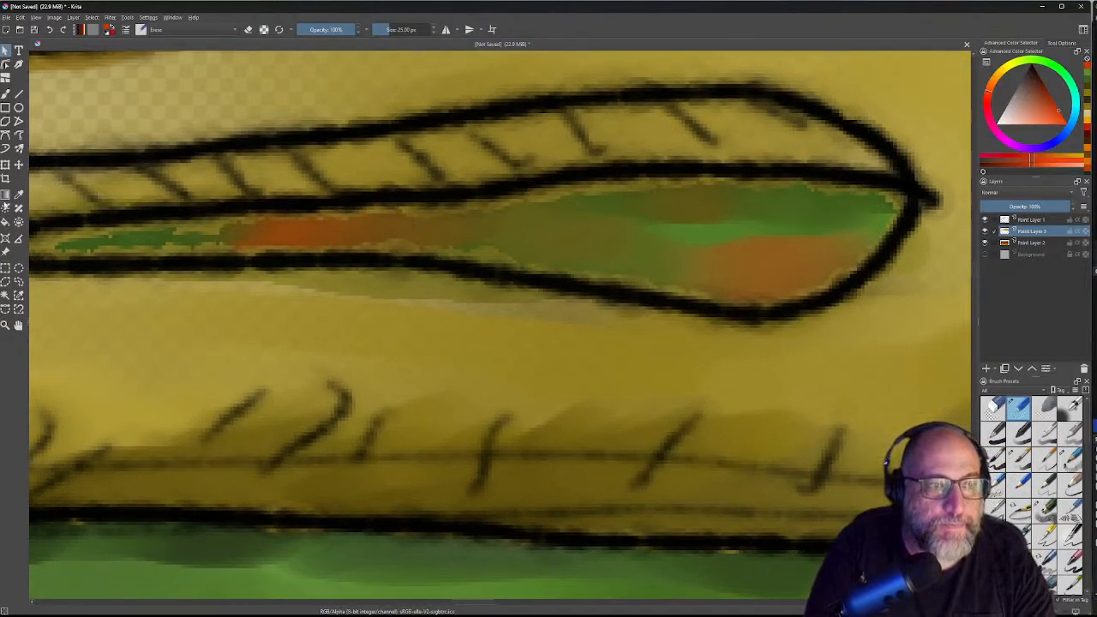
Step: Contiguous-select the lower slit's green-and-orange fill on Paint Layer 3 after clearing test selections
{"action": "left_click", "coordinate": [18, 295]}
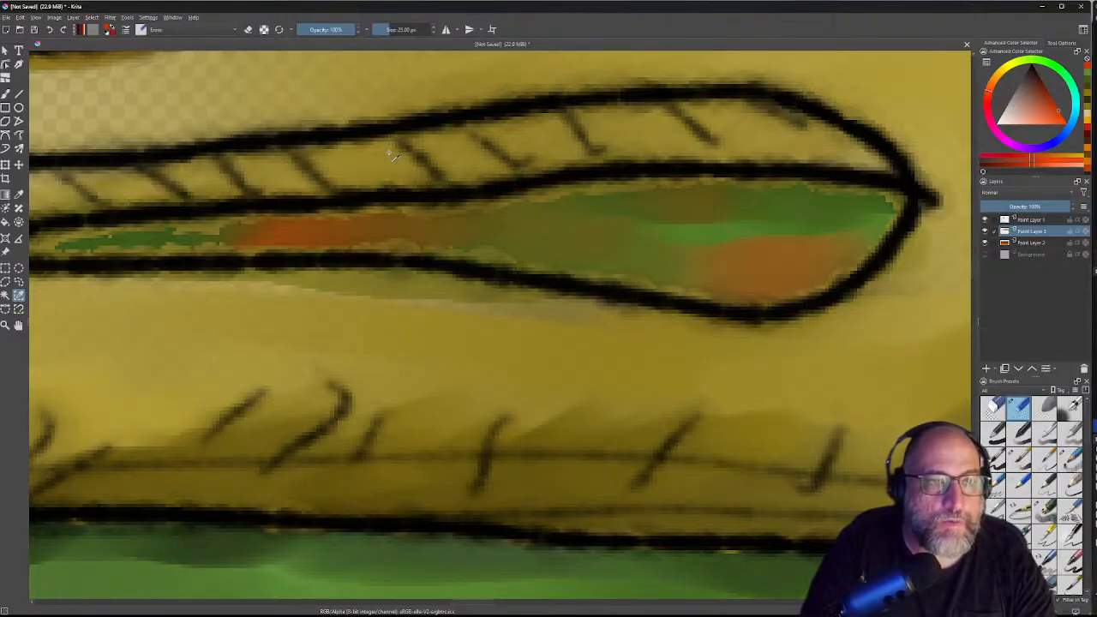
{"action": "left_click", "coordinate": [565, 186]}
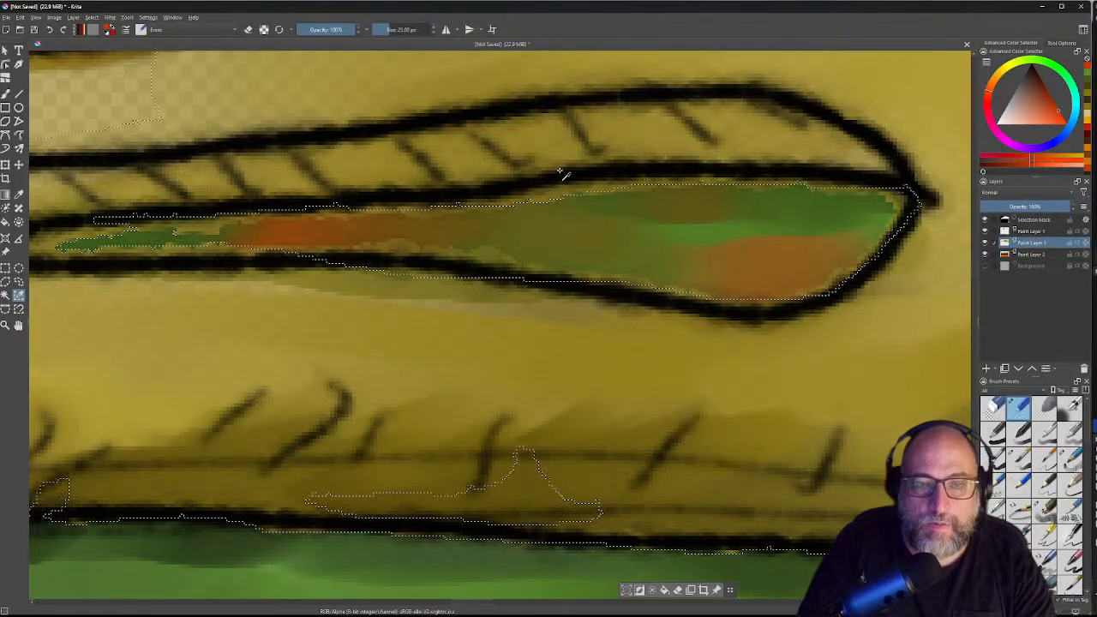
{"action": "left_click", "coordinate": [555, 319], "text": "shift"}
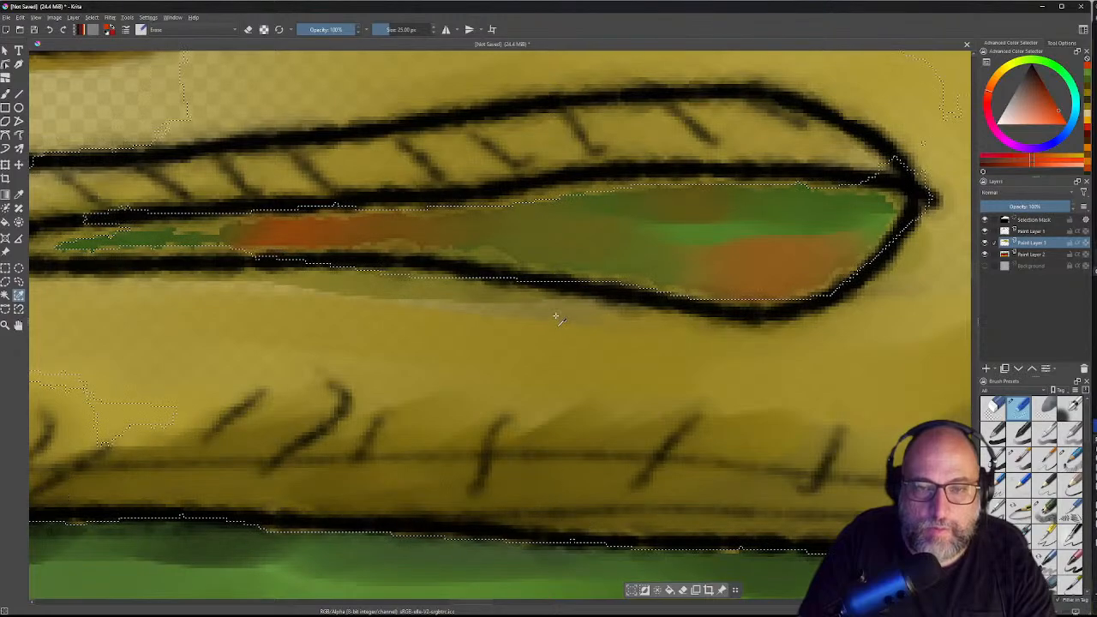
{"action": "left_click", "coordinate": [1031, 233]}
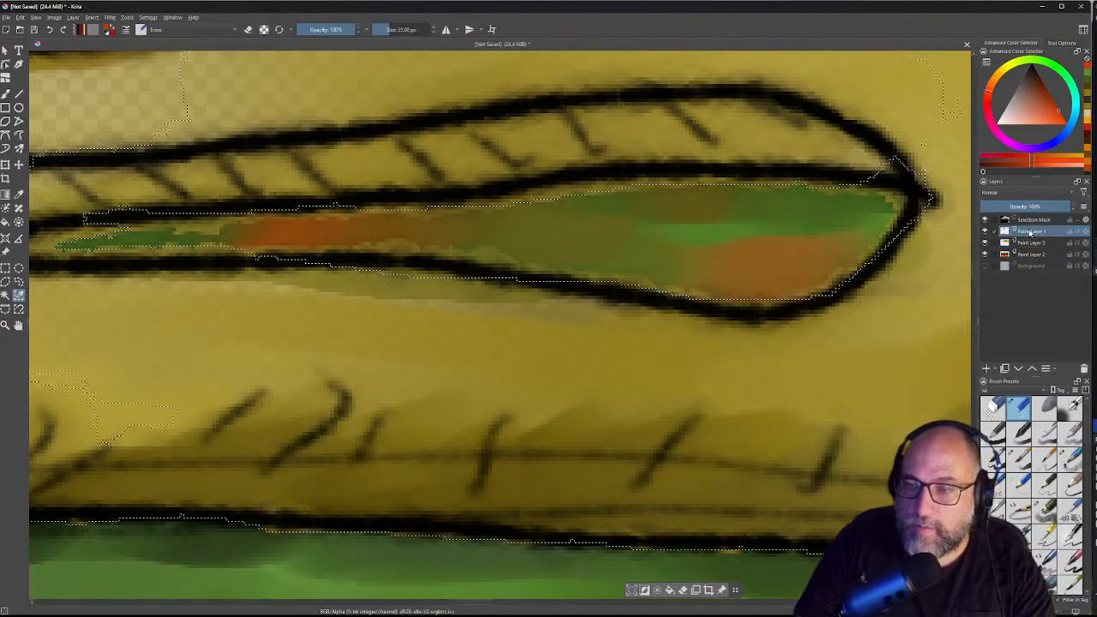
{"action": "left_click", "coordinate": [553, 188]}
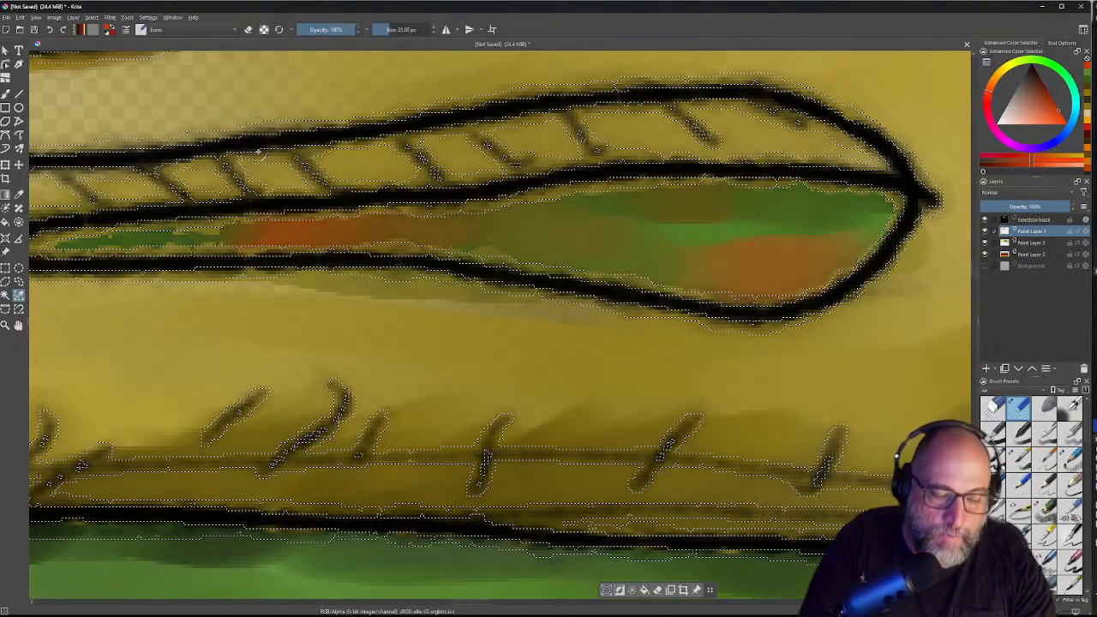
{"action": "key", "text": "ctrl+shift+a"}
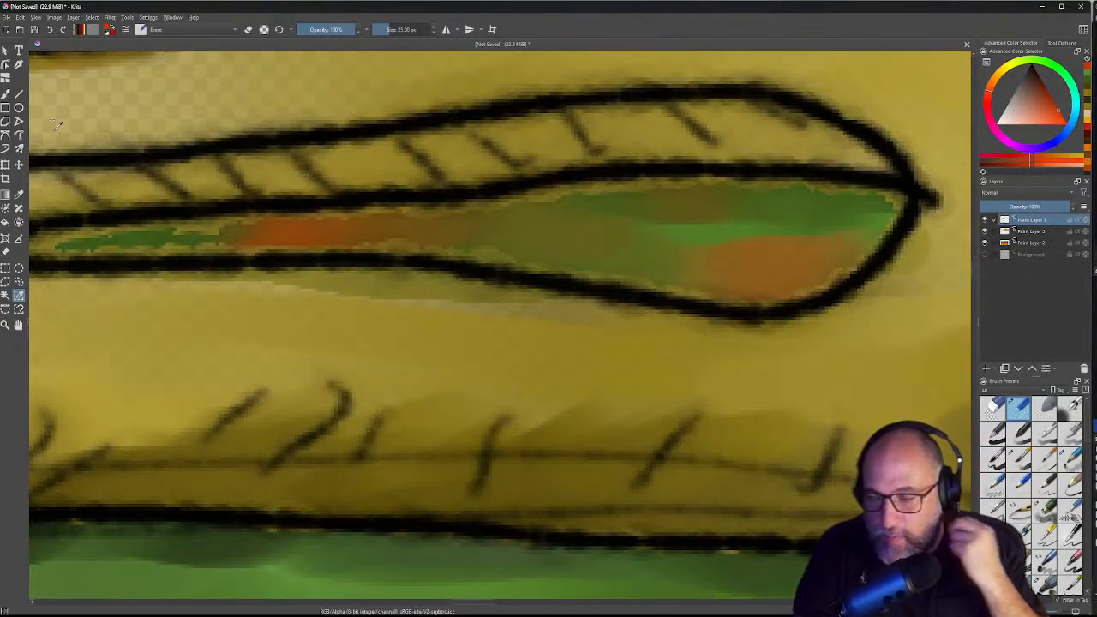
{"action": "left_click", "coordinate": [1024, 232]}
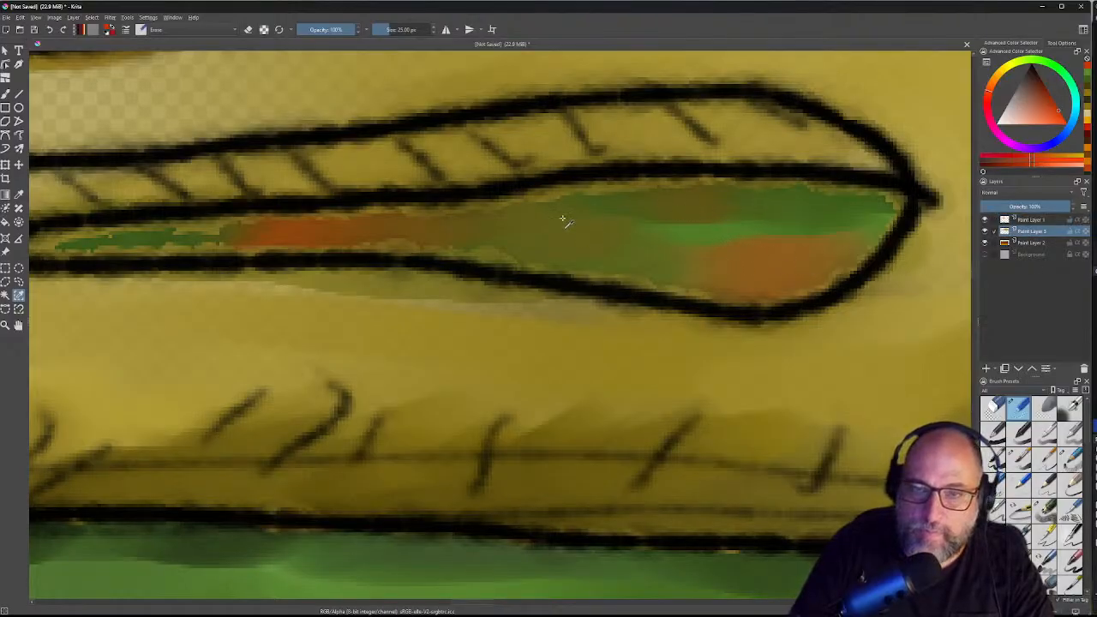
{"action": "left_click", "coordinate": [498, 208]}
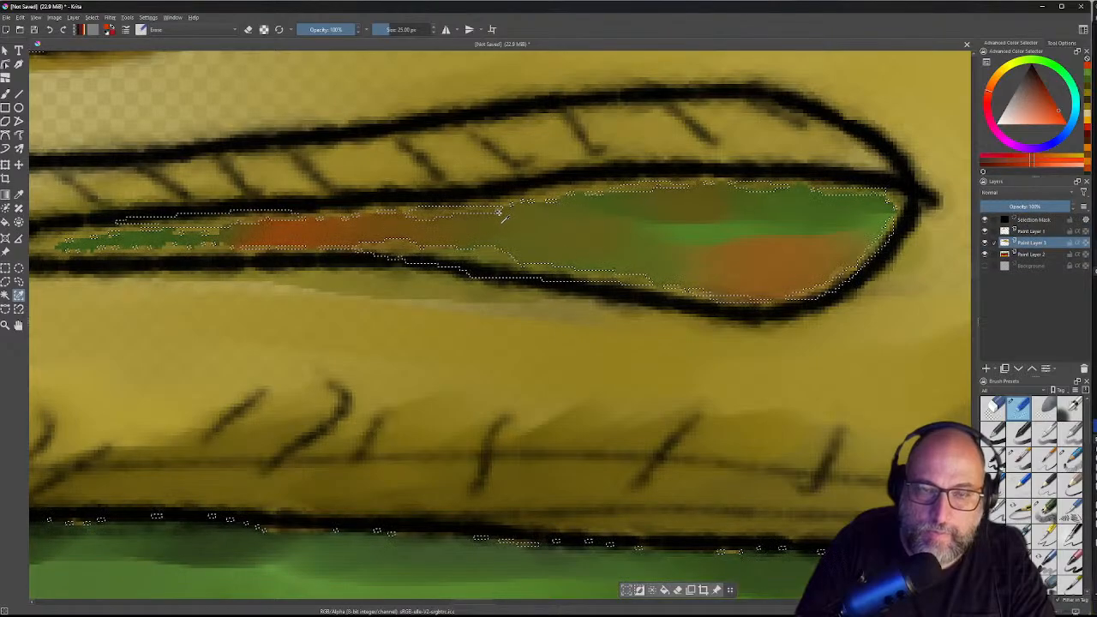
Step: Save the drawing as HamburgerPicEat.kra in the Desktop's Hand made icons folder
{"action": "key", "text": "ctrl+s"}
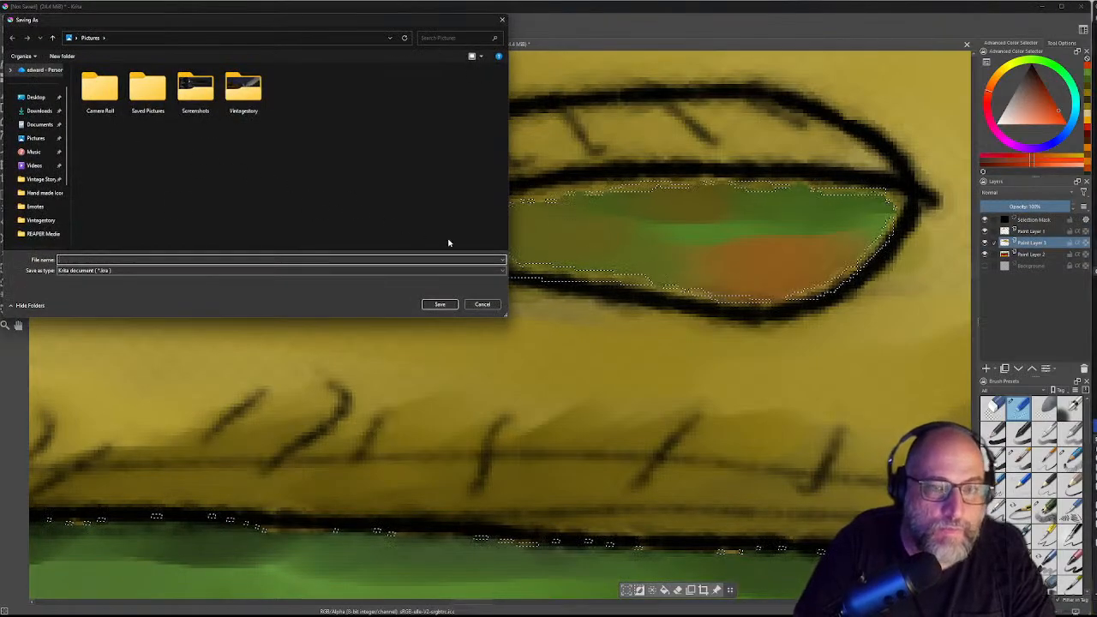
{"action": "left_click", "coordinate": [482, 305]}
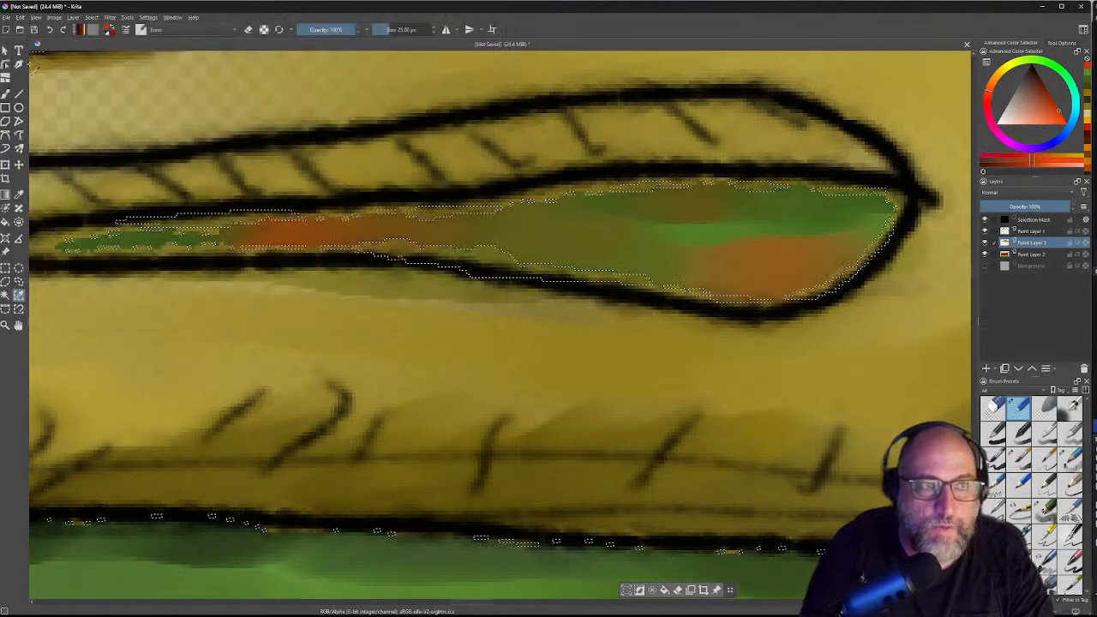
{"action": "left_click", "coordinate": [7, 18]}
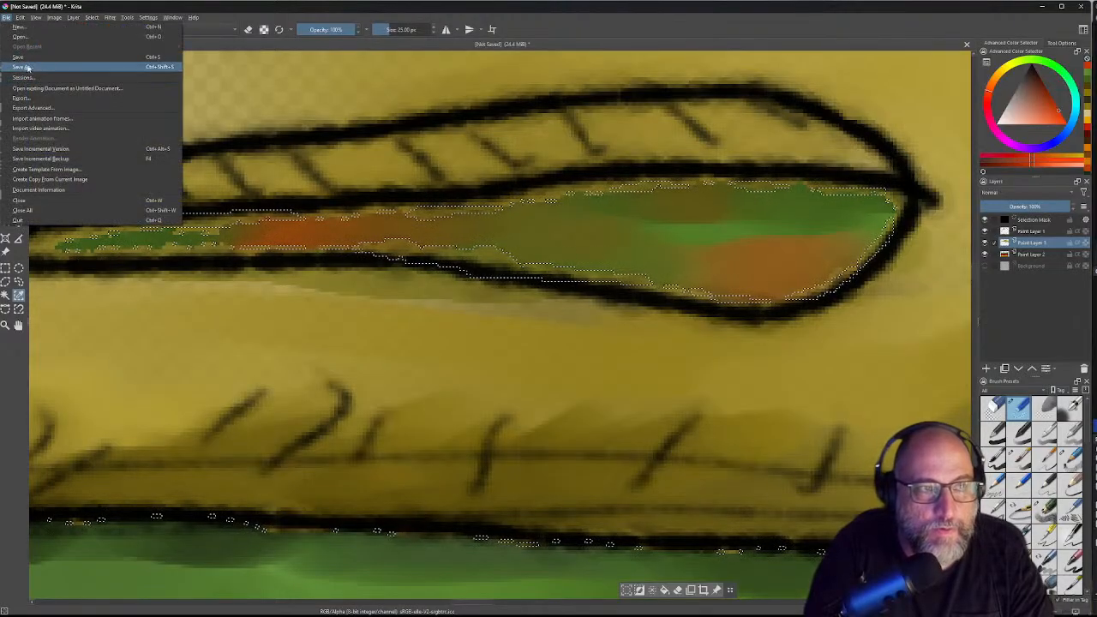
{"action": "left_click", "coordinate": [32, 66]}
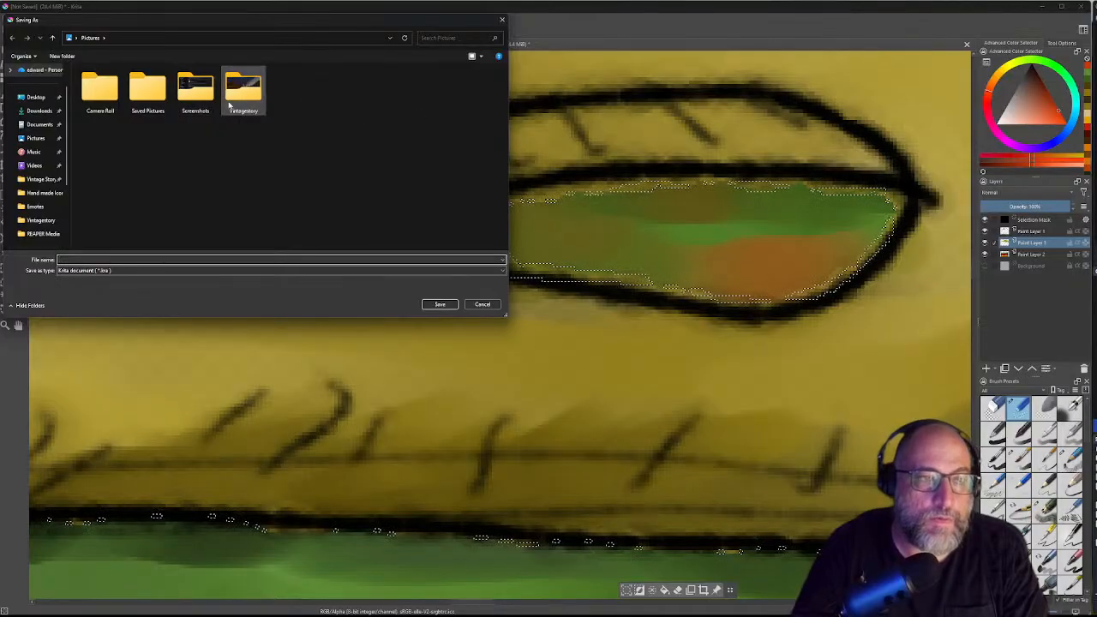
{"action": "left_click", "coordinate": [35, 99]}
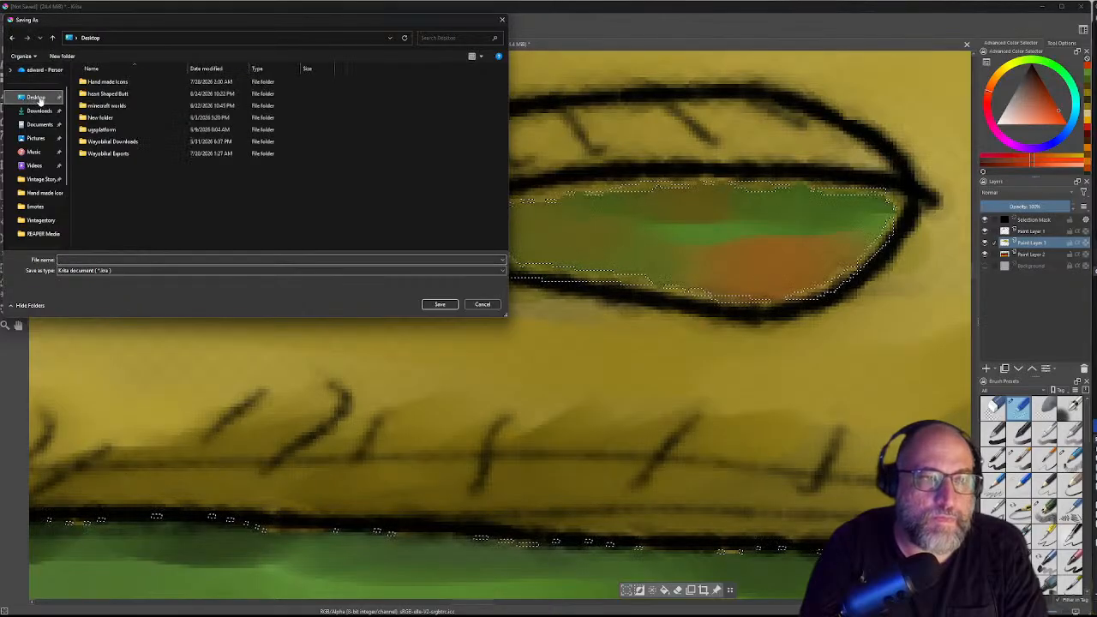
{"action": "double_click", "coordinate": [110, 83]}
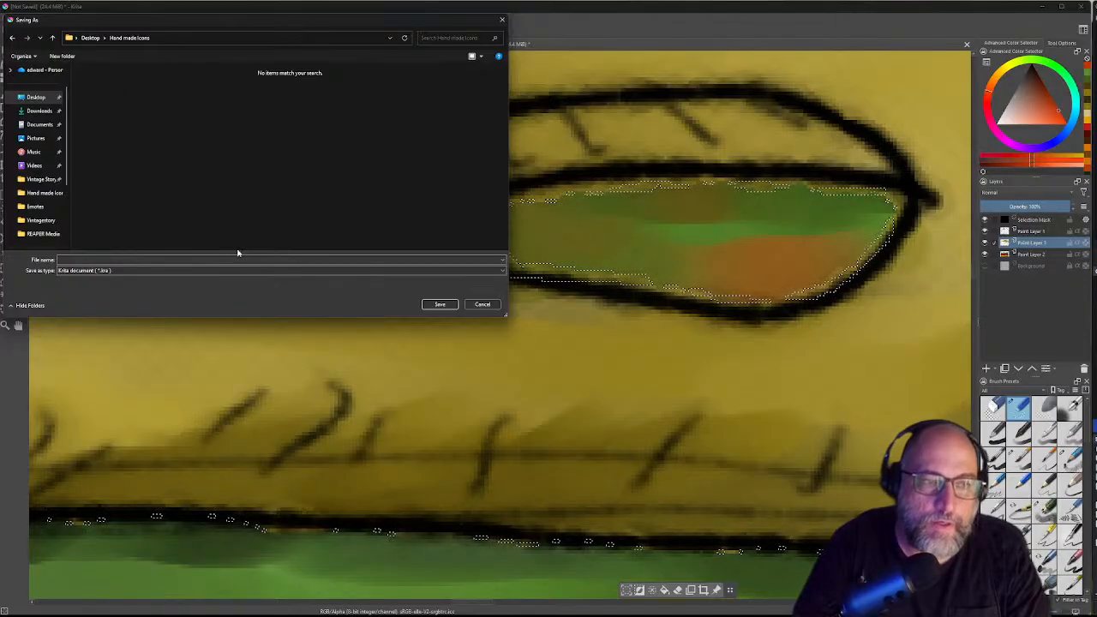
{"action": "left_click", "coordinate": [148, 258]}
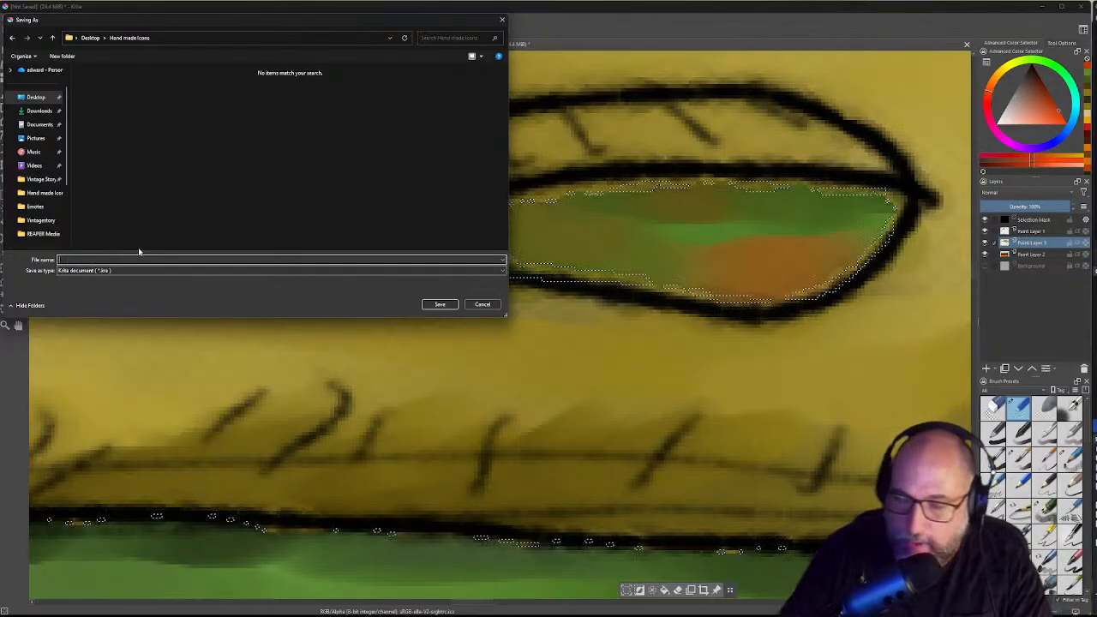
{"action": "type", "text": "Ch"}
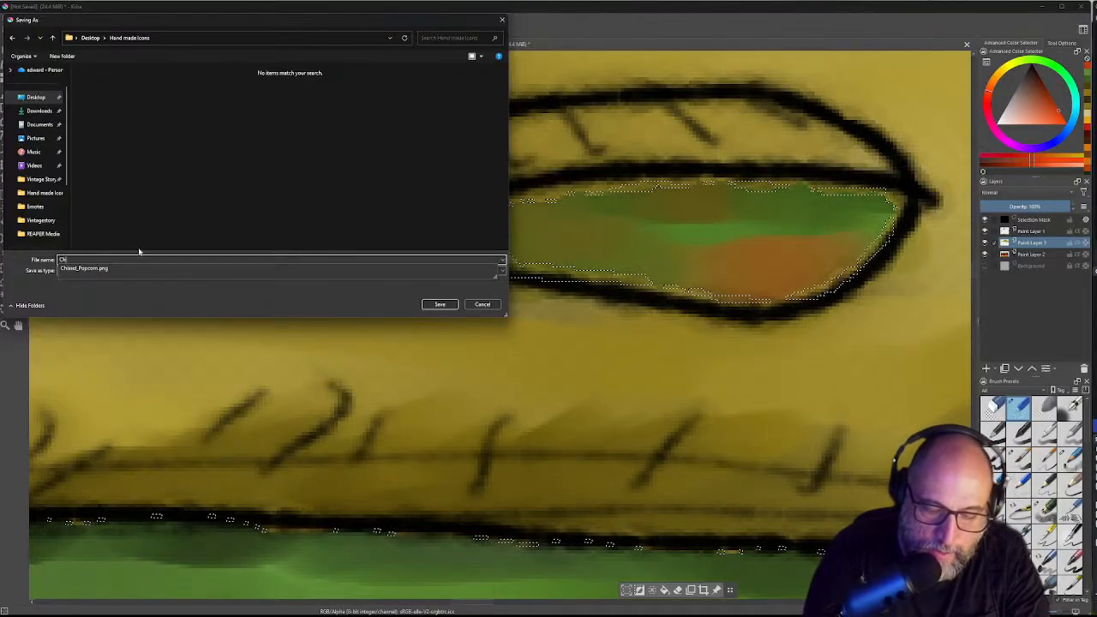
{"action": "type", "text": "e"}
{"action": "key", "text": "BackSpace"}
{"action": "key", "text": "BackSpace"}
{"action": "key", "text": "BackSpace"}
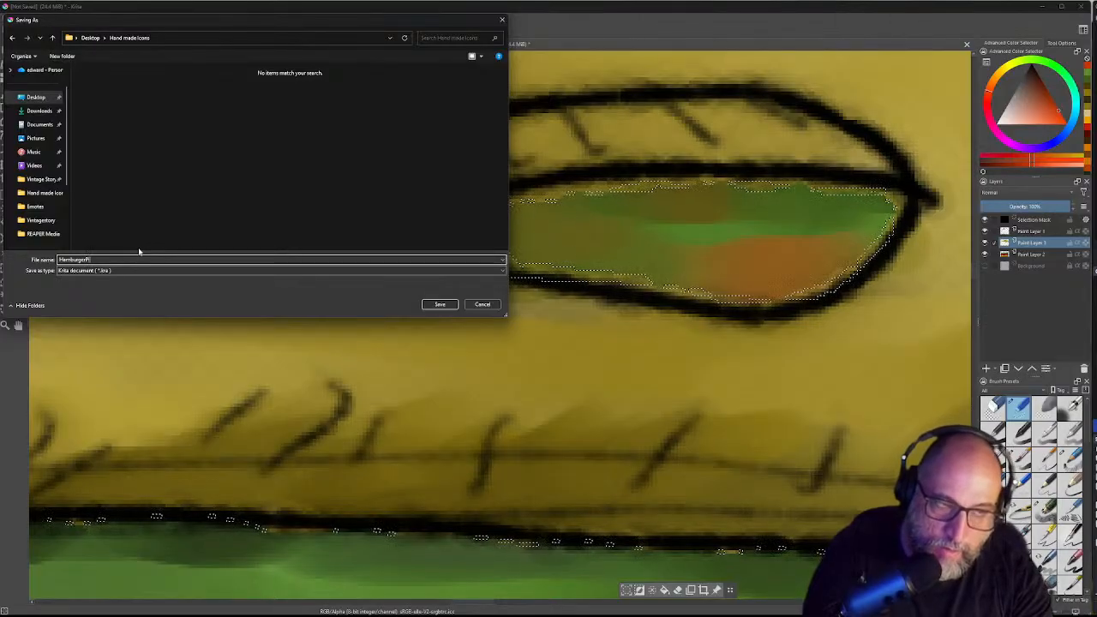
{"action": "type", "text": "Ed"}
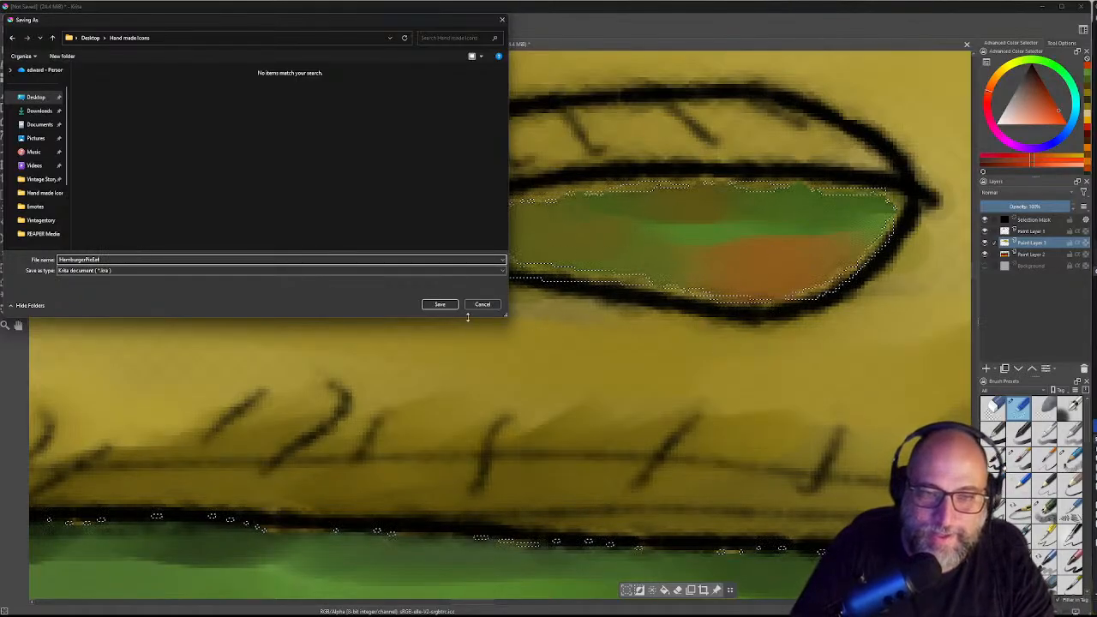
{"action": "left_click", "coordinate": [440, 304]}
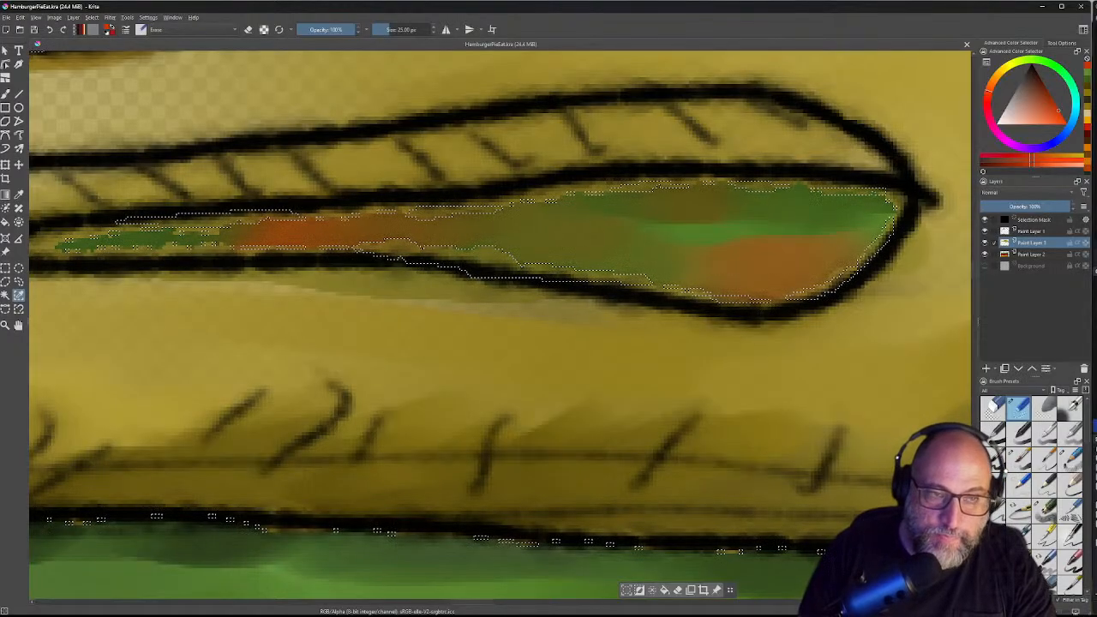
Step: Drop the slit selection and pick an eraser brush preset with Paint Layer 3 active
{"action": "key", "text": "ctrl+shift+a"}
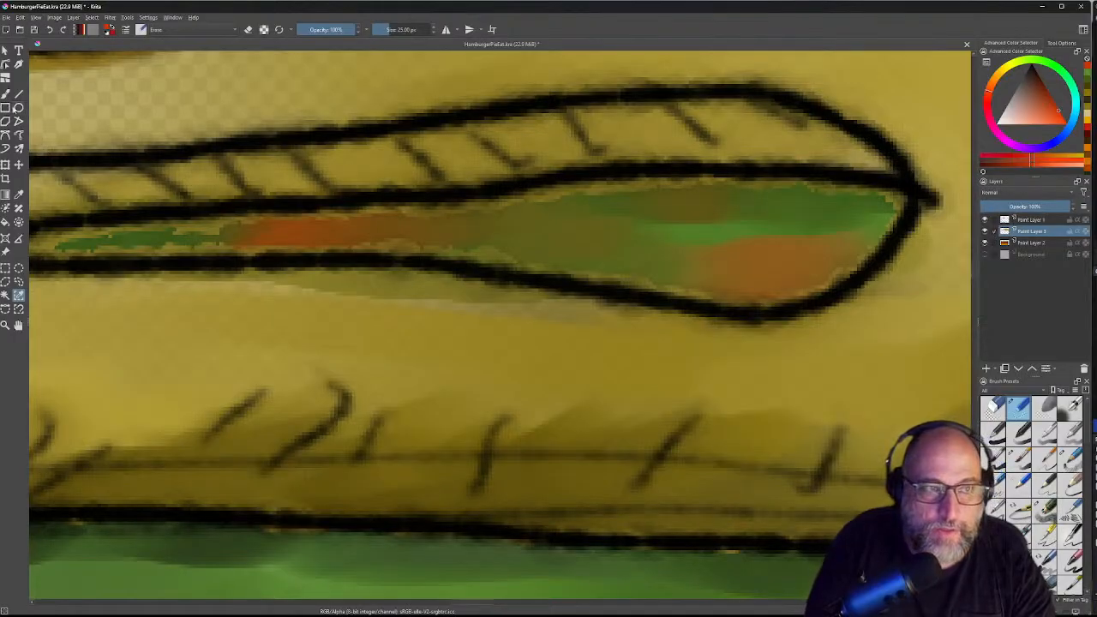
{"action": "left_click", "coordinate": [248, 29]}
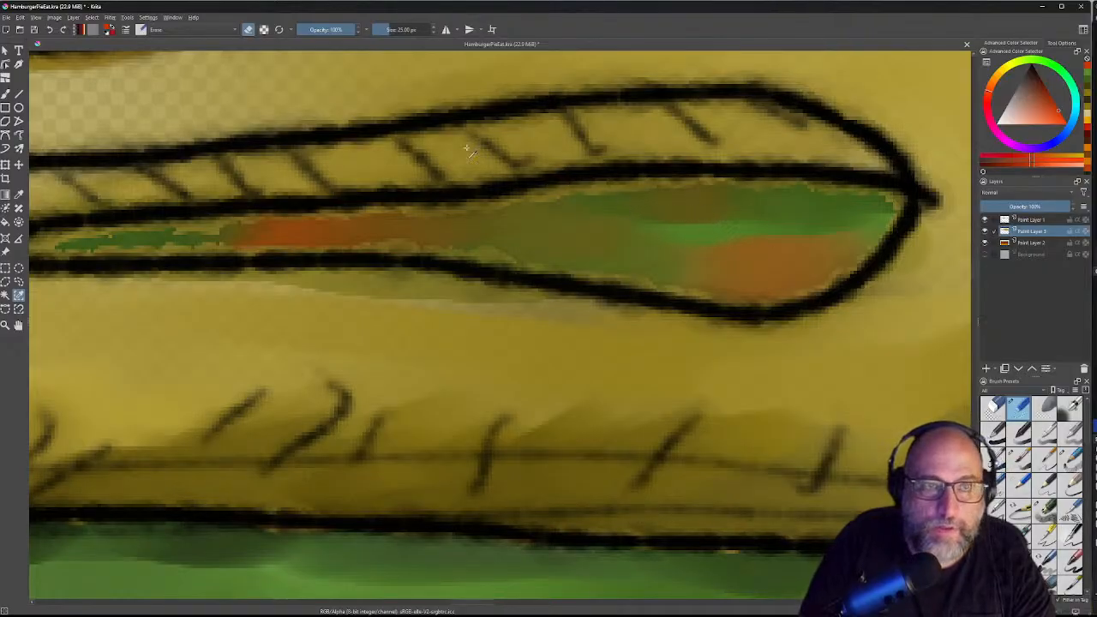
{"action": "left_click", "coordinate": [248, 31]}
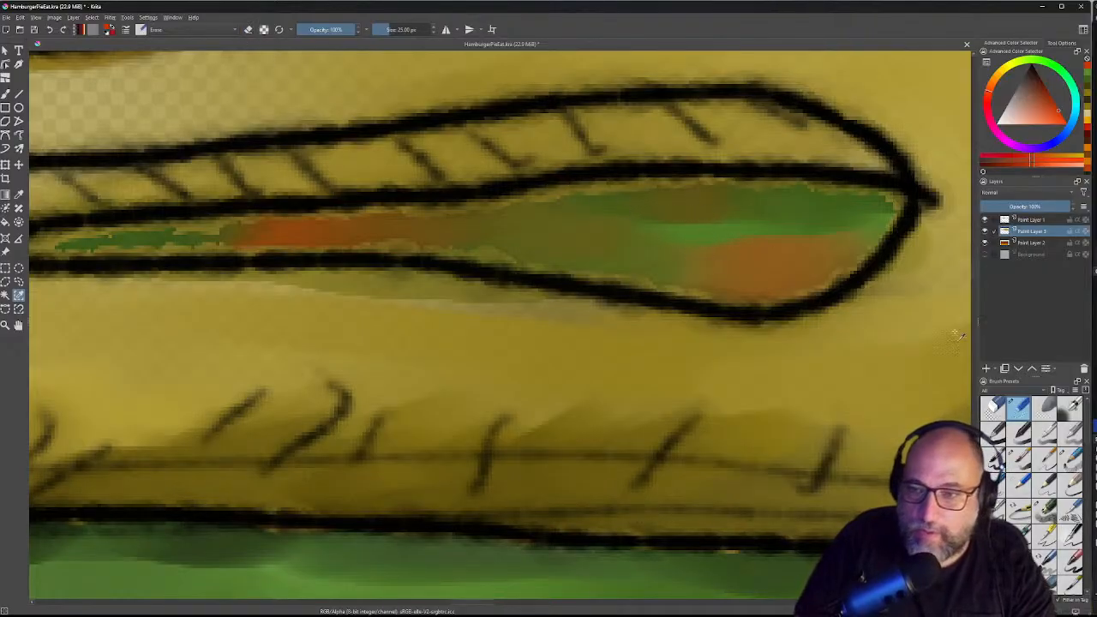
{"action": "left_click", "coordinate": [994, 408]}
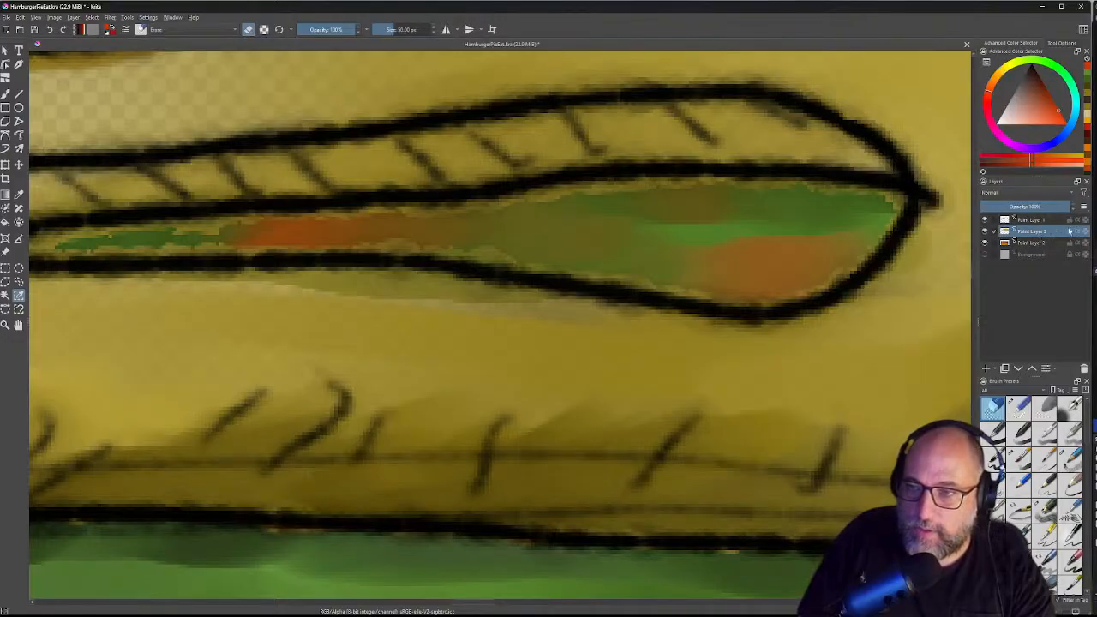
{"action": "left_click", "coordinate": [1036, 220]}
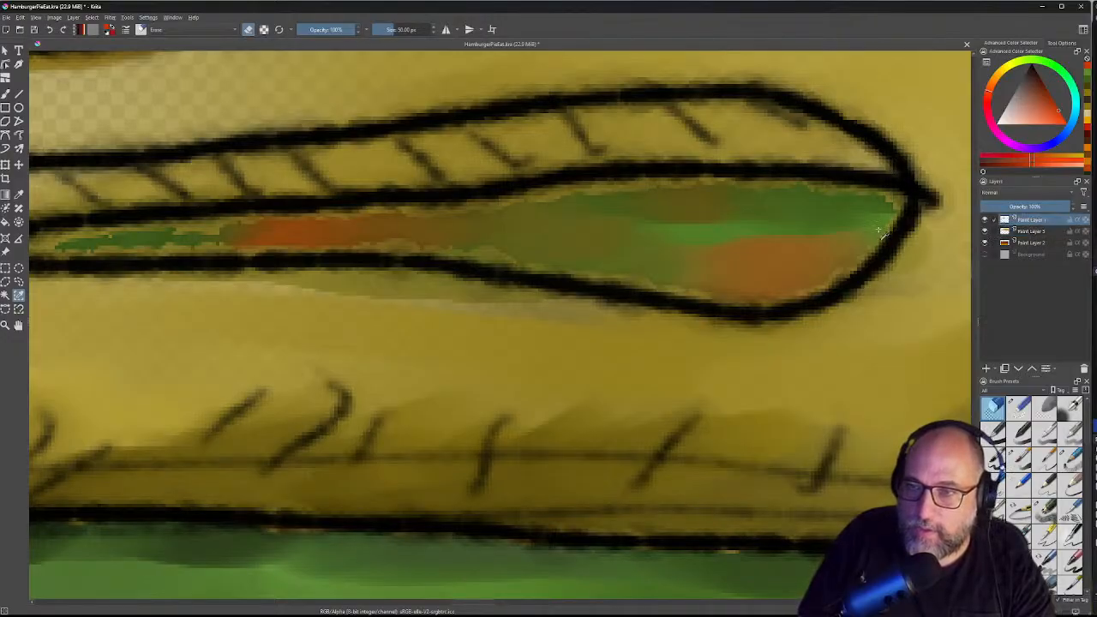
{"action": "left_click", "coordinate": [1034, 233]}
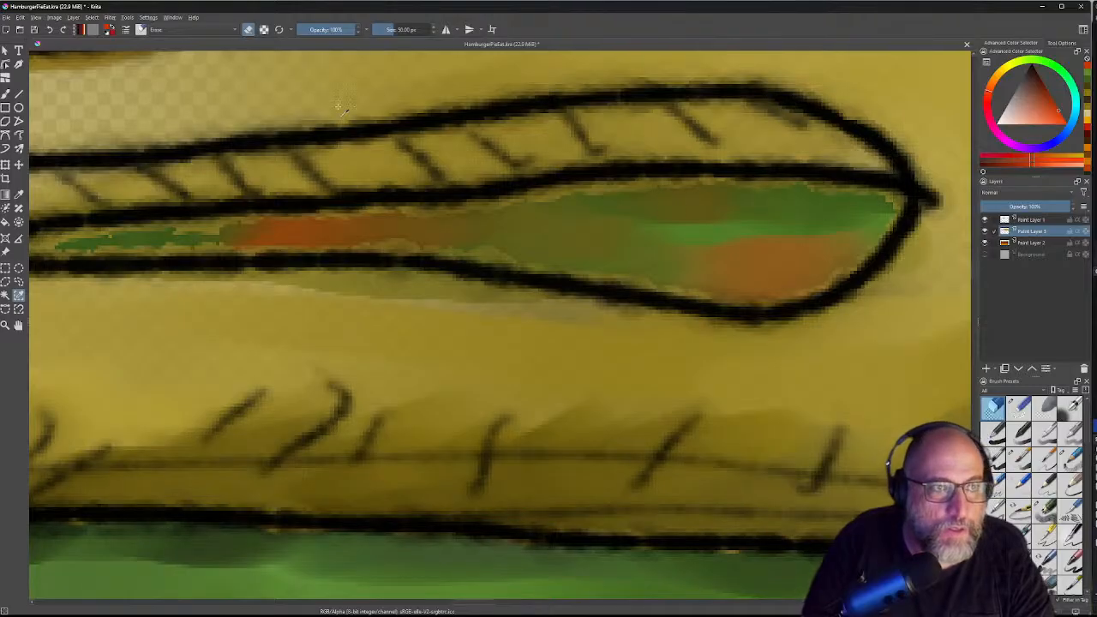
{"action": "left_click", "coordinate": [5, 51]}
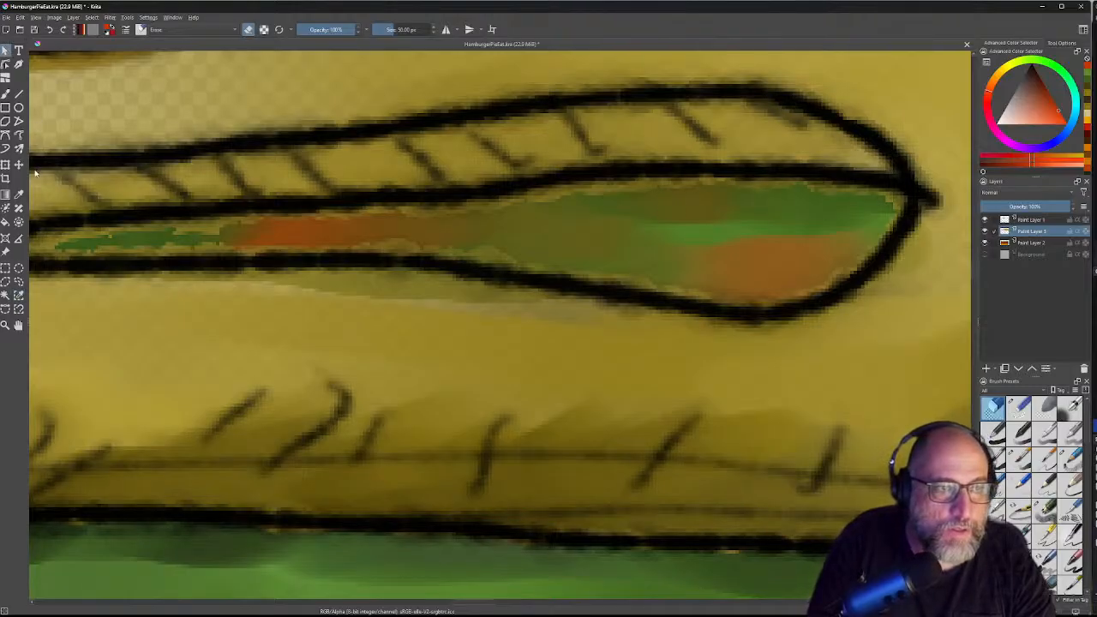
{"action": "left_click", "coordinate": [6, 95]}
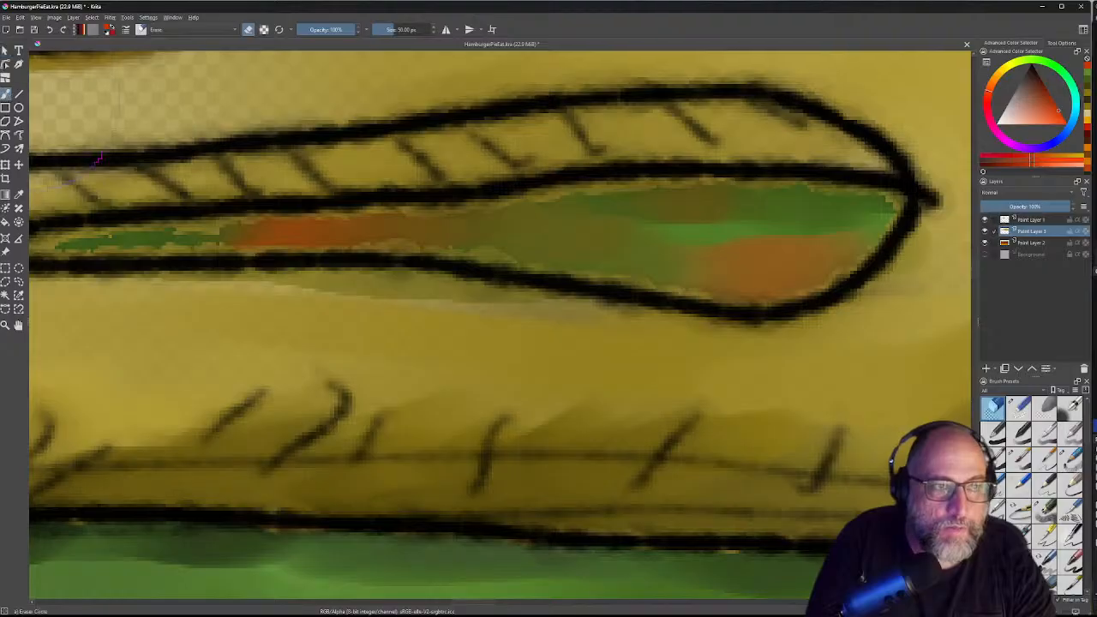
{"action": "left_click", "coordinate": [1019, 406]}
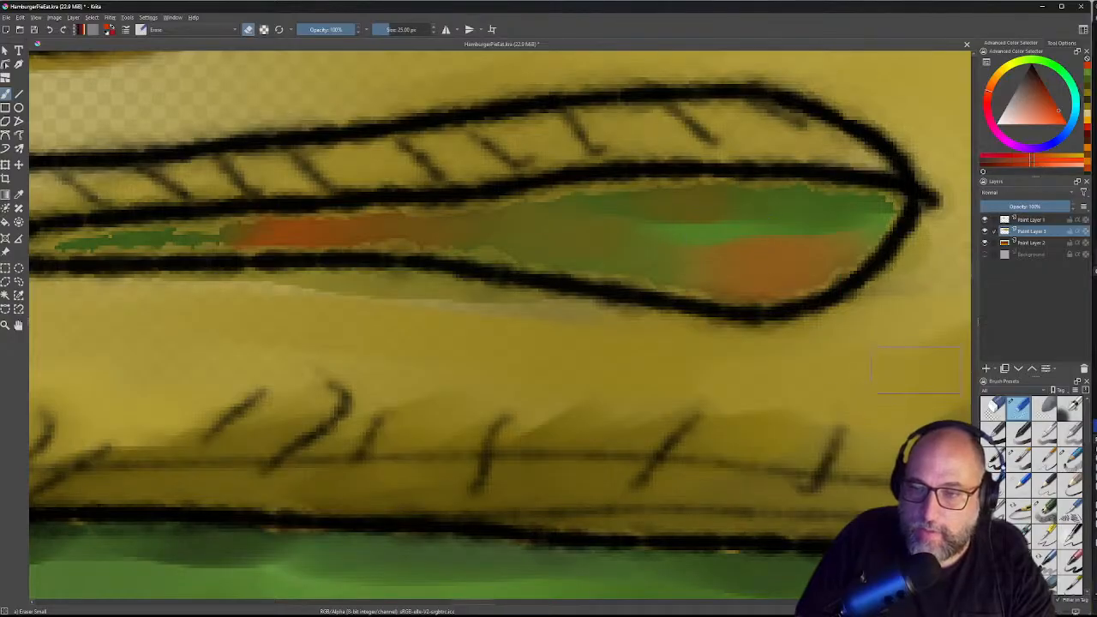
Step: Set the eraser to about 12.75 px and erase pale crust paint along the slit's edges
{"action": "key", "text": "slash"}
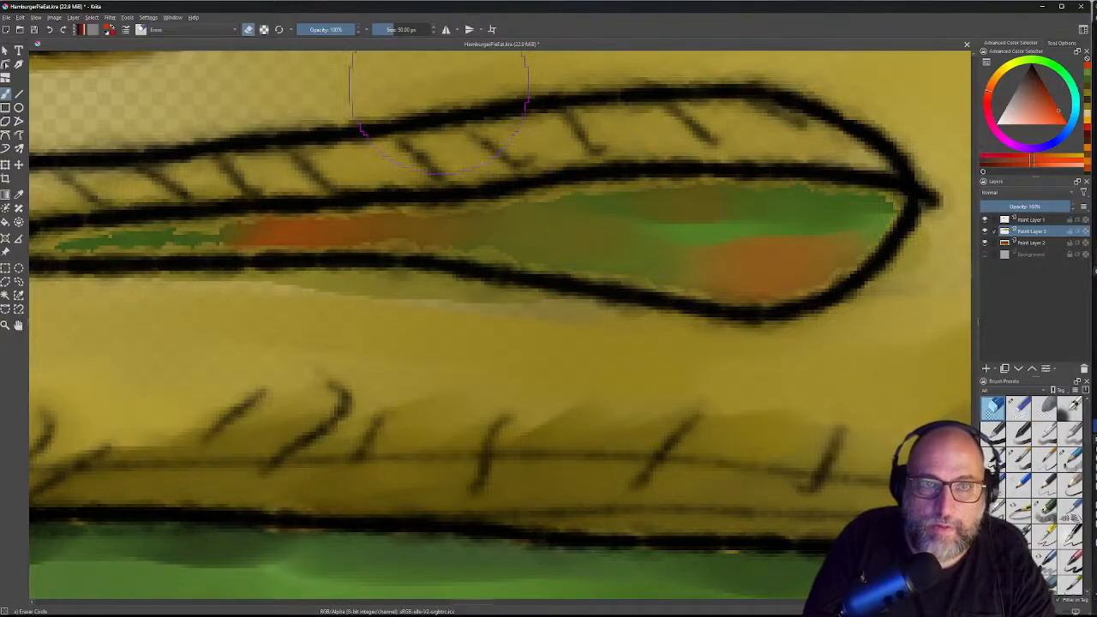
{"action": "left_click", "coordinate": [378, 31]}
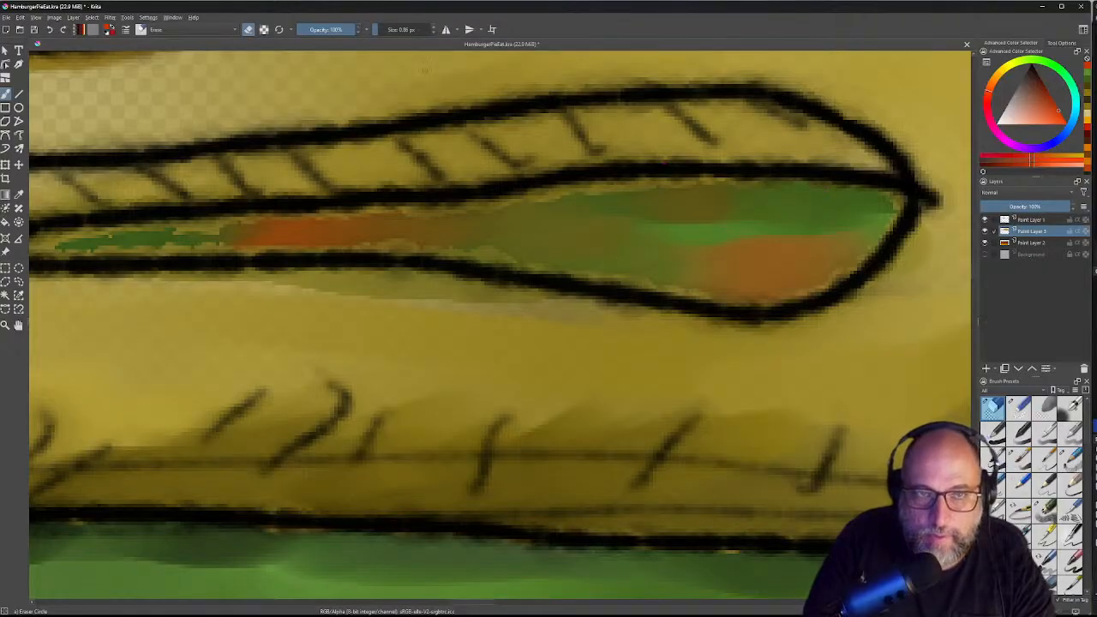
{"action": "left_click_drag", "start_coordinate": [374, 28], "coordinate": [386, 32]}
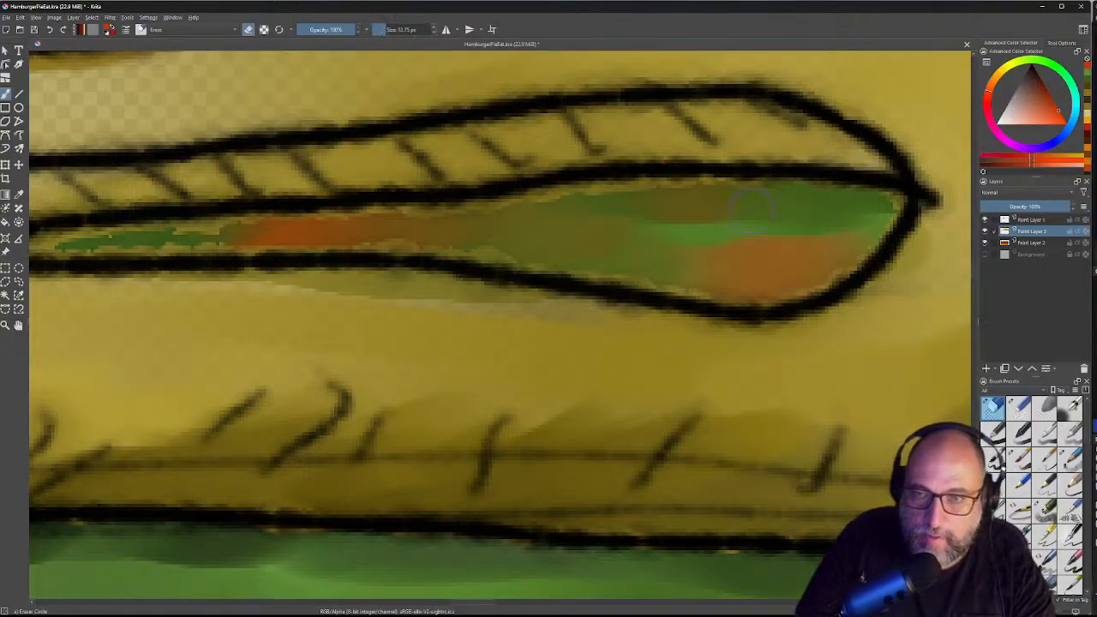
{"action": "mouse_move", "coordinate": [870, 213]}
{"action": "left_mouse_down"}
{"action": "mouse_move", "coordinate": [892, 206]}
{"action": "mouse_move", "coordinate": [862, 230]}
{"action": "left_mouse_up"}
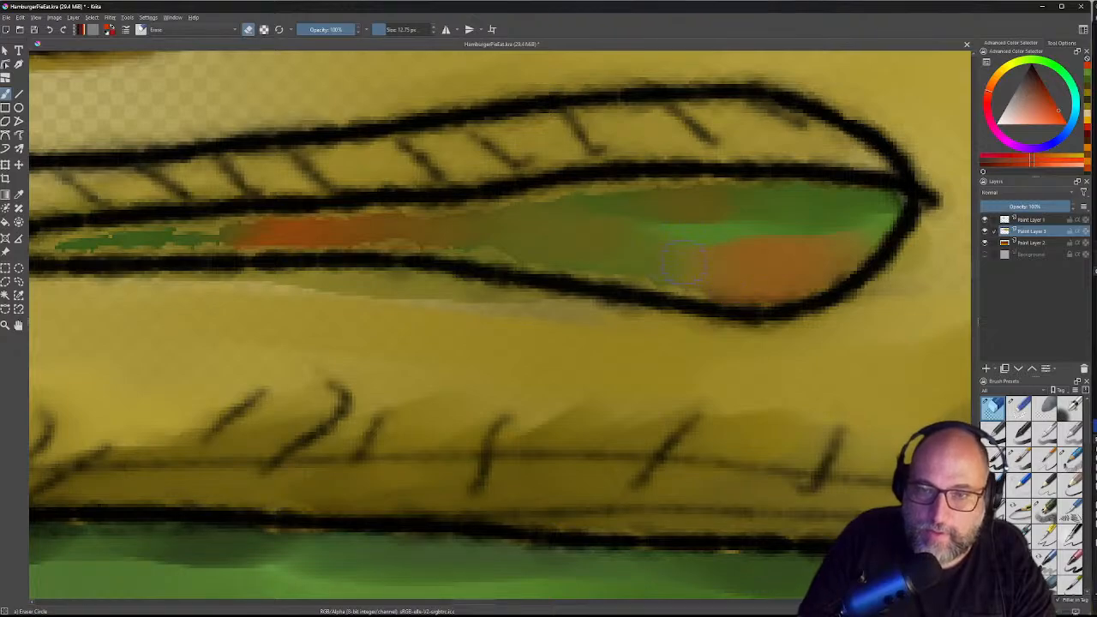
{"action": "mouse_move", "coordinate": [707, 280]}
{"action": "left_mouse_down"}
{"action": "mouse_move", "coordinate": [651, 286]}
{"action": "mouse_move", "coordinate": [552, 270]}
{"action": "mouse_move", "coordinate": [549, 241]}
{"action": "mouse_move", "coordinate": [480, 262]}
{"action": "mouse_move", "coordinate": [440, 240]}
{"action": "mouse_move", "coordinate": [370, 234]}
{"action": "mouse_move", "coordinate": [600, 202]}
{"action": "left_mouse_up"}
{"action": "left_click_drag", "start_coordinate": [522, 210], "coordinate": [596, 206]}
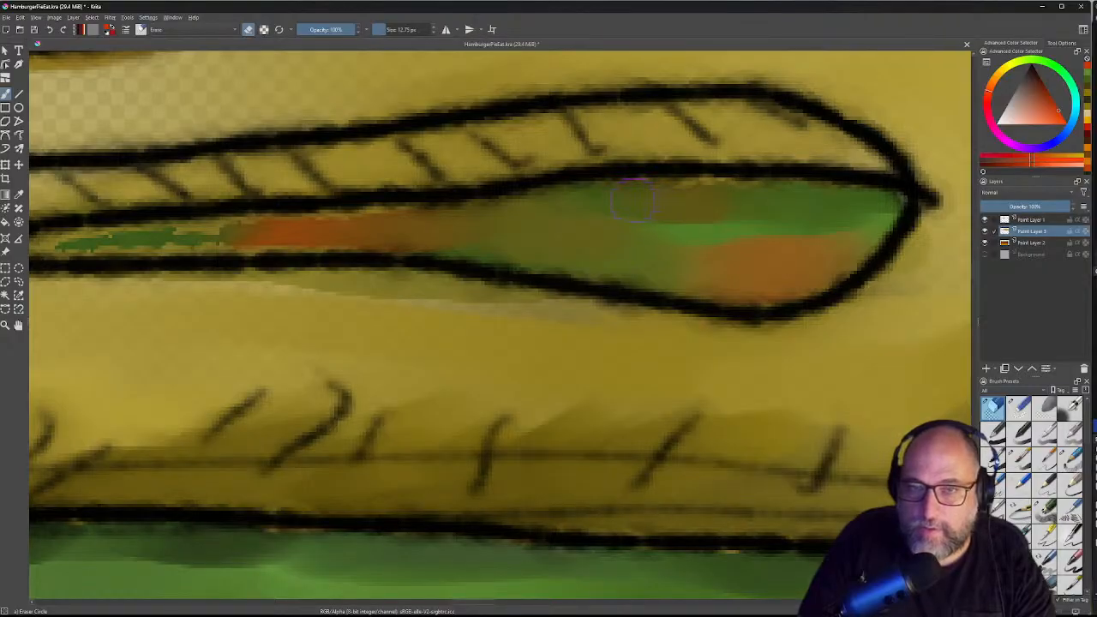
{"action": "left_click_drag", "start_coordinate": [636, 197], "coordinate": [826, 203]}
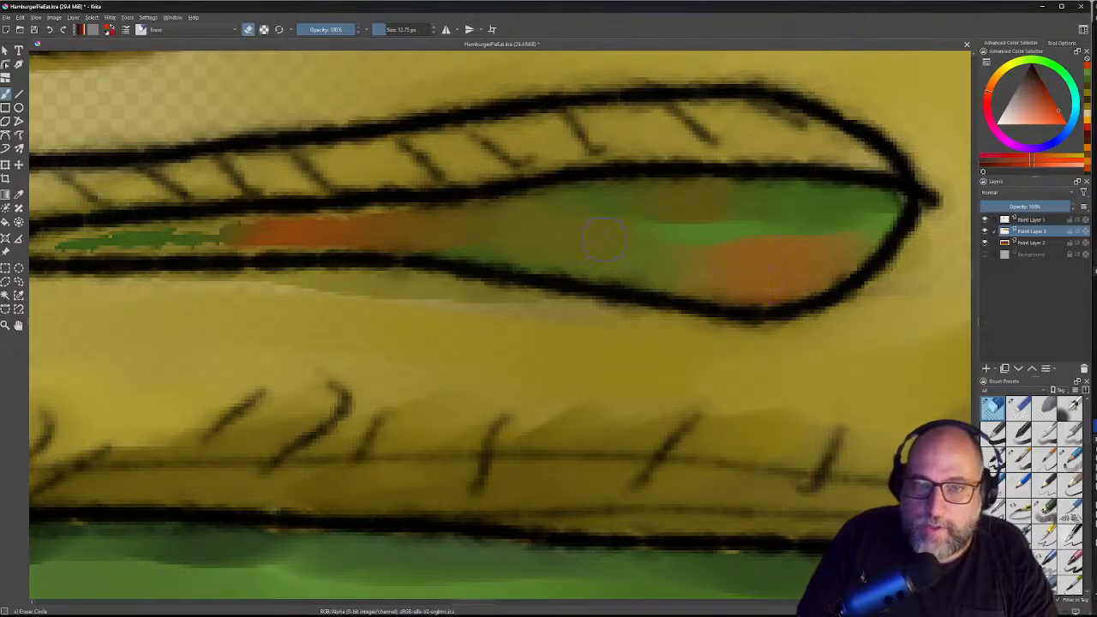
{"action": "left_click_drag", "start_coordinate": [366, 215], "coordinate": [686, 171]}
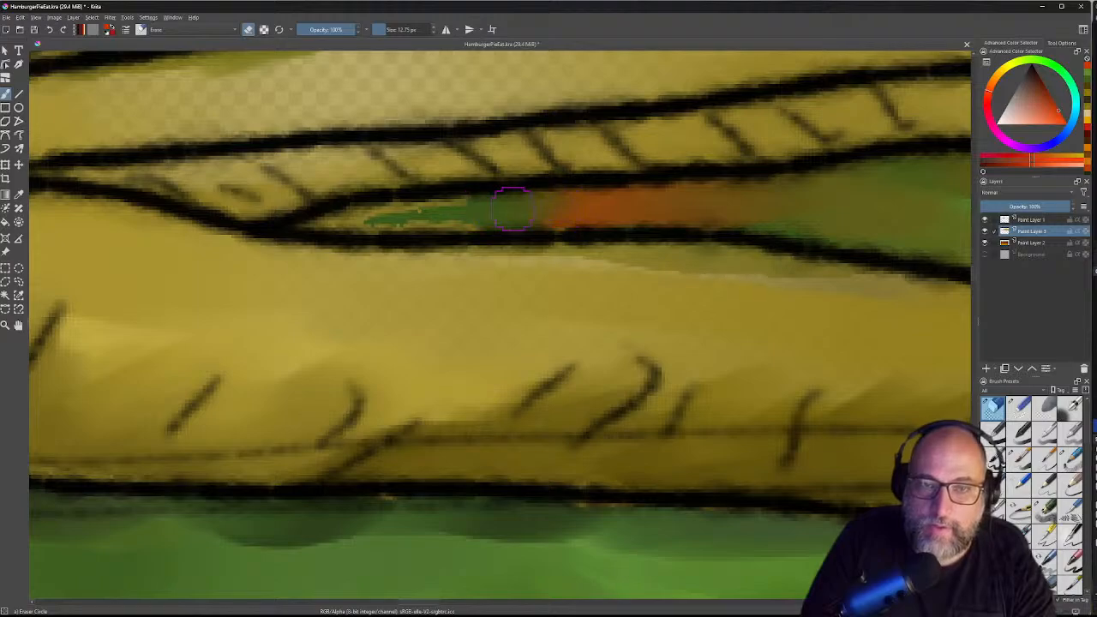
{"action": "mouse_move", "coordinate": [416, 208]}
{"action": "left_mouse_down"}
{"action": "mouse_move", "coordinate": [317, 209]}
{"action": "mouse_move", "coordinate": [300, 223]}
{"action": "mouse_move", "coordinate": [319, 226]}
{"action": "left_mouse_up"}
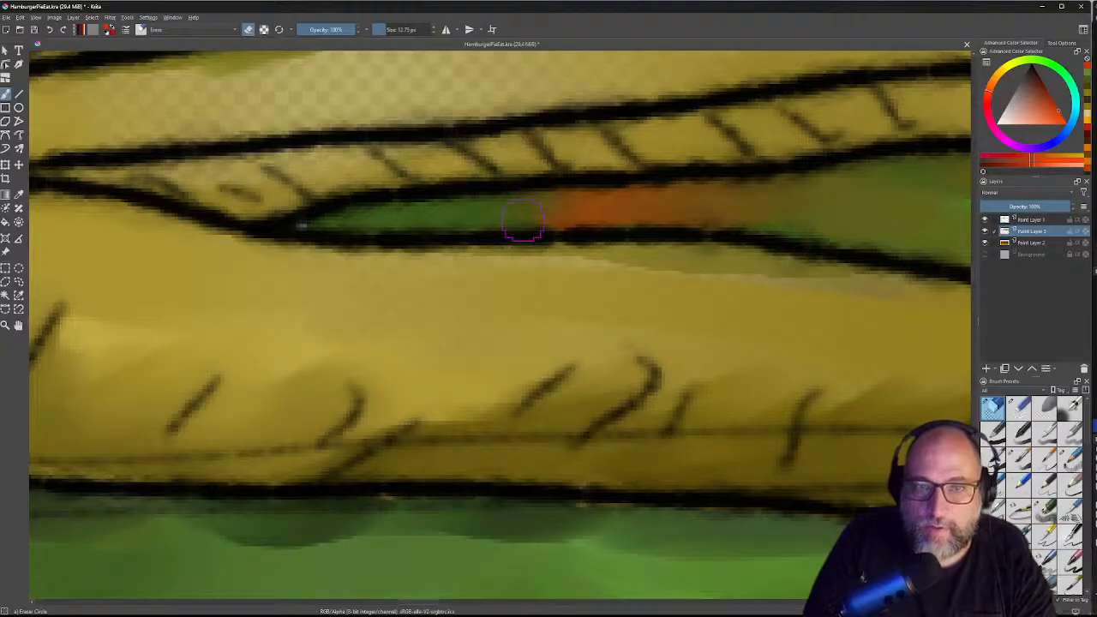
Step: Erase the yellow fringe and stray fill around the next slit's orange and green paint
{"action": "left_click_drag", "start_coordinate": [531, 204], "coordinate": [495, 237]}
{"action": "left_click_drag", "start_coordinate": [506, 148], "coordinate": [543, 266]}
{"action": "mouse_move", "coordinate": [498, 182]}
{"action": "left_mouse_down"}
{"action": "mouse_move", "coordinate": [630, 152]}
{"action": "mouse_move", "coordinate": [676, 112]}
{"action": "left_mouse_up"}
{"action": "mouse_move", "coordinate": [821, 184]}
{"action": "left_mouse_down"}
{"action": "mouse_move", "coordinate": [888, 169]}
{"action": "mouse_move", "coordinate": [861, 203]}
{"action": "left_mouse_up"}
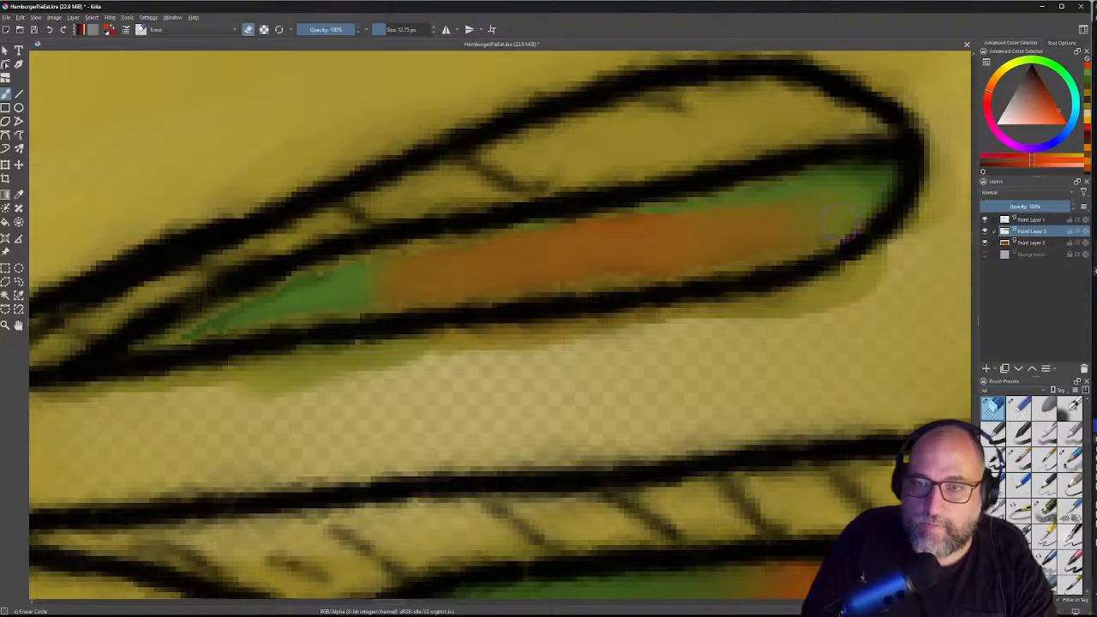
{"action": "left_click_drag", "start_coordinate": [816, 235], "coordinate": [699, 258]}
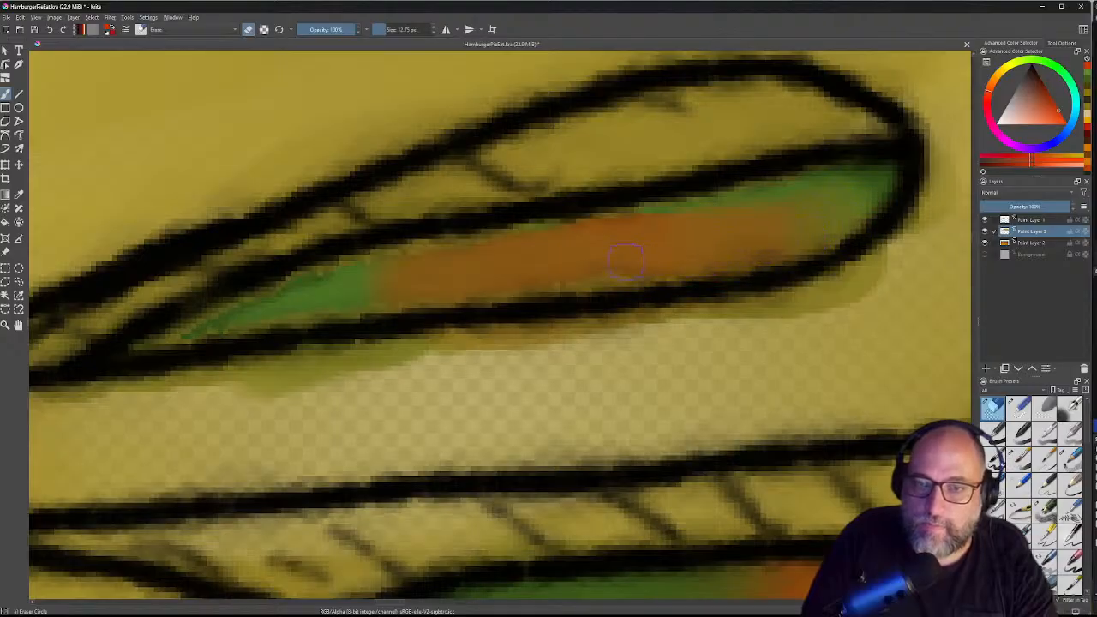
{"action": "left_click_drag", "start_coordinate": [612, 271], "coordinate": [705, 267]}
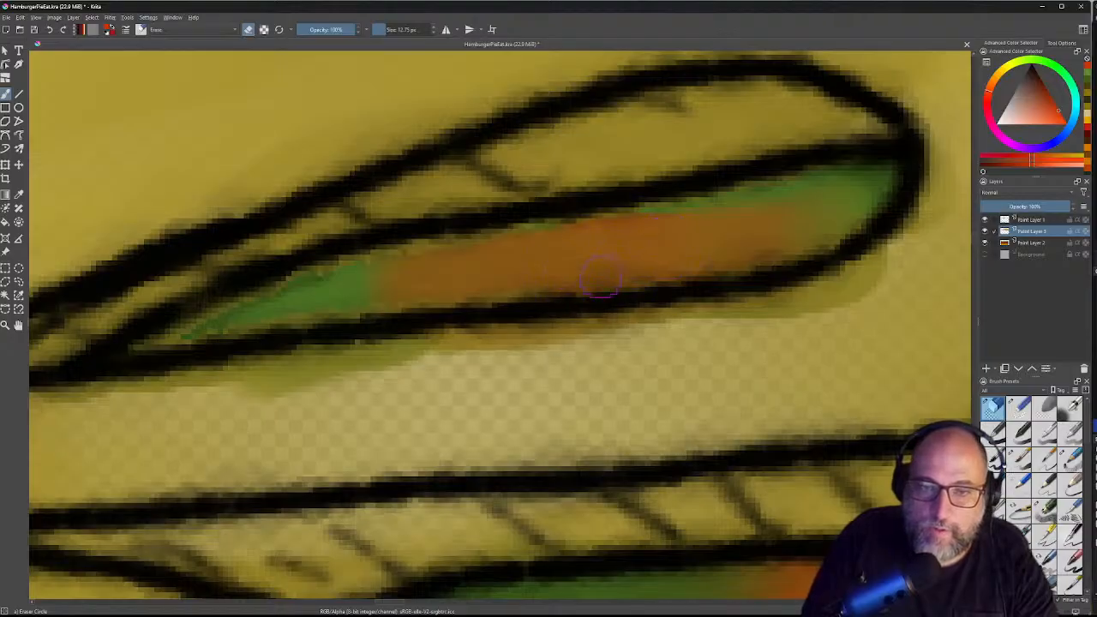
{"action": "mouse_move", "coordinate": [589, 234]}
{"action": "left_mouse_down"}
{"action": "mouse_move", "coordinate": [623, 229]}
{"action": "mouse_move", "coordinate": [430, 266]}
{"action": "mouse_move", "coordinate": [464, 258]}
{"action": "mouse_move", "coordinate": [399, 252]}
{"action": "mouse_move", "coordinate": [463, 253]}
{"action": "mouse_move", "coordinate": [310, 286]}
{"action": "mouse_move", "coordinate": [347, 273]}
{"action": "mouse_move", "coordinate": [143, 339]}
{"action": "mouse_move", "coordinate": [424, 290]}
{"action": "left_mouse_up"}
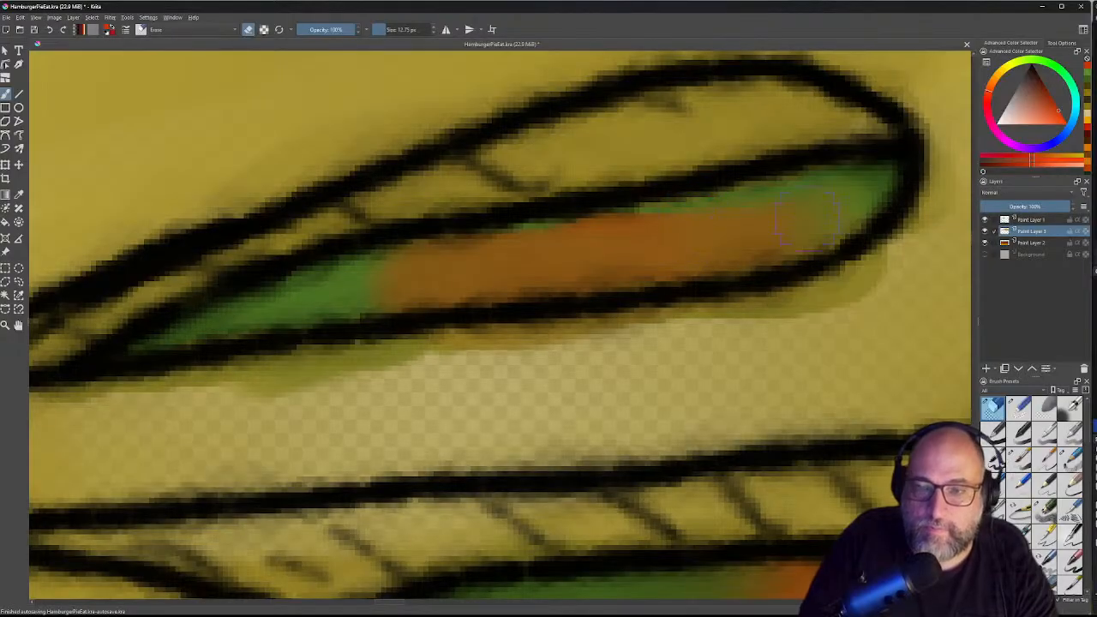
{"action": "left_click_drag", "start_coordinate": [791, 214], "coordinate": [631, 320]}
{"action": "left_click_drag", "start_coordinate": [834, 239], "coordinate": [645, 204]}
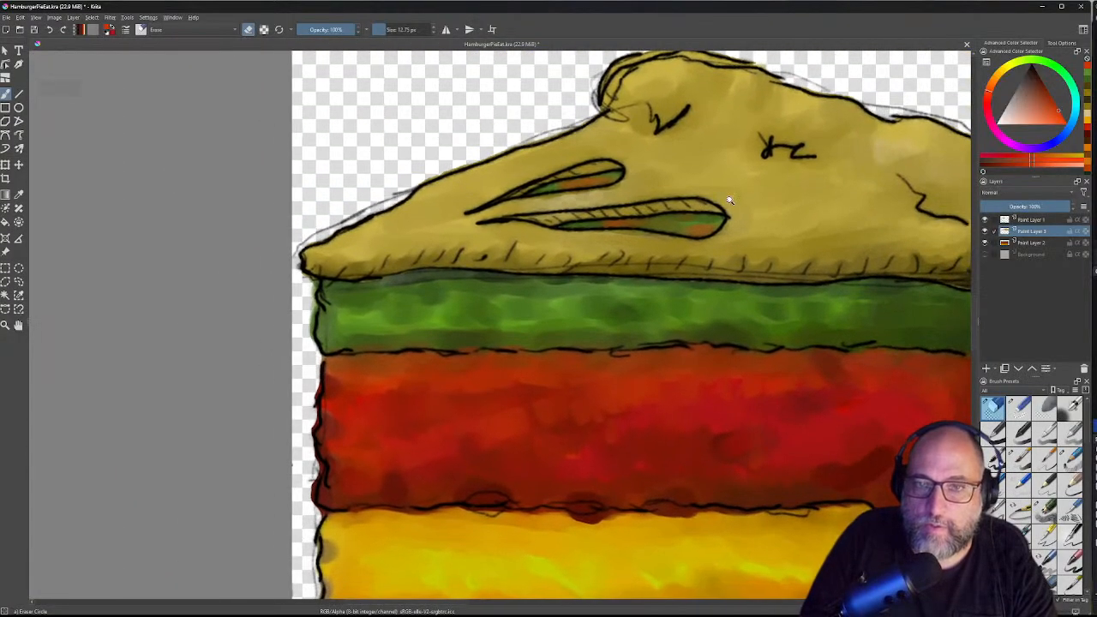
{"action": "left_click_drag", "start_coordinate": [762, 199], "coordinate": [766, 205]}
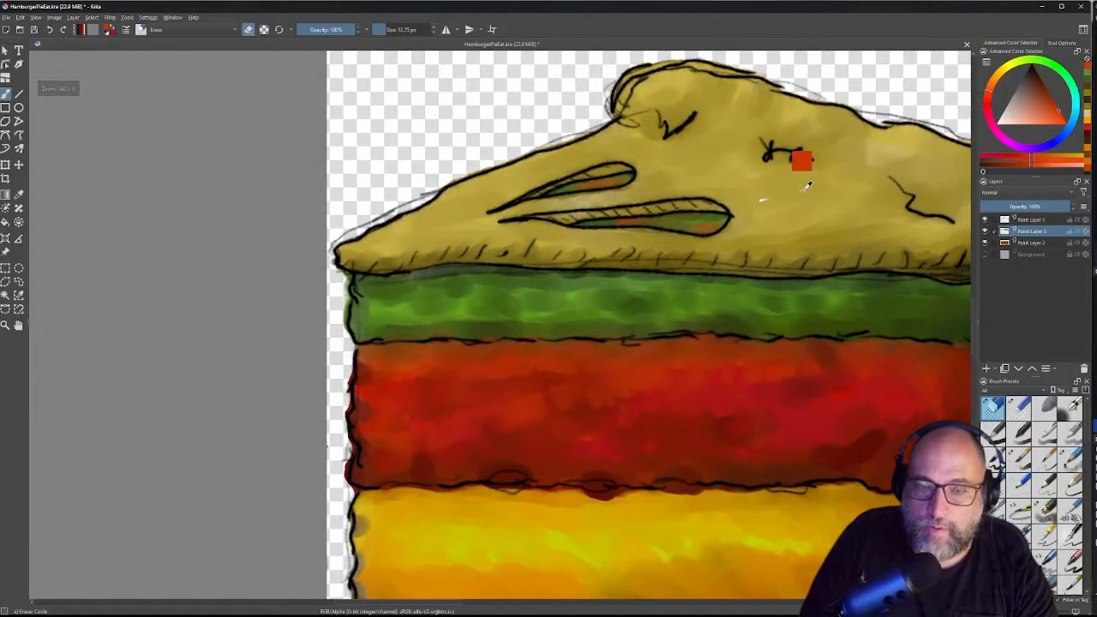
{"action": "left_click_drag", "start_coordinate": [793, 204], "coordinate": [658, 288]}
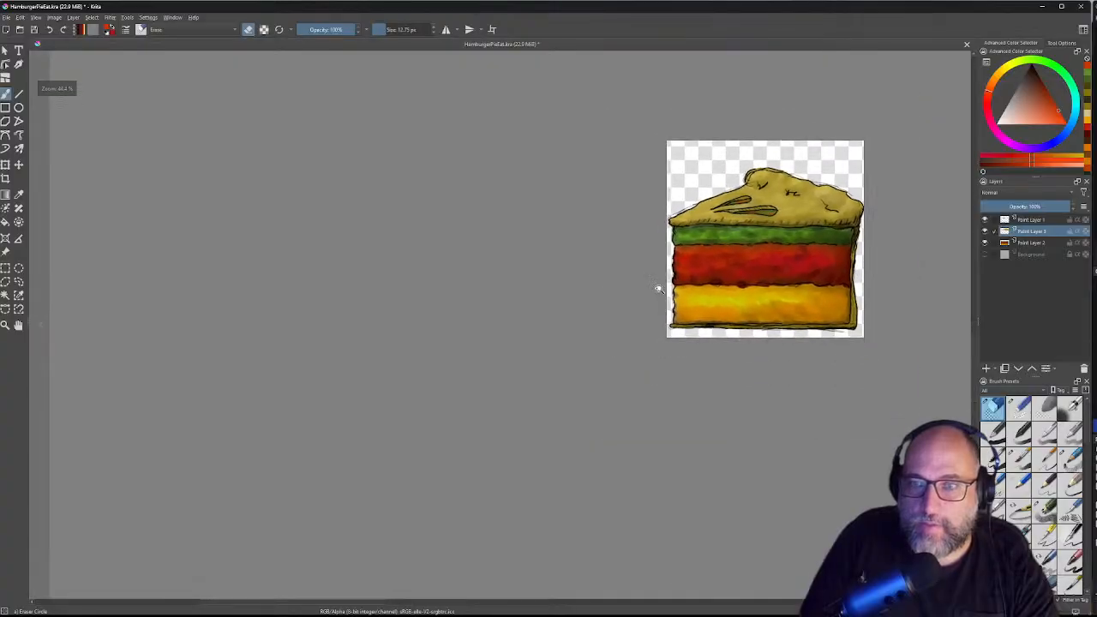
{"action": "left_click_drag", "start_coordinate": [737, 245], "coordinate": [604, 255]}
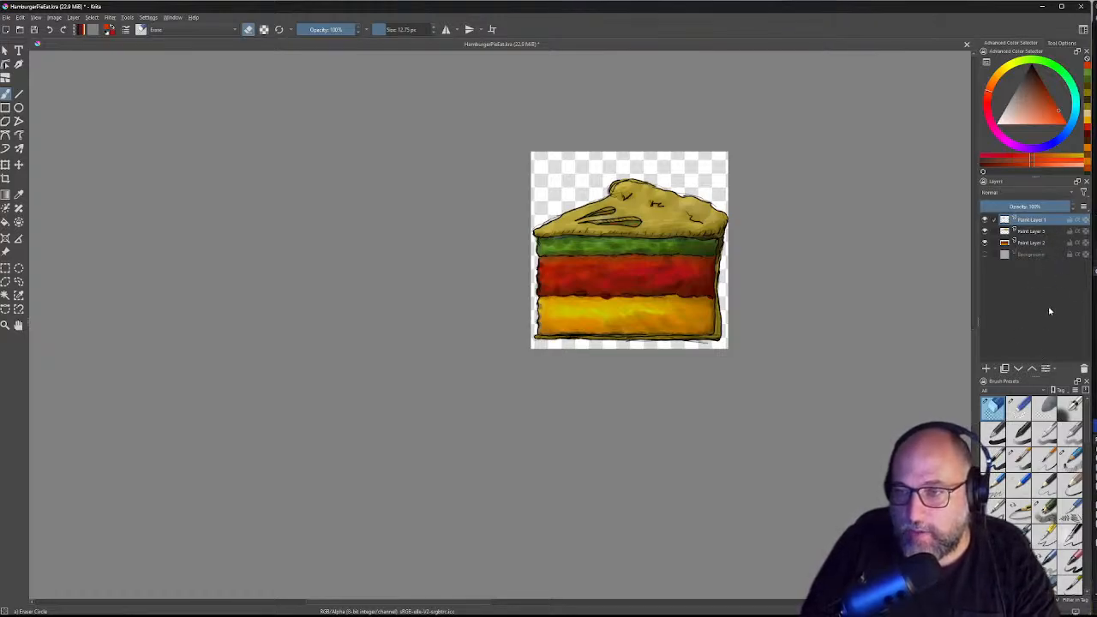
Step: Add a new empty Paint Layer 4 at the top of the layer stack
{"action": "left_click", "coordinate": [986, 368]}
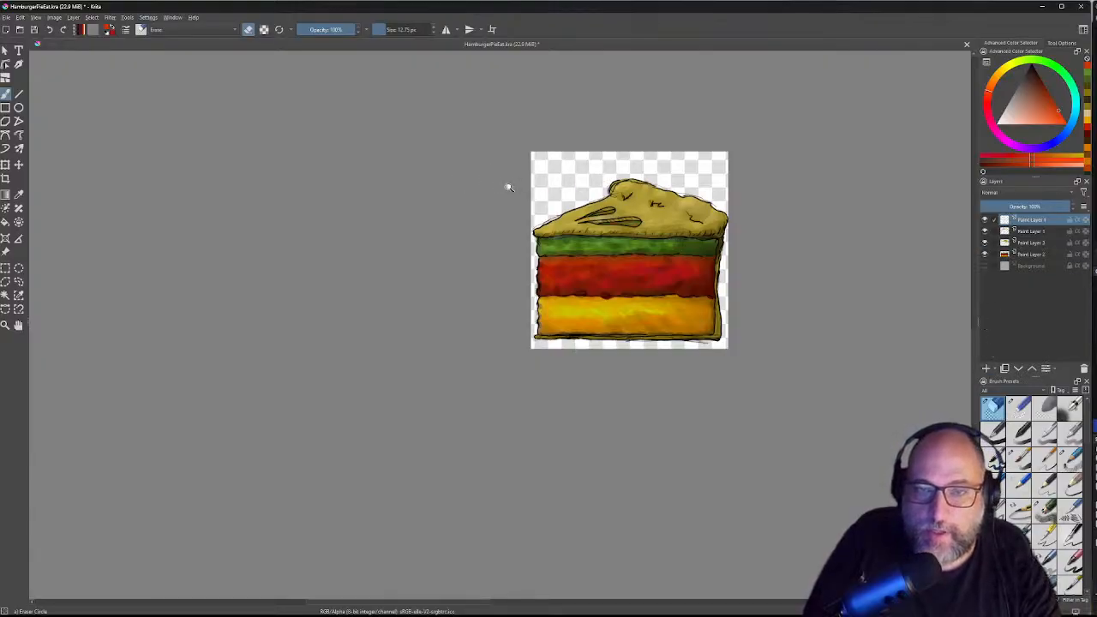
{"action": "scroll", "coordinate": [507, 183], "scroll_direction": "down", "scroll_amount": 2}
{"action": "scroll", "coordinate": [497, 152], "scroll_direction": "up", "scroll_amount": 3}
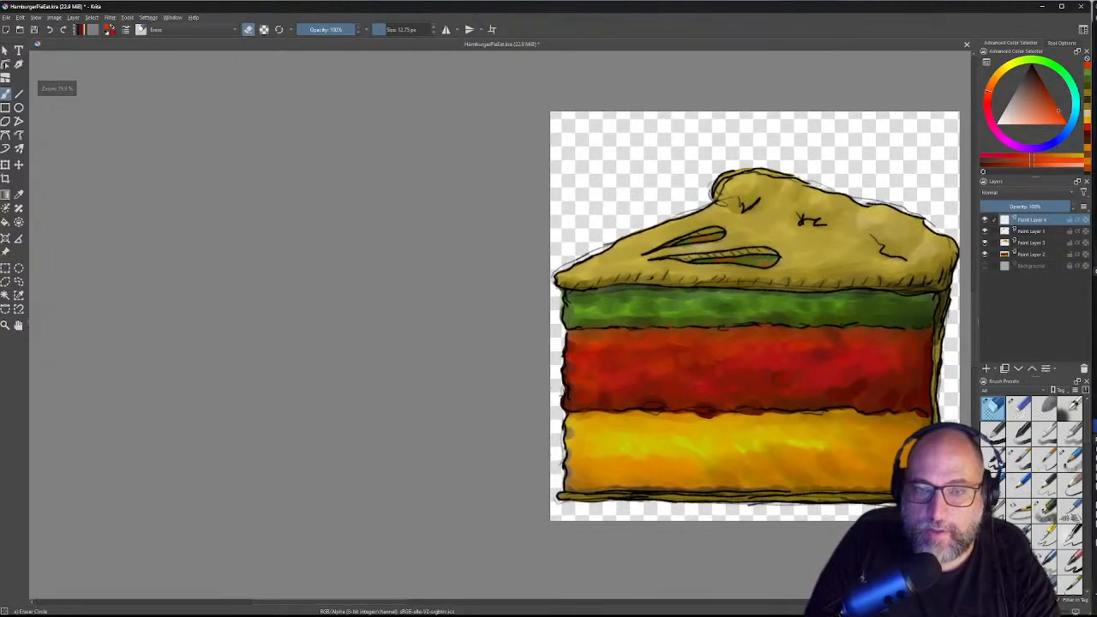
Step: Load the Wet Paint Plus brush from the Brush Presets list
{"action": "scroll", "coordinate": [629, 249], "scroll_direction": "up", "scroll_amount": 2}
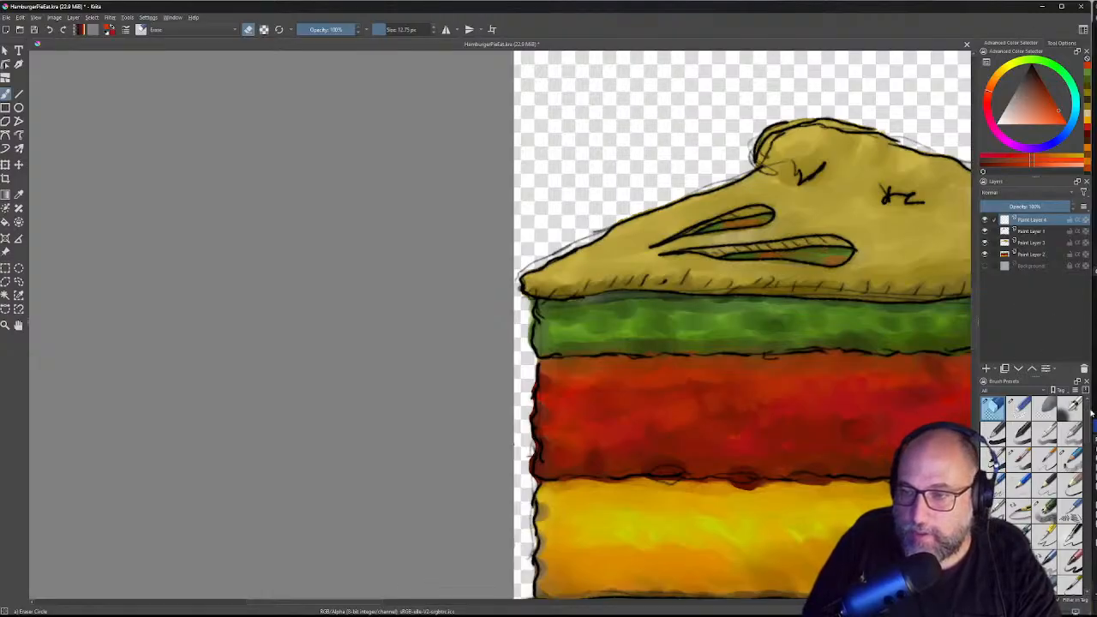
{"action": "mouse_move", "coordinate": [1087, 414]}
{"action": "left_mouse_down"}
{"action": "mouse_move", "coordinate": [1086, 504]}
{"action": "mouse_move", "coordinate": [1087, 471]}
{"action": "left_mouse_up"}
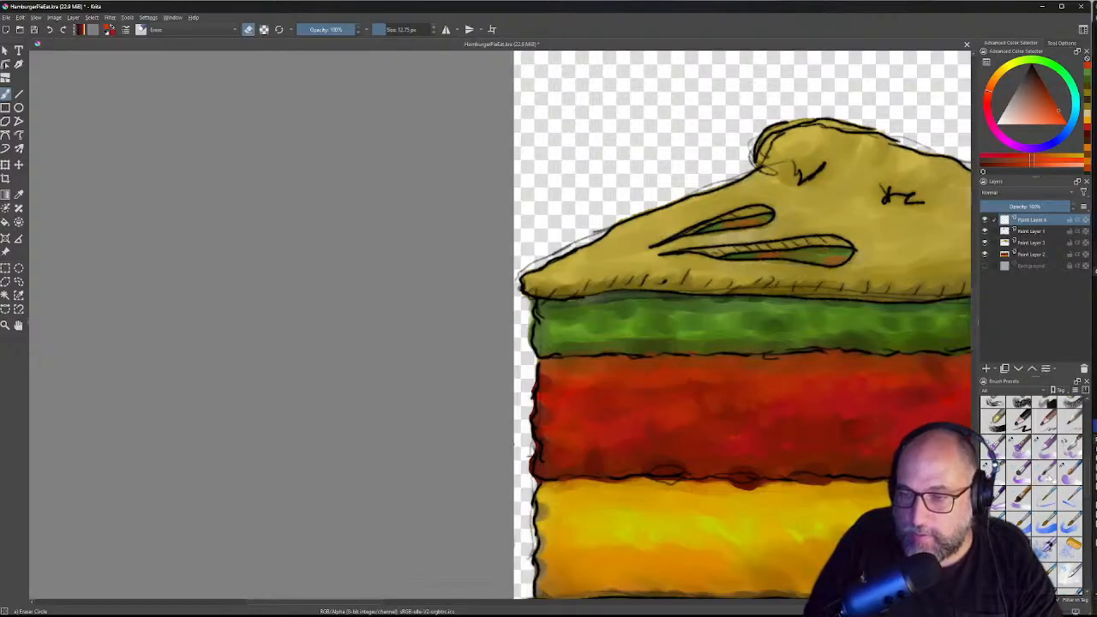
{"action": "left_click", "coordinate": [1069, 473]}
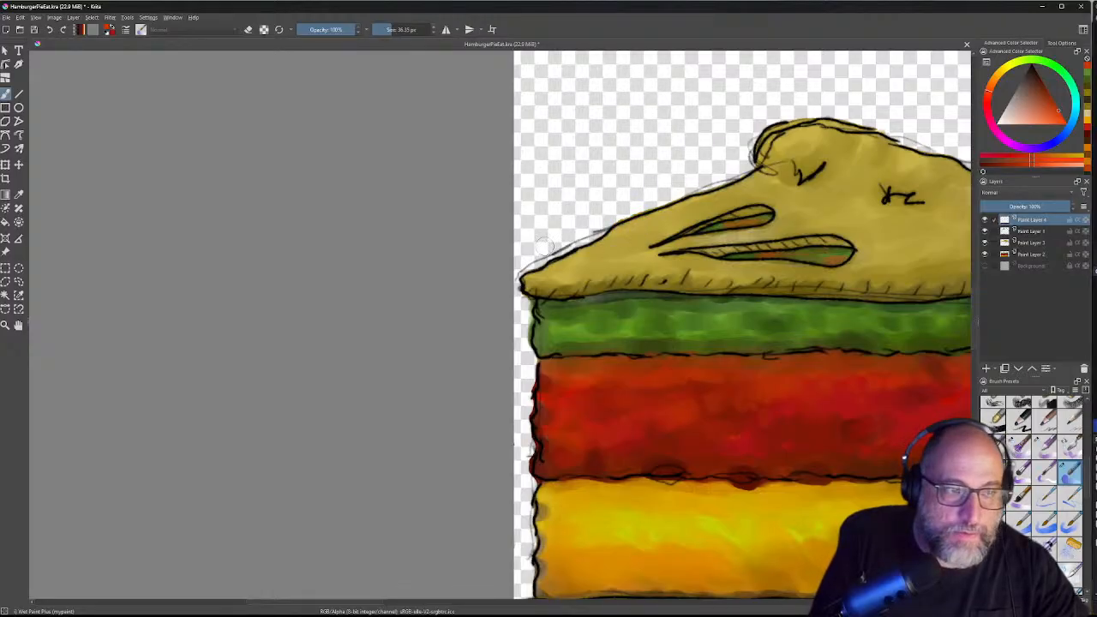
Step: Choose a pale cream-yellow colour and paint a first highlight stroke on the crust top
{"action": "left_click", "coordinate": [1002, 115]}
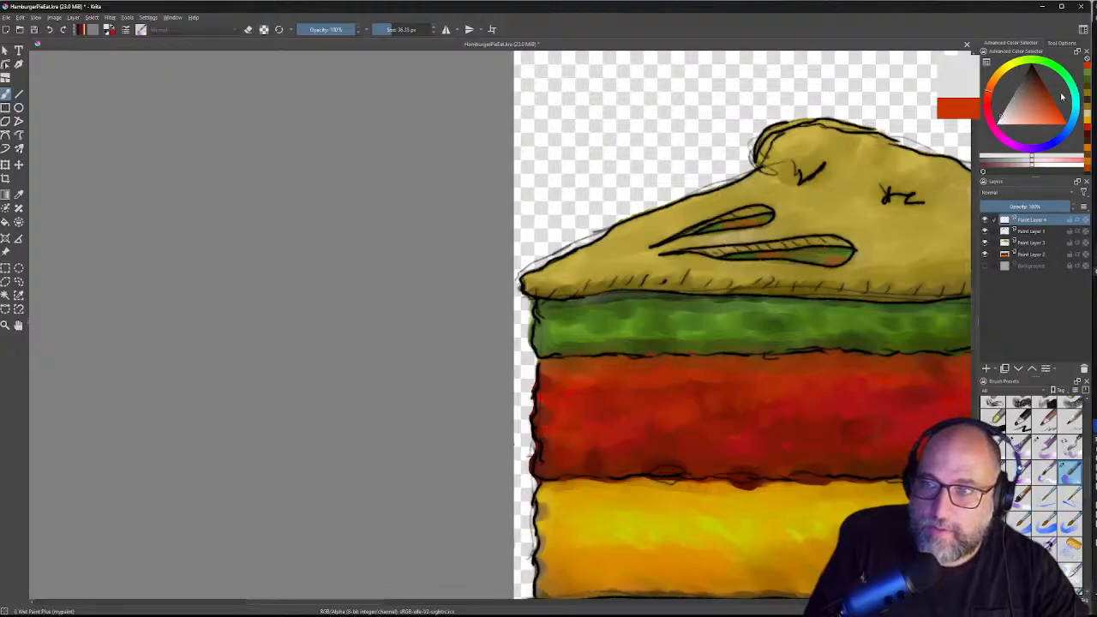
{"action": "left_click", "coordinate": [1015, 71]}
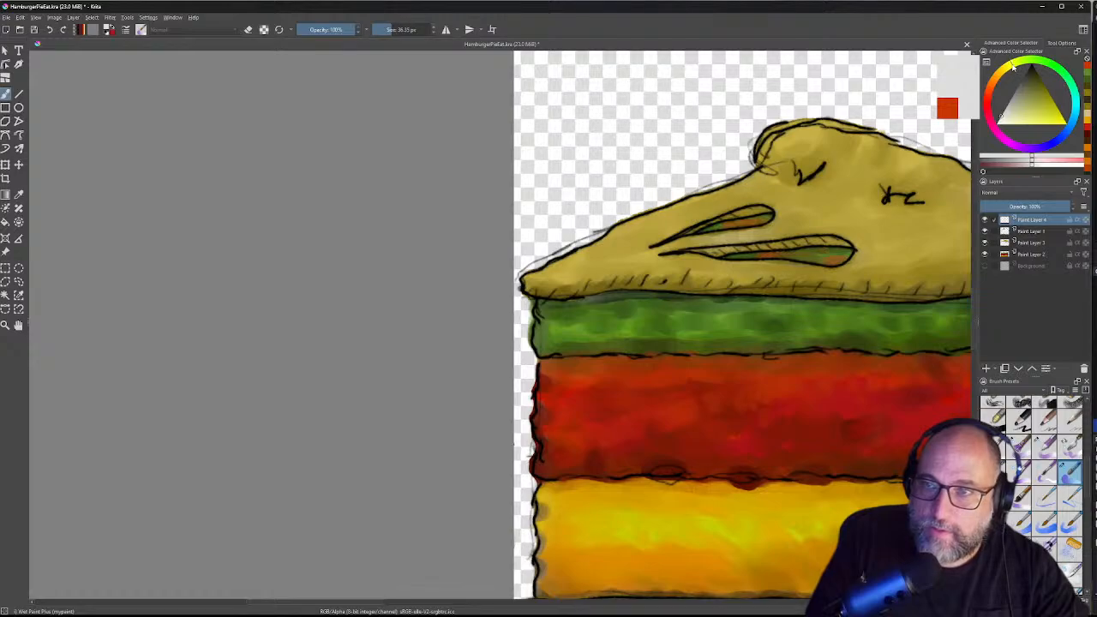
{"action": "left_click", "coordinate": [1011, 124]}
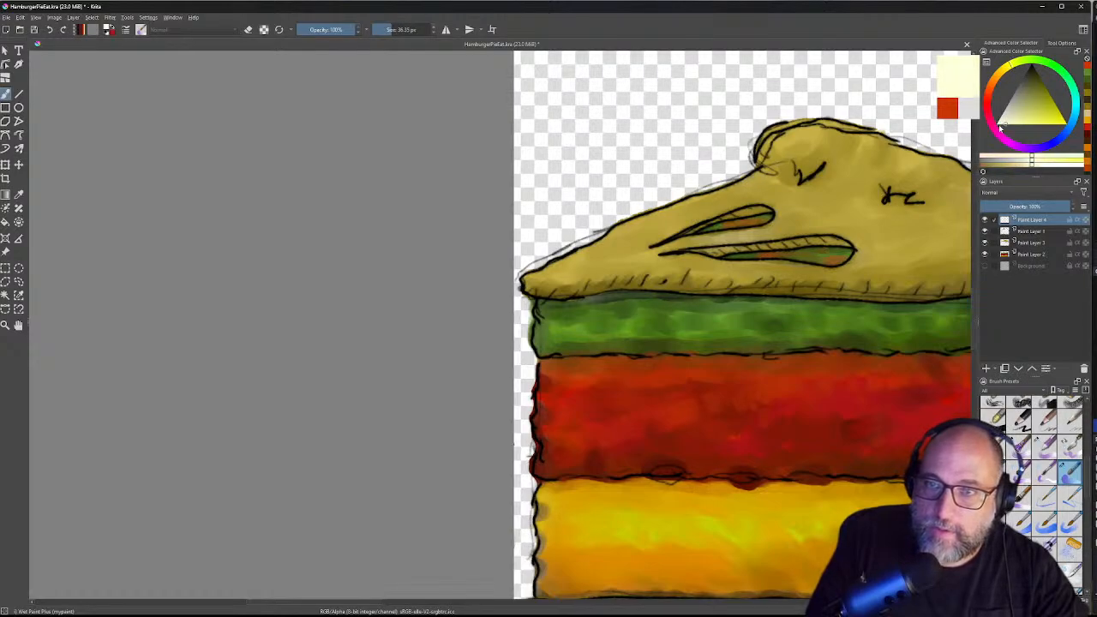
{"action": "mouse_move", "coordinate": [787, 138]}
{"action": "left_mouse_down"}
{"action": "mouse_move", "coordinate": [773, 155]}
{"action": "mouse_move", "coordinate": [784, 146]}
{"action": "left_mouse_up"}
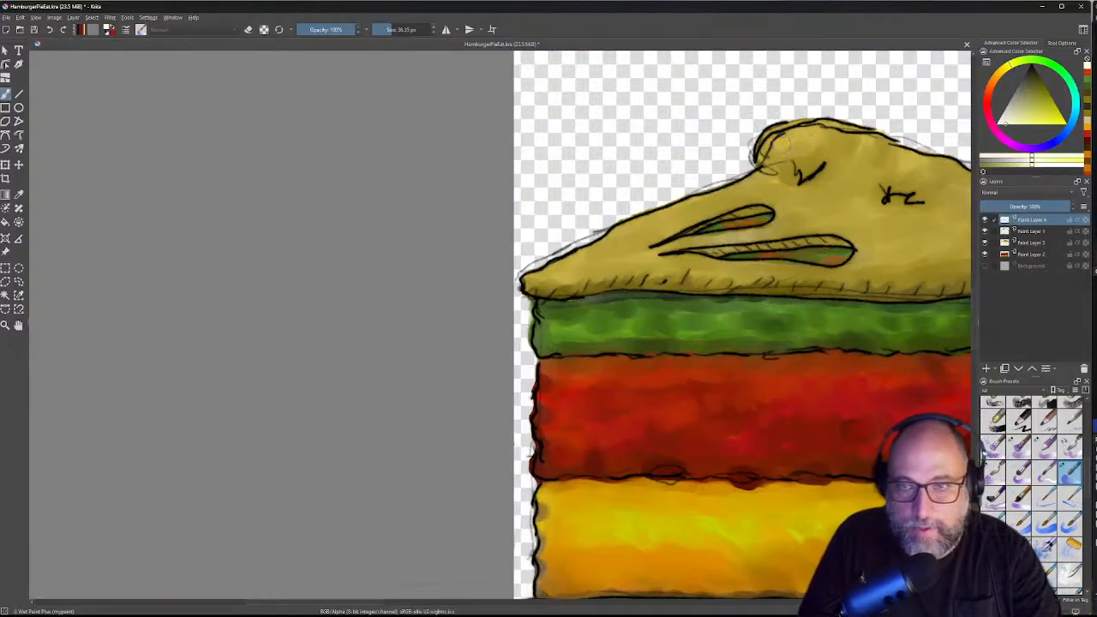
Step: Undo a thin 6.84 px test highlight and resize the Wet Paint Plus brush to 24 px
{"action": "key", "text": "e"}
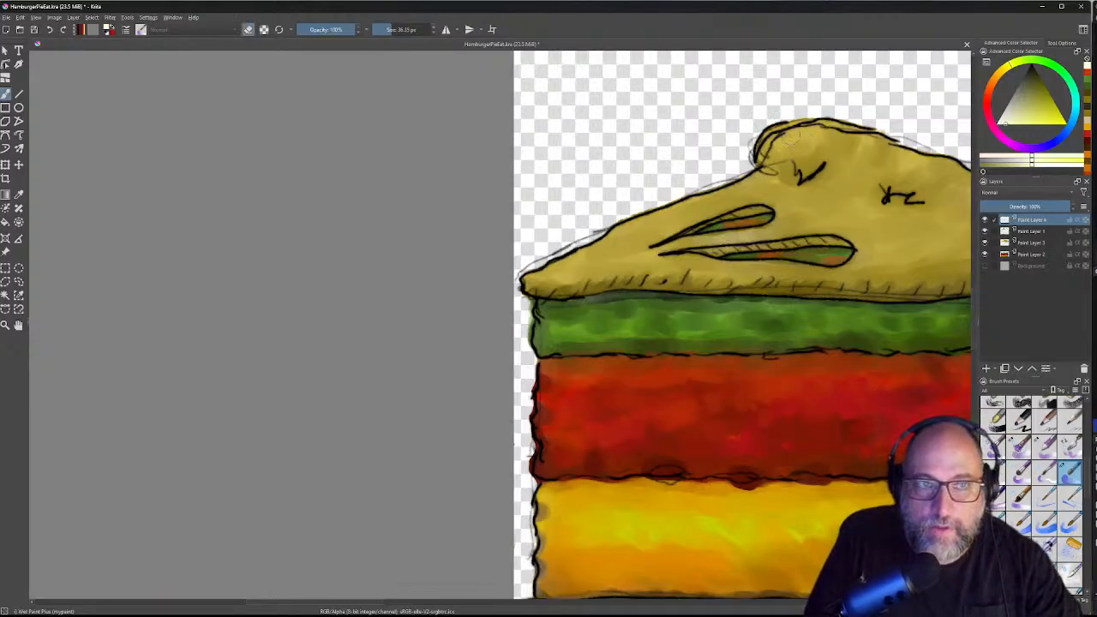
{"action": "key", "text": "e"}
{"action": "right_click", "coordinate": [786, 139]}
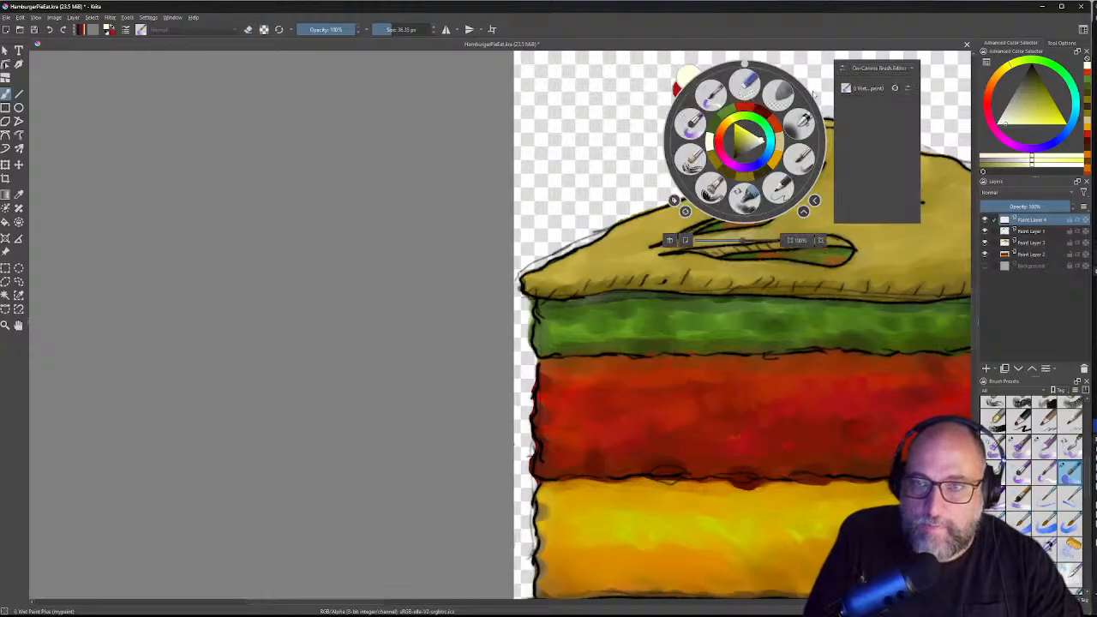
{"action": "left_click_drag", "start_coordinate": [386, 32], "coordinate": [380, 32]}
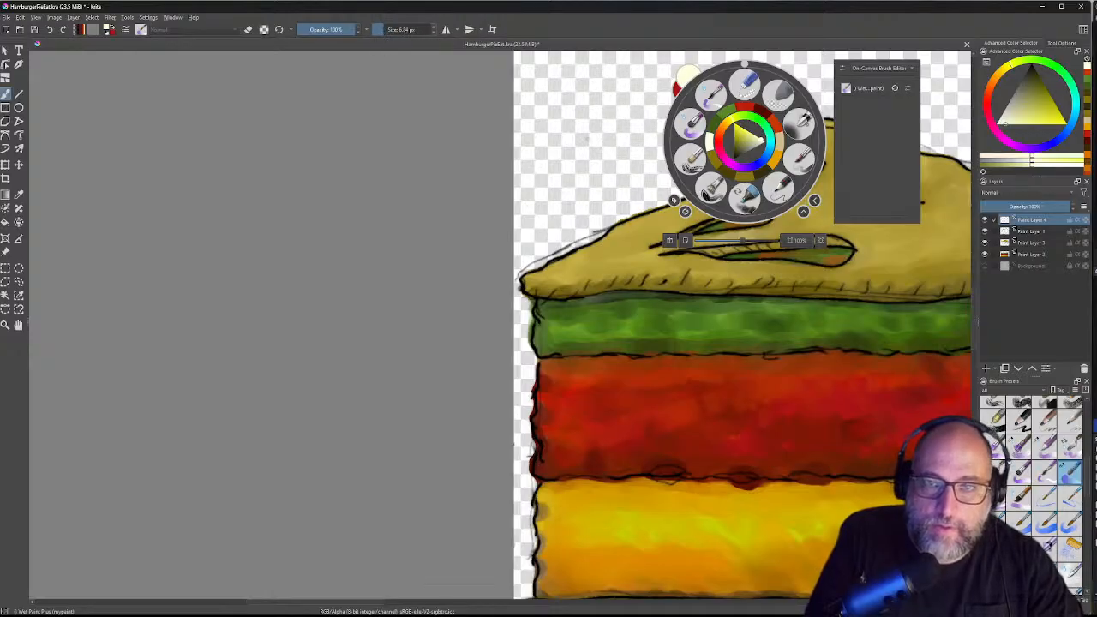
{"action": "left_click", "coordinate": [588, 138]}
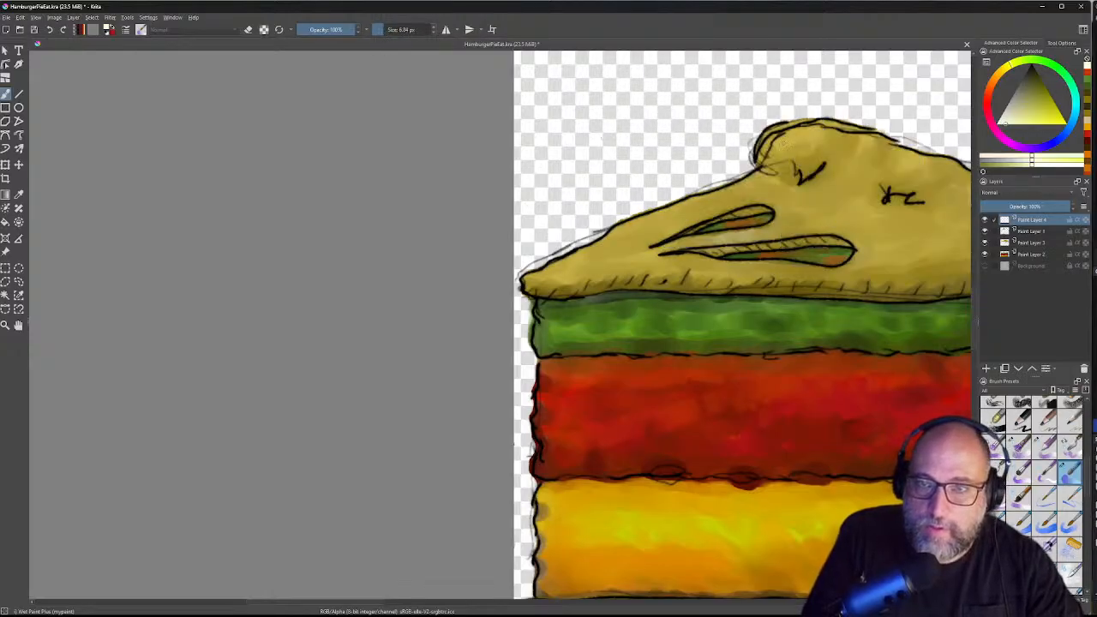
{"action": "left_click_drag", "start_coordinate": [796, 134], "coordinate": [776, 158]}
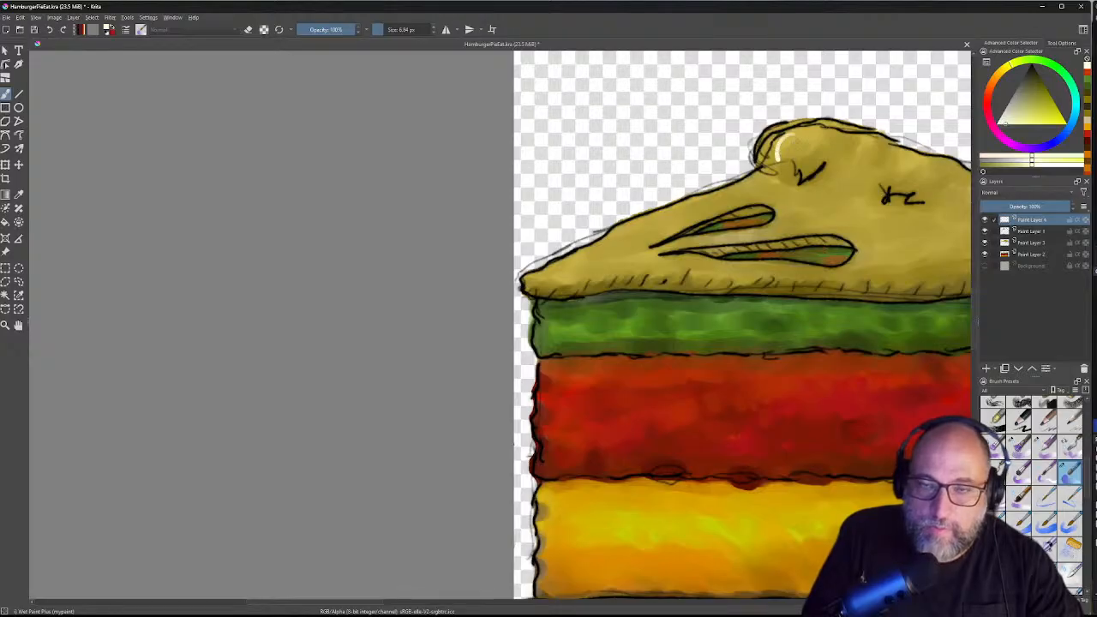
{"action": "key", "text": "ctrl+z"}
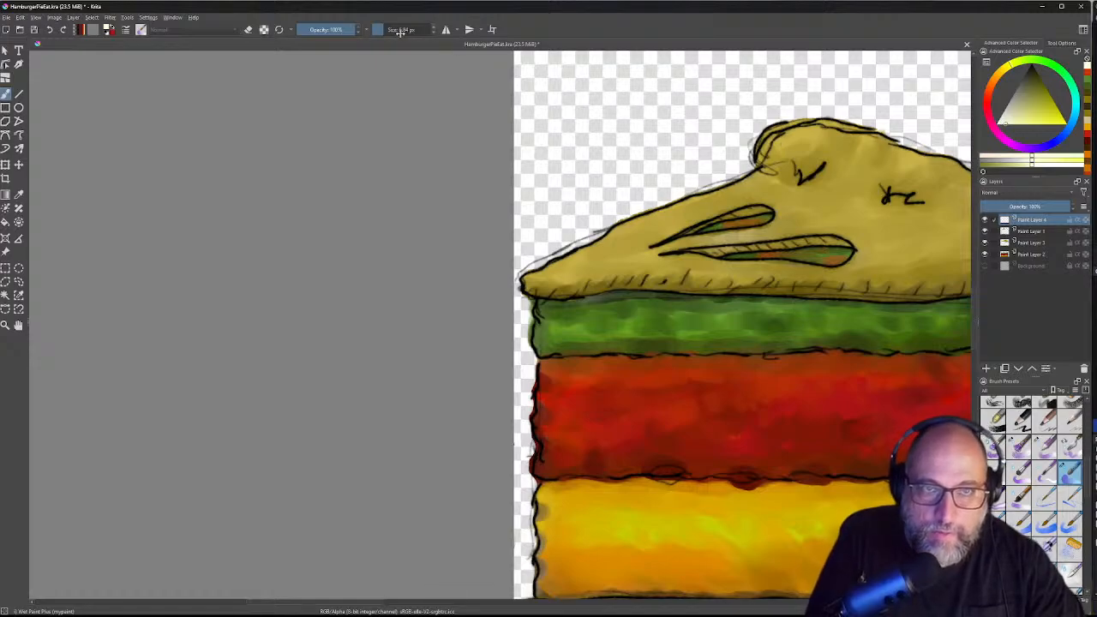
{"action": "left_click_drag", "start_coordinate": [383, 31], "coordinate": [389, 32]}
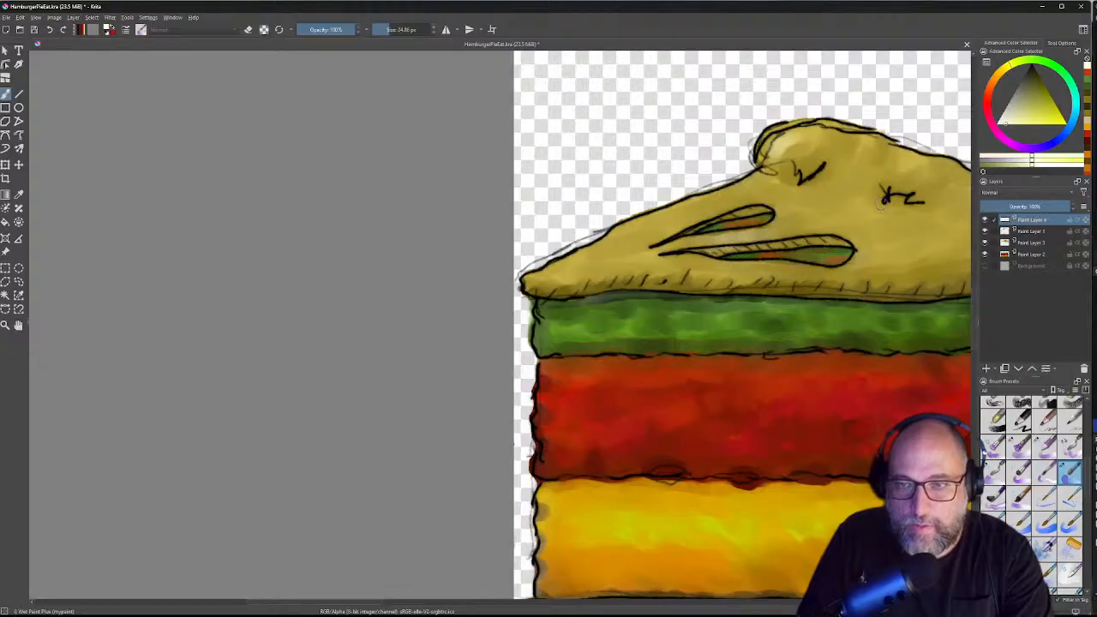
{"action": "scroll", "coordinate": [865, 206], "scroll_direction": "down", "scroll_amount": 3}
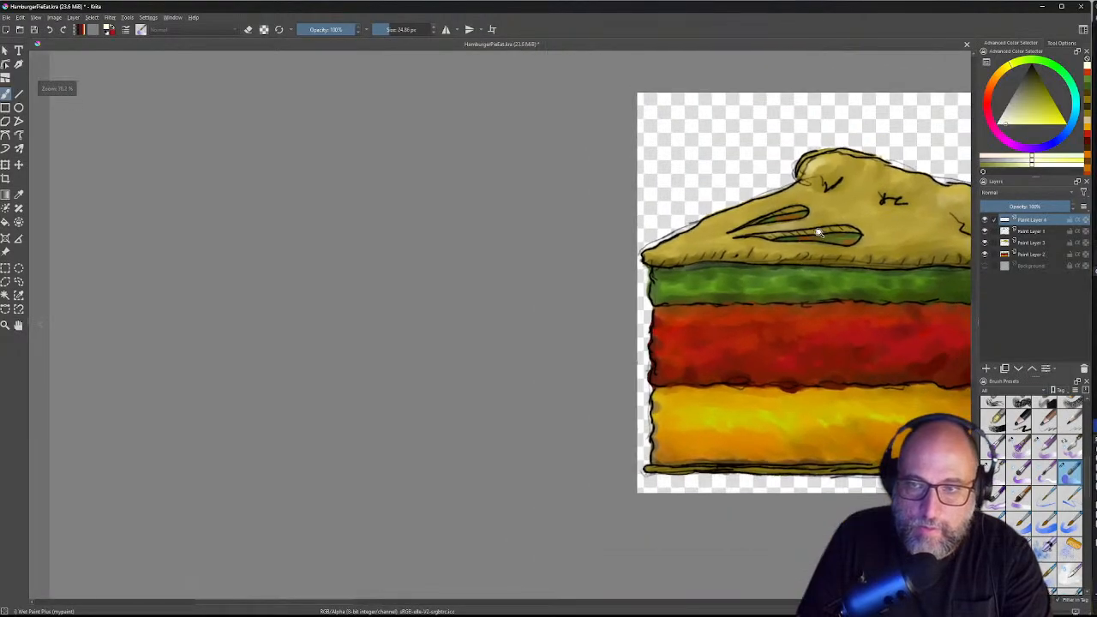
{"action": "left_click_drag", "start_coordinate": [820, 232], "coordinate": [819, 249]}
{"action": "left_click_drag", "start_coordinate": [874, 212], "coordinate": [586, 231]}
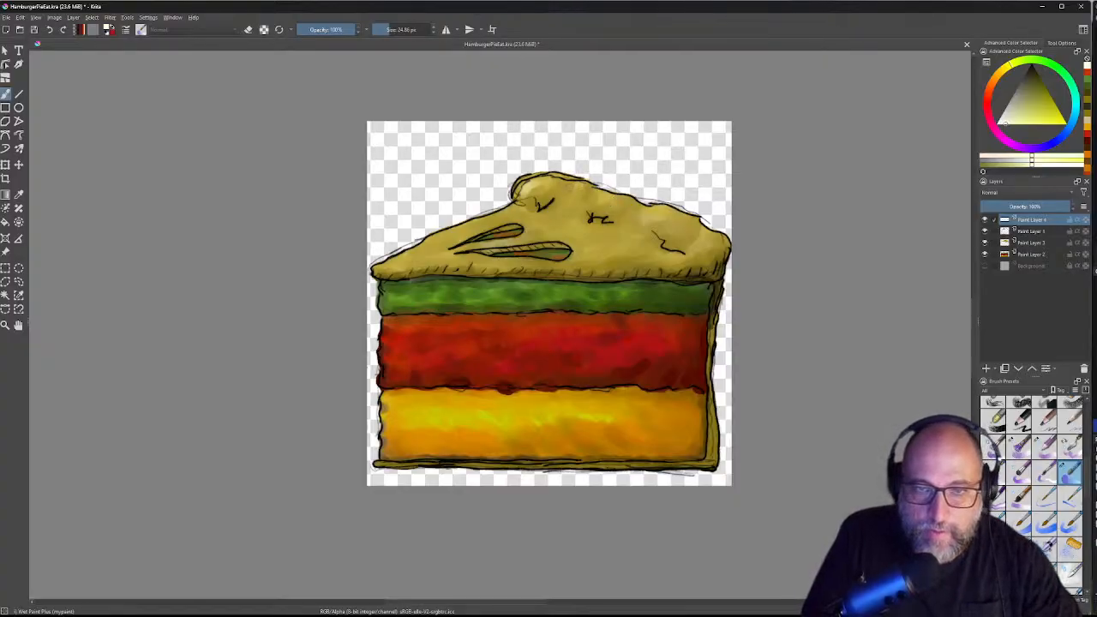
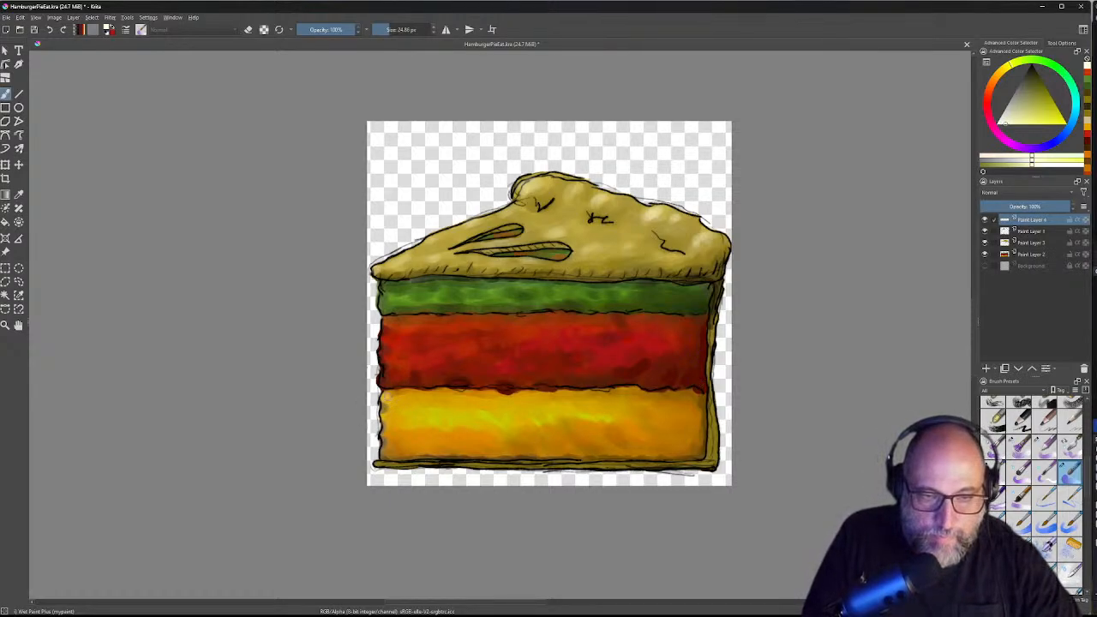
Step: Dab pale highlights on the yellow layer's left edge and across the red layer
{"action": "left_click_drag", "start_coordinate": [382, 414], "coordinate": [386, 421]}
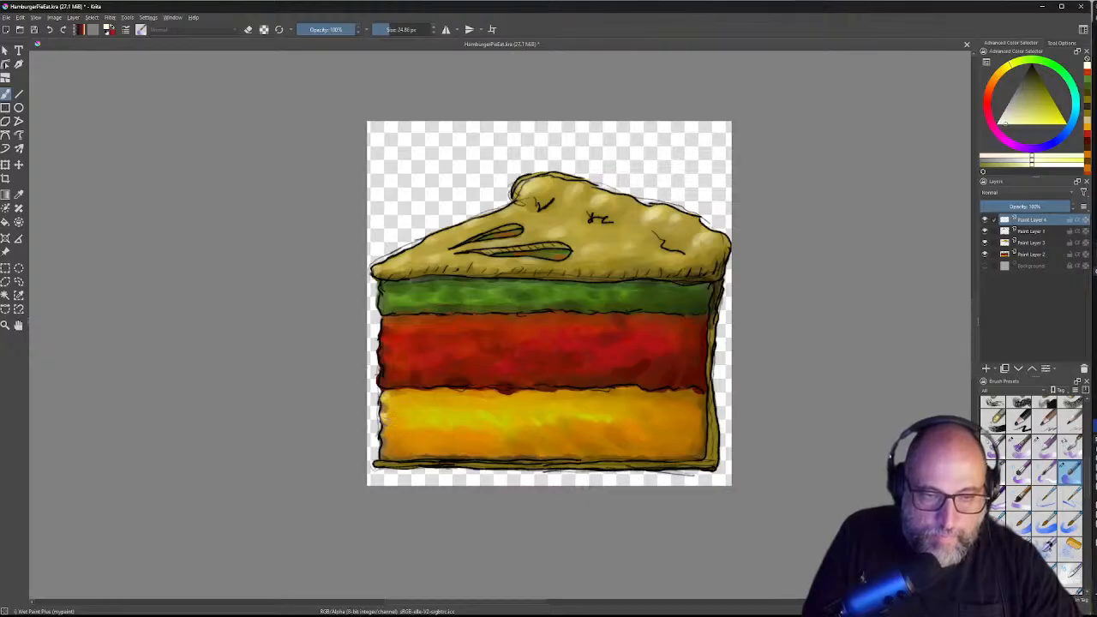
{"action": "mouse_move", "coordinate": [383, 376]}
{"action": "left_mouse_down"}
{"action": "mouse_move", "coordinate": [387, 302]}
{"action": "mouse_move", "coordinate": [414, 328]}
{"action": "mouse_move", "coordinate": [451, 325]}
{"action": "left_mouse_up"}
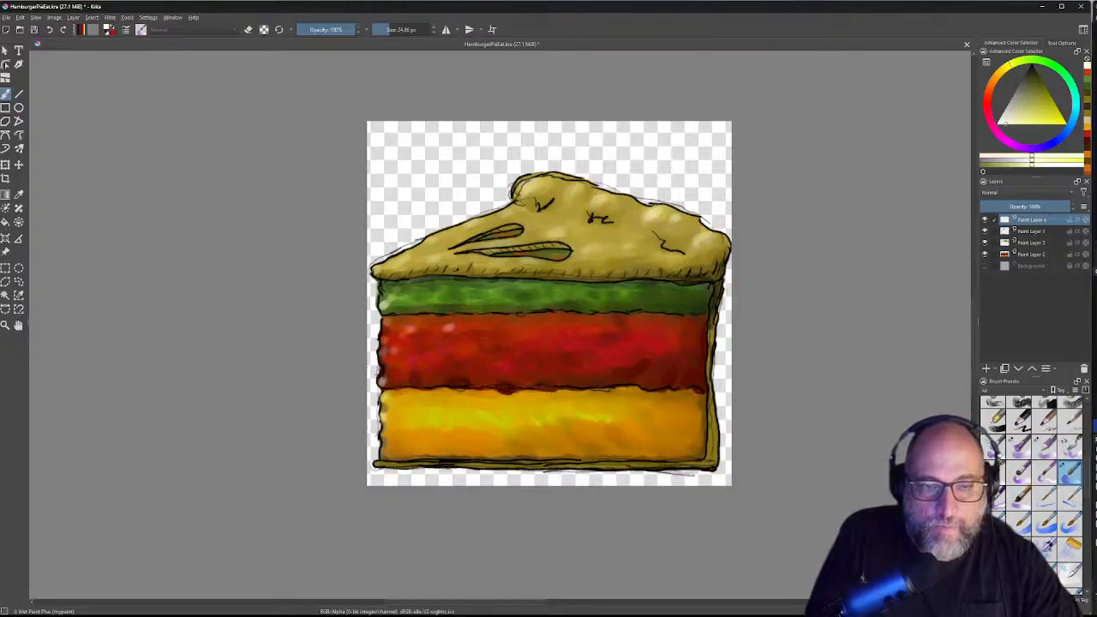
{"action": "left_click_drag", "start_coordinate": [404, 363], "coordinate": [521, 331]}
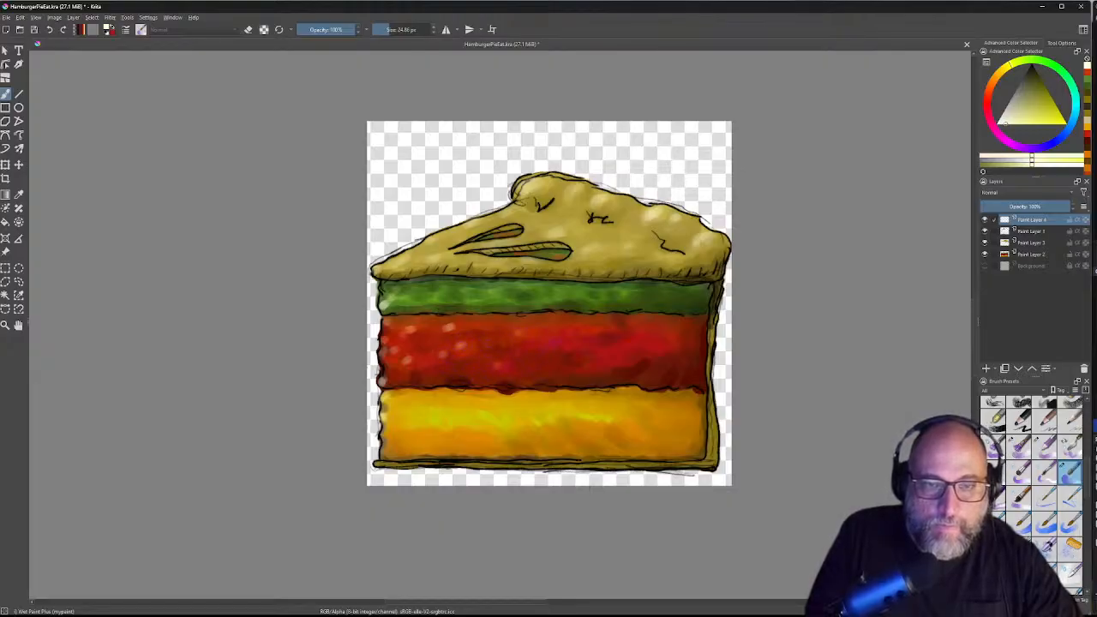
{"action": "mouse_move", "coordinate": [529, 347]}
{"action": "left_mouse_down"}
{"action": "mouse_move", "coordinate": [586, 330]}
{"action": "mouse_move", "coordinate": [554, 325]}
{"action": "left_mouse_up"}
{"action": "left_click_drag", "start_coordinate": [625, 344], "coordinate": [634, 339]}
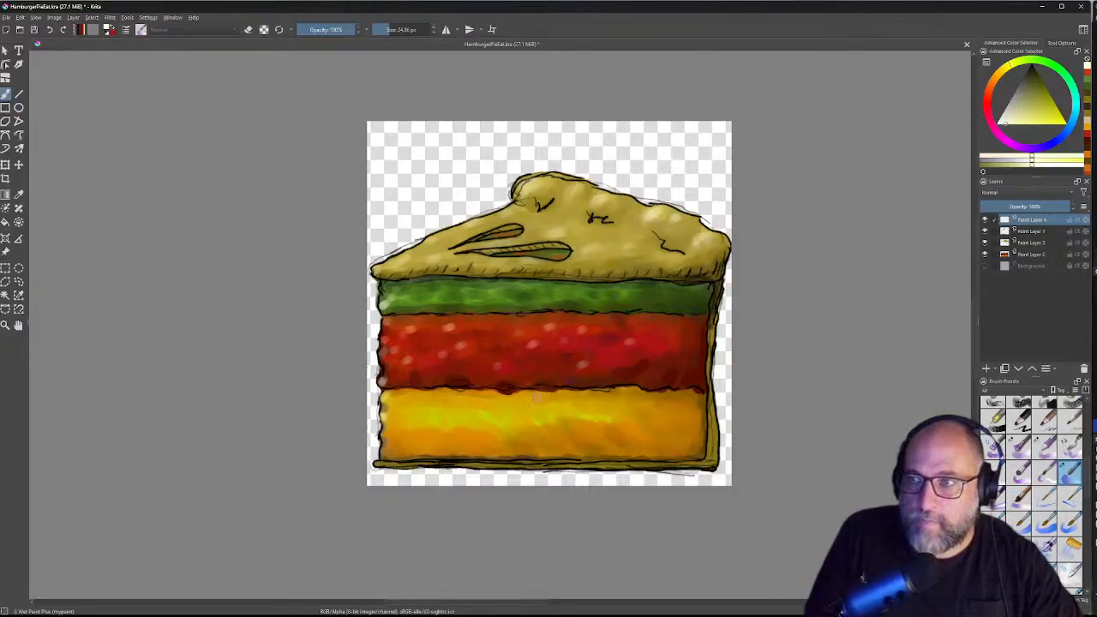
{"action": "left_click_drag", "start_coordinate": [496, 368], "coordinate": [504, 364]}
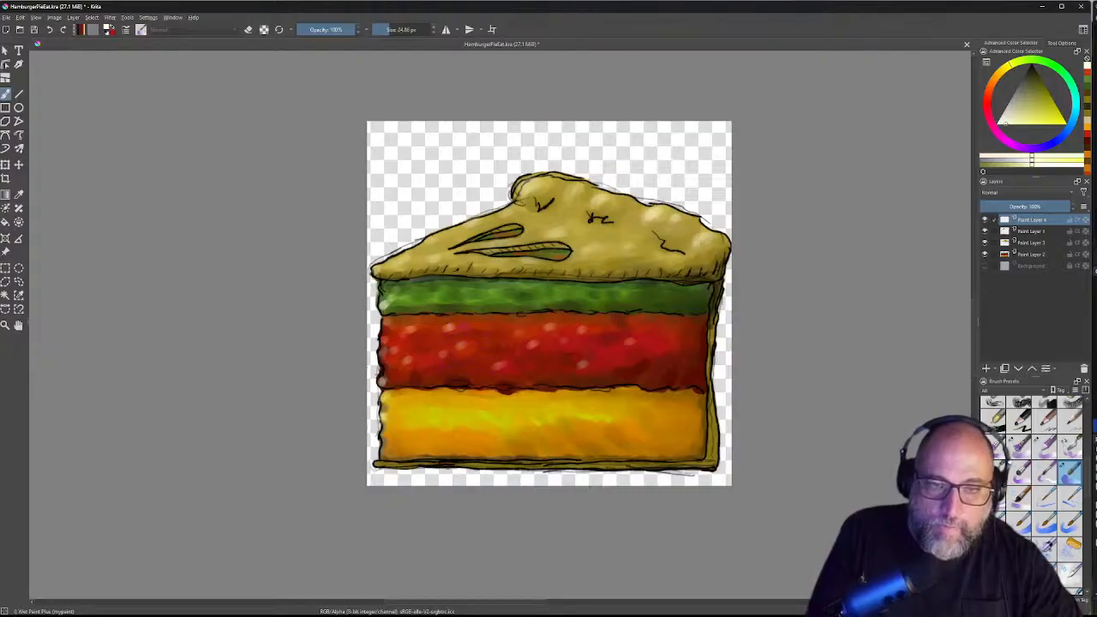
{"action": "left_click_drag", "start_coordinate": [471, 326], "coordinate": [480, 326]}
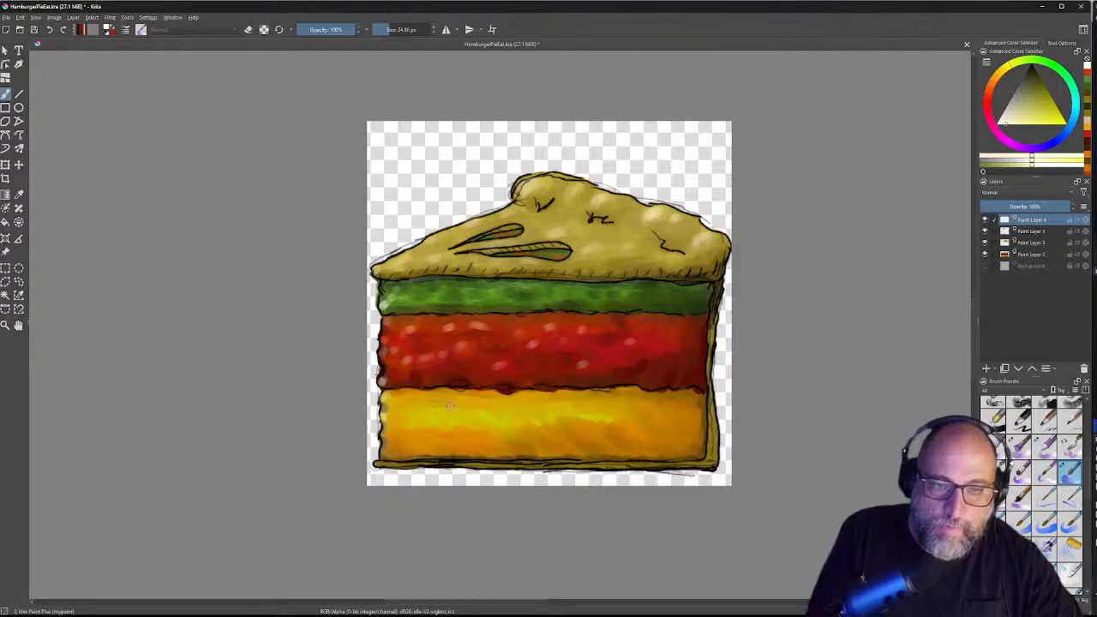
Step: Add pale highlight dabs across the yellow layer's left, lower left and middle
{"action": "mouse_move", "coordinate": [400, 412]}
{"action": "left_mouse_down"}
{"action": "mouse_move", "coordinate": [406, 396]}
{"action": "mouse_move", "coordinate": [487, 395]}
{"action": "left_mouse_up"}
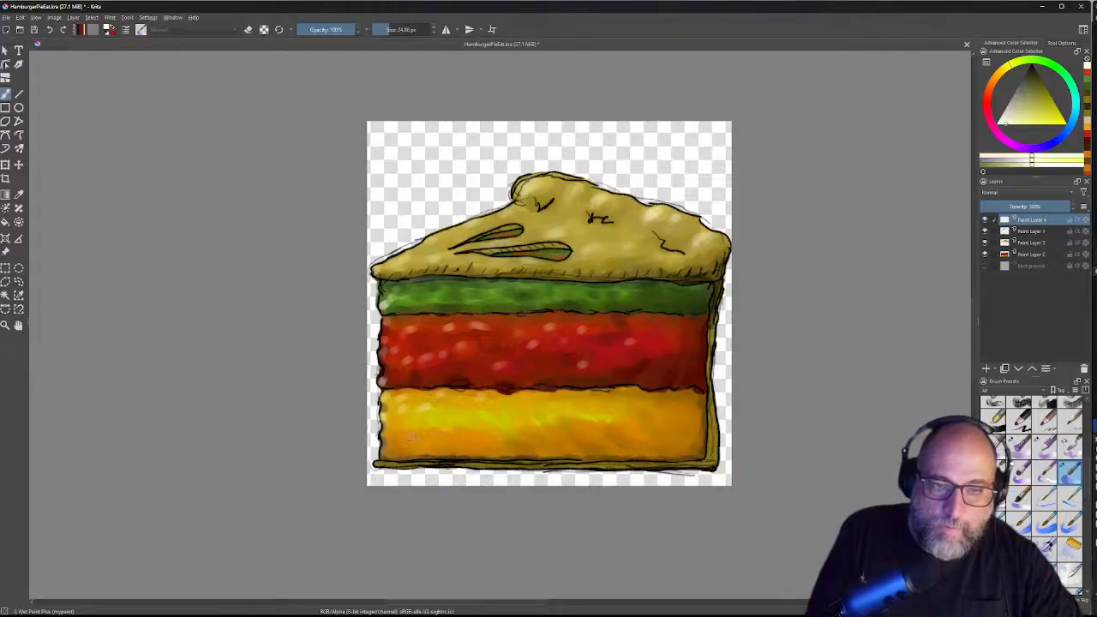
{"action": "mouse_move", "coordinate": [407, 436]}
{"action": "left_mouse_down"}
{"action": "mouse_move", "coordinate": [496, 430]}
{"action": "mouse_move", "coordinate": [463, 429]}
{"action": "left_mouse_up"}
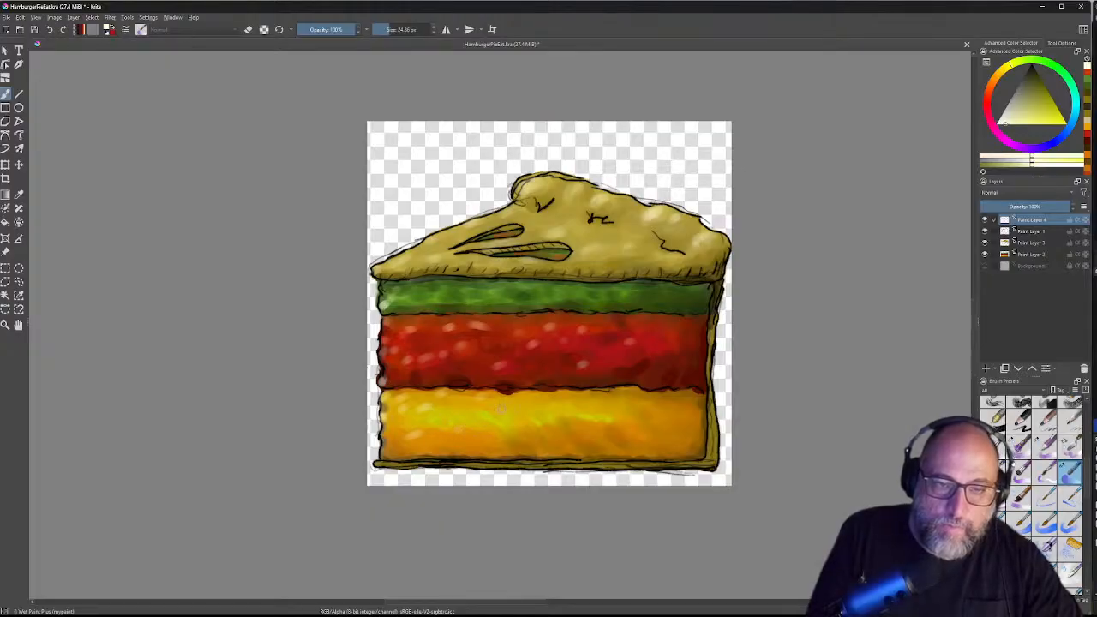
{"action": "mouse_move", "coordinate": [556, 428]}
{"action": "left_mouse_down"}
{"action": "mouse_move", "coordinate": [577, 419]}
{"action": "mouse_move", "coordinate": [526, 402]}
{"action": "left_mouse_up"}
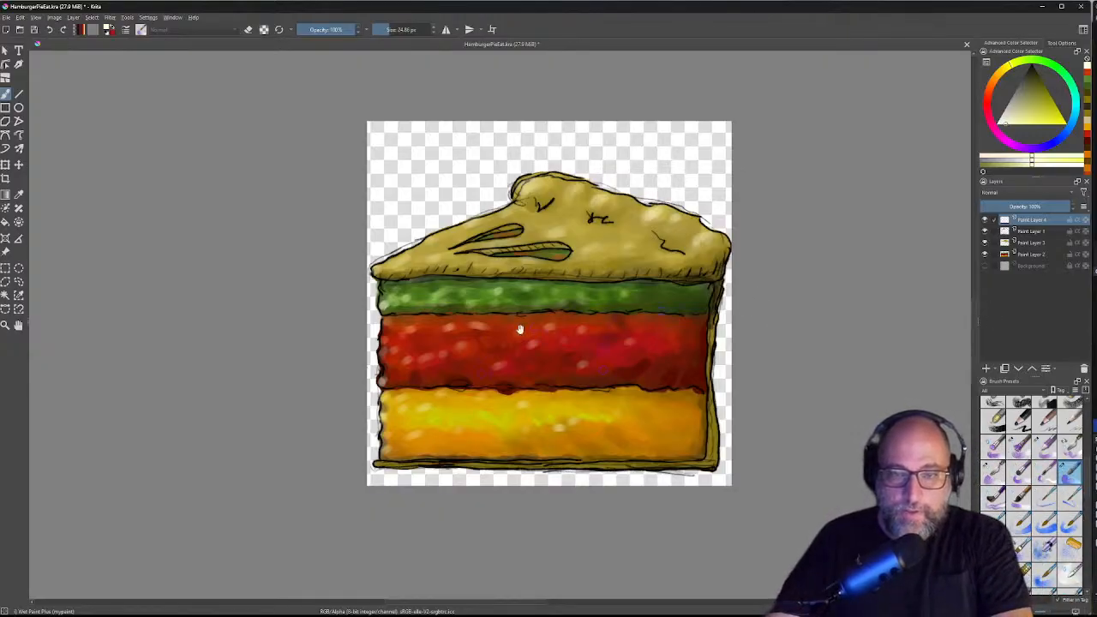
{"action": "key", "text": "super"}
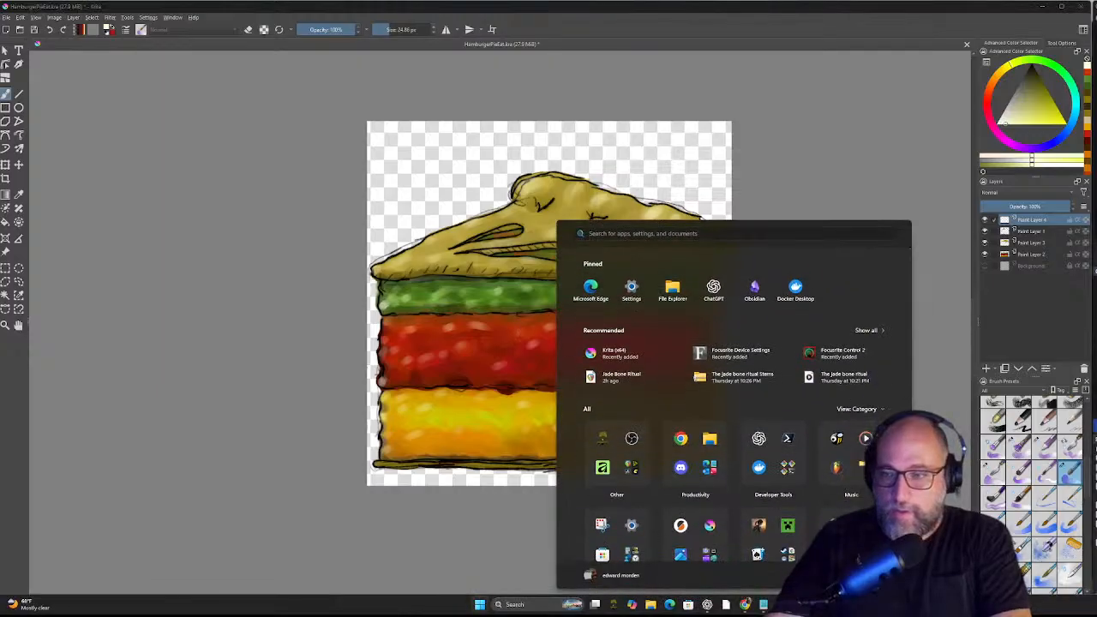
{"action": "left_click", "coordinate": [289, 151]}
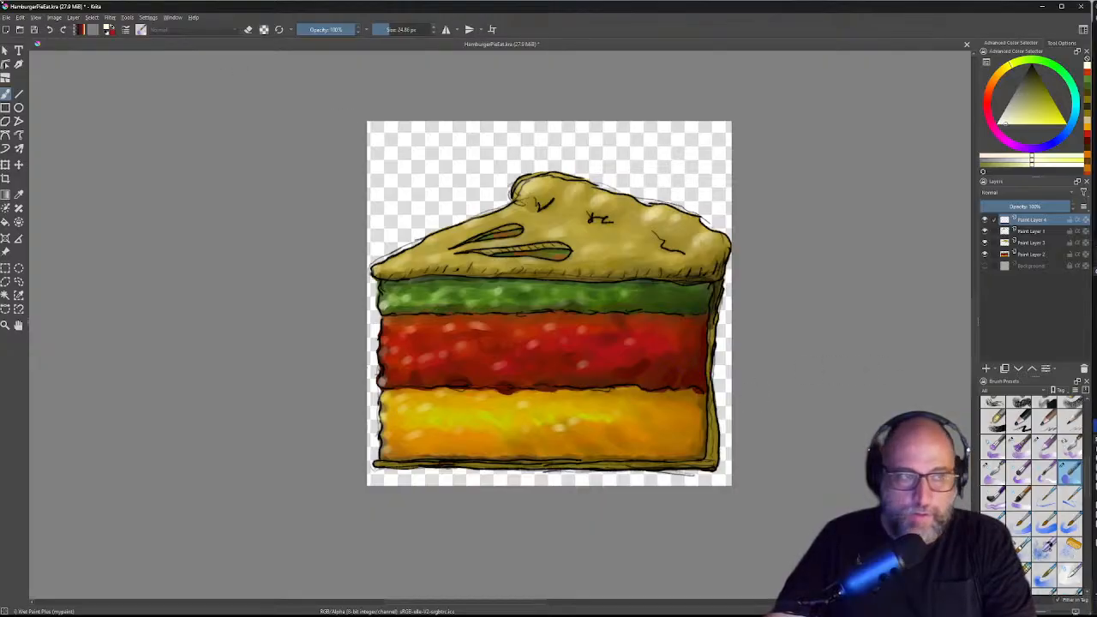
Step: Switch from the brush to the Select Shapes tool and zoom the view out
{"action": "left_click", "coordinate": [5, 52]}
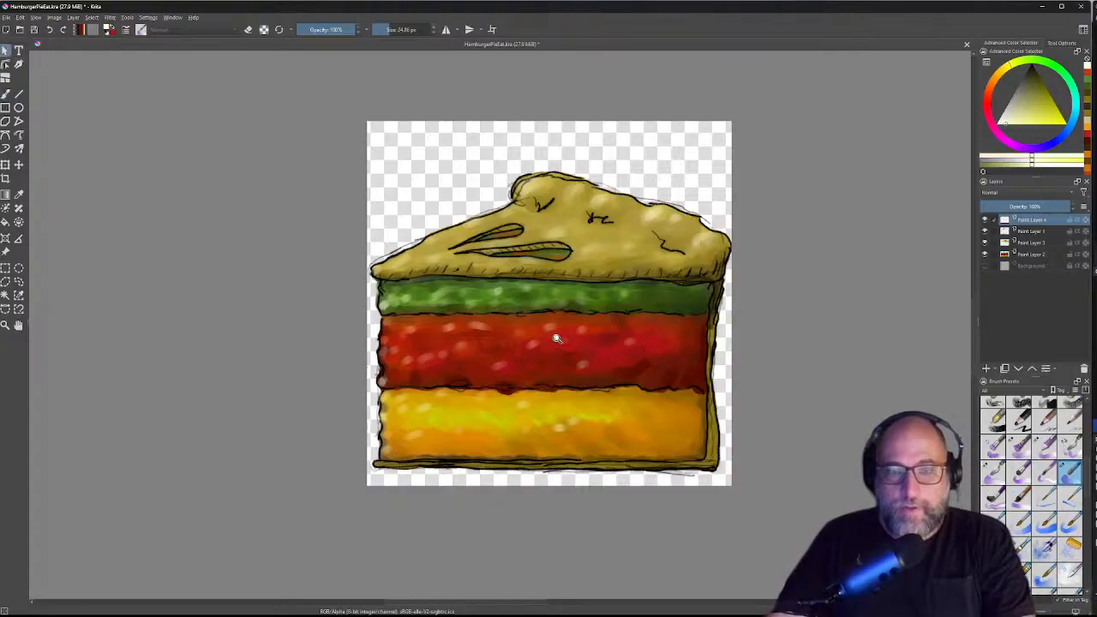
{"action": "scroll", "coordinate": [556, 339], "scroll_direction": "down", "scroll_amount": 4}
{"action": "scroll", "coordinate": [556, 338], "scroll_direction": "up", "scroll_amount": 1}
{"action": "scroll", "coordinate": [597, 371], "scroll_direction": "down", "scroll_amount": 2}
{"action": "scroll", "coordinate": [592, 377], "scroll_direction": "up", "scroll_amount": 3}
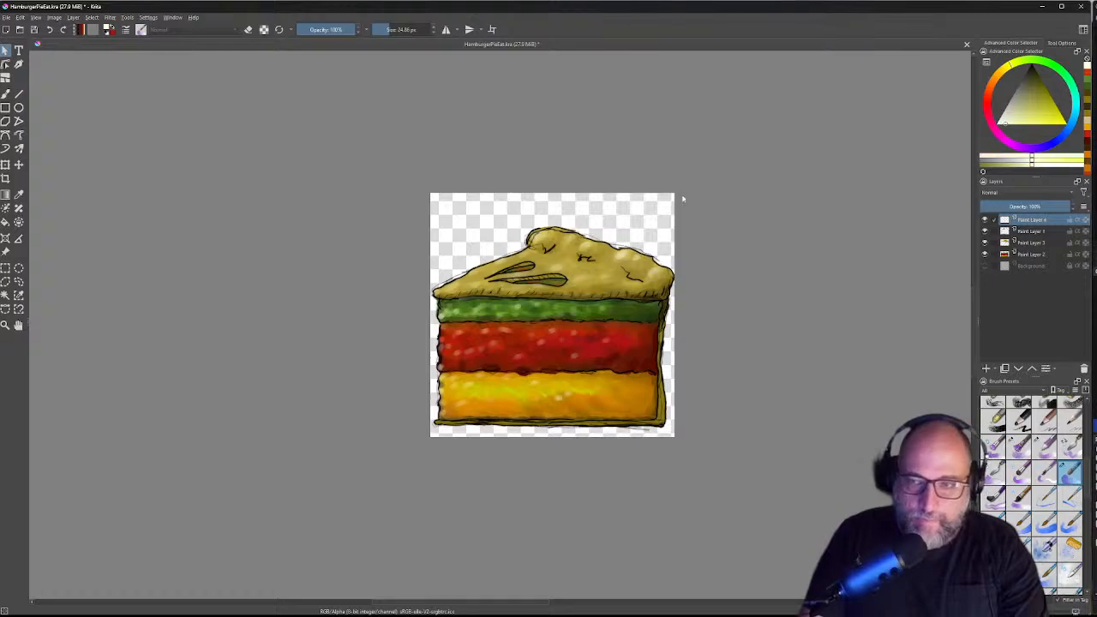
Step: Toggle Paint Layer 4 to compare with and without highlights, leaving it visible
{"action": "left_click", "coordinate": [985, 221]}
{"action": "left_click", "coordinate": [985, 220]}
{"action": "left_click", "coordinate": [985, 220]}
{"action": "left_click", "coordinate": [985, 220]}
Step: Toggle Paint Layer 1's black outlines on and off repeatedly, ending with them shown
{"action": "left_click", "coordinate": [985, 232]}
{"action": "left_click", "coordinate": [985, 231]}
{"action": "left_click", "coordinate": [984, 231]}
{"action": "left_click", "coordinate": [985, 231]}
{"action": "left_click", "coordinate": [984, 232]}
{"action": "left_click", "coordinate": [985, 231]}
{"action": "left_click", "coordinate": [985, 232]}
{"action": "left_click", "coordinate": [984, 231]}
{"action": "left_click", "coordinate": [985, 231]}
{"action": "left_click", "coordinate": [985, 231]}
{"action": "left_click", "coordinate": [984, 232]}
{"action": "left_click", "coordinate": [985, 232]}
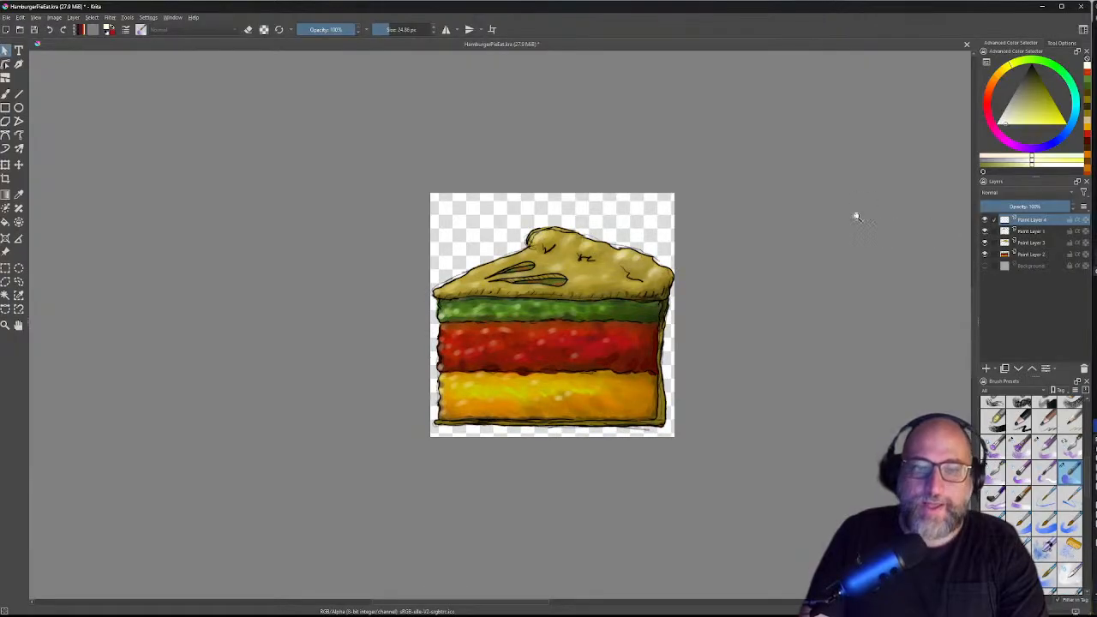
Step: Zoom in on the artwork and pan to the bun's left edge
{"action": "scroll", "coordinate": [430, 267], "scroll_direction": "down", "scroll_amount": 2}
{"action": "scroll", "coordinate": [430, 268], "scroll_direction": "up", "scroll_amount": 3}
{"action": "left_click_drag", "start_coordinate": [380, 244], "coordinate": [296, 166]}
{"action": "mouse_move", "coordinate": [491, 305]}
{"action": "left_mouse_down"}
{"action": "mouse_move", "coordinate": [514, 222]}
{"action": "mouse_move", "coordinate": [465, 237]}
{"action": "left_mouse_up"}
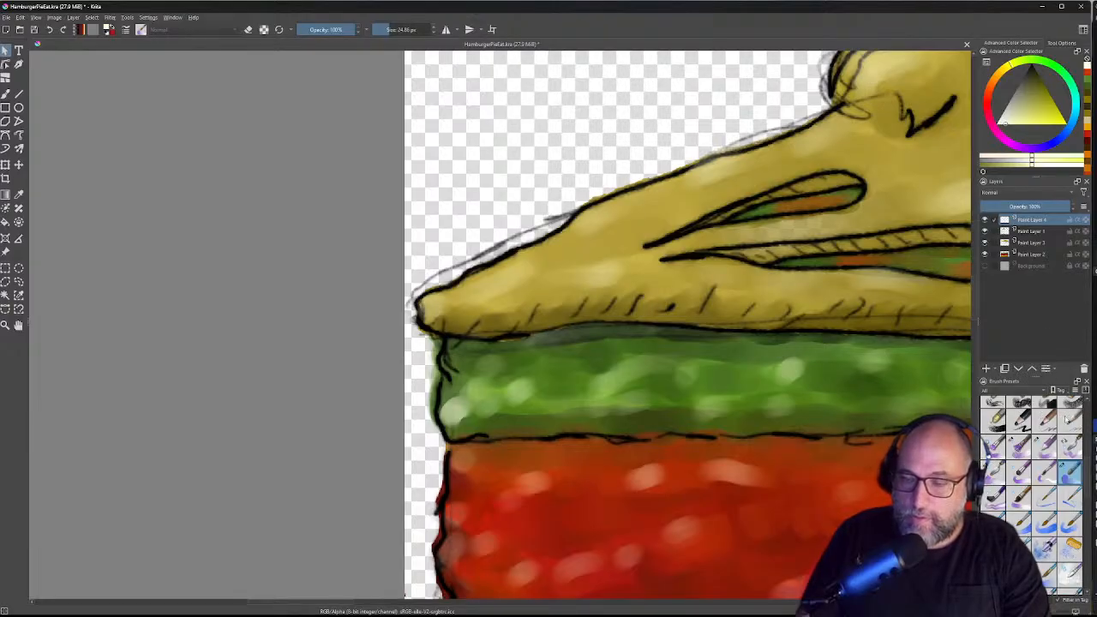
Step: Try a larger 60 px brush preset with a pale yellow test stroke, then undo it
{"action": "left_click", "coordinate": [1028, 422]}
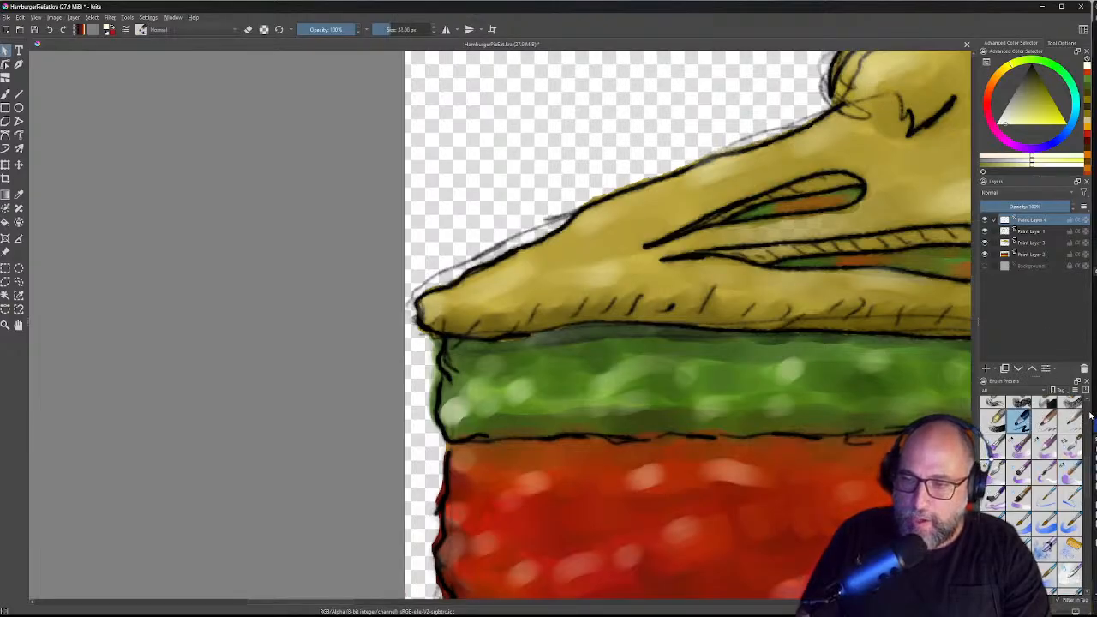
{"action": "scroll", "coordinate": [1090, 414], "scroll_direction": "down", "scroll_amount": 3}
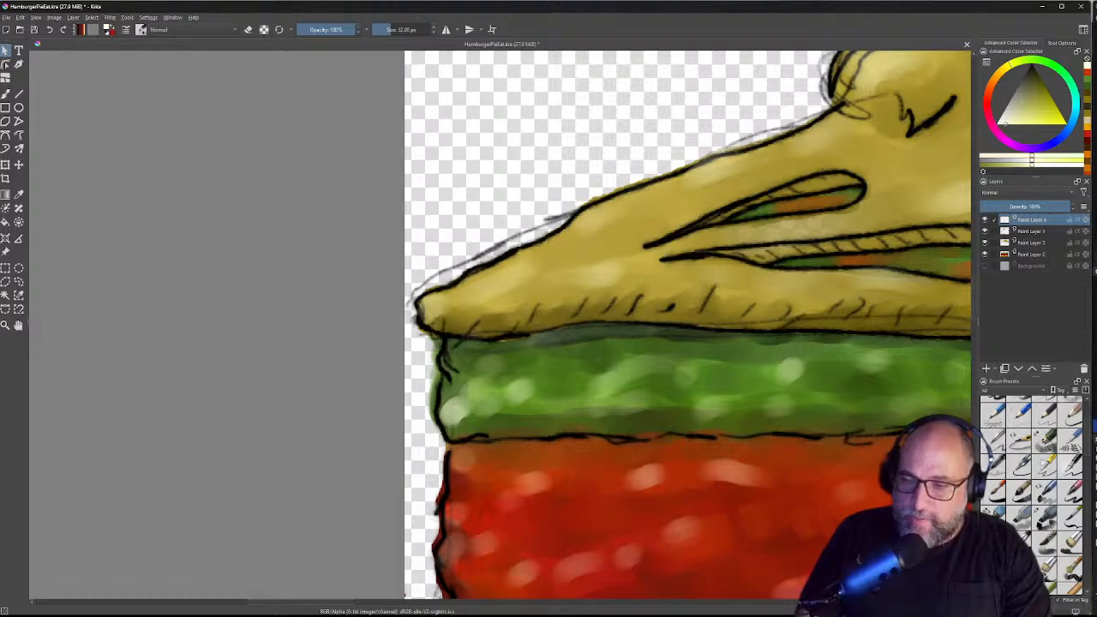
{"action": "left_click", "coordinate": [1020, 489]}
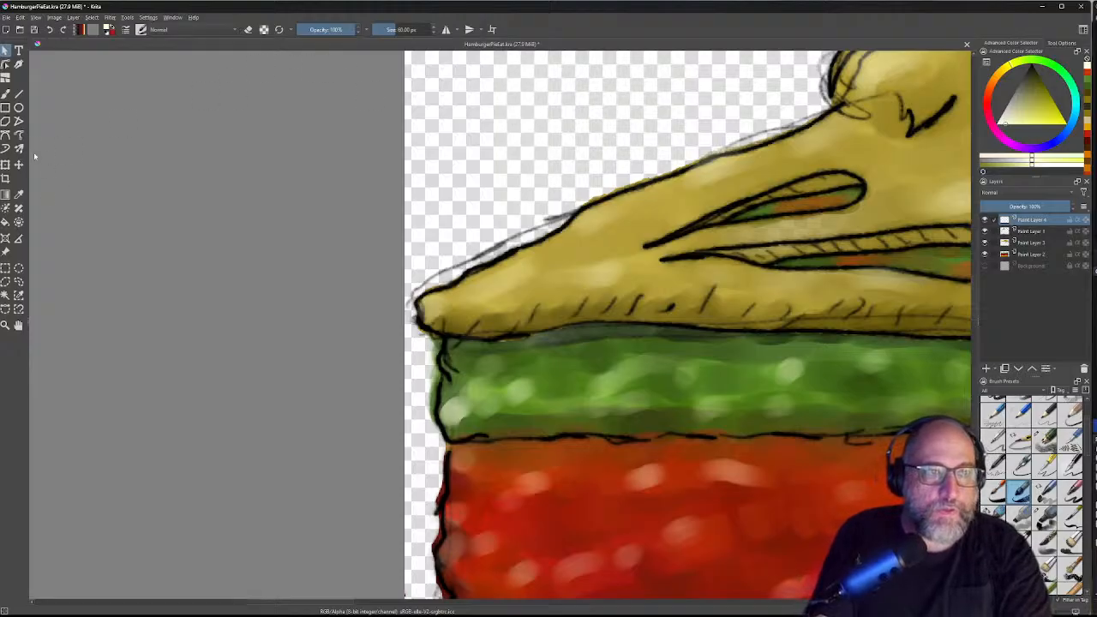
{"action": "left_click", "coordinate": [5, 93]}
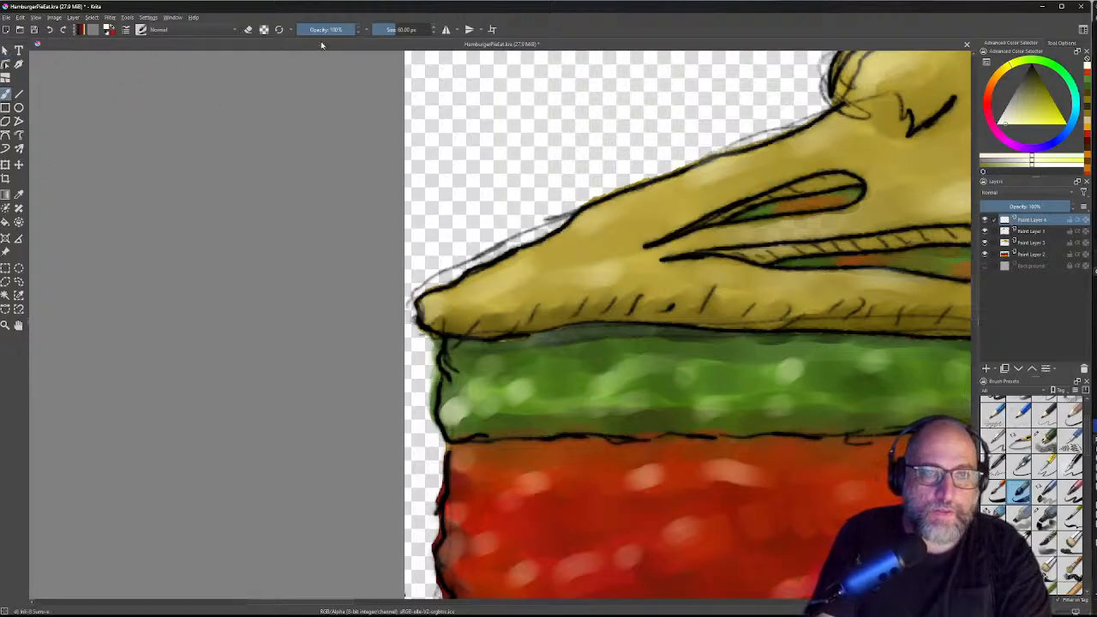
{"action": "mouse_move", "coordinate": [471, 133]}
{"action": "left_mouse_down"}
{"action": "mouse_move", "coordinate": [518, 114]}
{"action": "mouse_move", "coordinate": [500, 132]}
{"action": "mouse_move", "coordinate": [523, 127]}
{"action": "mouse_move", "coordinate": [516, 116]}
{"action": "left_mouse_up"}
{"action": "key", "text": "ctrl+z"}
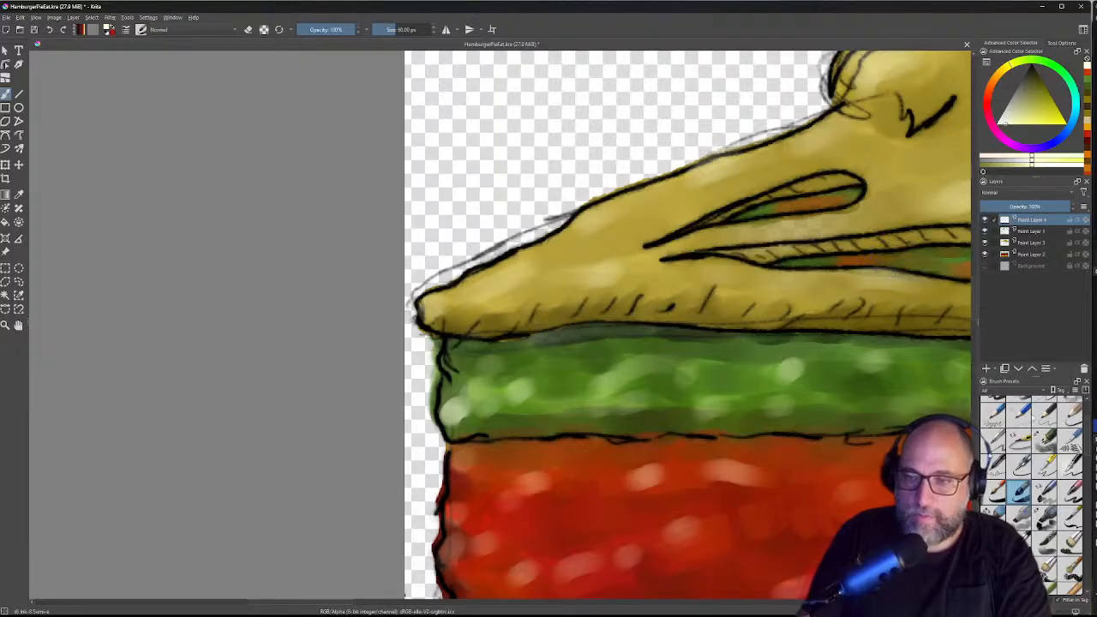
Step: Switch to a 10 px black pencil brush and undo a short test line on the bun
{"action": "left_click", "coordinate": [1045, 414]}
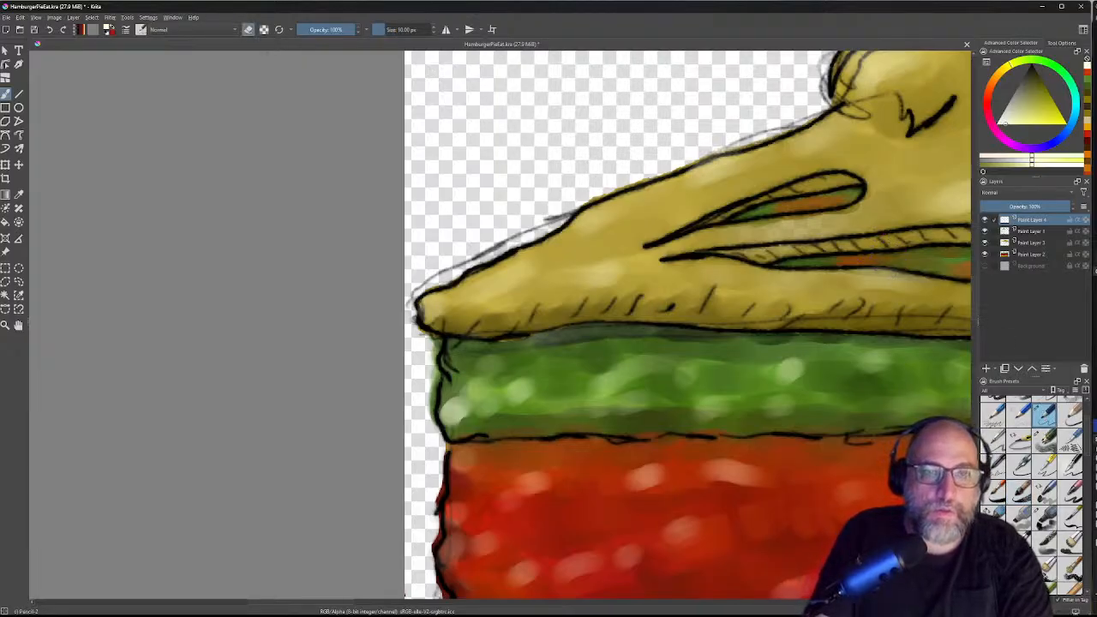
{"action": "left_click_drag", "start_coordinate": [1026, 81], "coordinate": [1036, 47]}
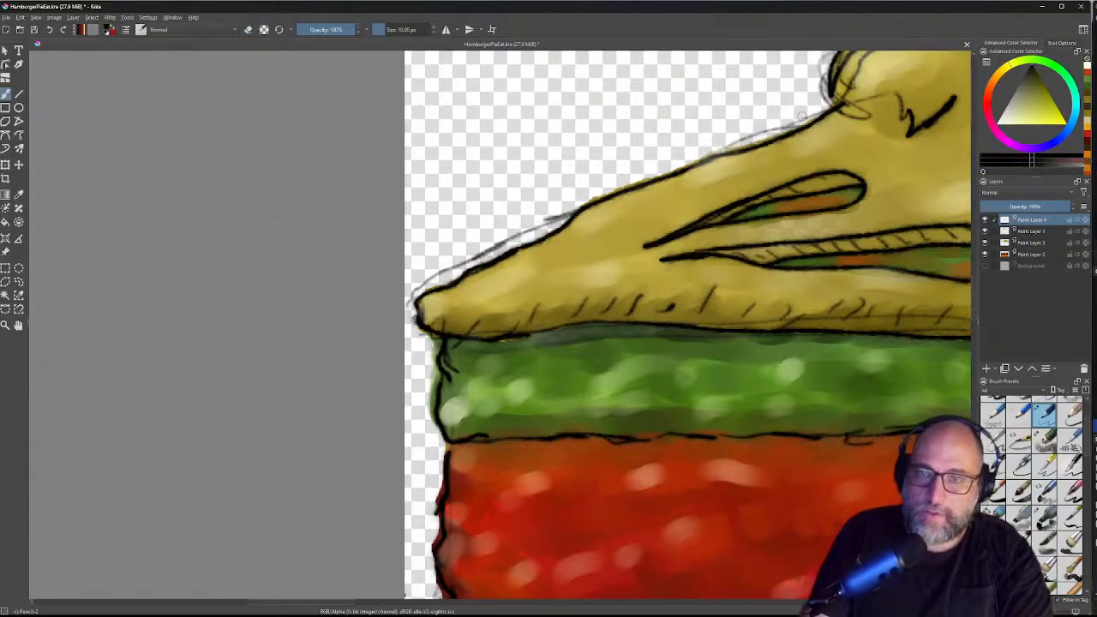
{"action": "left_click_drag", "start_coordinate": [798, 122], "coordinate": [819, 111]}
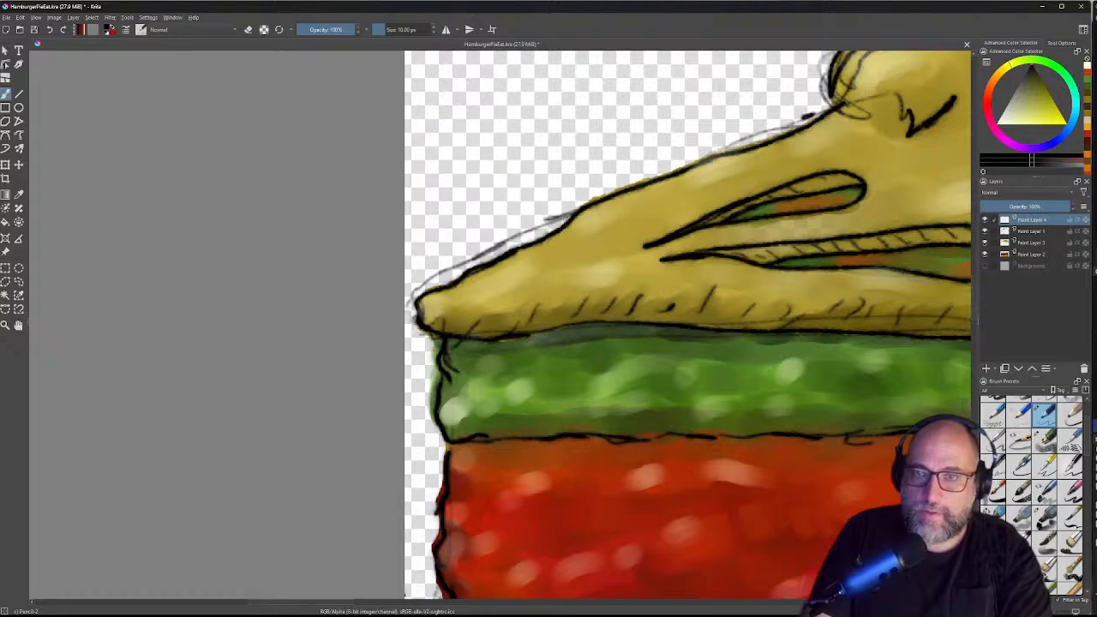
{"action": "key", "text": "ctrl+z"}
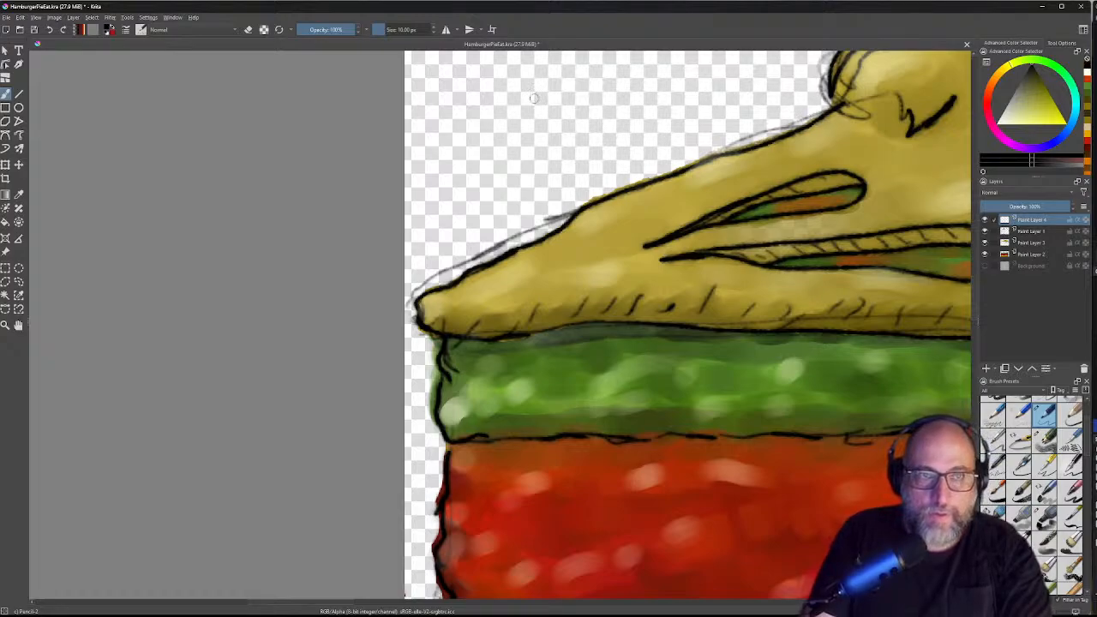
Step: Turn on eraser mode, select Paint Layer 1, and briefly hide it to check
{"action": "key", "text": "e"}
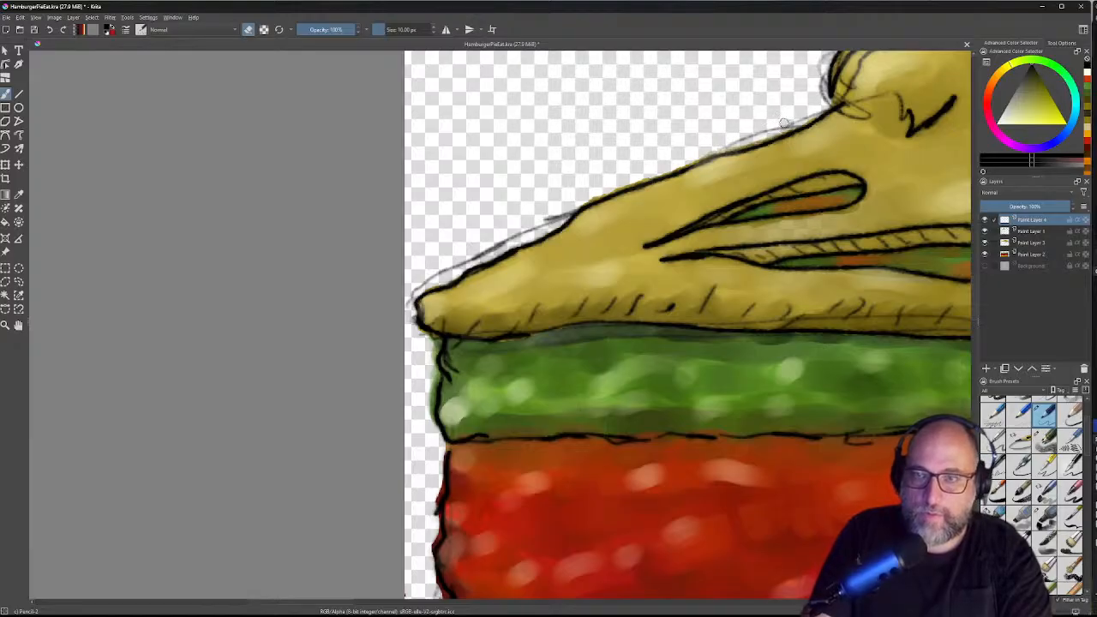
{"action": "left_click", "coordinate": [1027, 231]}
{"action": "left_click", "coordinate": [986, 232]}
{"action": "left_click", "coordinate": [985, 231]}
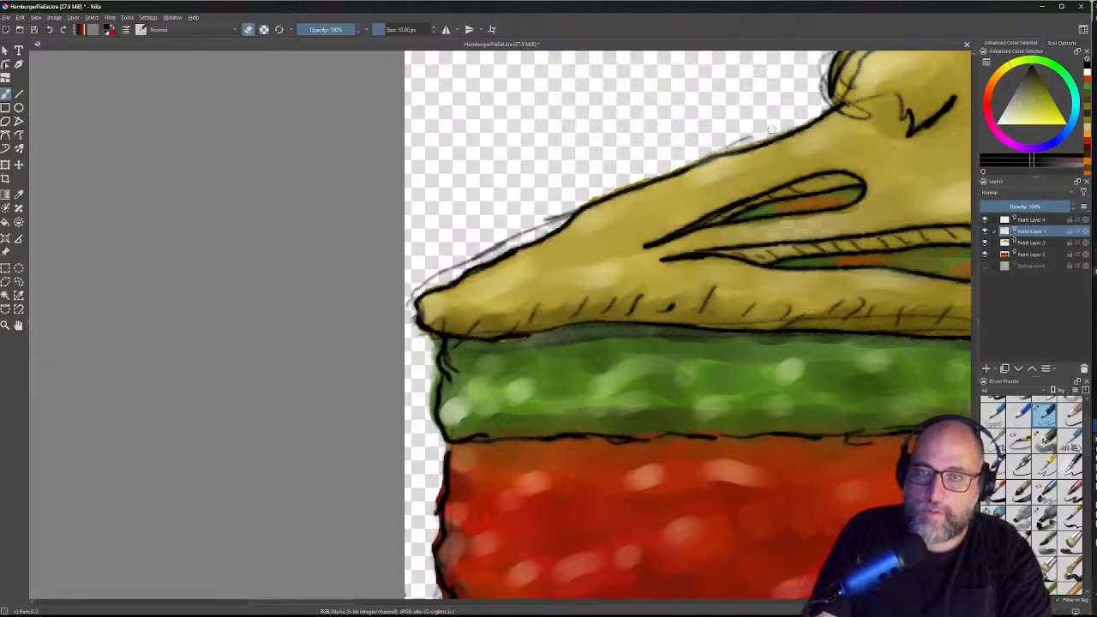
Step: Erase faint sketch marks along the crust's top outline and around its left tip
{"action": "left_click_drag", "start_coordinate": [715, 144], "coordinate": [737, 142]}
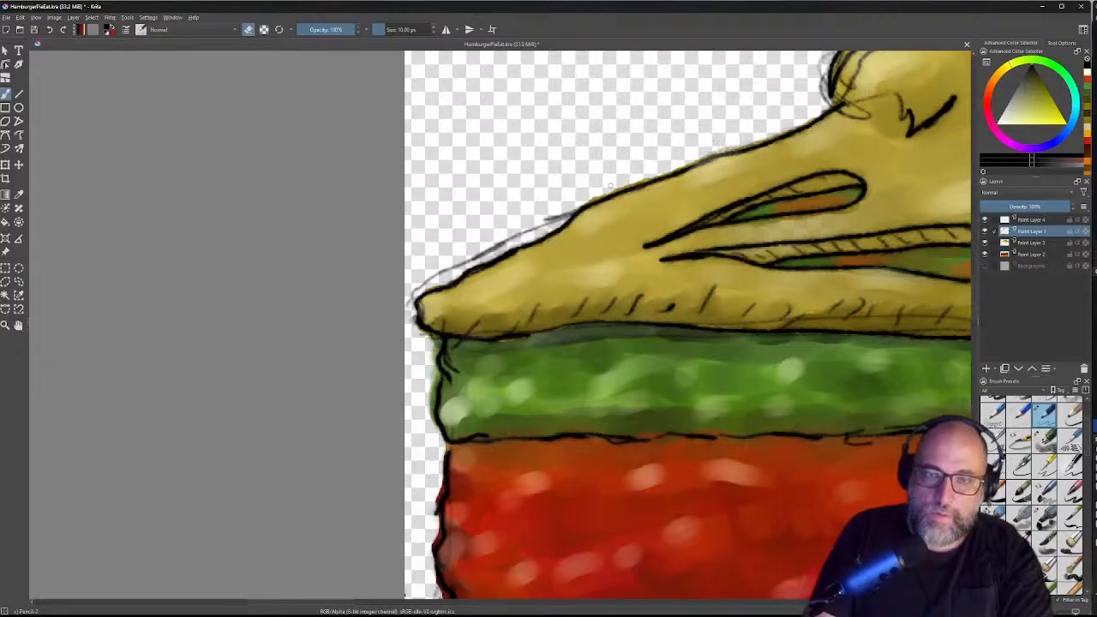
{"action": "mouse_move", "coordinate": [572, 204]}
{"action": "left_mouse_down"}
{"action": "mouse_move", "coordinate": [417, 294]}
{"action": "mouse_move", "coordinate": [448, 267]}
{"action": "left_mouse_up"}
{"action": "left_click_drag", "start_coordinate": [408, 301], "coordinate": [425, 344]}
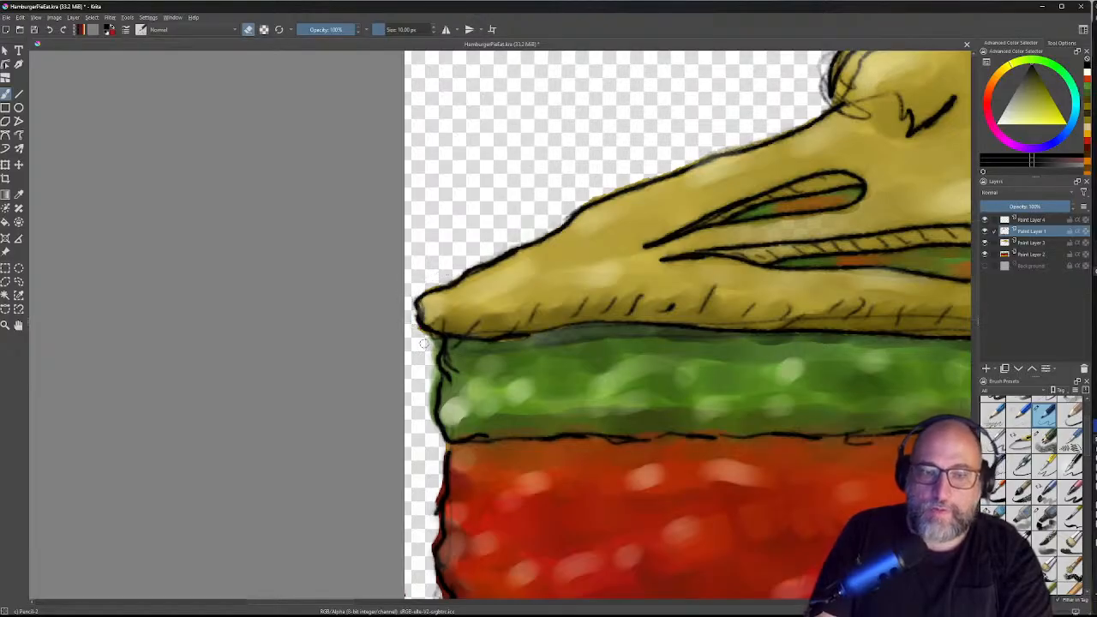
{"action": "left_click_drag", "start_coordinate": [447, 381], "coordinate": [474, 100]}
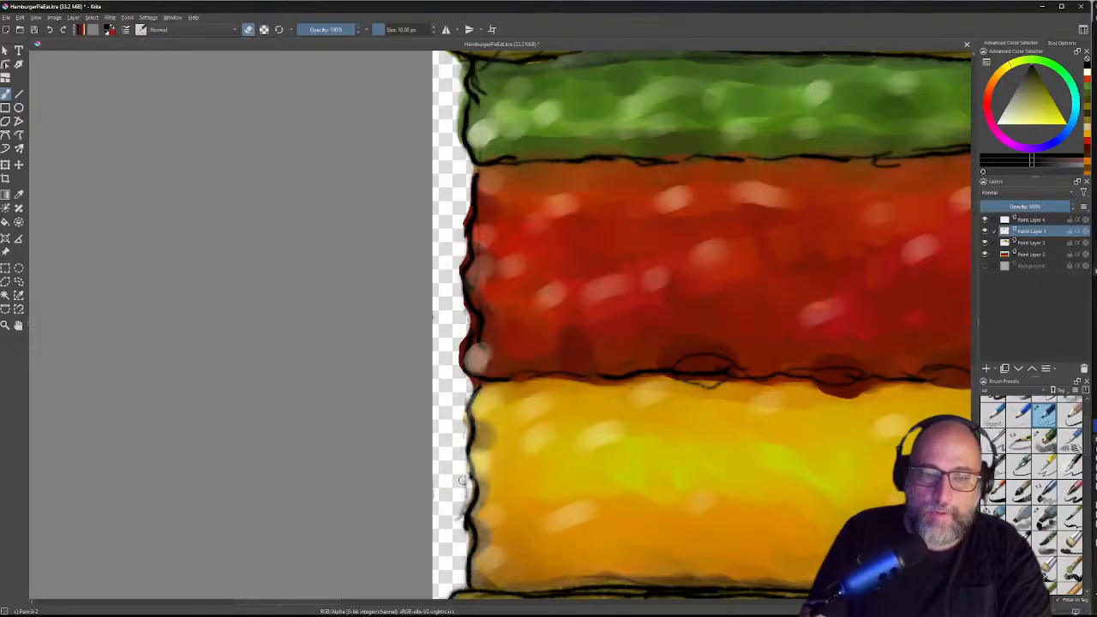
Step: Erase the grey smudges left of the yellow layer and at the bottom-left corner
{"action": "mouse_move", "coordinate": [463, 502]}
{"action": "left_mouse_down"}
{"action": "mouse_move", "coordinate": [458, 529]}
{"action": "mouse_move", "coordinate": [466, 267]}
{"action": "left_mouse_up"}
{"action": "mouse_move", "coordinate": [454, 360]}
{"action": "left_mouse_down"}
{"action": "mouse_move", "coordinate": [464, 381]}
{"action": "mouse_move", "coordinate": [514, 382]}
{"action": "left_mouse_up"}
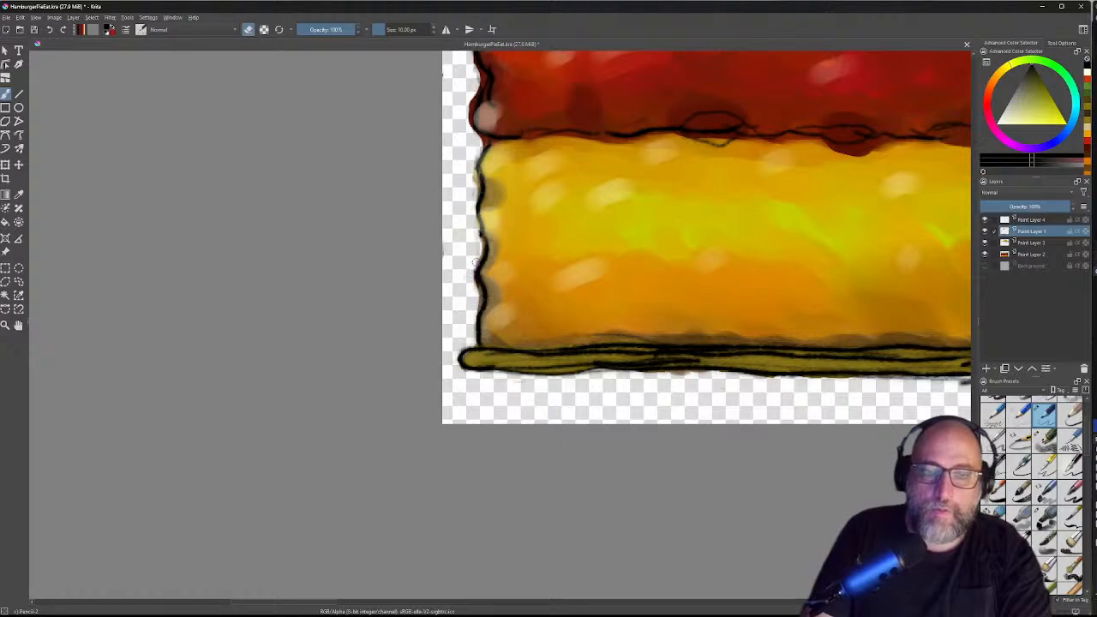
{"action": "mouse_move", "coordinate": [797, 343]}
{"action": "left_mouse_down"}
{"action": "mouse_move", "coordinate": [712, 299]}
{"action": "mouse_move", "coordinate": [438, 209]}
{"action": "left_mouse_up"}
Step: Erase the stray dark line and pencil marks below the slice's bottom edge
{"action": "mouse_move", "coordinate": [610, 249]}
{"action": "left_mouse_down"}
{"action": "mouse_move", "coordinate": [635, 246]}
{"action": "mouse_move", "coordinate": [549, 246]}
{"action": "left_mouse_up"}
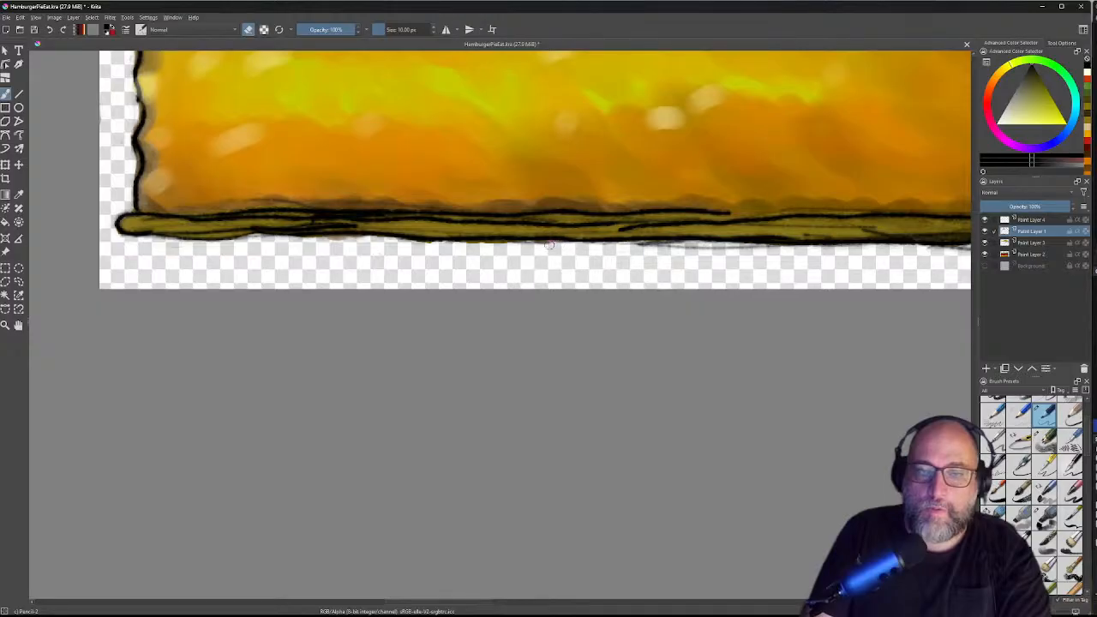
{"action": "mouse_move", "coordinate": [627, 250]}
{"action": "left_mouse_down"}
{"action": "mouse_move", "coordinate": [670, 245]}
{"action": "mouse_move", "coordinate": [605, 248]}
{"action": "mouse_move", "coordinate": [775, 251]}
{"action": "mouse_move", "coordinate": [482, 226]}
{"action": "left_mouse_up"}
{"action": "left_click_drag", "start_coordinate": [703, 209], "coordinate": [689, 206]}
{"action": "mouse_move", "coordinate": [610, 204]}
{"action": "left_mouse_down"}
{"action": "mouse_move", "coordinate": [681, 195]}
{"action": "mouse_move", "coordinate": [585, 202]}
{"action": "mouse_move", "coordinate": [663, 197]}
{"action": "mouse_move", "coordinate": [590, 197]}
{"action": "left_mouse_up"}
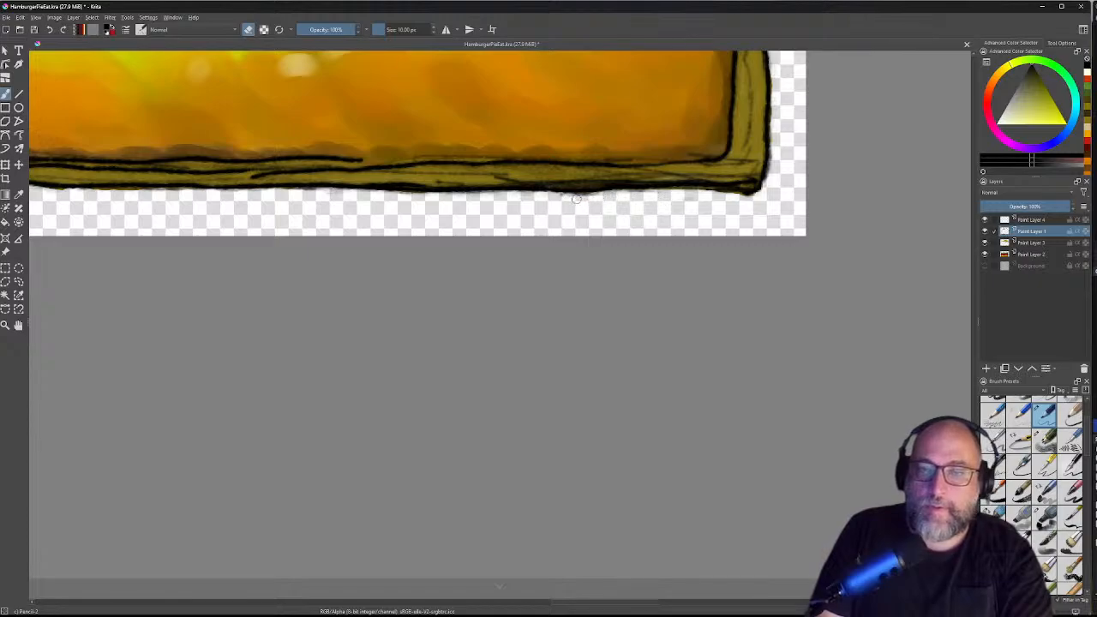
{"action": "left_click_drag", "start_coordinate": [758, 181], "coordinate": [530, 406]}
{"action": "left_click_drag", "start_coordinate": [575, 173], "coordinate": [546, 290]}
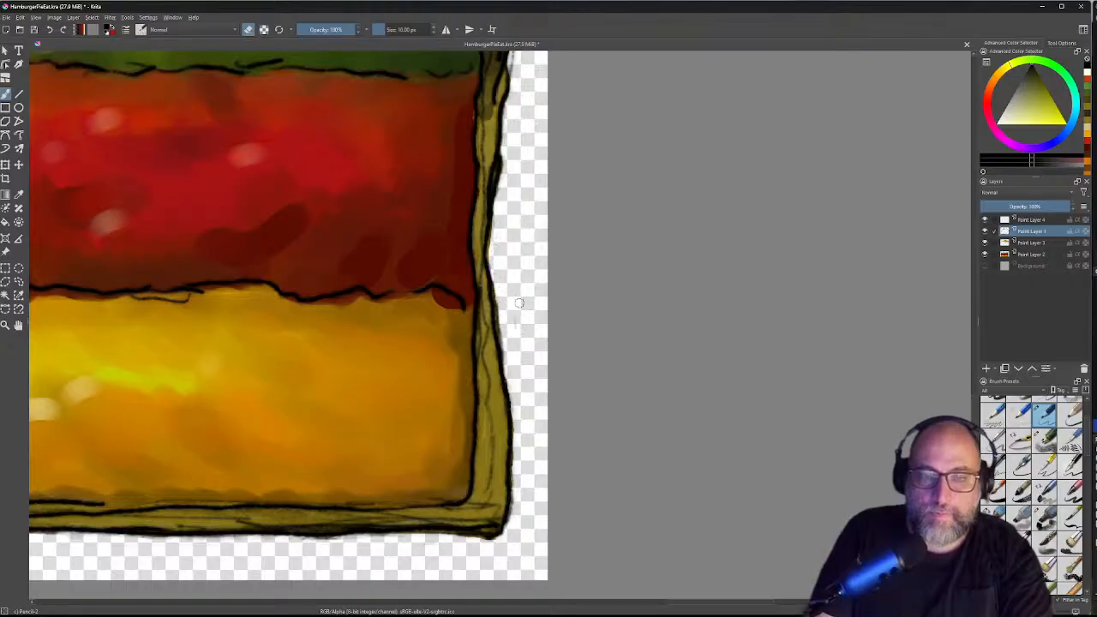
Step: Erase the grey smudge beside the crust's right edge and sketch remnants above the crust
{"action": "left_click_drag", "start_coordinate": [535, 214], "coordinate": [478, 418]}
{"action": "mouse_move", "coordinate": [470, 235]}
{"action": "left_mouse_down"}
{"action": "mouse_move", "coordinate": [459, 252]}
{"action": "mouse_move", "coordinate": [467, 227]}
{"action": "mouse_move", "coordinate": [487, 408]}
{"action": "left_mouse_up"}
{"action": "left_click_drag", "start_coordinate": [480, 197], "coordinate": [573, 277]}
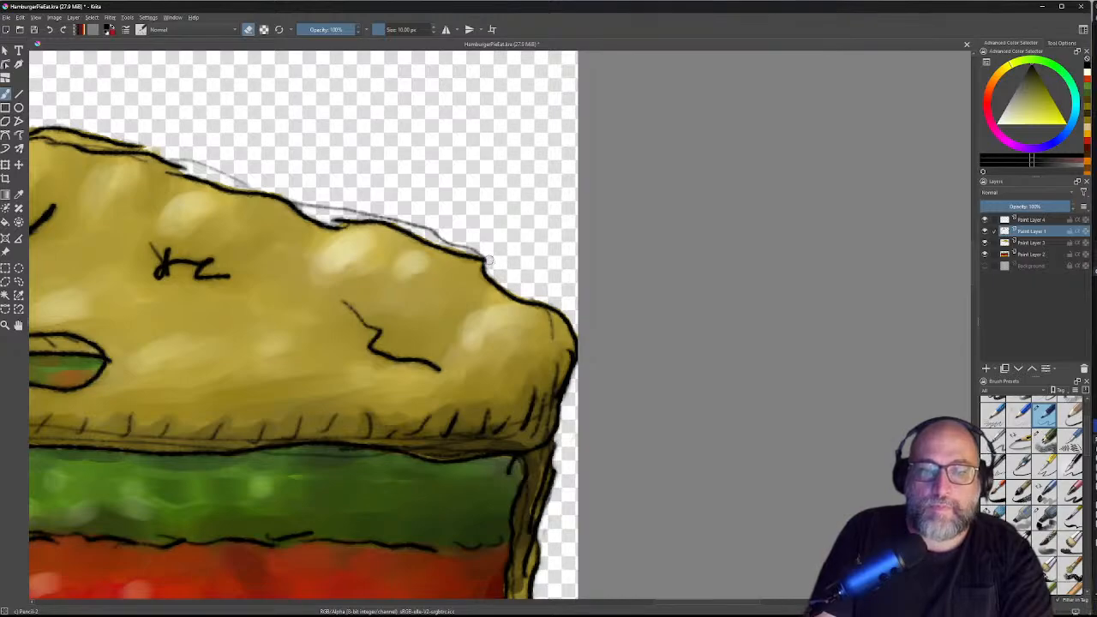
{"action": "mouse_move", "coordinate": [440, 210]}
{"action": "left_mouse_down"}
{"action": "mouse_move", "coordinate": [531, 253]}
{"action": "mouse_move", "coordinate": [527, 279]}
{"action": "mouse_move", "coordinate": [539, 286]}
{"action": "left_mouse_up"}
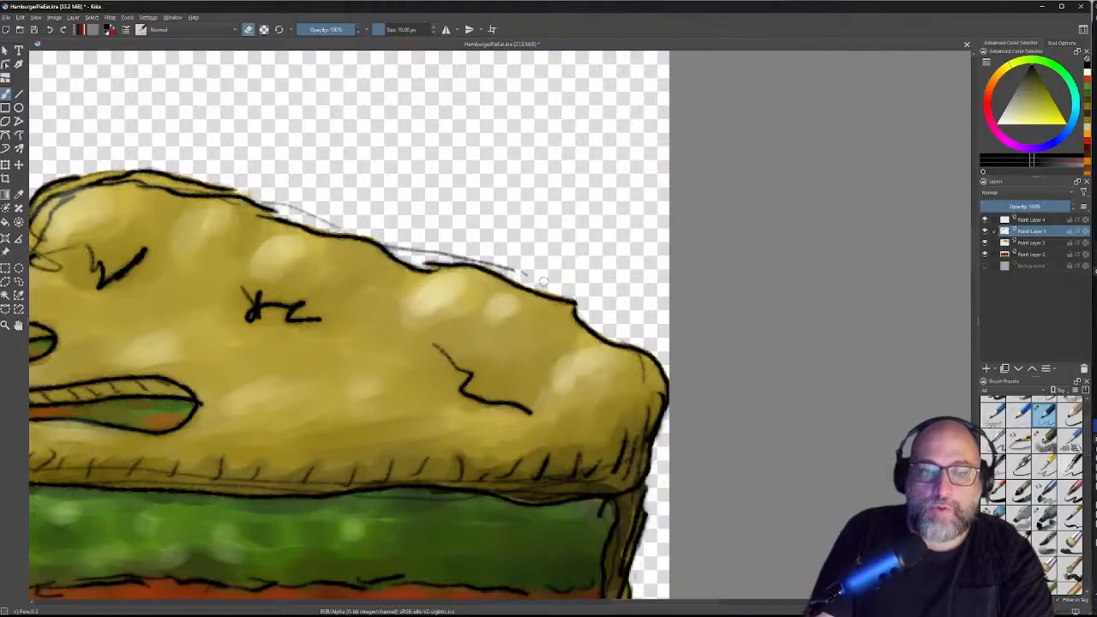
{"action": "mouse_move", "coordinate": [512, 267]}
{"action": "left_mouse_down"}
{"action": "mouse_move", "coordinate": [481, 258]}
{"action": "mouse_move", "coordinate": [512, 273]}
{"action": "left_mouse_up"}
{"action": "mouse_move", "coordinate": [434, 219]}
{"action": "left_mouse_down"}
{"action": "mouse_move", "coordinate": [563, 207]}
{"action": "mouse_move", "coordinate": [539, 241]}
{"action": "mouse_move", "coordinate": [521, 233]}
{"action": "mouse_move", "coordinate": [612, 250]}
{"action": "mouse_move", "coordinate": [564, 247]}
{"action": "left_mouse_up"}
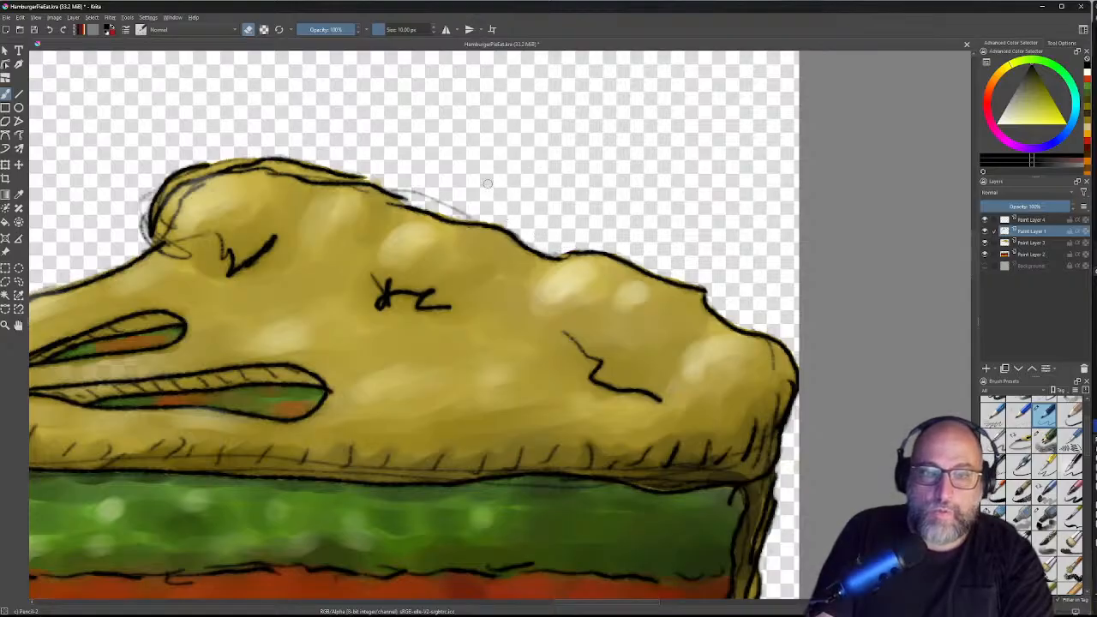
Step: Erase faint sketch lines along the crust top and thin the thick black stroke on its bump
{"action": "mouse_move", "coordinate": [393, 184]}
{"action": "left_mouse_down"}
{"action": "mouse_move", "coordinate": [465, 215]}
{"action": "mouse_move", "coordinate": [456, 207]}
{"action": "left_mouse_up"}
{"action": "left_click_drag", "start_coordinate": [348, 146], "coordinate": [629, 152]}
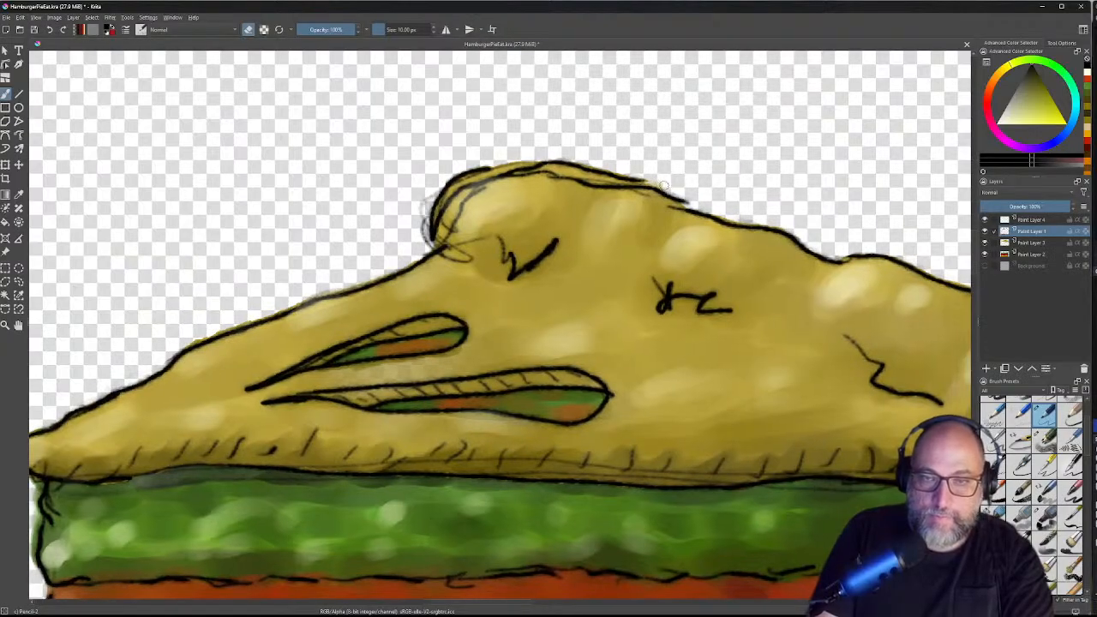
{"action": "left_click_drag", "start_coordinate": [428, 193], "coordinate": [423, 221]}
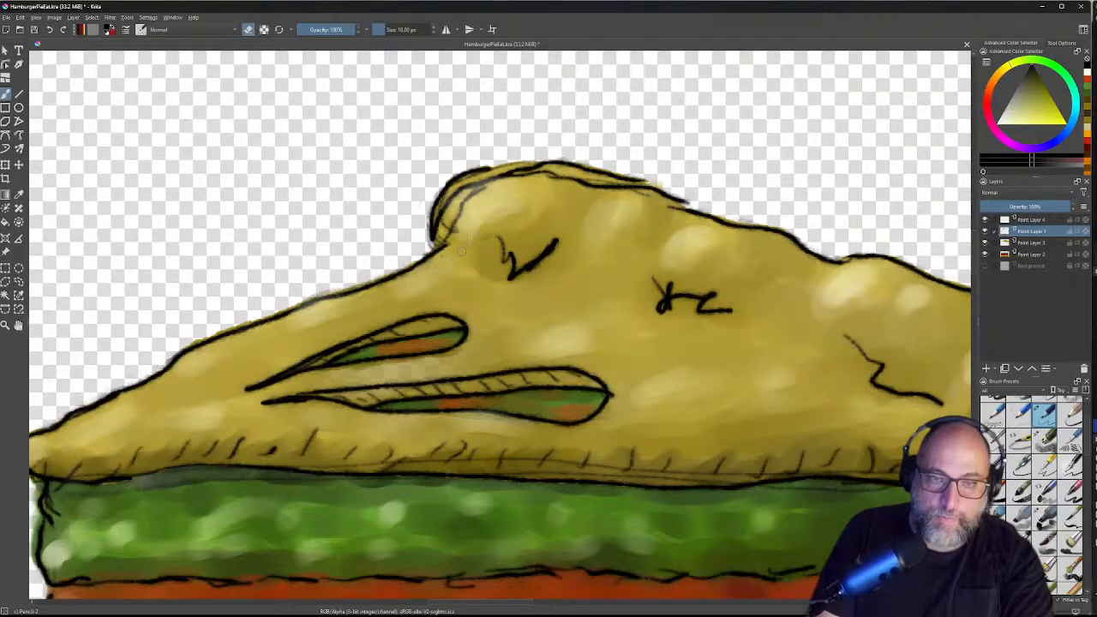
{"action": "mouse_move", "coordinate": [478, 204]}
{"action": "left_mouse_down"}
{"action": "mouse_move", "coordinate": [467, 204]}
{"action": "mouse_move", "coordinate": [489, 189]}
{"action": "mouse_move", "coordinate": [470, 196]}
{"action": "mouse_move", "coordinate": [452, 231]}
{"action": "left_mouse_up"}
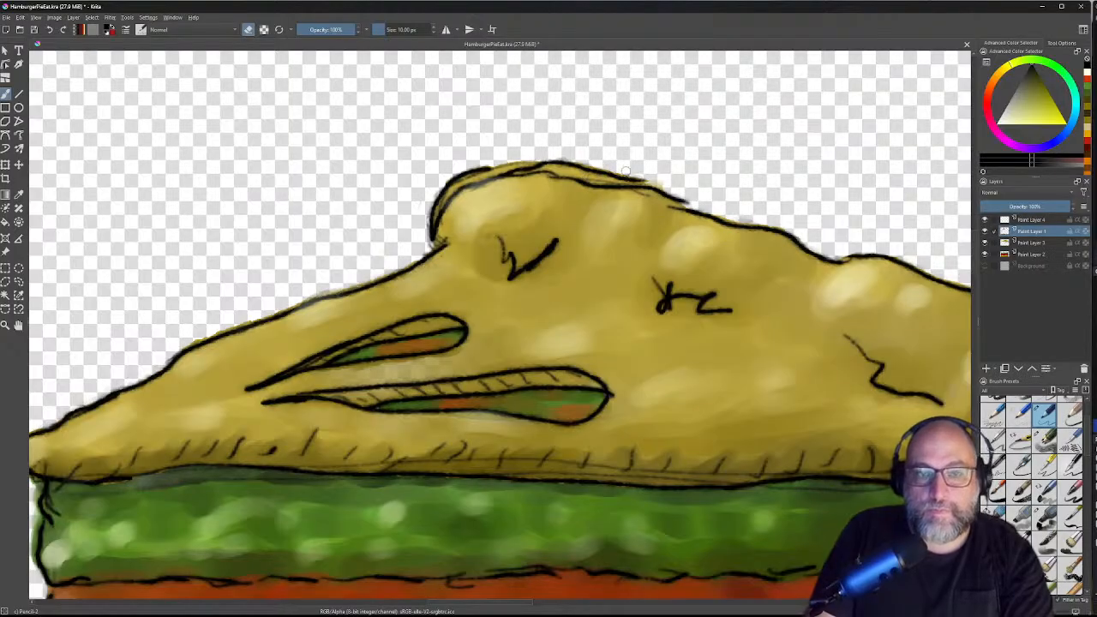
{"action": "left_click_drag", "start_coordinate": [561, 246], "coordinate": [529, 267]}
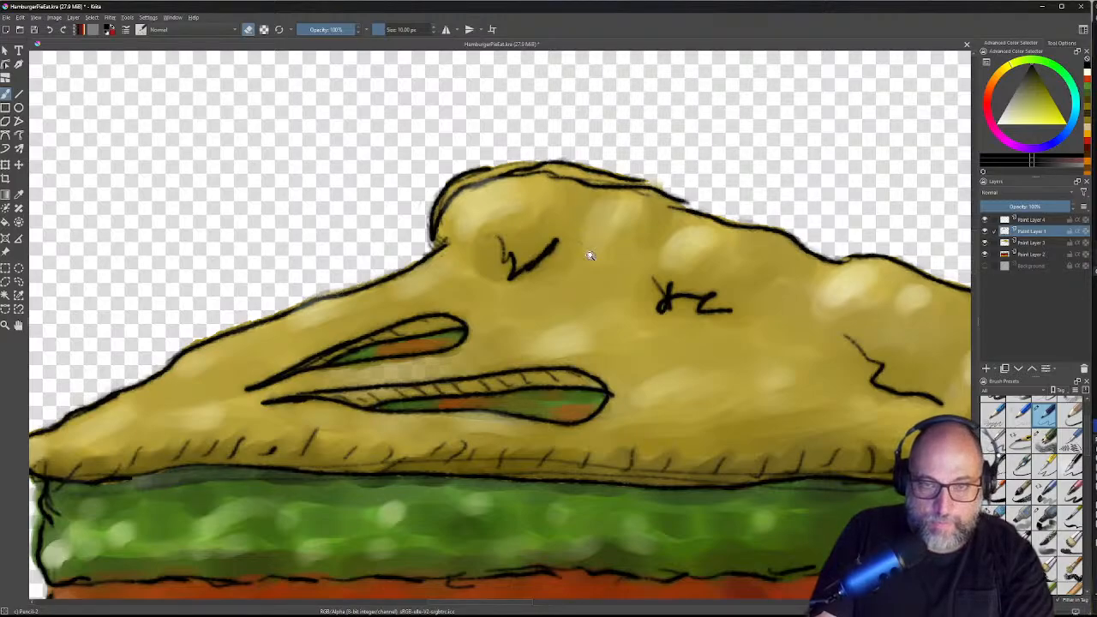
Step: Zoom out and centre the view so the whole cake slice is visible
{"action": "scroll", "coordinate": [595, 252], "scroll_direction": "down", "scroll_amount": 4}
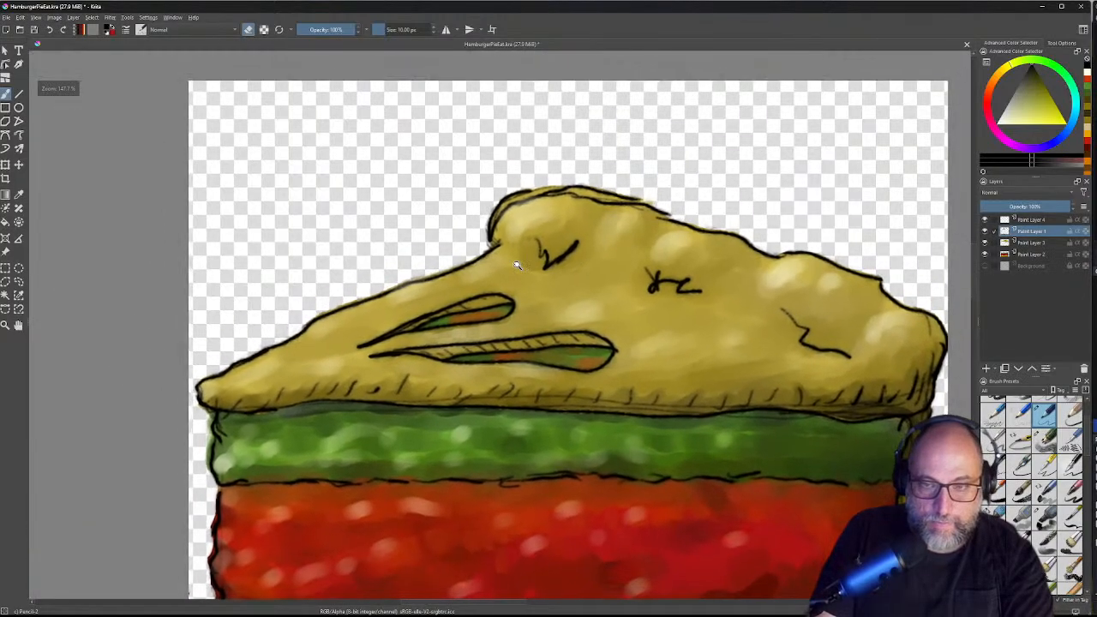
{"action": "scroll", "coordinate": [495, 255], "scroll_direction": "up", "scroll_amount": 2}
{"action": "scroll", "coordinate": [495, 256], "scroll_direction": "down", "scroll_amount": 3}
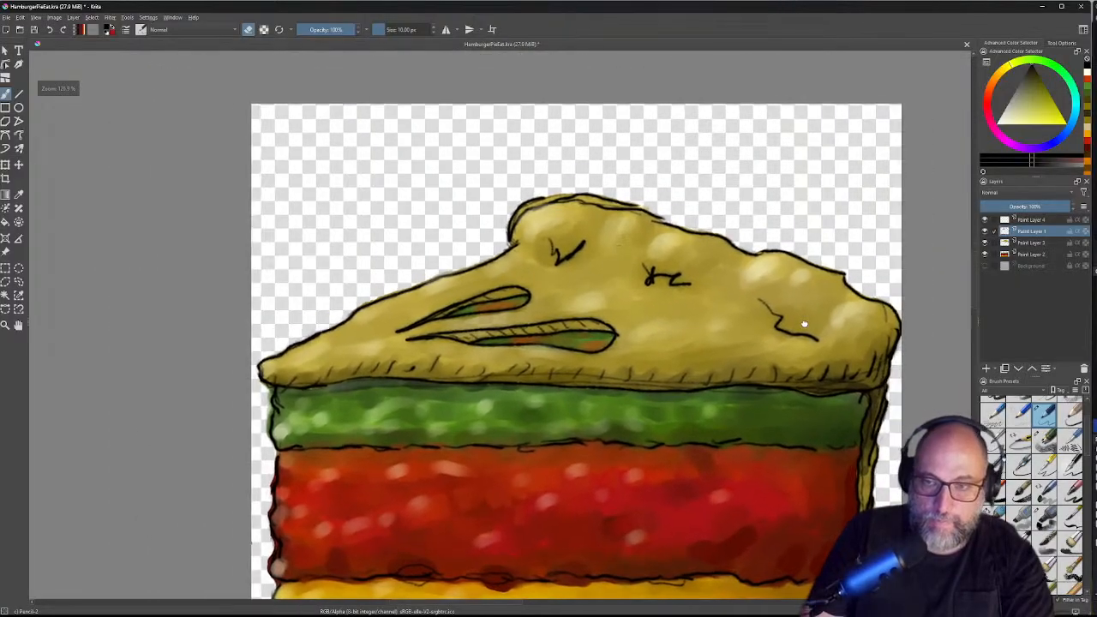
{"action": "scroll", "coordinate": [540, 250], "scroll_direction": "up", "scroll_amount": 3}
{"action": "scroll", "coordinate": [540, 250], "scroll_direction": "down", "scroll_amount": 3}
{"action": "scroll", "coordinate": [642, 245], "scroll_direction": "up", "scroll_amount": 5}
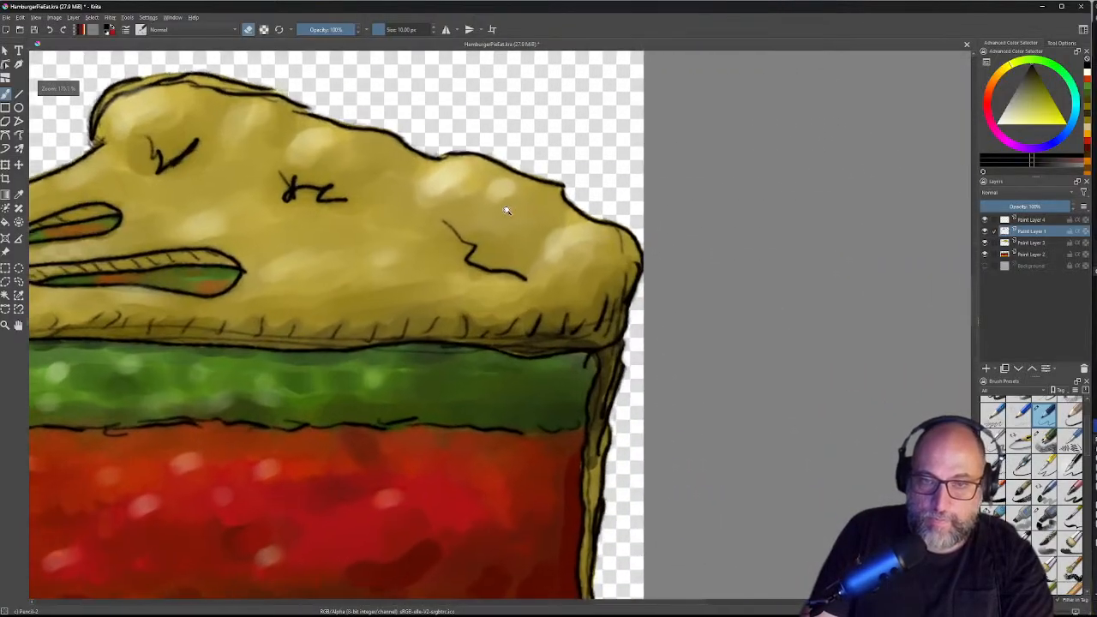
{"action": "scroll", "coordinate": [612, 248], "scroll_direction": "down", "scroll_amount": 1}
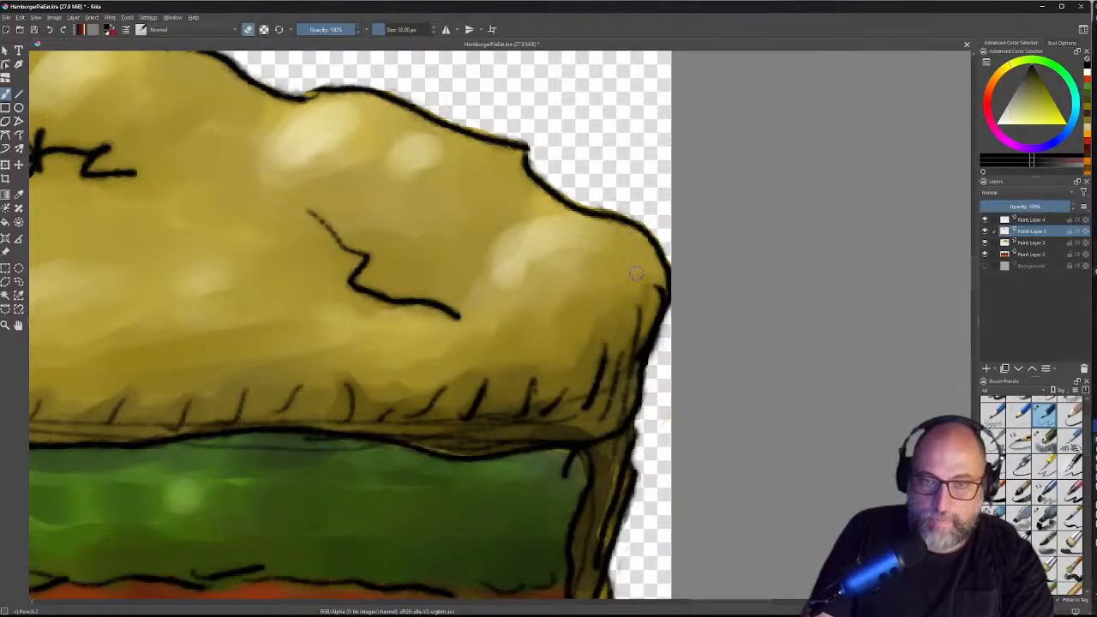
{"action": "scroll", "coordinate": [560, 270], "scroll_direction": "down", "scroll_amount": 6}
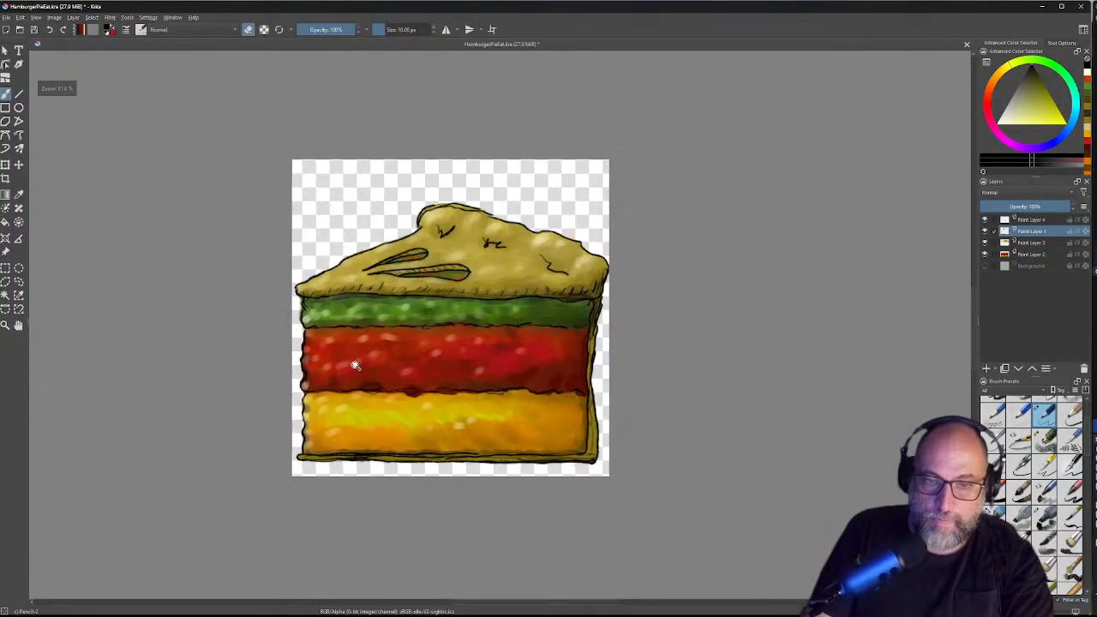
{"action": "left_click_drag", "start_coordinate": [354, 365], "coordinate": [425, 341]}
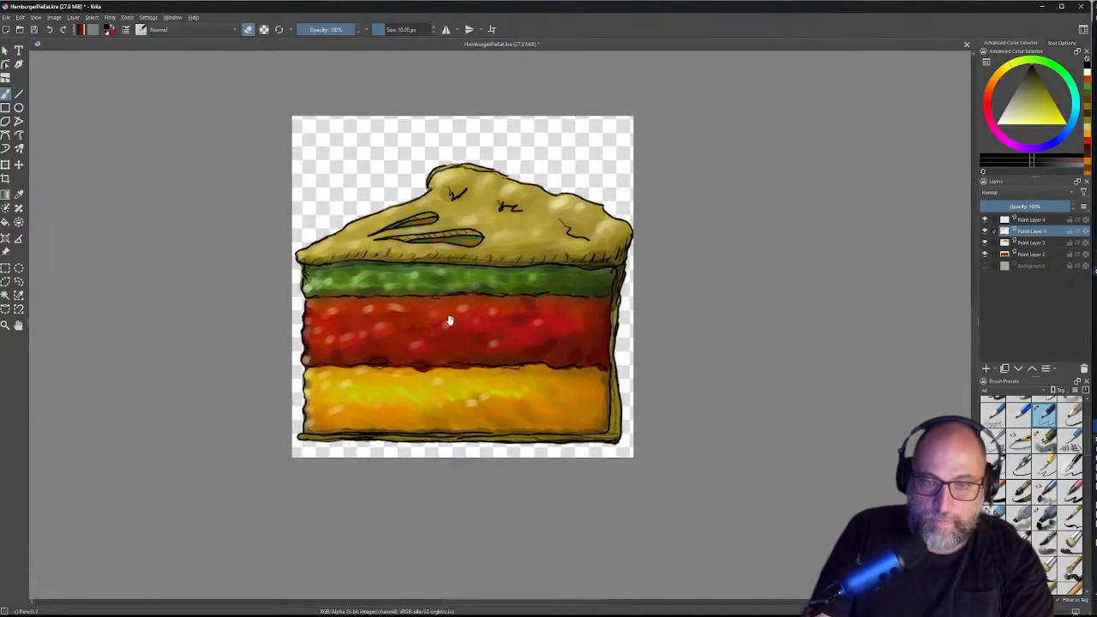
{"action": "left_click_drag", "start_coordinate": [552, 280], "coordinate": [500, 211]}
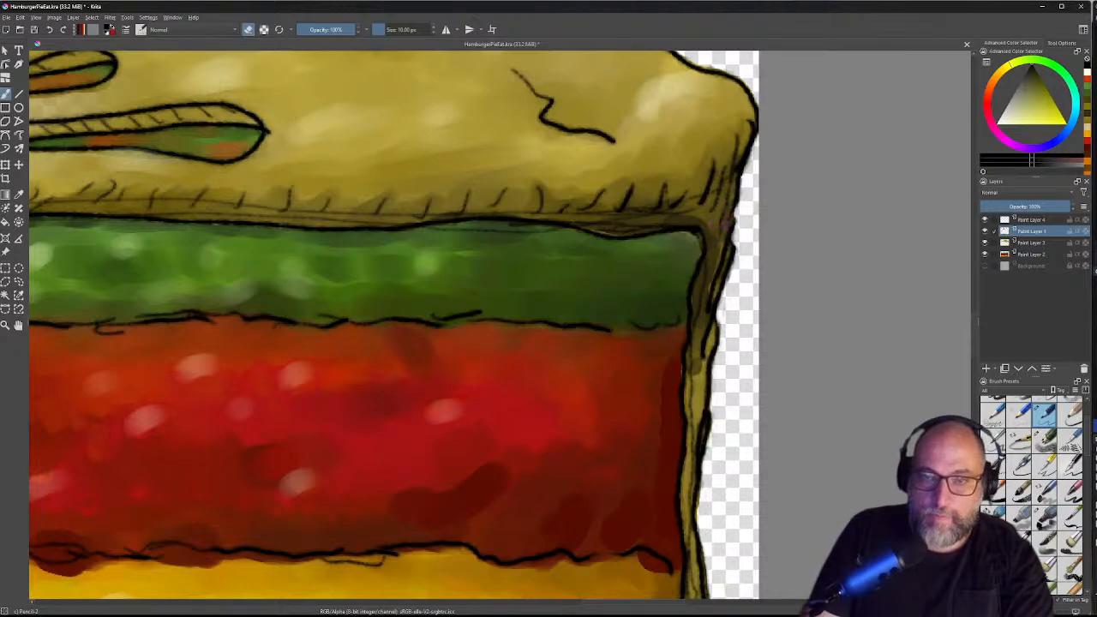
{"action": "left_click_drag", "start_coordinate": [679, 253], "coordinate": [646, 268]}
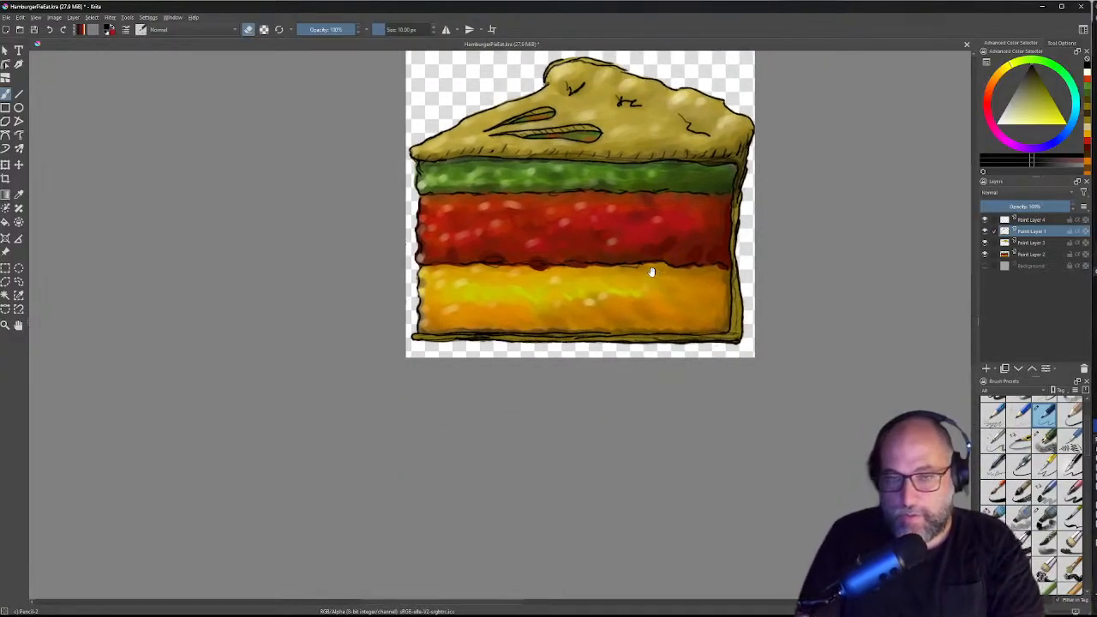
Step: Zoom in on the pie top and erase along the crust's dark top outline
{"action": "left_click_drag", "start_coordinate": [680, 306], "coordinate": [671, 354]}
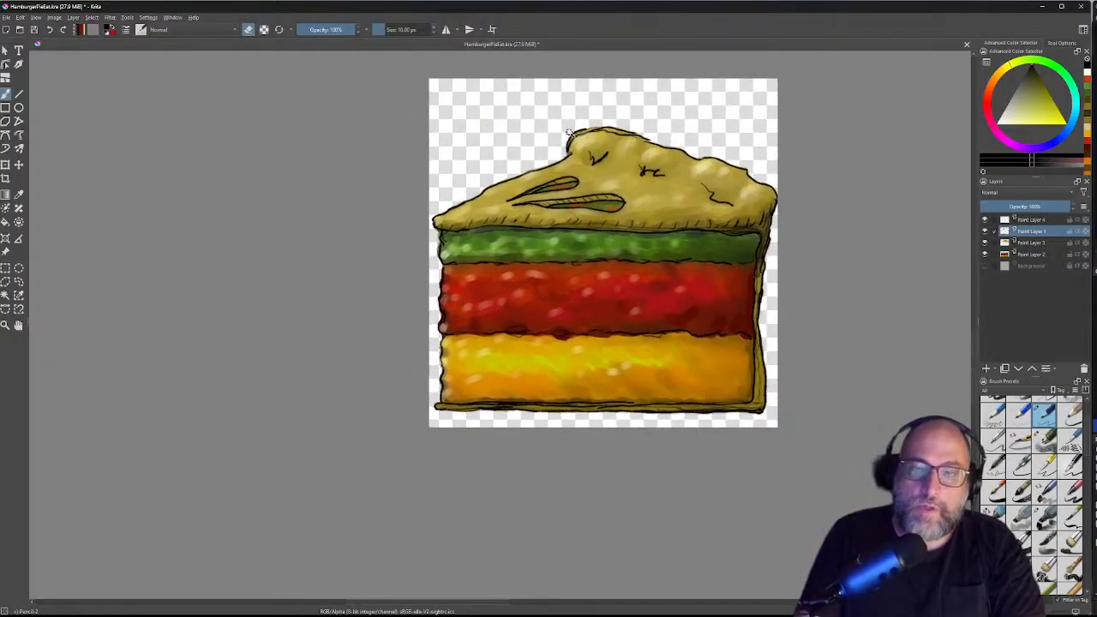
{"action": "left_click_drag", "start_coordinate": [540, 124], "coordinate": [717, 62]}
{"action": "left_click_drag", "start_coordinate": [774, 140], "coordinate": [678, 170]}
{"action": "mouse_move", "coordinate": [745, 182]}
{"action": "left_mouse_down"}
{"action": "mouse_move", "coordinate": [656, 168]}
{"action": "mouse_move", "coordinate": [567, 177]}
{"action": "mouse_move", "coordinate": [575, 173]}
{"action": "mouse_move", "coordinate": [533, 200]}
{"action": "mouse_move", "coordinate": [524, 225]}
{"action": "mouse_move", "coordinate": [536, 200]}
{"action": "left_mouse_up"}
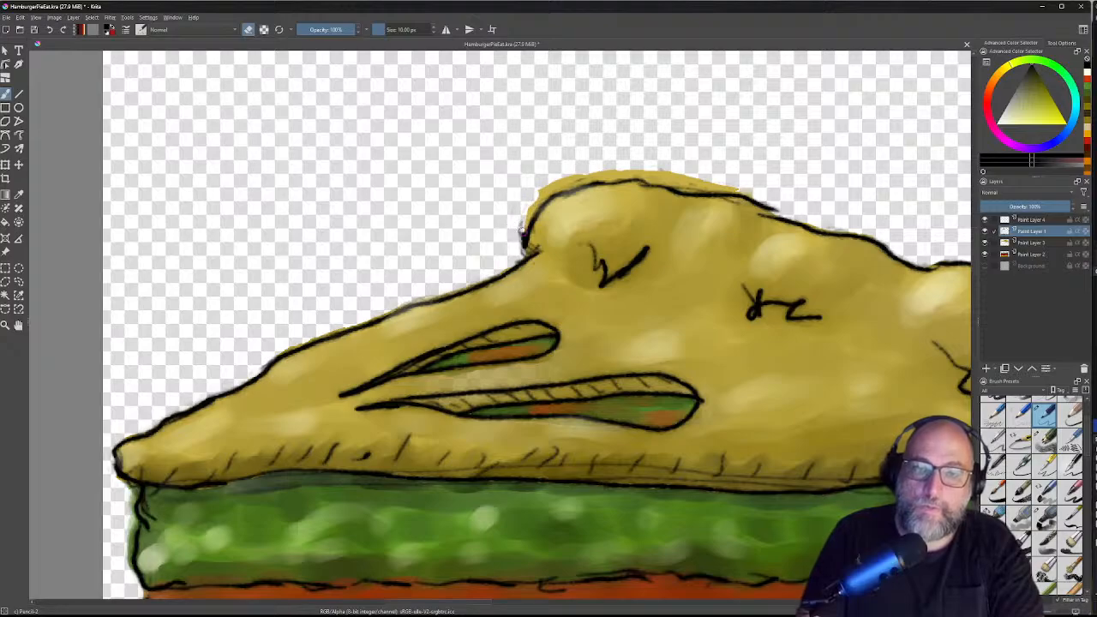
Step: Erase the leftover left-edge outline, then paint yellow over the top outline on Paint Layer 3
{"action": "left_click_drag", "start_coordinate": [518, 241], "coordinate": [519, 223]}
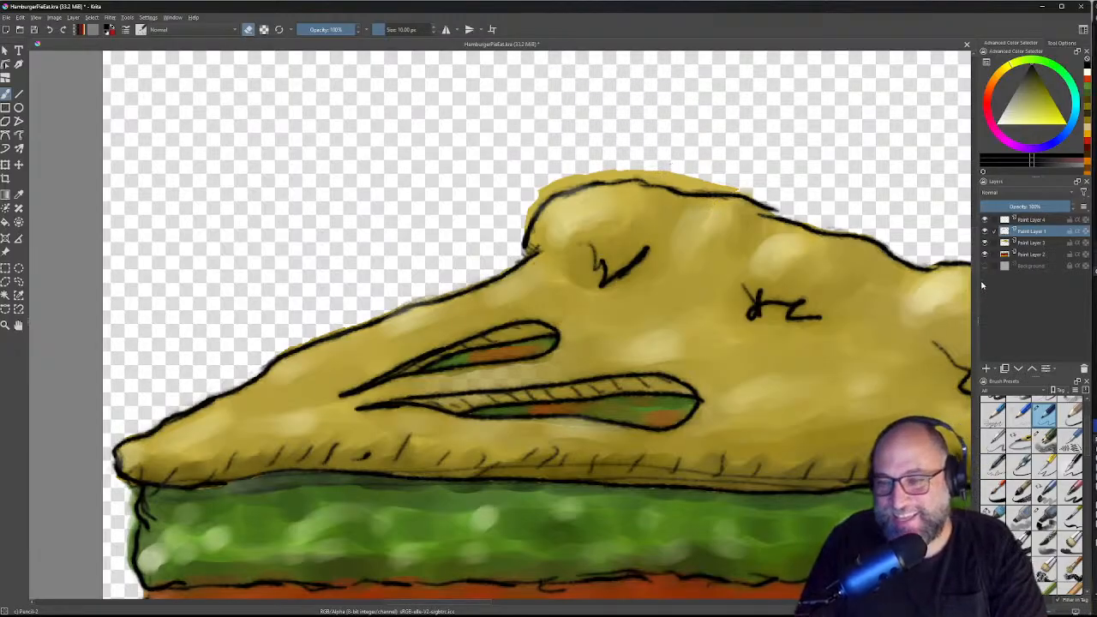
{"action": "left_click", "coordinate": [1029, 254]}
{"action": "left_click", "coordinate": [1028, 243]}
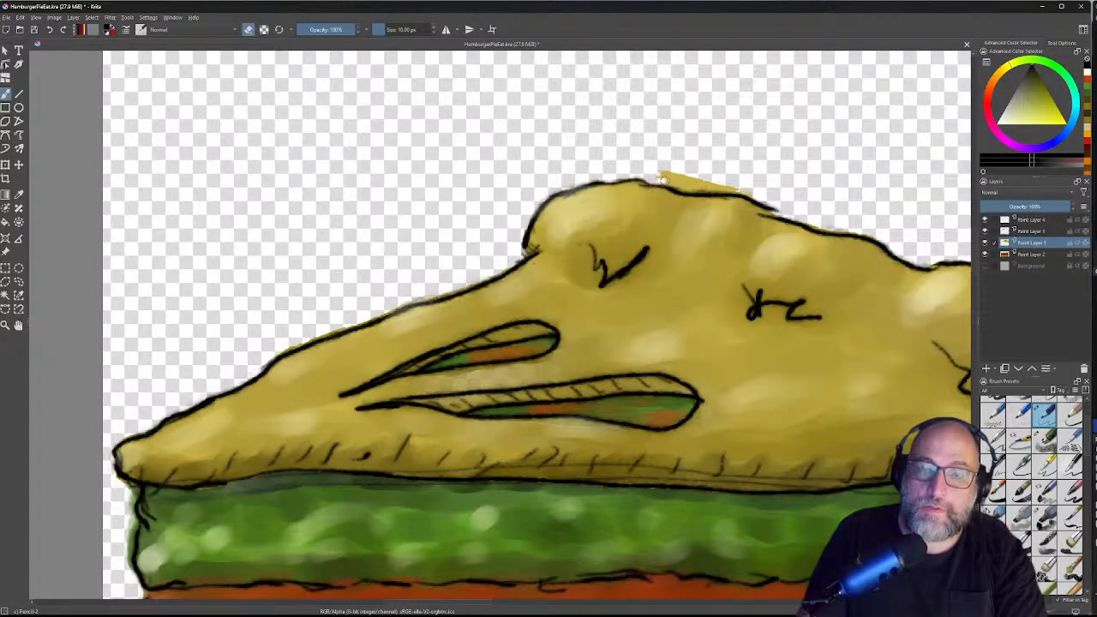
{"action": "mouse_move", "coordinate": [677, 187]}
{"action": "left_mouse_down"}
{"action": "mouse_move", "coordinate": [746, 190]}
{"action": "mouse_move", "coordinate": [674, 174]}
{"action": "mouse_move", "coordinate": [686, 179]}
{"action": "left_mouse_up"}
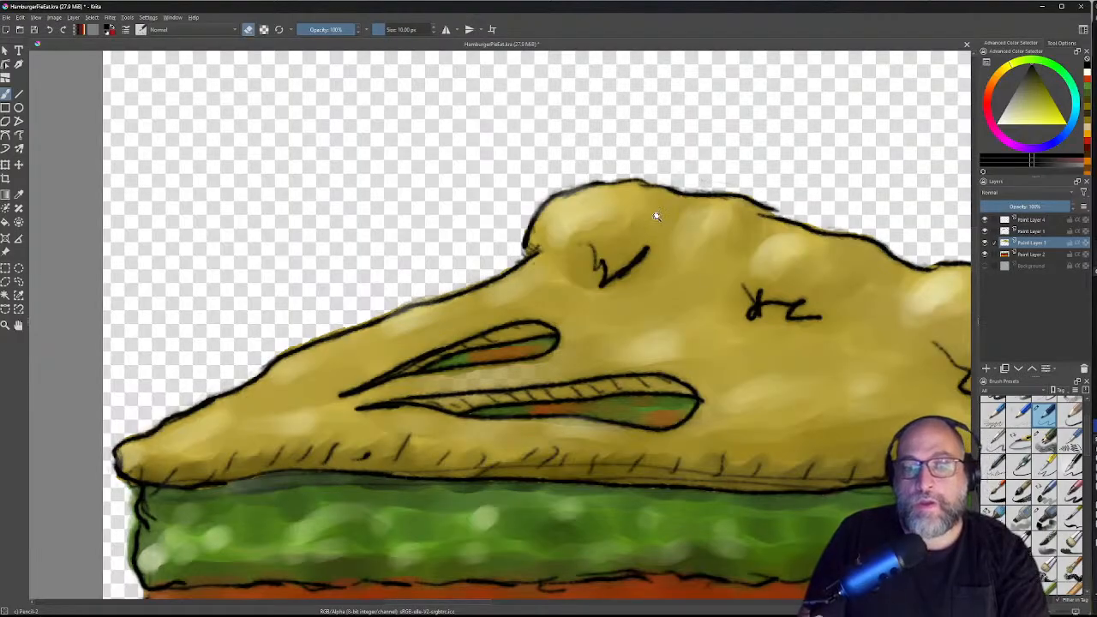
Step: Zoom out and recentre the view on the whole pie slice
{"action": "scroll", "coordinate": [782, 244], "scroll_direction": "down", "scroll_amount": 3}
{"action": "left_click_drag", "start_coordinate": [720, 294], "coordinate": [681, 333]}
{"action": "left_click_drag", "start_coordinate": [784, 330], "coordinate": [727, 289]}
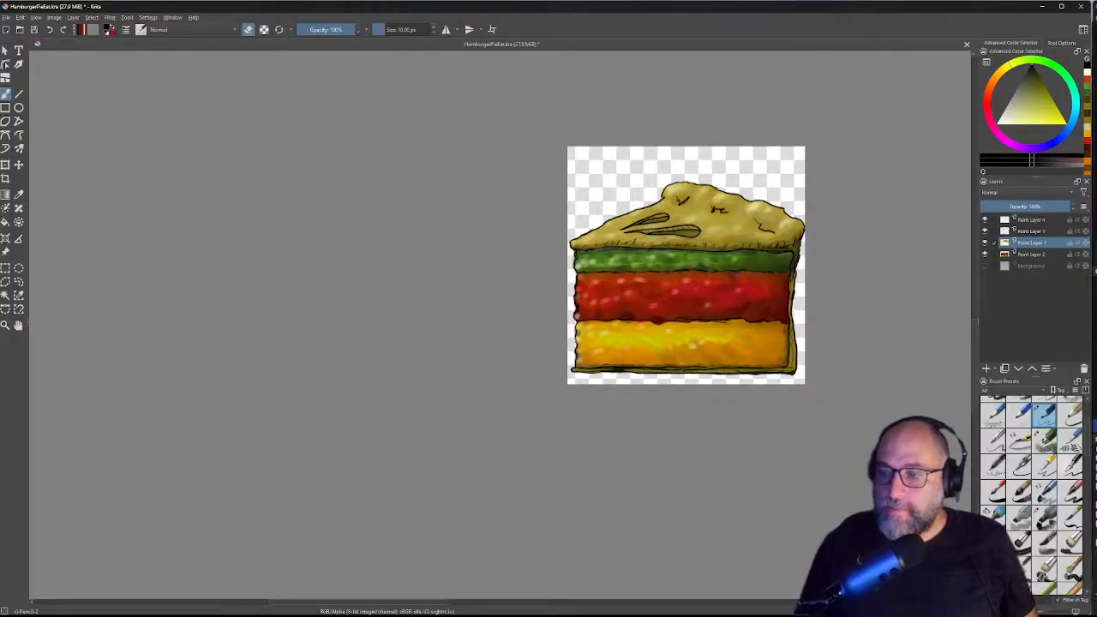
{"action": "scroll", "coordinate": [464, 182], "scroll_direction": "up", "scroll_amount": 1}
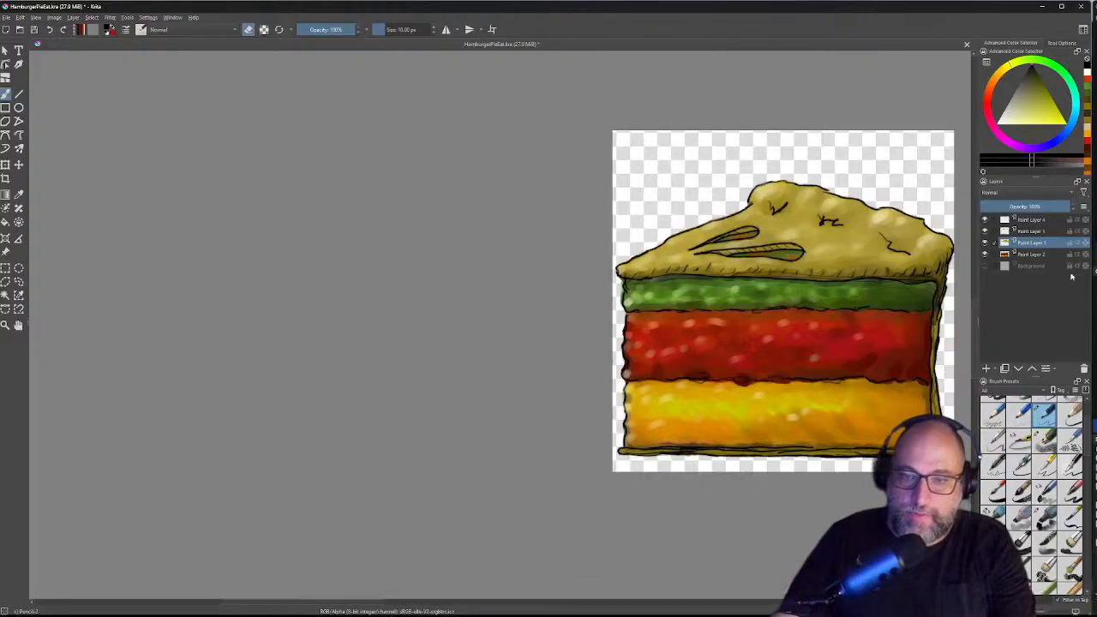
{"action": "left_click_drag", "start_coordinate": [772, 336], "coordinate": [514, 335]}
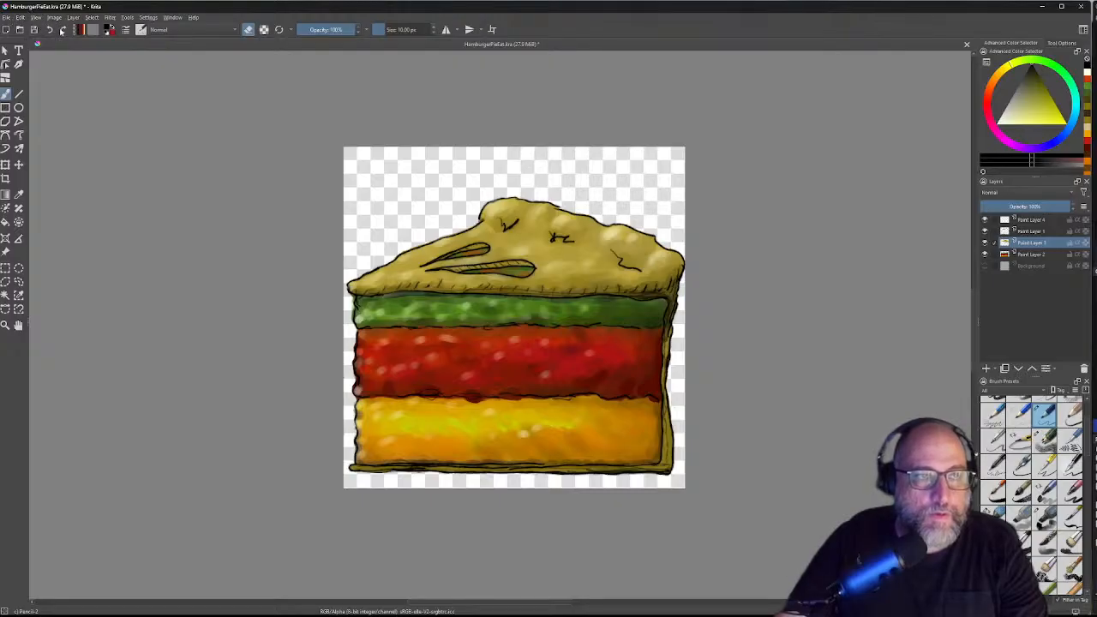
Step: Save HamburgerPieEat.kra and set the window workspace to Animation to show the timeline
{"action": "left_click", "coordinate": [6, 18]}
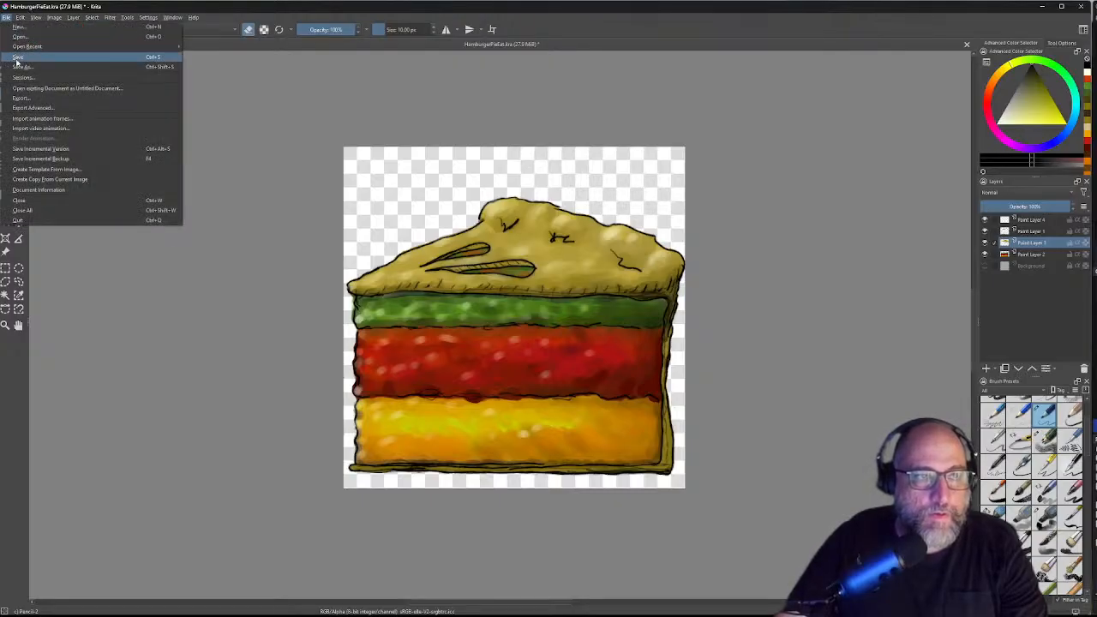
{"action": "left_click", "coordinate": [19, 61]}
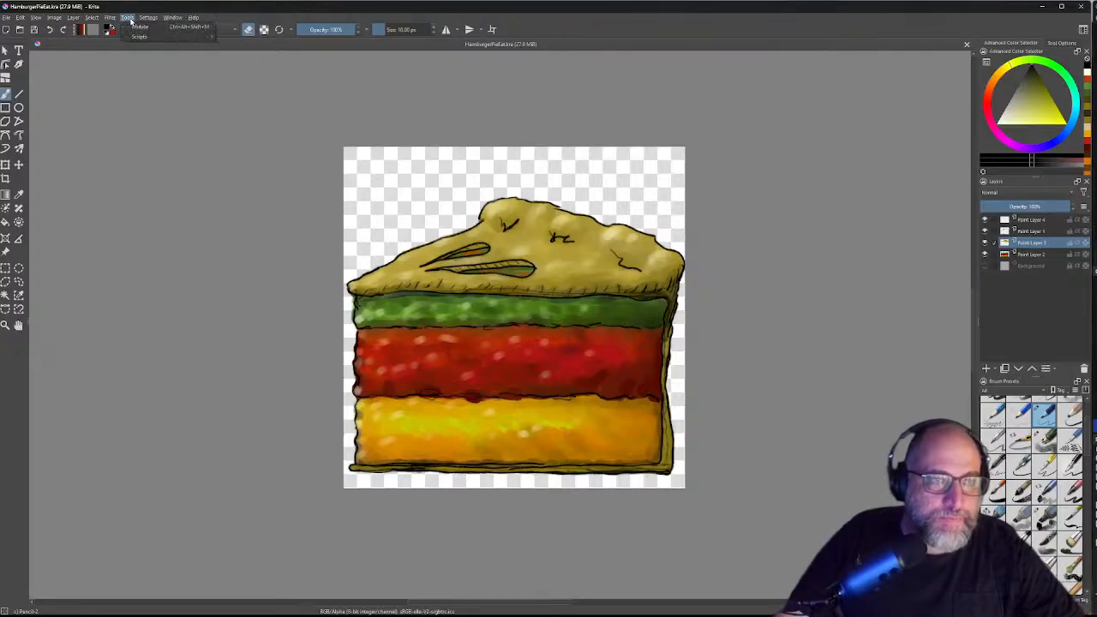
{"action": "left_click", "coordinate": [148, 17]}
{"action": "mouse_move", "coordinate": [172, 17]}
{"action": "mouse_move", "coordinate": [185, 47]}
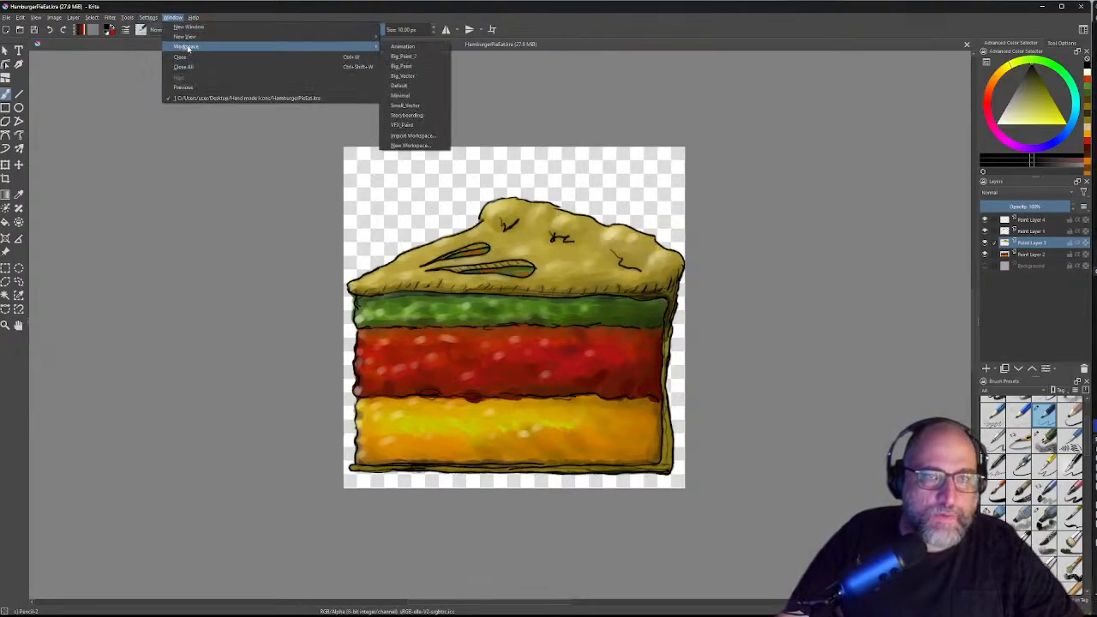
{"action": "left_click", "coordinate": [434, 46]}
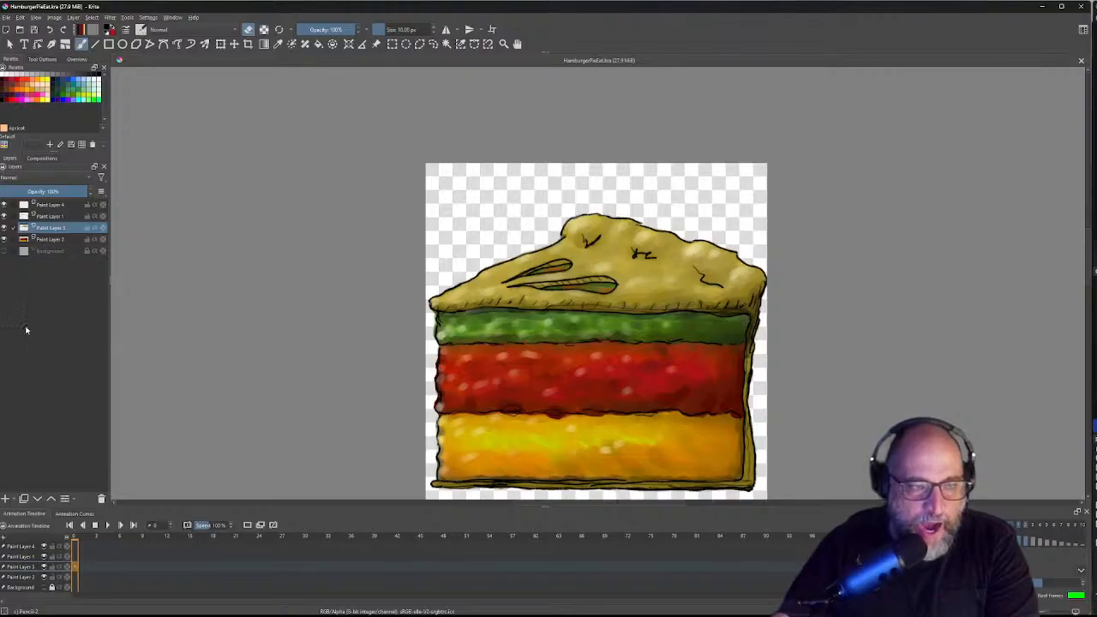
{"action": "left_click", "coordinate": [47, 206]}
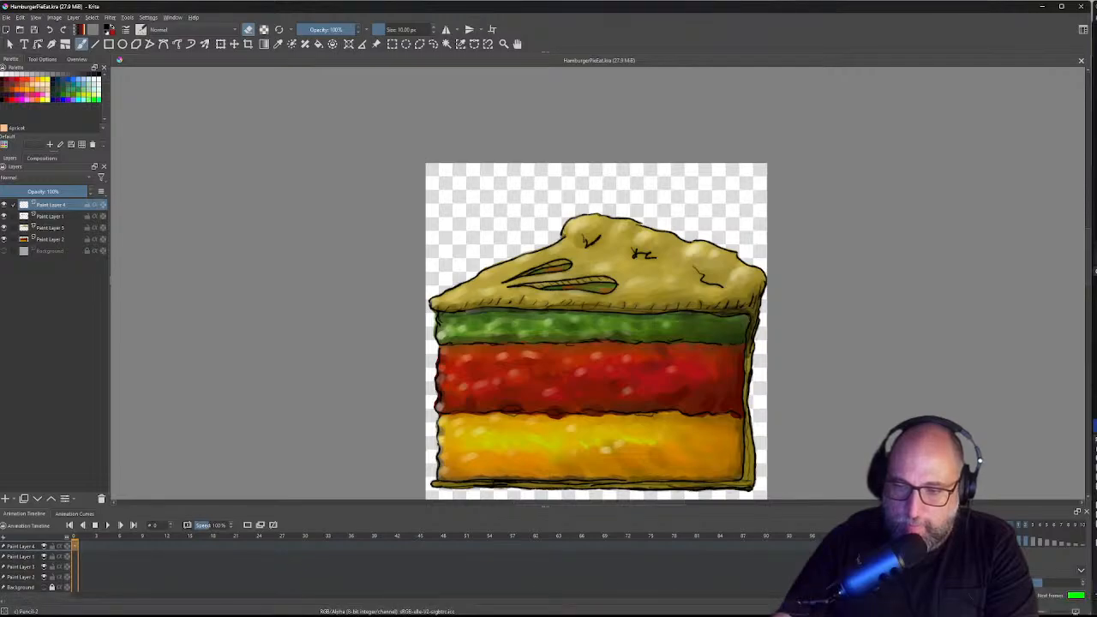
{"action": "key", "text": "4"}
{"action": "key", "text": "4"}
{"action": "key", "text": "4"}
{"action": "key", "text": "4"}
{"action": "key", "text": "4"}
{"action": "key", "text": "4"}
{"action": "key", "text": "4"}
{"action": "key", "text": "6"}
{"action": "key", "text": "6"}
{"action": "key", "text": "6"}
{"action": "key", "text": "6"}
{"action": "key", "text": "6"}
{"action": "key", "text": "6"}
{"action": "key", "text": "6"}
{"action": "key", "text": "6"}
{"action": "key", "text": "6"}
{"action": "key", "text": "6"}
{"action": "key", "text": "6"}
{"action": "key", "text": "6"}
{"action": "key", "text": "6"}
{"action": "key", "text": "6"}
{"action": "key", "text": "6"}
{"action": "key", "text": "6"}
{"action": "key", "text": "6"}
{"action": "key", "text": "6"}
{"action": "key", "text": "6"}
{"action": "key", "text": "6"}
{"action": "key", "text": "4"}
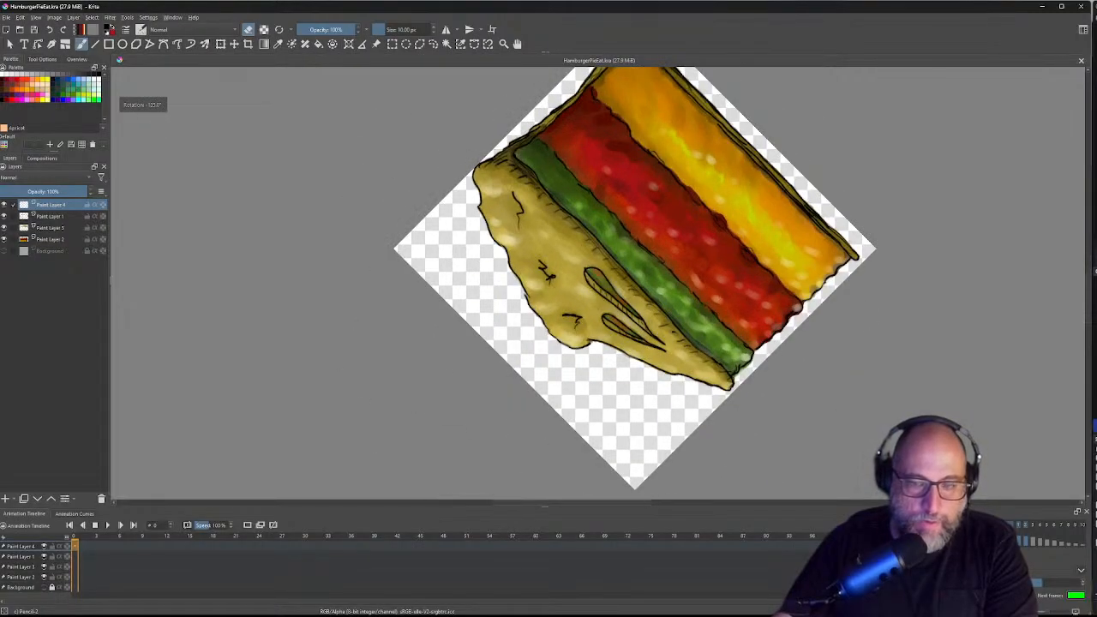
{"action": "key", "text": "6"}
{"action": "key", "text": "6"}
{"action": "left_click_drag", "start_coordinate": [662, 172], "coordinate": [673, 386]}
{"action": "key", "text": "5"}
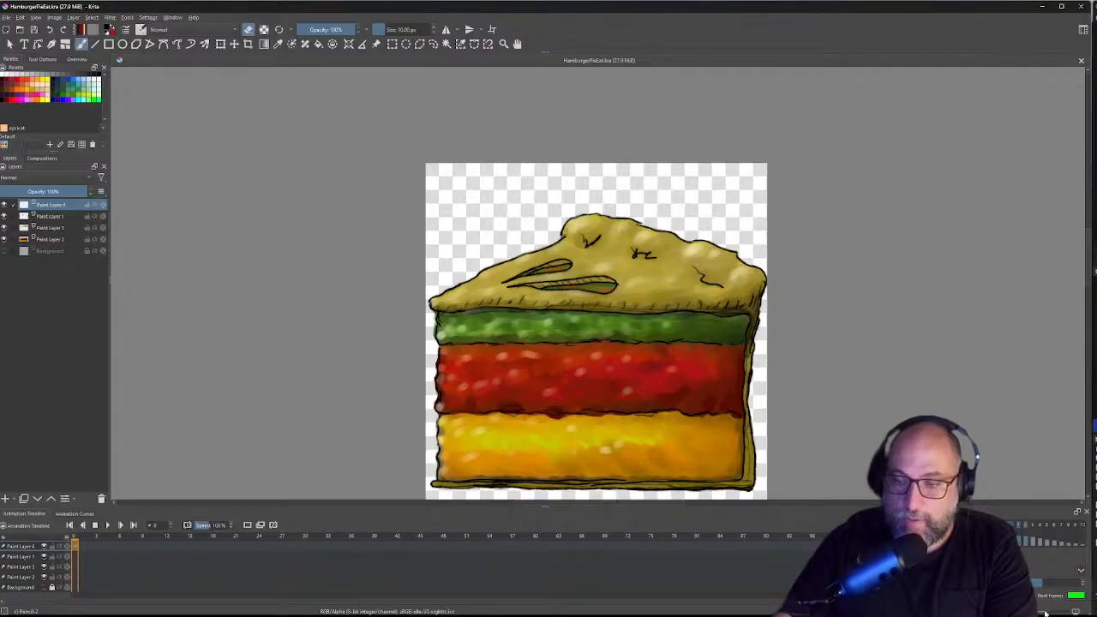
Step: Scrub Paint Layer 4 through frames 0–6, then play the animation and stop at frame 0
{"action": "left_click_drag", "start_coordinate": [1045, 613], "coordinate": [1045, 612]}
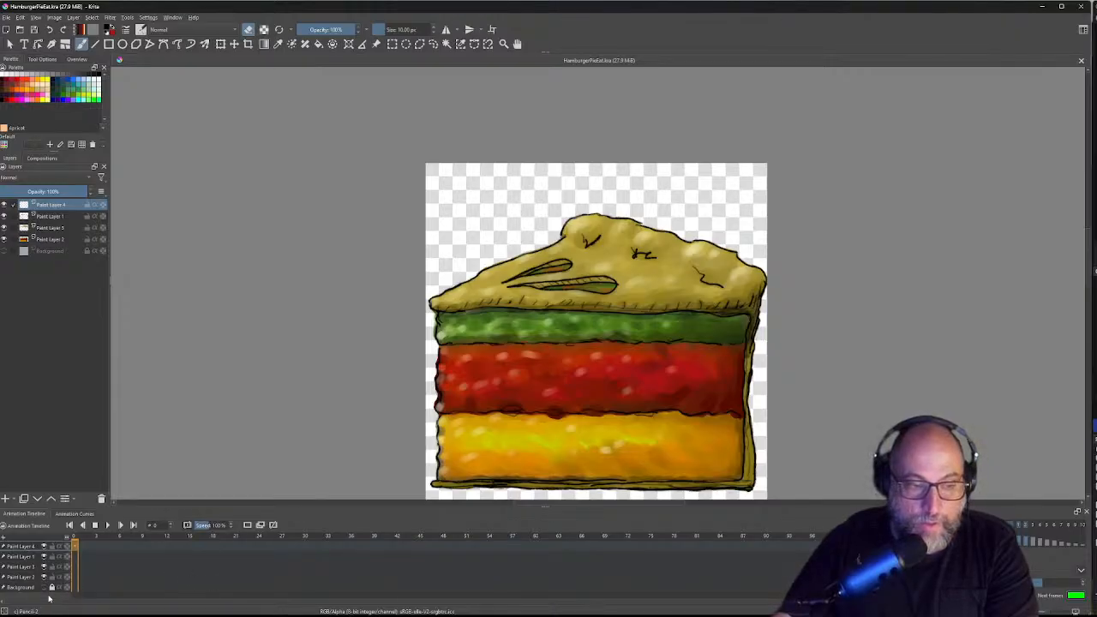
{"action": "mouse_move", "coordinate": [36, 615]}
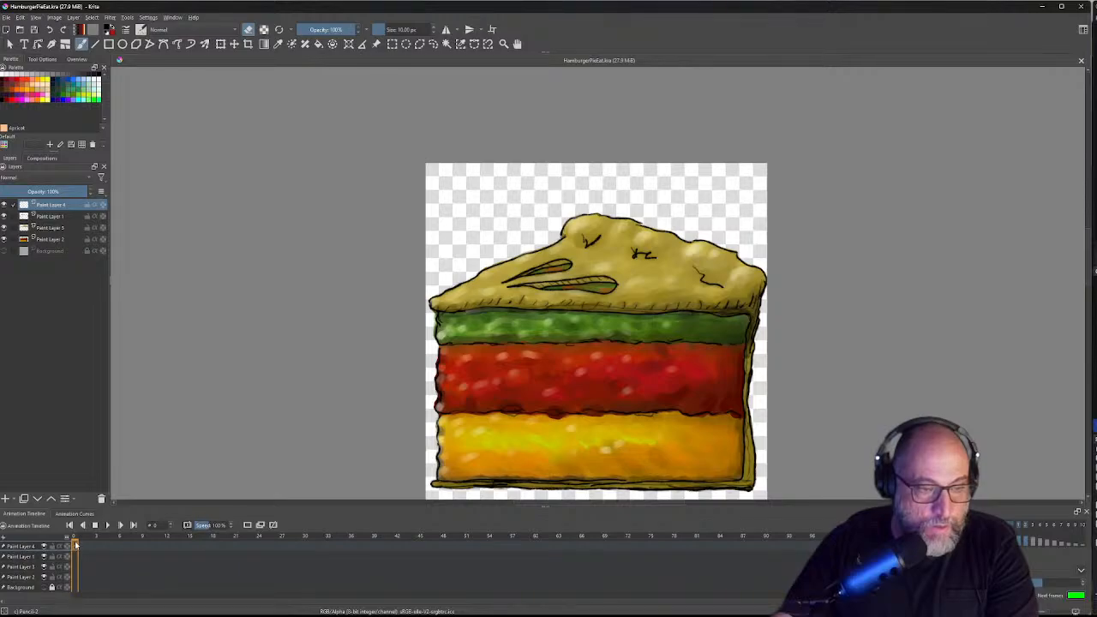
{"action": "left_click", "coordinate": [115, 545]}
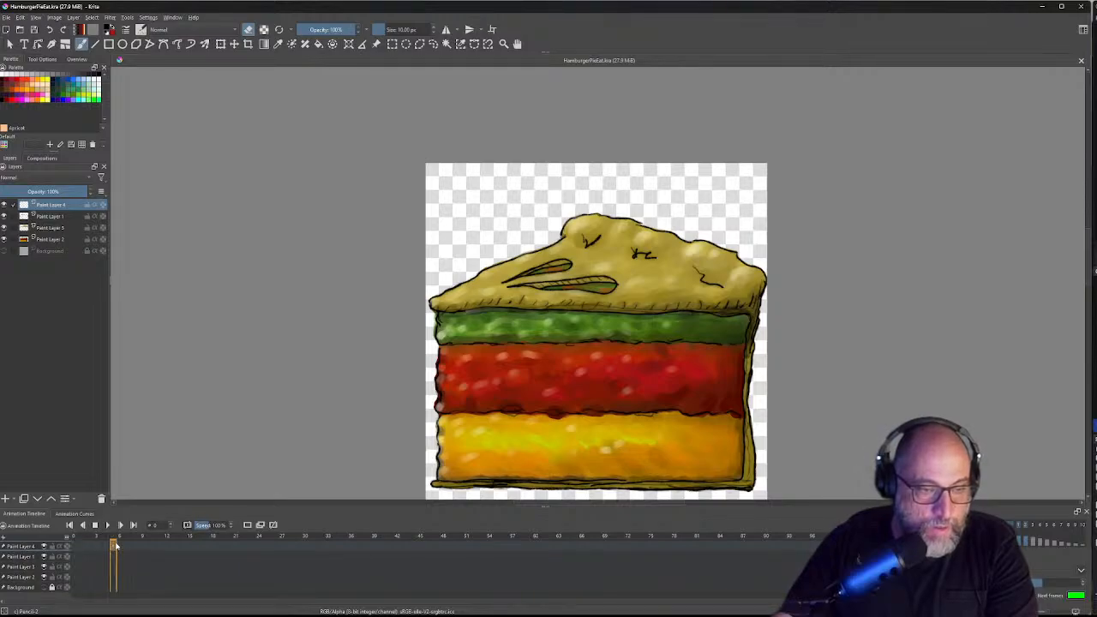
{"action": "left_click_drag", "start_coordinate": [116, 545], "coordinate": [75, 556]}
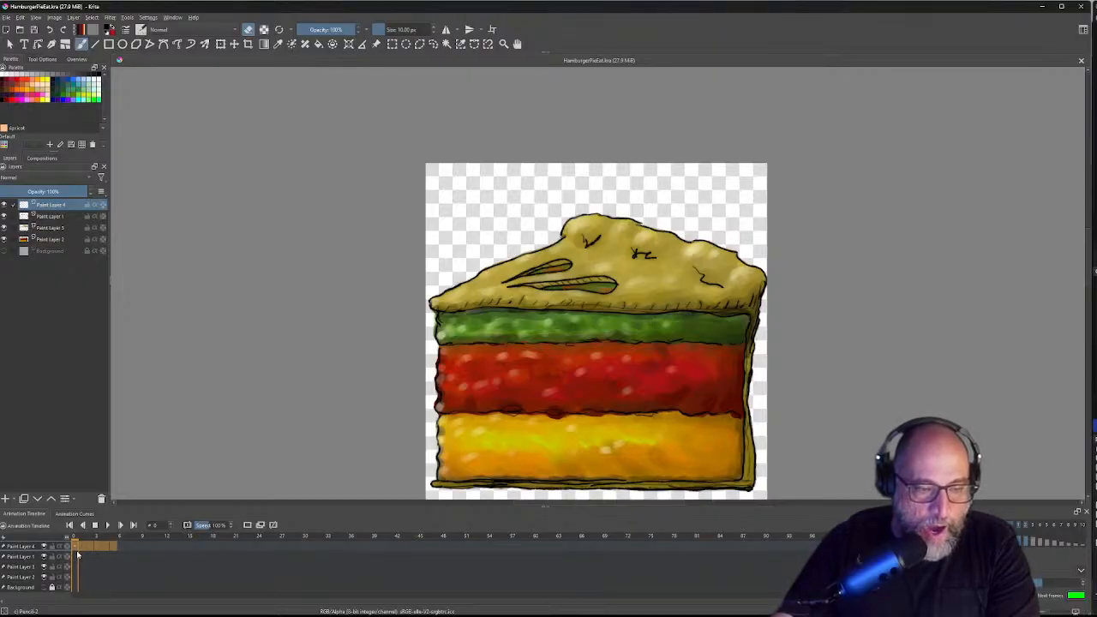
{"action": "left_click", "coordinate": [83, 546]}
{"action": "left_click", "coordinate": [96, 547]}
{"action": "left_click", "coordinate": [106, 545]}
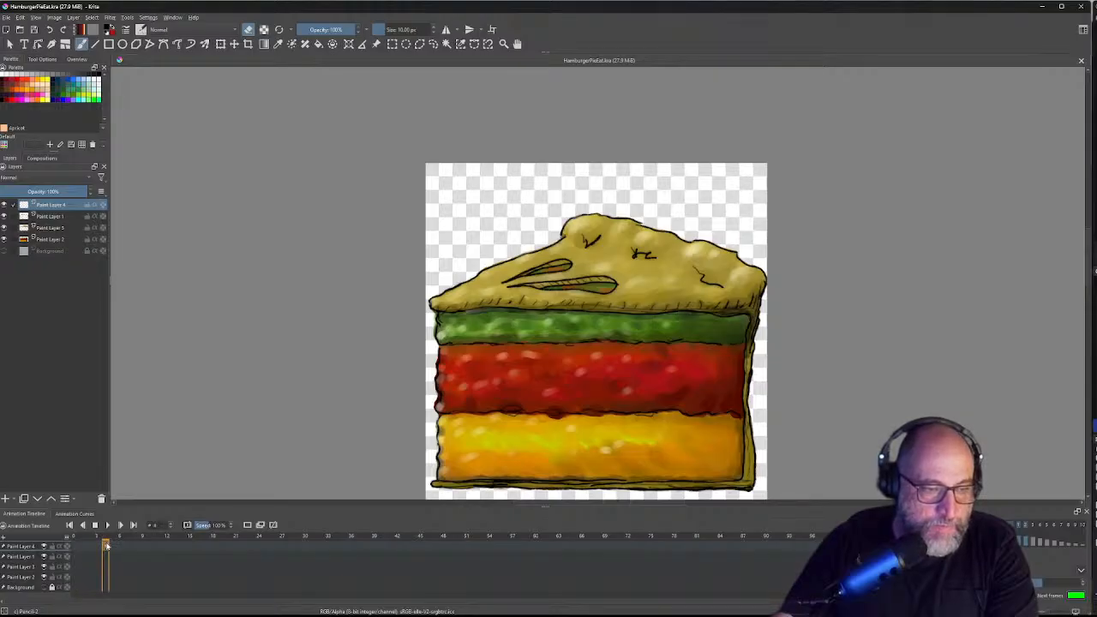
{"action": "left_click", "coordinate": [75, 546]}
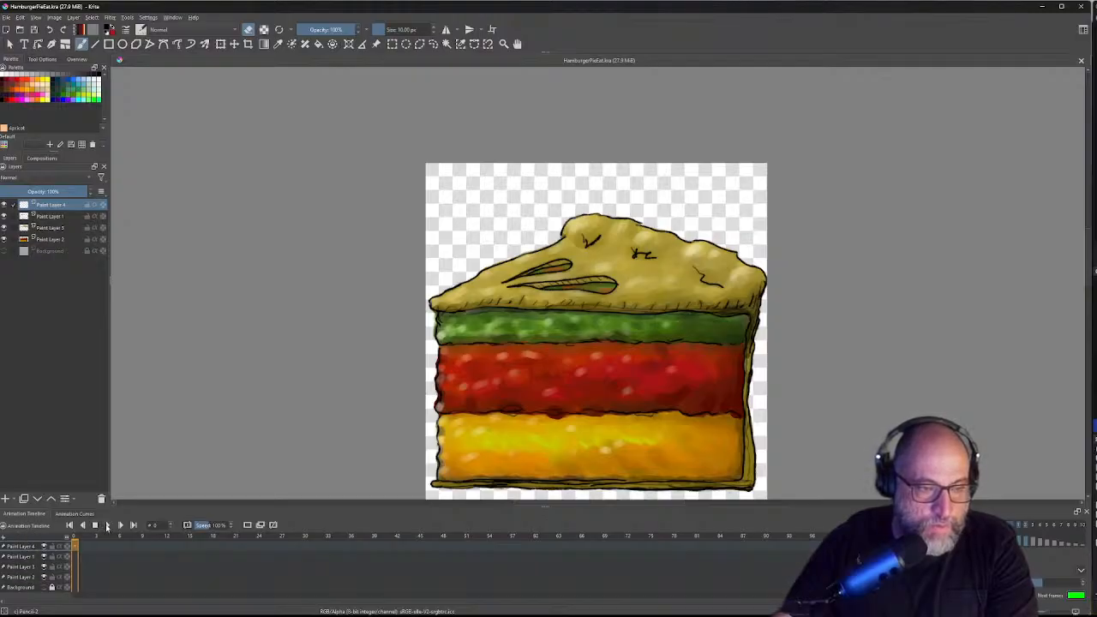
{"action": "left_click", "coordinate": [107, 525]}
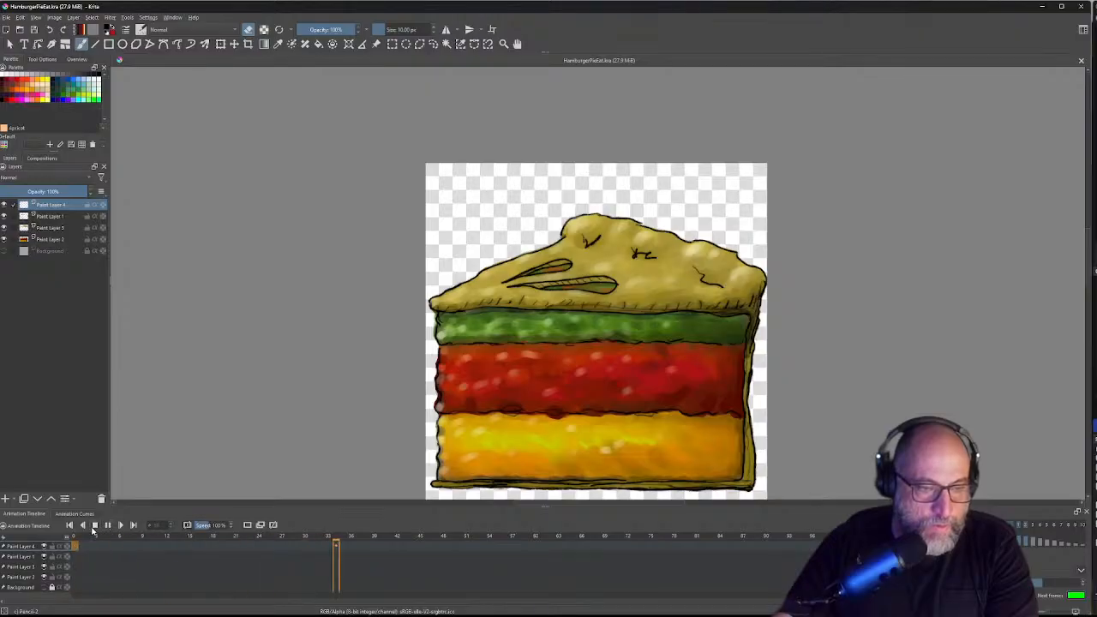
{"action": "left_click", "coordinate": [94, 525]}
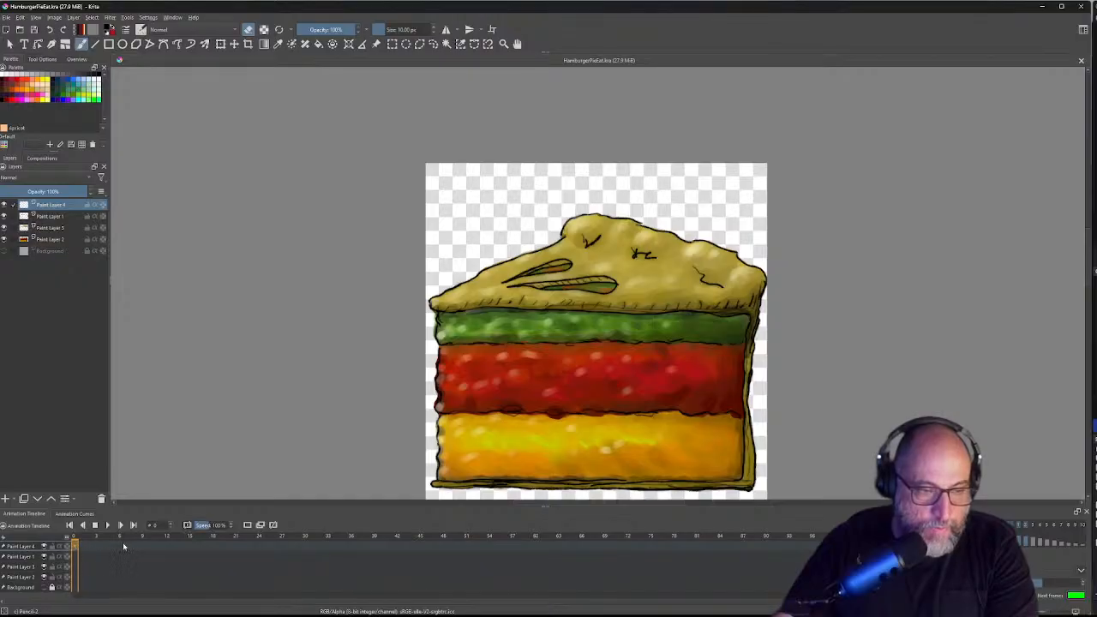
Step: Check the frame options at frames 12 and 0, then select all four paint layers
{"action": "left_click", "coordinate": [167, 547]}
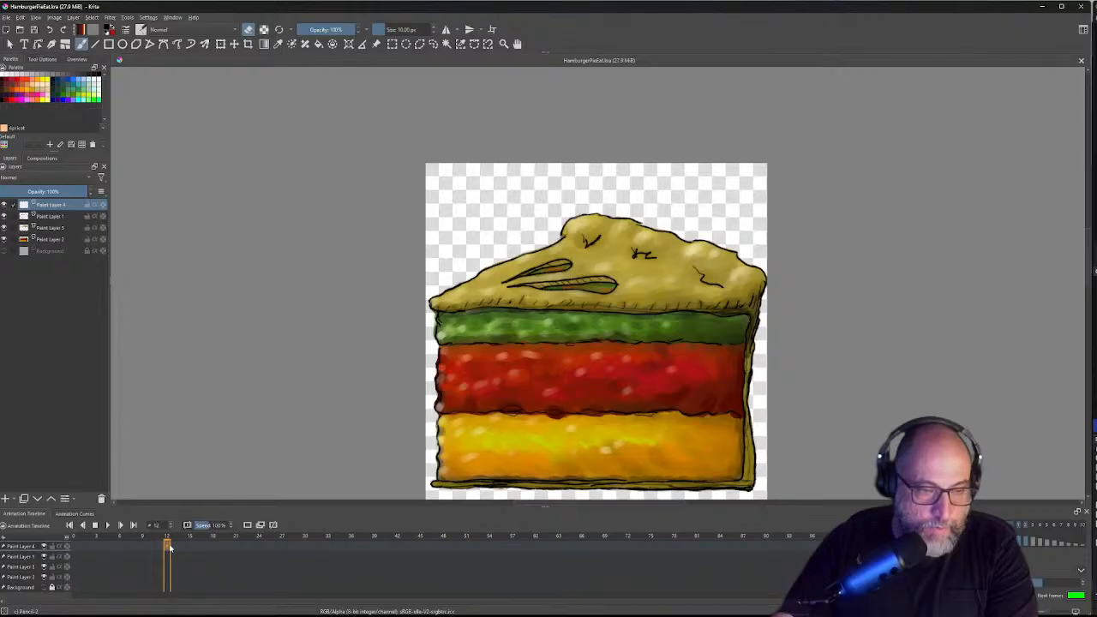
{"action": "right_click", "coordinate": [168, 546]}
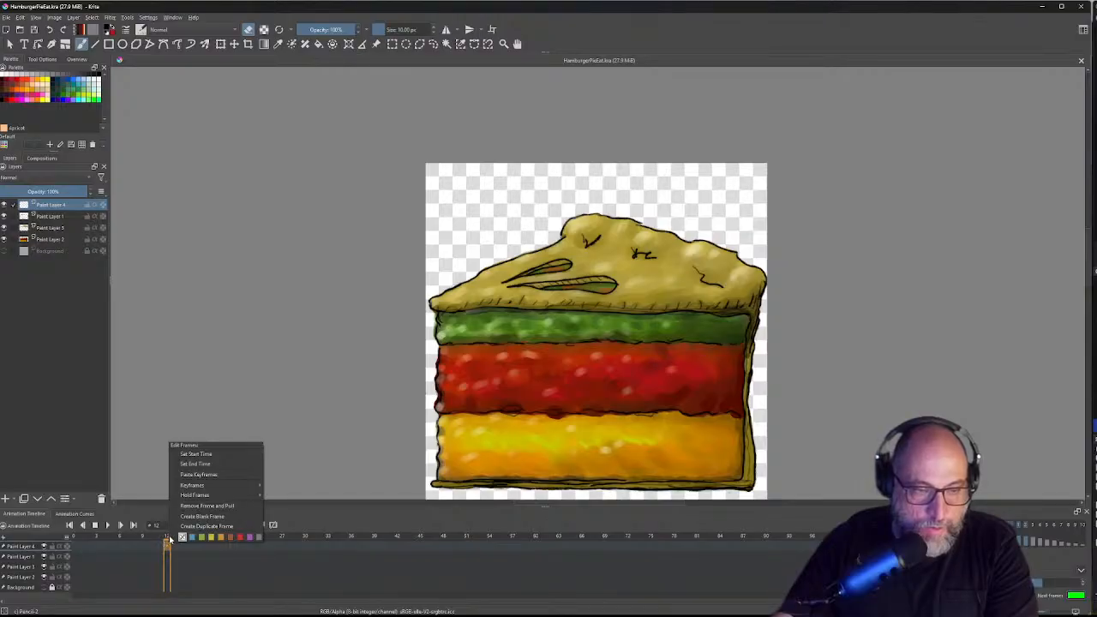
{"action": "left_click", "coordinate": [75, 550]}
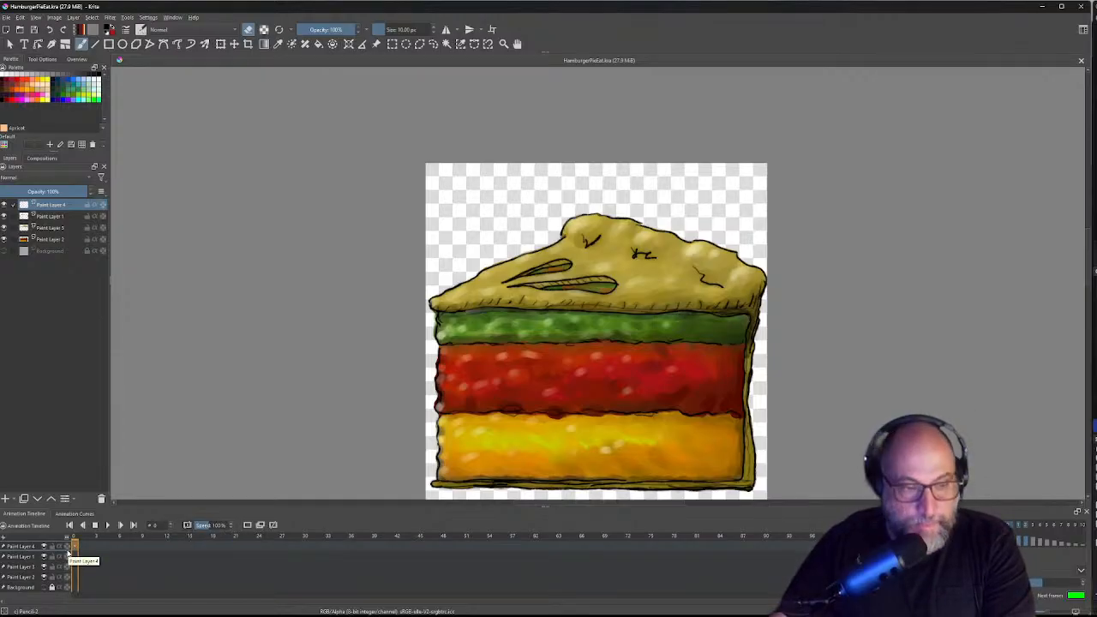
{"action": "right_click", "coordinate": [74, 550]}
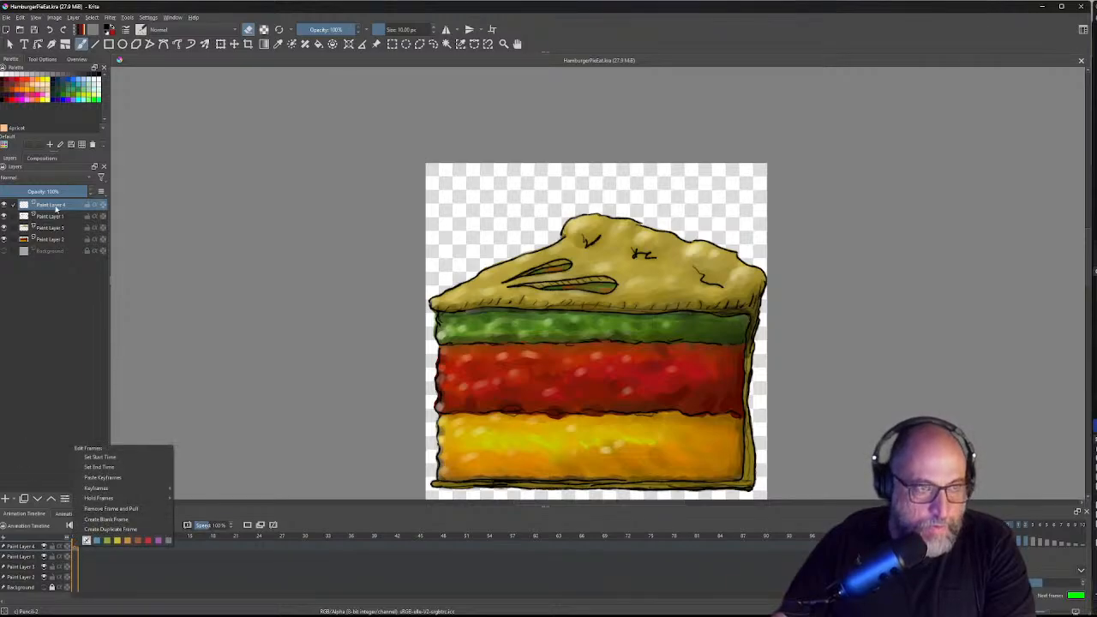
{"action": "left_click", "coordinate": [49, 245], "text": "shift"}
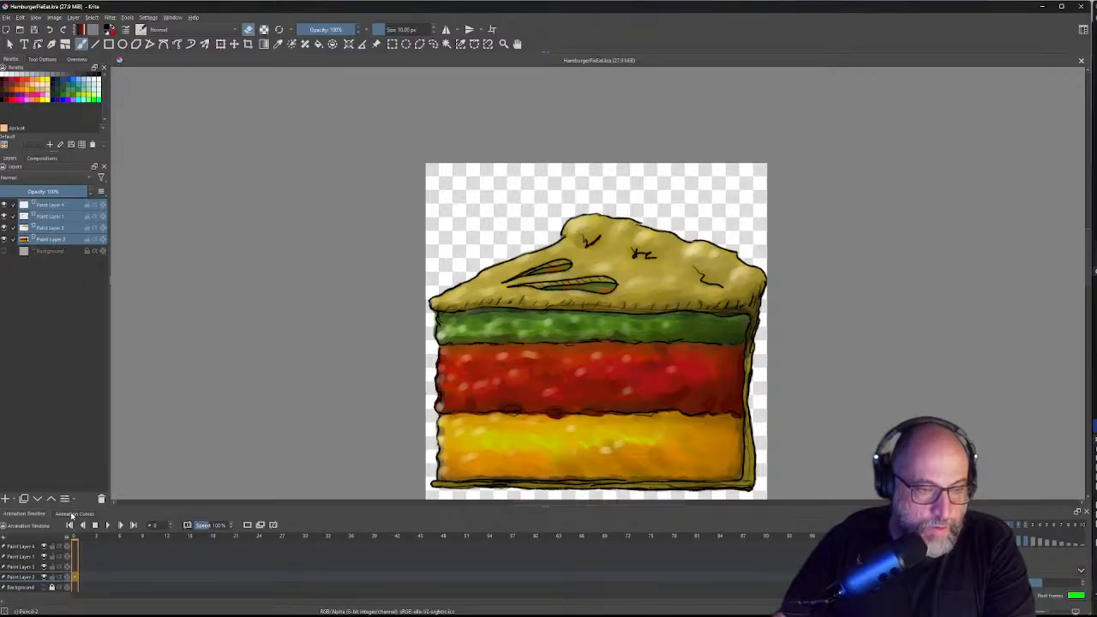
Step: Select Paint Layers 2 and 4 in the timeline and set the animation start time at frame 0
{"action": "right_click", "coordinate": [59, 218]}
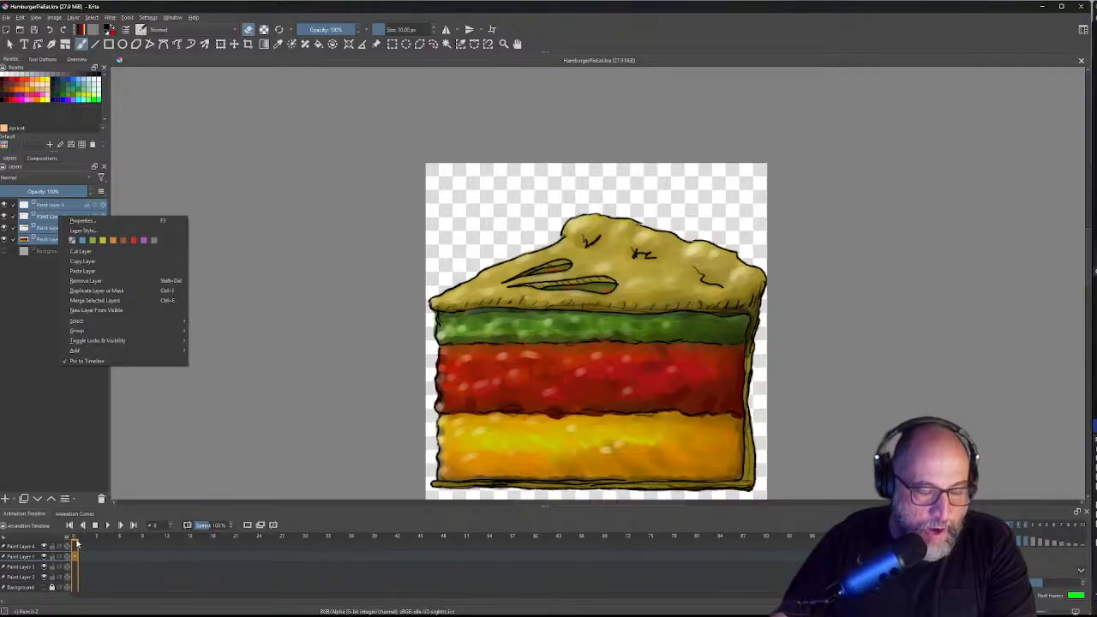
{"action": "right_click", "coordinate": [76, 549]}
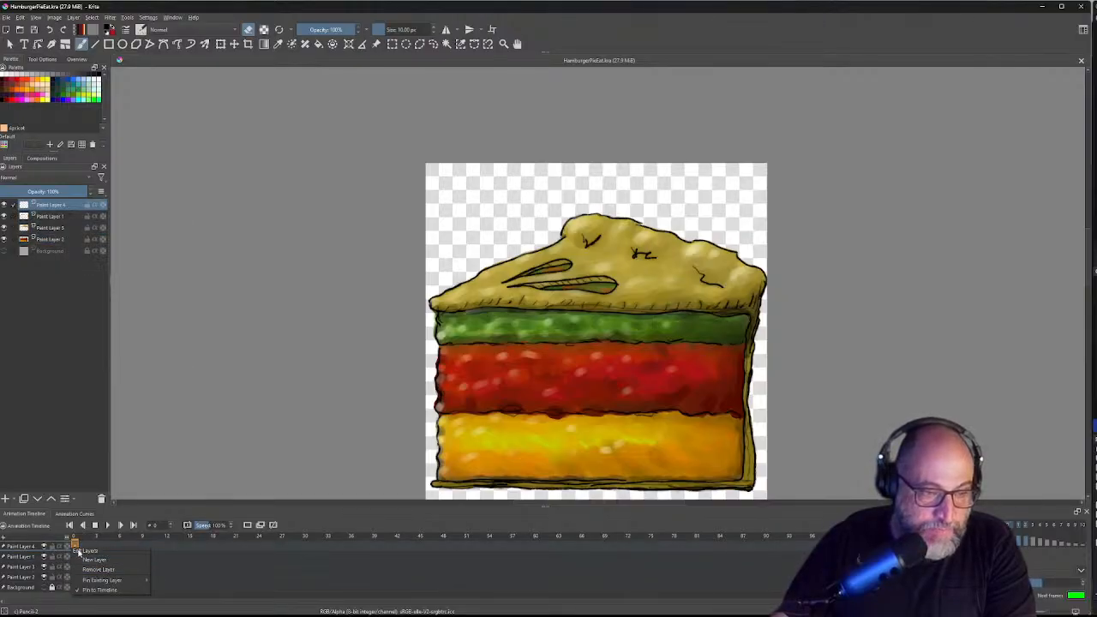
{"action": "left_click", "coordinate": [17, 579]}
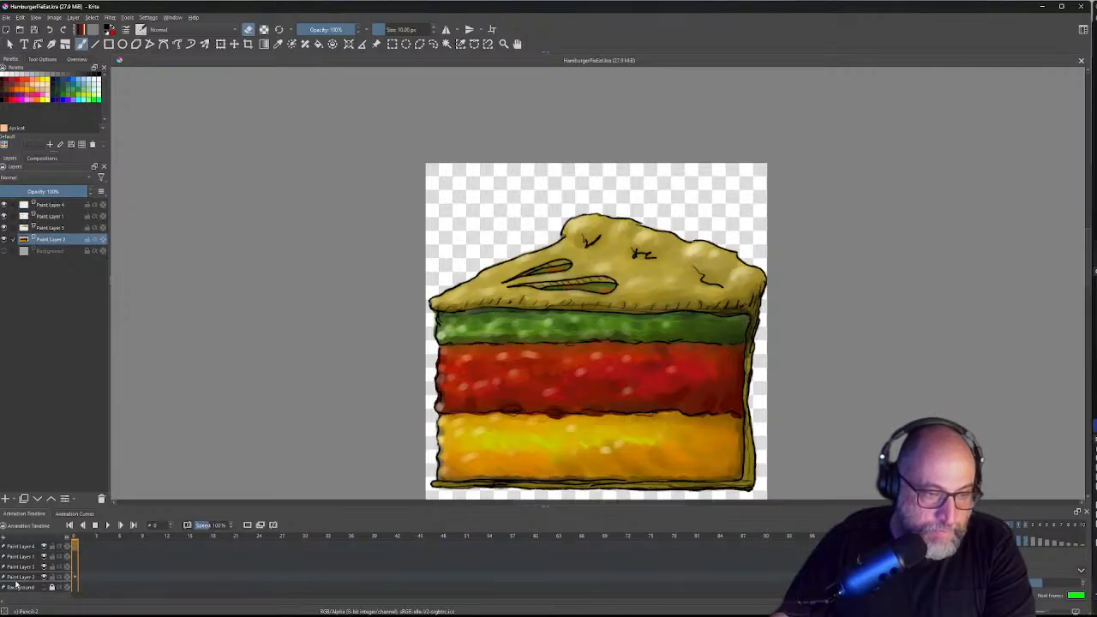
{"action": "left_click", "coordinate": [24, 567]}
{"action": "left_click", "coordinate": [22, 546]}
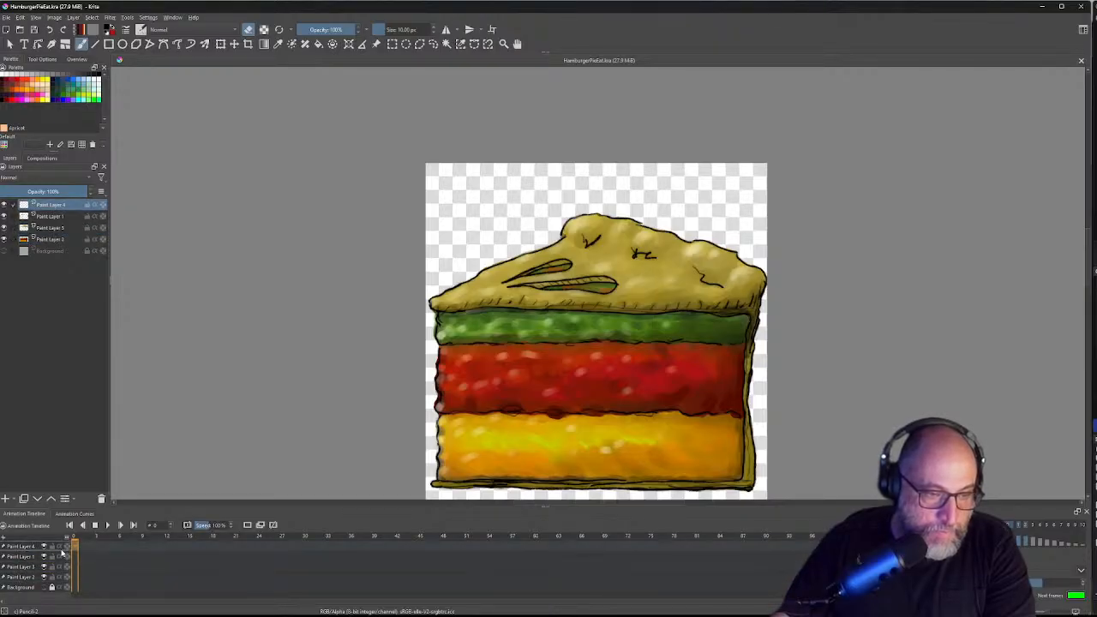
{"action": "right_click", "coordinate": [76, 547]}
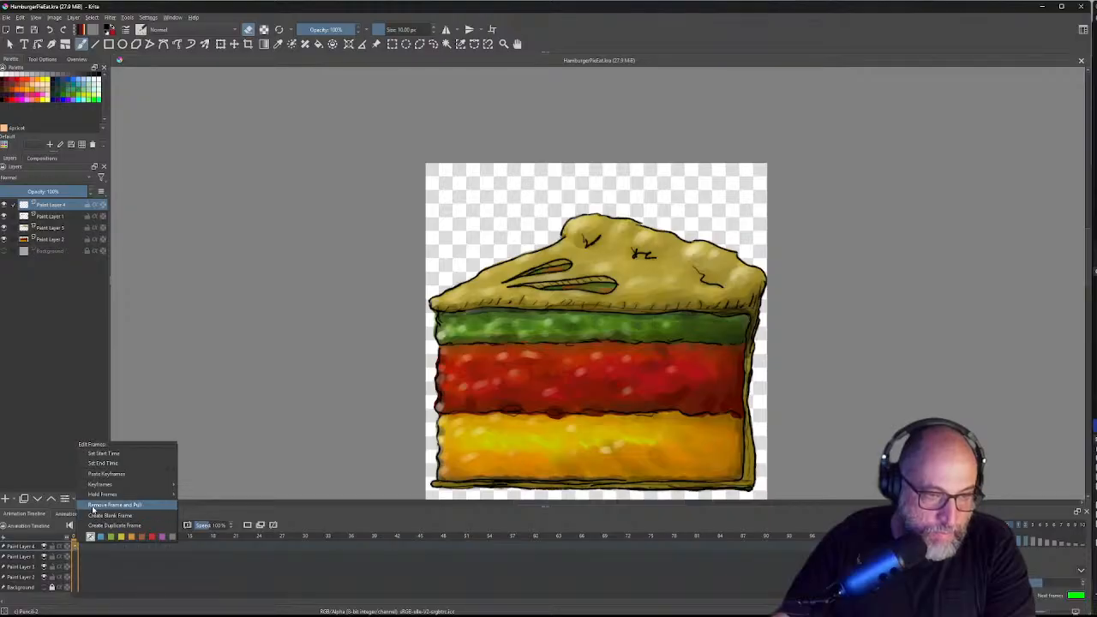
{"action": "mouse_move", "coordinate": [108, 485]}
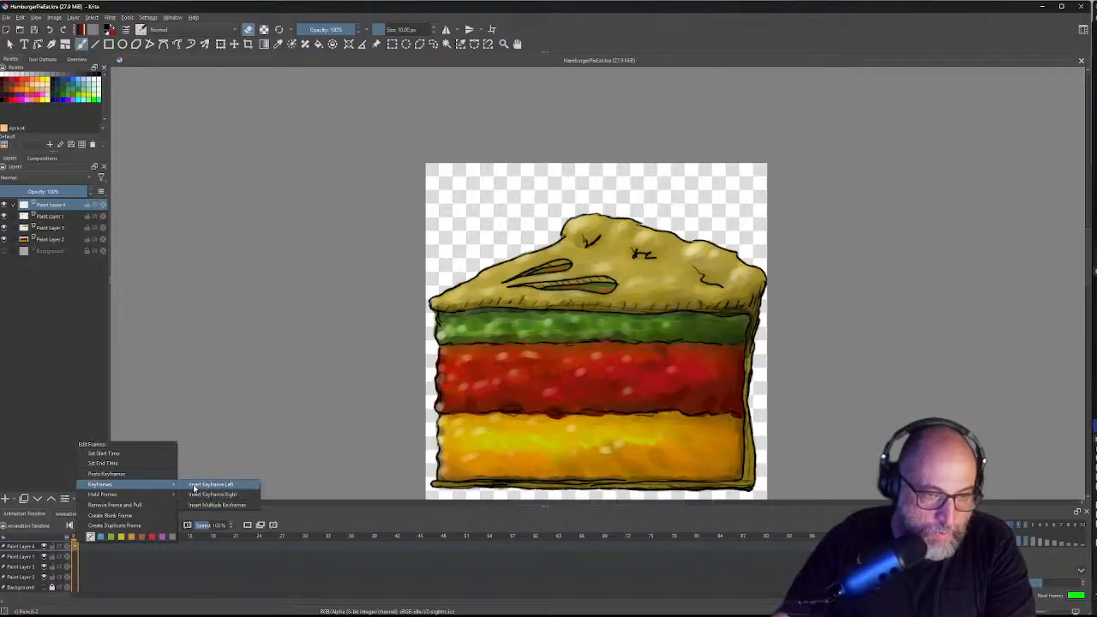
{"action": "left_click", "coordinate": [152, 455]}
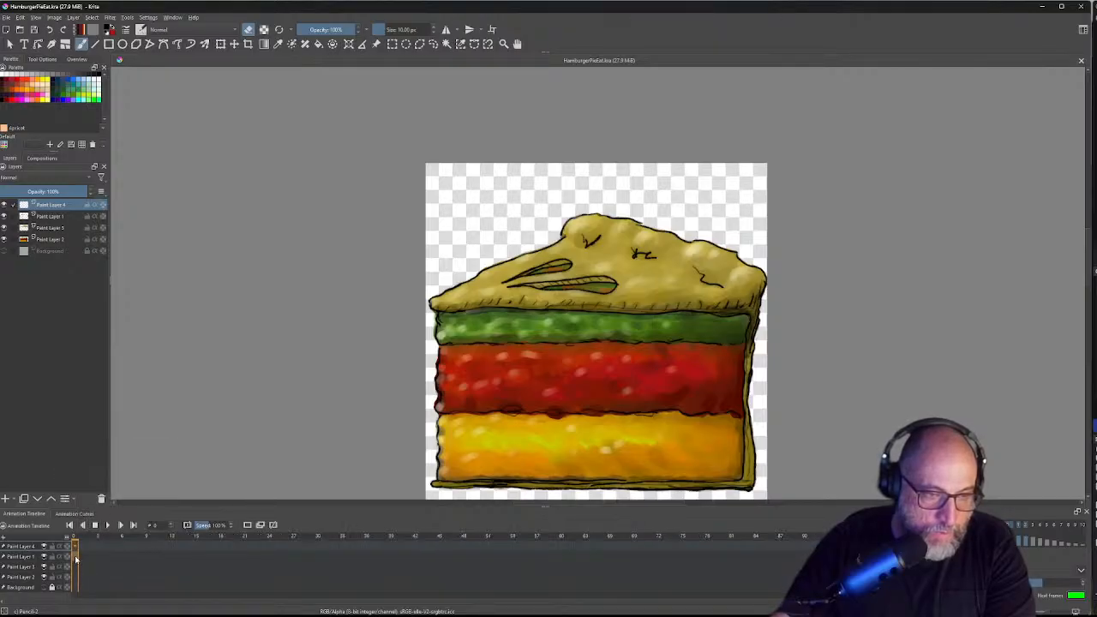
Step: Insert a keyframe at frame 0 on Paint Layer 1
{"action": "right_click", "coordinate": [77, 557]}
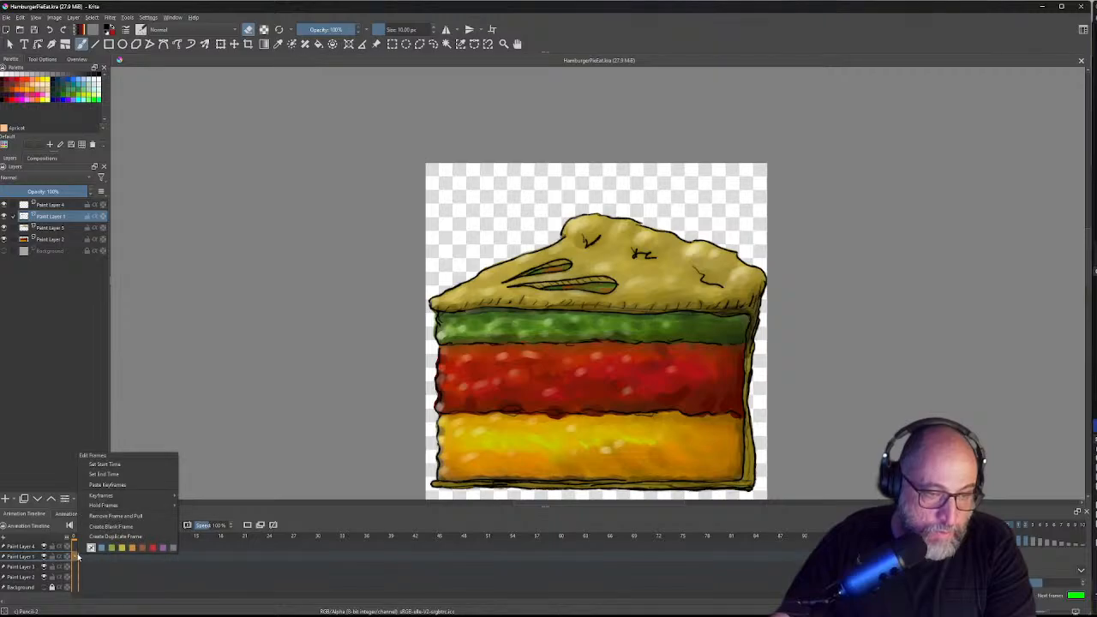
{"action": "mouse_move", "coordinate": [100, 499]}
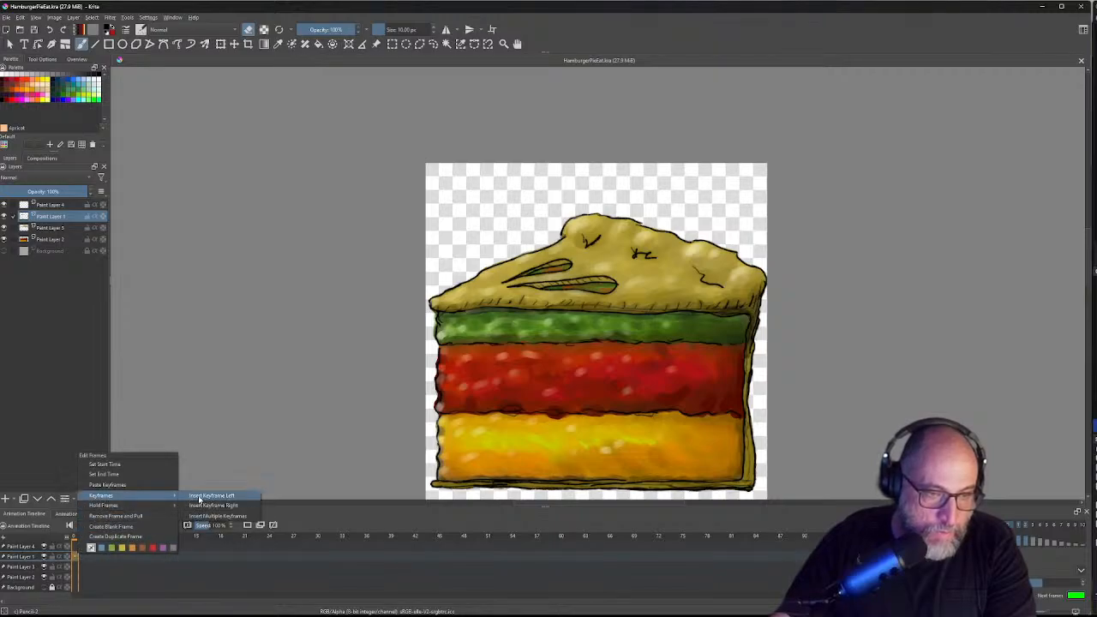
{"action": "left_click", "coordinate": [199, 497]}
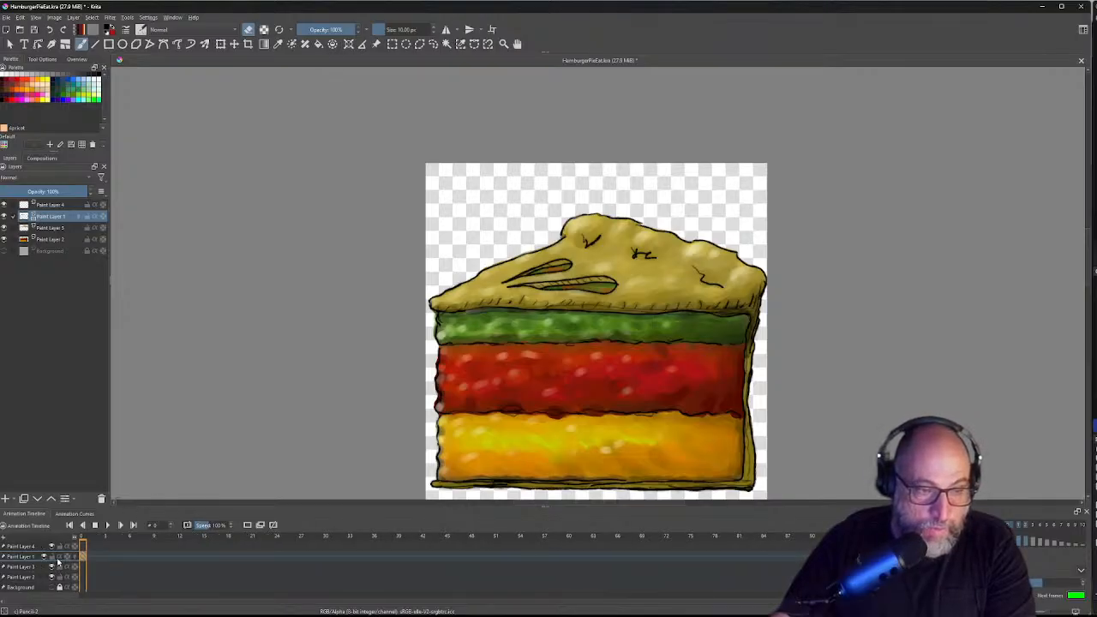
Step: Switch on Paint Layer 1's alpha toggle and bring up the timeline's Edit Layers menu
{"action": "left_click", "coordinate": [59, 558]}
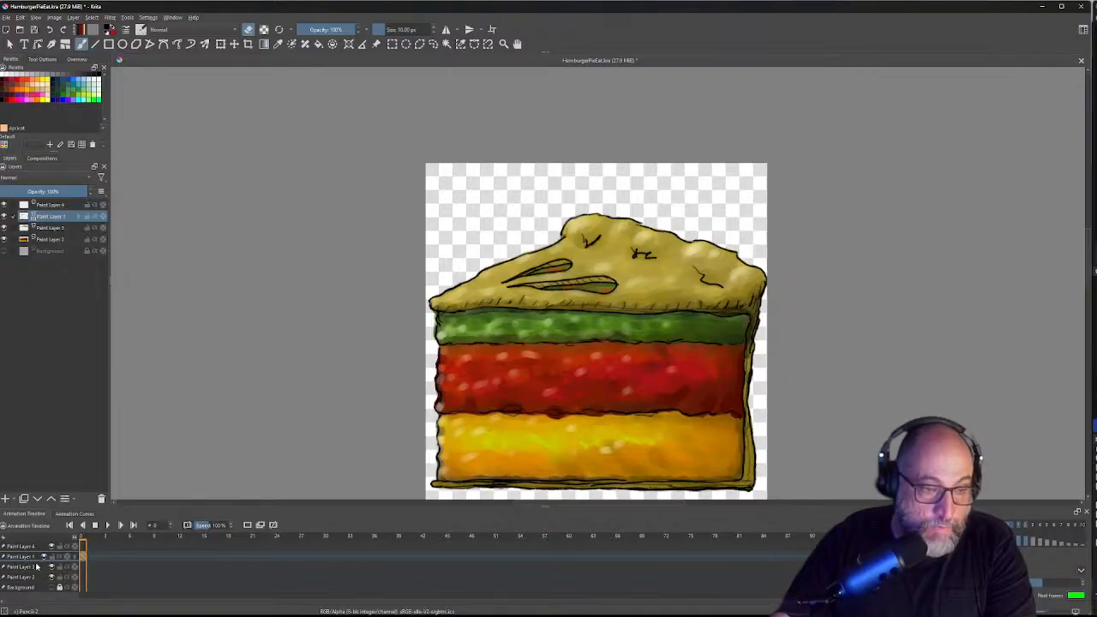
{"action": "right_click", "coordinate": [26, 557]}
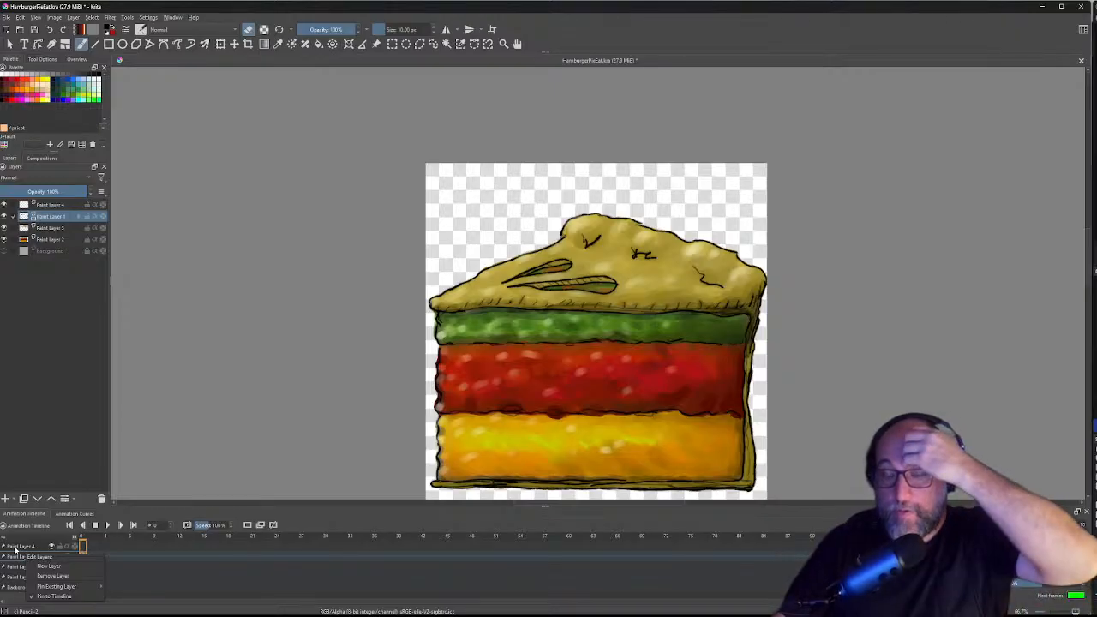
{"action": "mouse_move", "coordinate": [53, 610]}
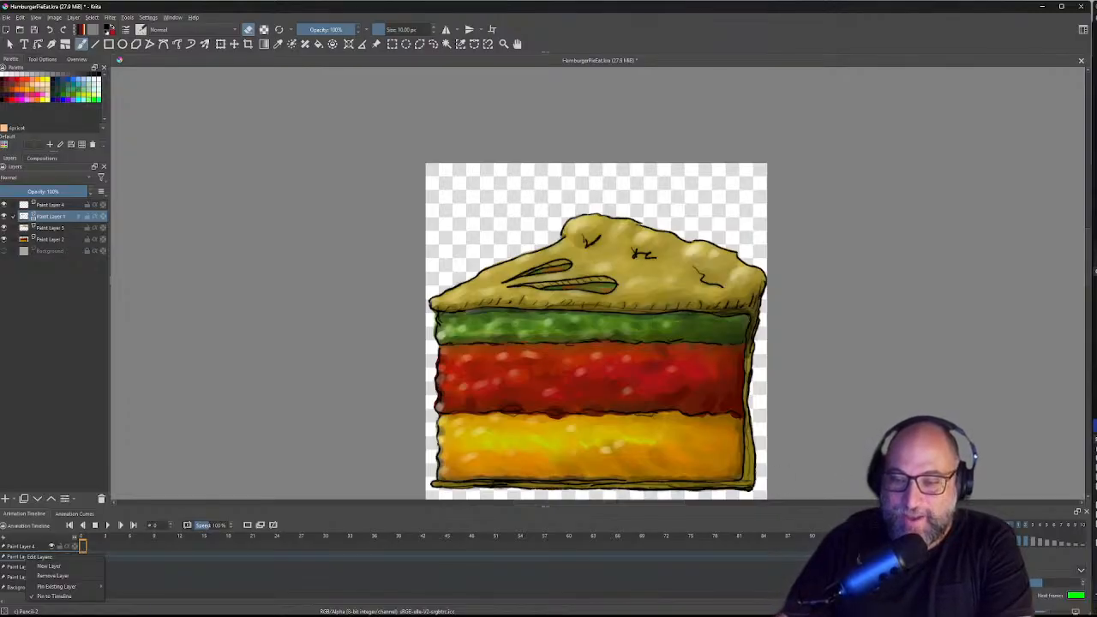
Step: Close the Edit Layers menu with Escape, leaving all layers unchanged
{"action": "key", "text": "Escape"}
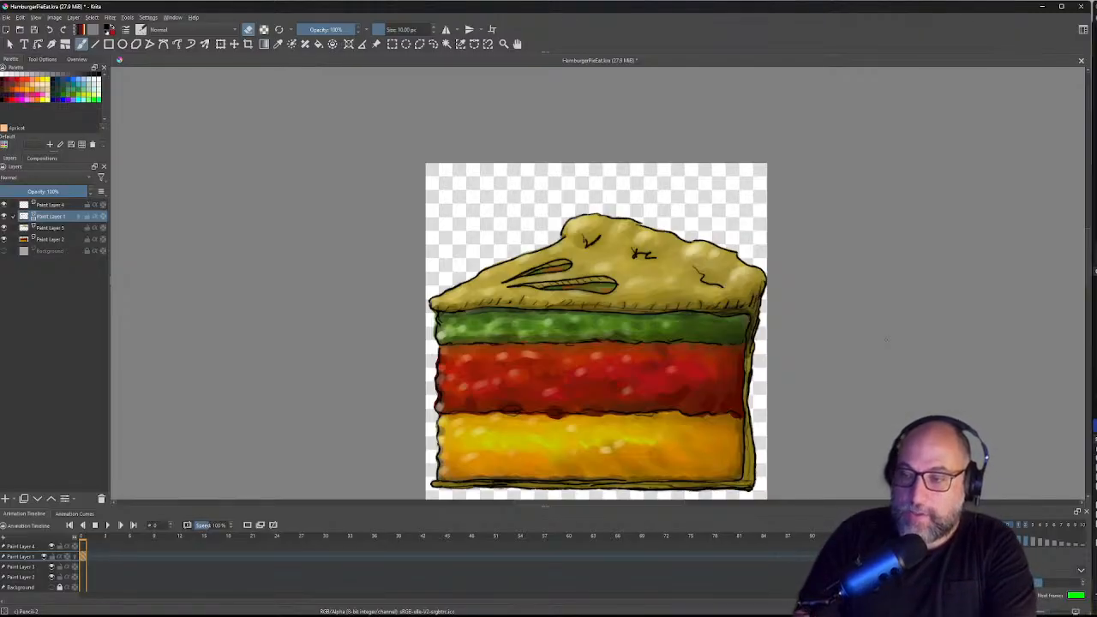
{"action": "scroll", "coordinate": [886, 341], "scroll_direction": "up", "scroll_amount": 10}
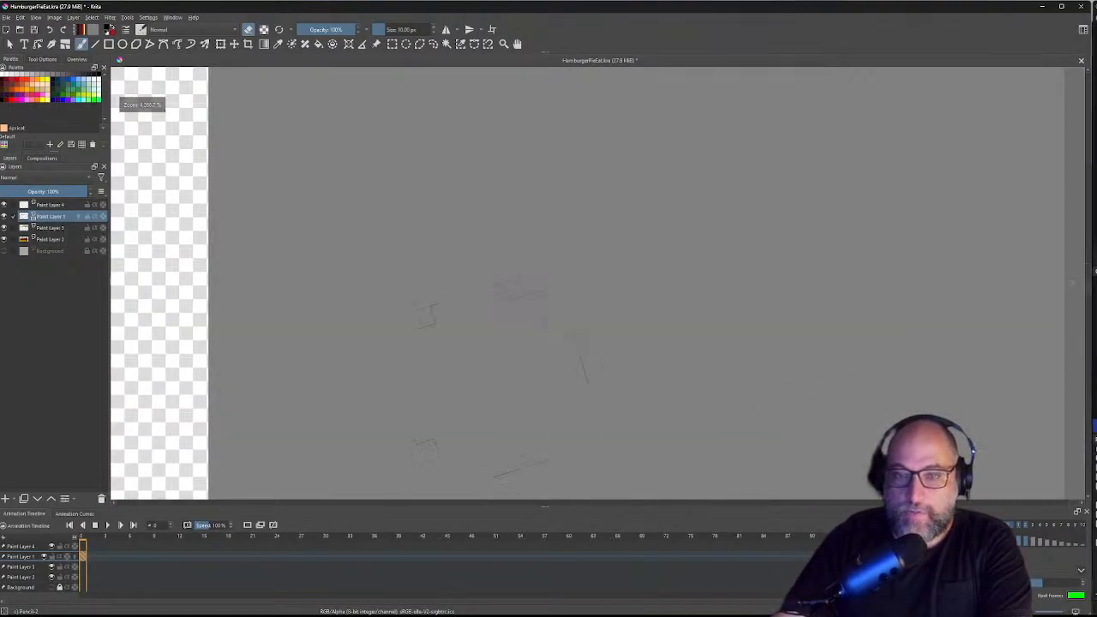
{"action": "scroll", "coordinate": [485, 330], "scroll_direction": "down", "scroll_amount": 10}
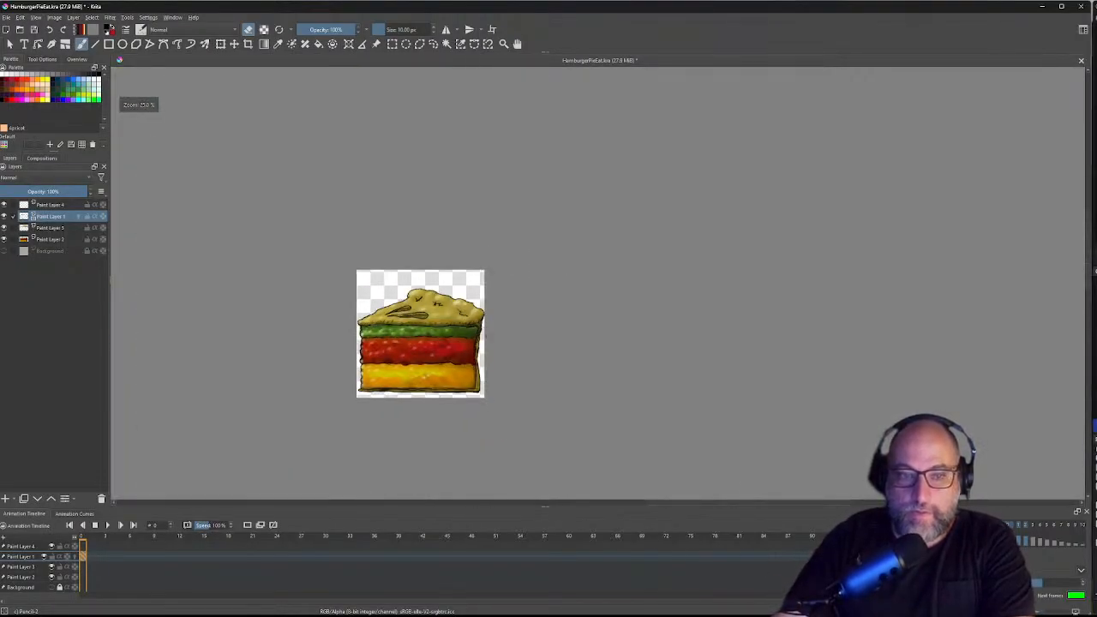
{"action": "scroll", "coordinate": [202, 382], "scroll_direction": "up", "scroll_amount": 4}
{"action": "scroll", "coordinate": [202, 382], "scroll_direction": "down", "scroll_amount": 2}
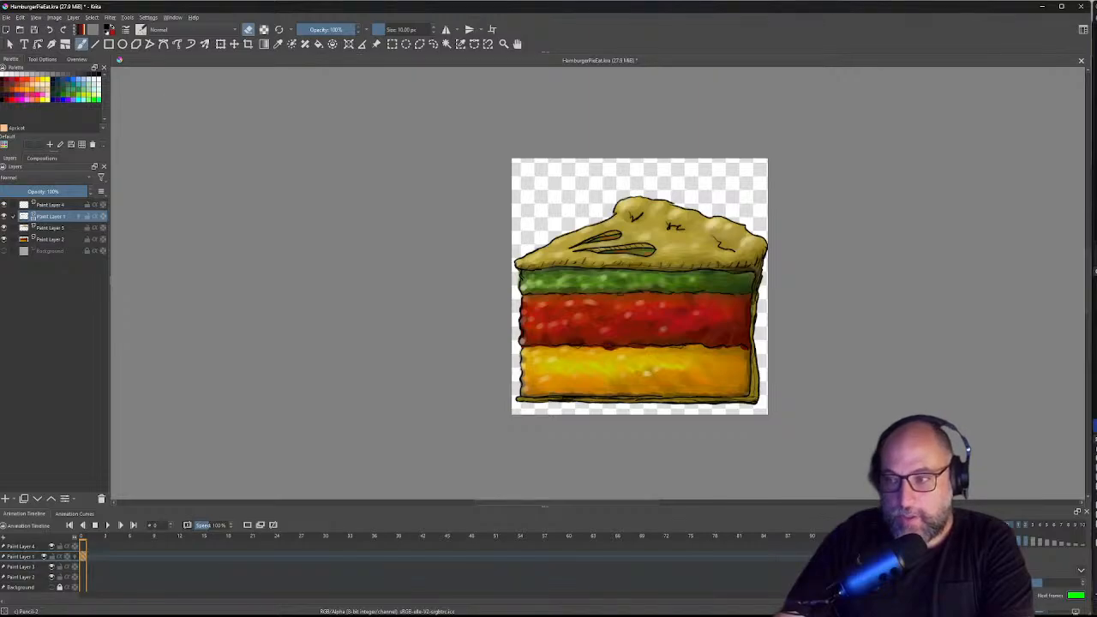